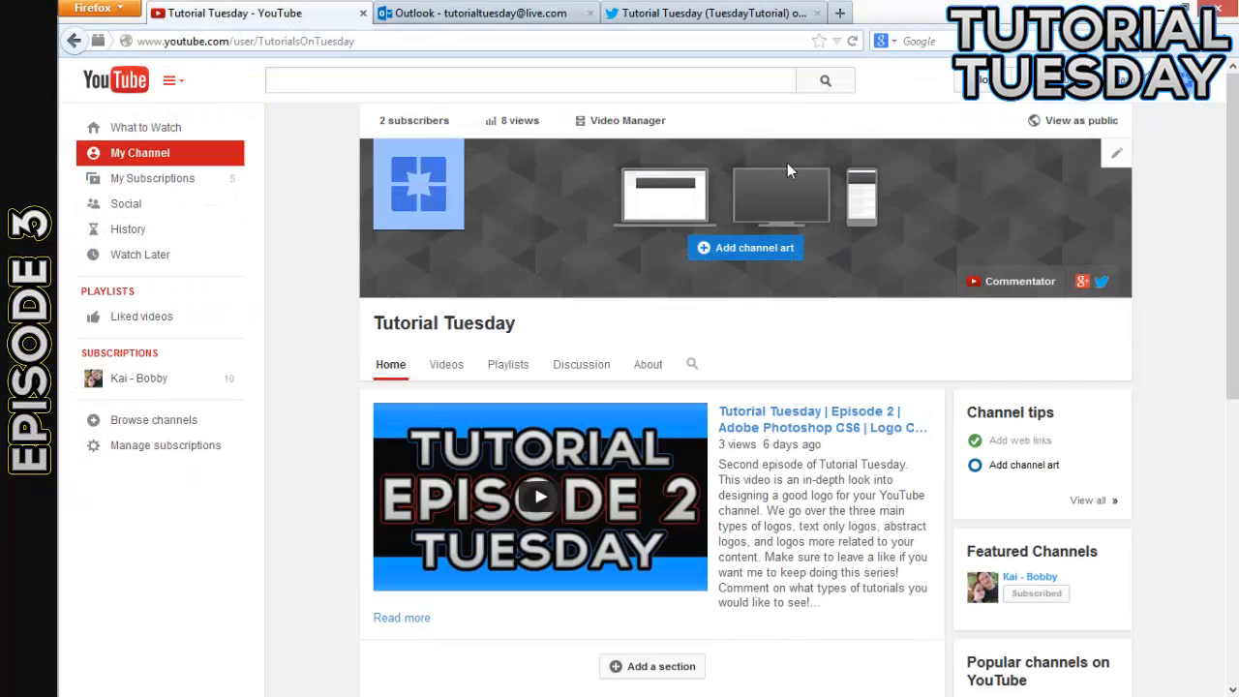
- Review the Tutorial Tuesday Twitter profile, YouTube channel and Outlook inbox, and switch to the TutorialTuesday folder in File Explorer
click(687, 9)
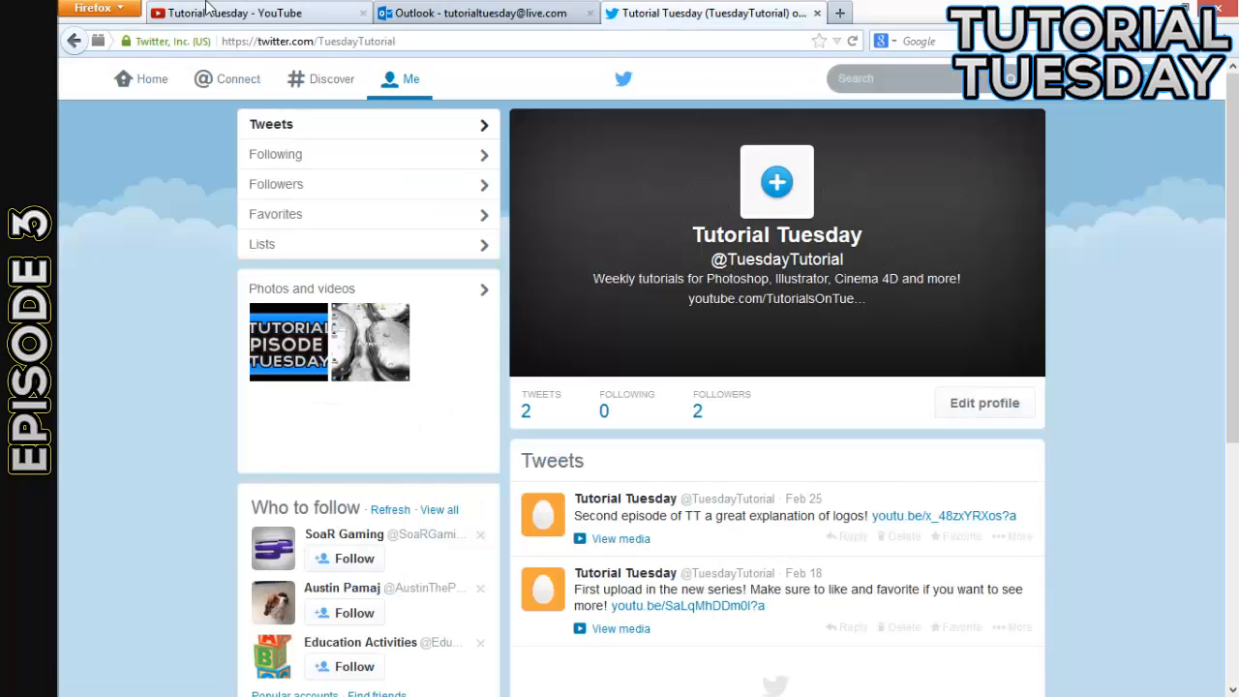
click(247, 10)
click(656, 8)
click(247, 10)
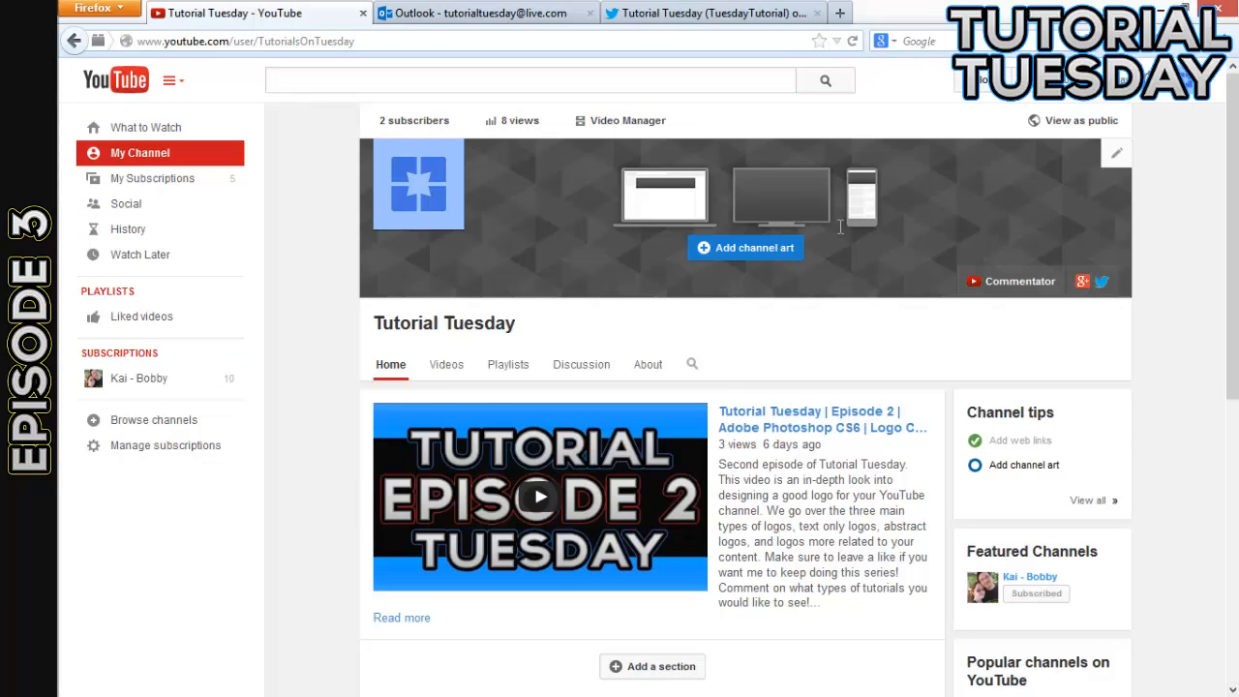
click(507, 18)
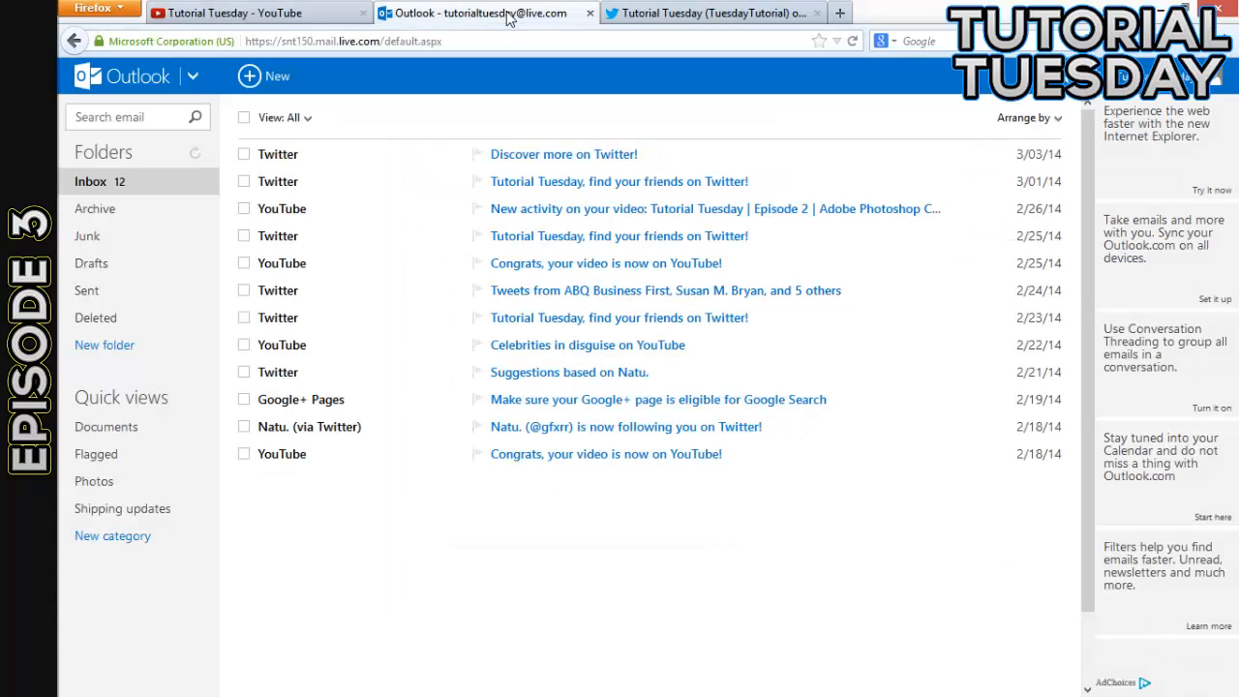
click(261, 11)
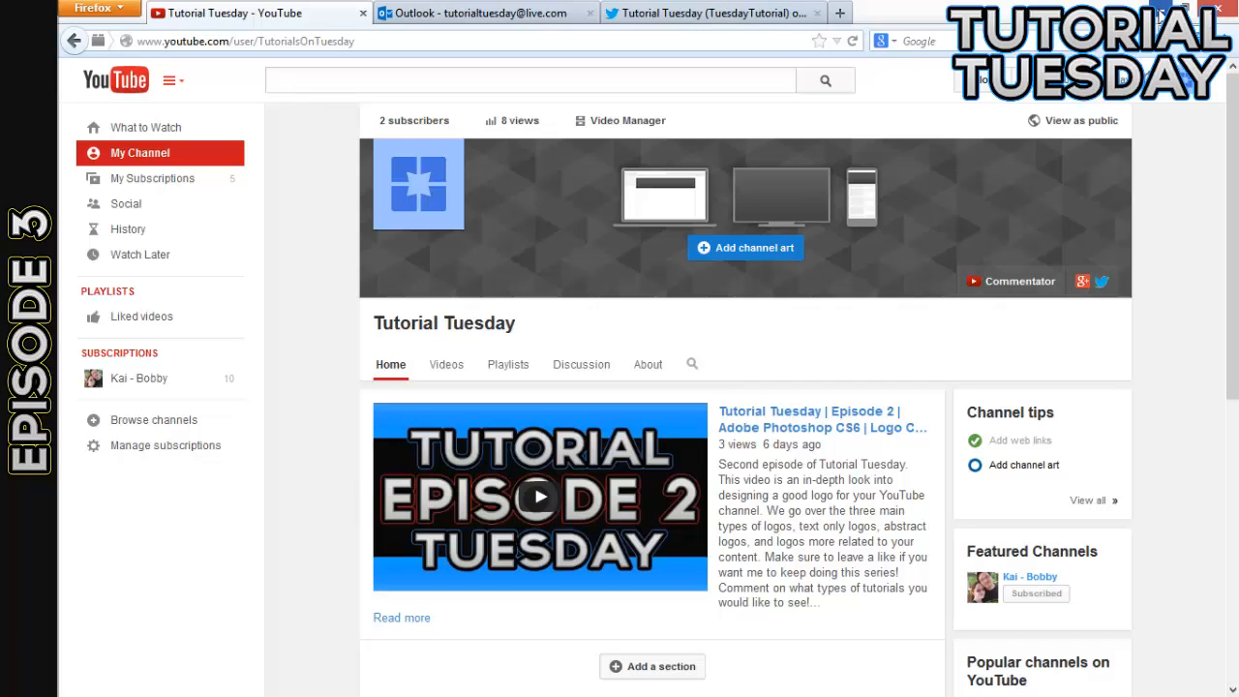
click(1161, 15)
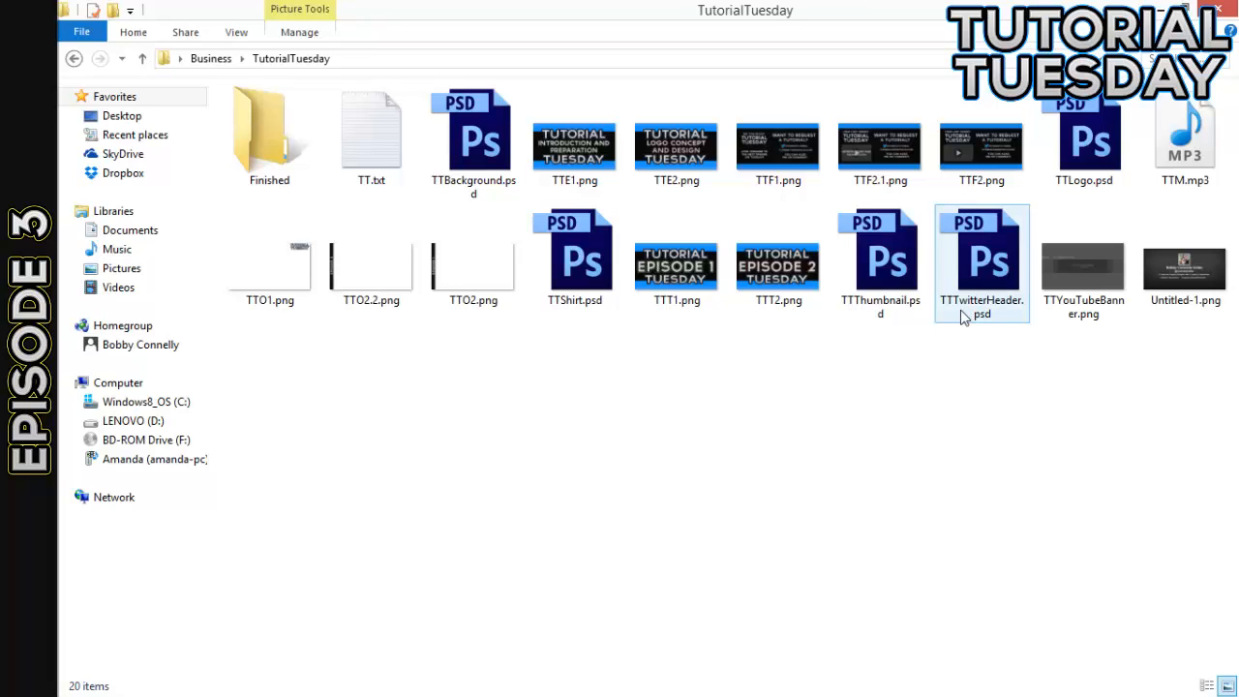
mouse_move(962, 317)
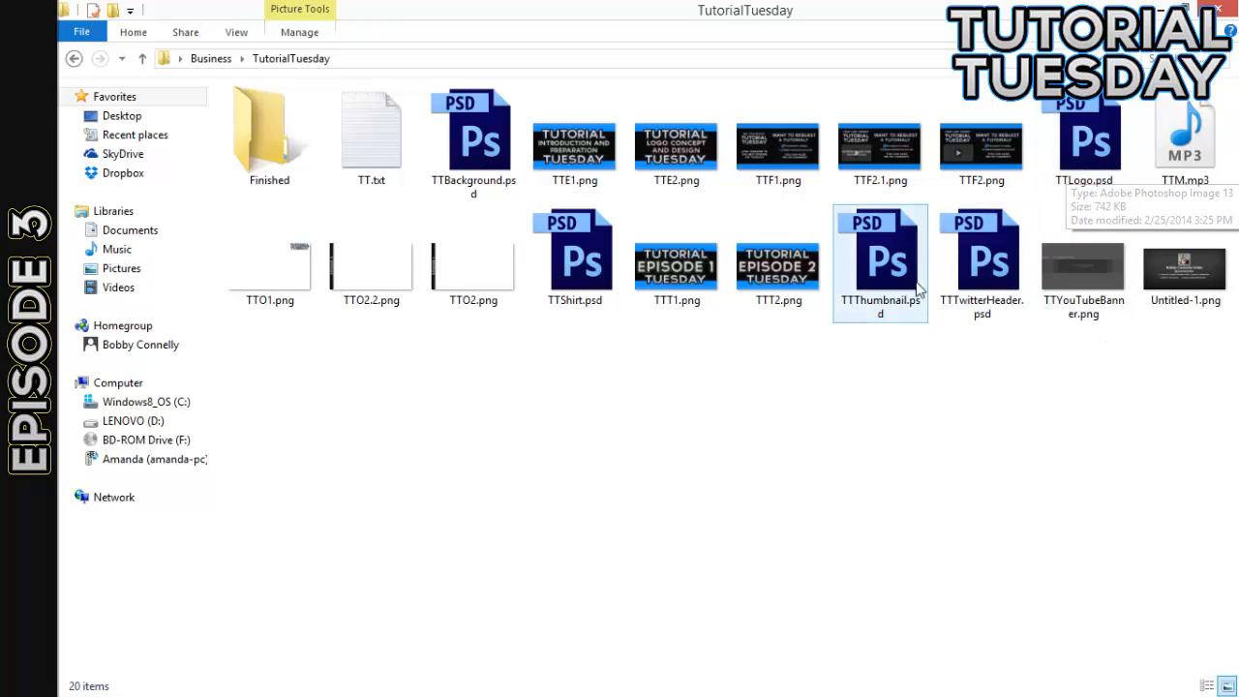
double_click(484, 145)
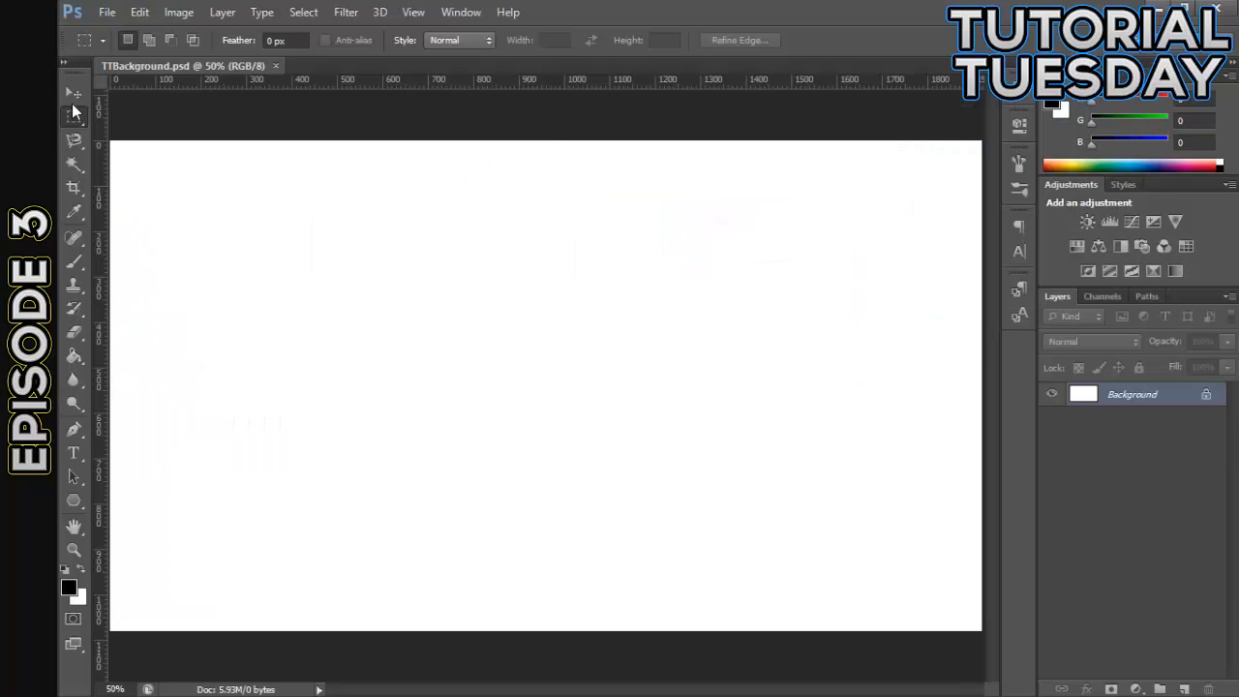
click(74, 93)
click(275, 65)
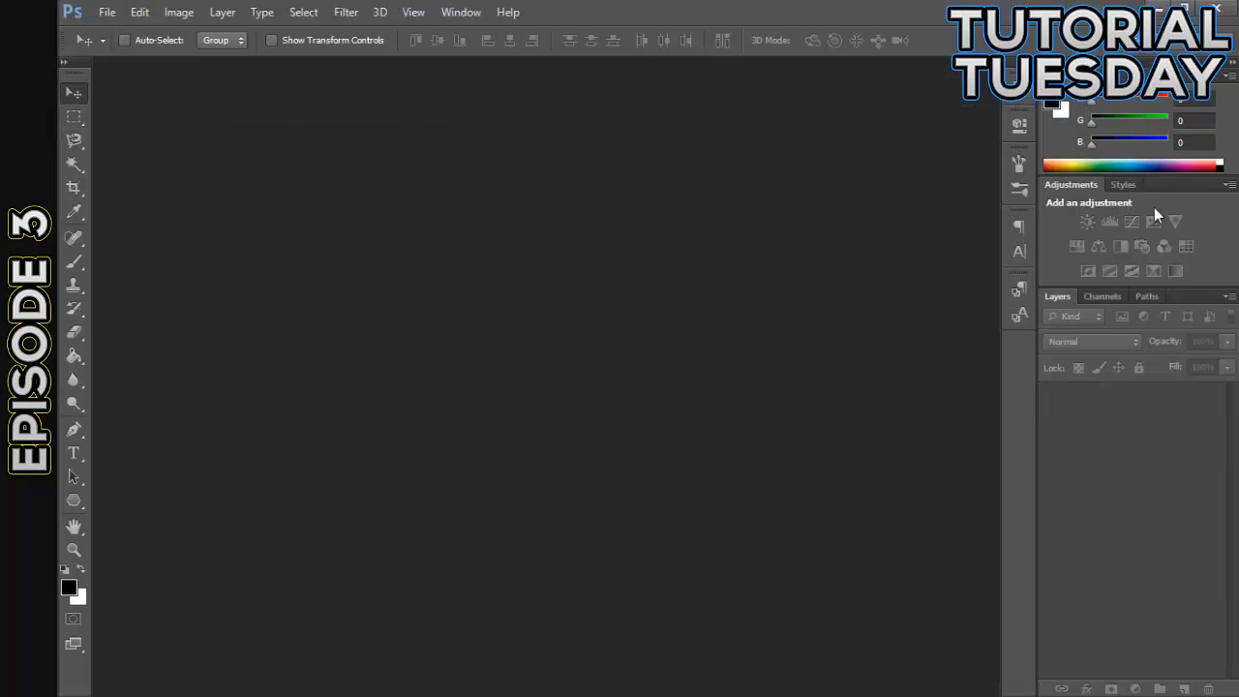
click(1162, 11)
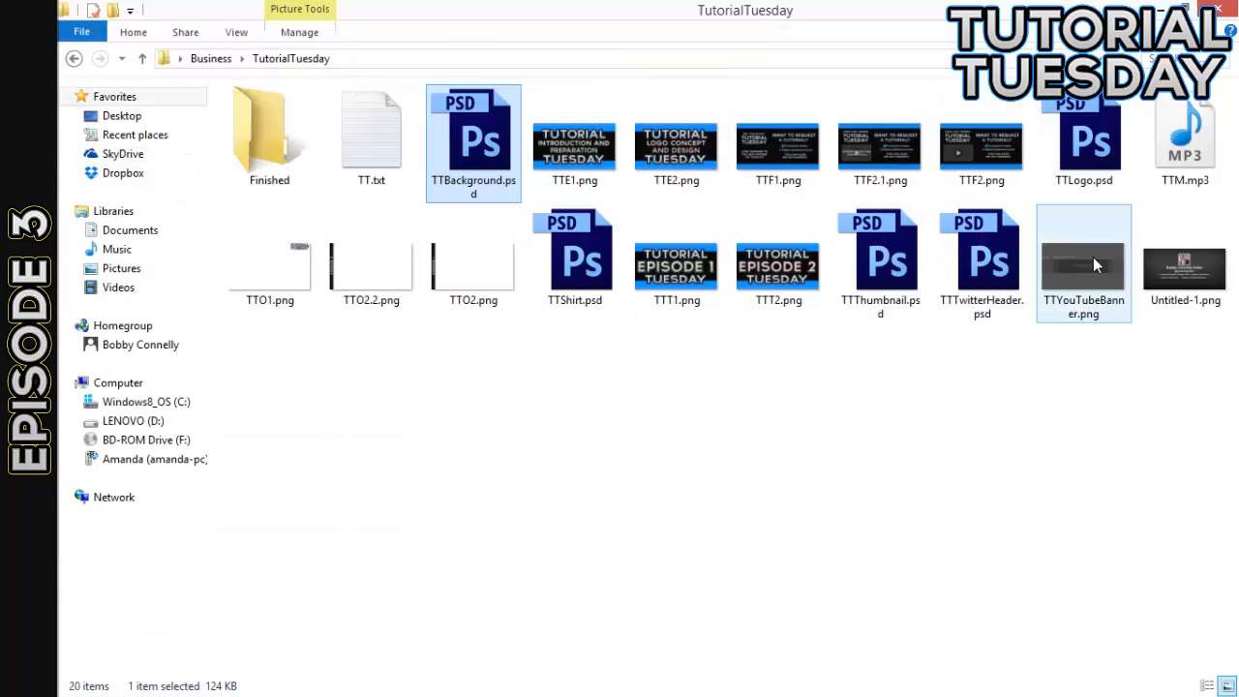
- Open TTYouTubeBanner.png and TTLogo.psd from the TutorialTuesday folder in Photoshop
drag(1088, 267, 496, 263)
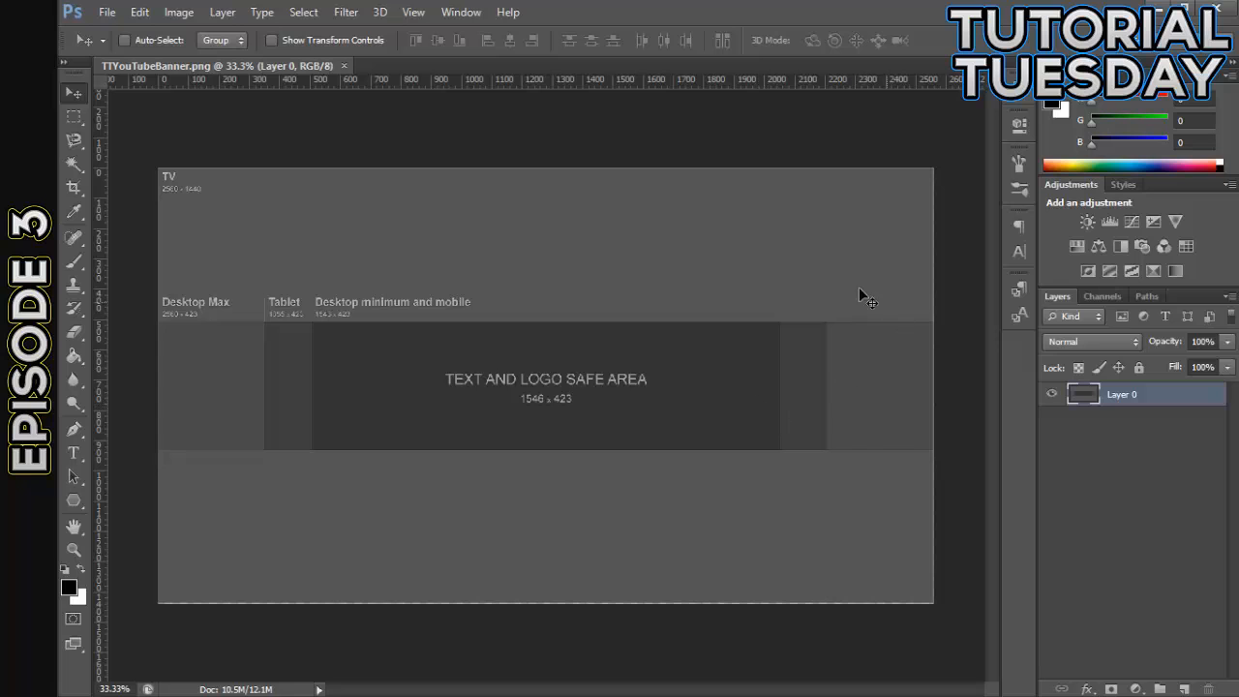
mouse_move(254, 33)
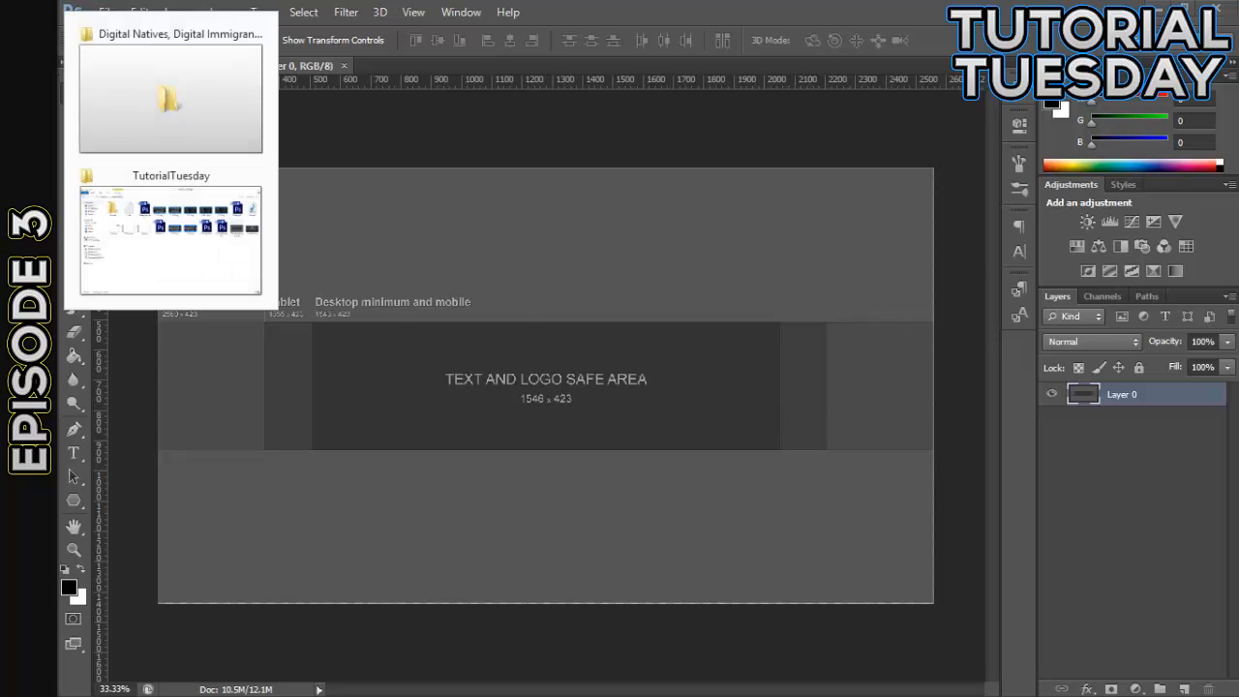
click(254, 240)
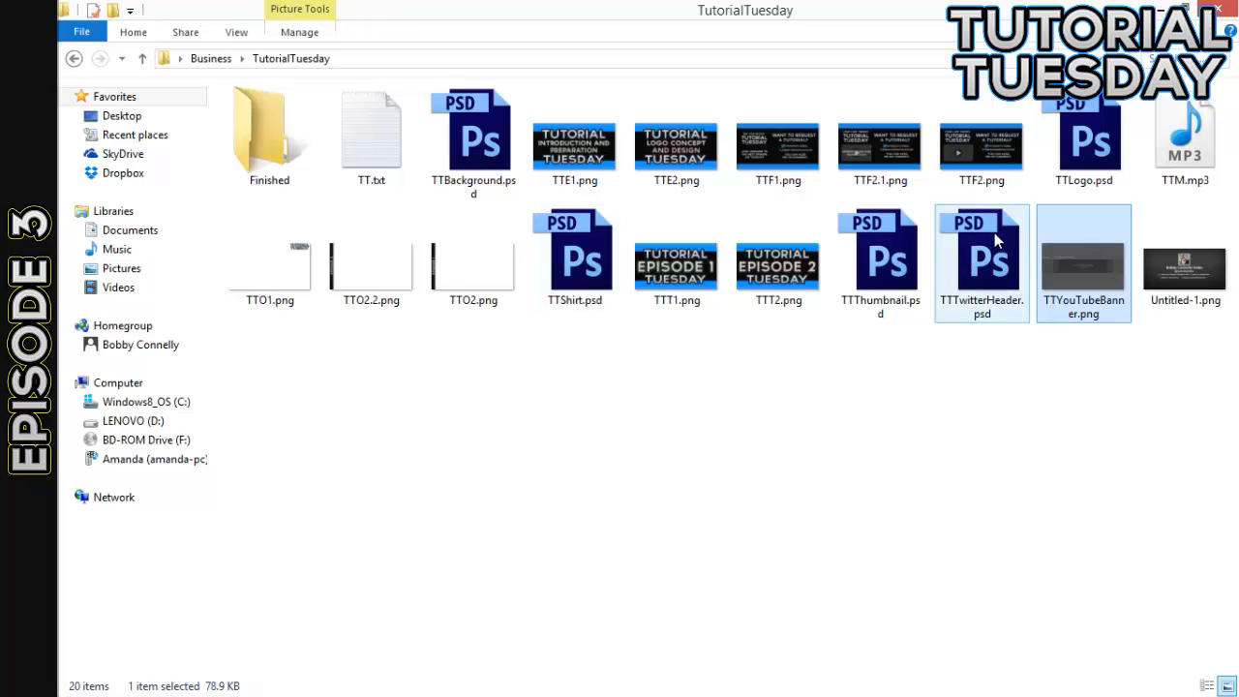
double_click(1084, 266)
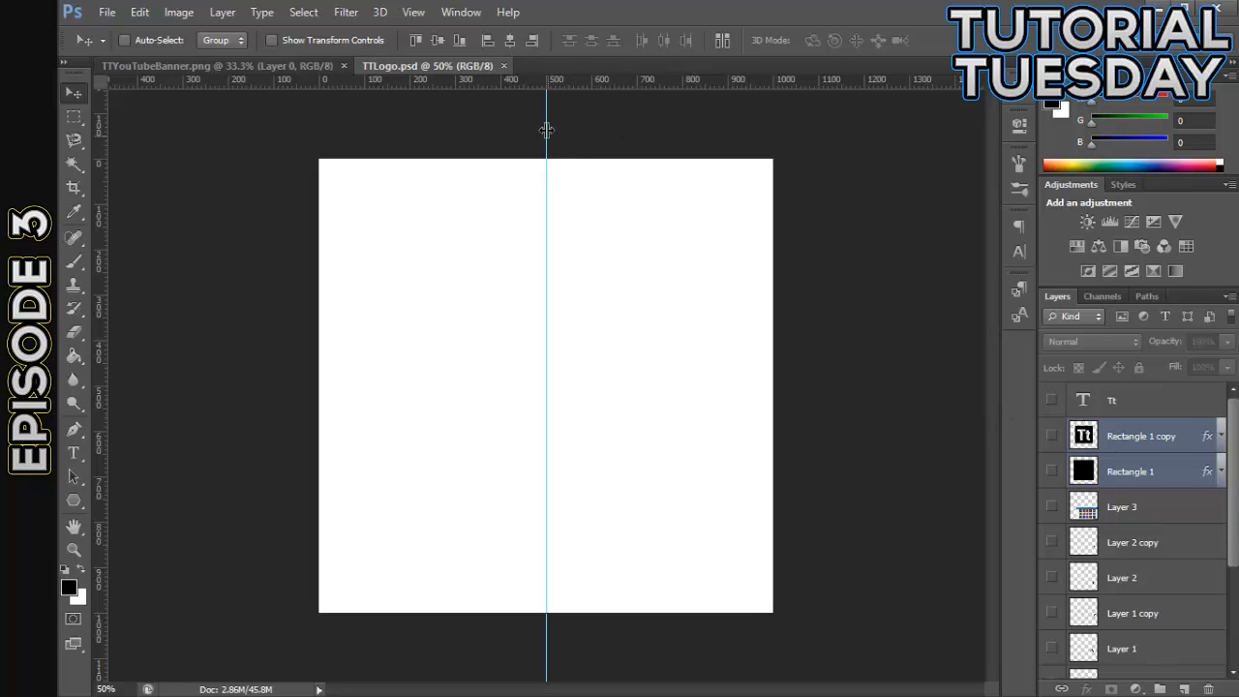
- Remove the vertical guide from TTLogo.psd and return to the TTYouTubeBanner.png document
drag(547, 130, 328, 85)
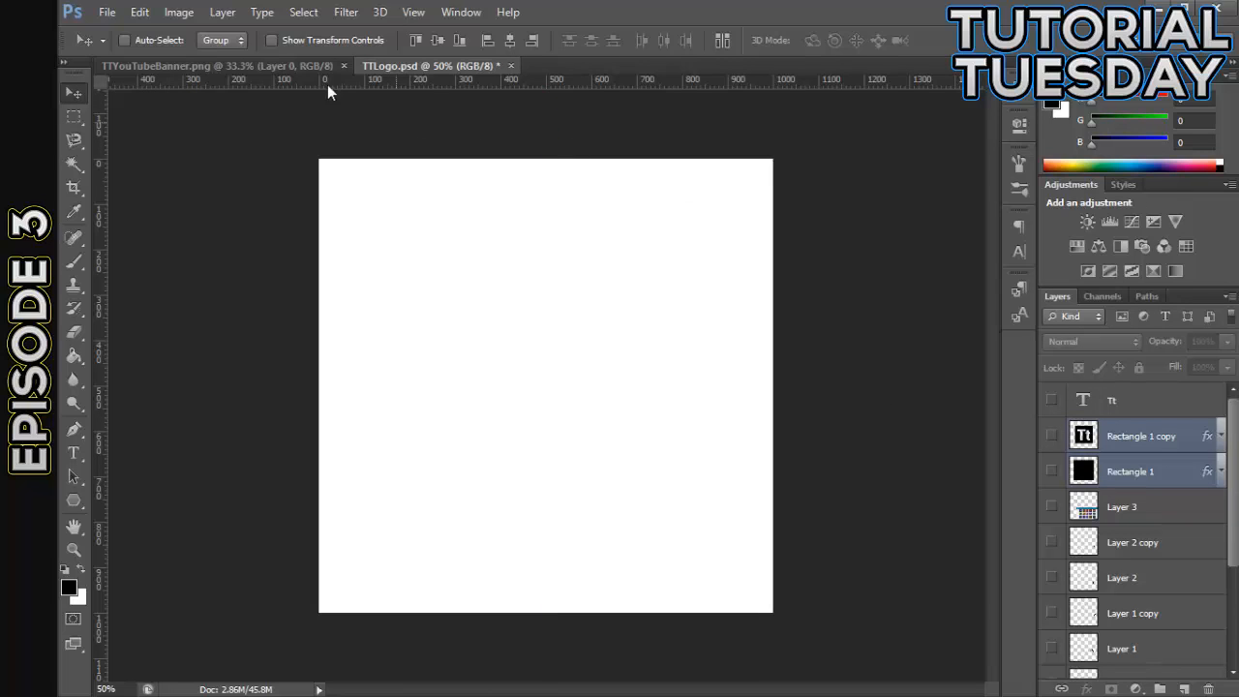
click(219, 57)
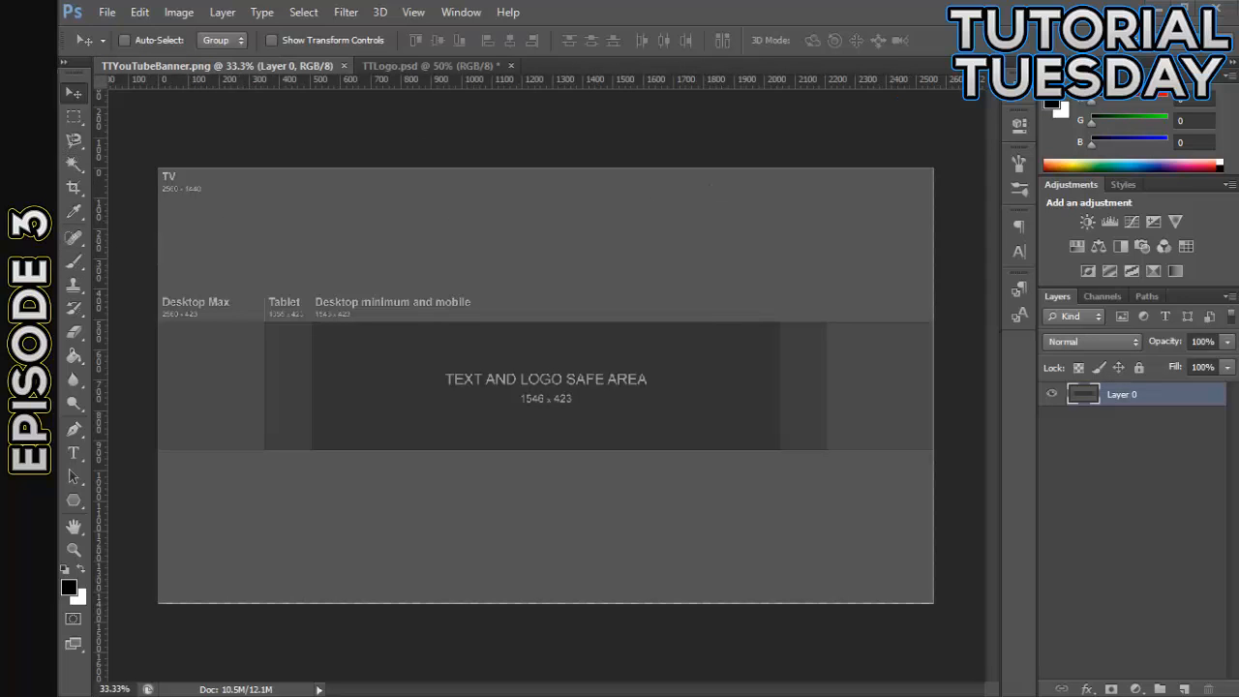
- Switch to the TutorialTuesday folder in File Explorer and close the other open folder window, Digital Natives
right_click(31, 68)
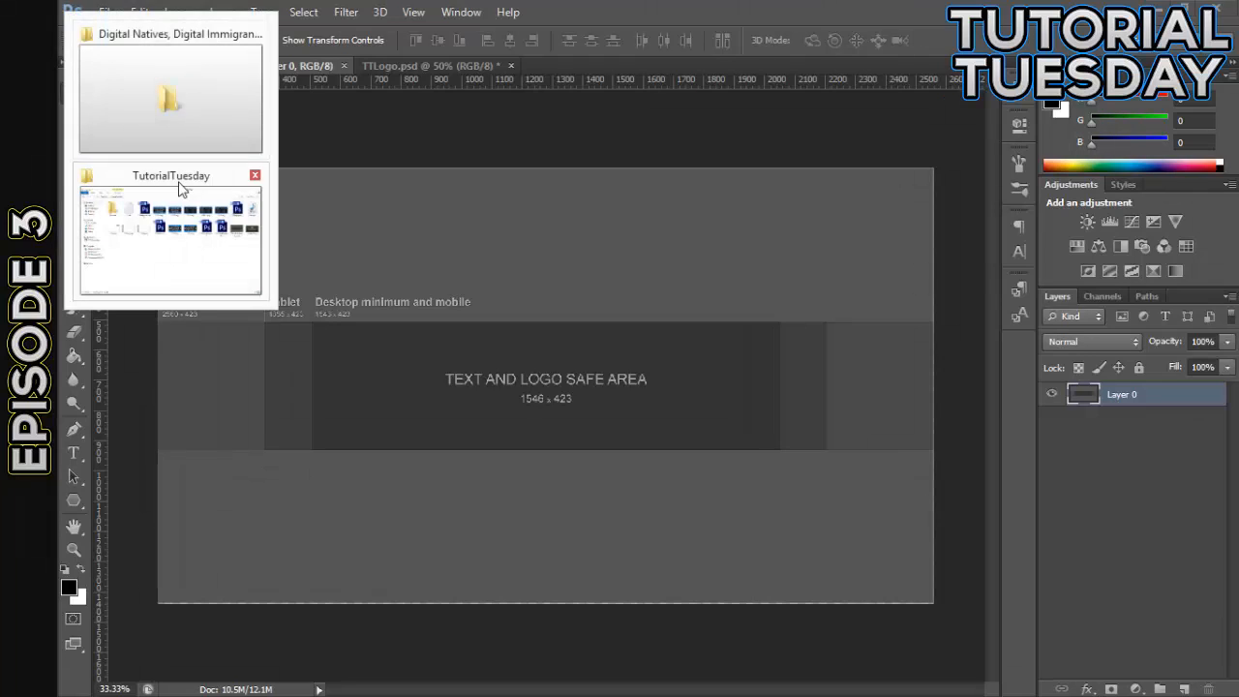
click(174, 254)
click(55, 69)
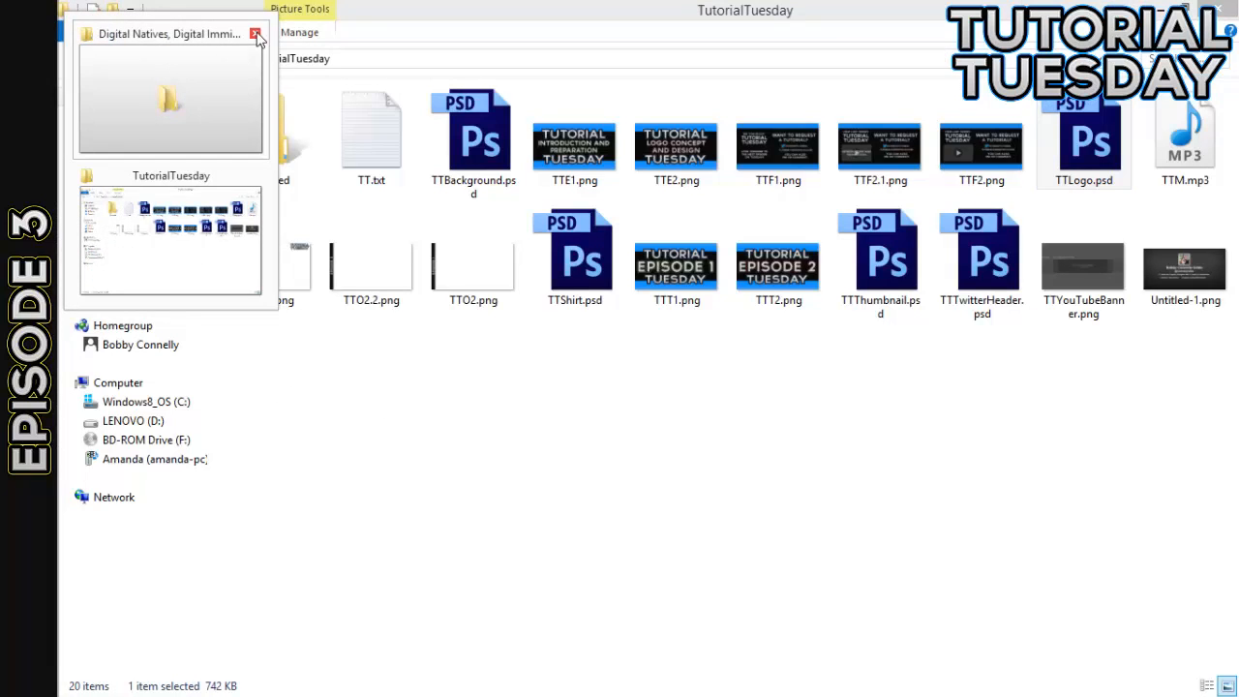
click(255, 37)
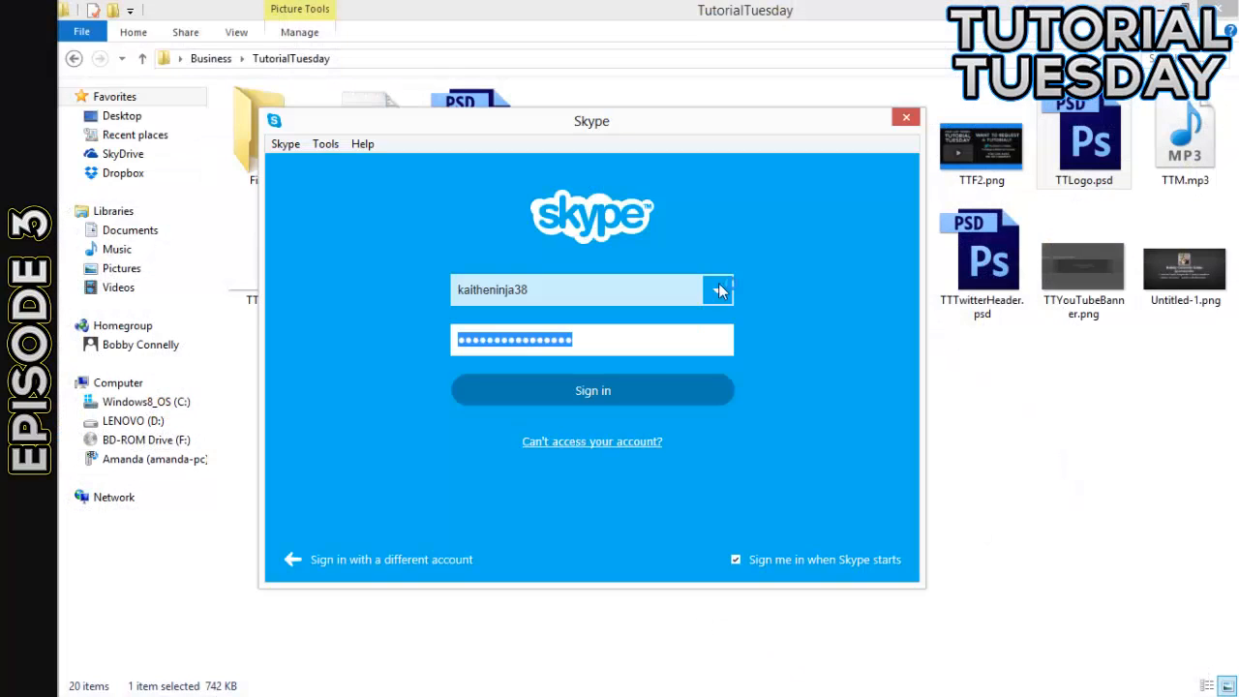
- Quit Skype and minimize its update window
right_click(46, 466)
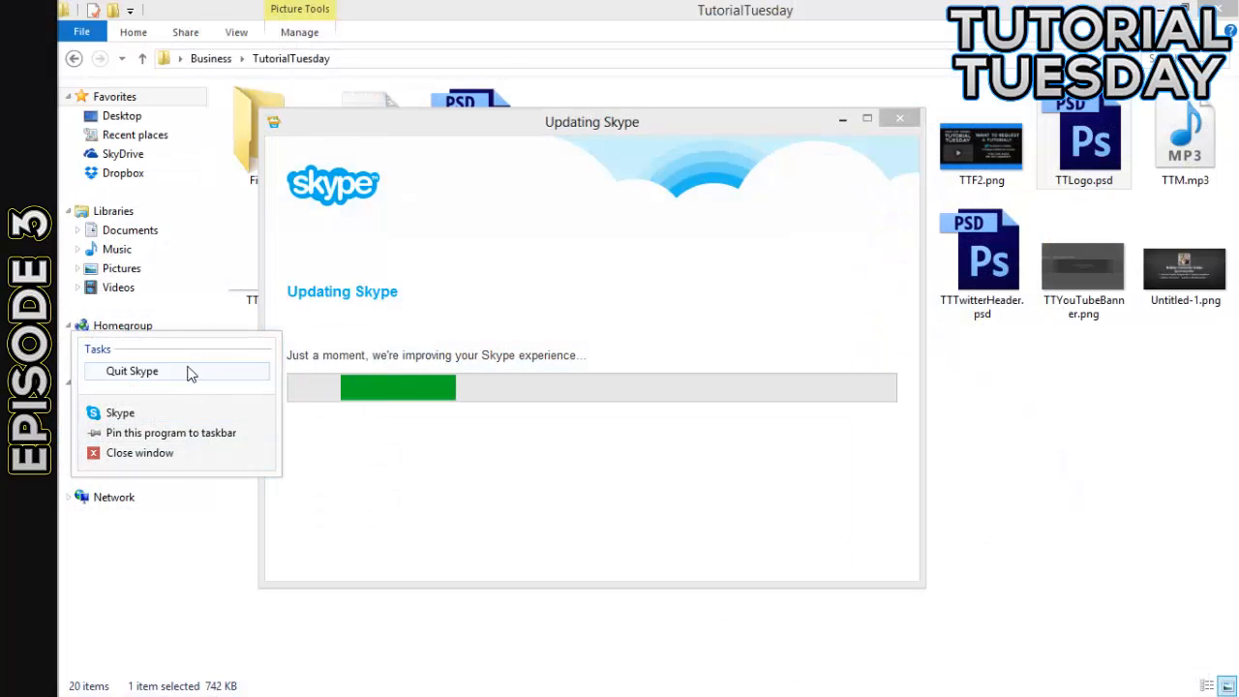
click(188, 369)
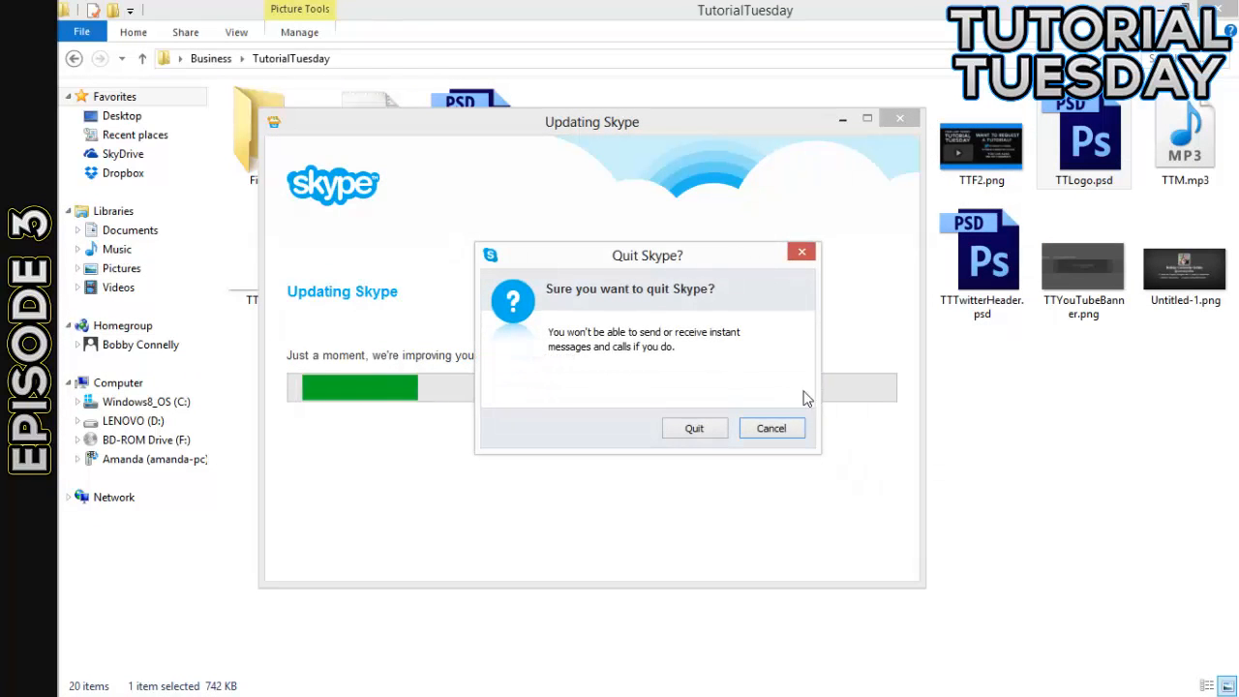
click(693, 432)
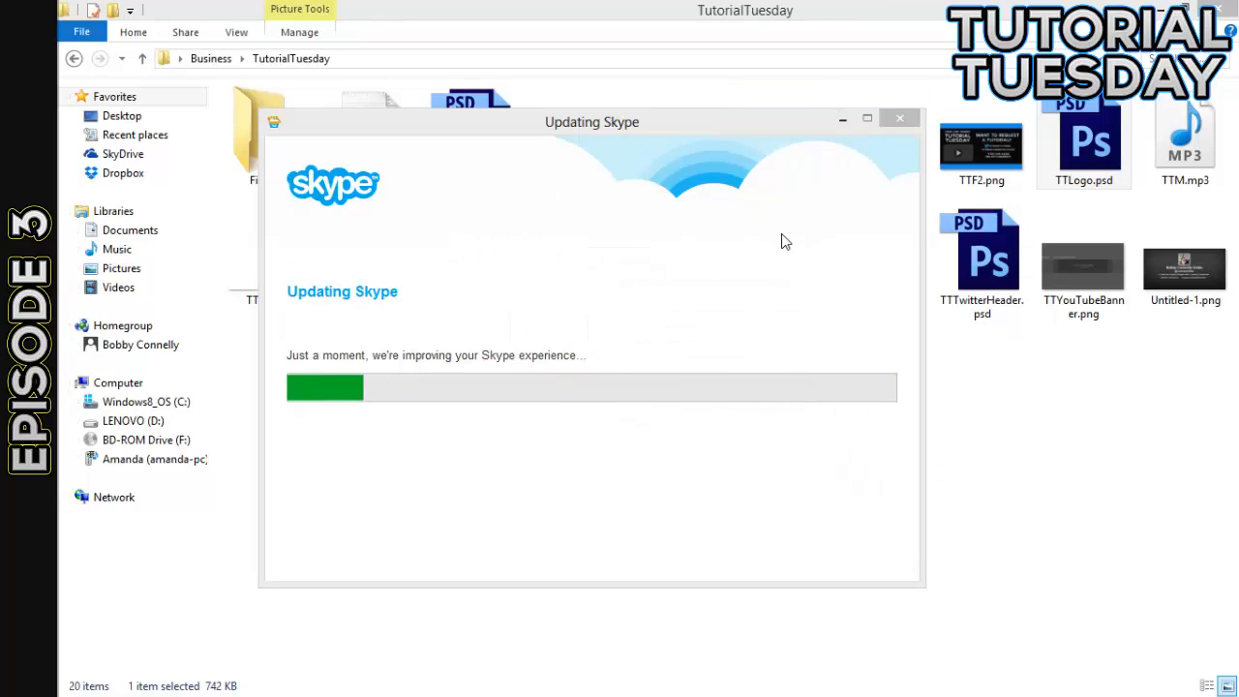
click(843, 118)
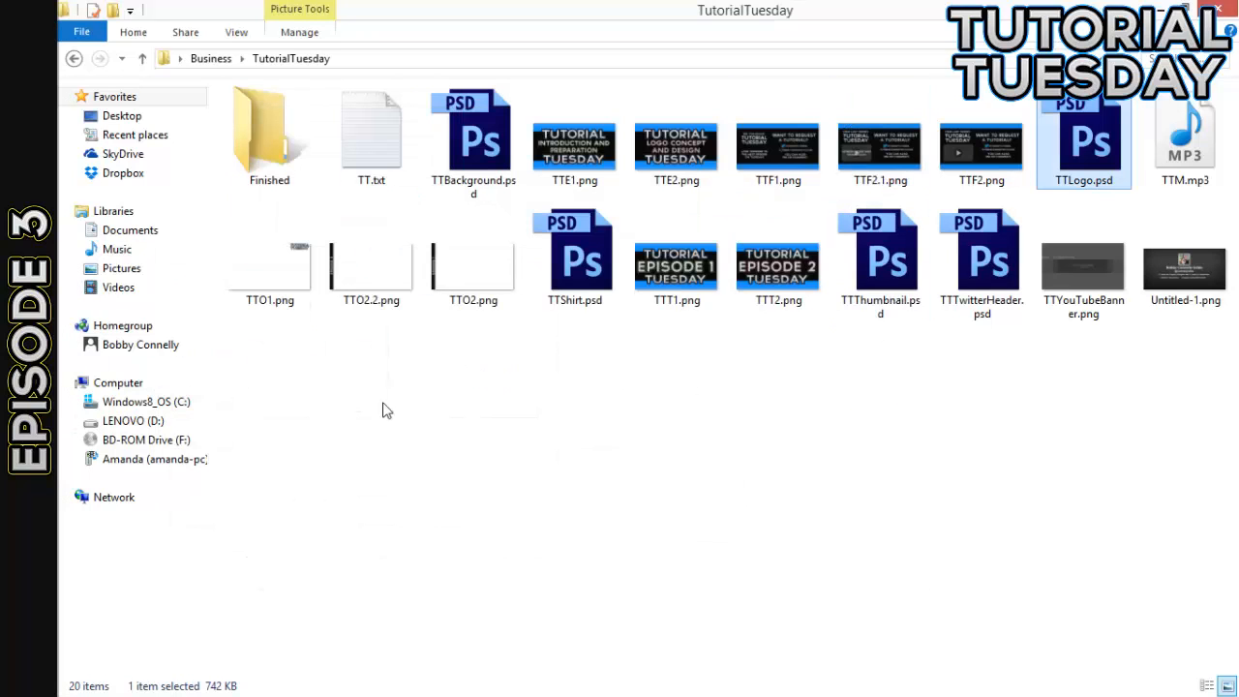
- Close the Updating Skype window and the Skype download page opened in Firefox
right_click(48, 453)
click(103, 464)
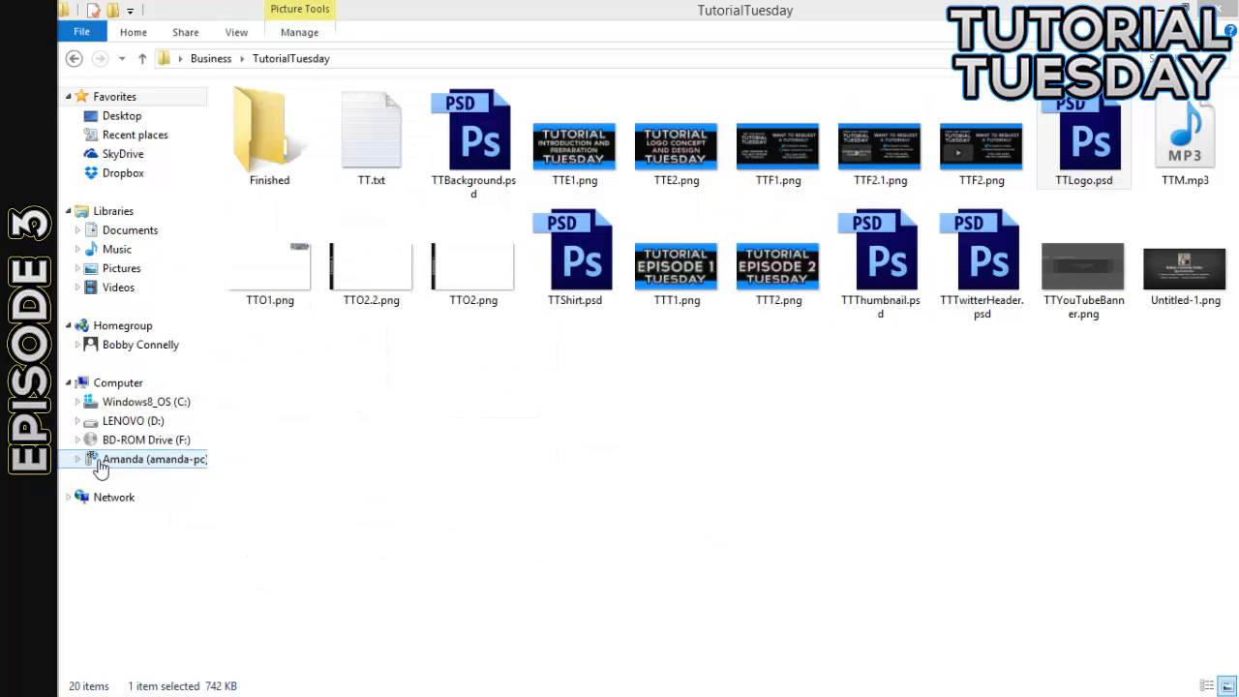
click(719, 422)
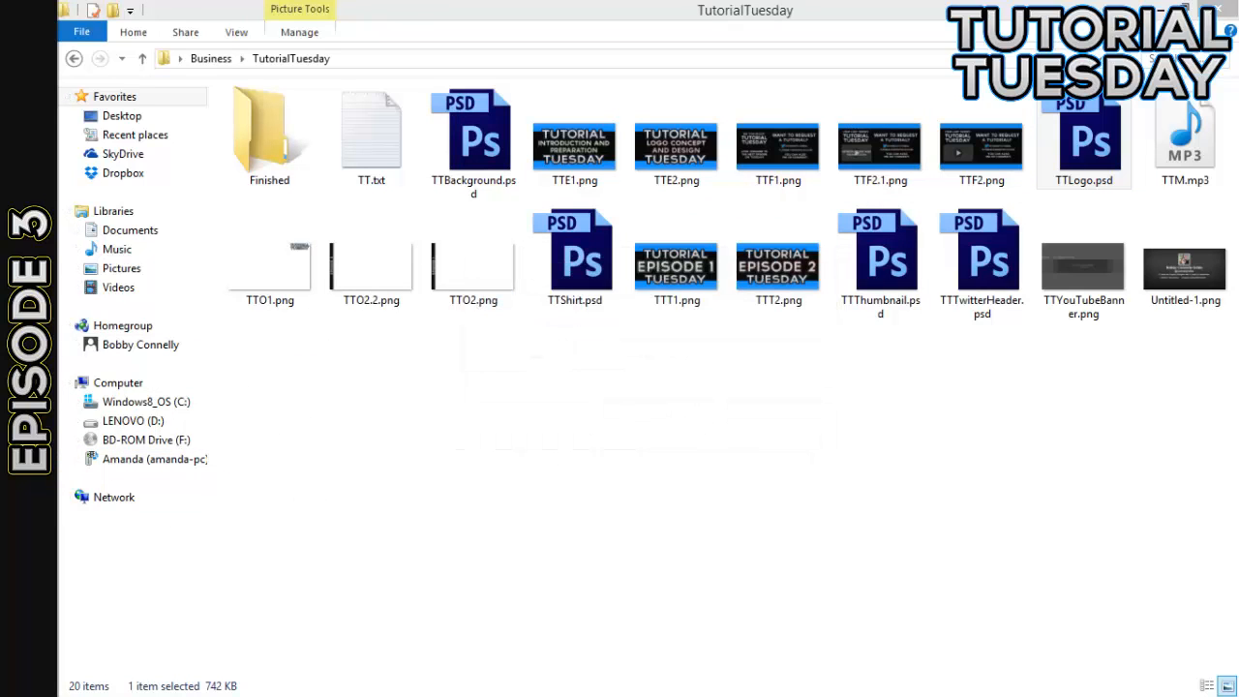
right_click(44, 455)
click(117, 462)
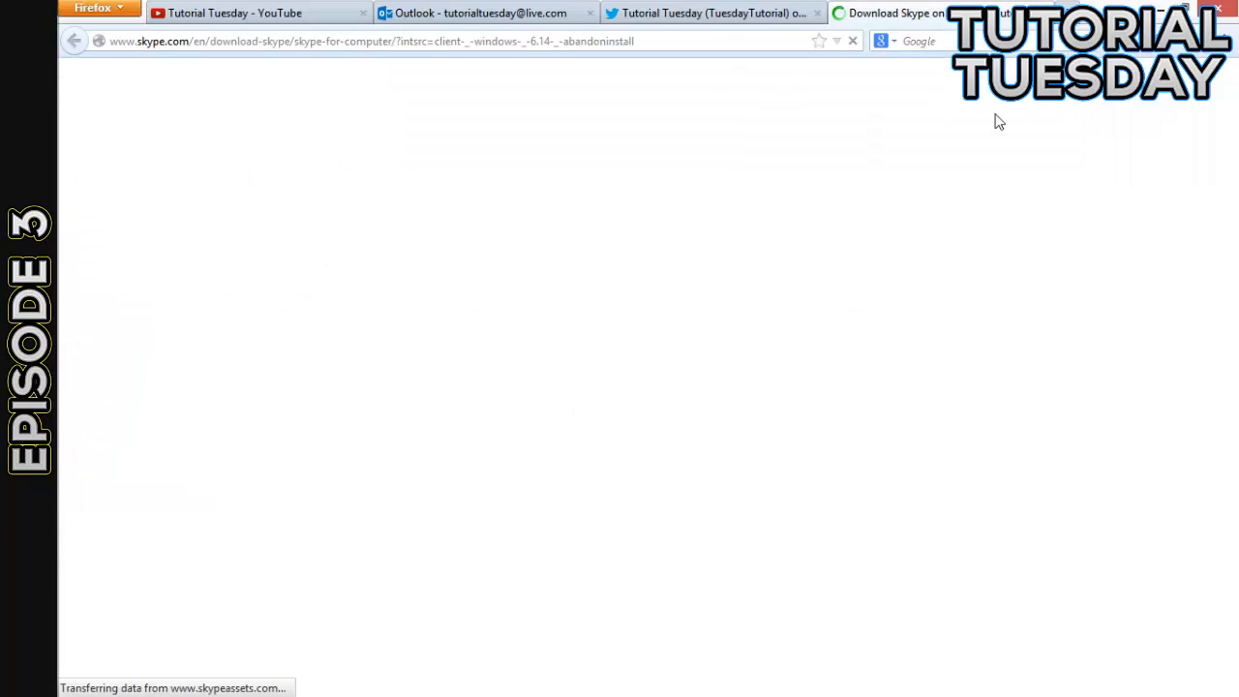
click(1044, 13)
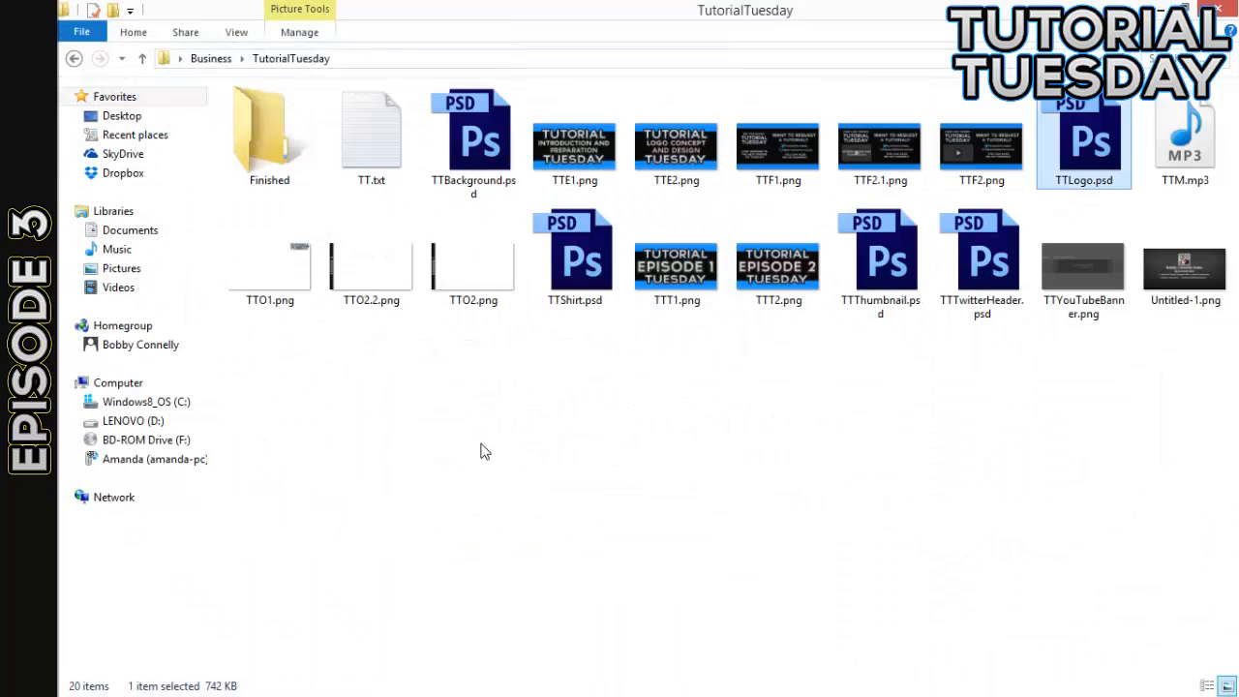
click(478, 448)
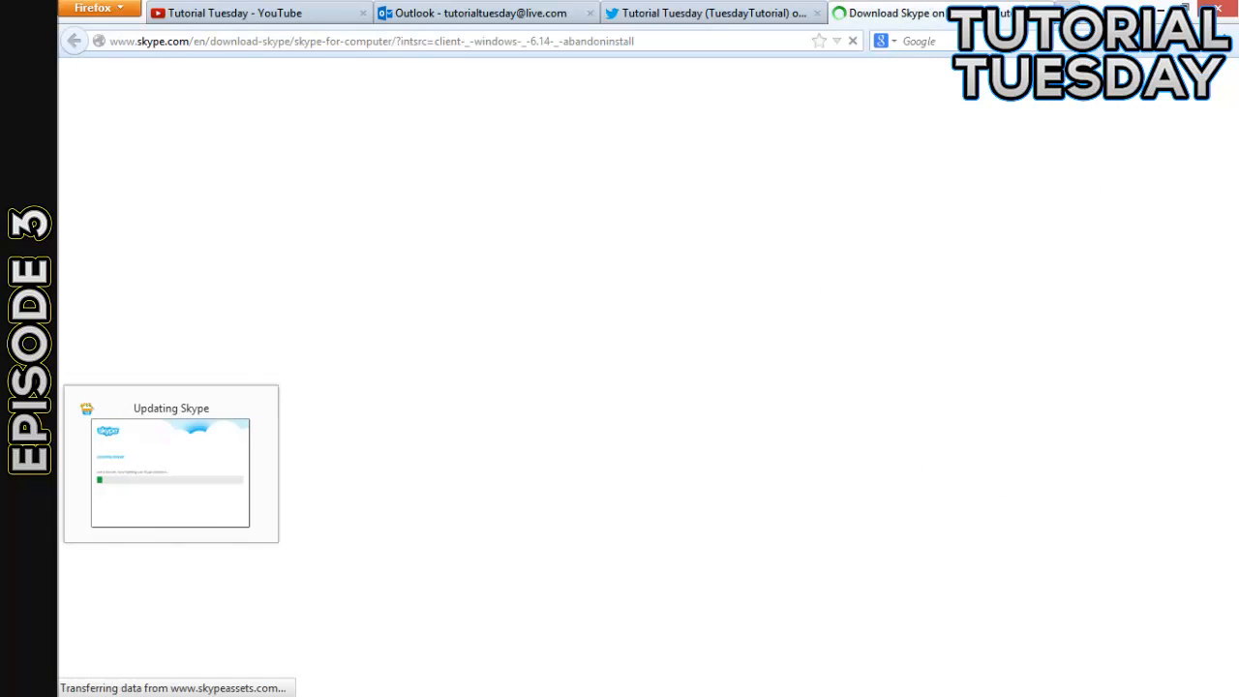
click(1045, 14)
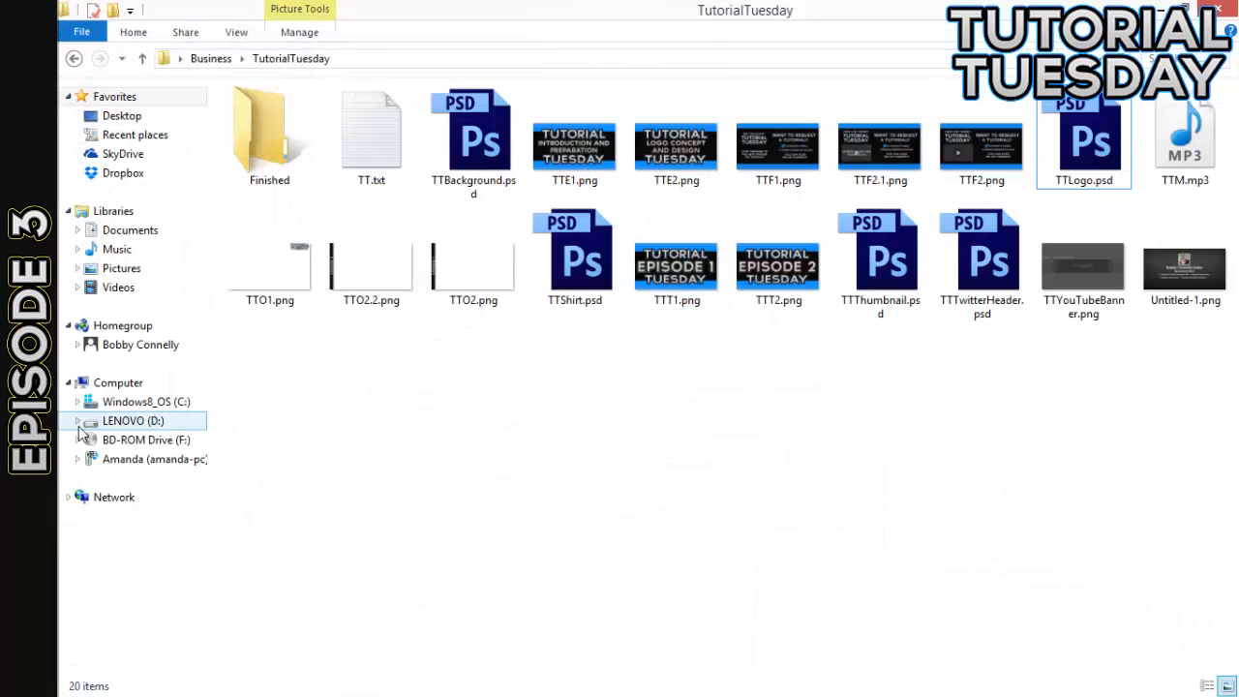
right_click(29, 457)
click(137, 459)
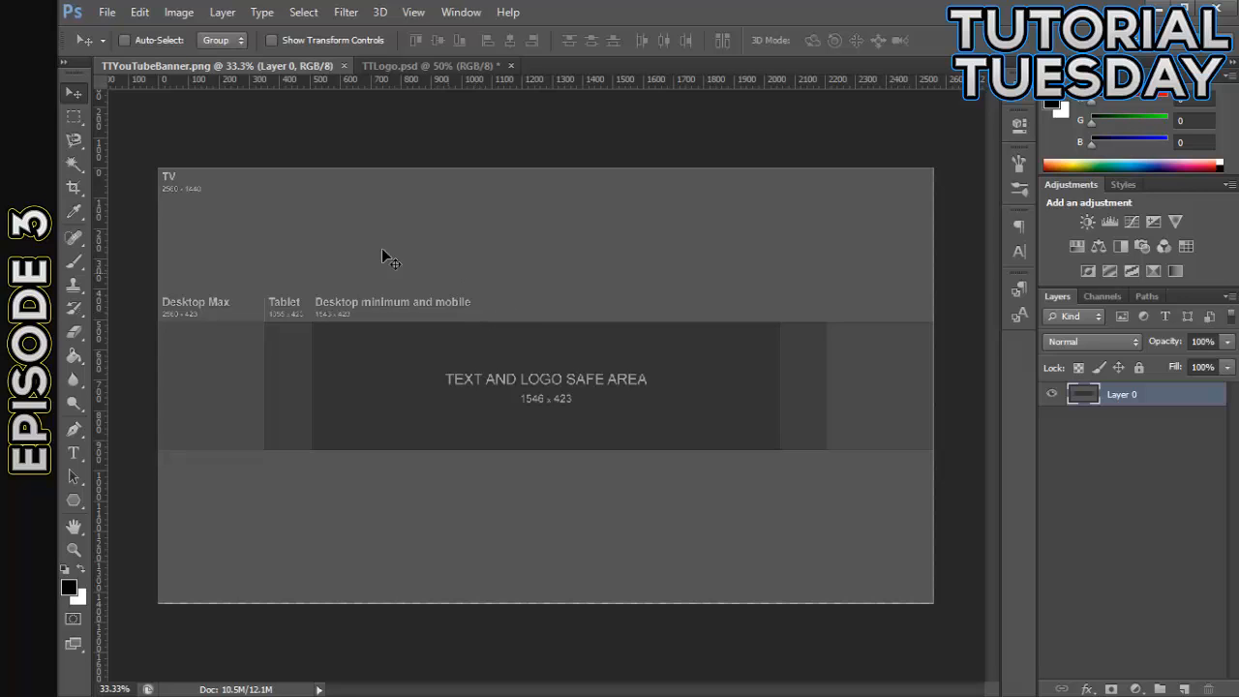
- In the YouTube banner template, place horizontal guides along the top and bottom edges of the text and logo safe area
key(ctrl+plus)
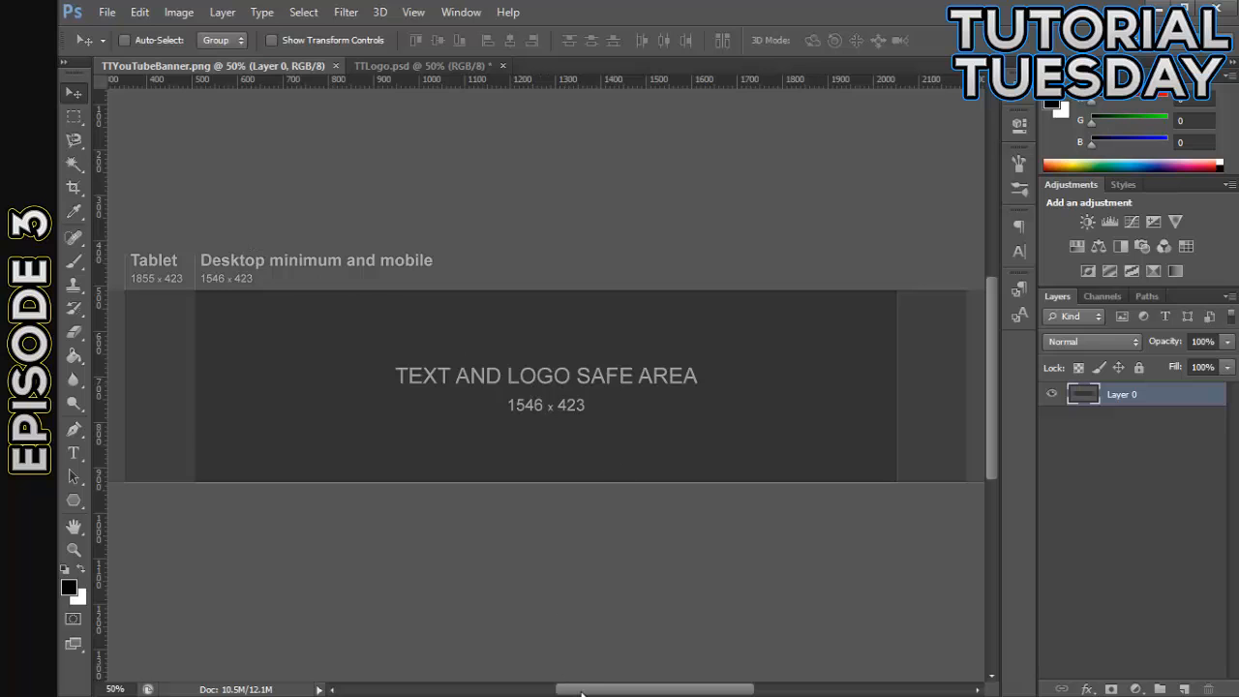
drag(579, 690, 552, 649)
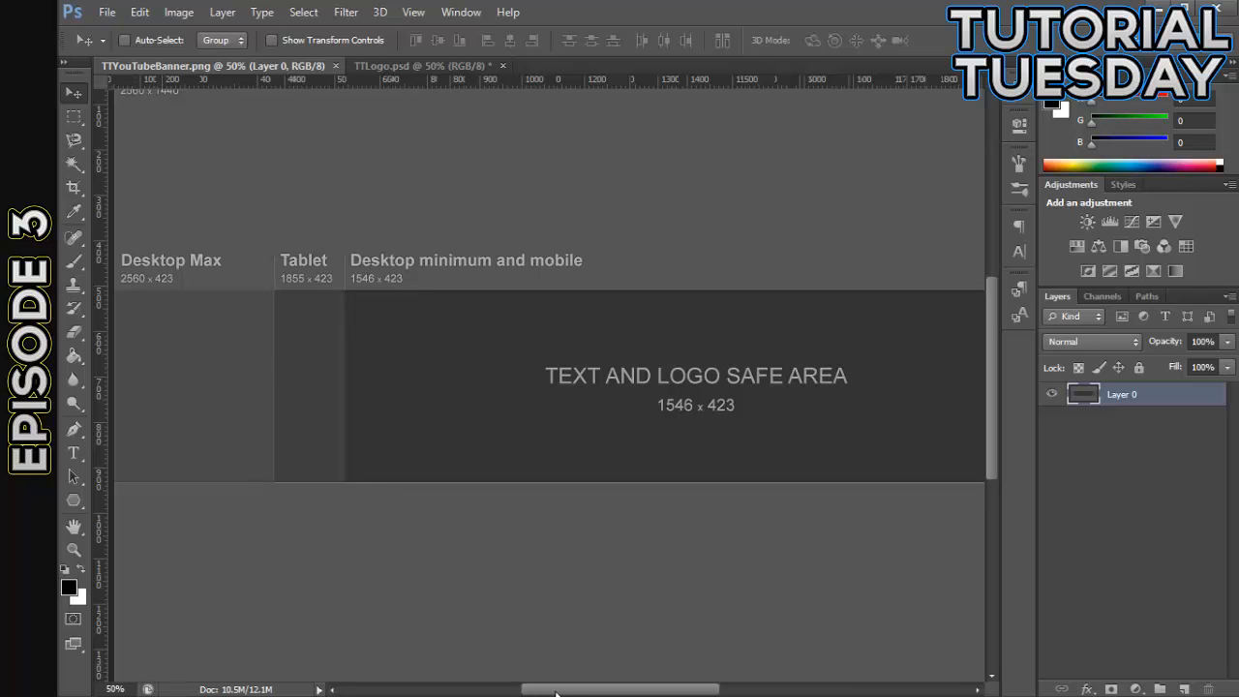
drag(552, 688, 560, 646)
key(ctrl+minus)
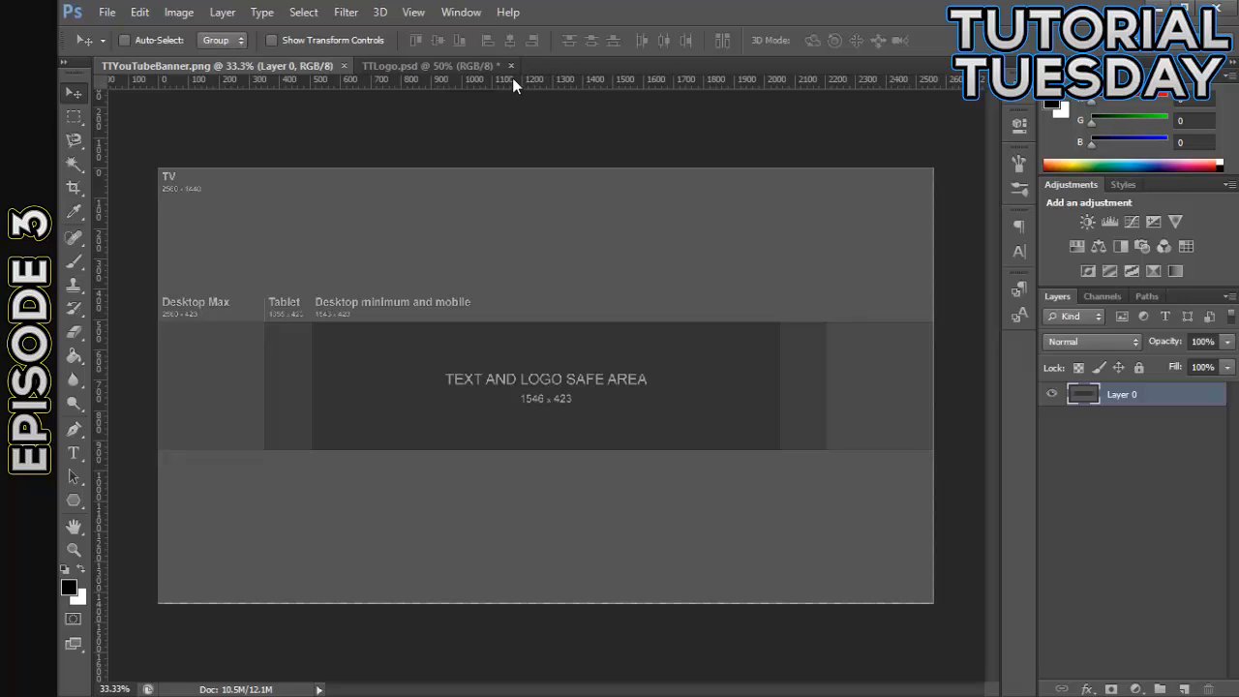
drag(512, 82, 581, 320)
drag(583, 83, 630, 450)
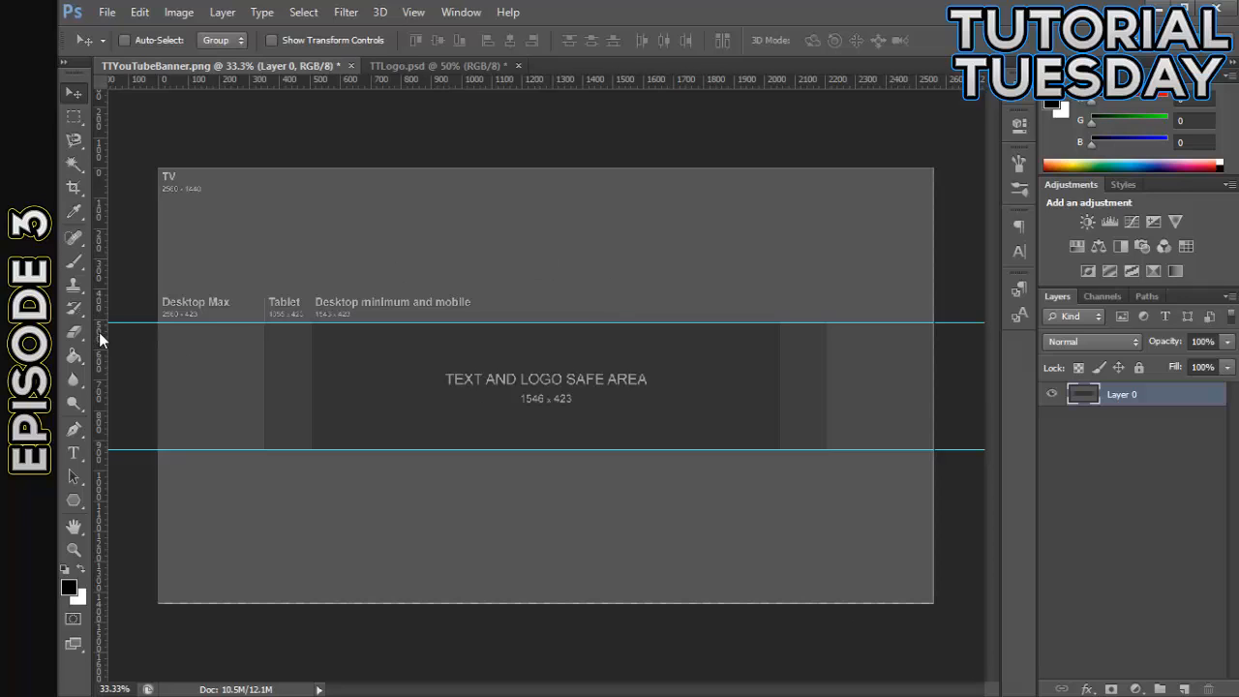
- Place vertical guides at the left and right edges of the text and logo safe area and at the Tablet zone's left edge
drag(99, 340, 81, 455)
drag(101, 373, 310, 411)
drag(103, 415, 780, 430)
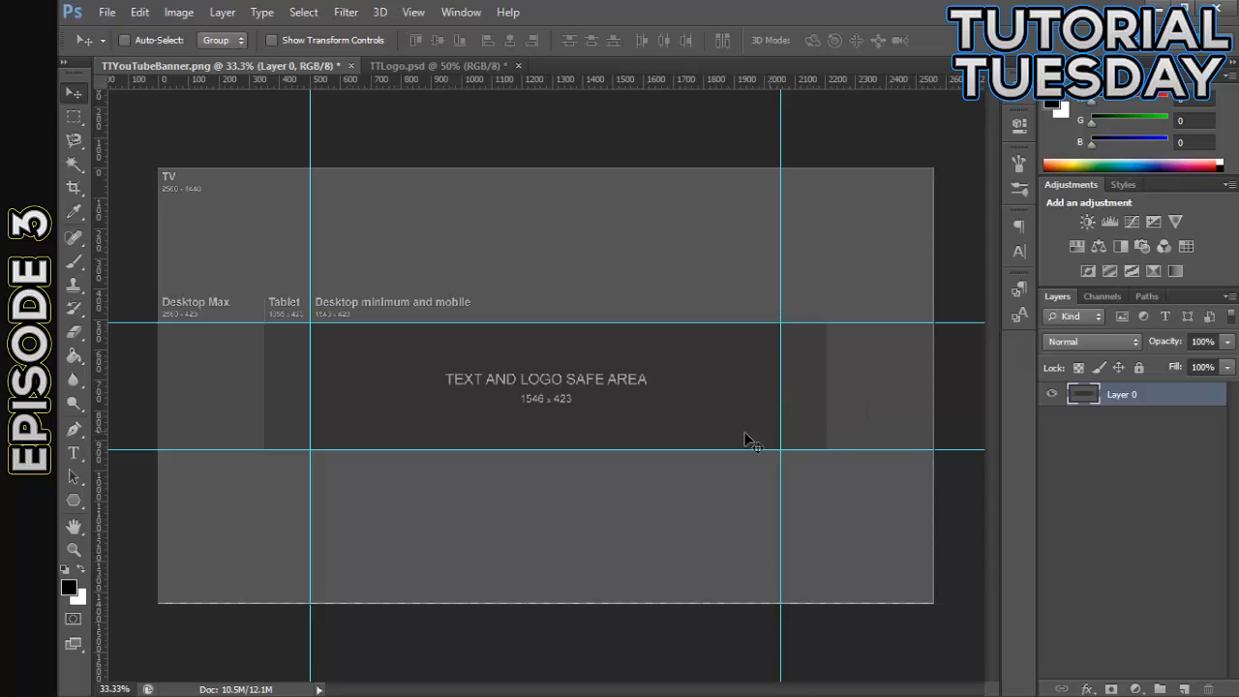
drag(104, 427, 264, 411)
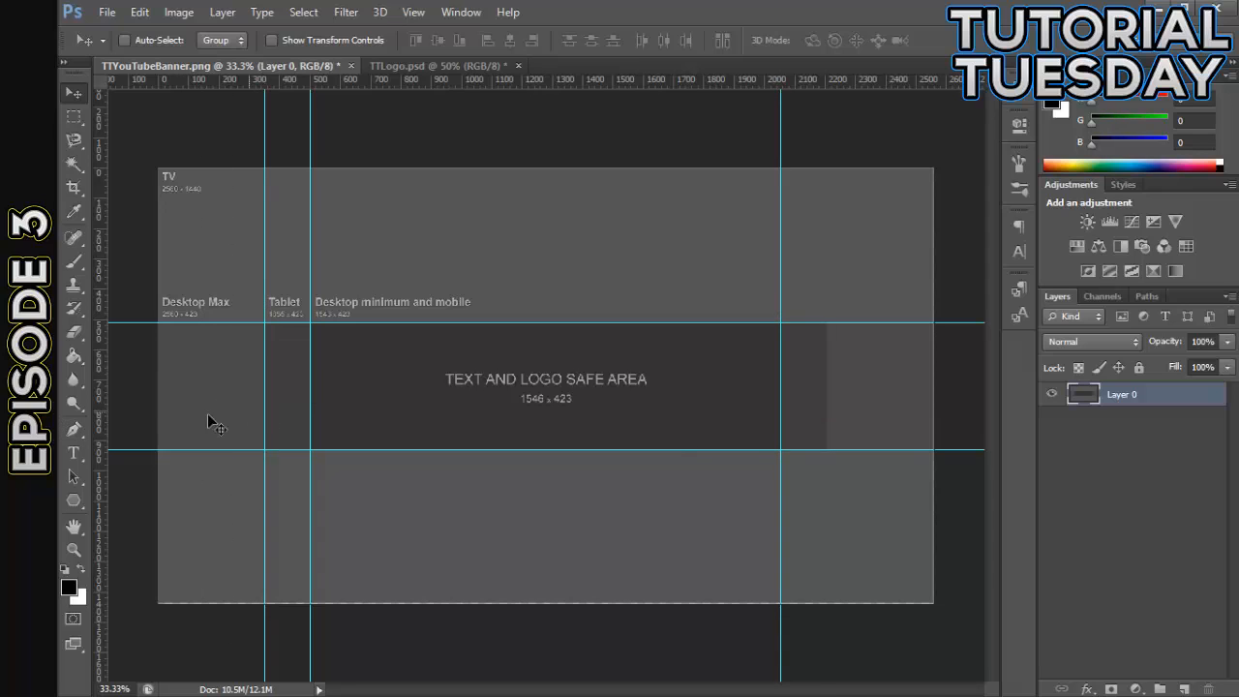
- Place a vertical guide at the Tablet zone's right edge and add a new empty layer beneath Layer 0
drag(102, 428, 828, 449)
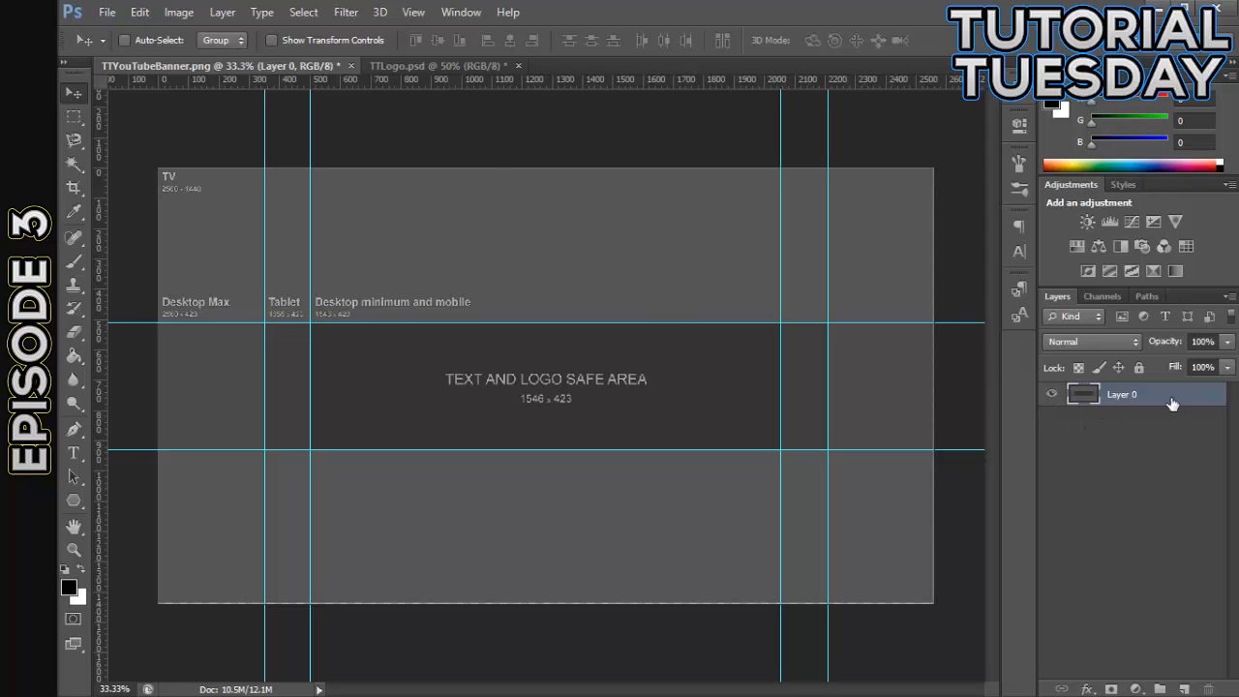
click(1214, 347)
click(1179, 501)
click(1143, 396)
click(1203, 346)
click(1150, 435)
click(1161, 395)
click(1185, 687)
drag(1170, 402, 1175, 432)
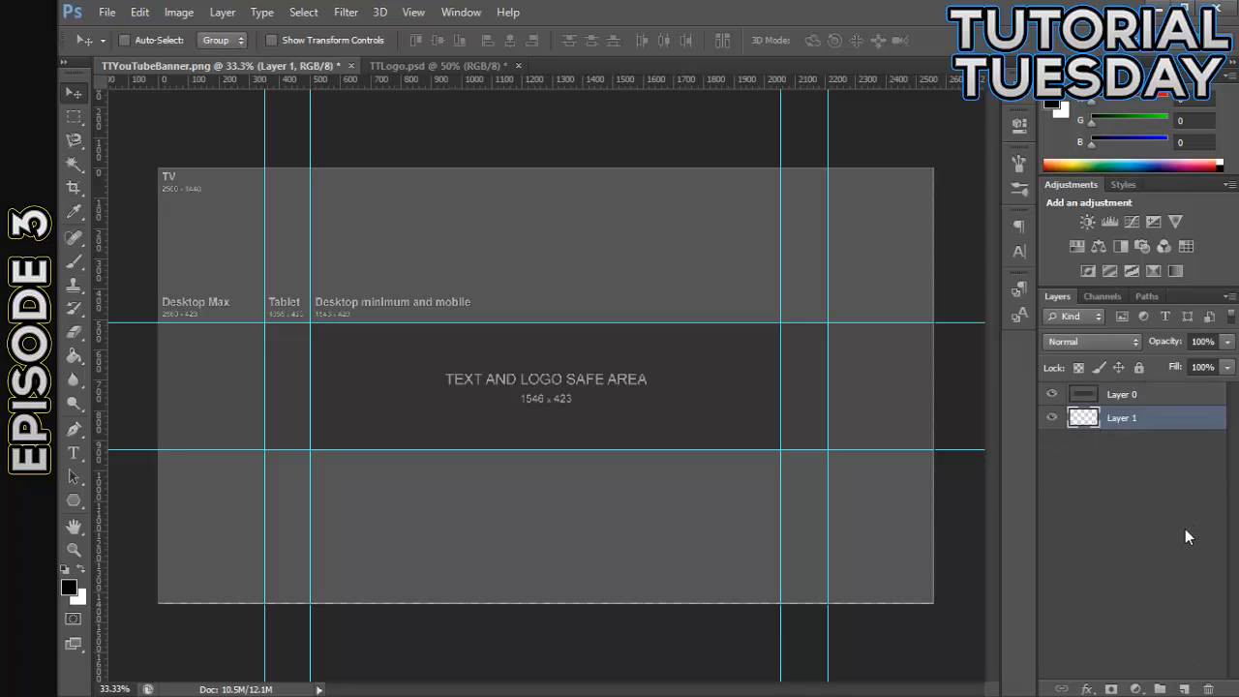
- Set the opacity of the template layer, Layer 0, to 50%
click(1184, 396)
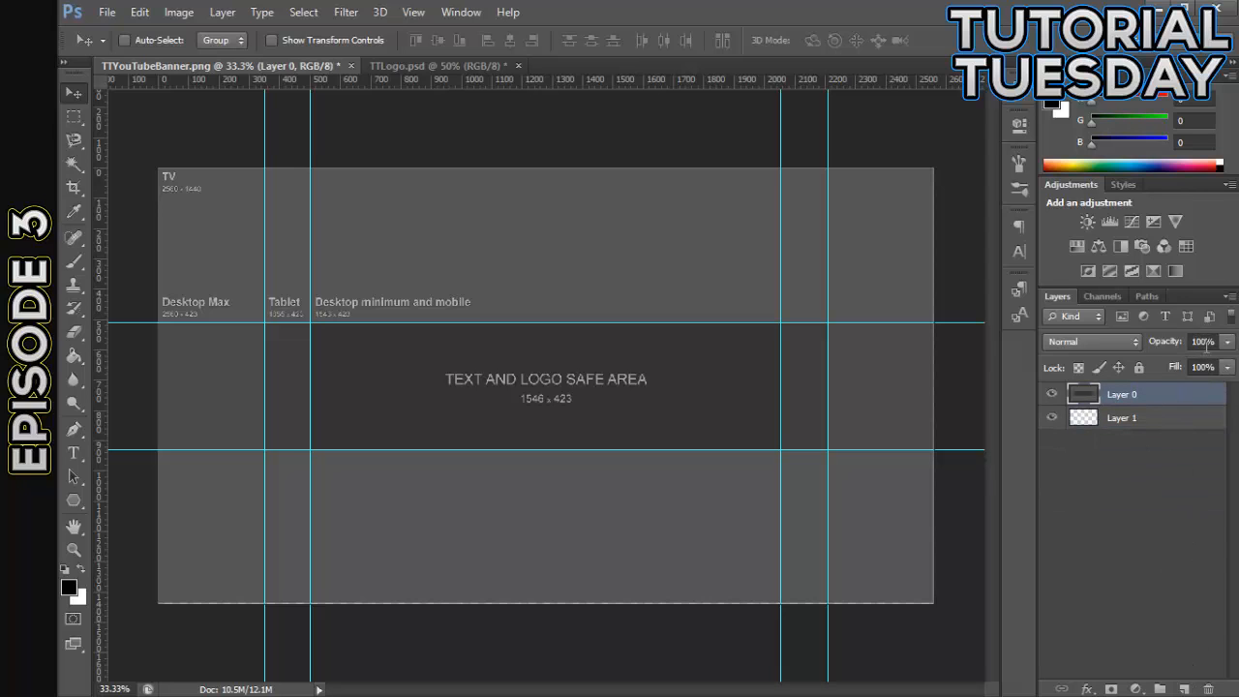
click(1205, 345)
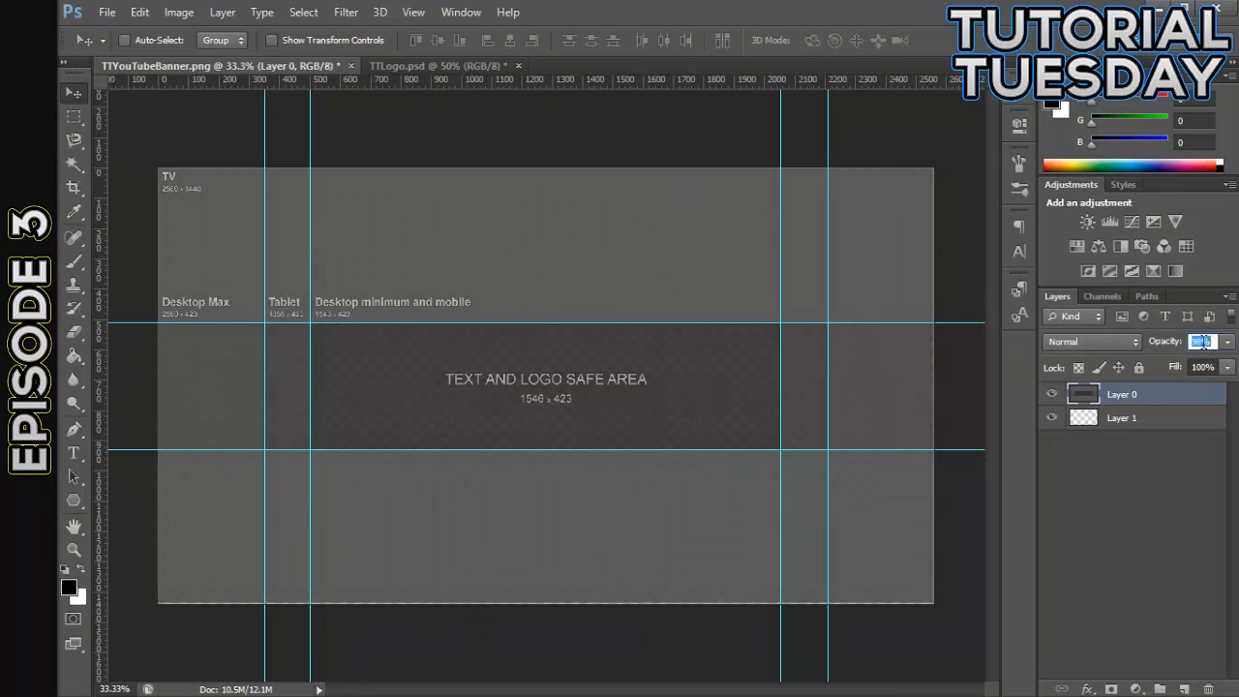
text(5050)
click(1189, 526)
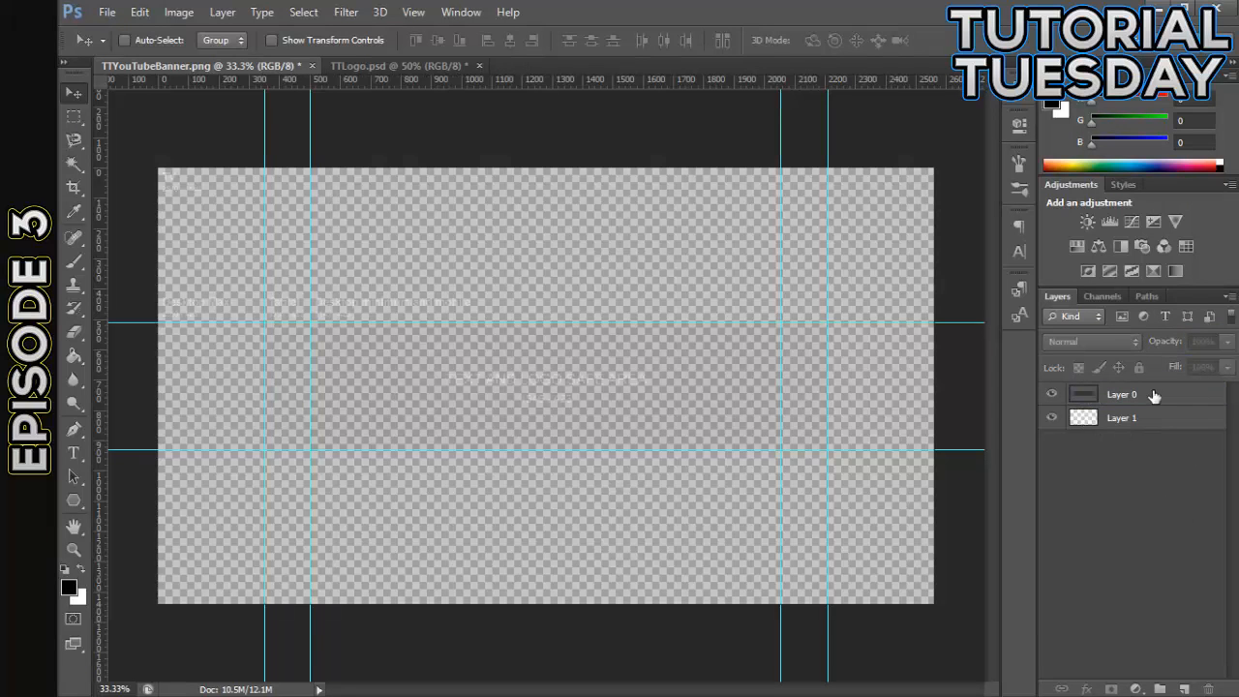
click(1153, 396)
click(1129, 424)
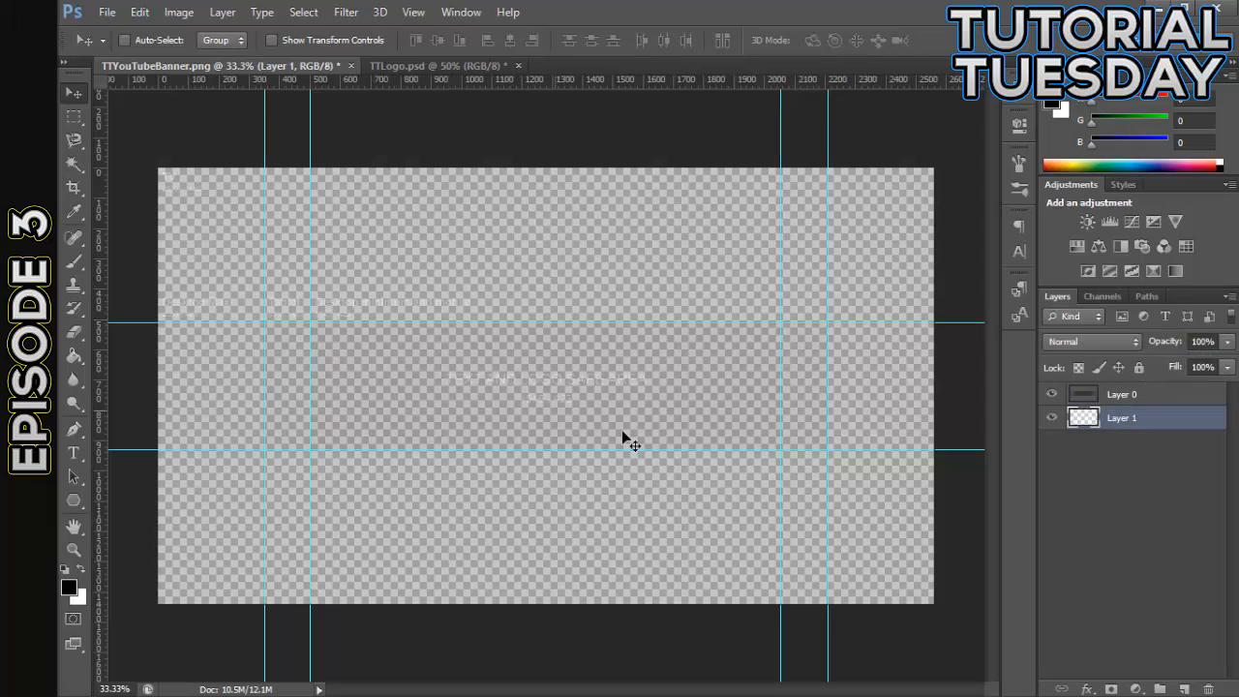
- Set Layer 0's opacity to 90% and hide it, with Layer 1 as the selected layer
click(1161, 394)
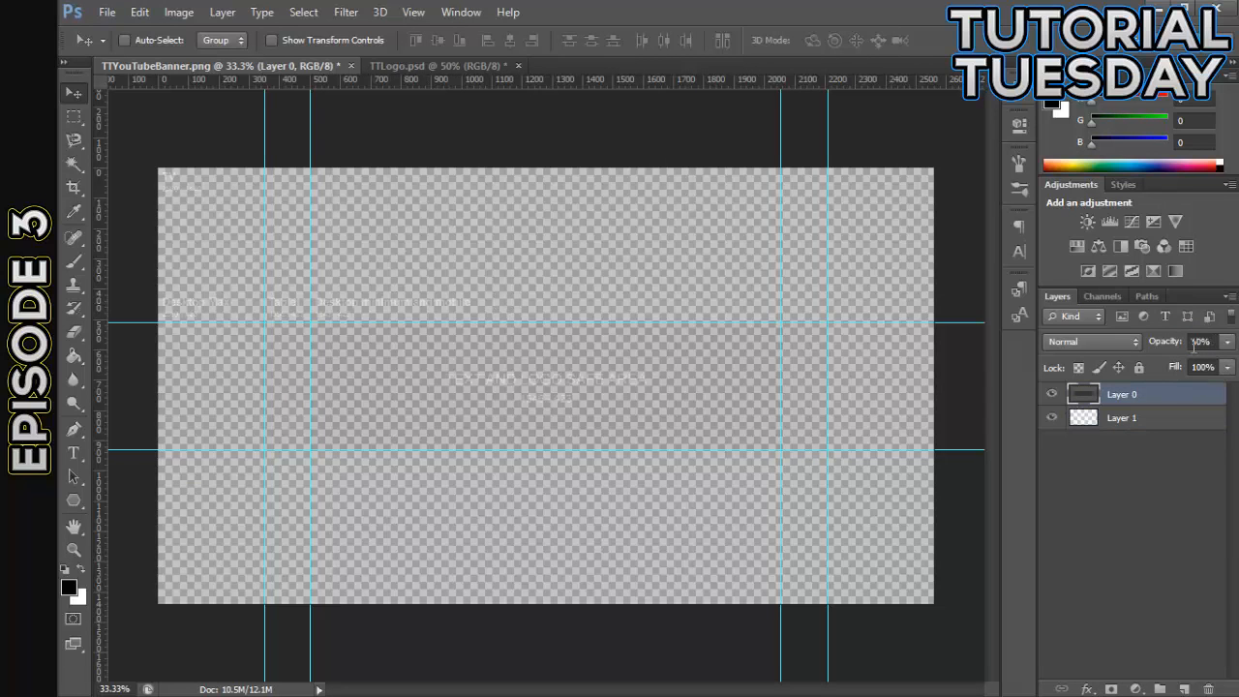
click(1201, 341)
text(80)
text(90)
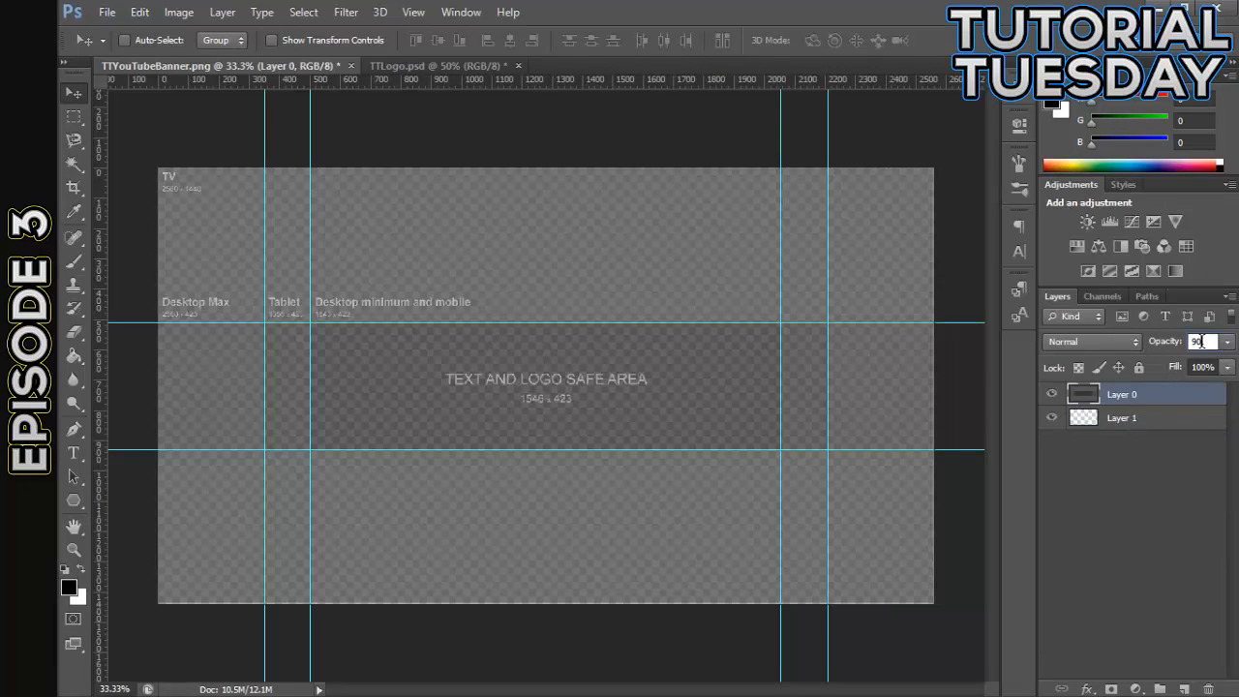
key(Return)
click(1050, 394)
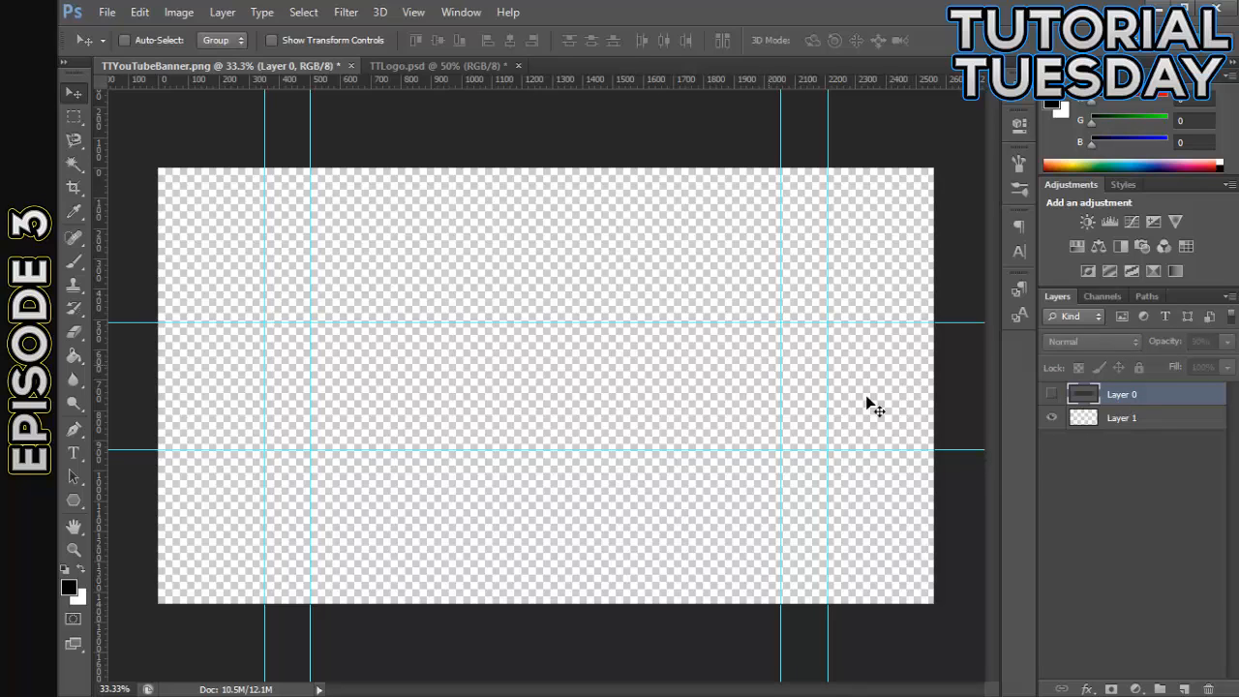
click(1156, 424)
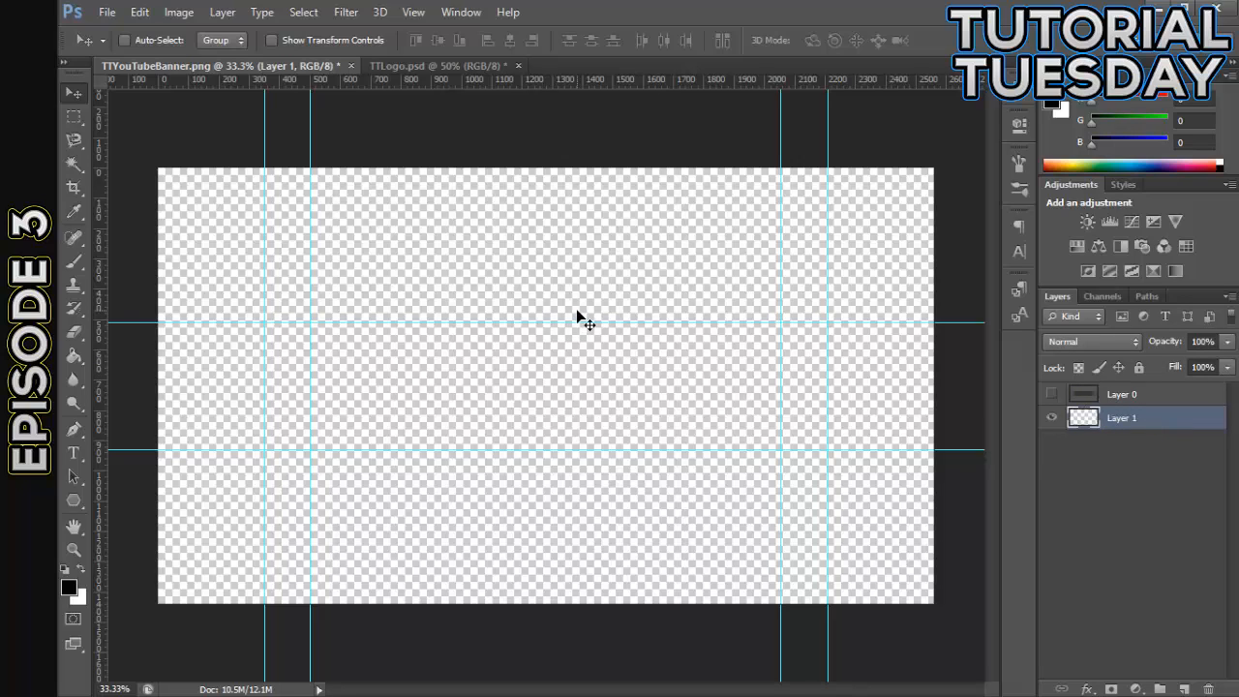
click(70, 588)
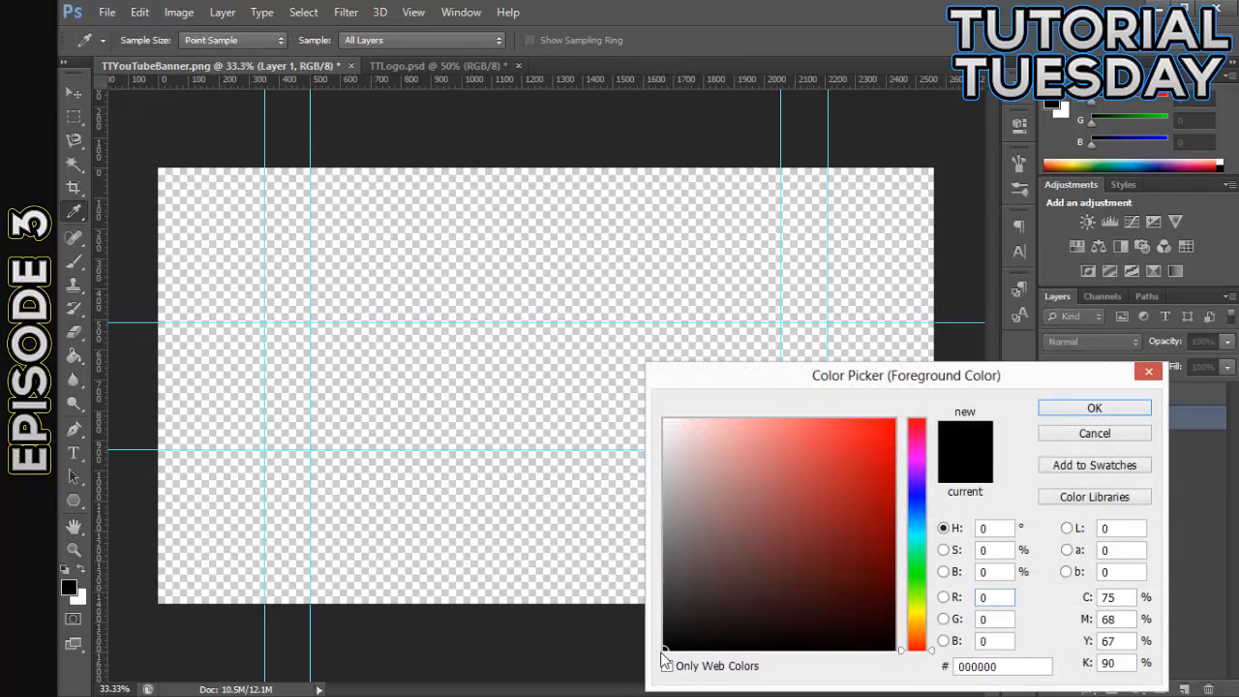
drag(727, 519, 652, 422)
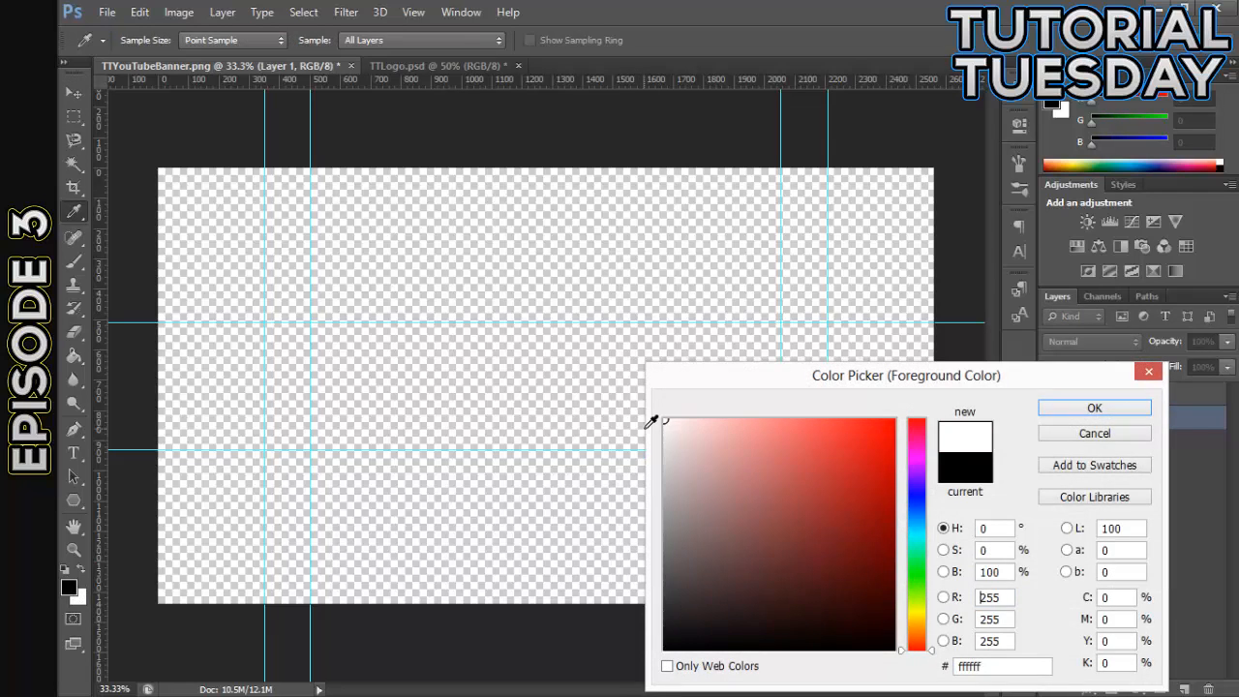
click(1094, 432)
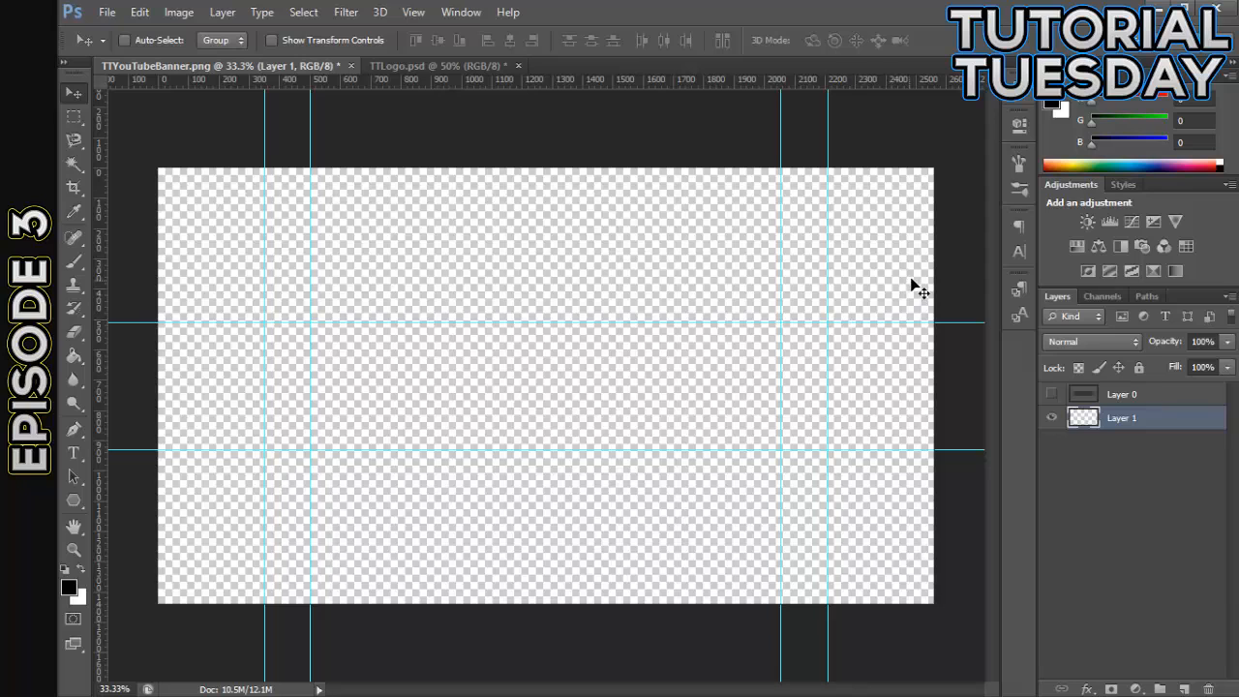
click(69, 588)
mouse_move(674, 608)
mouse_down()
mouse_move(590, 641)
mouse_move(606, 437)
mouse_up()
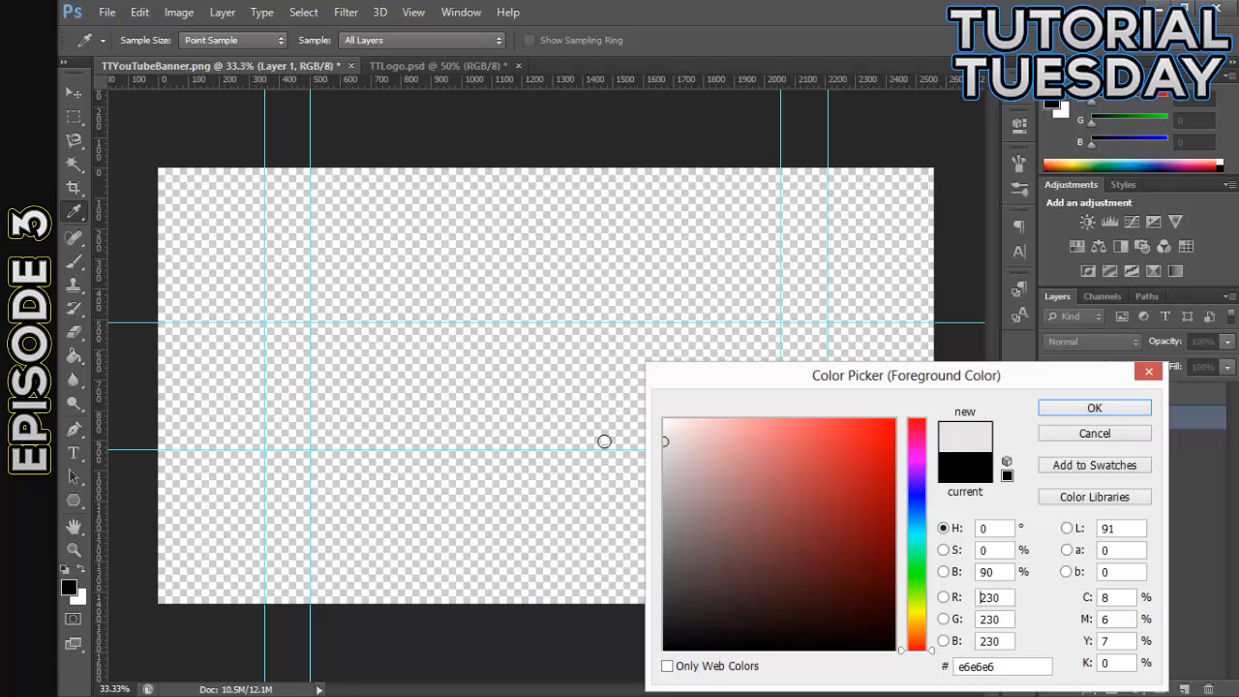
click(1056, 433)
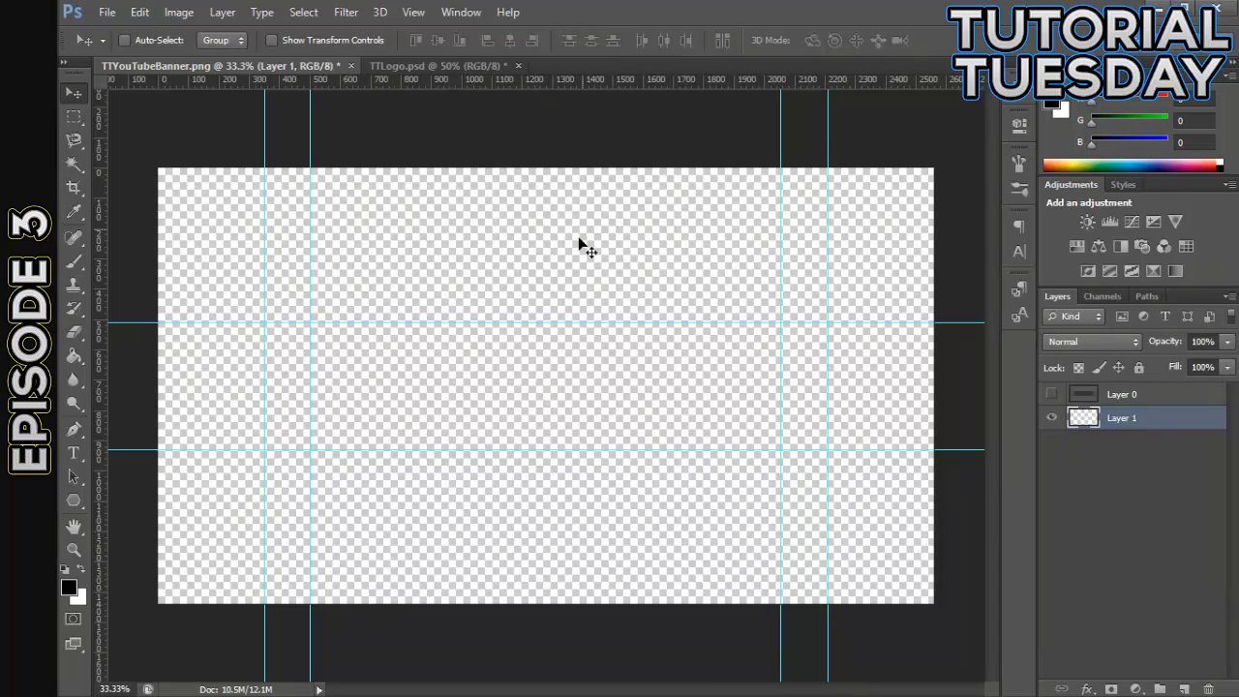
- Switch to the TTLogo.psd document and show the Rectangle 1 and Rectangle 1 copy layers, keeping the Tt text layer hidden
click(496, 67)
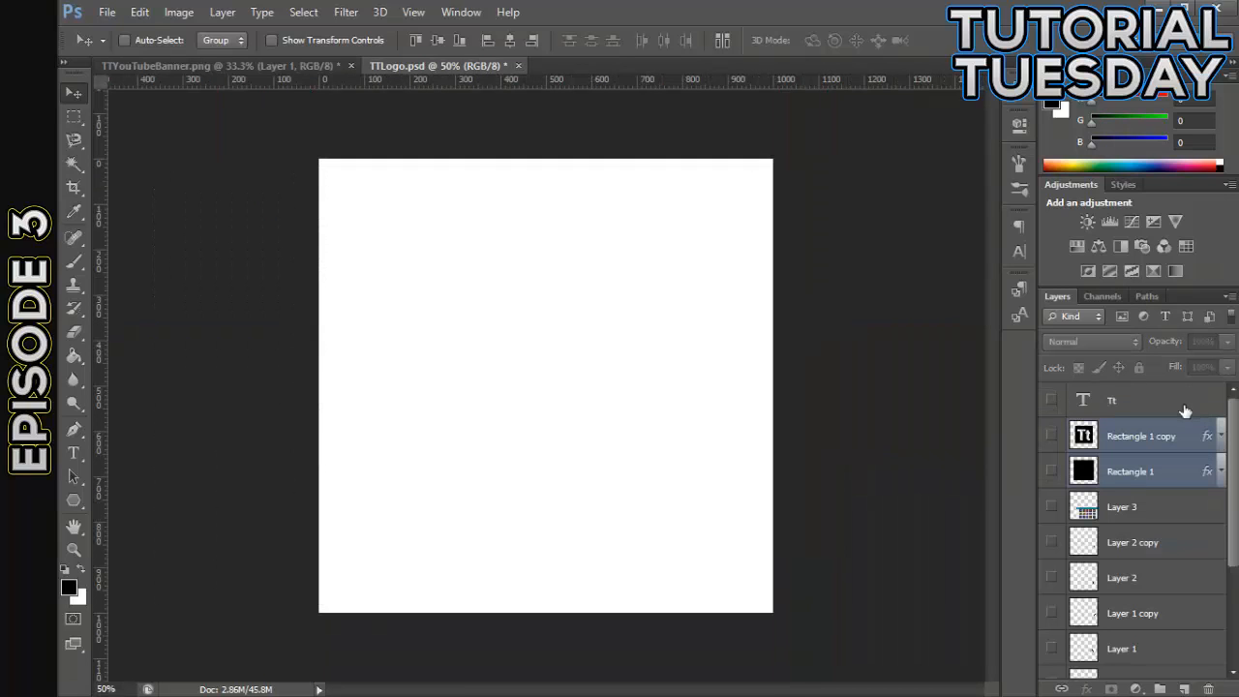
click(1051, 400)
click(1051, 435)
click(1051, 435)
click(1052, 471)
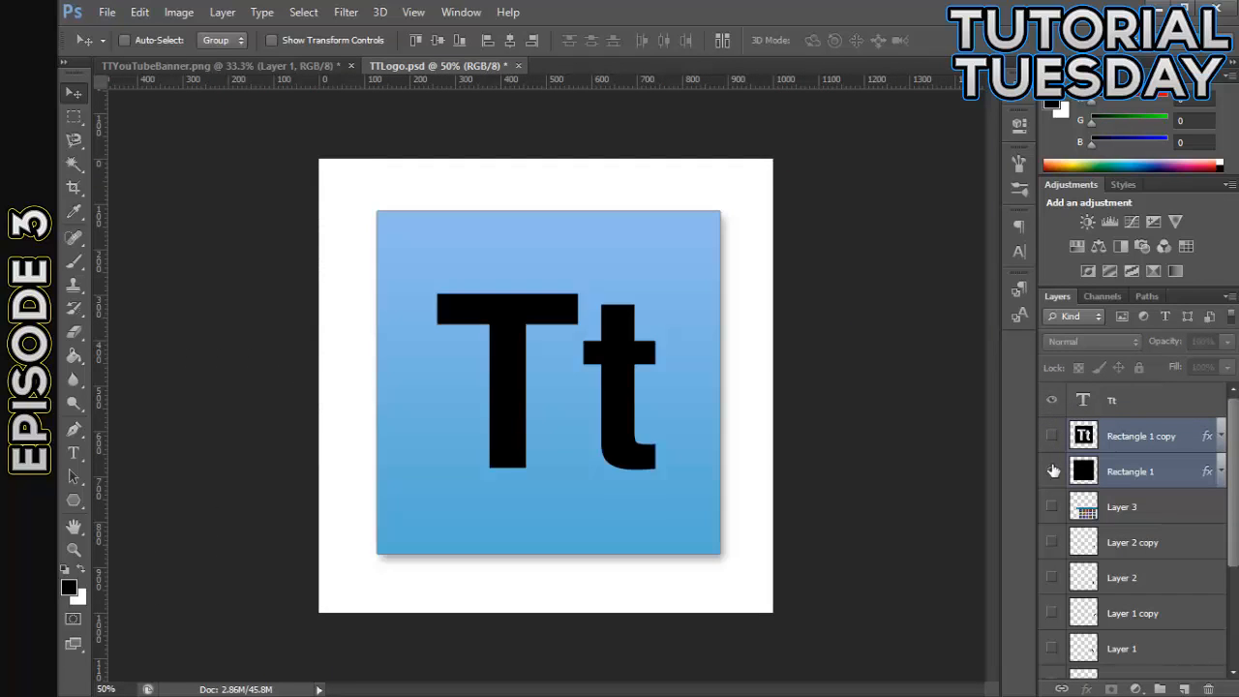
click(1051, 435)
click(1050, 400)
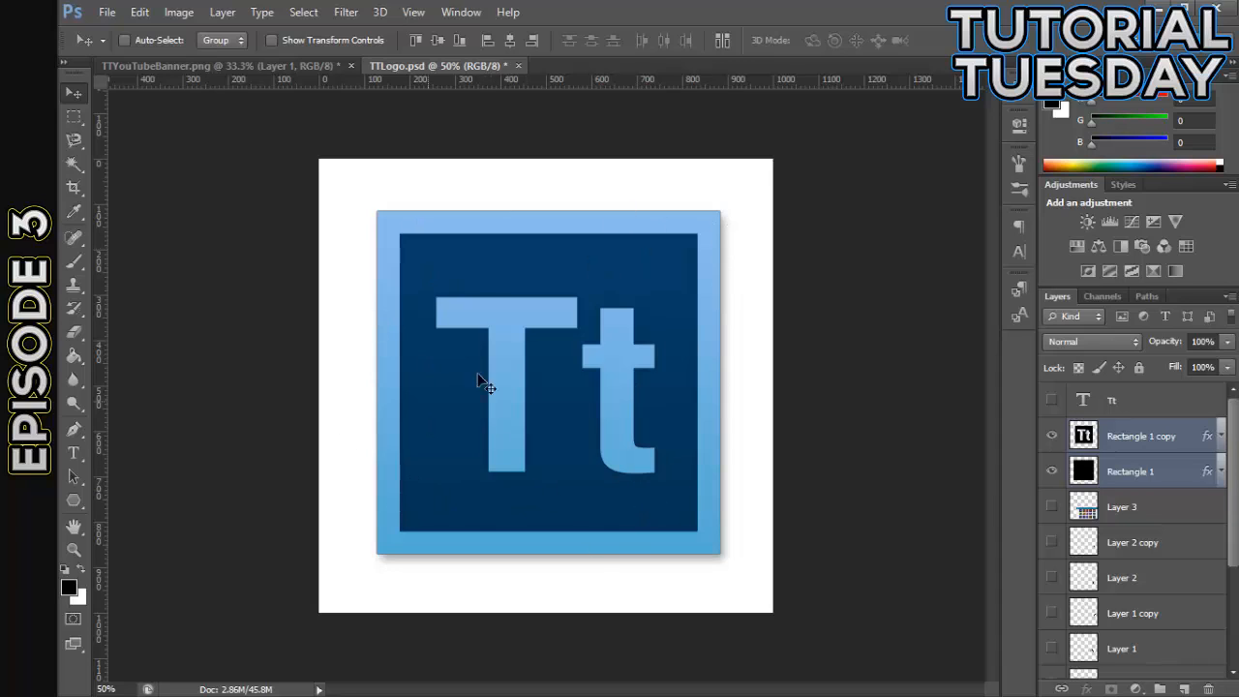
- Hide both rectangle layers and show Layer 2 copy, Layer 2, Layer 1 copy and Layer 1
drag(1052, 472, 1052, 437)
scroll(1151, 489, down, 2)
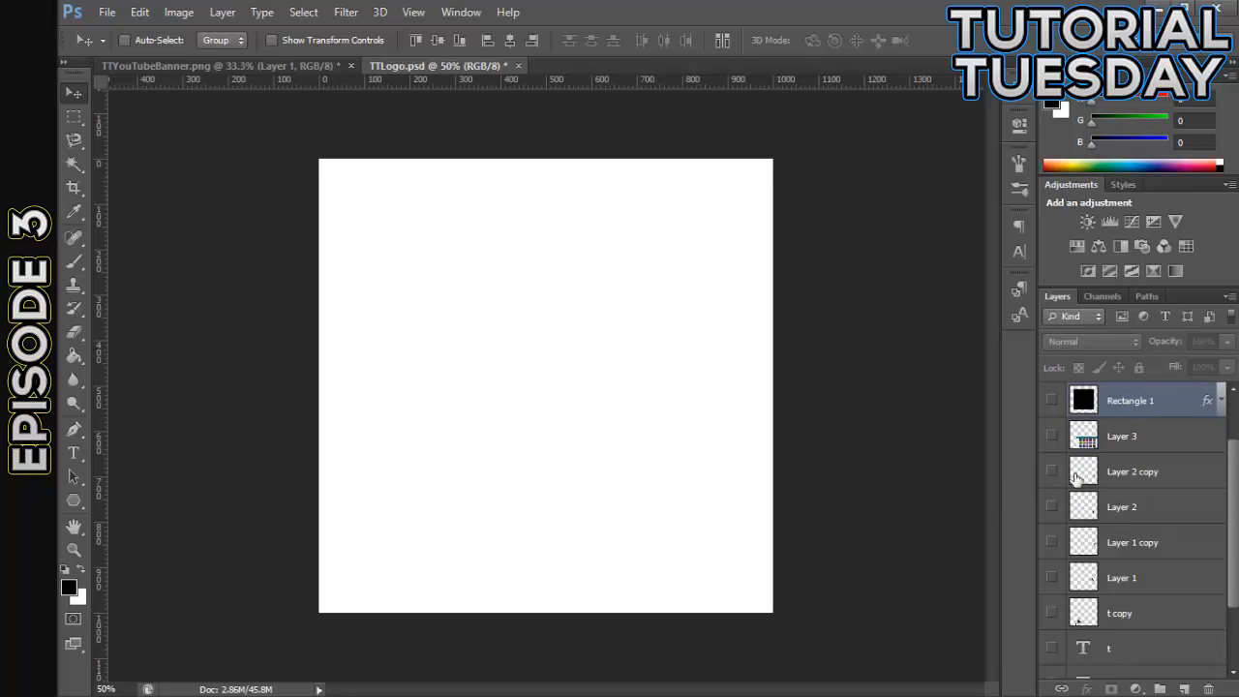
click(1051, 471)
click(1051, 512)
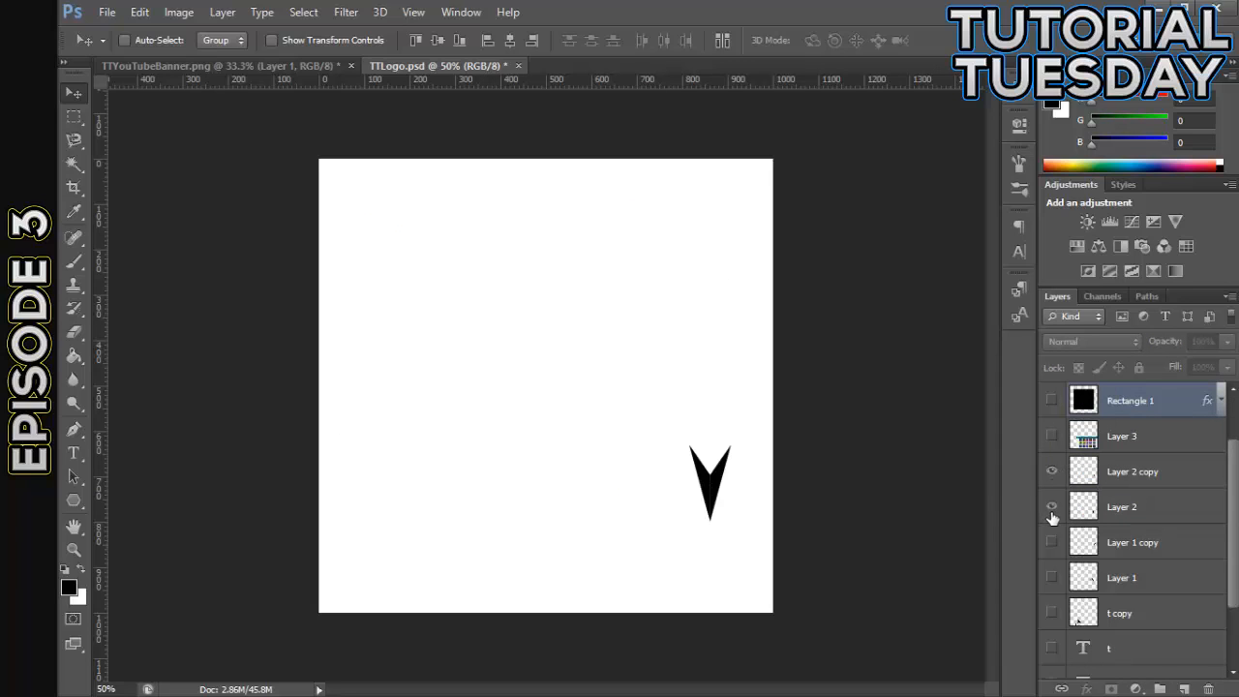
click(1052, 542)
click(1052, 576)
- Show the t copy, t, TUESDAY and TUTORIAL layers of the alternative logo designs
click(1051, 612)
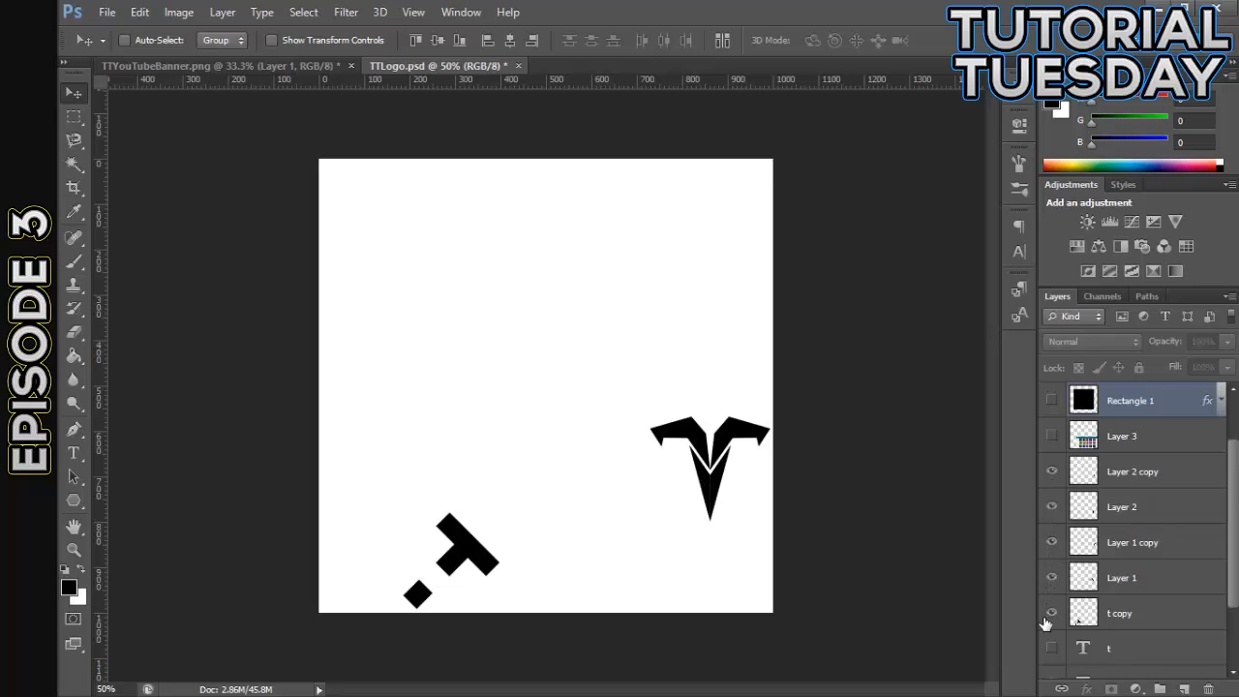
click(1047, 616)
click(1052, 618)
click(1052, 647)
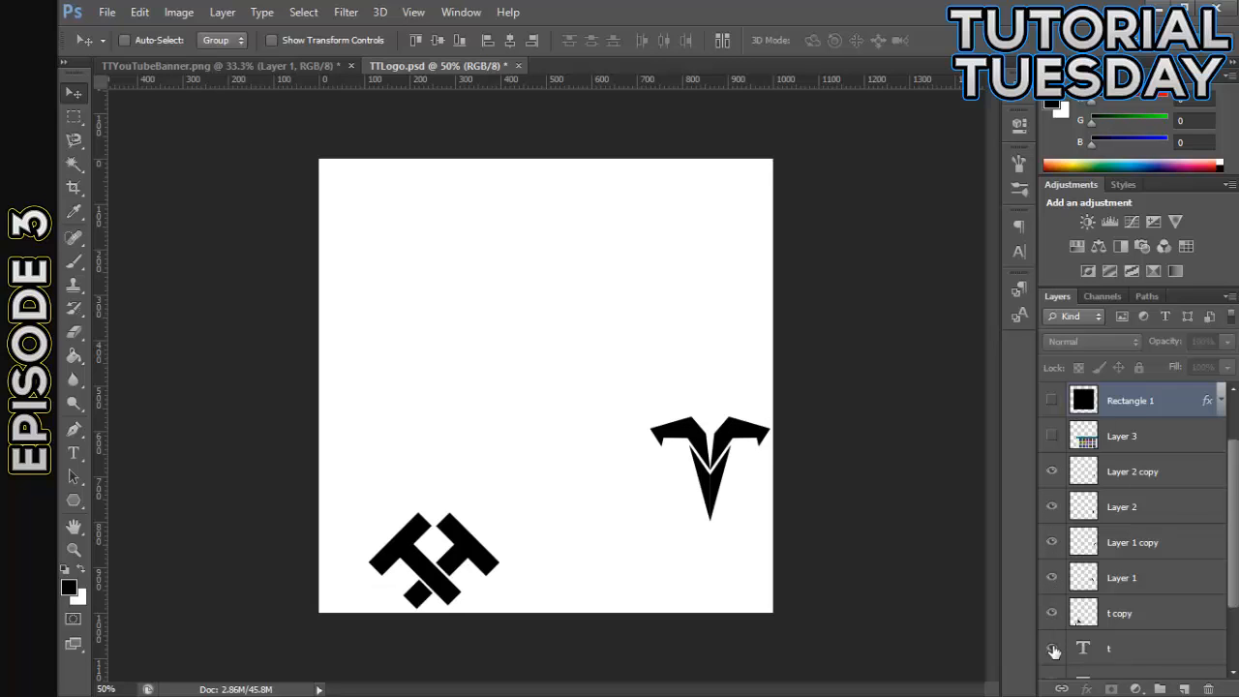
scroll(1061, 638, down, 3)
click(1052, 625)
click(1052, 592)
scroll(1065, 484, up, 4)
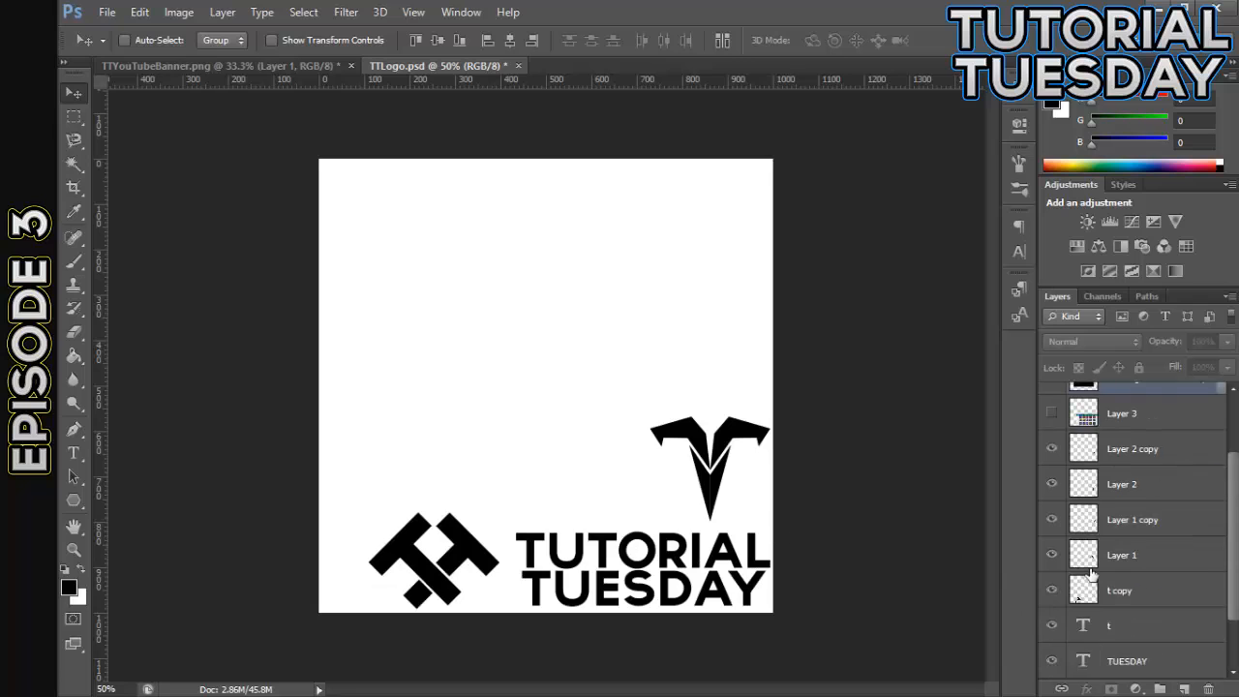
- Show both rectangle layers again and move the blue Tt logo around above the other logo designs
click(1052, 436)
click(1051, 471)
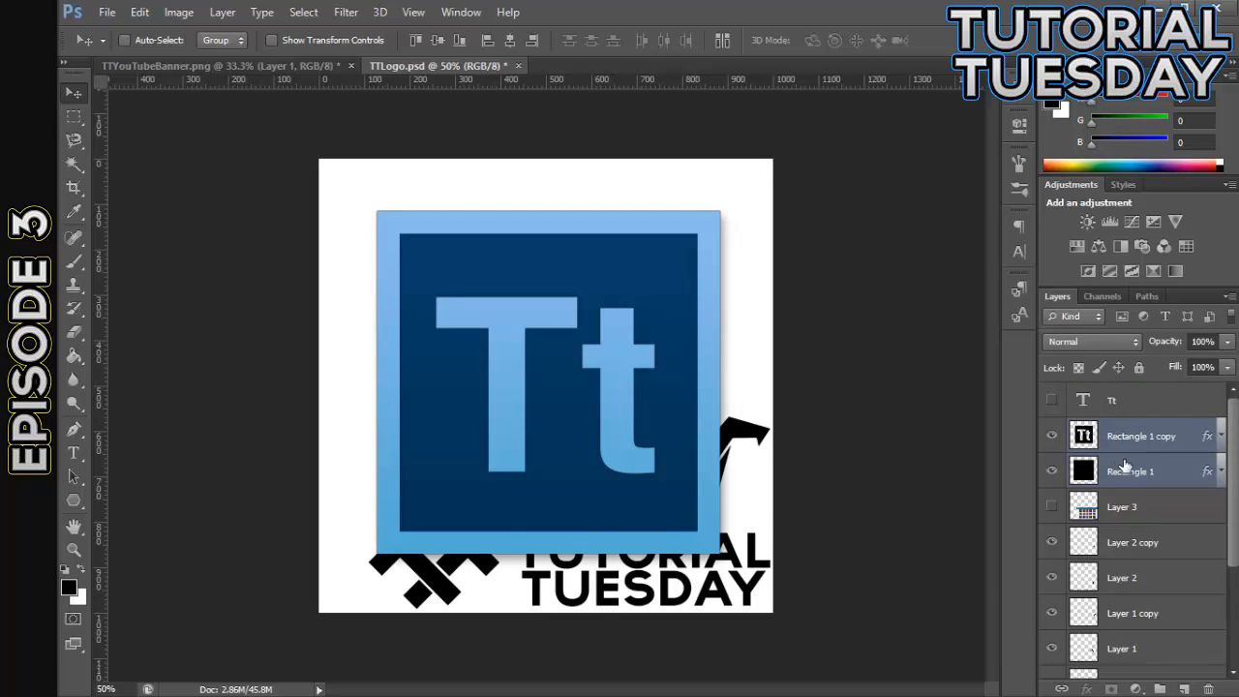
drag(597, 352, 595, 275)
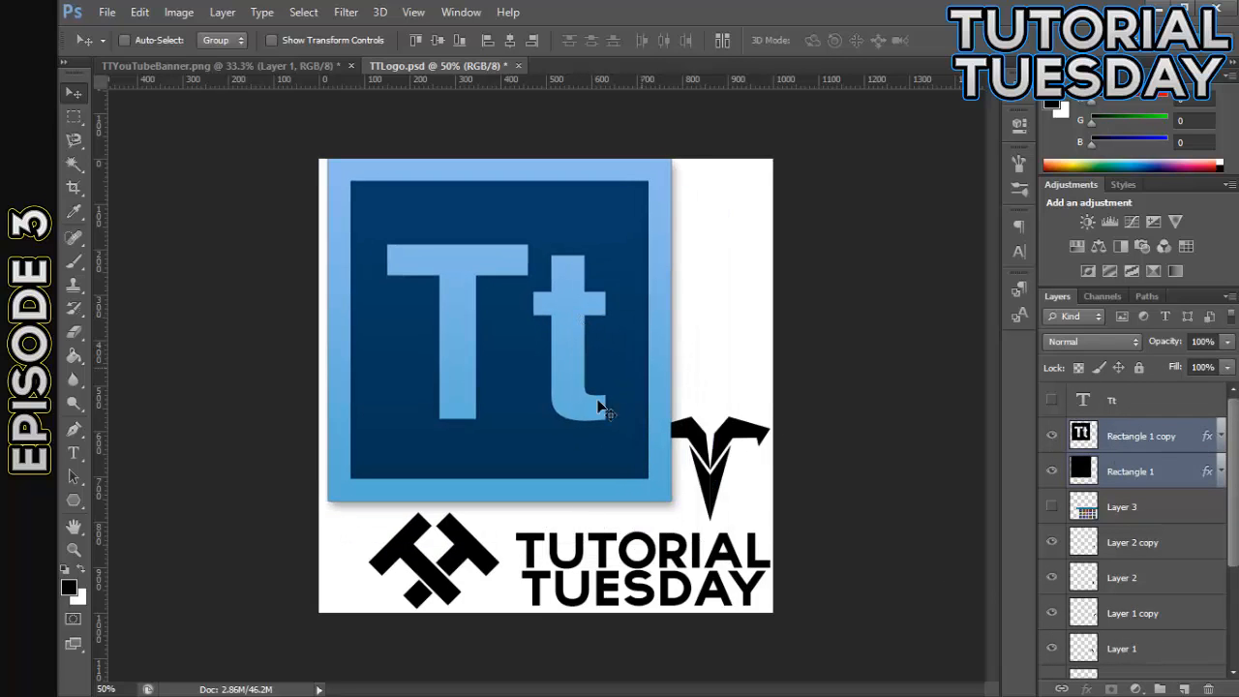
drag(542, 378, 548, 385)
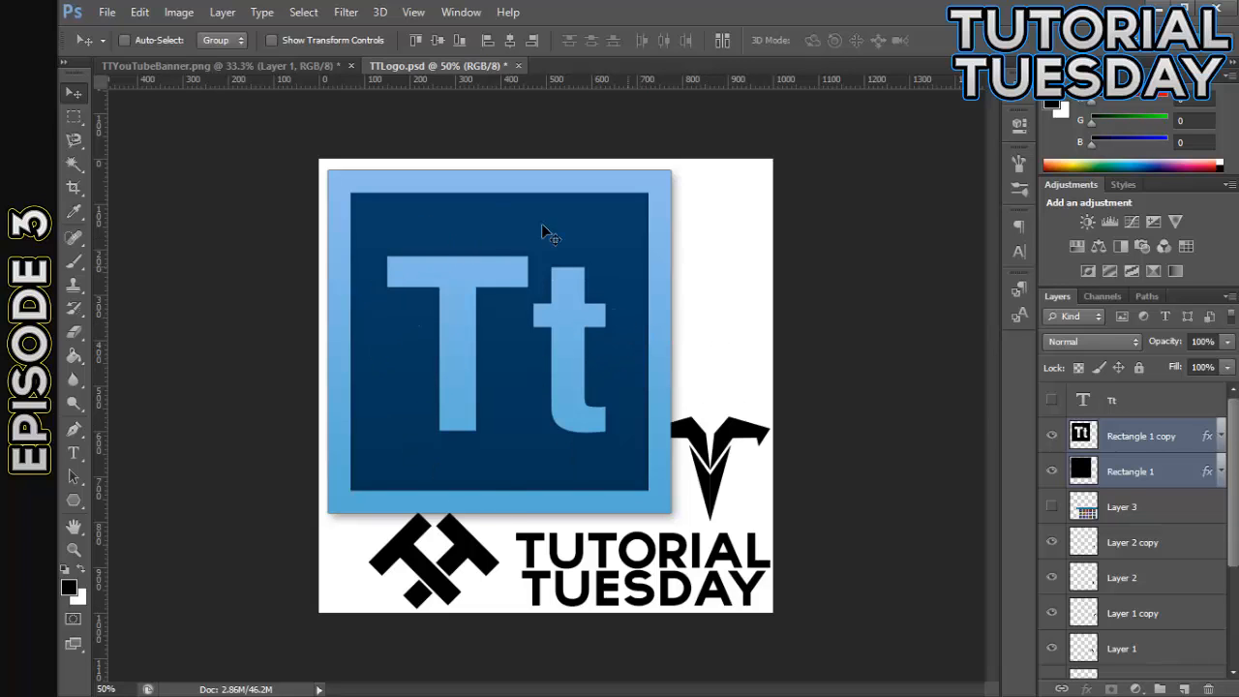
drag(474, 373, 515, 393)
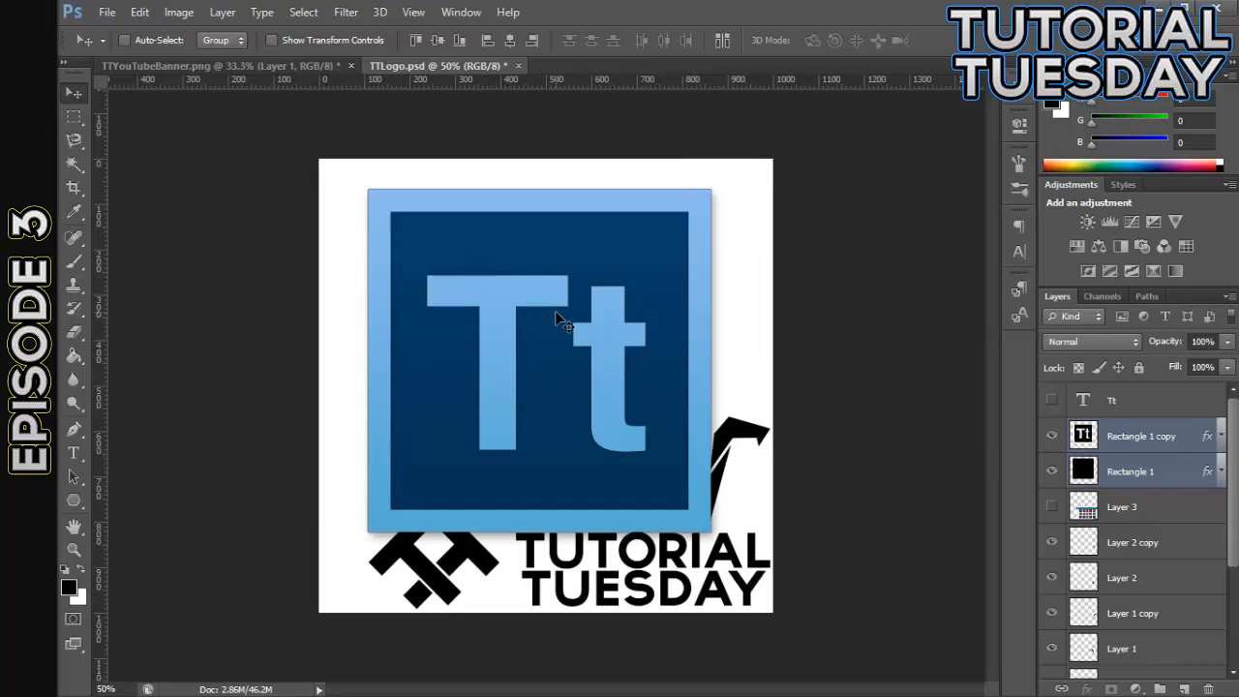
- Hide all the alternative logo and TUTORIAL TUESDAY text layers, and move the blue Tt logo down towards the canvas center
drag(1052, 541, 1053, 614)
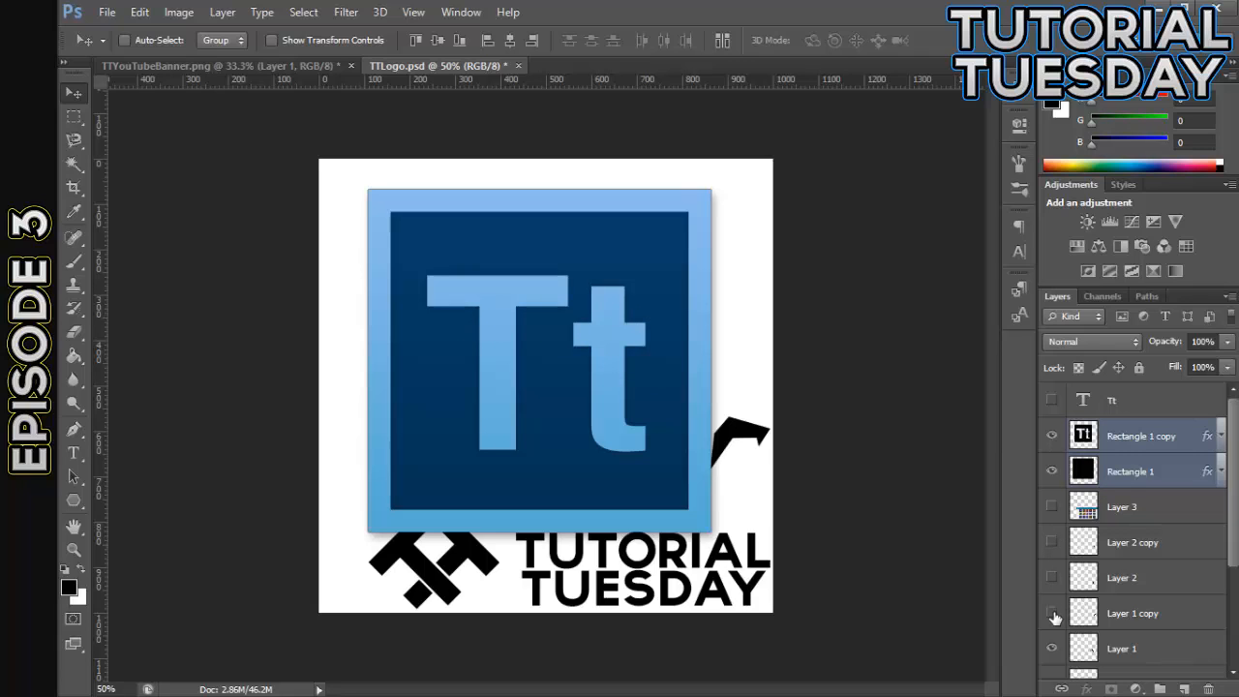
scroll(1088, 593, down, 2)
click(1052, 582)
click(1053, 614)
click(1052, 650)
scroll(1150, 617, down, 3)
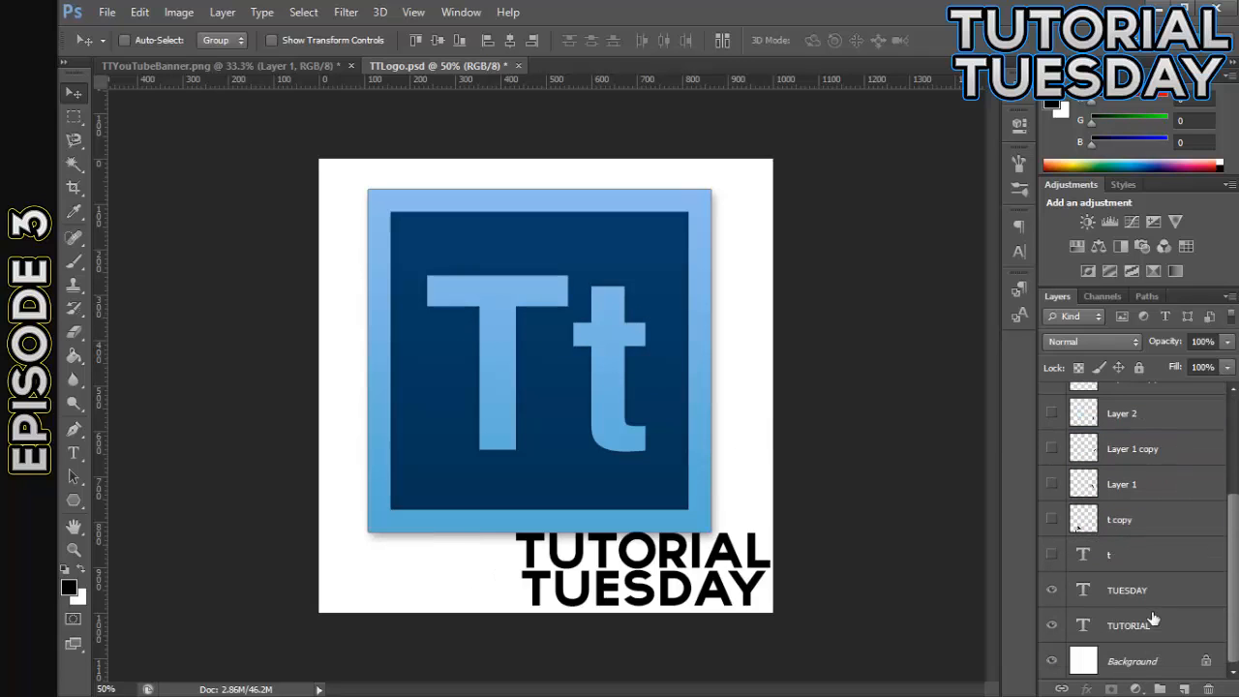
click(1052, 589)
click(1052, 624)
scroll(1122, 616, up, 3)
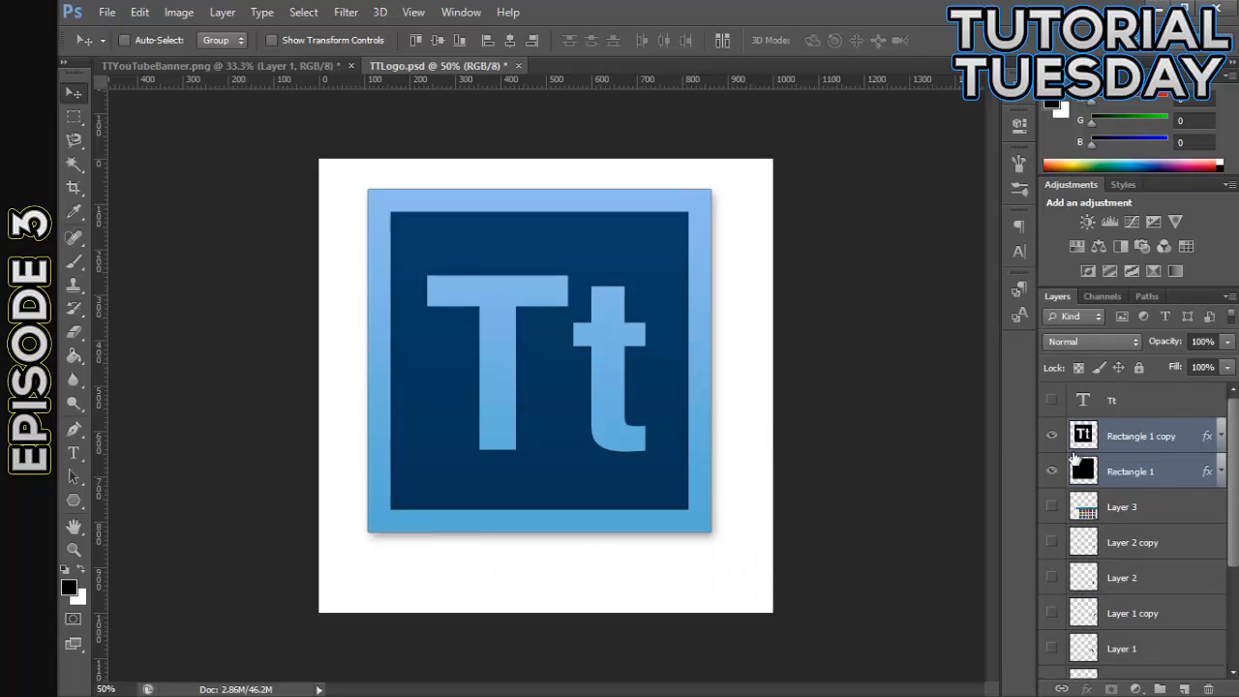
drag(573, 360, 576, 382)
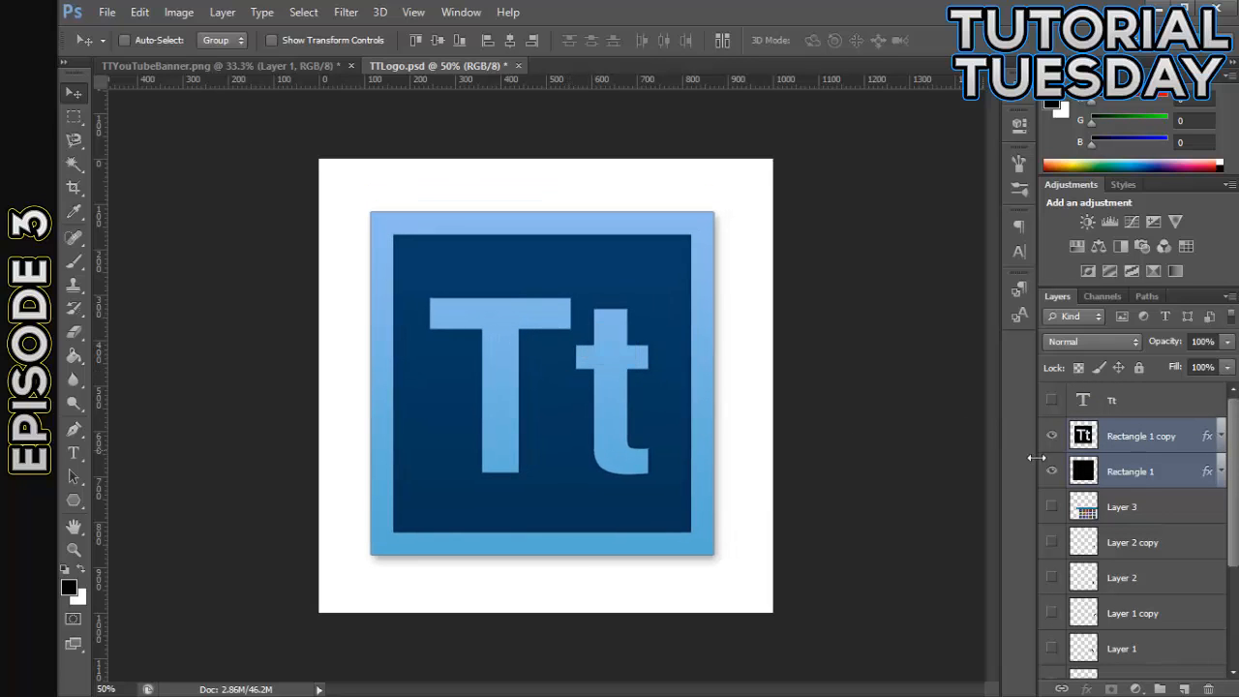
- Show the Tt text layer and select it together with the two rectangle layers
ctrl+click(1145, 475)
click(1051, 400)
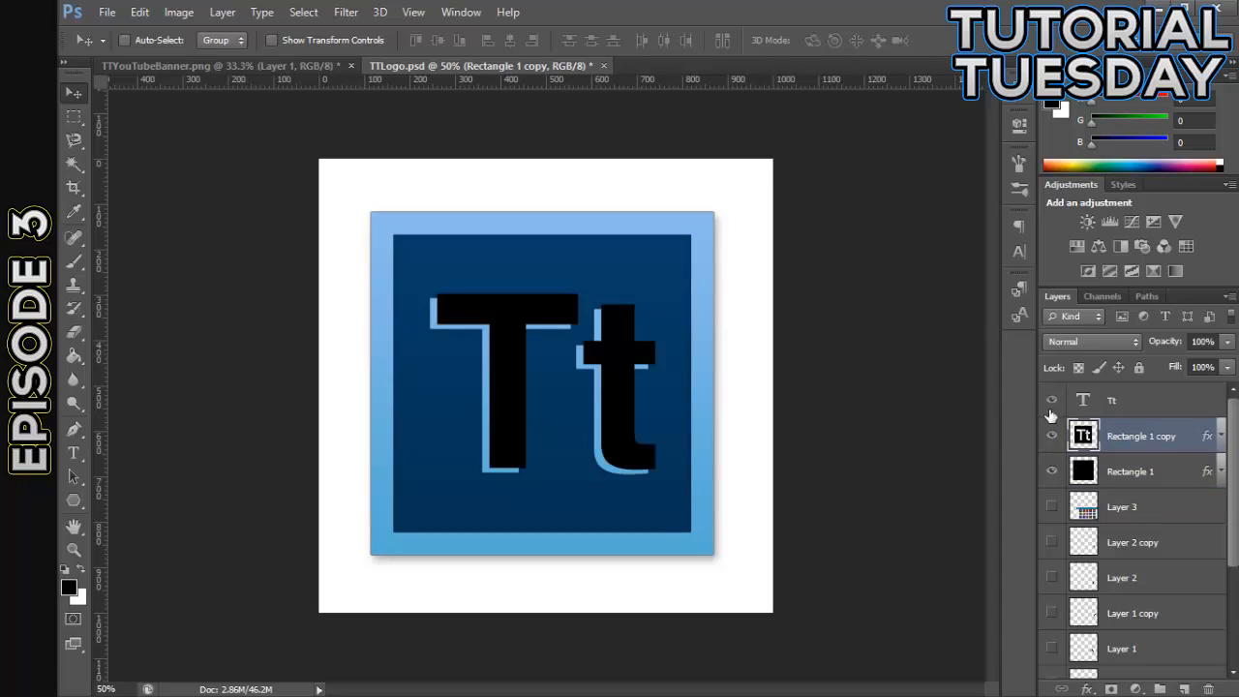
click(1156, 402)
shift+click(1156, 470)
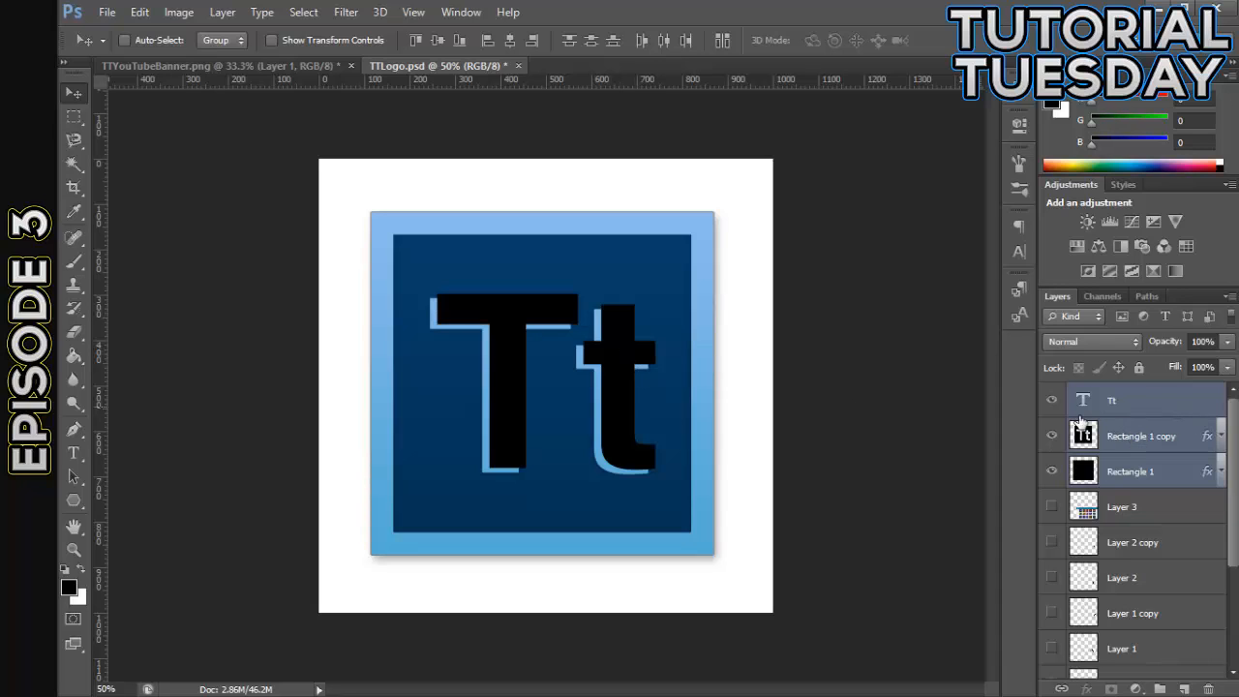
click(1147, 437)
click(1163, 414)
- Undo back through the Tt logo moves until the vertical center guide is restored
key(ctrl+z)
key(ctrl+z)
key(ctrl+z)
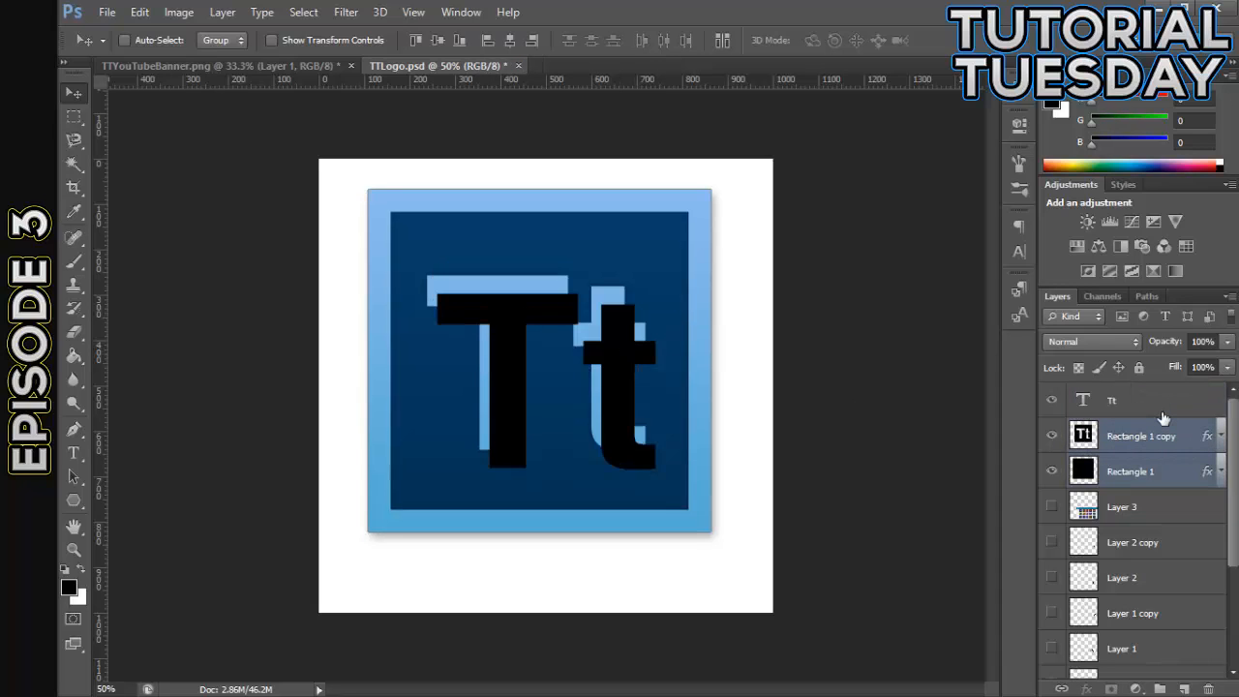
key(ctrl+alt+z)
key(ctrl+alt+z)
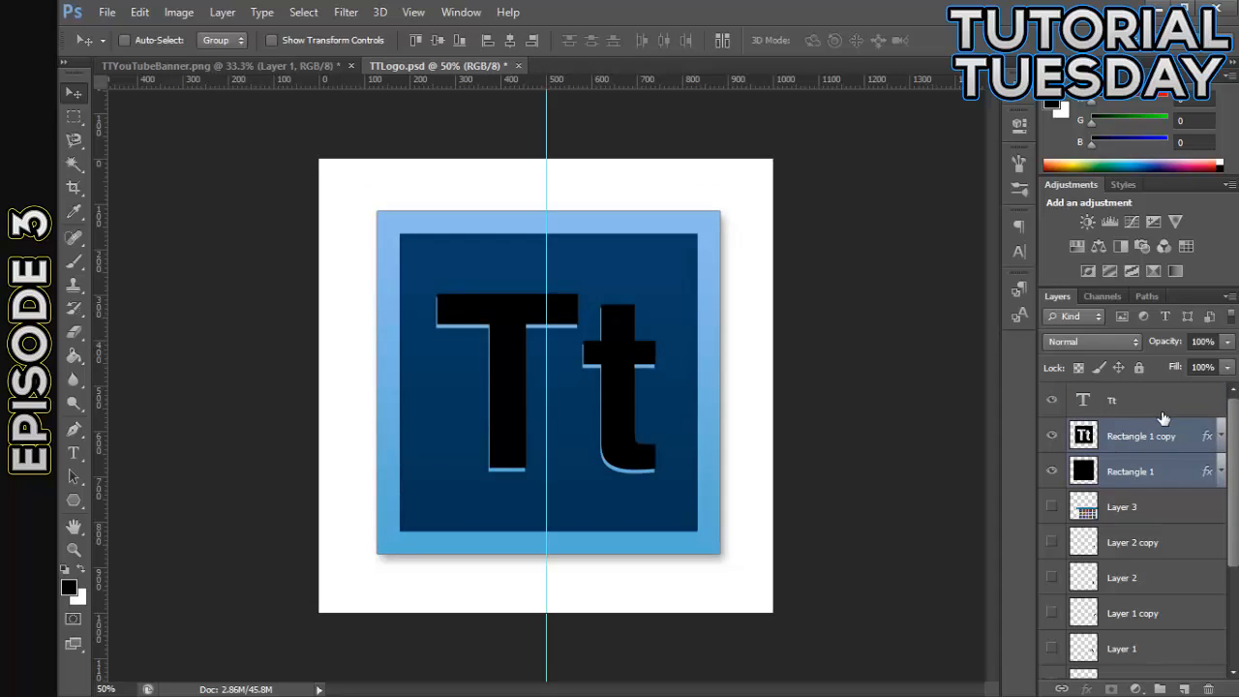
- Remove the vertical center guide and nudge the Tt text layer down and left to line up with the letter cutout
drag(546, 160, 68, 171)
click(1128, 408)
key(Down)
key(Down)
key(Down)
key(Down)
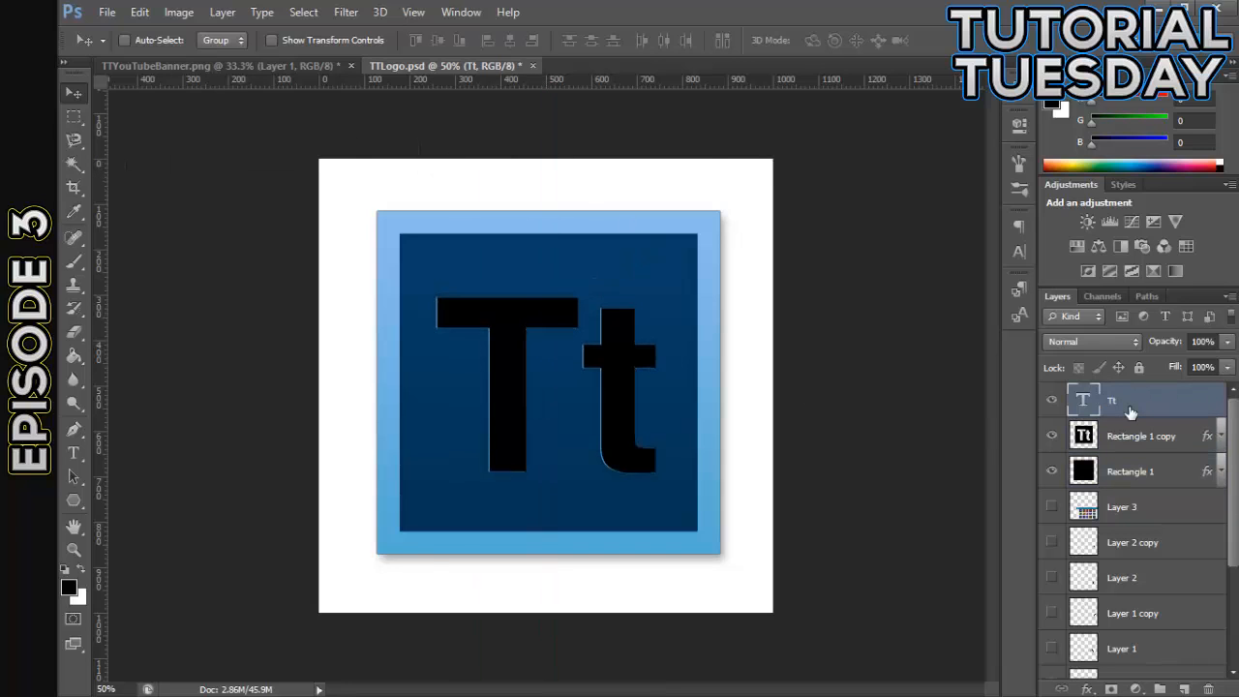
key(Left)
key(Left)
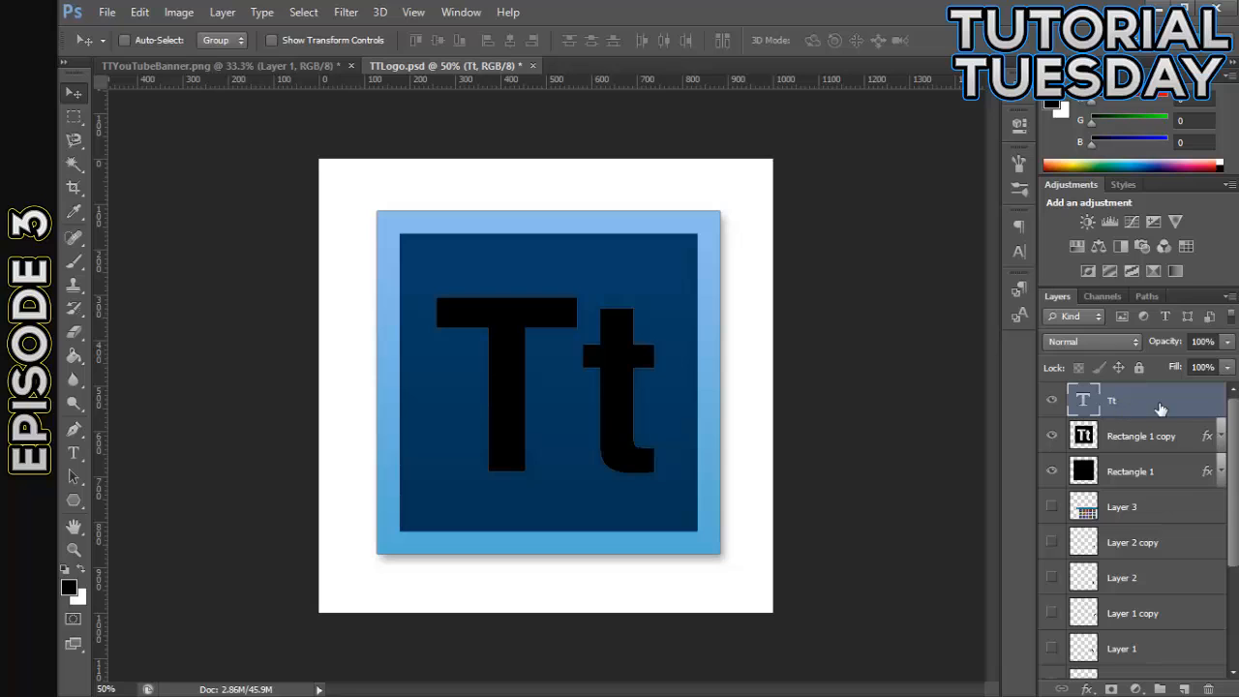
- Select the Tt text and both rectangle layers together and scale them proportionally to 130.50%
shift+click(1161, 443)
shift+click(1163, 476)
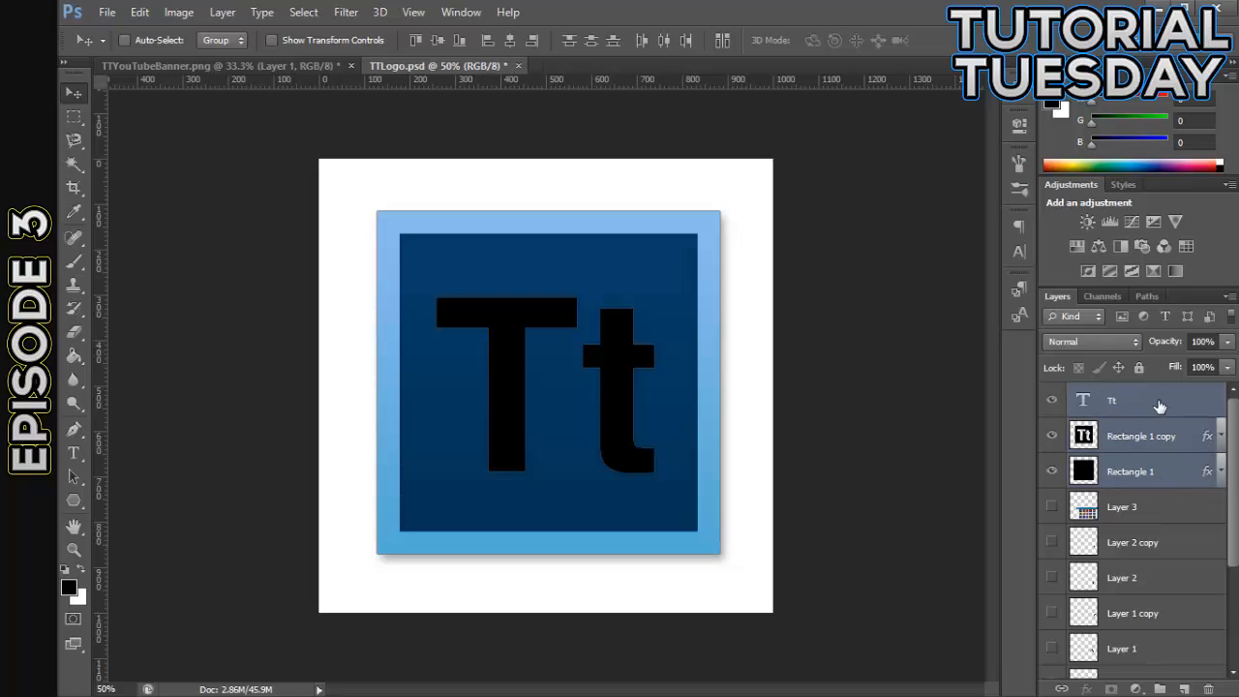
key(ctrl+t)
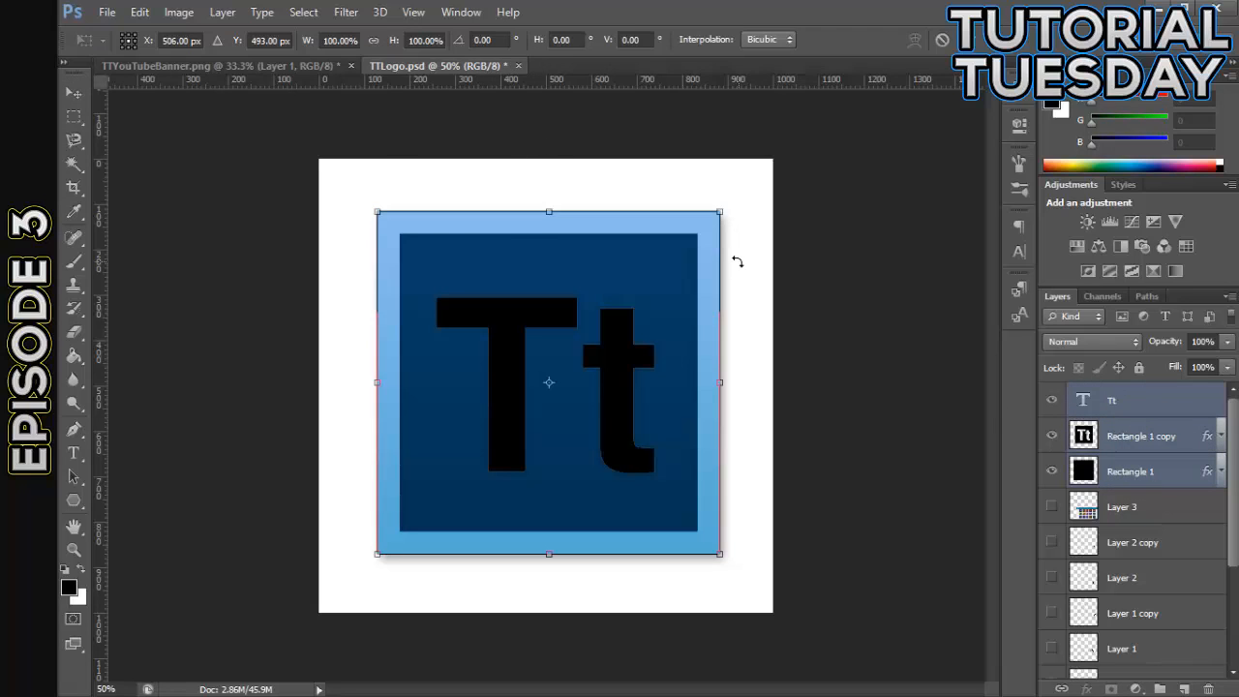
drag(716, 216, 775, 163)
drag(716, 267, 716, 269)
- Nudge the scaled logo to X 500 px, Y 500 px on the canvas and apply the transform
key(Left)
key(Left)
key(Left)
key(Left)
key(Down)
key(Down)
key(Down)
key(Down)
key(Down)
key(Down)
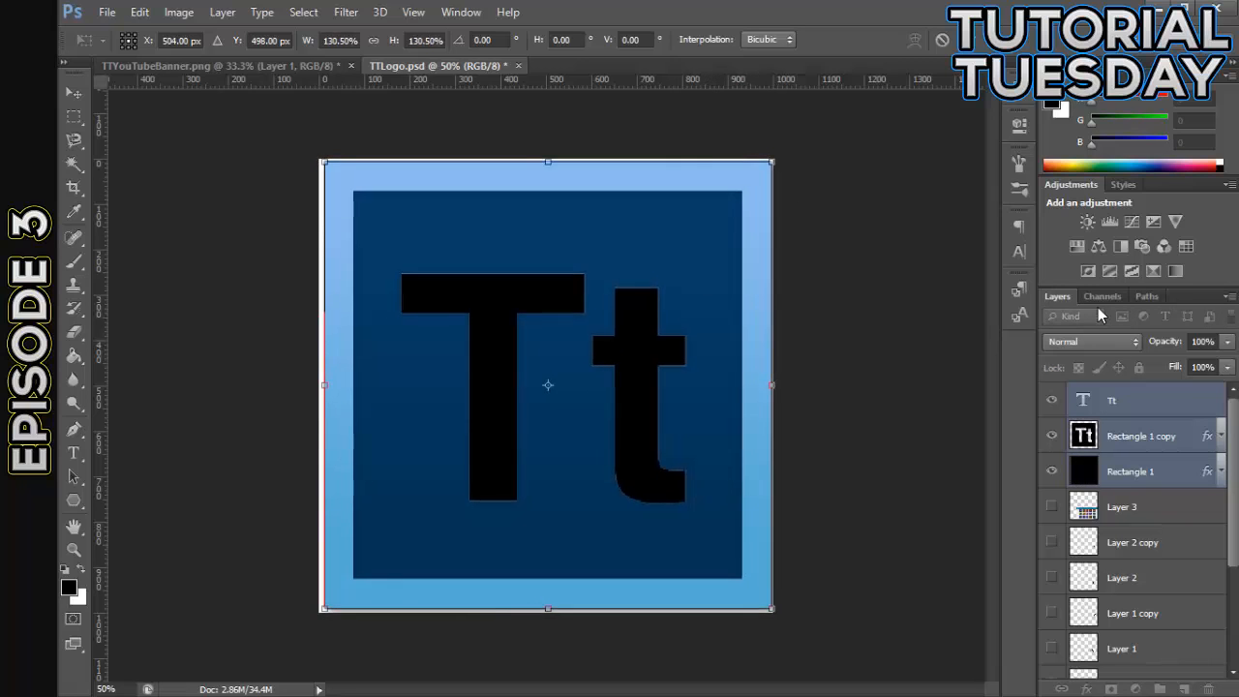
key(Down)
key(Down)
key(Left)
key(Left)
key(Left)
key(Left)
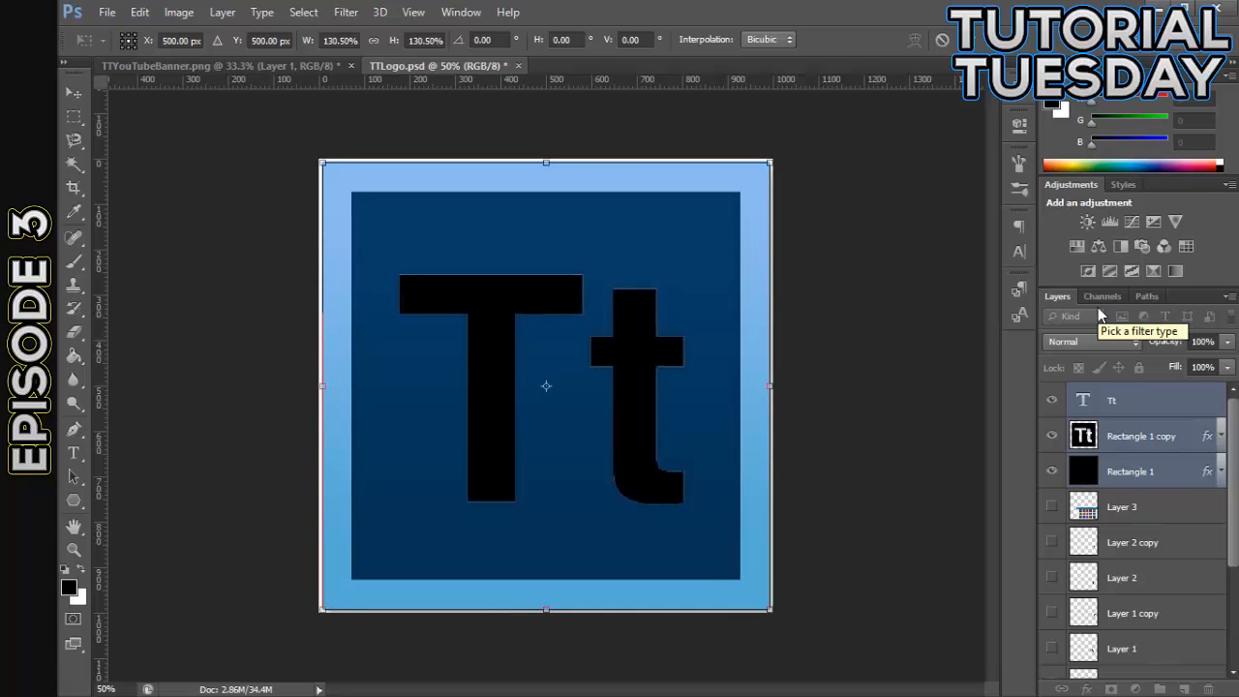
click(74, 117)
click(555, 280)
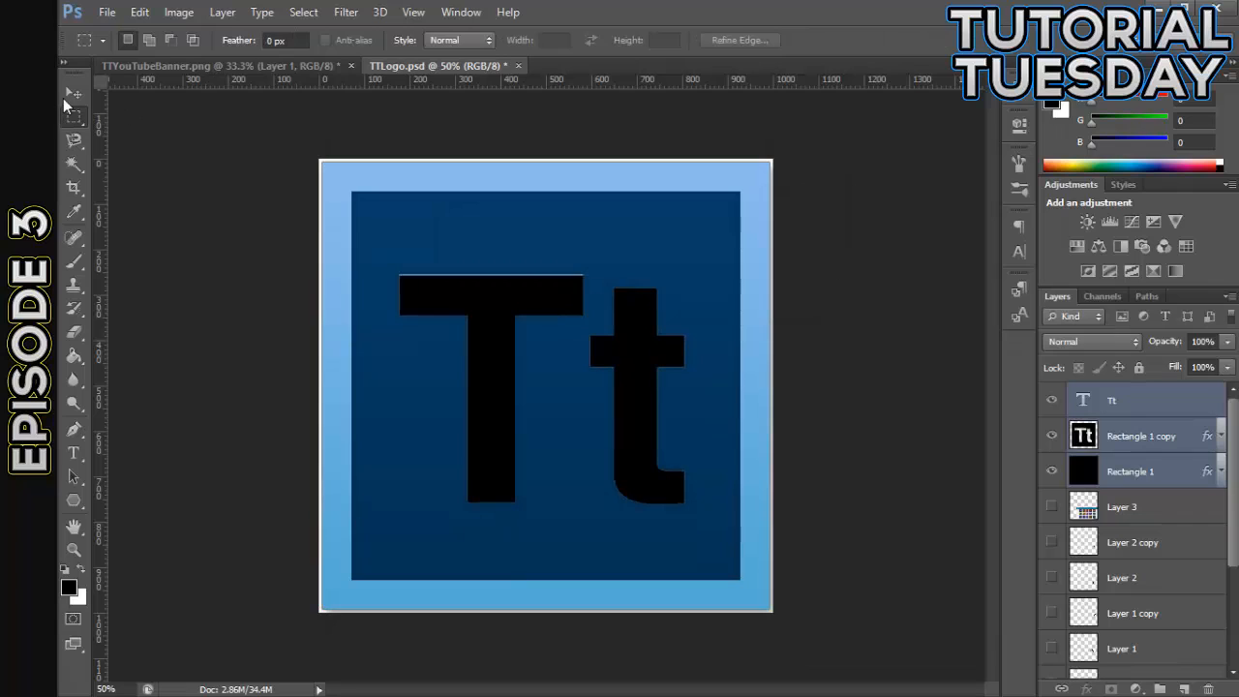
click(66, 101)
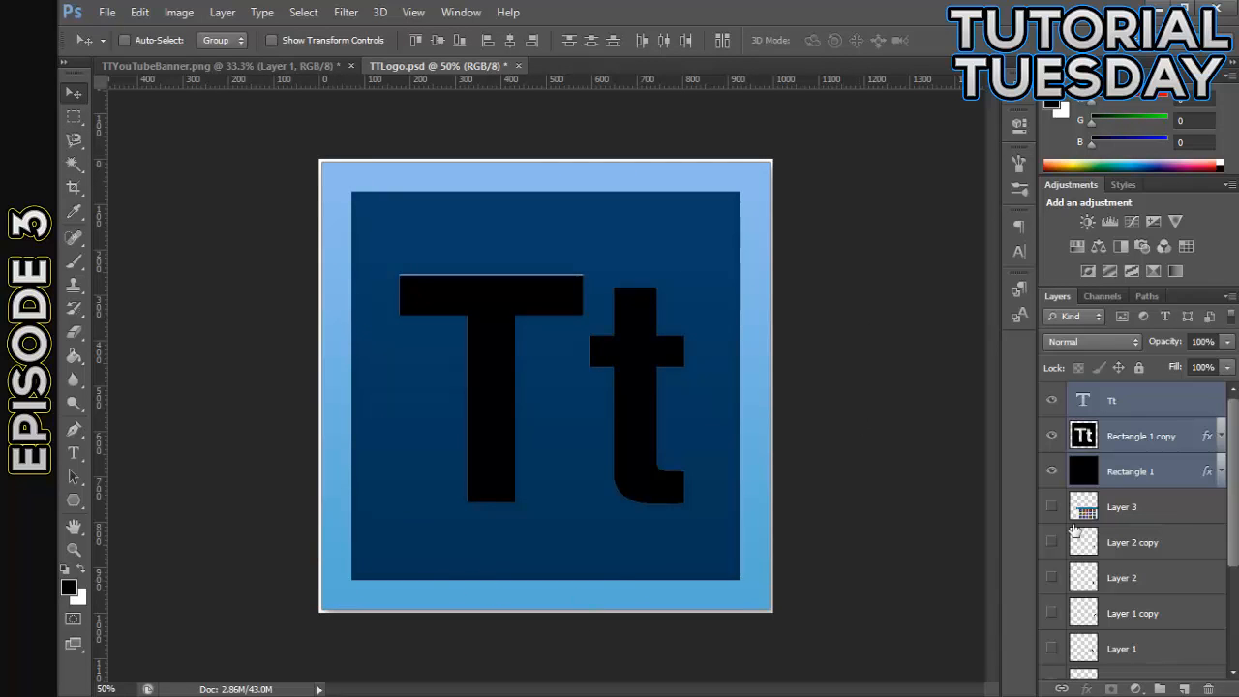
- Draw a black 986 × 986 px rectangle above the Tt text layer, covering the whole logo square
scroll(1151, 552, down, 5)
scroll(1159, 556, up, 5)
click(1143, 434)
click(1082, 399)
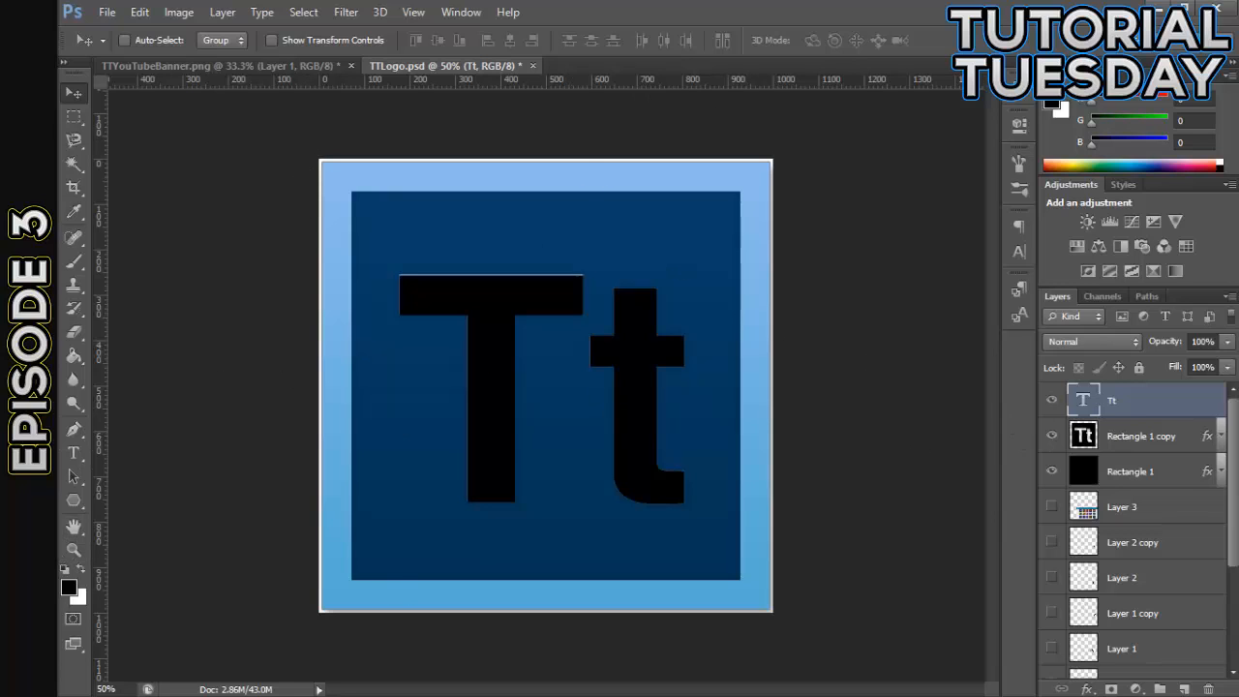
click(74, 502)
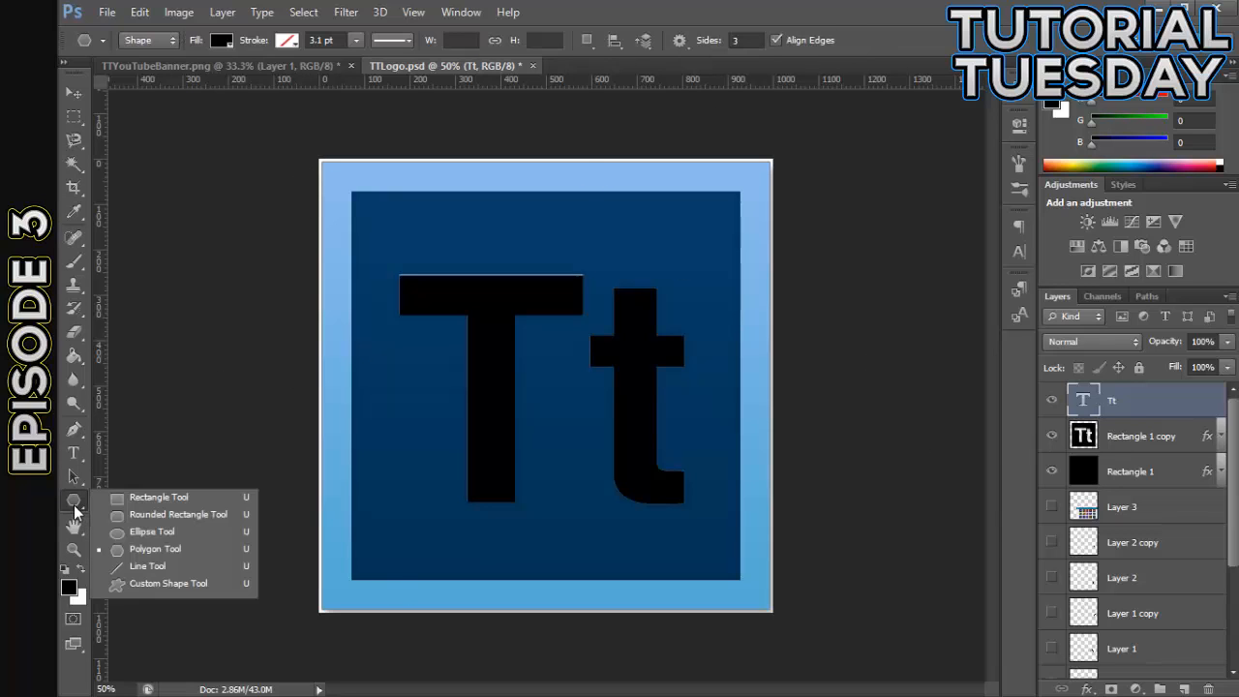
click(179, 497)
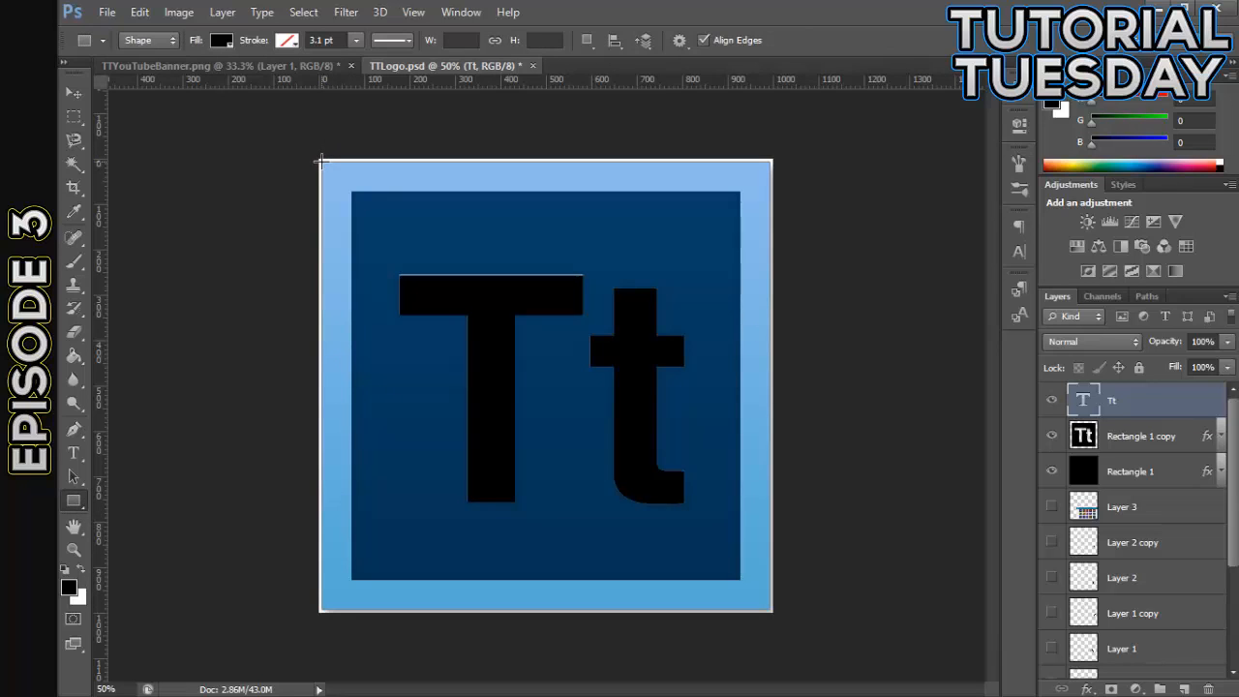
drag(321, 161, 769, 609)
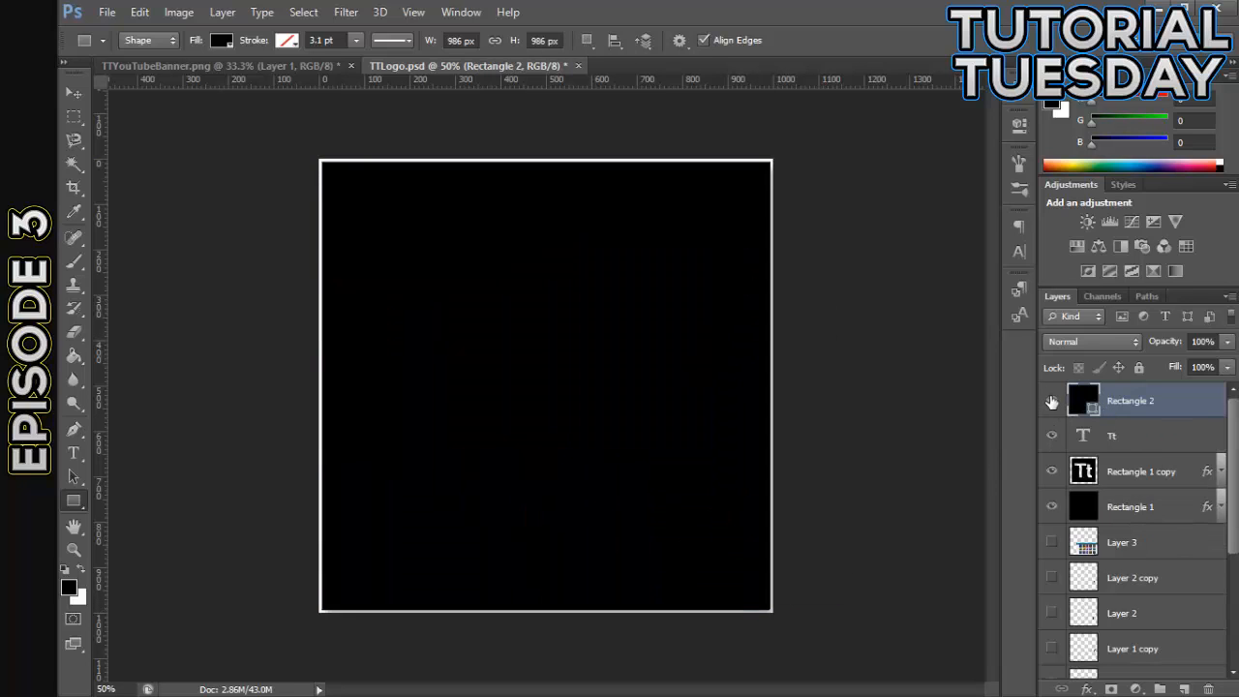
- Hide Rectangle 2 and draw an 858 × 858 px rectangle over the dark inner square, above Rectangle 1 copy
click(1052, 401)
click(1140, 474)
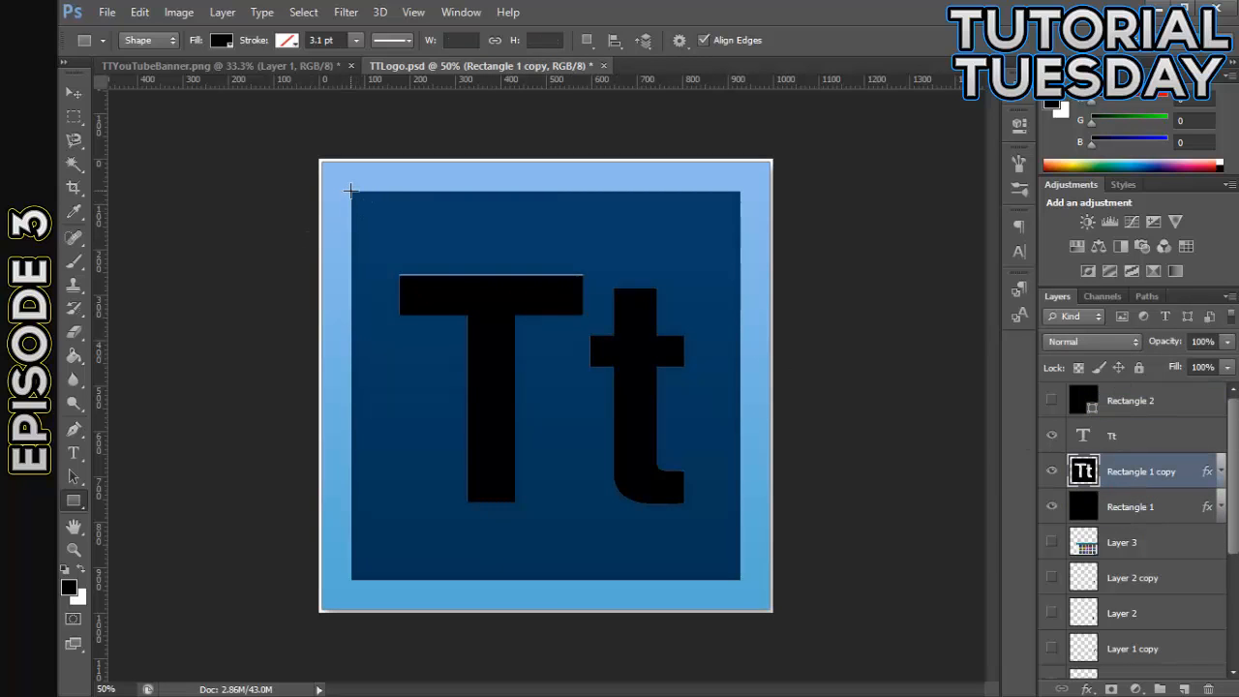
drag(350, 190, 741, 579)
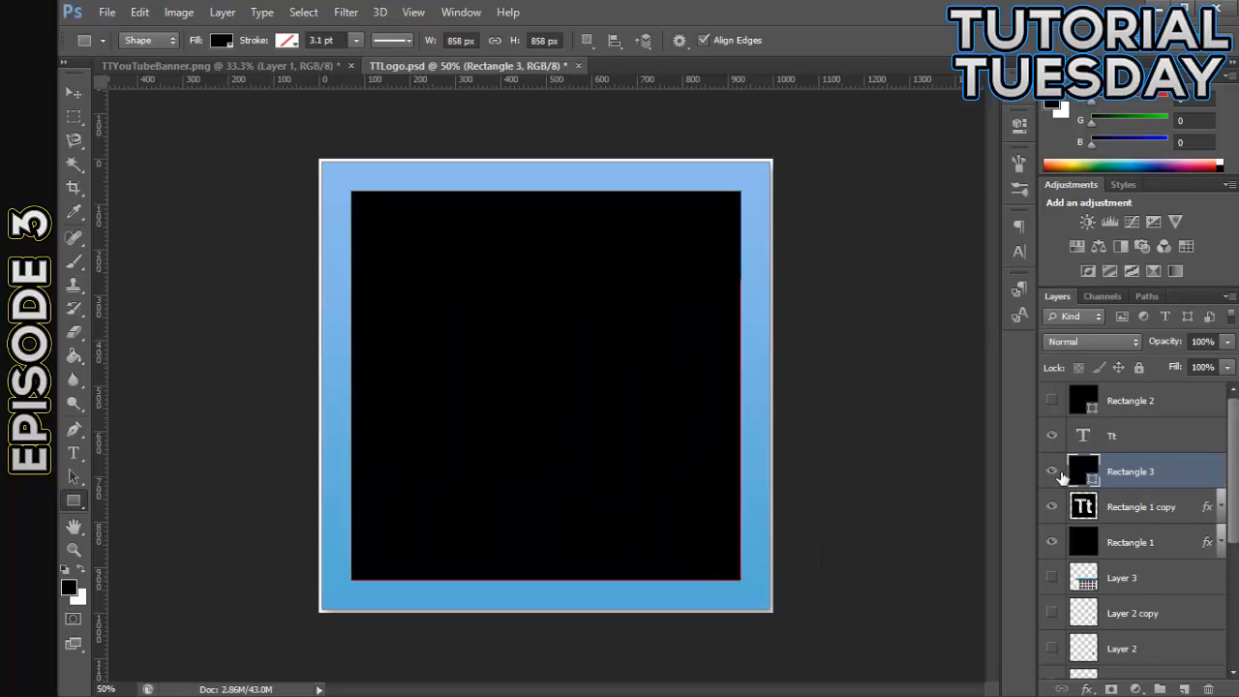
- Move Rectangle 3 to the top of the layer stack and show Rectangle 2 again
drag(1159, 470, 1148, 391)
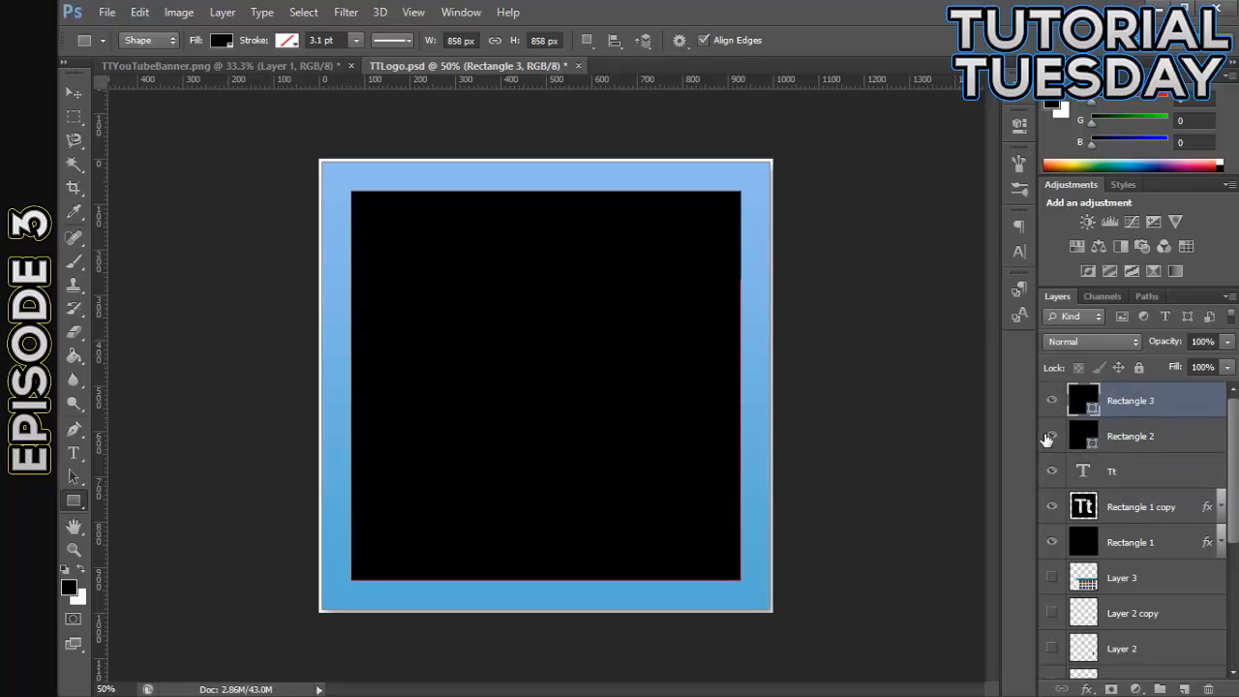
click(1046, 438)
click(1151, 440)
click(1151, 409)
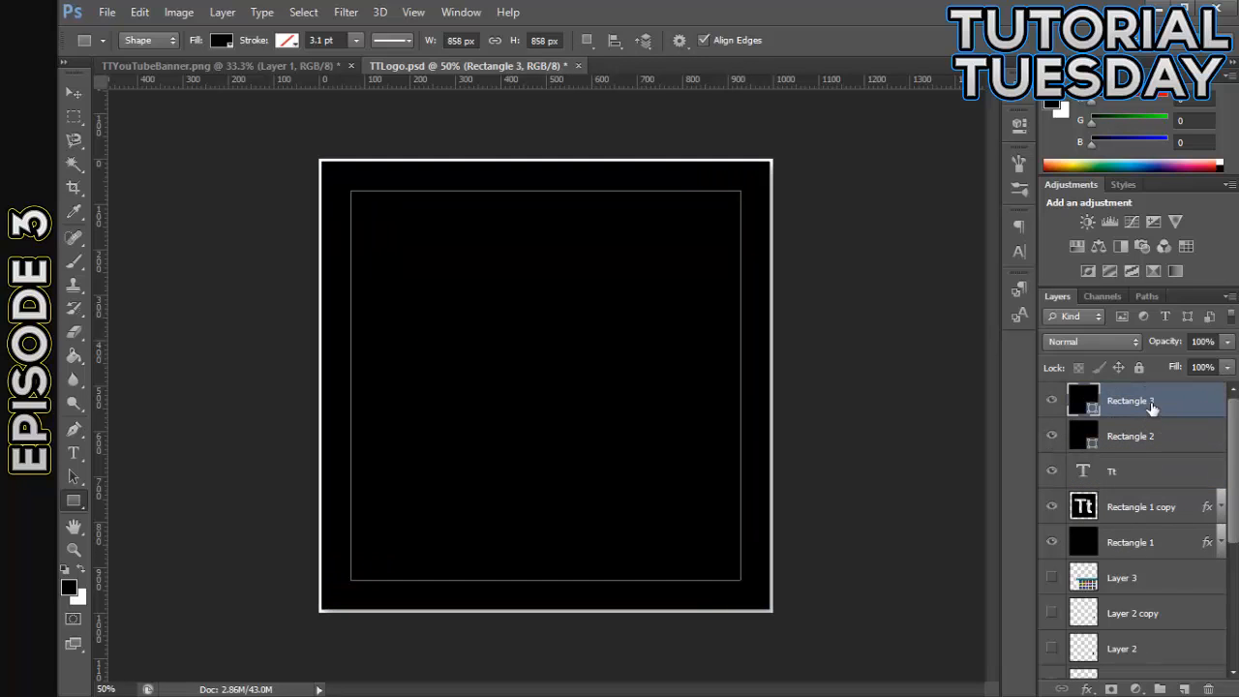
- Copy the layer style of Rectangle 1 onto Rectangle 2 and collapse its effects list
click(1179, 551)
right_click(1176, 554)
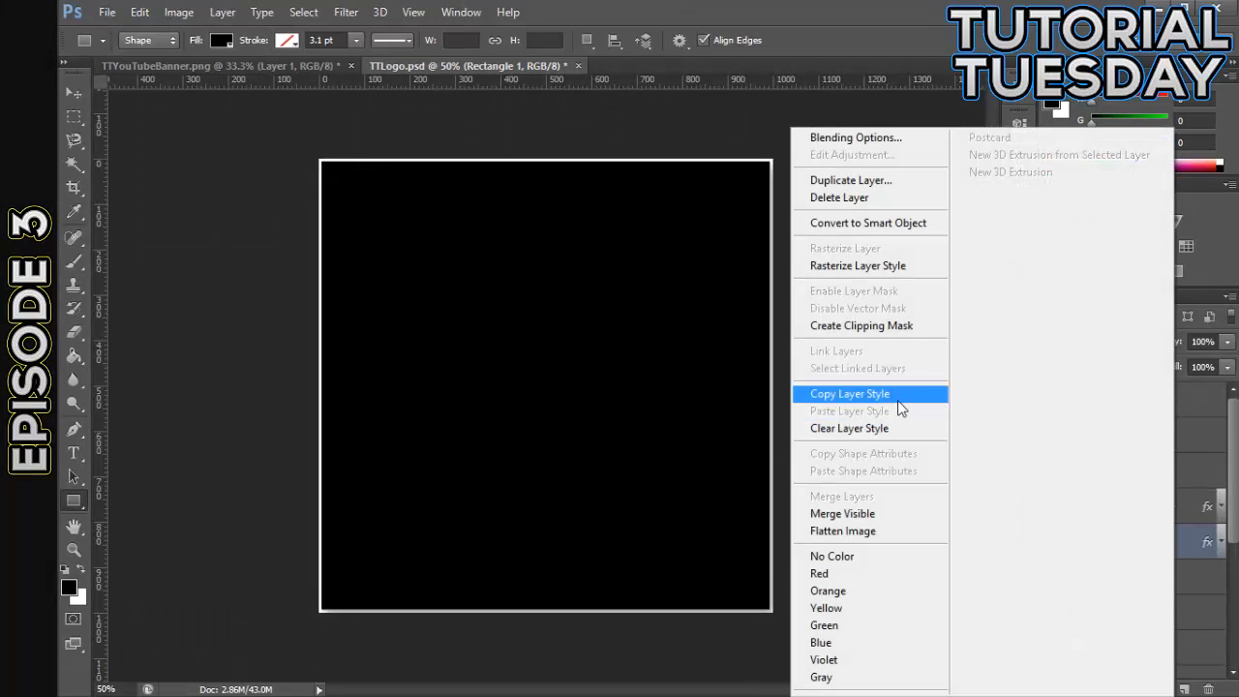
click(895, 397)
right_click(1132, 436)
click(839, 411)
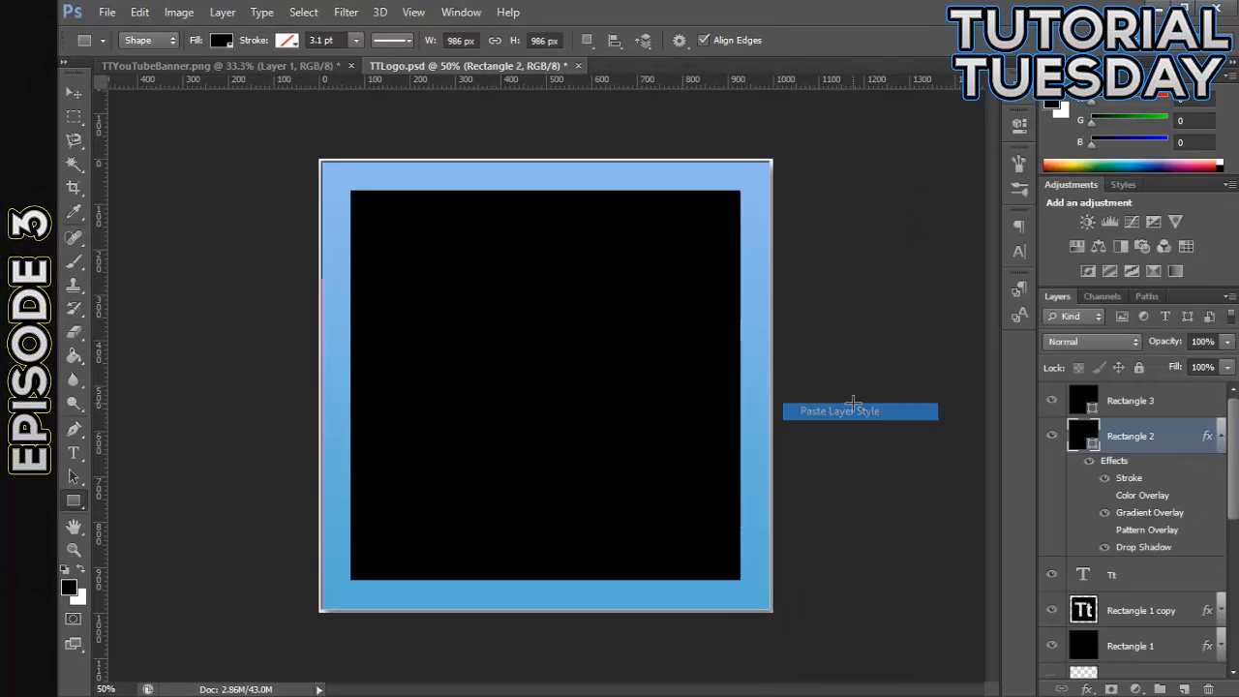
click(1221, 438)
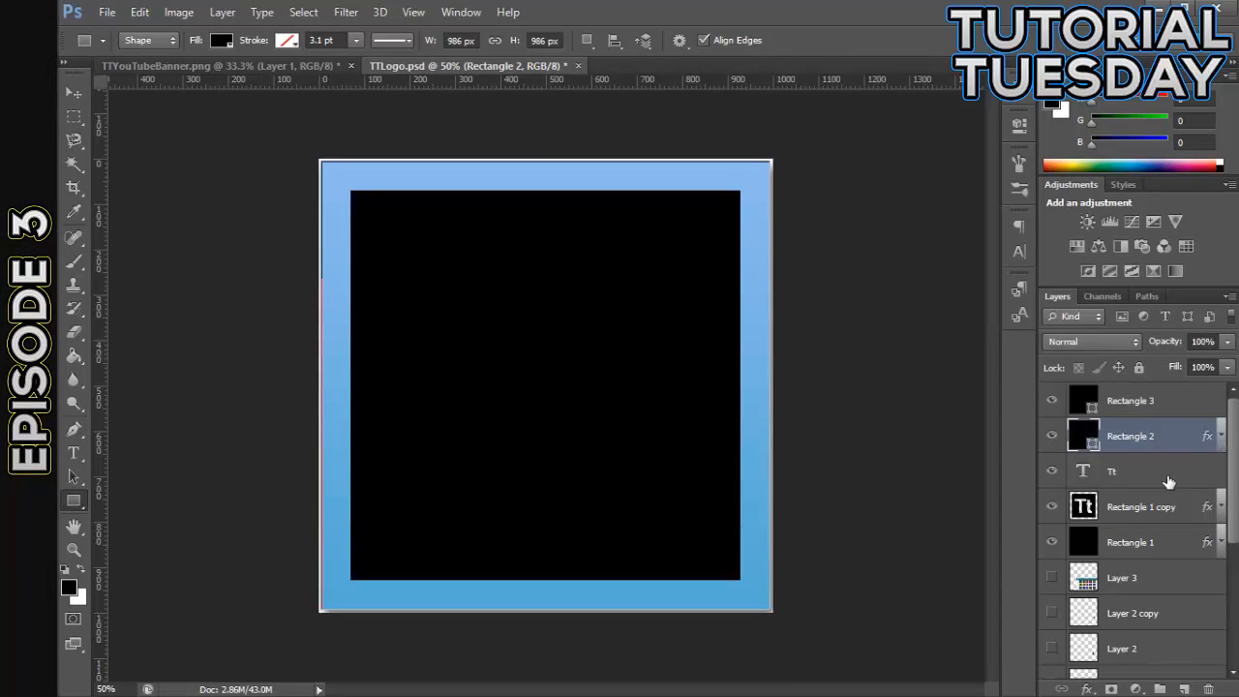
- Copy the layer style of Rectangle 1 copy onto Rectangle 3 and collapse its effects list
click(1195, 507)
right_click(1195, 507)
click(888, 410)
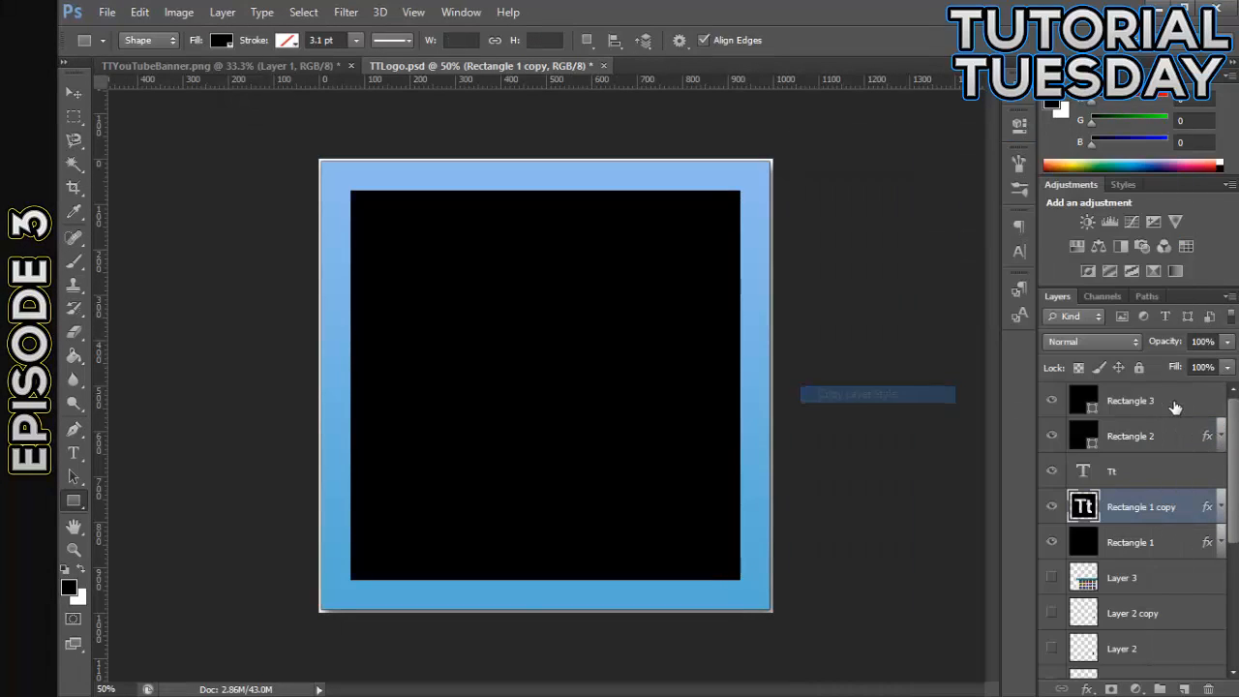
click(1166, 401)
right_click(1166, 401)
click(856, 410)
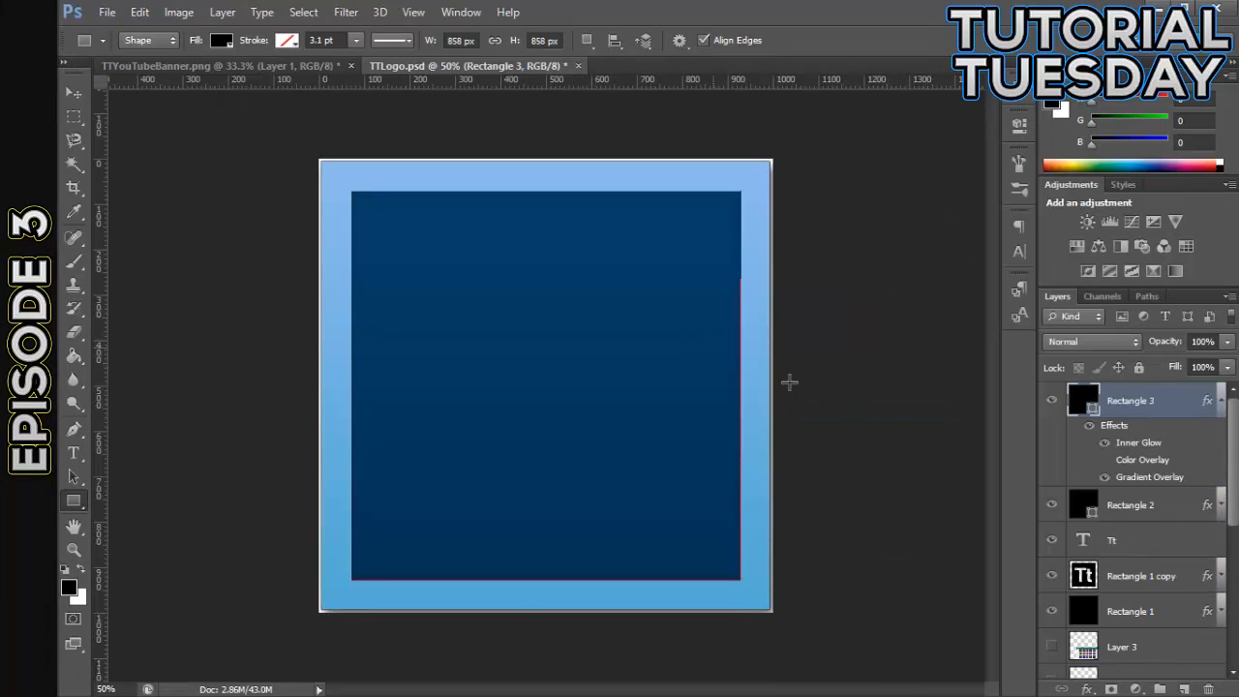
click(1221, 400)
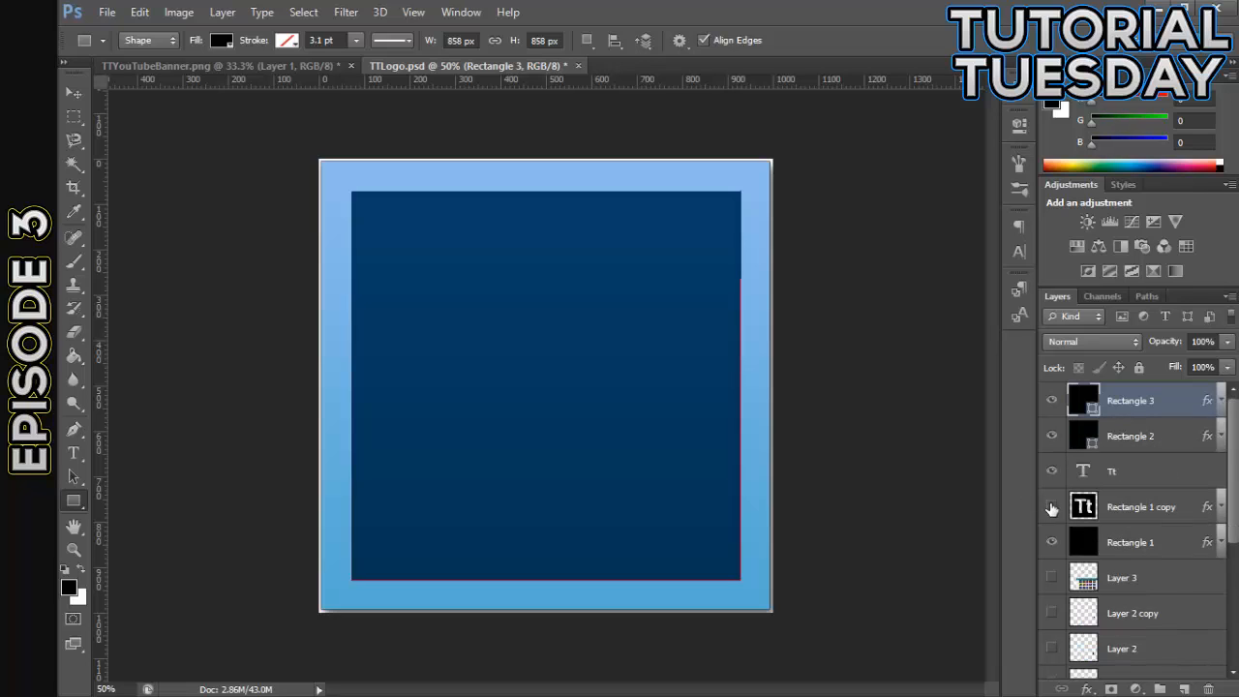
- Hide the original Rectangle 1 and Rectangle 1 copy layers, and load the Tt text outline as a selection
click(1051, 544)
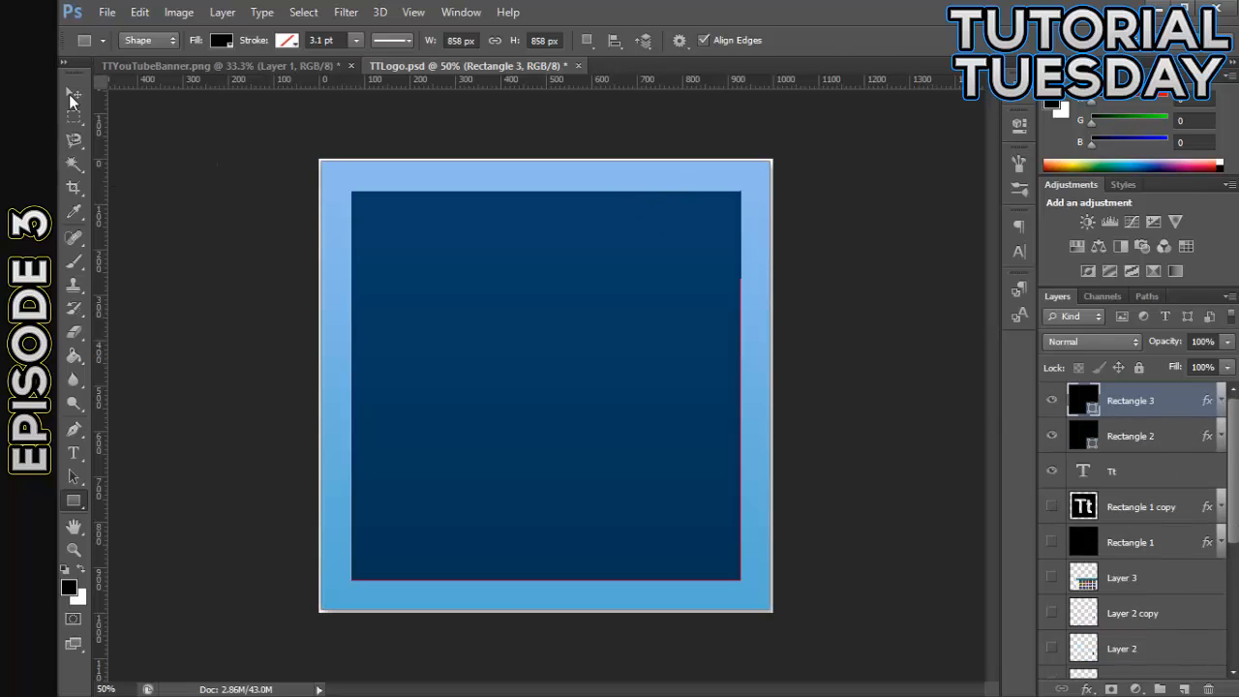
click(72, 93)
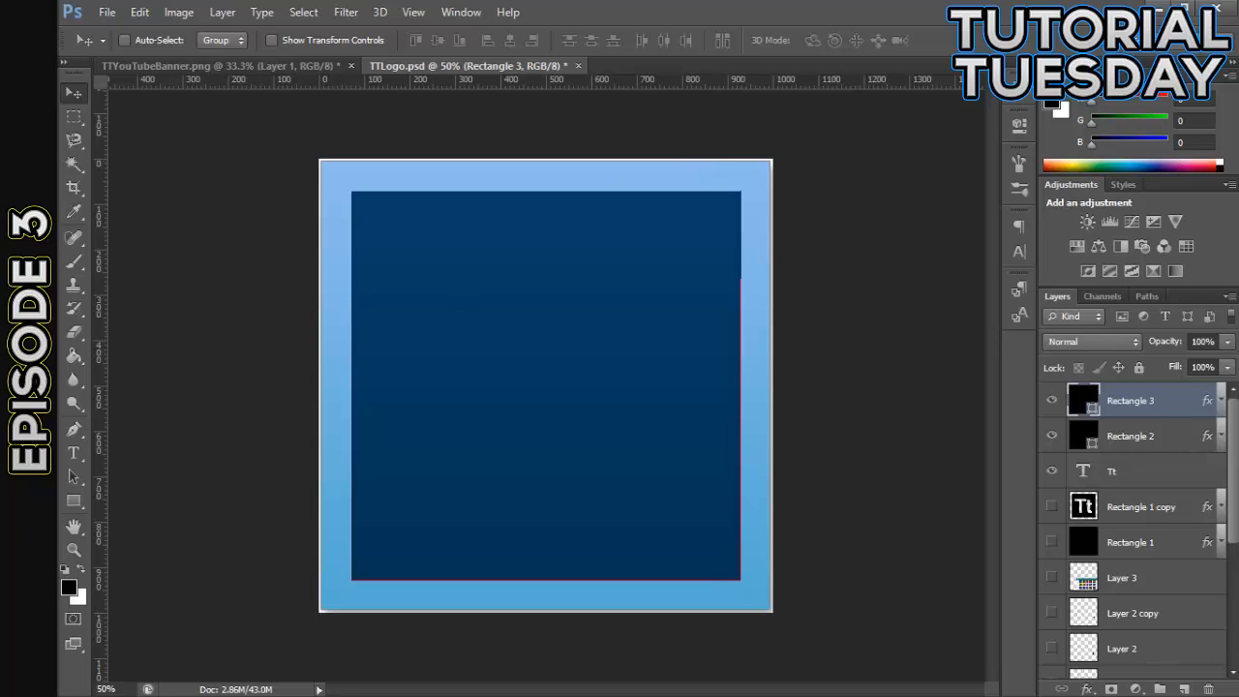
click(1158, 499)
click(1172, 479)
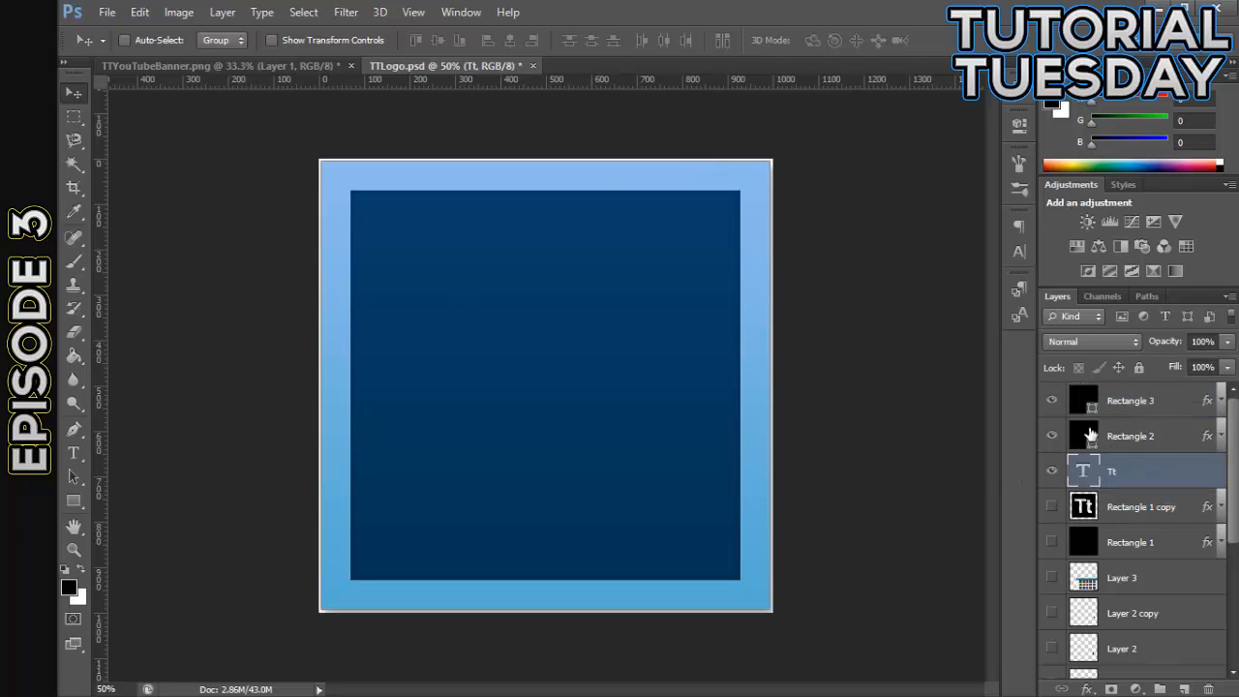
click(1144, 397)
click(1137, 464)
ctrl+click(1085, 473)
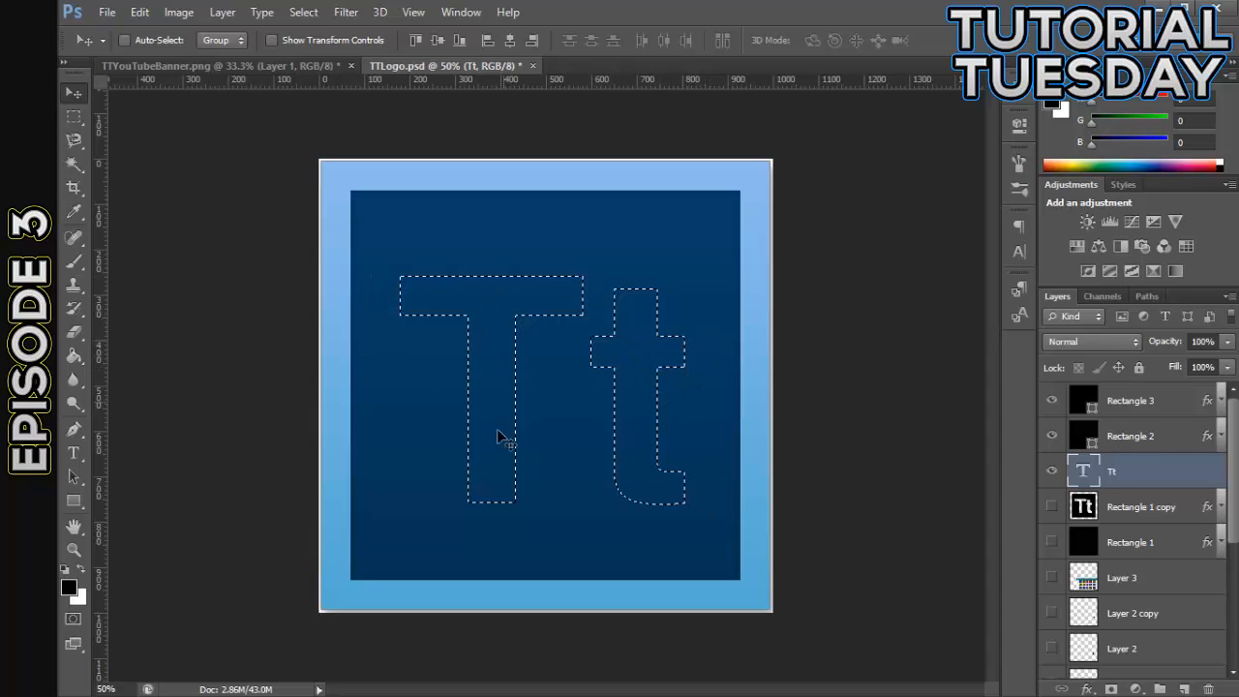
- Rasterize the Rectangle 3 layer and delete the selected Tt letter area from it
click(1176, 407)
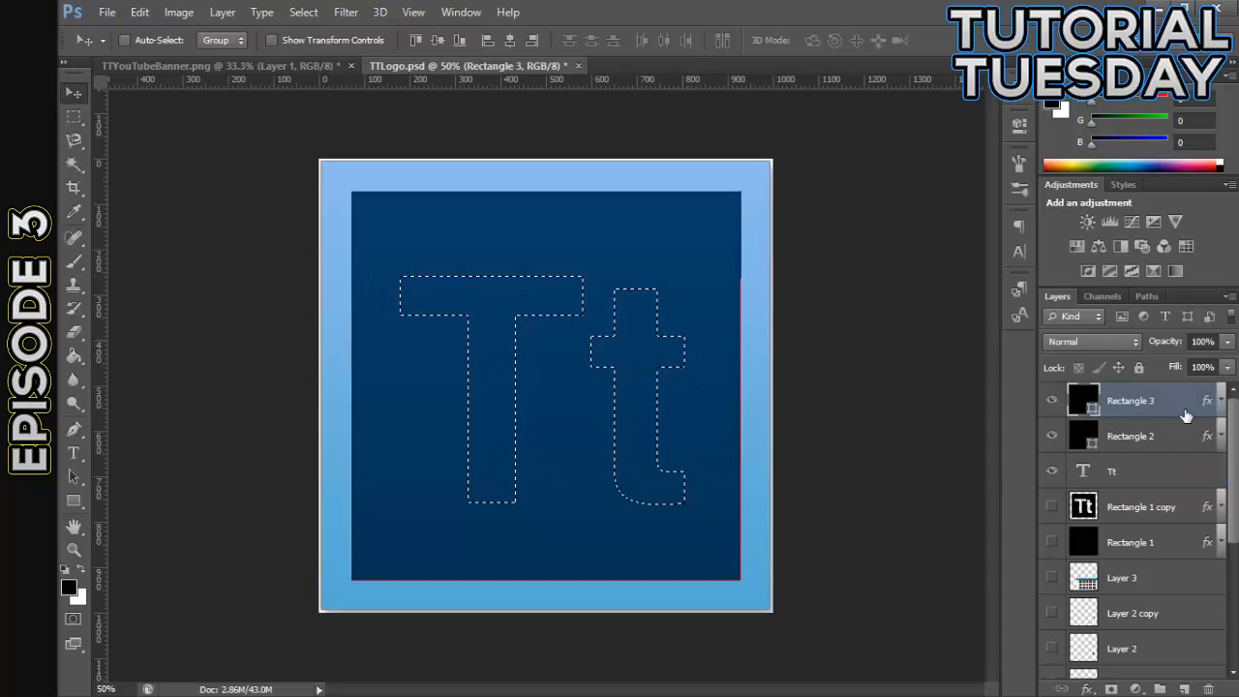
right_click(1154, 398)
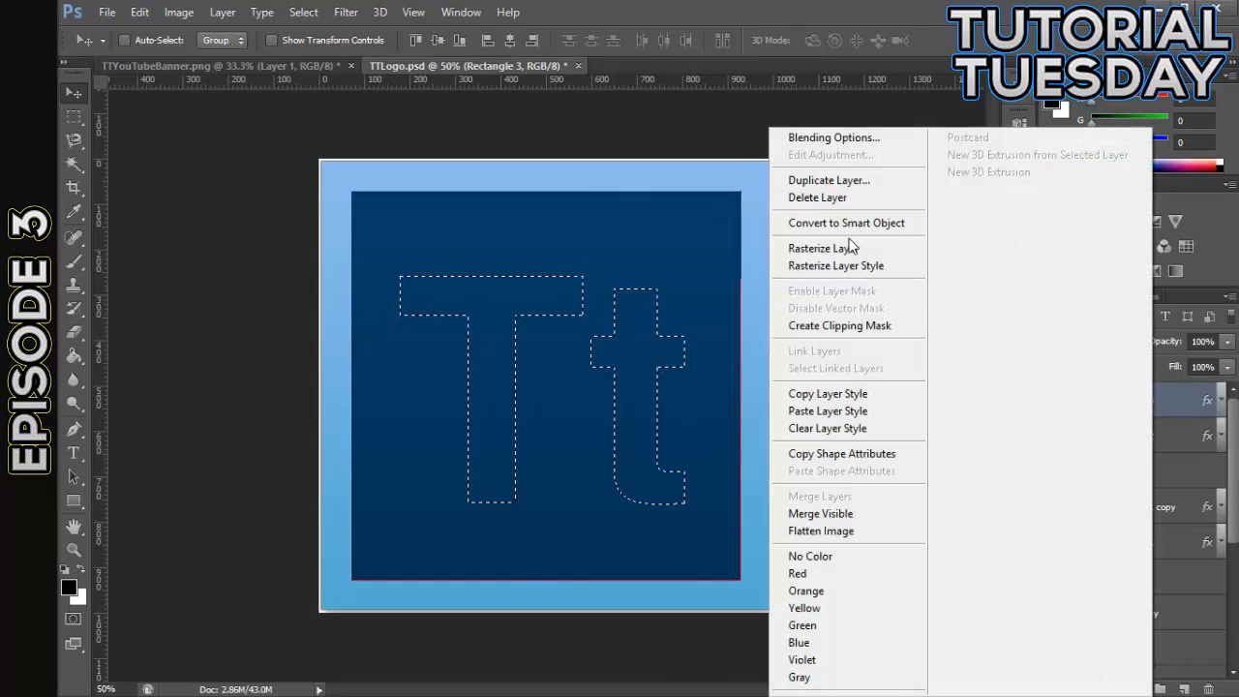
click(861, 246)
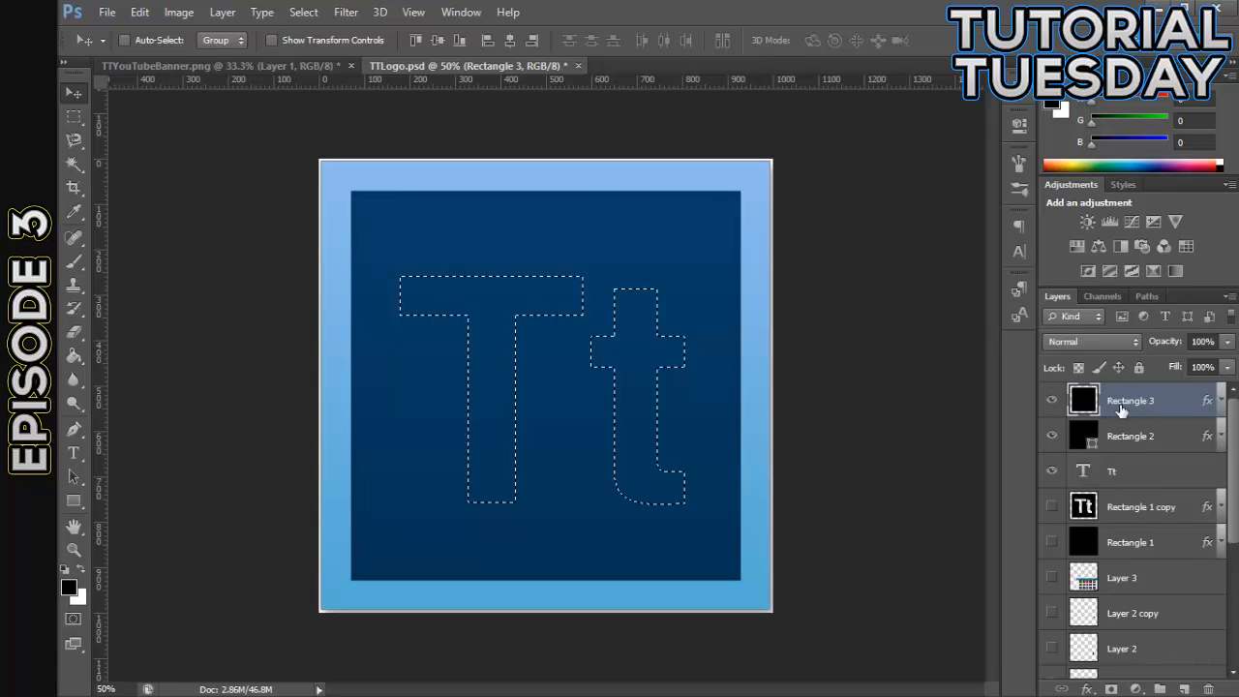
key(Delete)
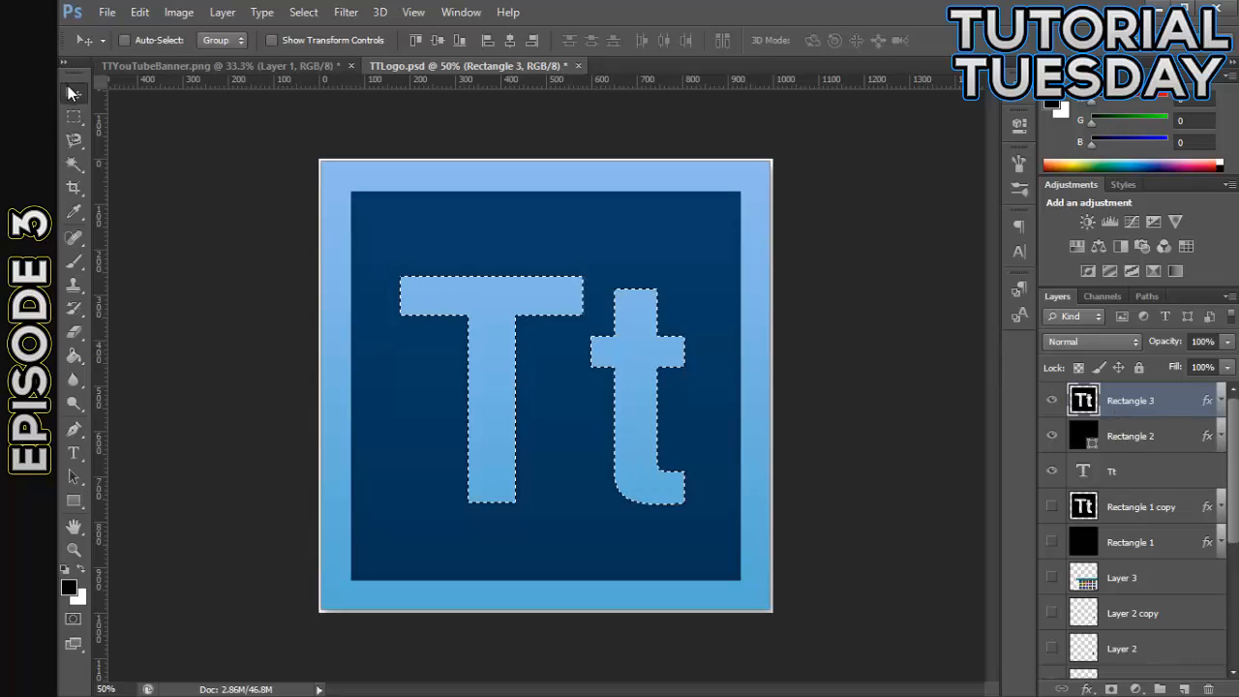
- Deselect the Tt letter outline and return to the Move tool
click(73, 116)
right_click(390, 156)
right_click(591, 248)
click(619, 249)
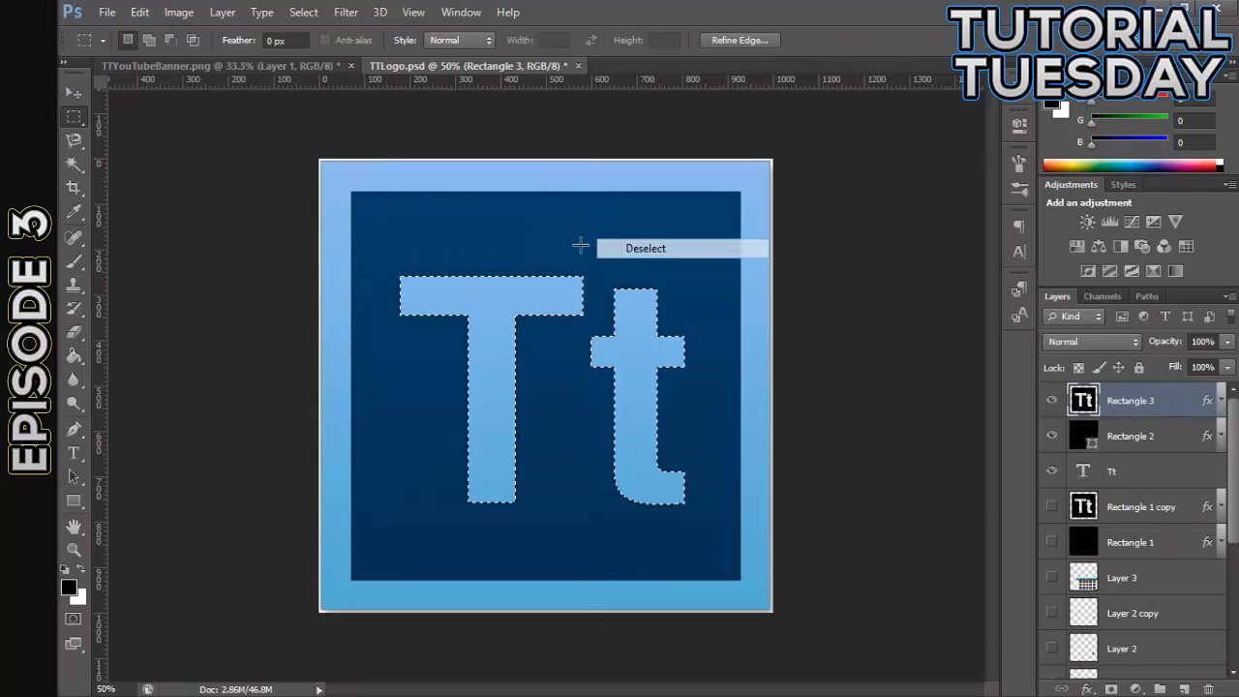
click(73, 94)
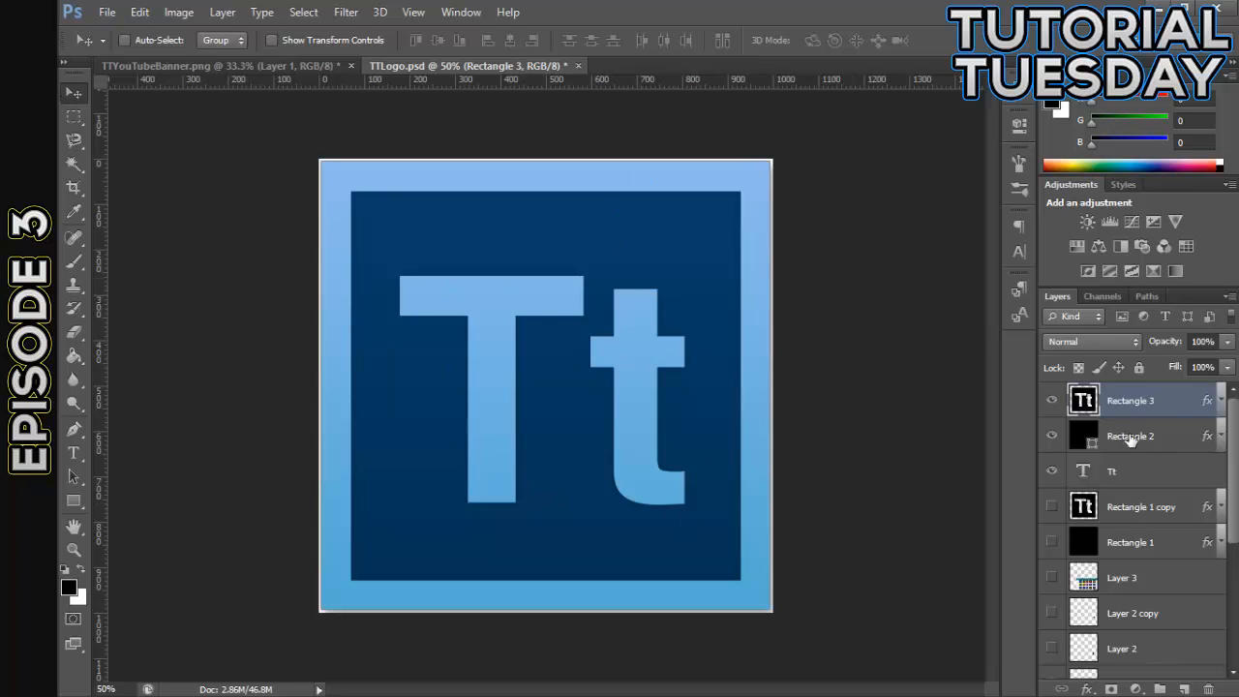
- Show Layer 3 with the Adobe CS6 icons, bring it to the top of the stack, and move it over the logo's center
click(1052, 578)
drag(1113, 578, 1123, 395)
drag(646, 466, 731, 484)
key(ctrl+minus)
key(ctrl+minus)
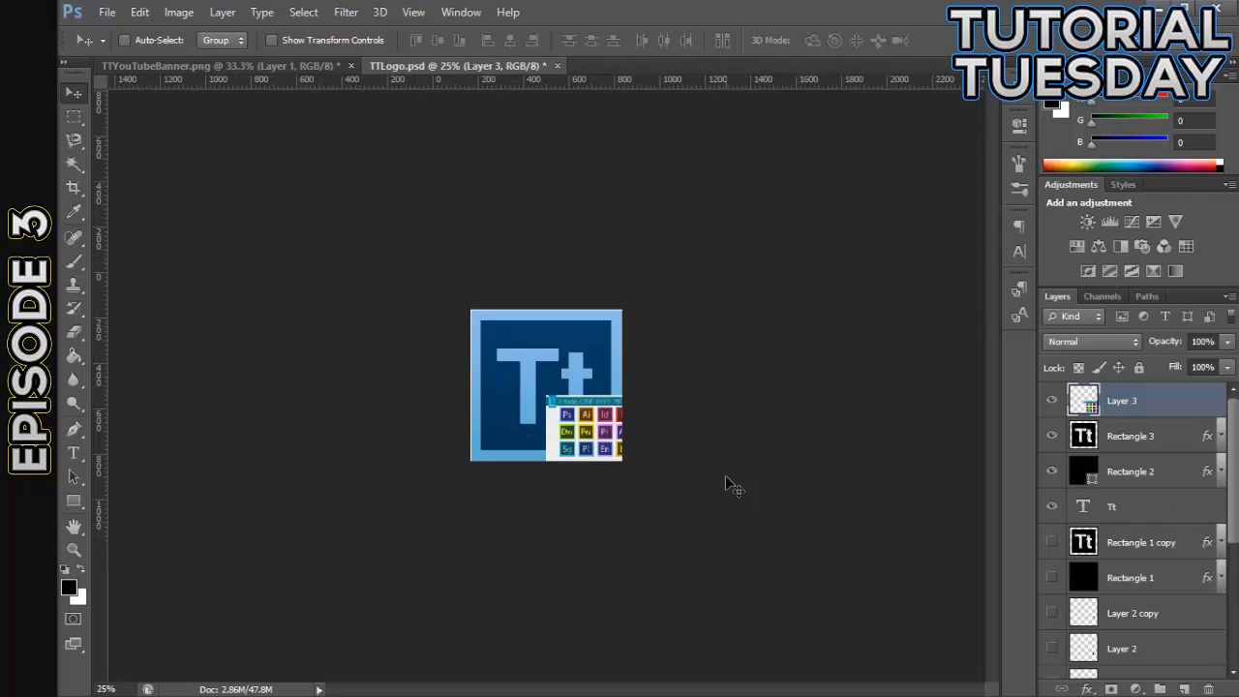
key(ctrl+plus)
key(ctrl+plus)
key(ctrl+plus)
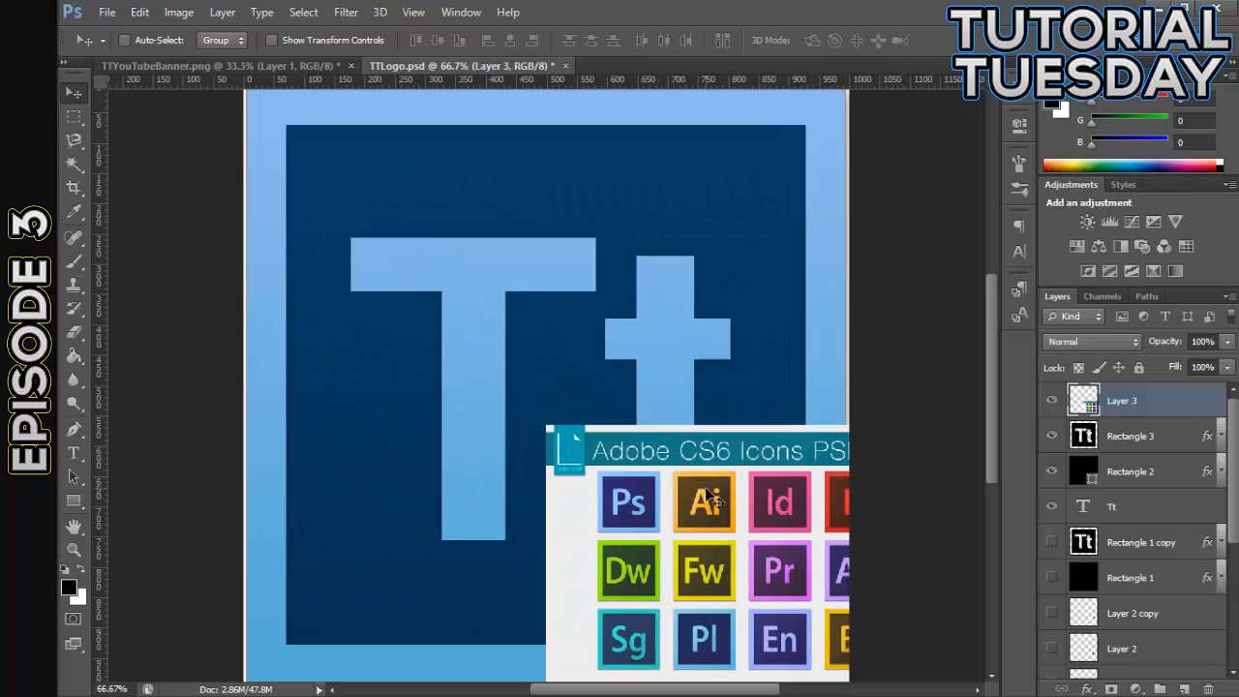
drag(733, 489, 576, 371)
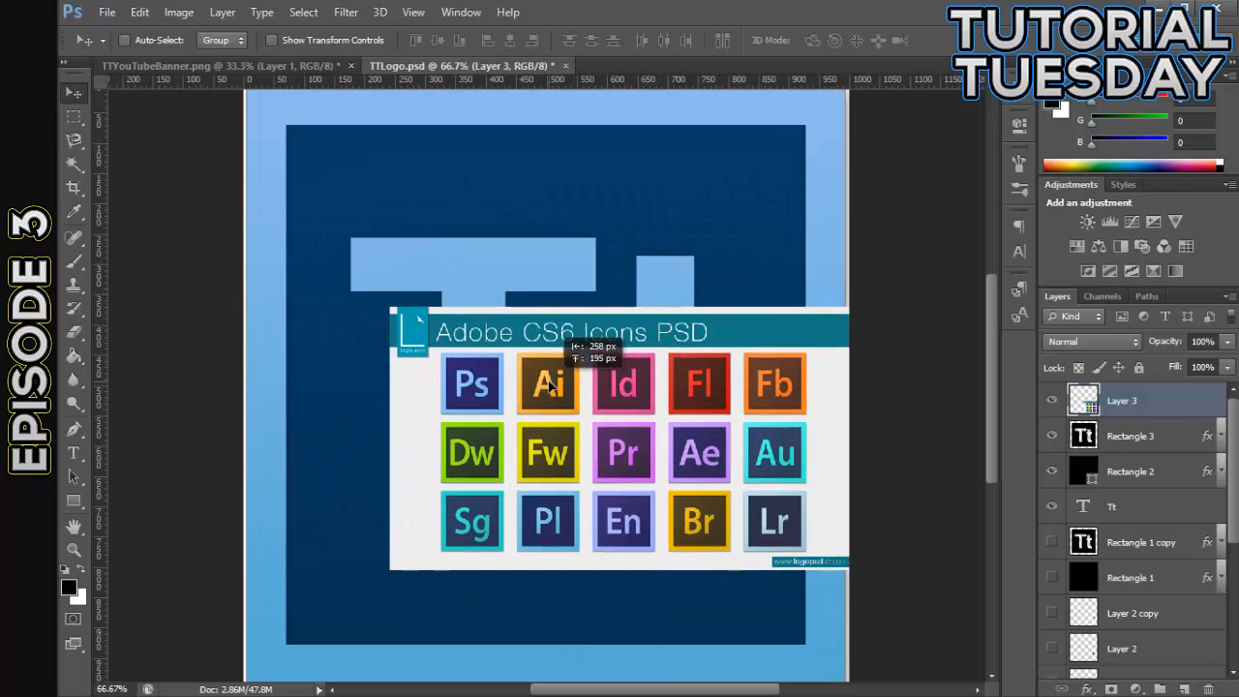
- Hide Layer 3 with the Adobe CS6 icons and make Rectangle 3 the active layer
click(1051, 400)
click(1120, 448)
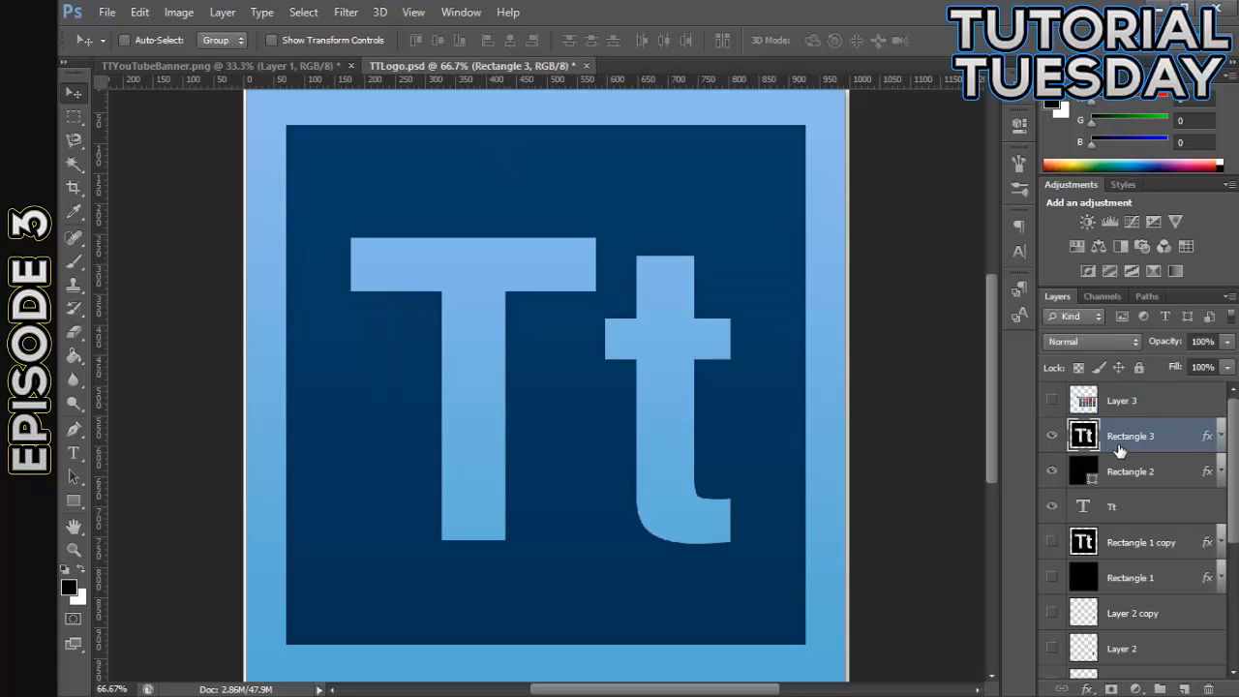
key(ctrl+minus)
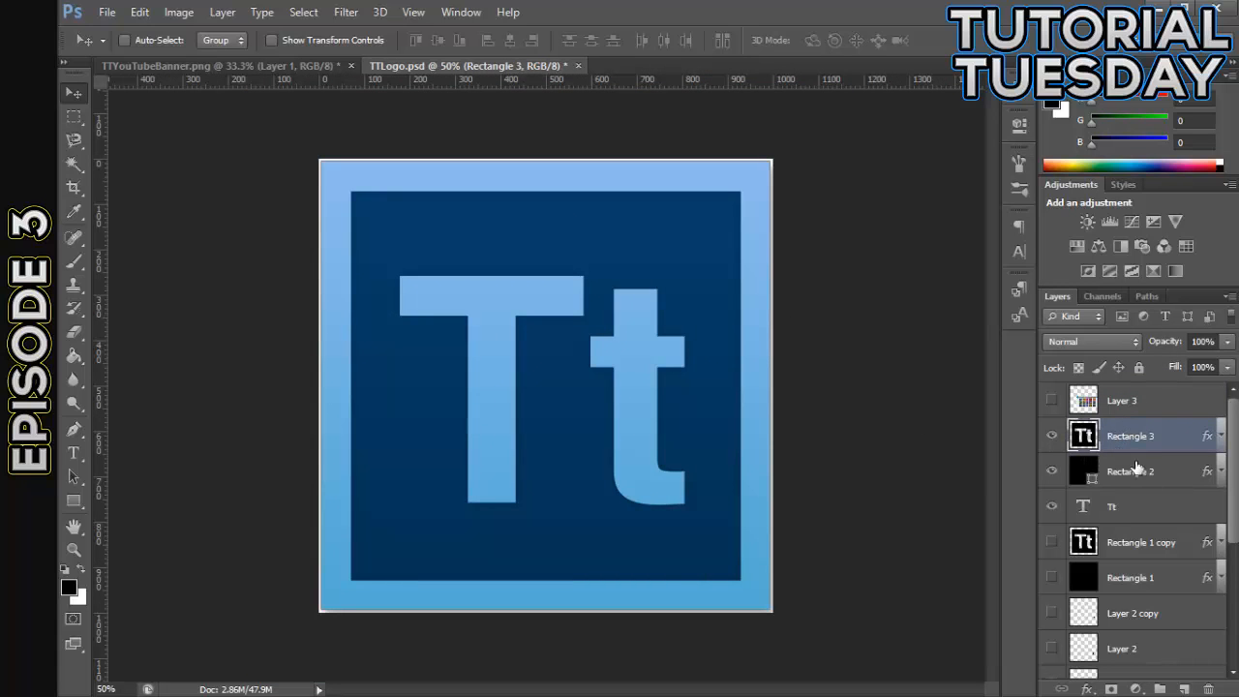
- Set the Inner Glow on Rectangle 3 to 34% opacity and enlarge the glow size
double_click(1174, 441)
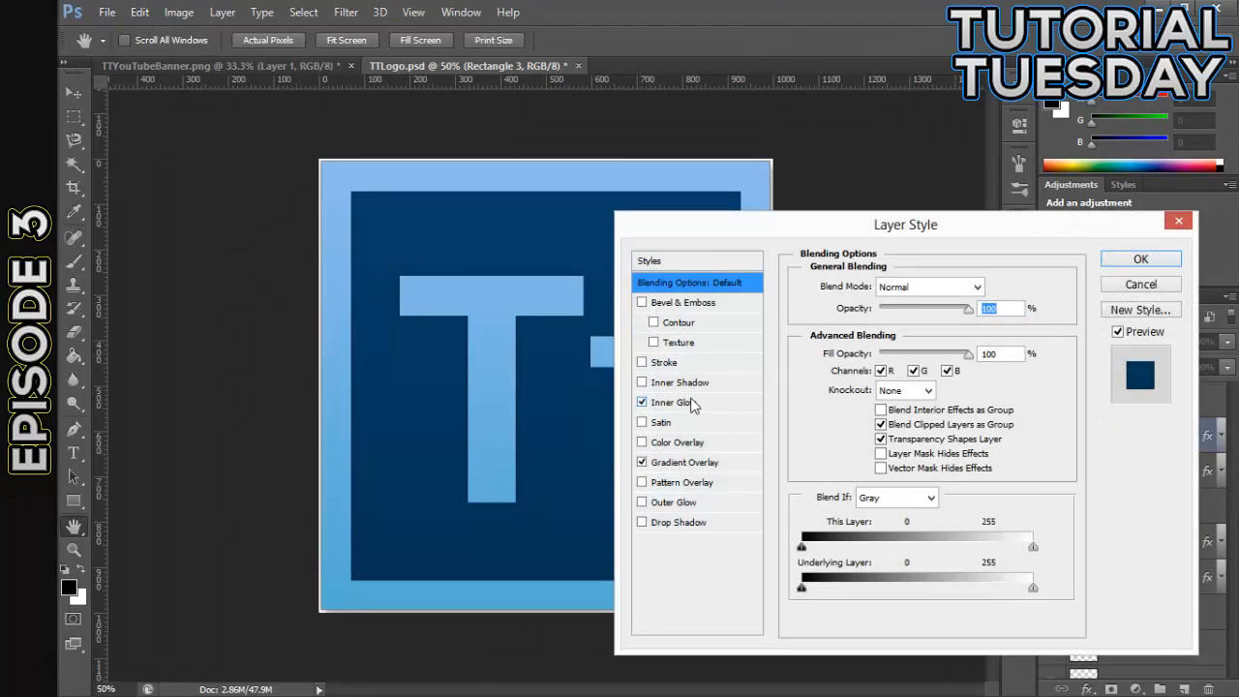
click(690, 405)
click(883, 310)
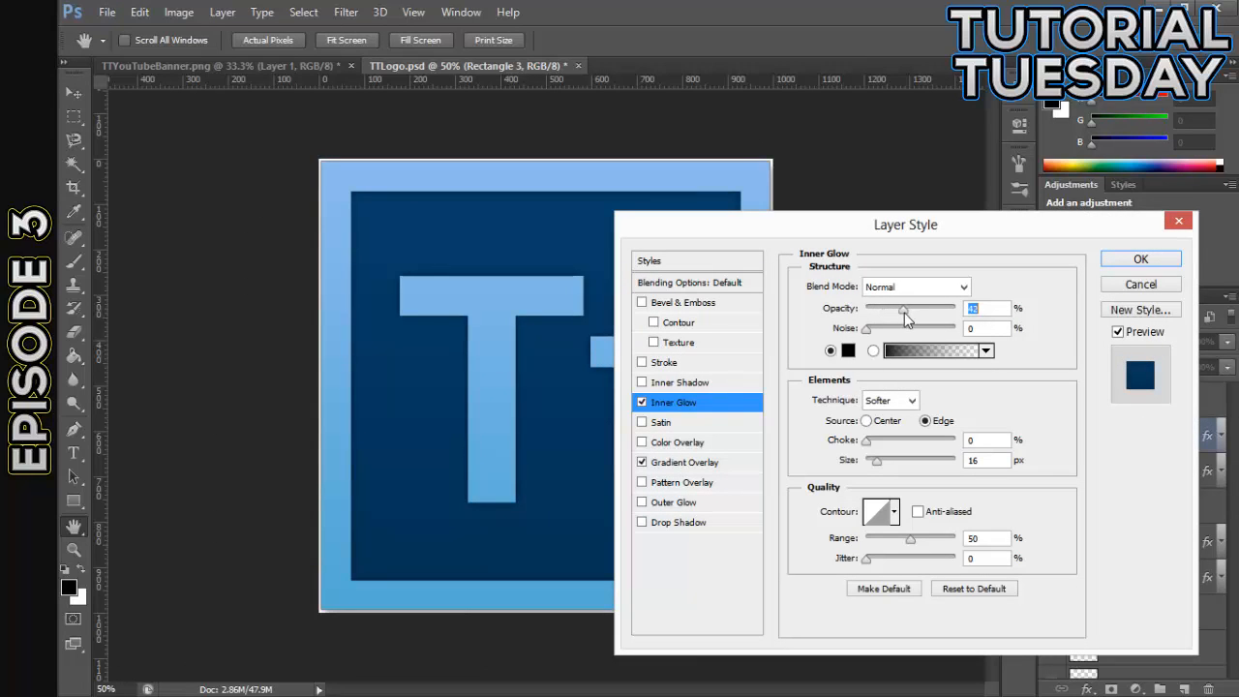
drag(905, 314, 914, 313)
drag(933, 236, 898, 289)
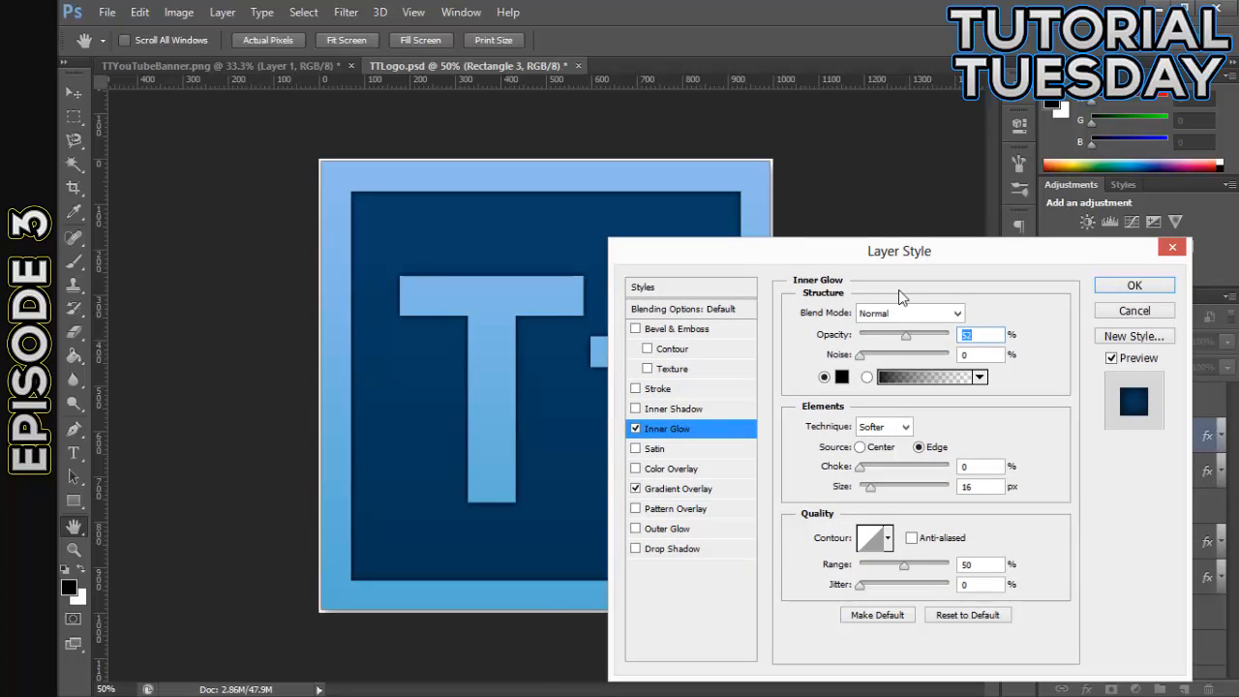
click(871, 484)
mouse_move(873, 485)
mouse_down()
mouse_move(885, 490)
mouse_move(881, 464)
mouse_up()
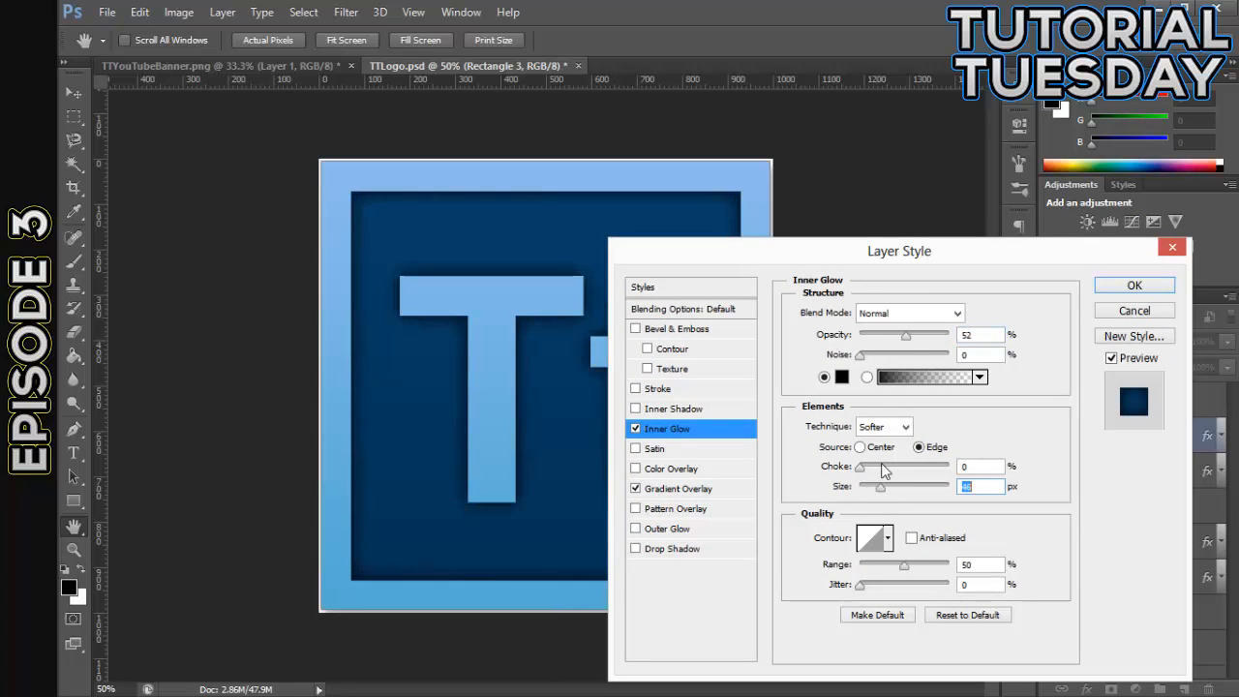
drag(904, 336, 889, 336)
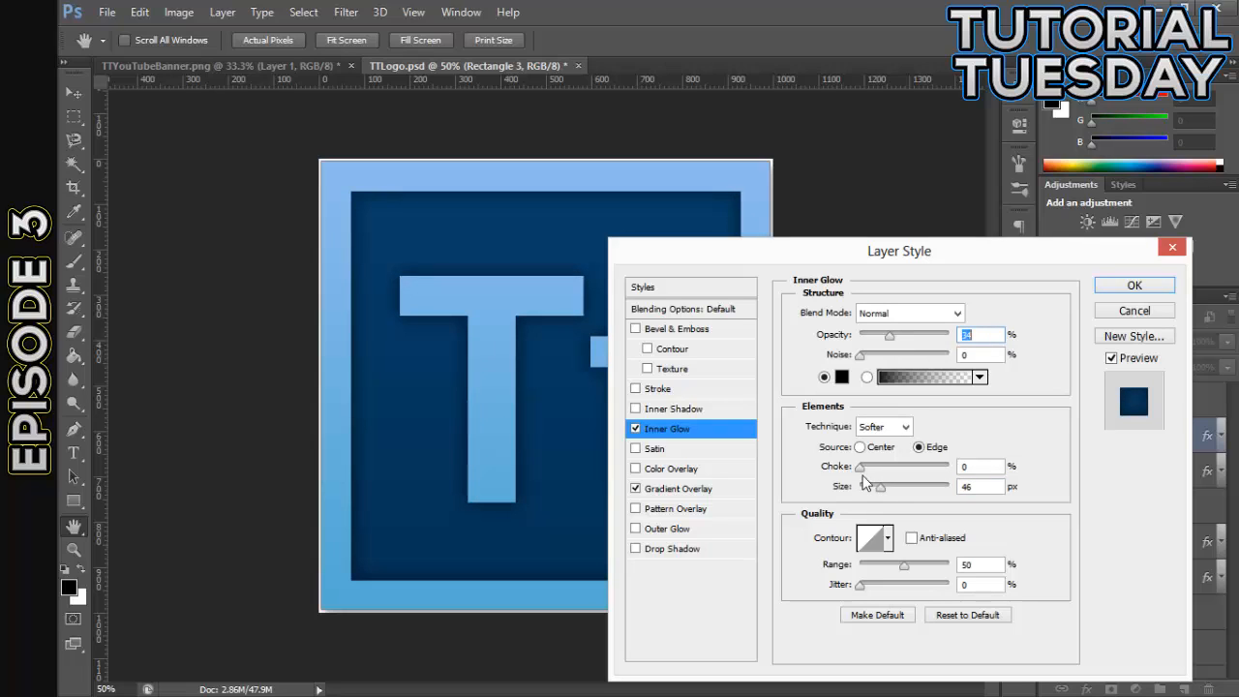
drag(884, 489, 887, 488)
- Brighten both color stops of Rectangle 3's Gradient Overlay, making the end stop a lighter dark blue than the start stop
click(664, 490)
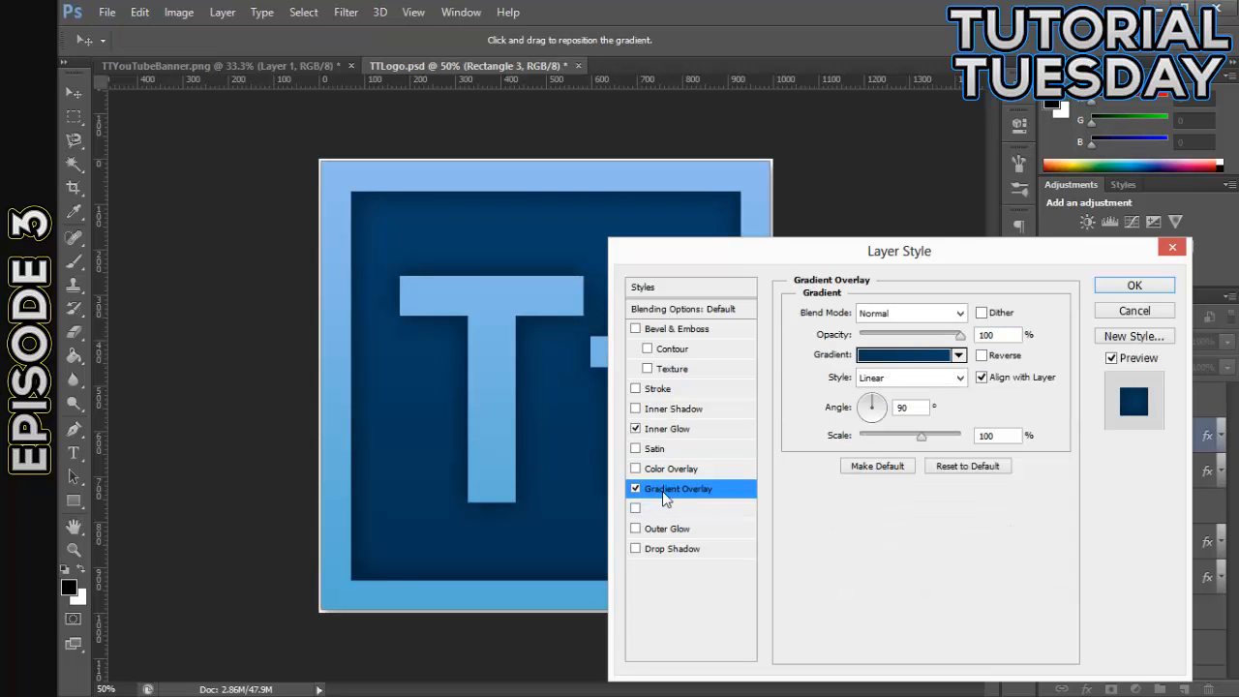
click(908, 356)
double_click(827, 476)
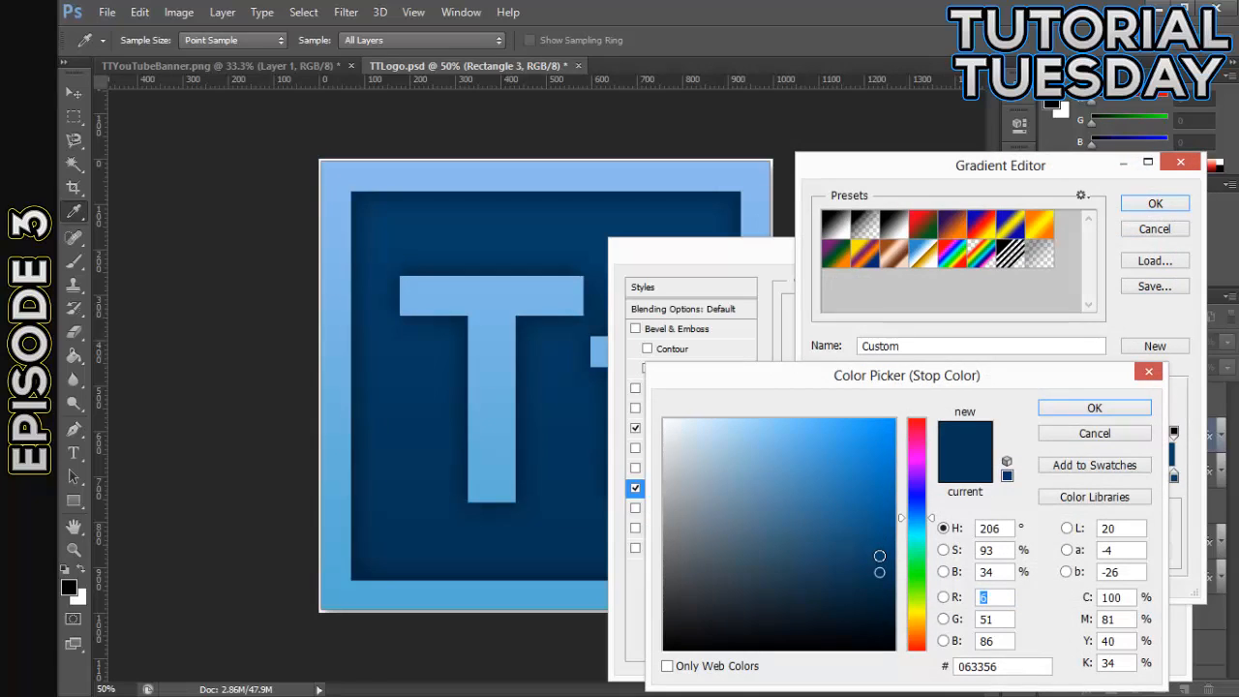
click(880, 555)
click(1098, 414)
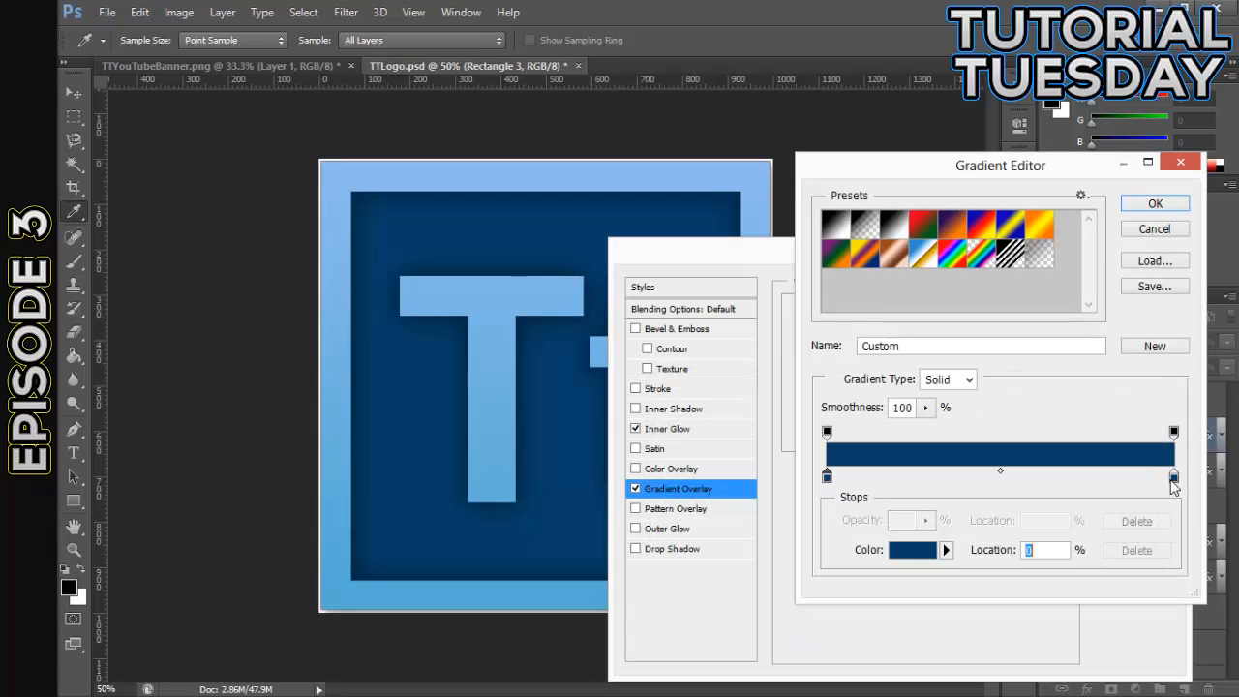
click(1172, 478)
click(895, 548)
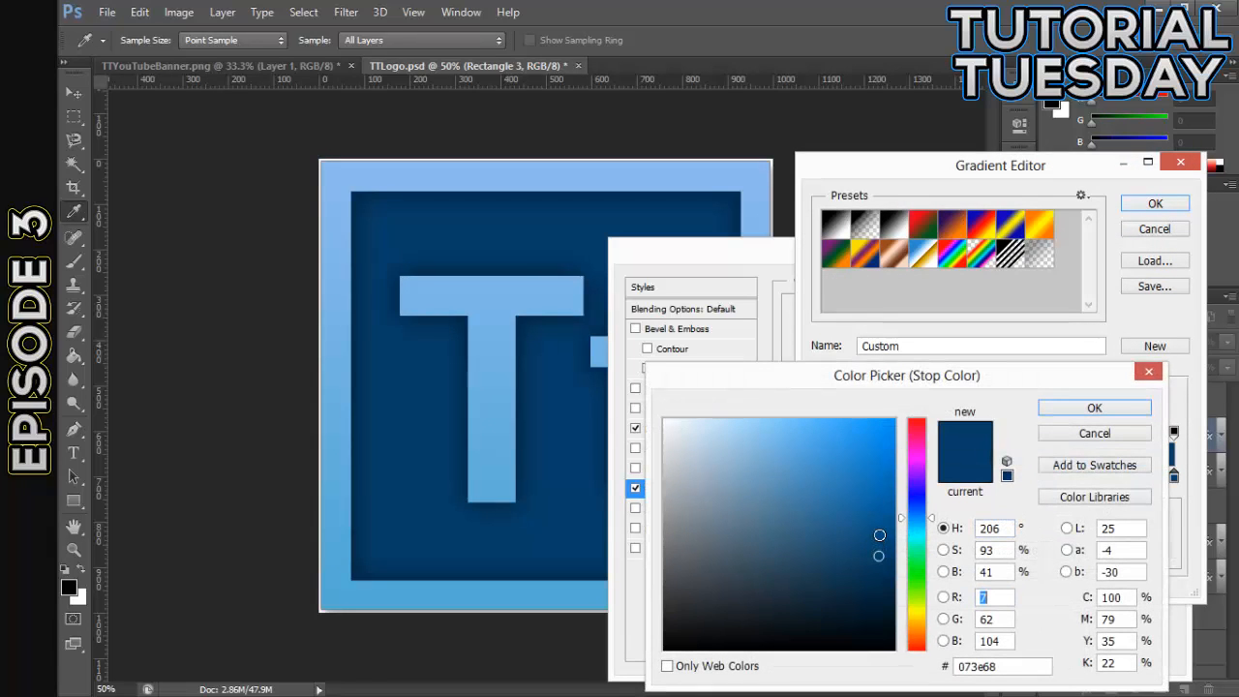
click(879, 534)
click(1094, 407)
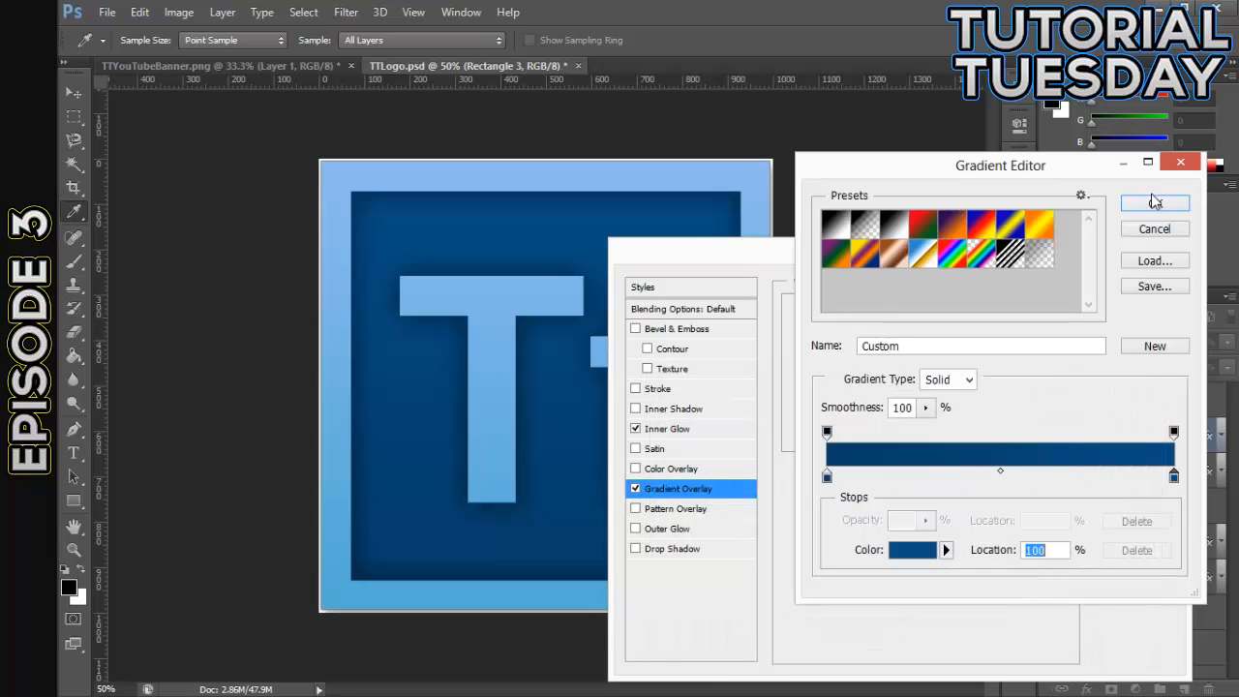
click(1155, 203)
- Add a black outside Stroke to Rectangle 3 with a size of 5 px and about 35% opacity, and apply the layer style
drag(1046, 254, 1037, 228)
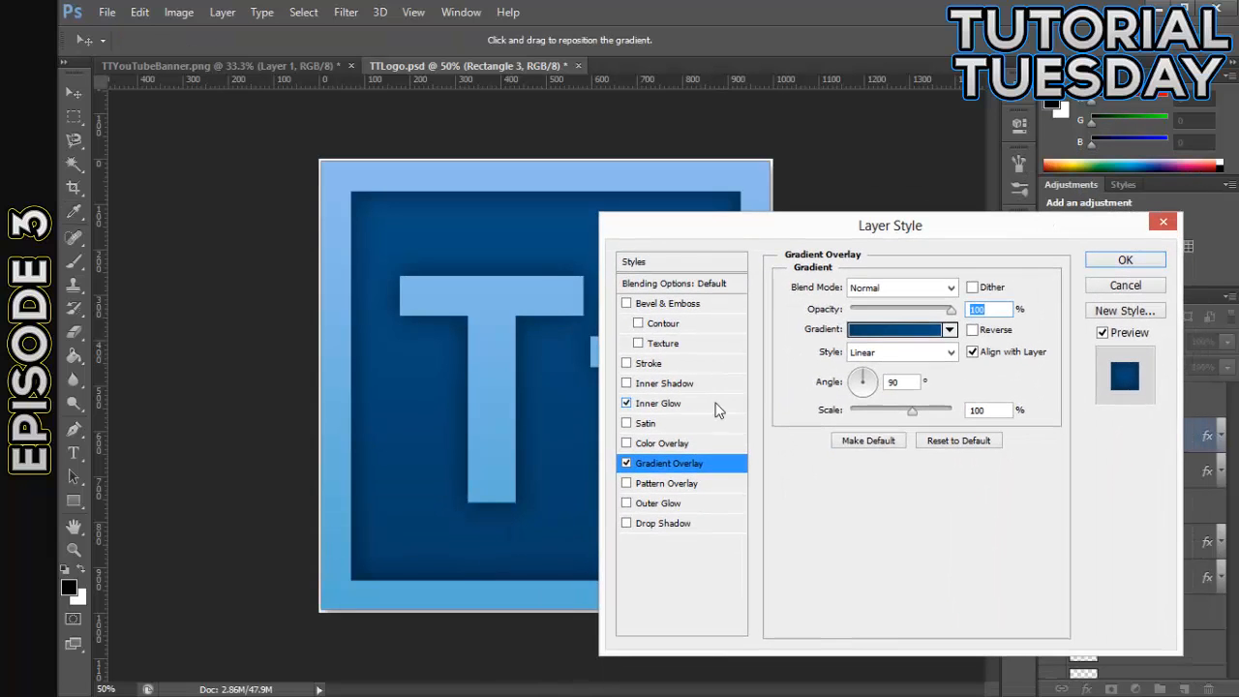
click(626, 363)
click(649, 363)
mouse_move(750, 225)
mouse_down()
mouse_move(968, 394)
mouse_move(841, 198)
mouse_move(790, 245)
mouse_up()
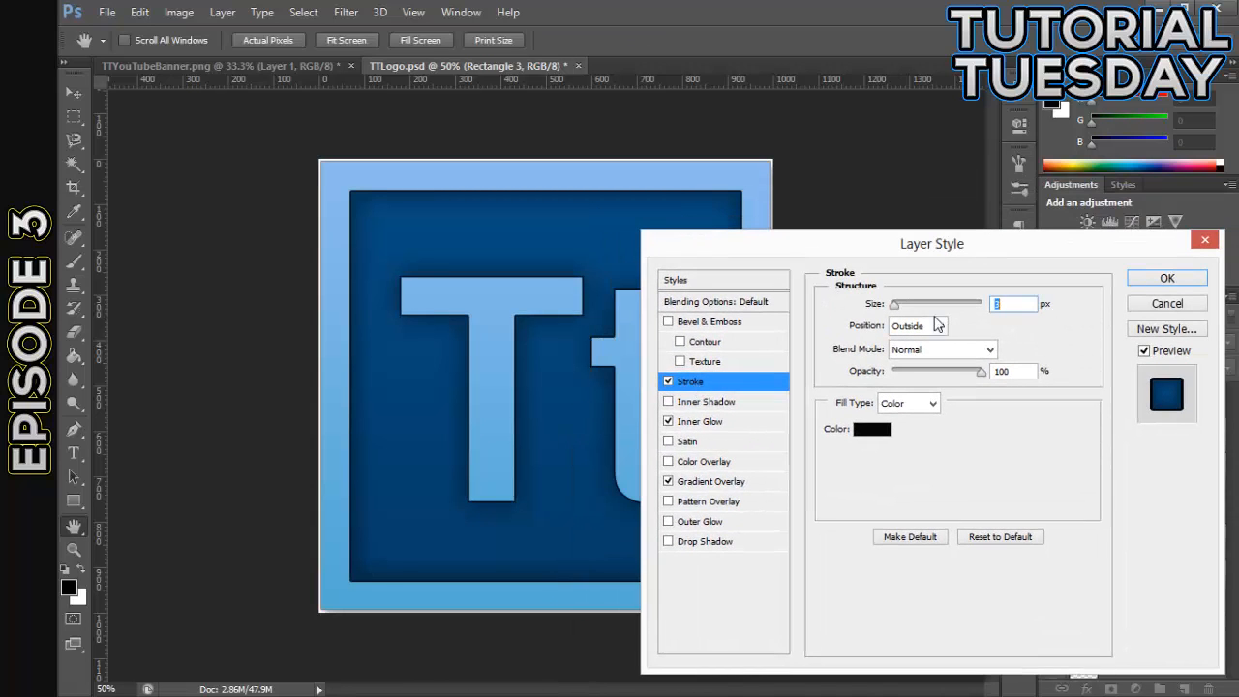
mouse_move(980, 375)
mouse_down()
mouse_move(926, 377)
mouse_move(939, 375)
mouse_up()
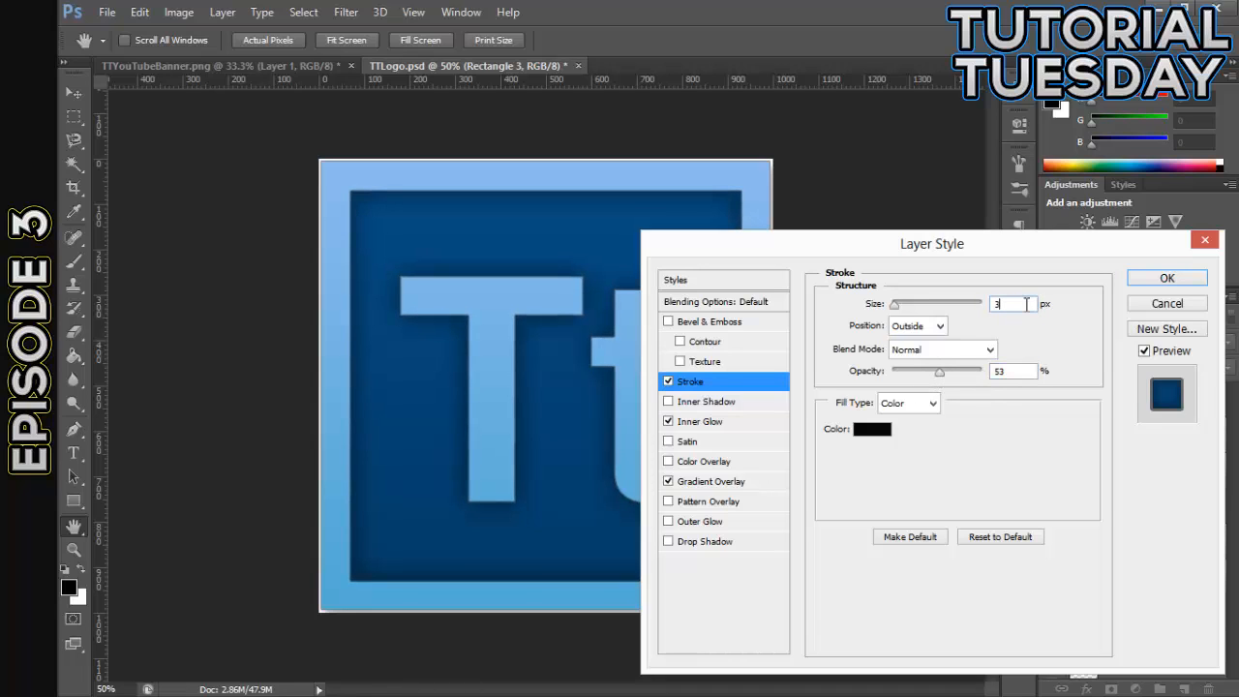
key(Up)
key(Up)
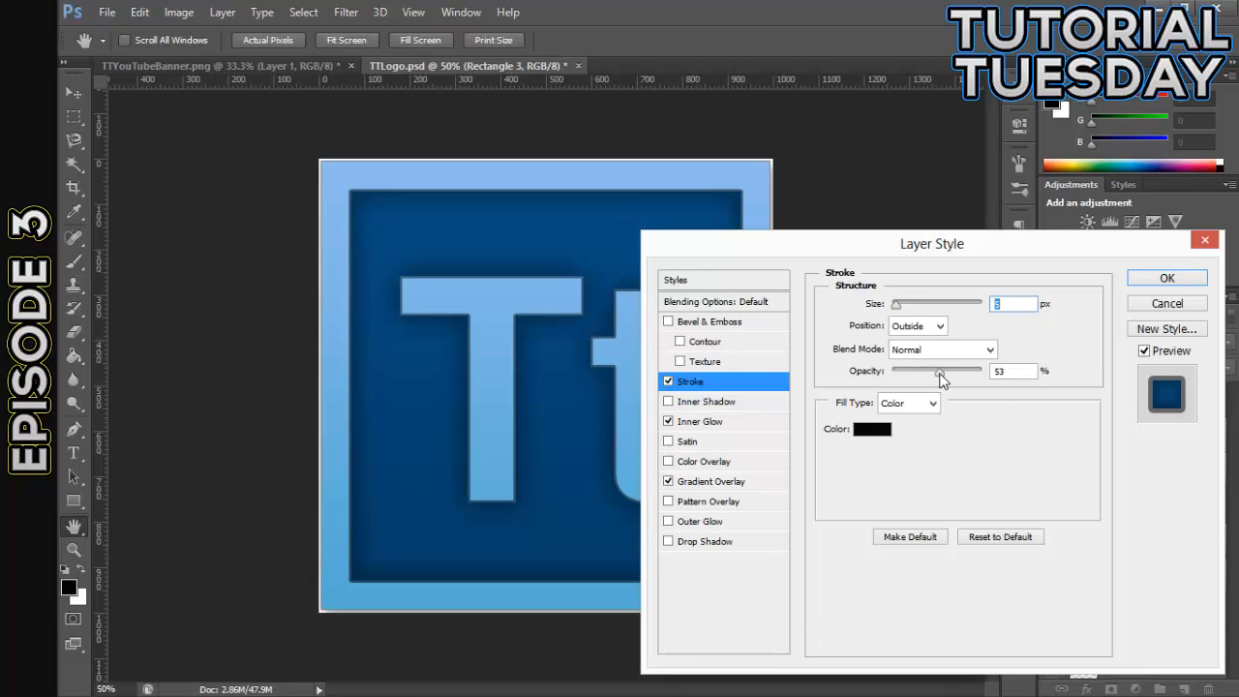
drag(940, 379, 922, 380)
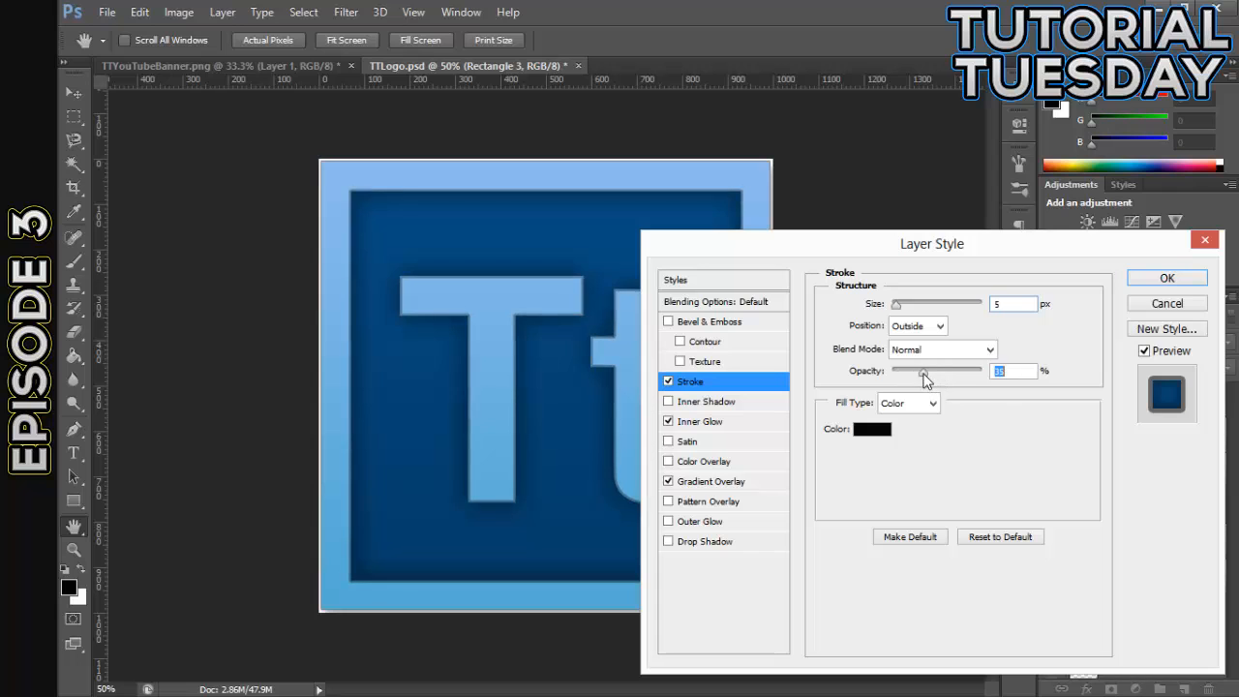
click(667, 382)
click(667, 382)
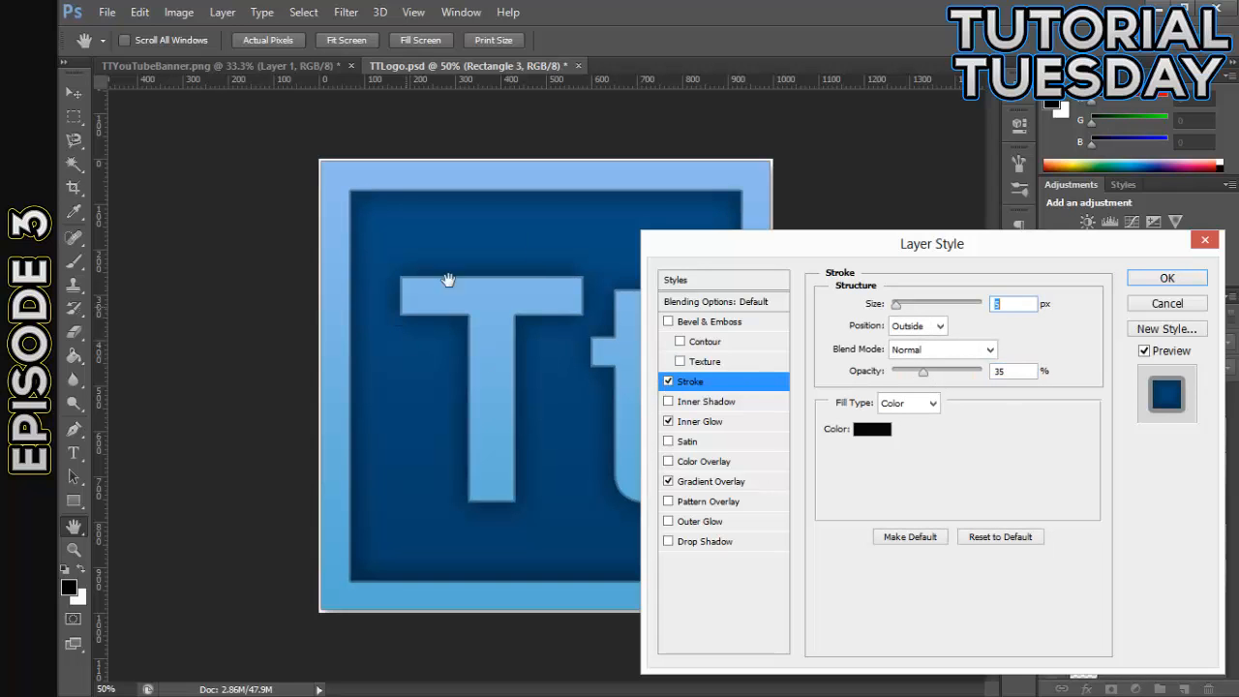
key(Return)
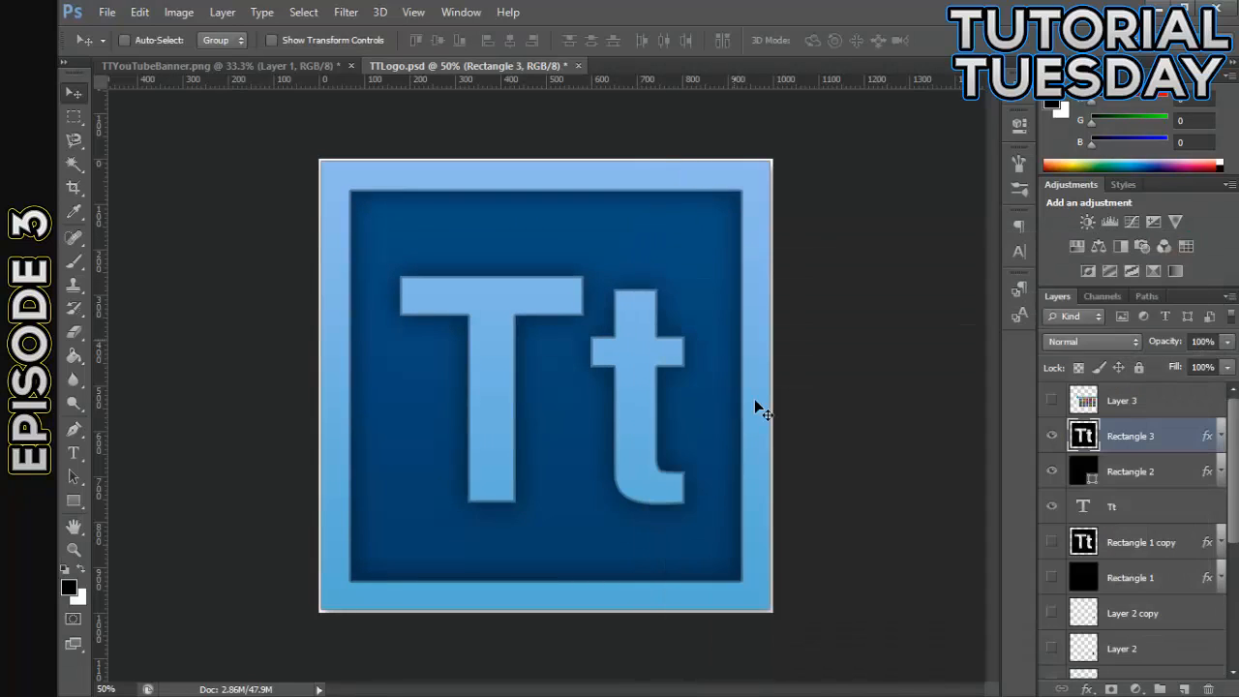
- Set Rectangle 2's Stroke to 5 px, position Inside and 40% opacity, and apply the style
double_click(1178, 475)
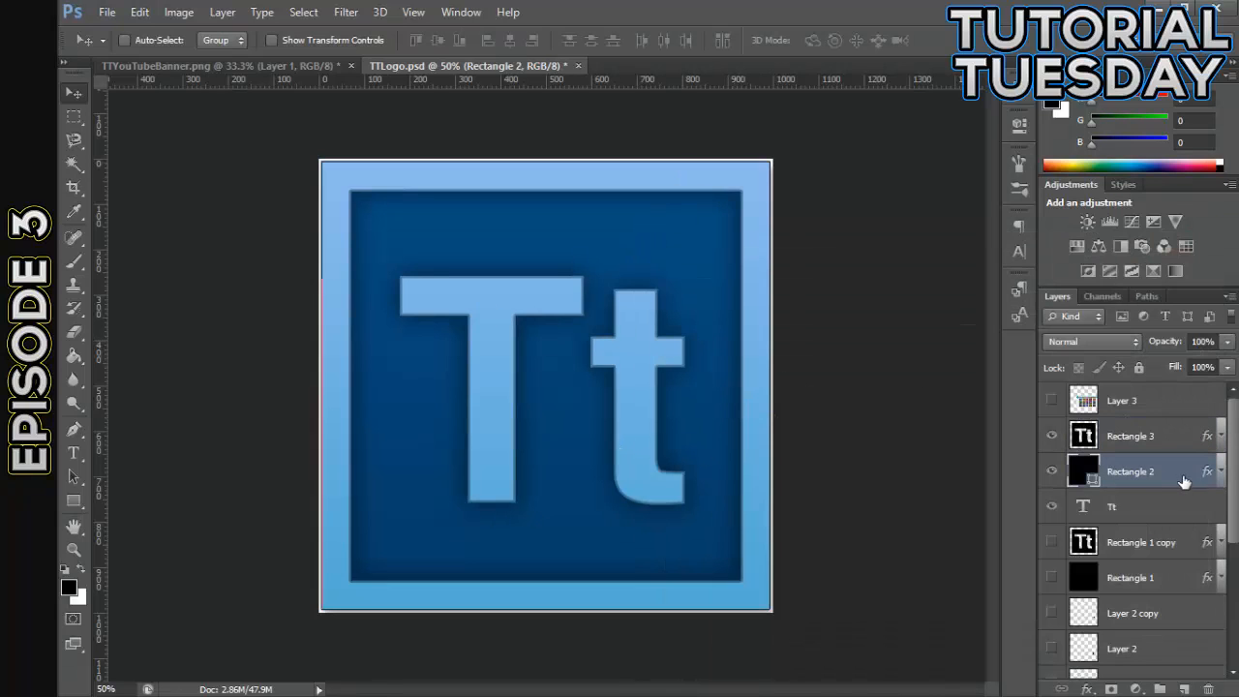
click(690, 382)
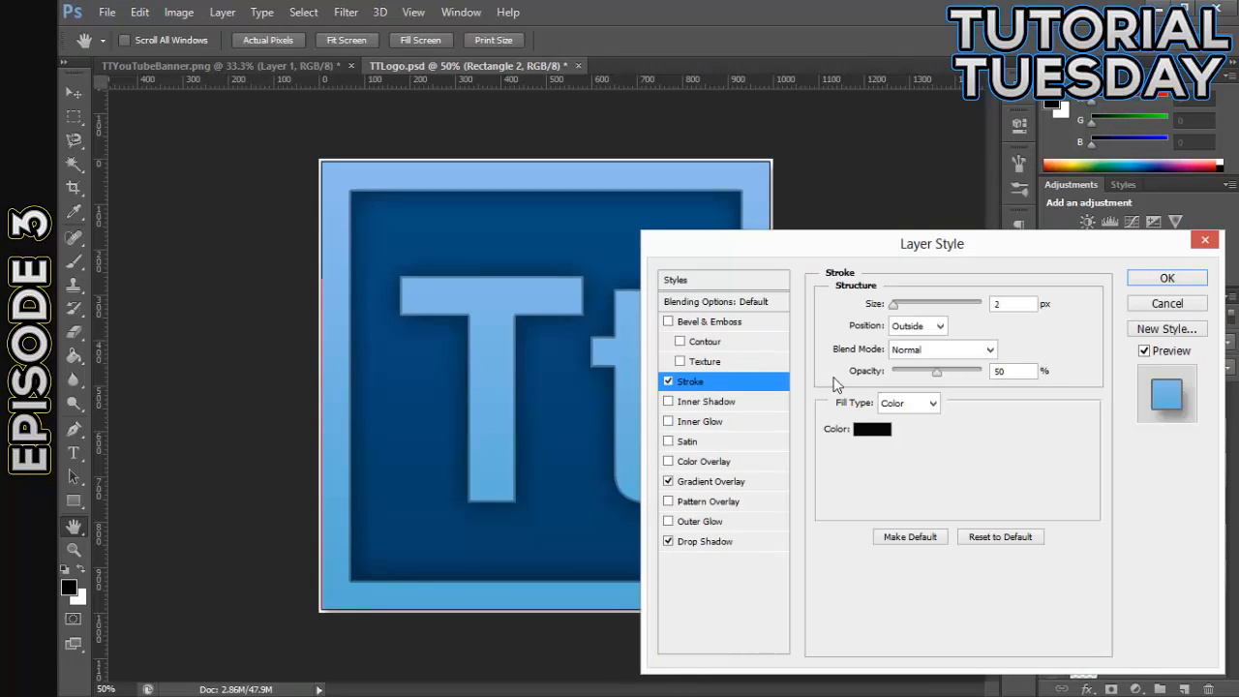
key(Up)
key(Up)
key(Up)
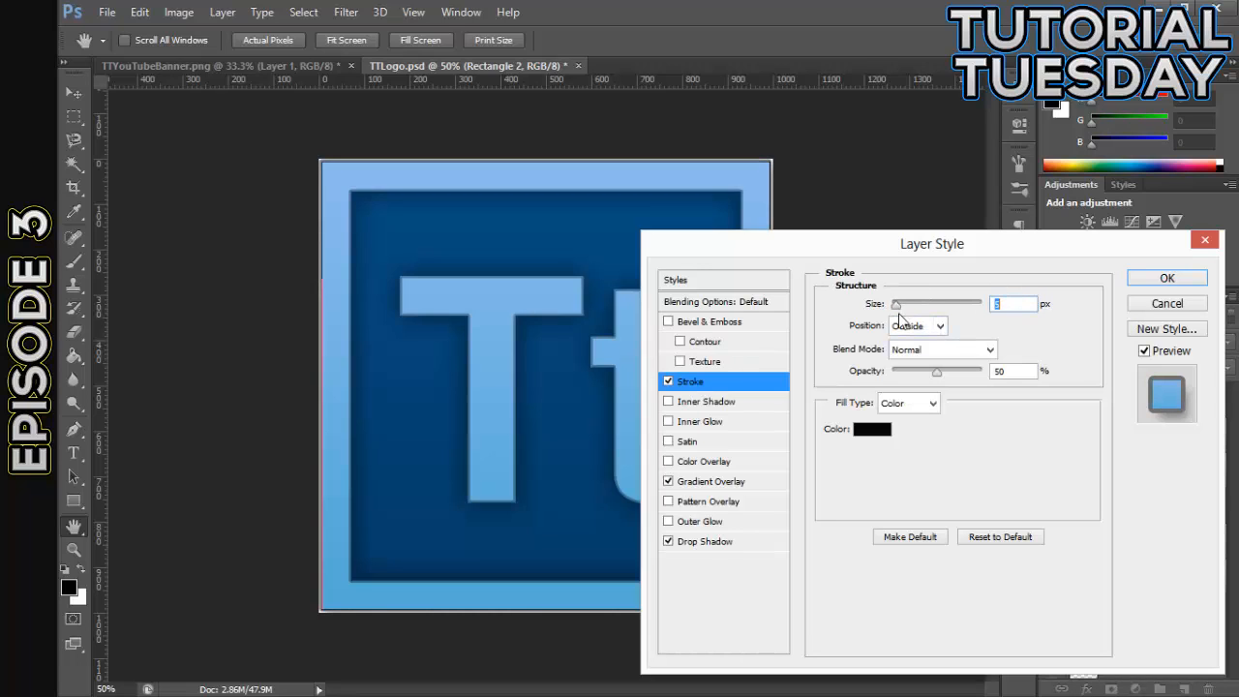
click(972, 349)
key(Escape)
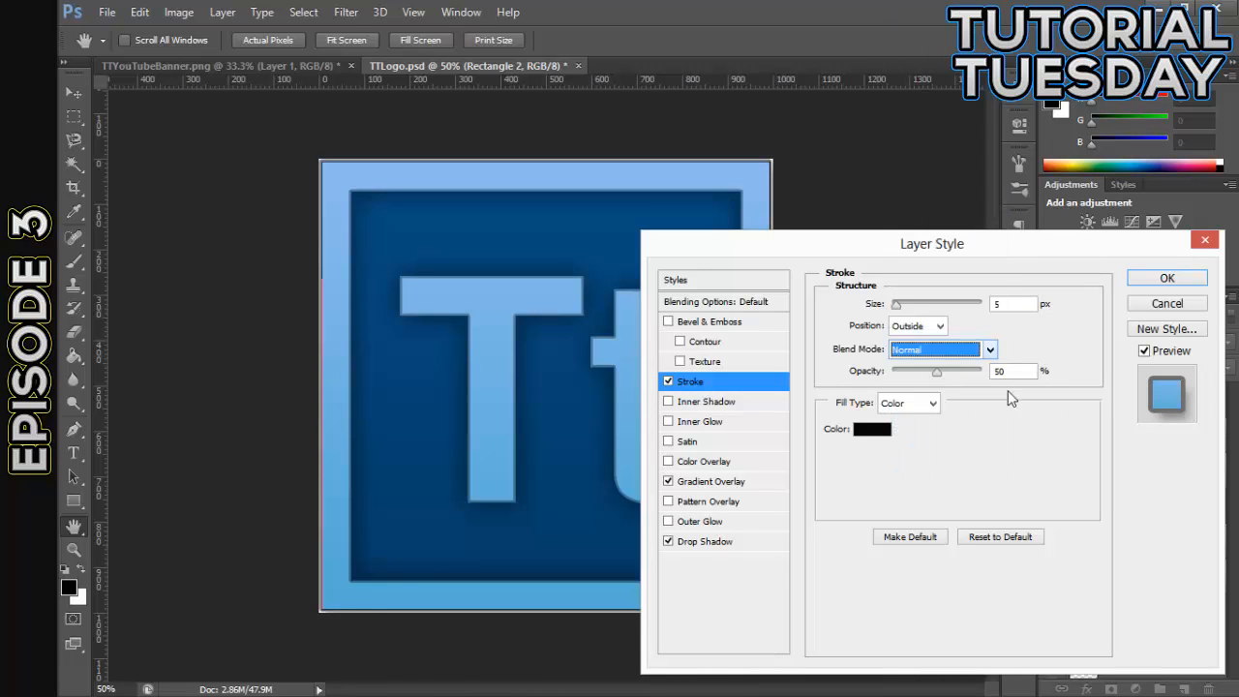
click(916, 325)
click(921, 346)
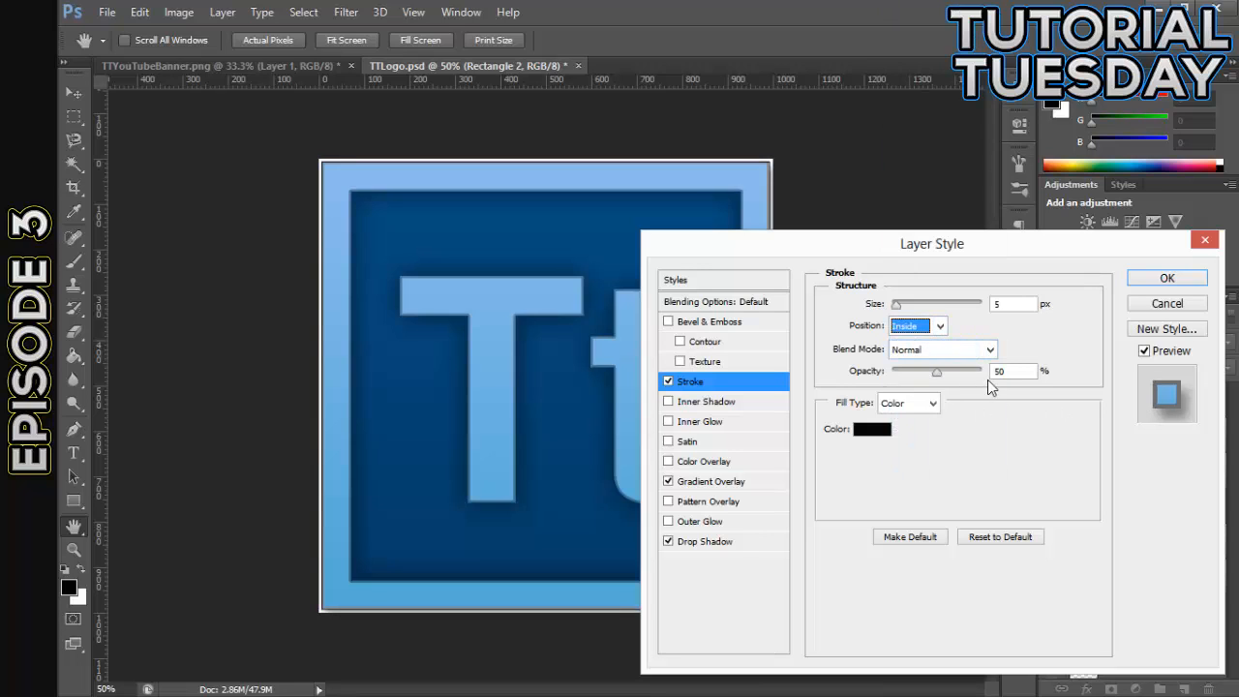
drag(943, 377, 926, 377)
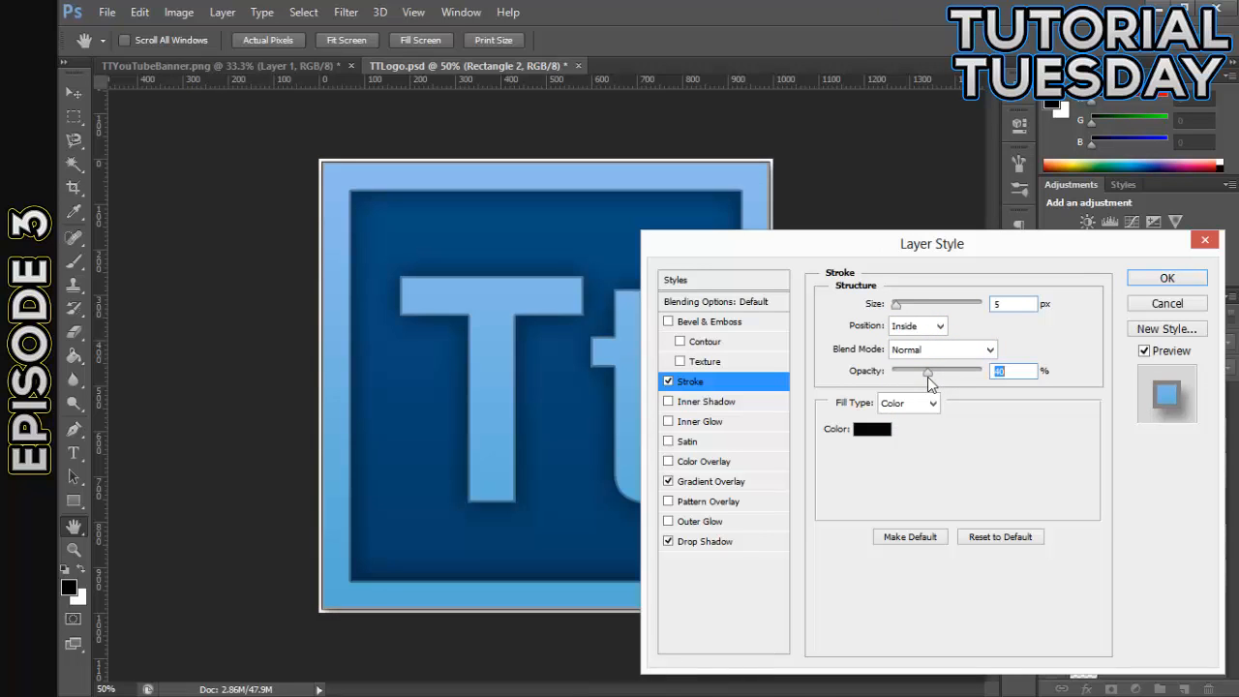
click(1167, 278)
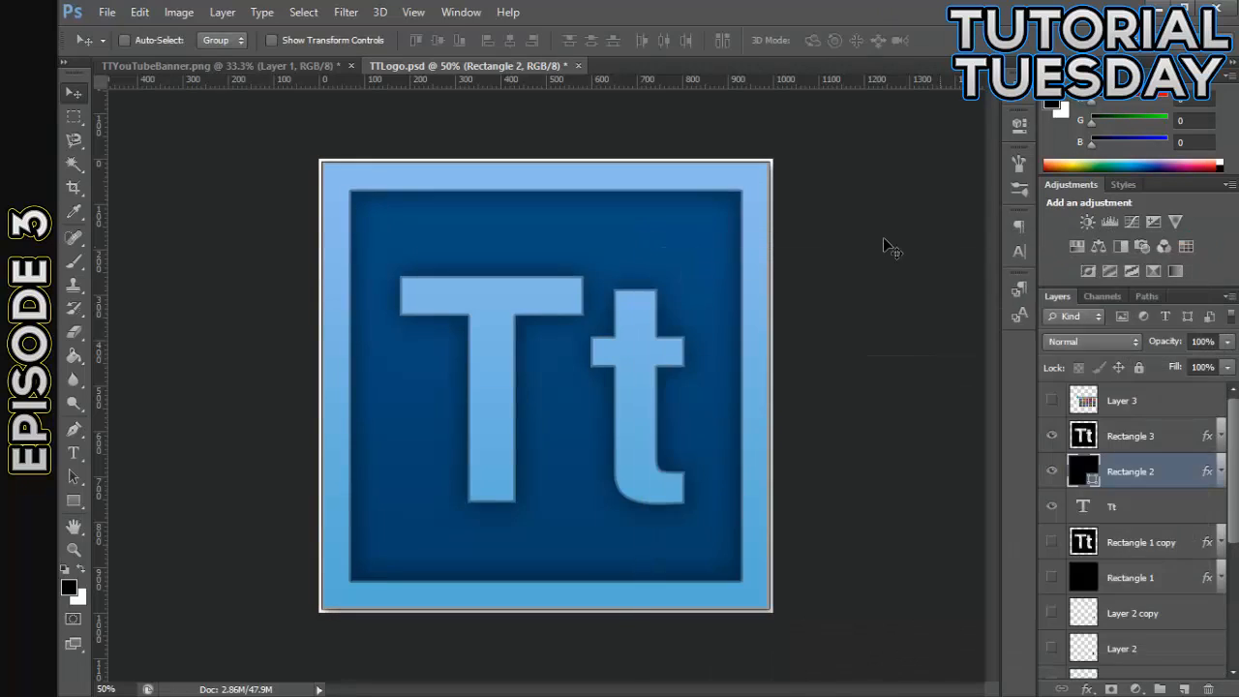
- Rasterize the Rectangle 2 layer and raise its Stroke opacity to about 69%
right_click(1184, 471)
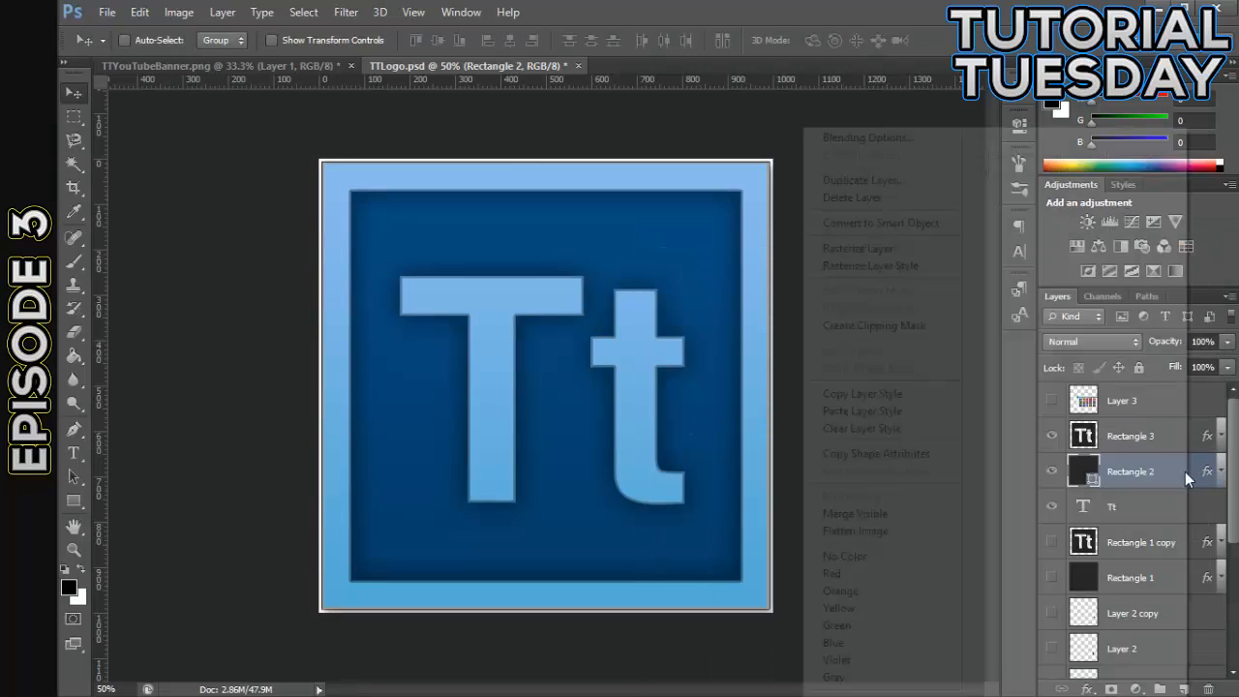
click(861, 248)
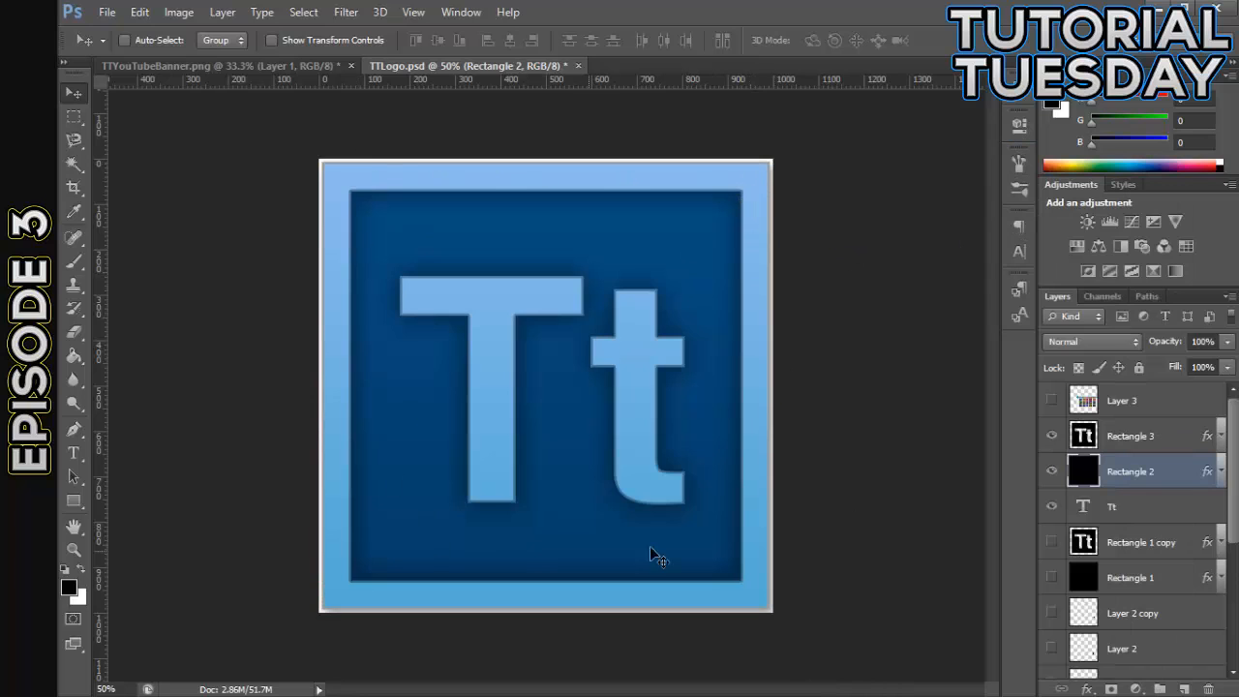
double_click(1164, 480)
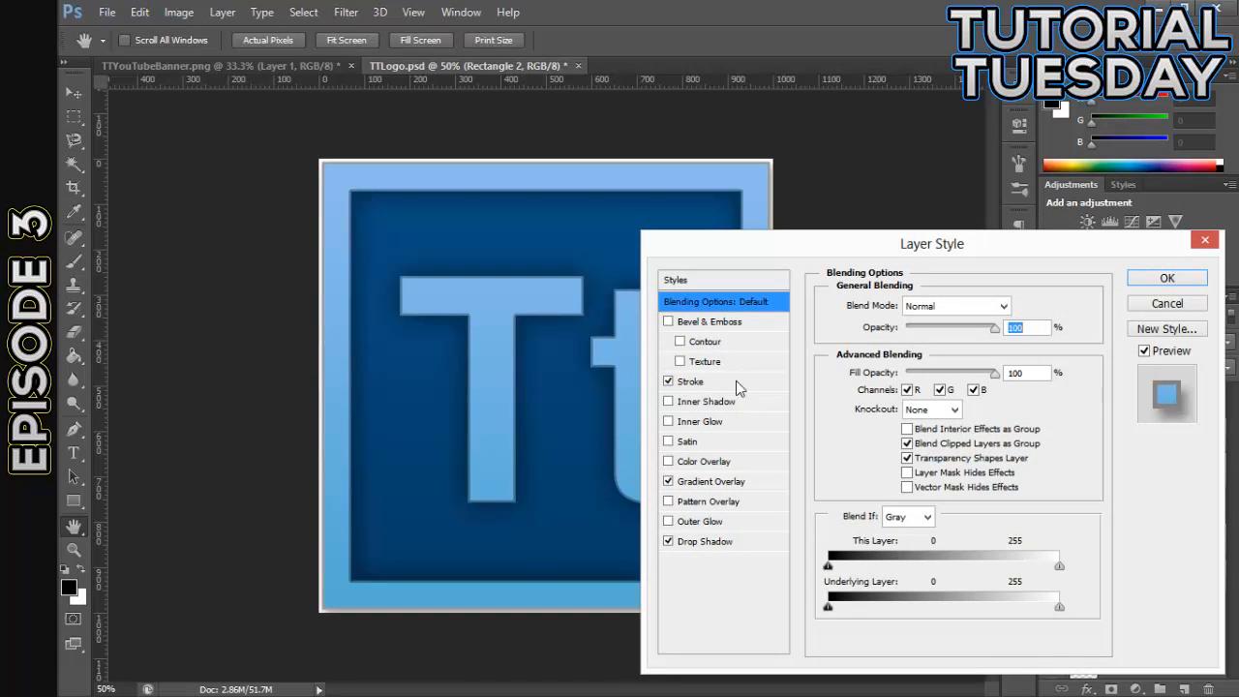
click(710, 382)
drag(929, 377, 956, 379)
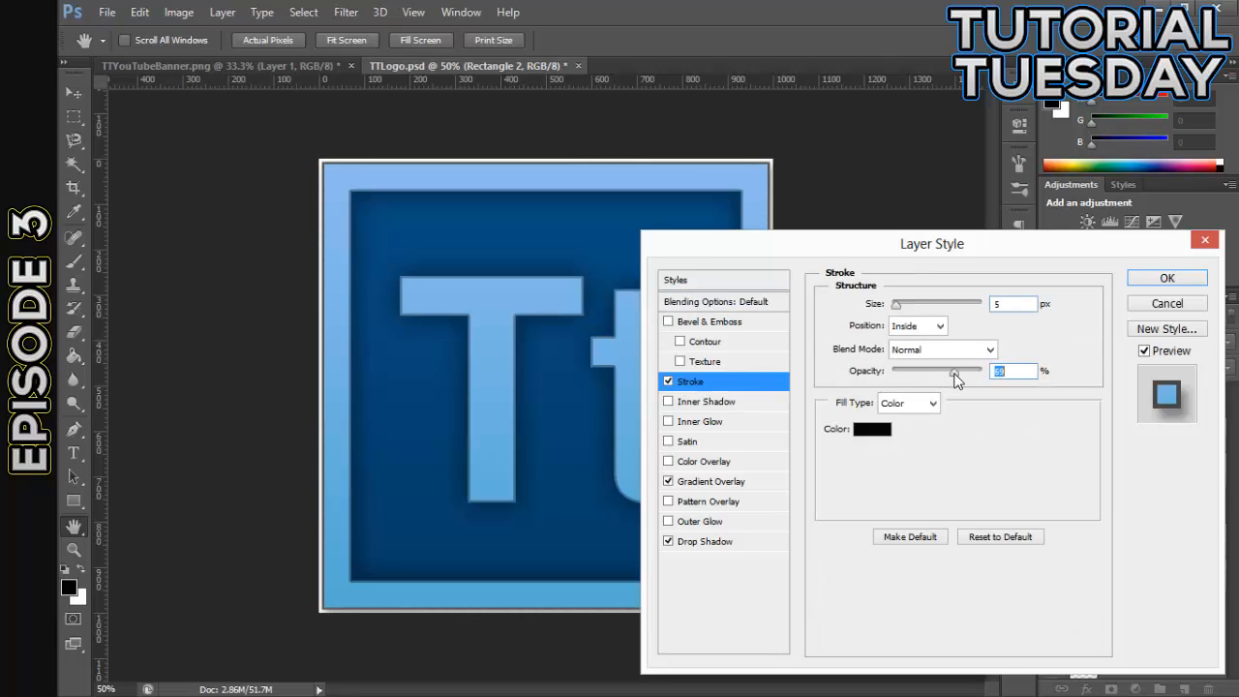
click(1164, 277)
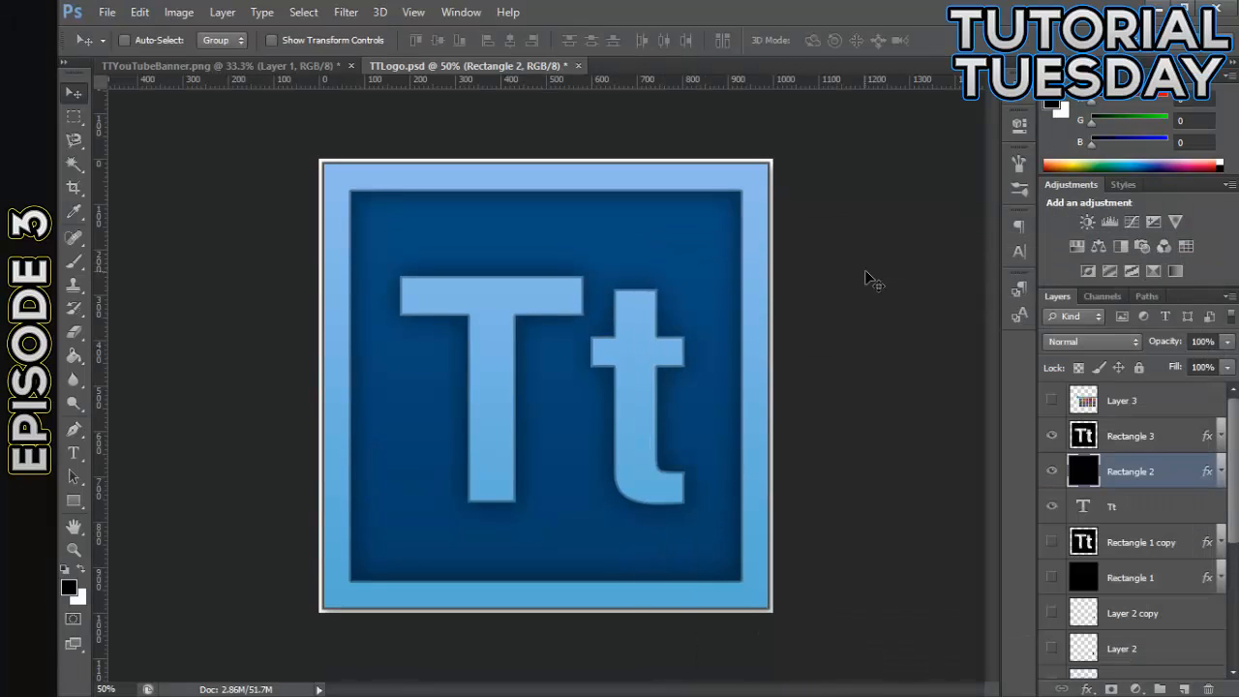
key(ctrl+minus)
key(ctrl+minus)
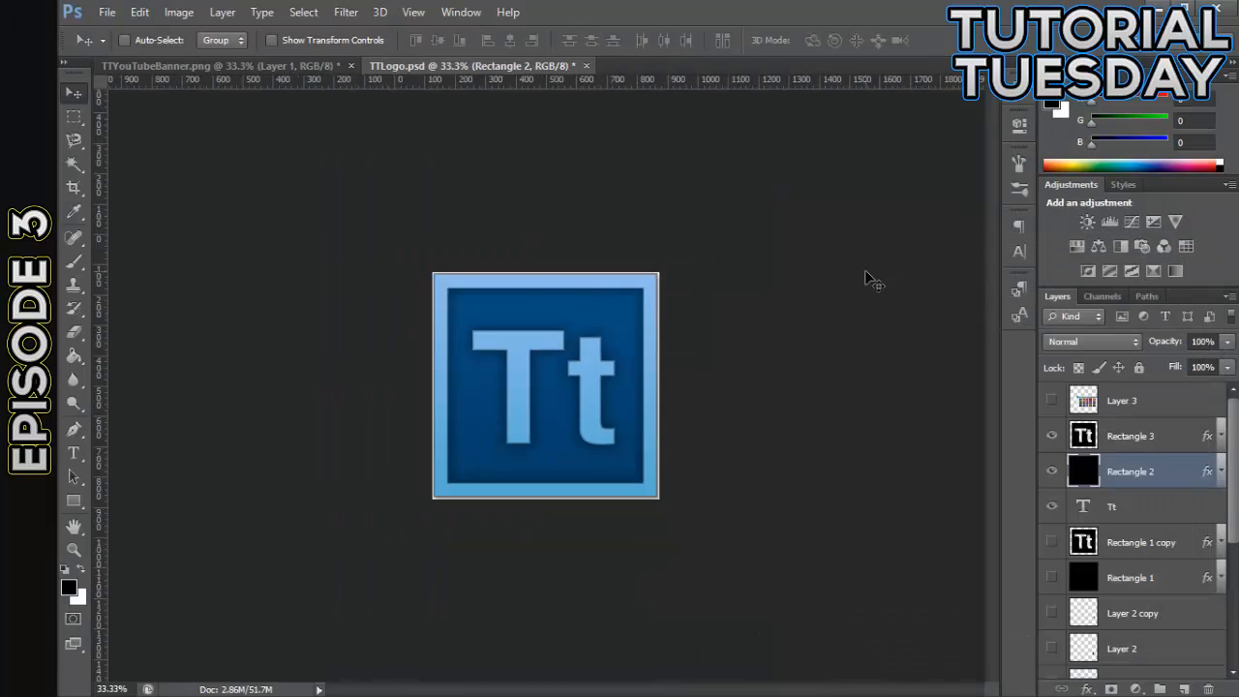
key(ctrl+plus)
key(ctrl+plus)
key(ctrl+plus)
key(ctrl+minus)
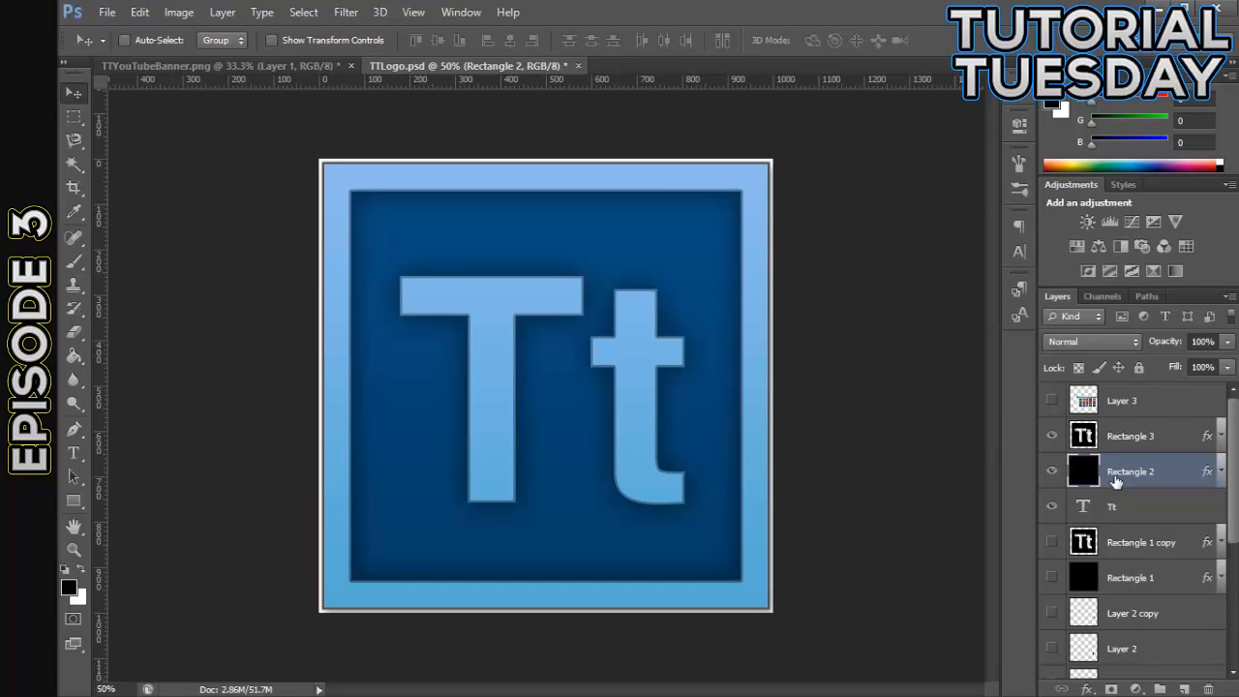
- Open Rectangle 2's Gradient Overlay for editing and set the gradient's start color stop to #399cca
double_click(1173, 474)
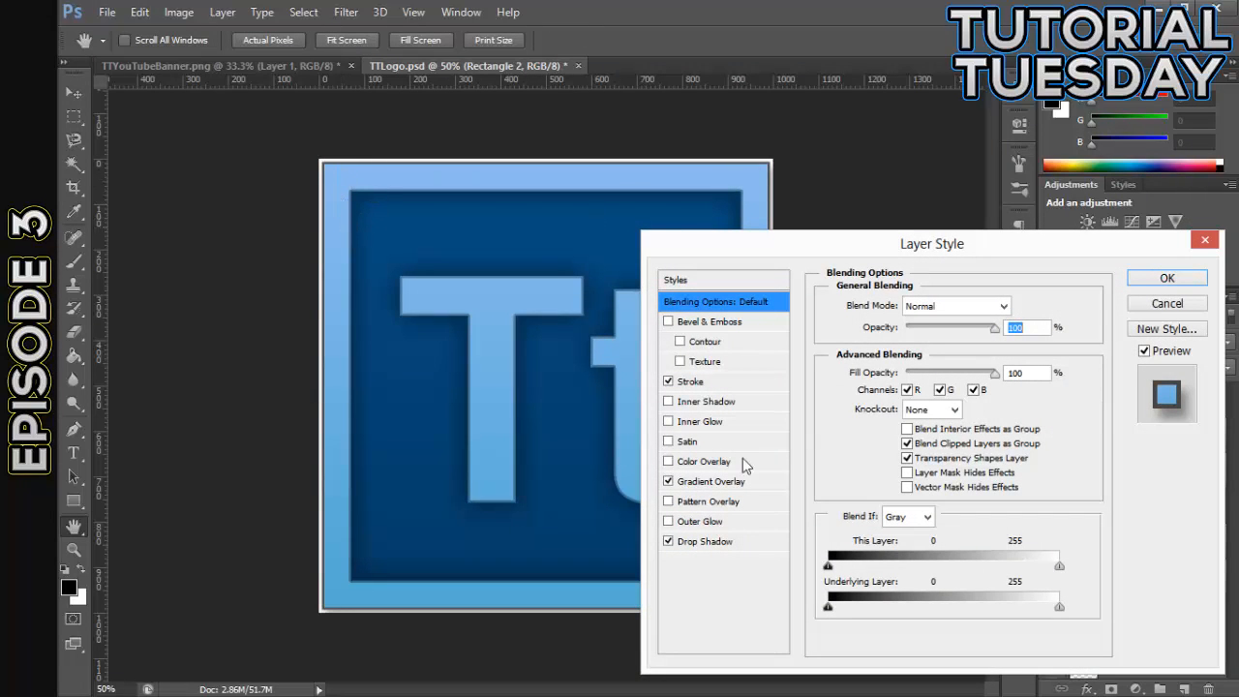
click(714, 481)
click(954, 356)
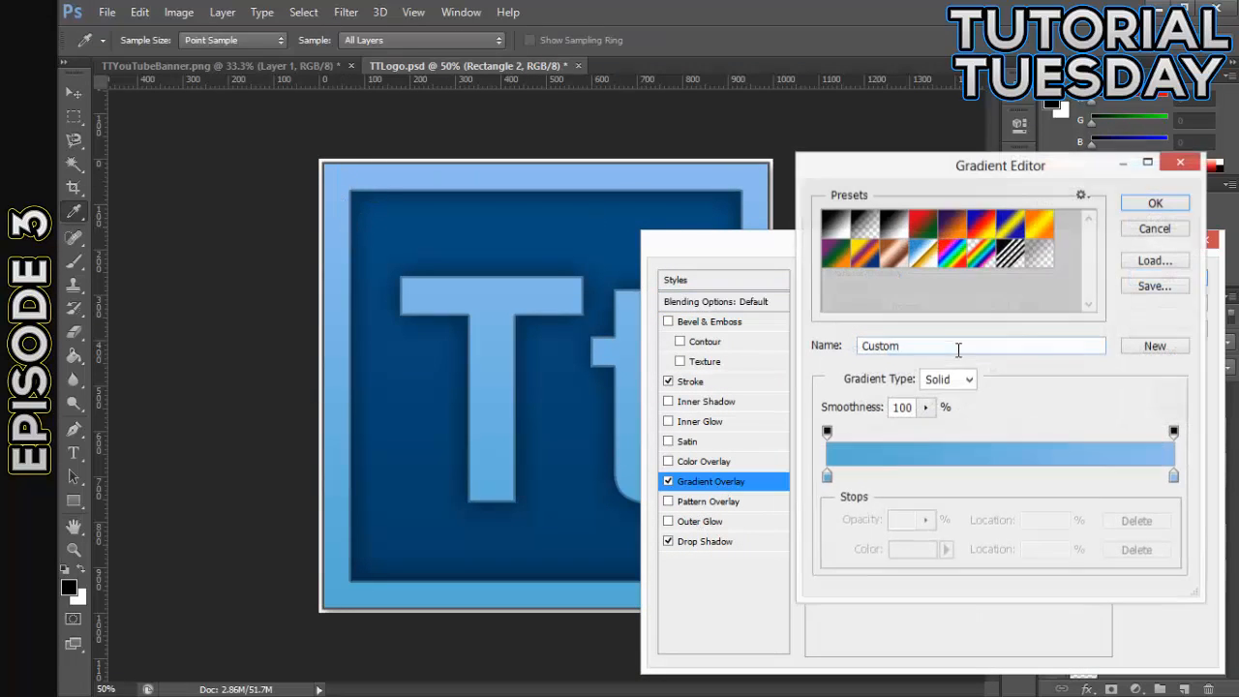
double_click(827, 478)
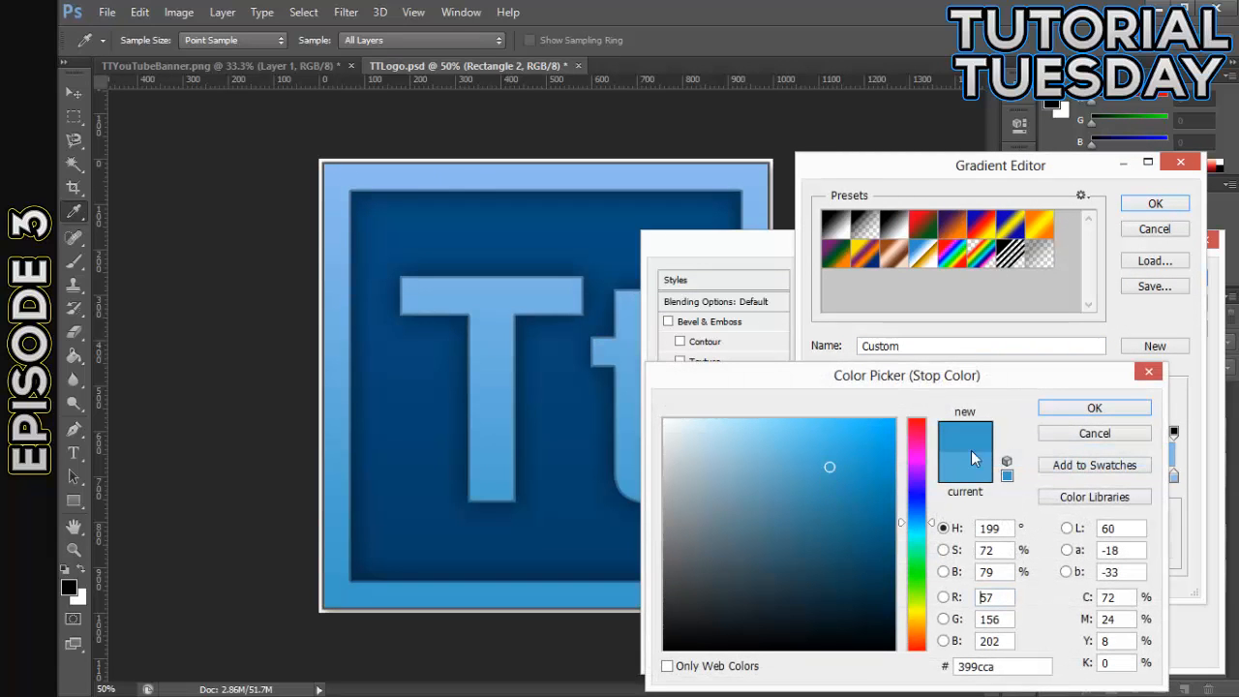
click(1059, 415)
- Try the darker blue #2f81a7 on the start color stop of Rectangle 2's gradient
click(1174, 476)
double_click(1173, 476)
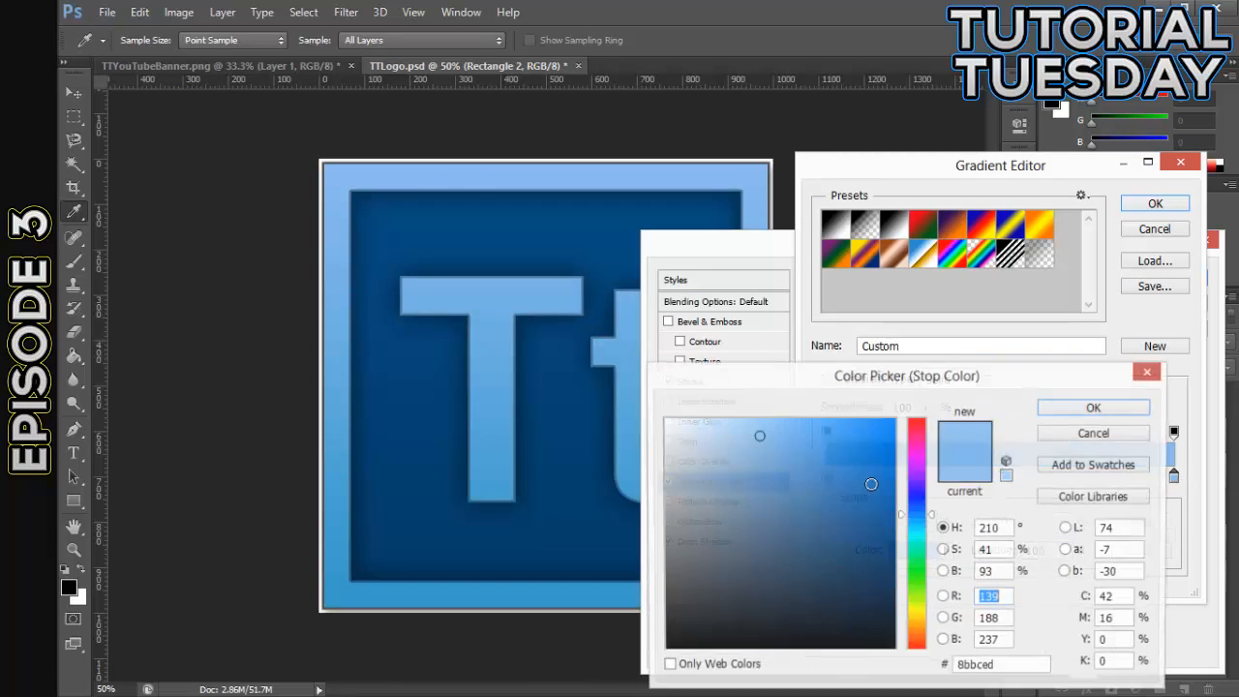
click(1095, 434)
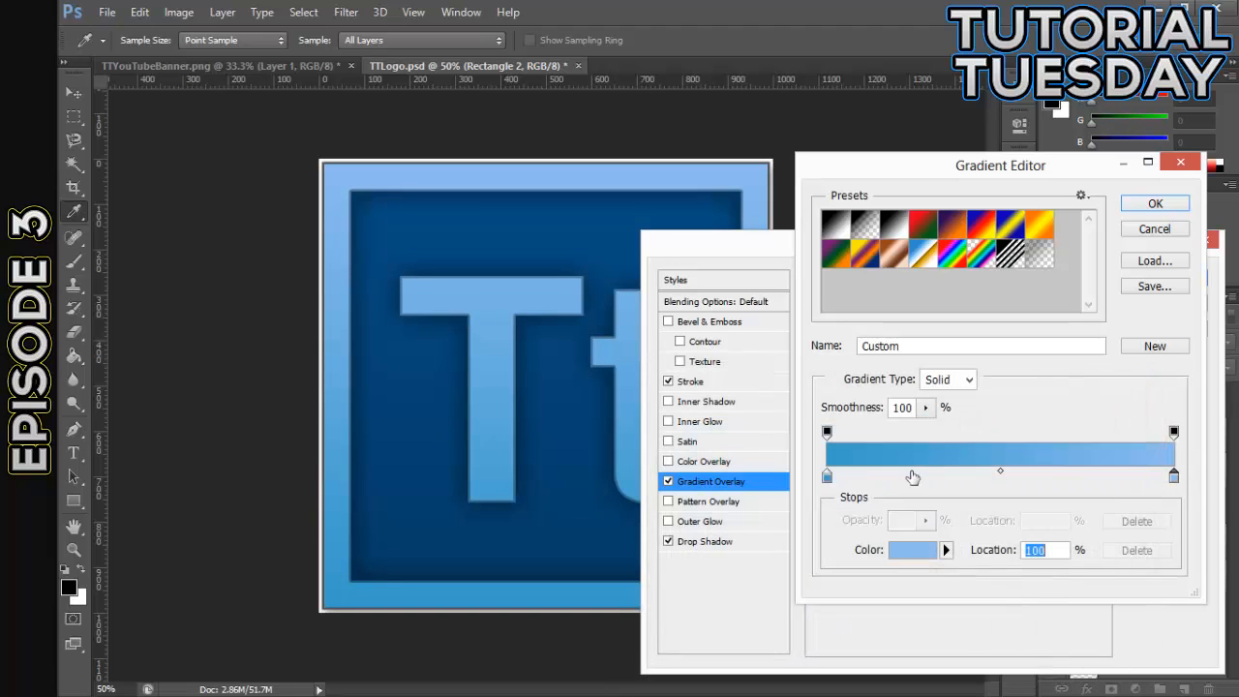
double_click(828, 477)
click(830, 504)
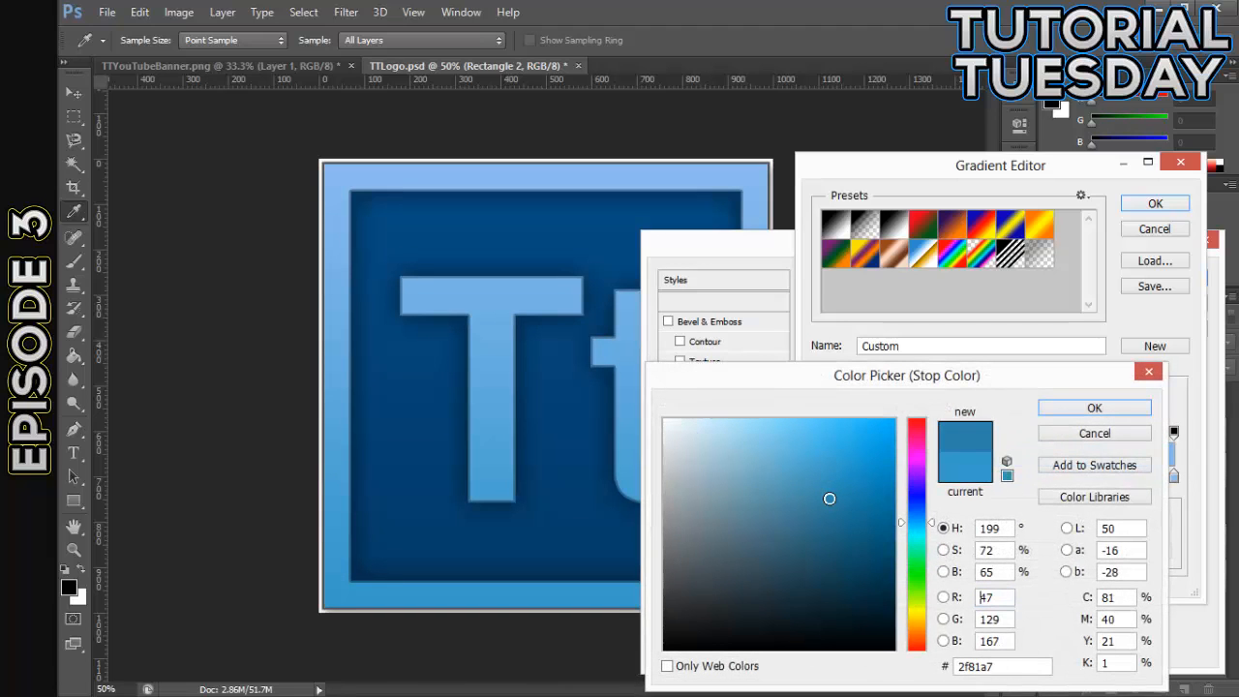
click(1092, 408)
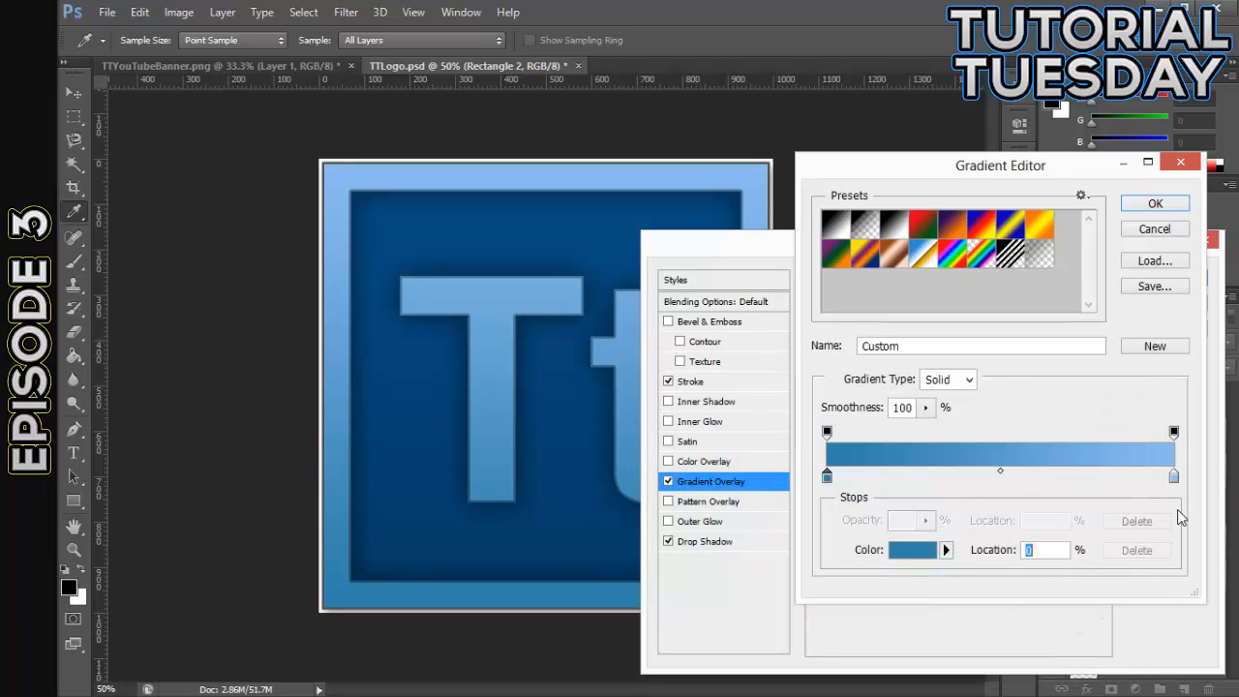
- Change the end color stop of Rectangle 2's gradient to a slightly more muted light blue
click(1174, 477)
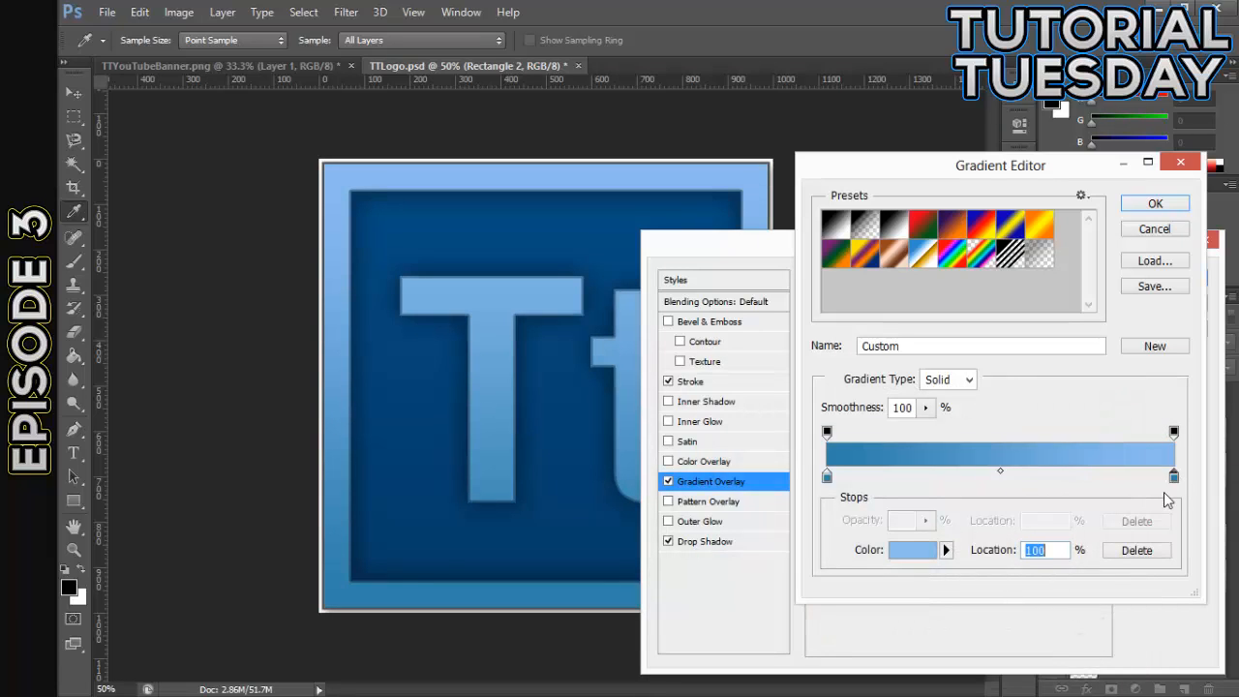
double_click(1174, 477)
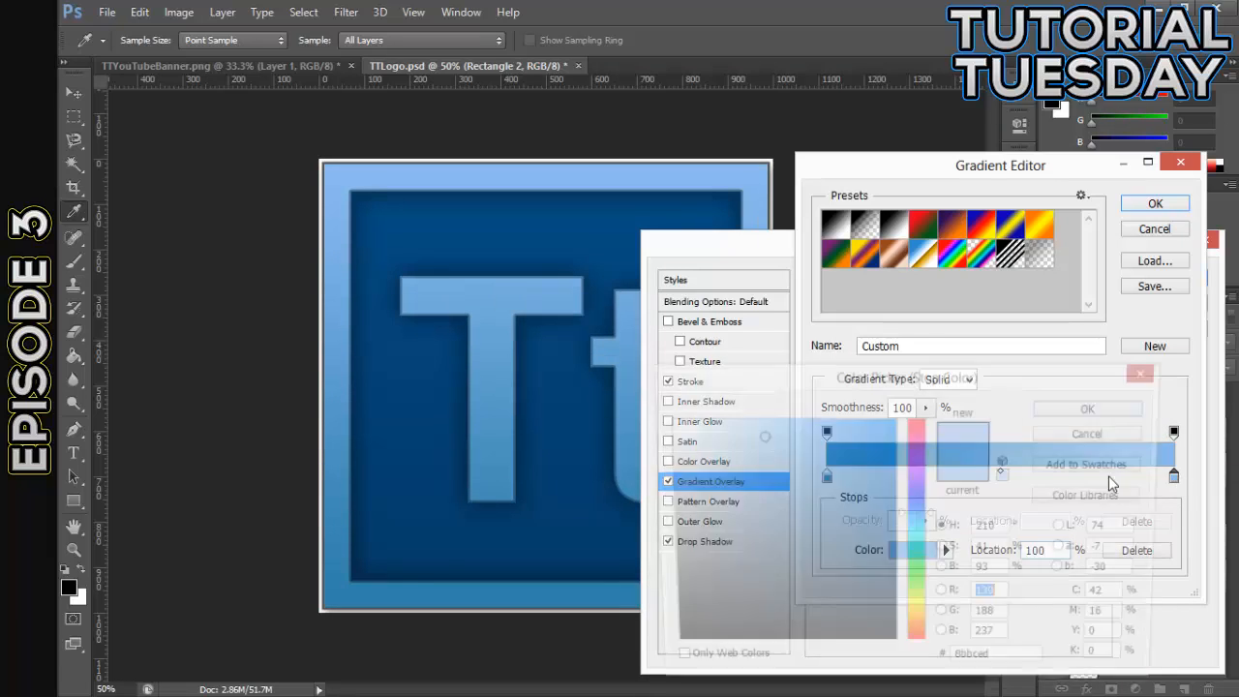
click(806, 441)
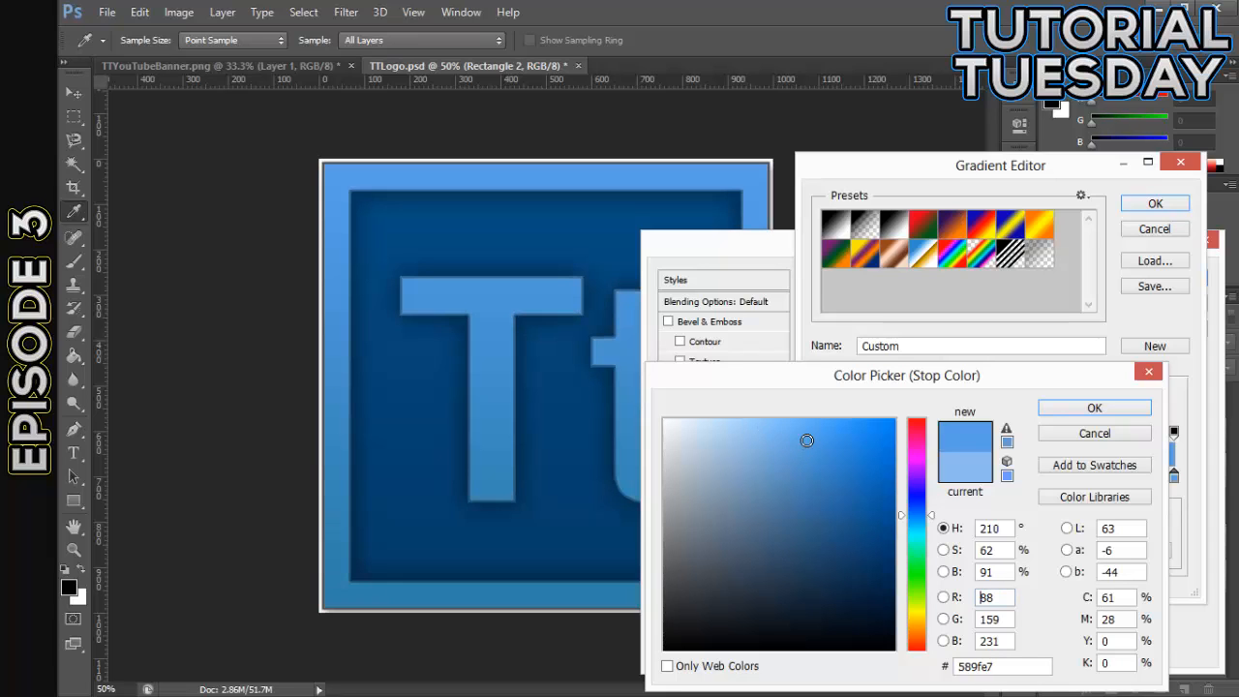
drag(786, 447, 758, 445)
click(1123, 411)
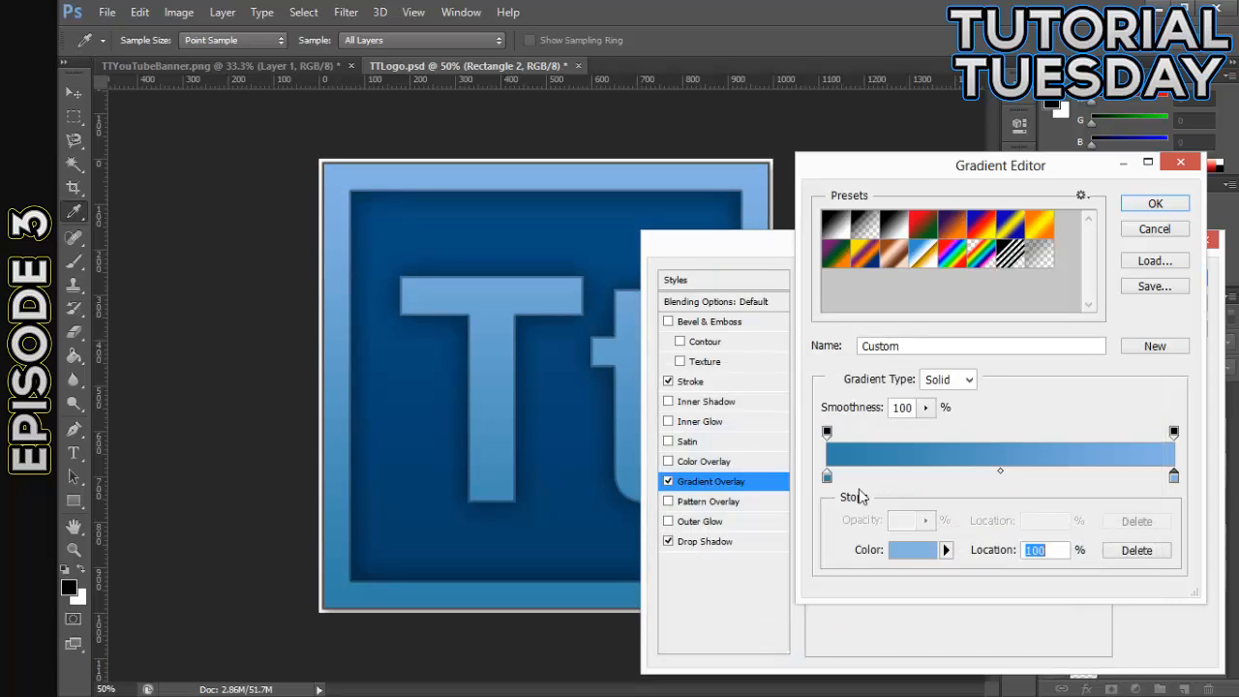
- Set the start color stop of Rectangle 2's gradient to the muted blue #6fa4bc and apply the layer style
click(826, 476)
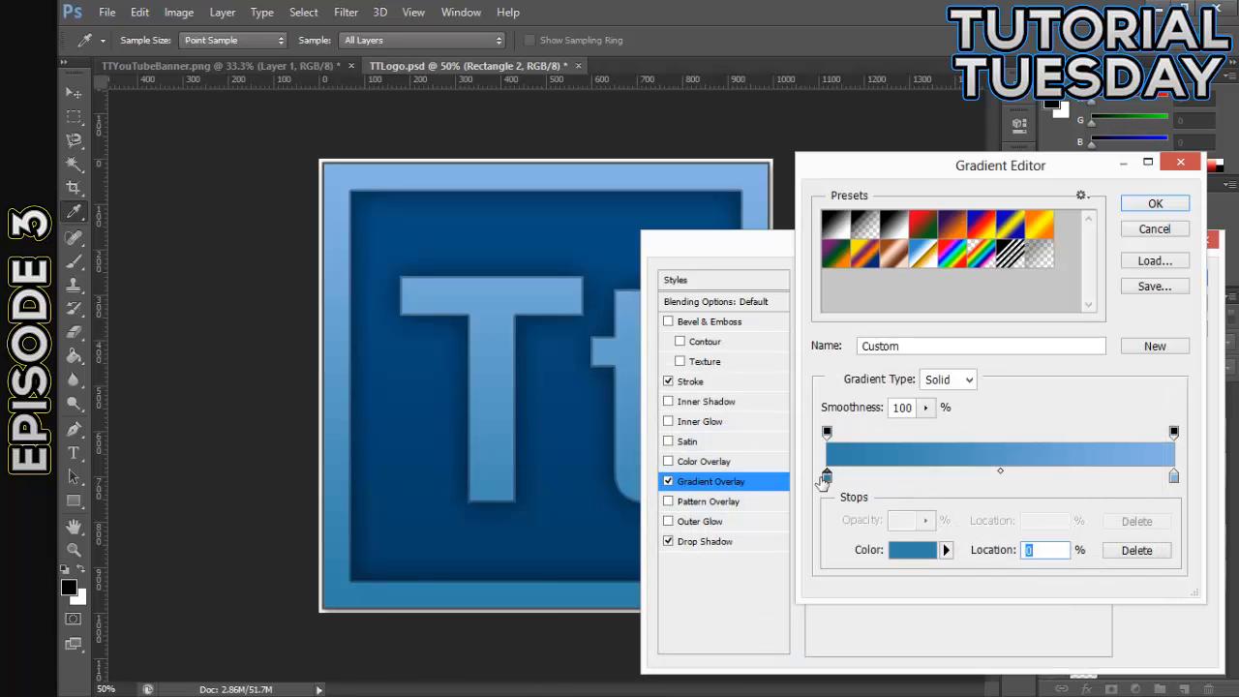
double_click(826, 476)
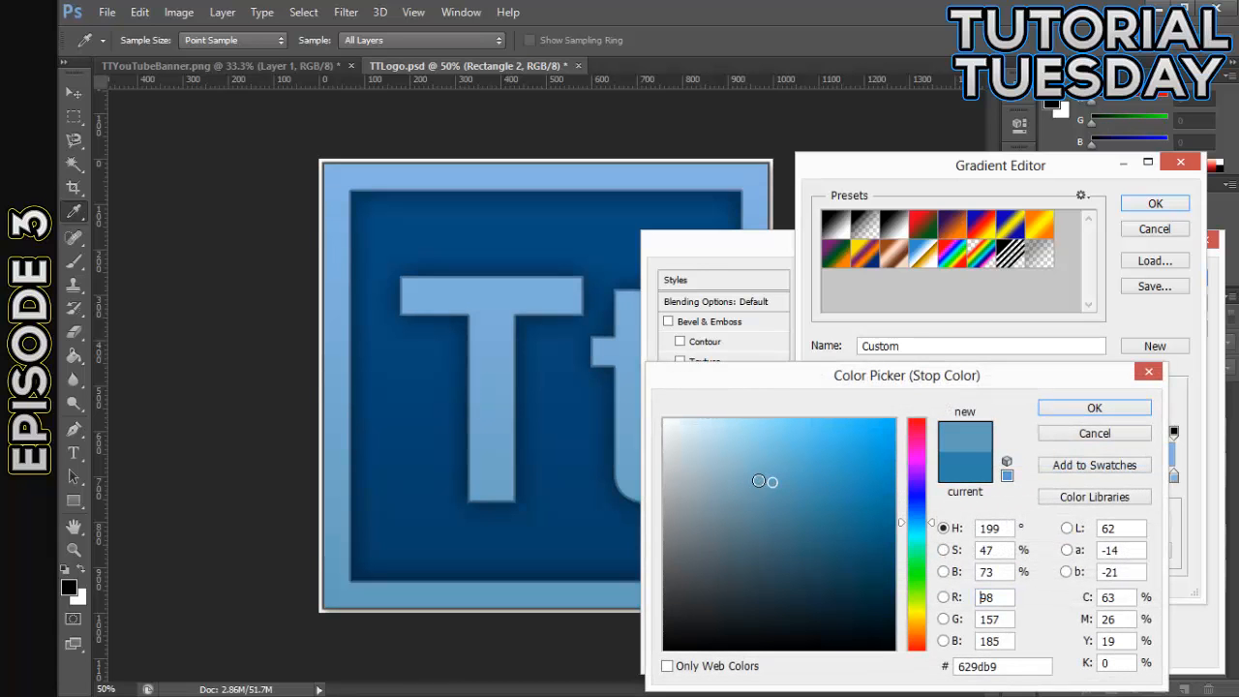
click(759, 480)
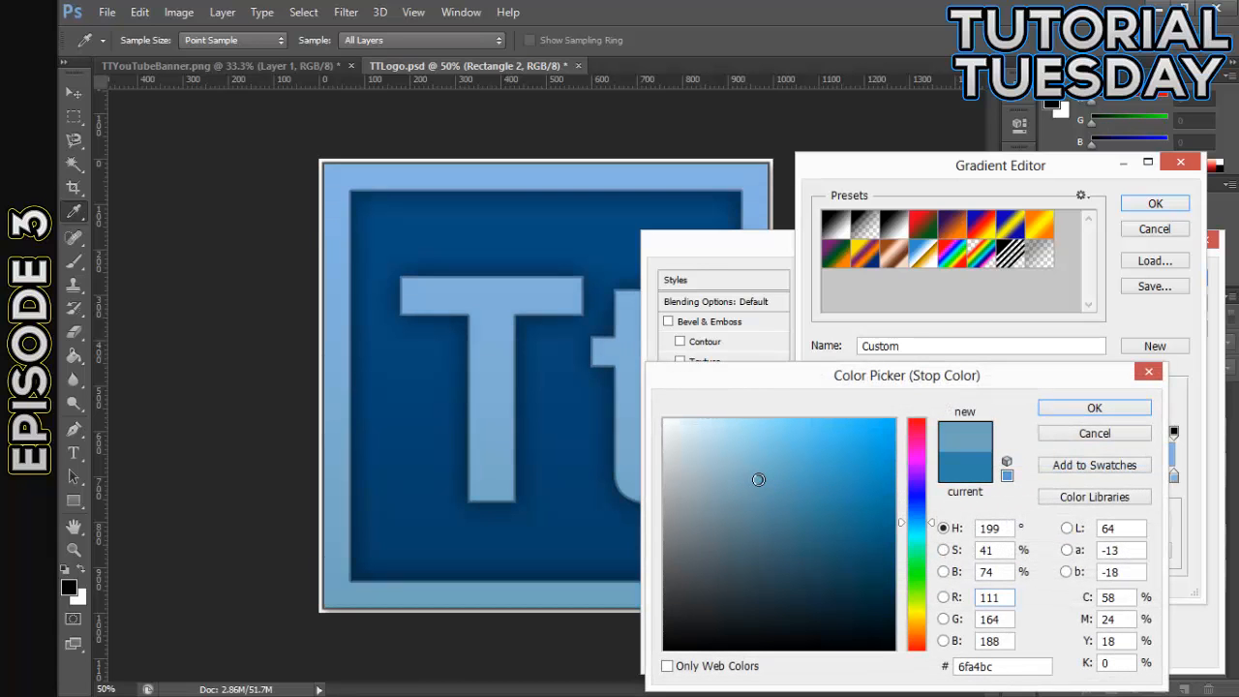
click(1072, 409)
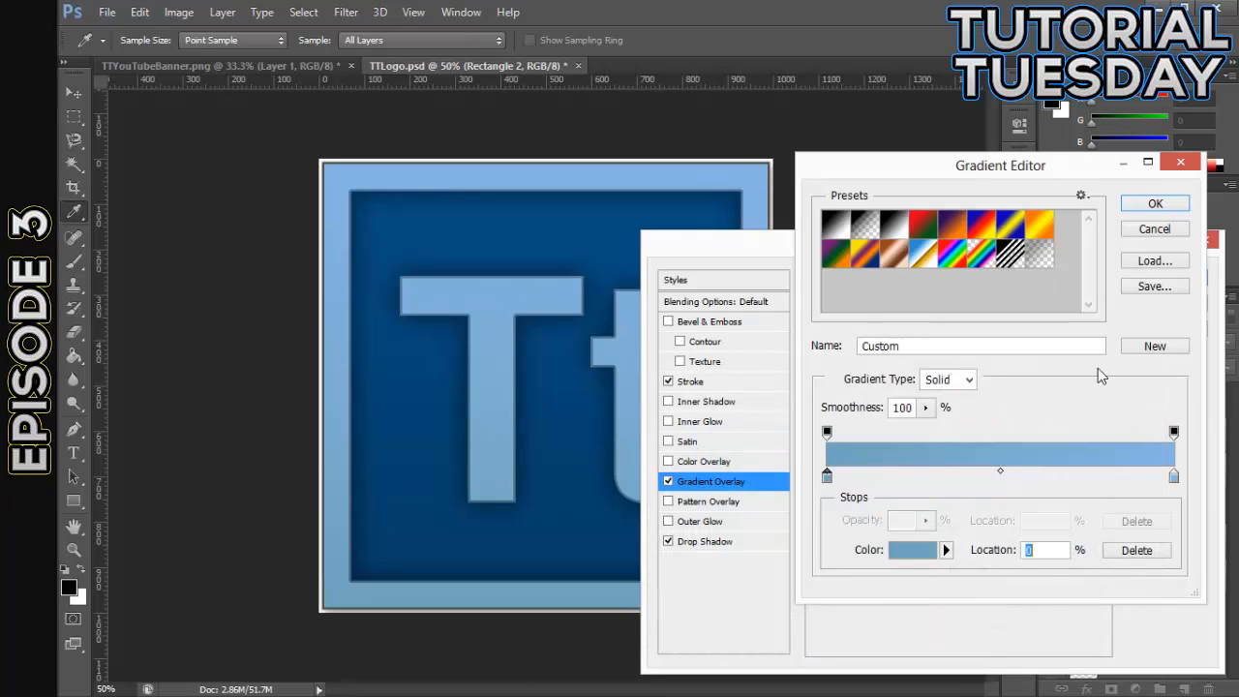
click(1155, 203)
click(1158, 284)
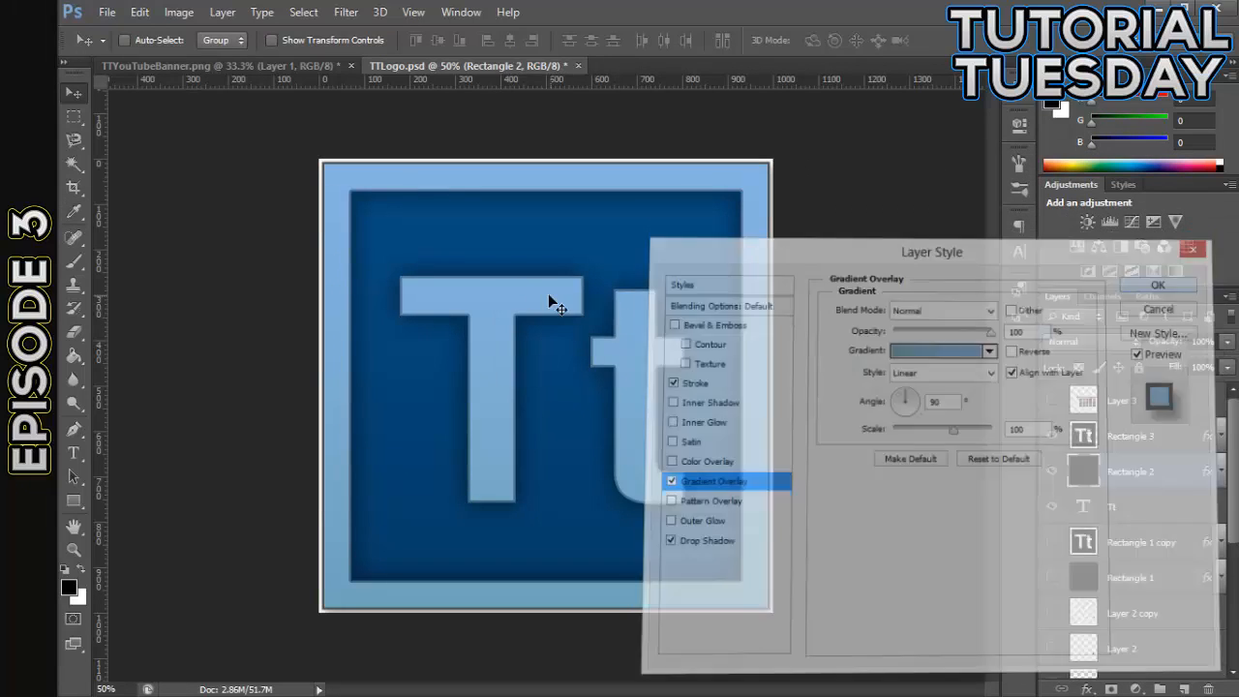
- Examine the recolored Tt logo at smaller and larger zoom levels to judge the gradient and strokes
key(ctrl+minus)
key(ctrl+minus)
key(ctrl+plus)
key(ctrl+plus)
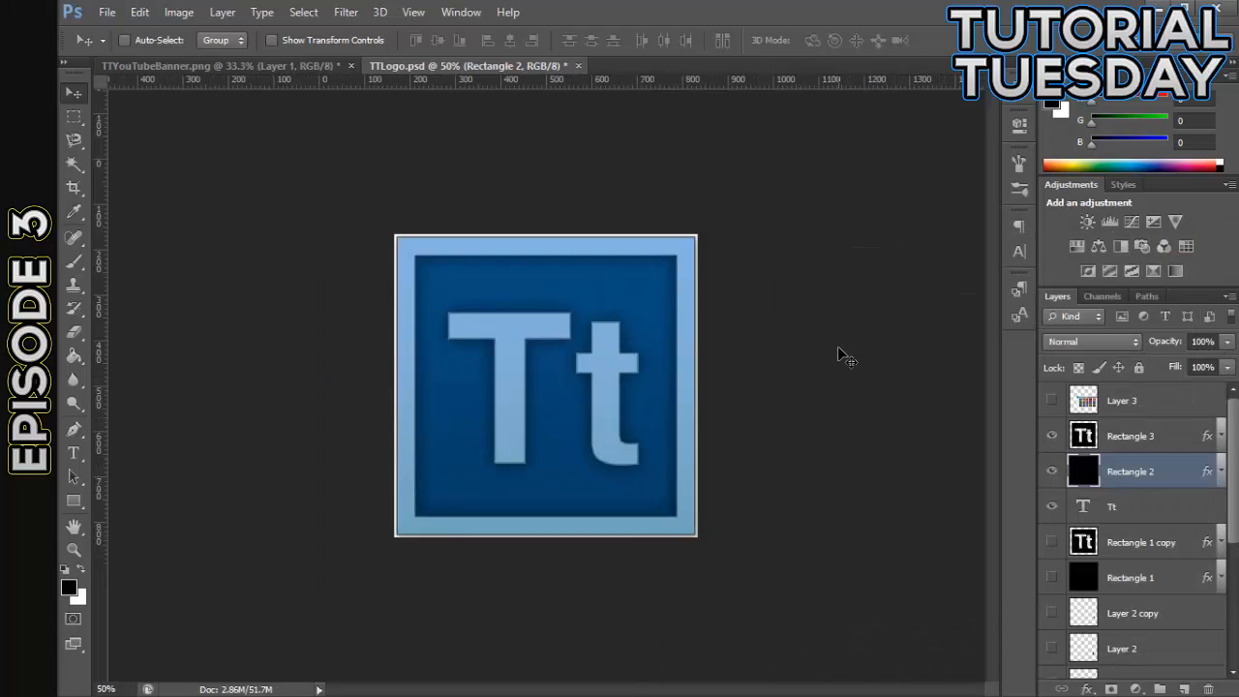
key(ctrl+minus)
key(ctrl+minus)
key(ctrl+plus)
key(ctrl+plus)
key(ctrl+plus)
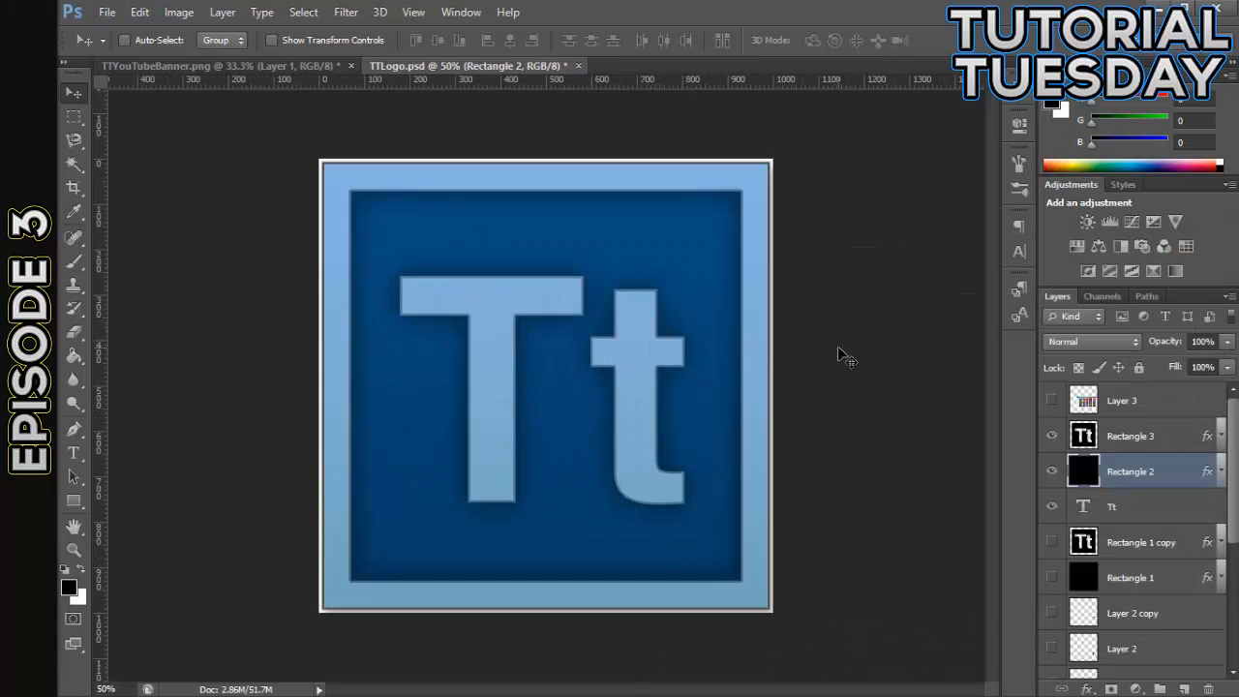
key(ctrl+plus)
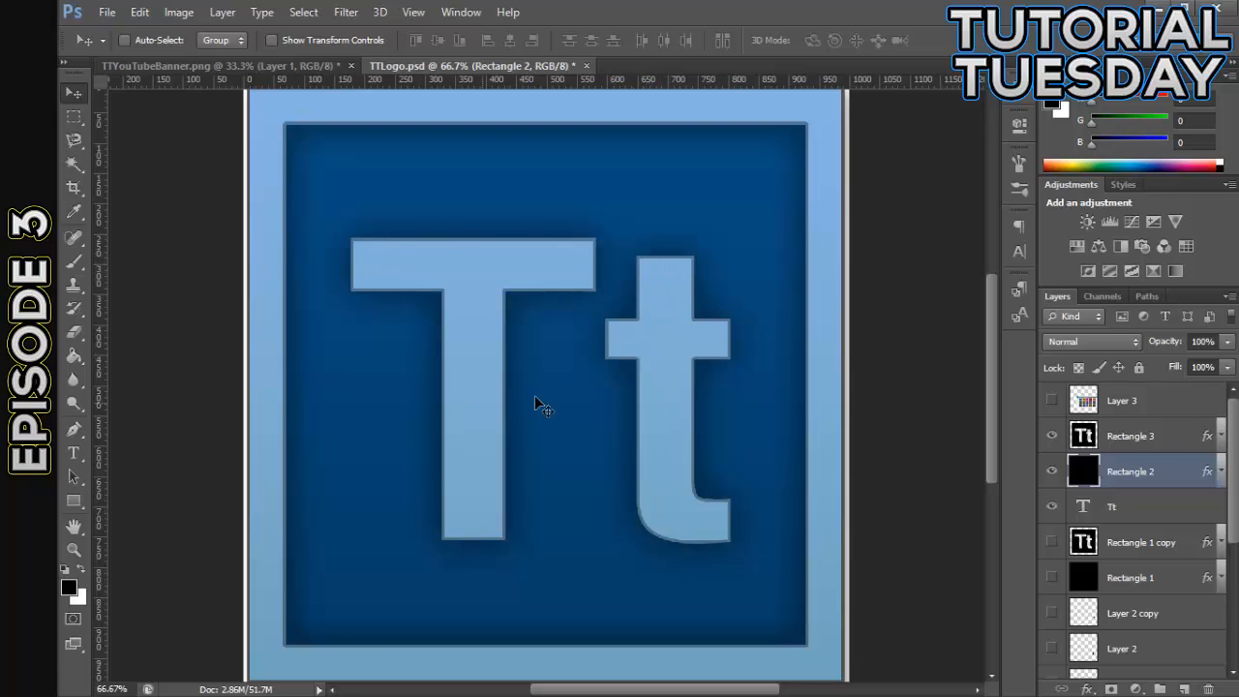
- Move the Tt text layer up in the layer stack, placing it between Rectangle 3 and Rectangle 2
click(1137, 440)
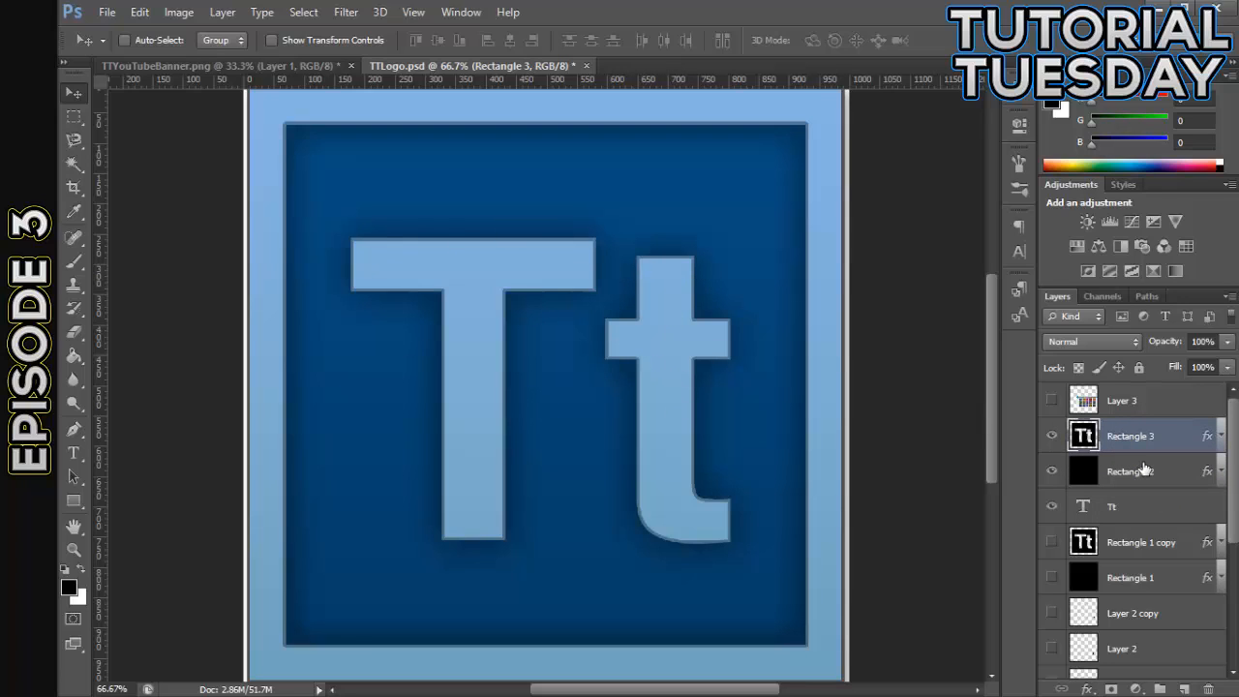
click(1144, 470)
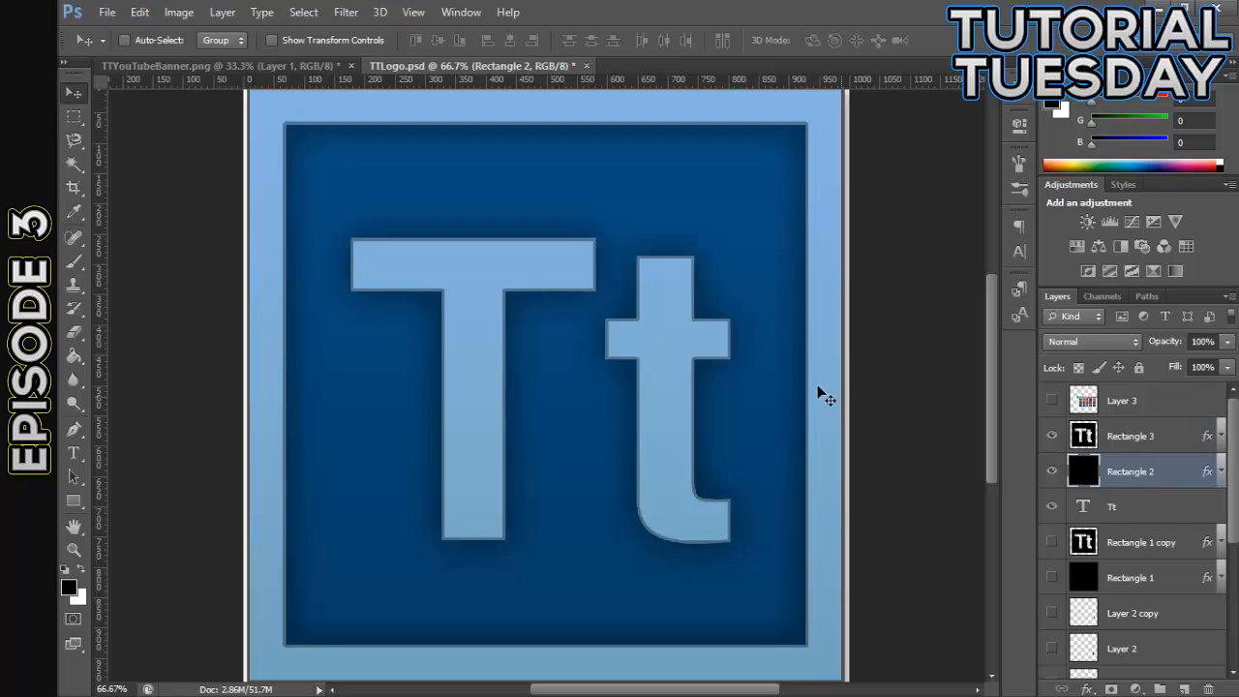
click(1132, 512)
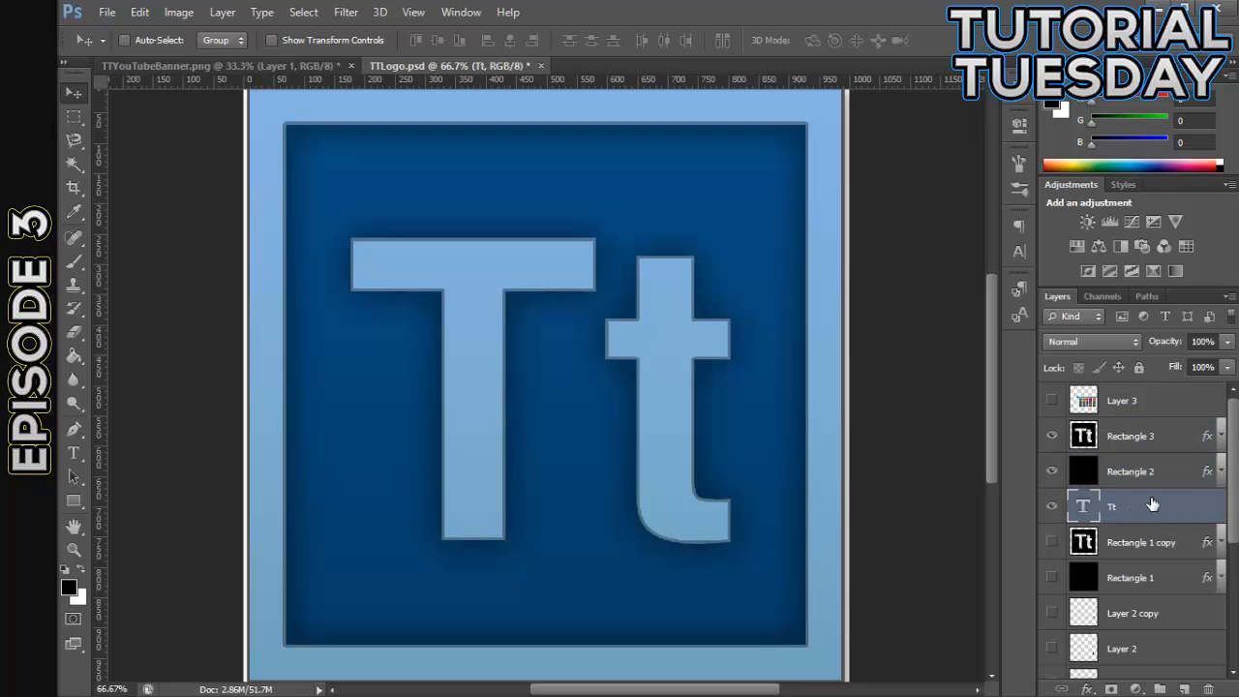
drag(1151, 505, 1138, 430)
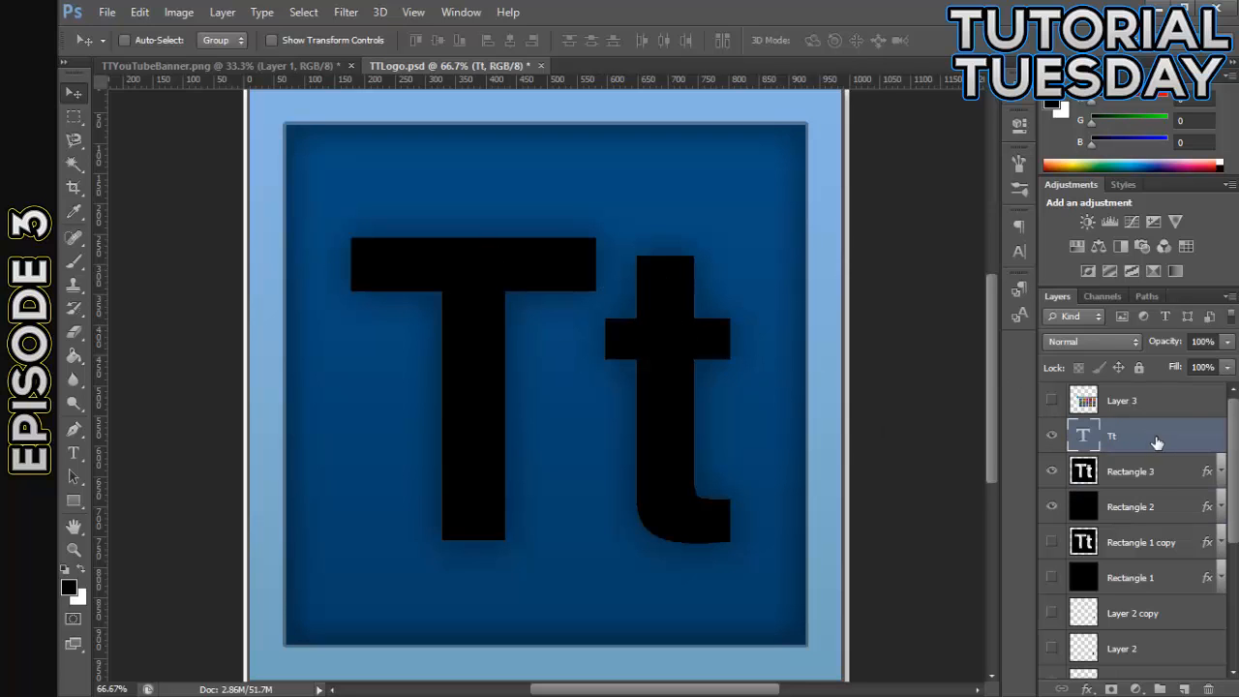
drag(1156, 442, 1160, 486)
- Copy Rectangle 2's layer style, paste it onto the Tt text layer, and collapse that layer's effects list
double_click(1132, 471)
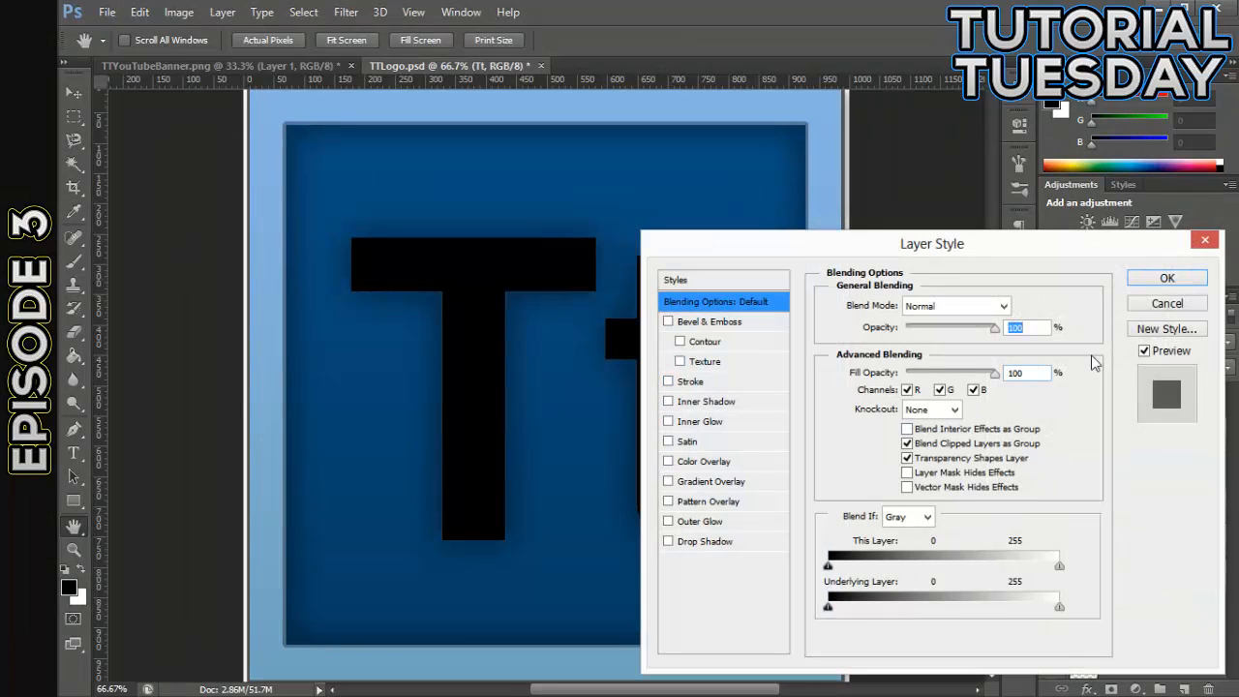
click(1167, 277)
click(1156, 510)
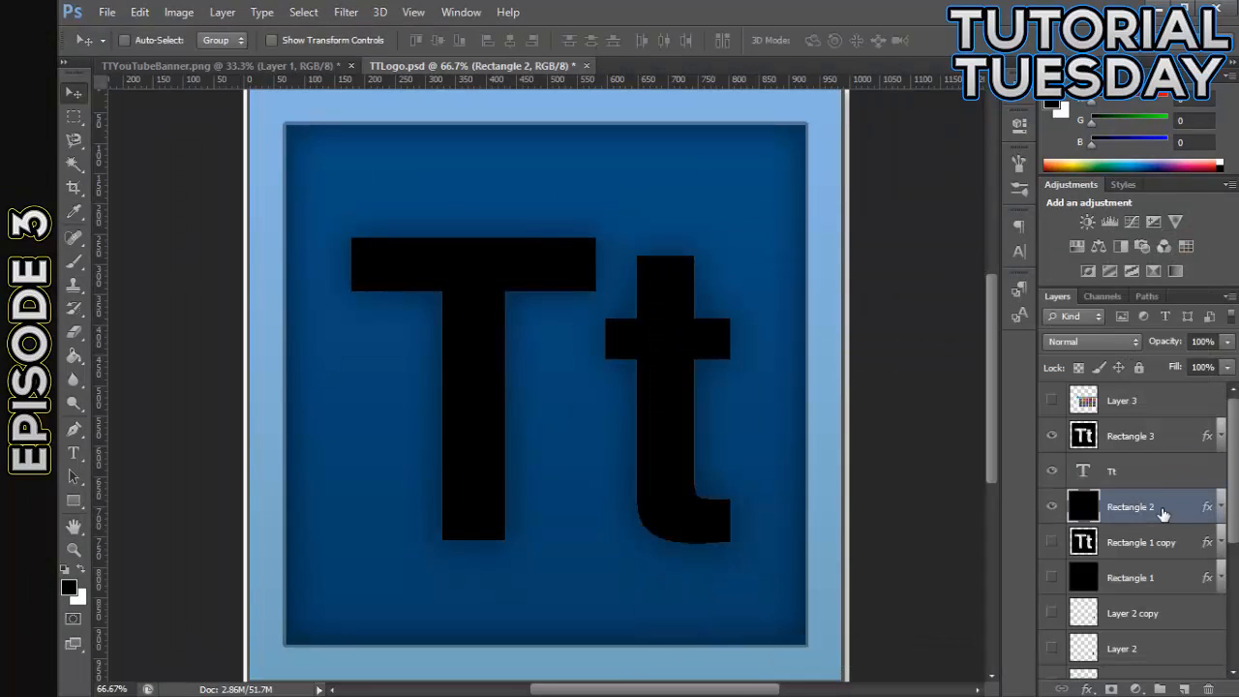
right_click(1163, 511)
click(842, 394)
right_click(1178, 464)
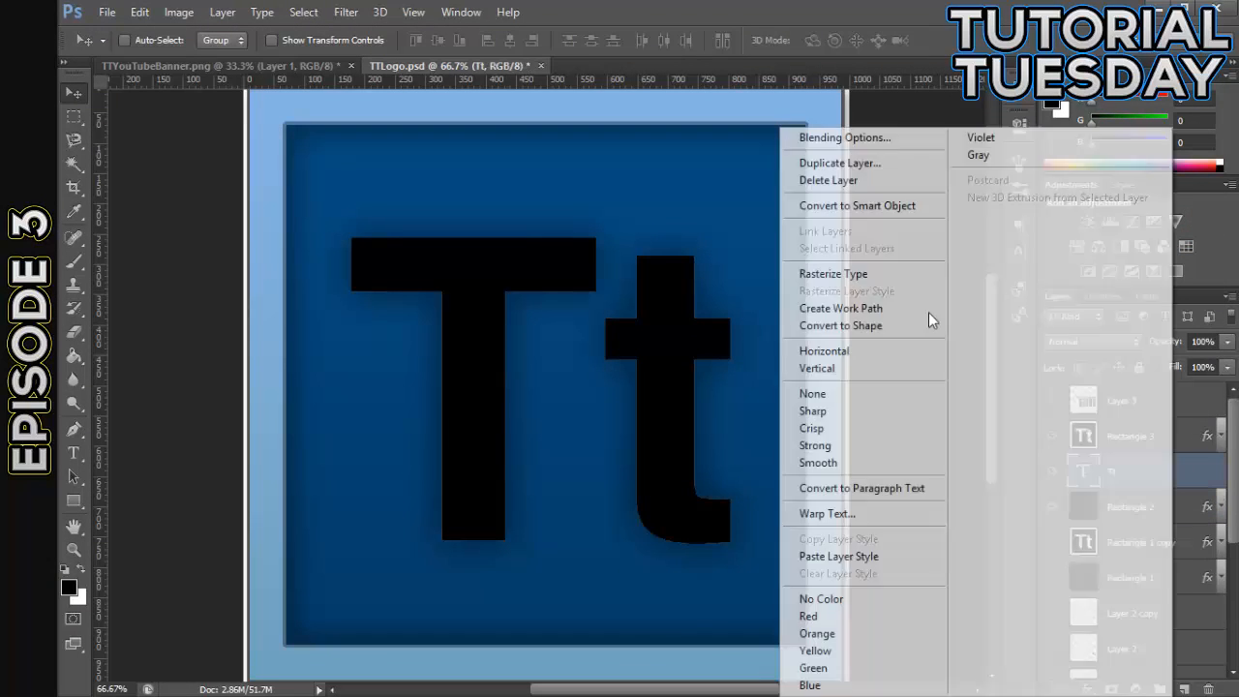
click(850, 557)
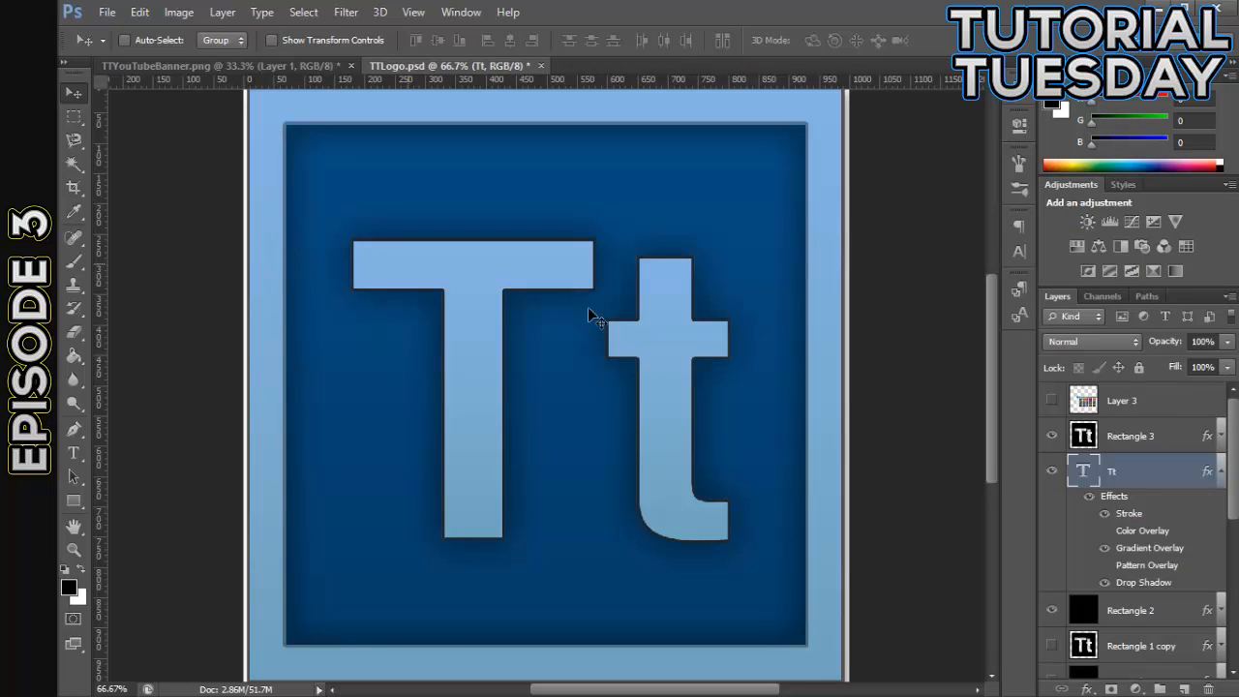
click(1221, 470)
- Disable the Stroke effect in the Tt text layer's style and display its Gradient Overlay settings, keeping that effect enabled
double_click(1163, 465)
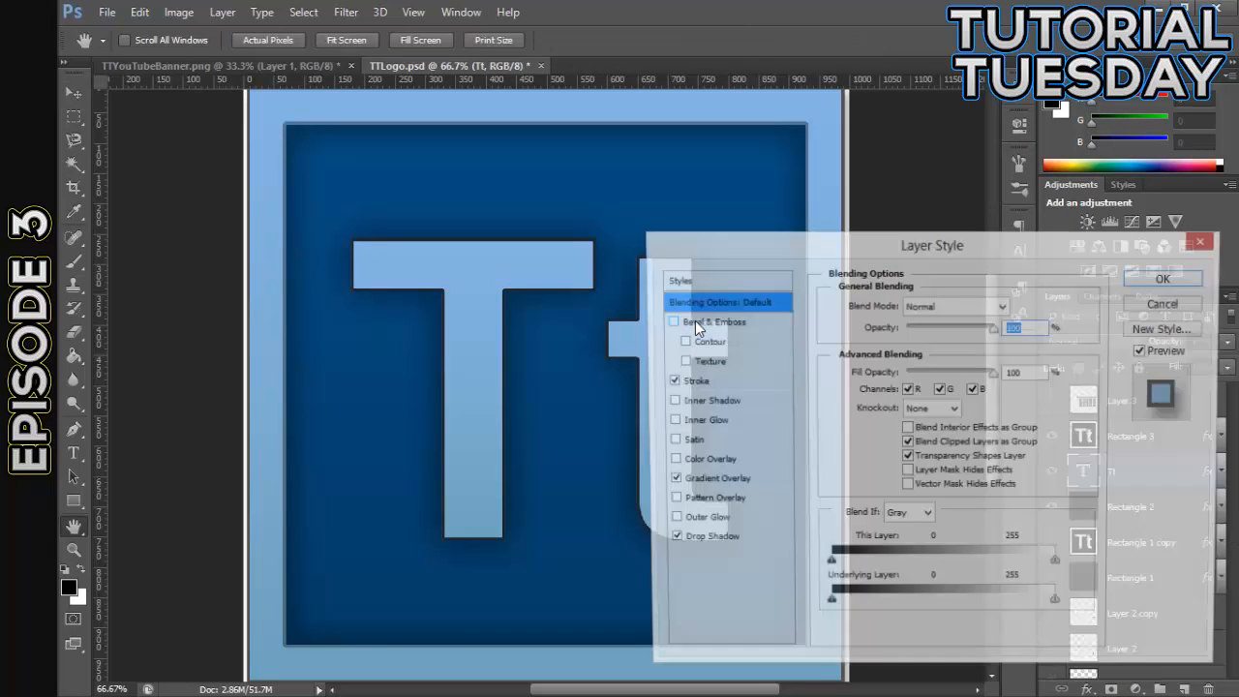
click(668, 381)
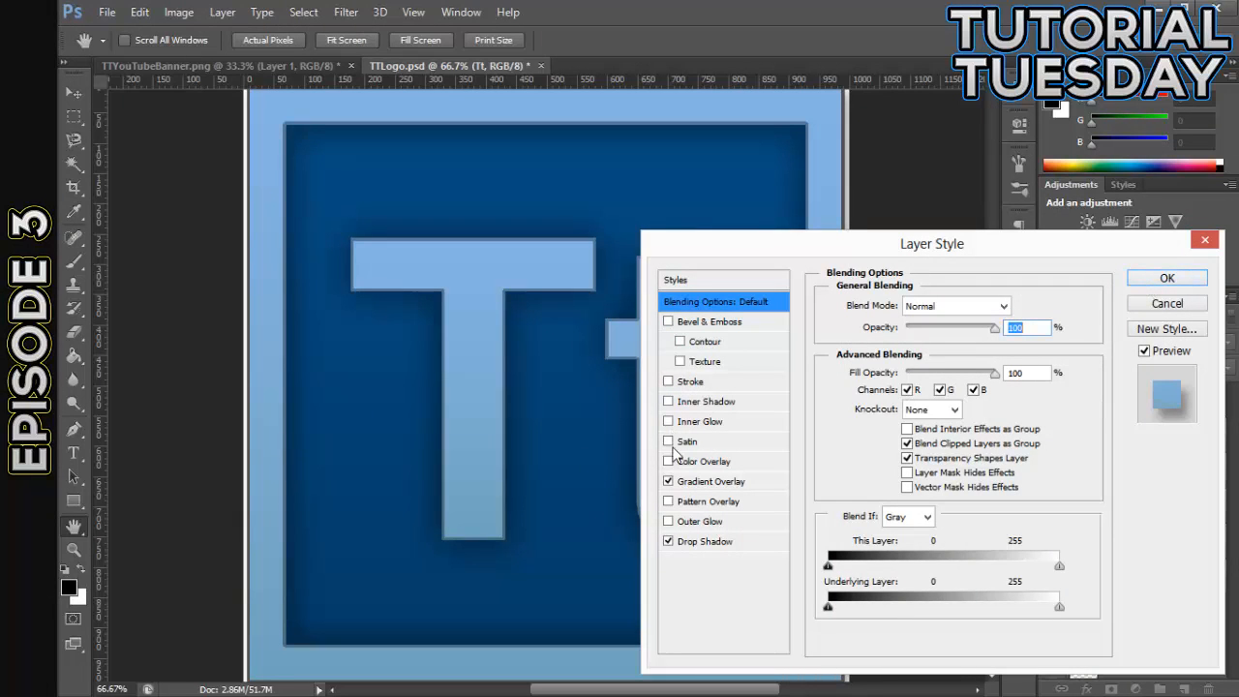
click(669, 481)
click(710, 485)
click(710, 483)
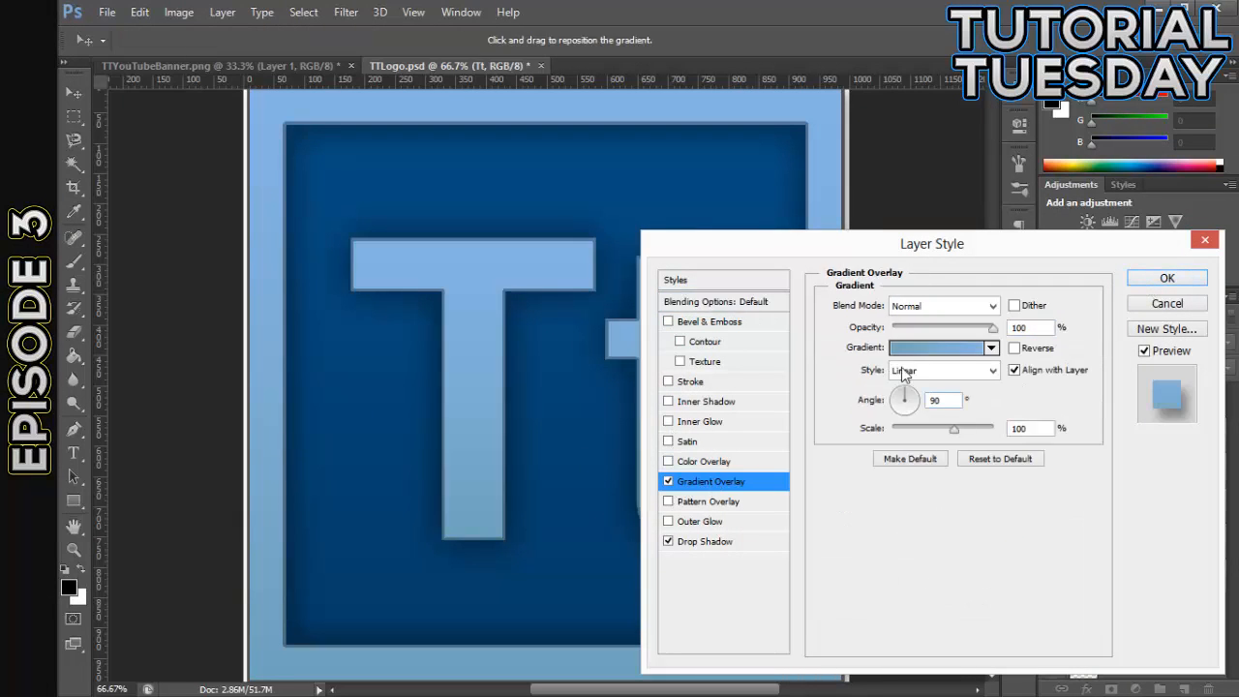
- Add an Inner Glow to the Tt text layer with Normal blend mode, dark gray #2c2c2c and 100% opacity
click(668, 422)
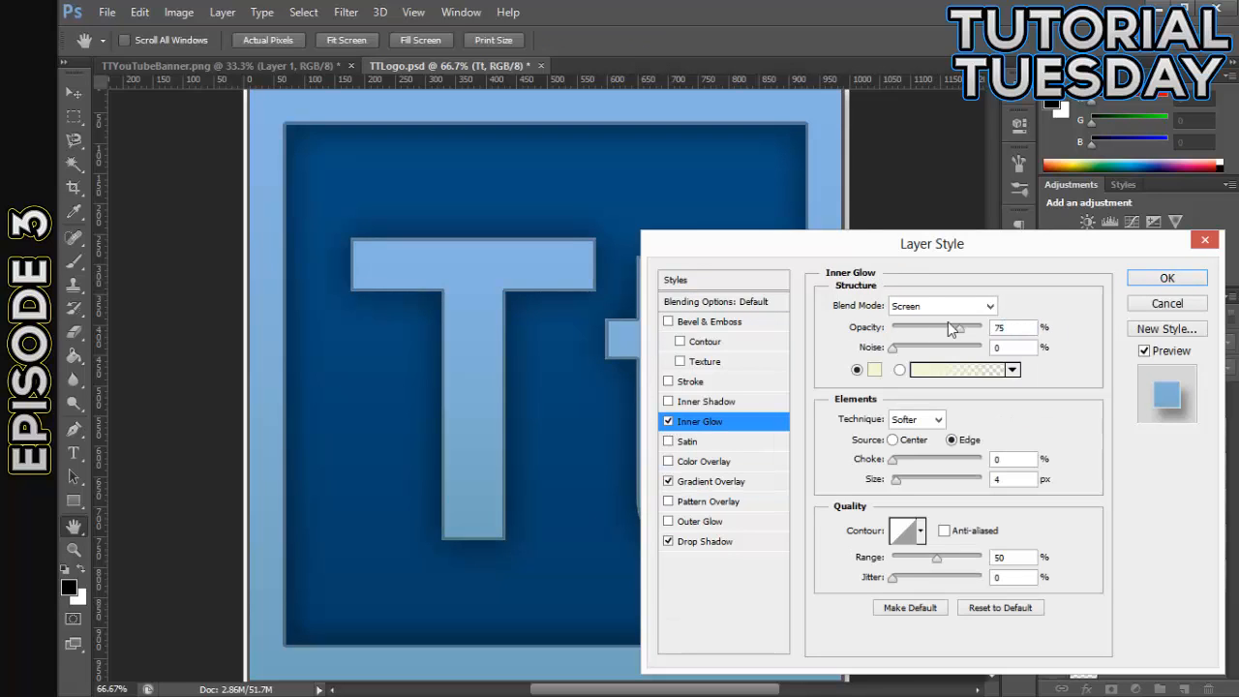
click(985, 308)
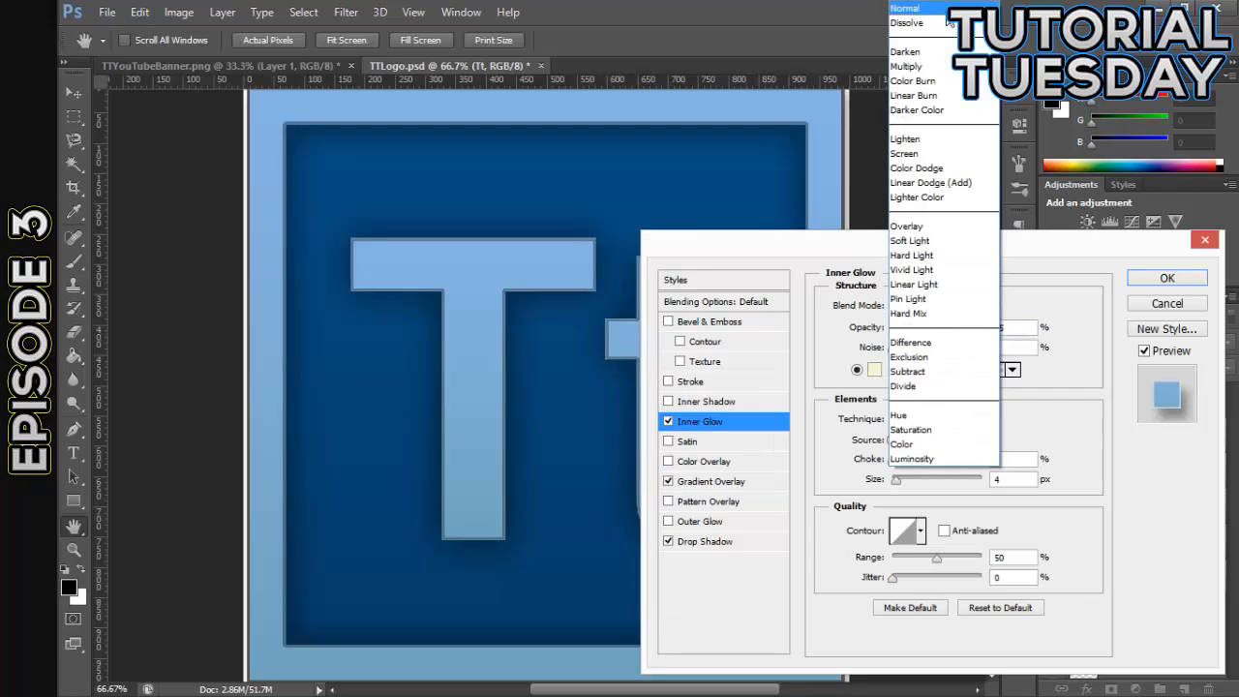
click(975, 16)
click(874, 369)
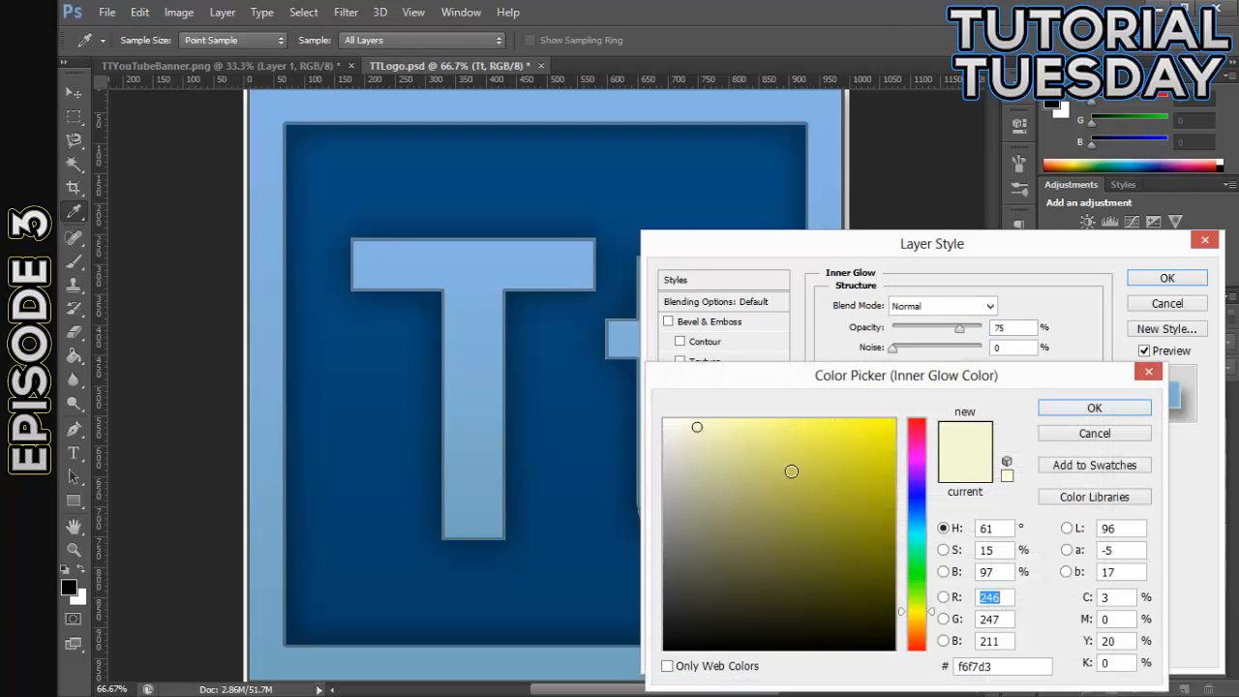
drag(793, 470, 600, 610)
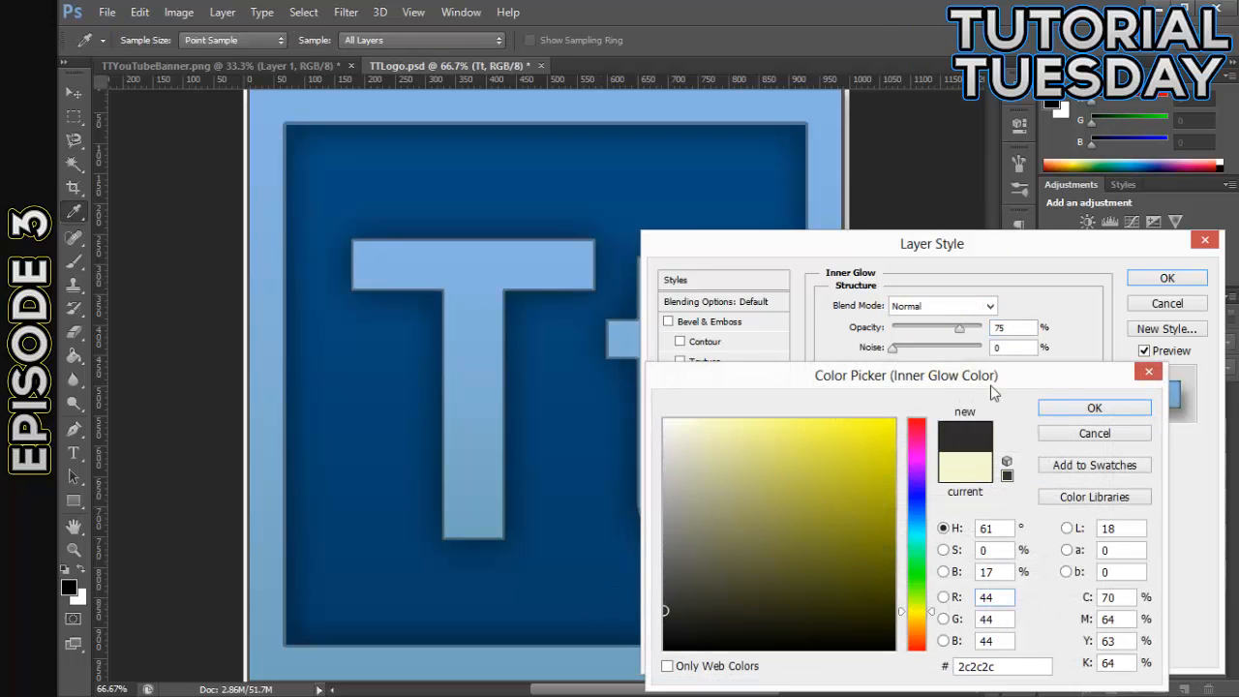
click(1091, 408)
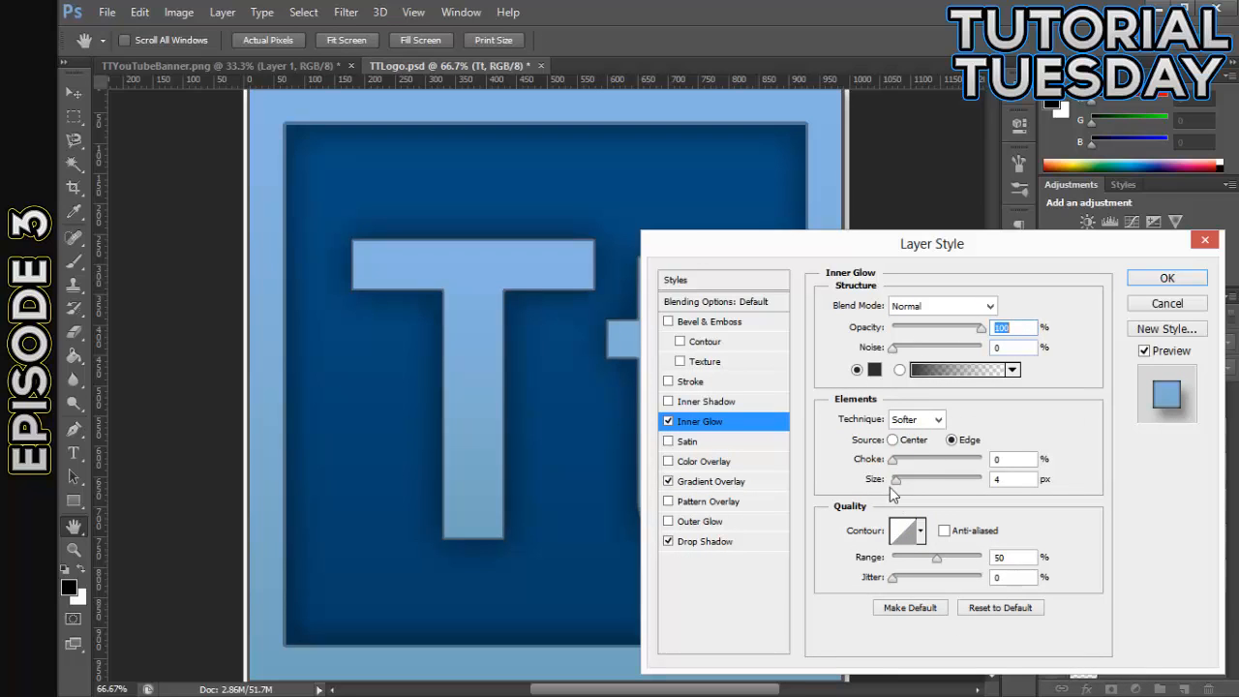
- Change the Tt layer's Inner Glow to light gray #e7e7e7 at 13% opacity and about 35 px size, and apply the style
drag(900, 481, 910, 484)
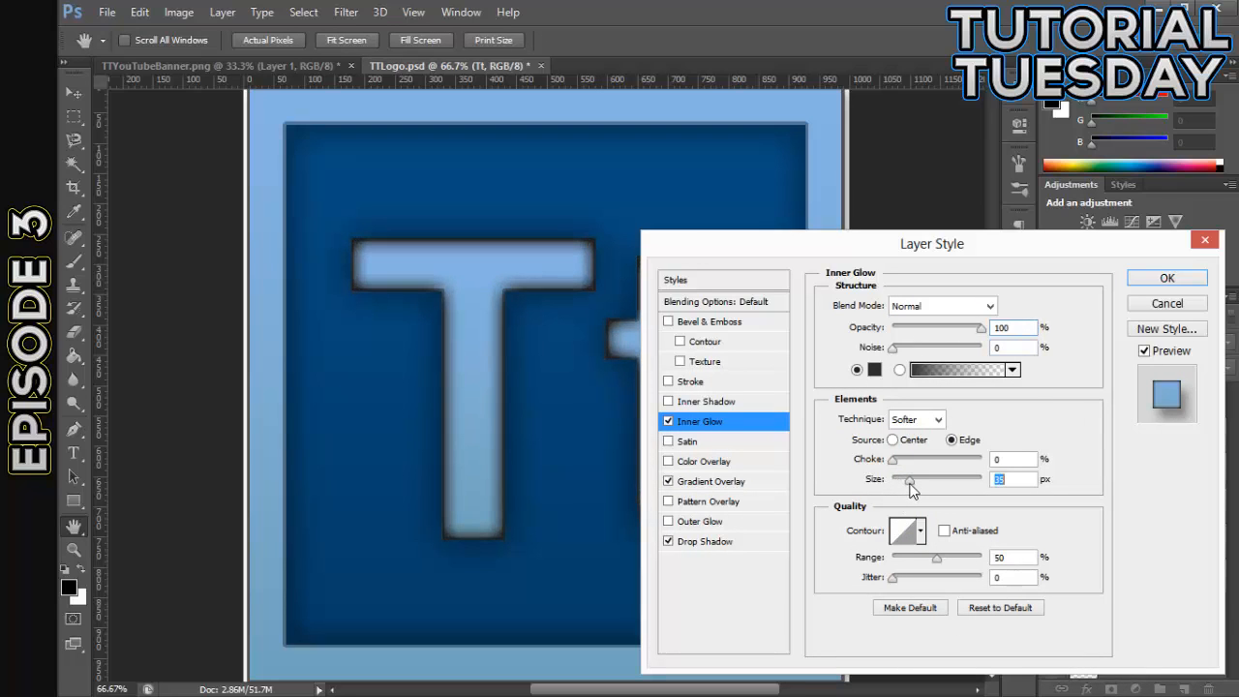
click(874, 368)
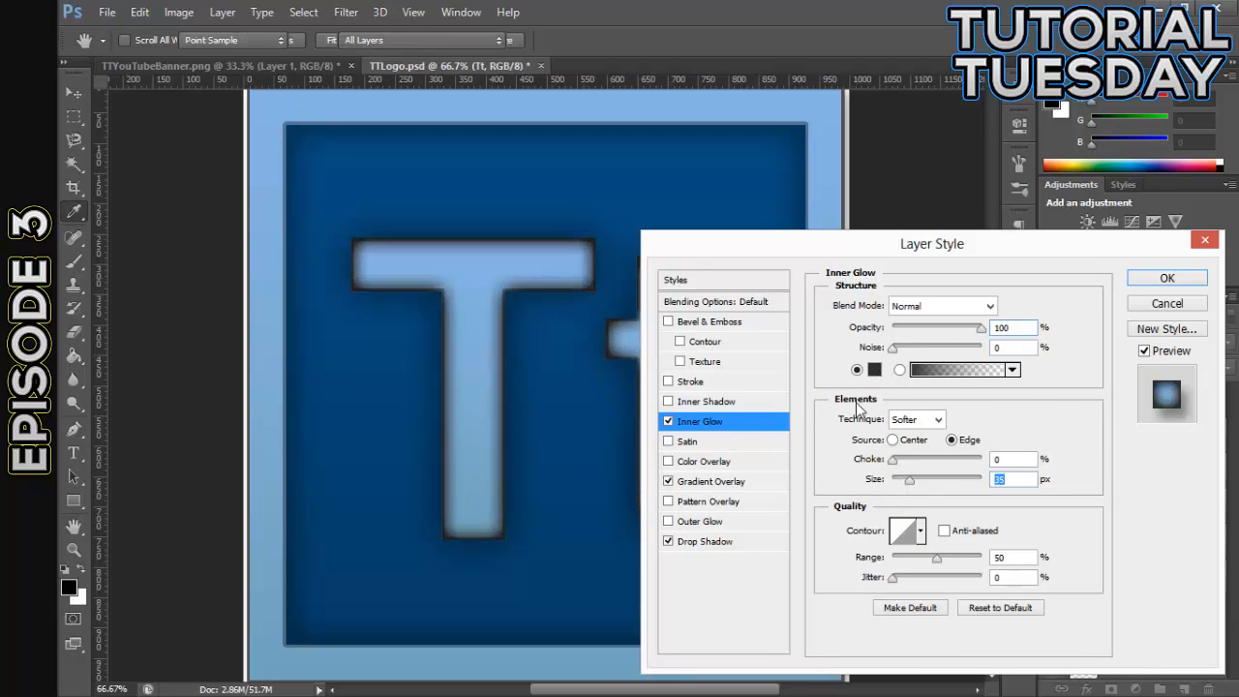
click(662, 441)
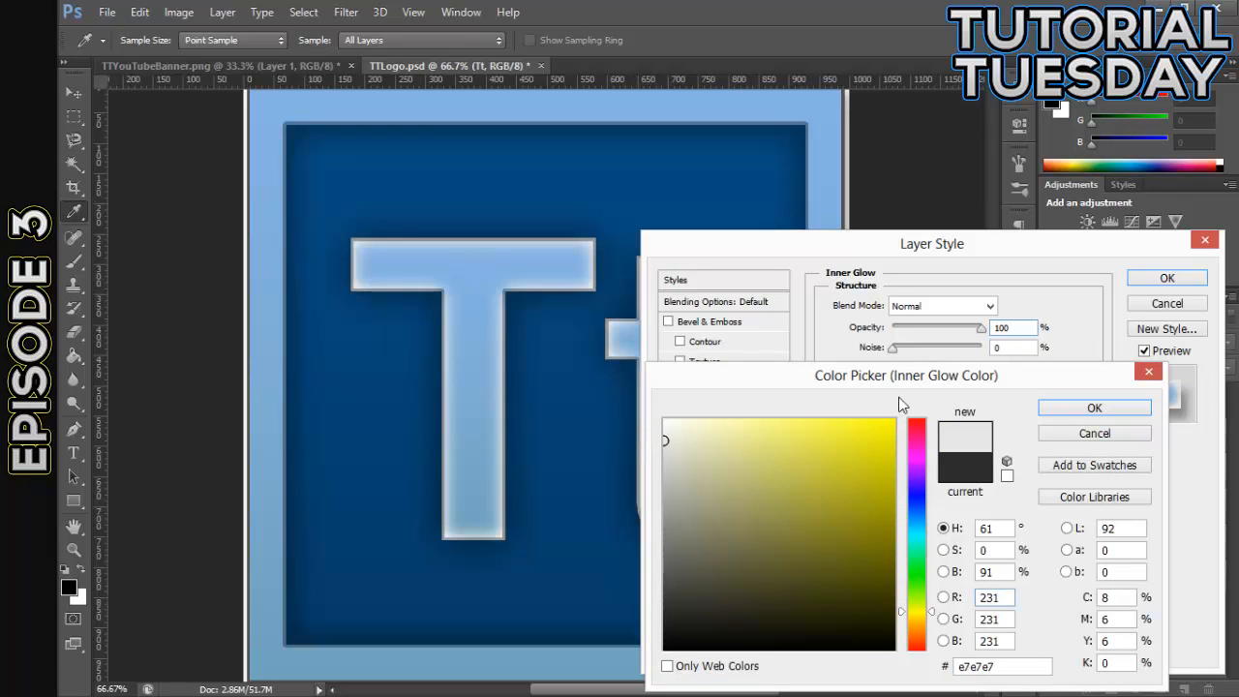
key(Return)
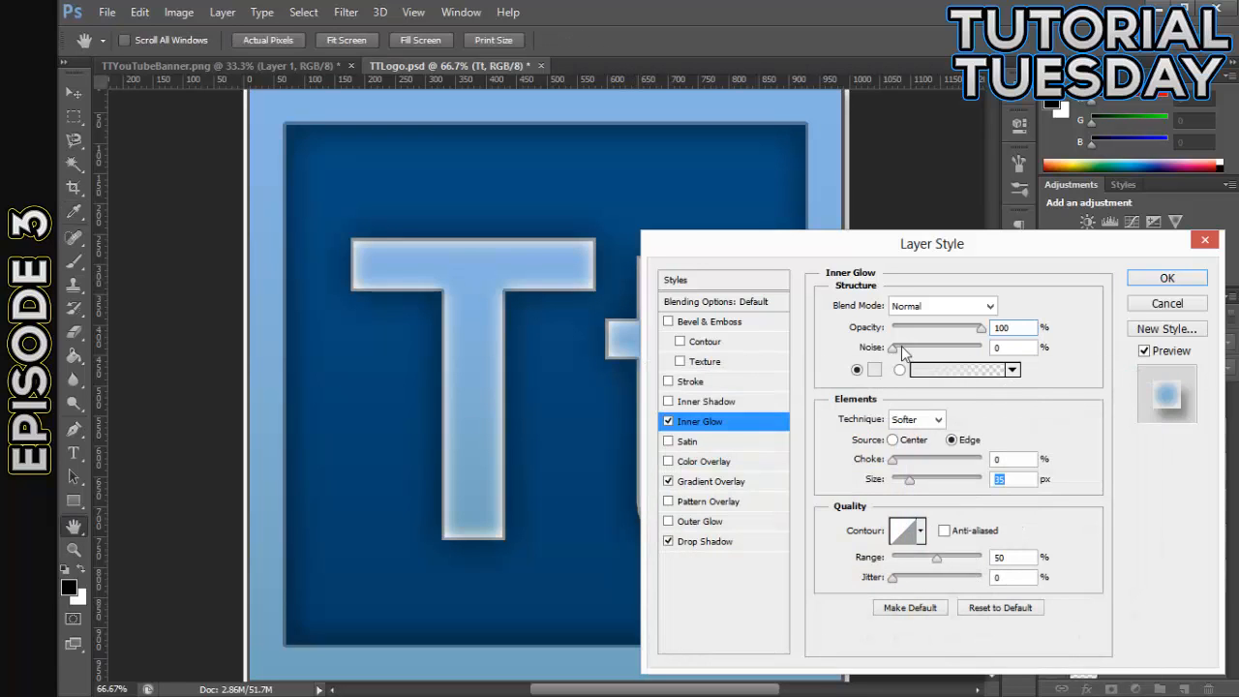
drag(979, 332, 905, 340)
drag(909, 480, 907, 481)
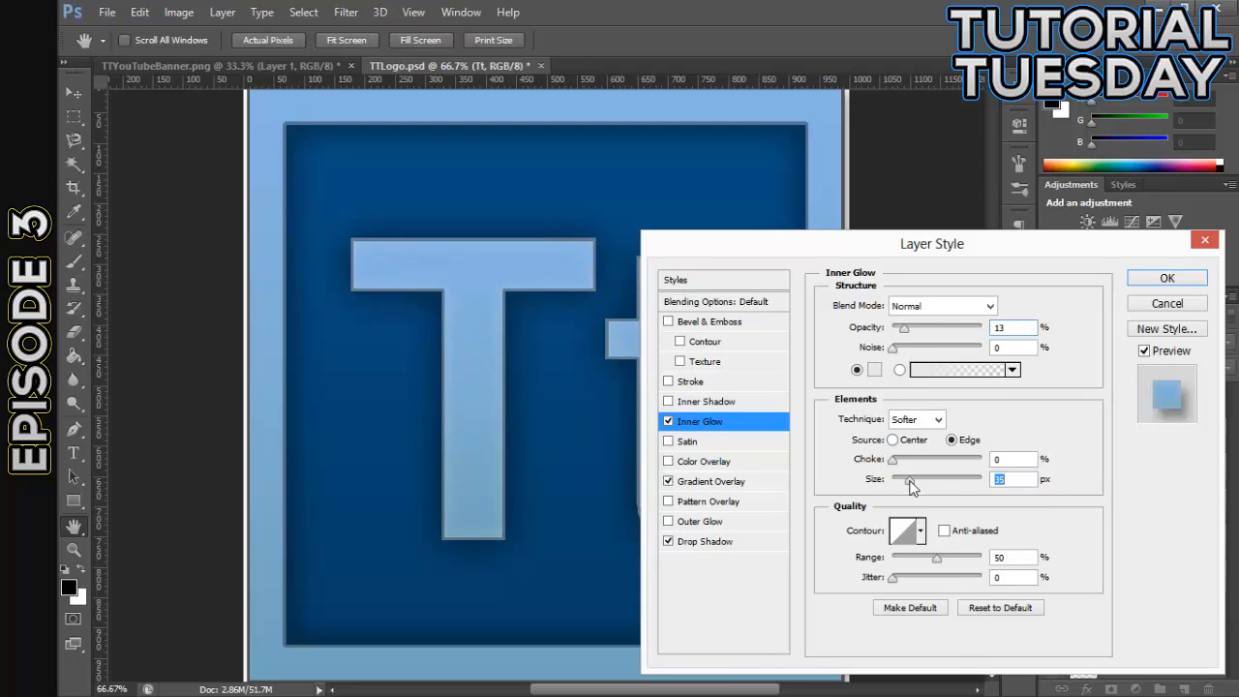
click(1147, 282)
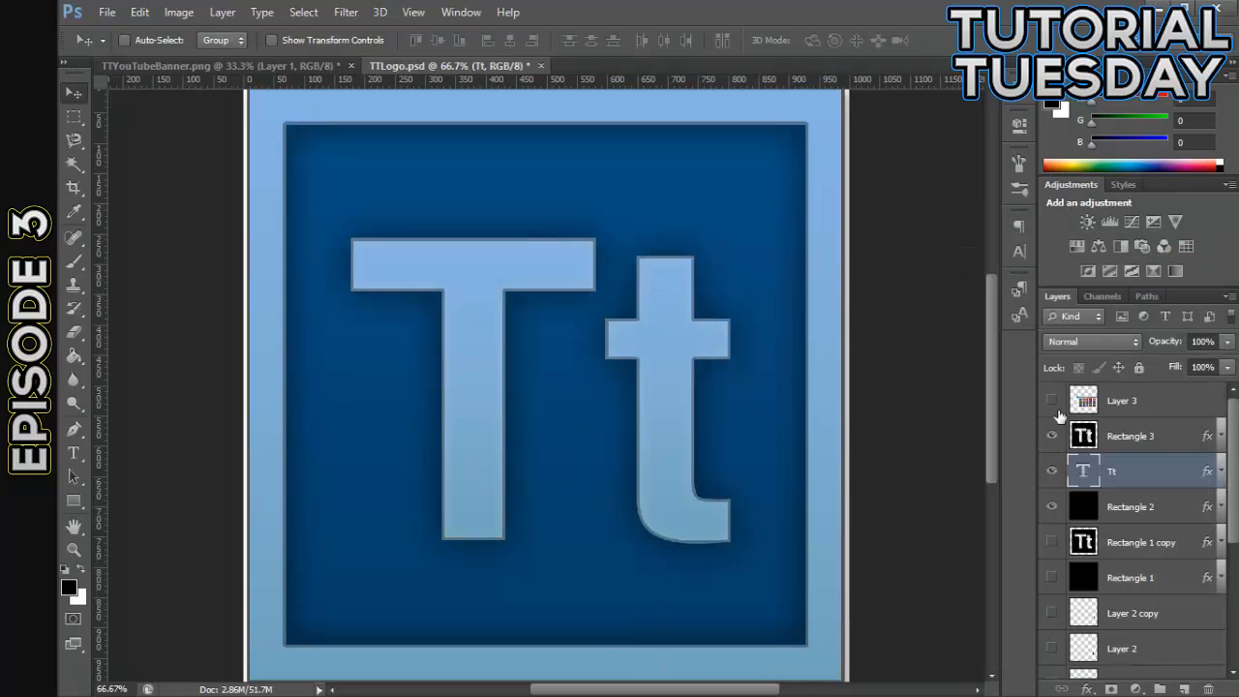
- Compare the logo with the Tt text layer hidden and shown, at close and reduced zoom
click(1051, 472)
click(1051, 471)
click(1051, 471)
click(1051, 472)
key(ctrl+minus)
key(ctrl+minus)
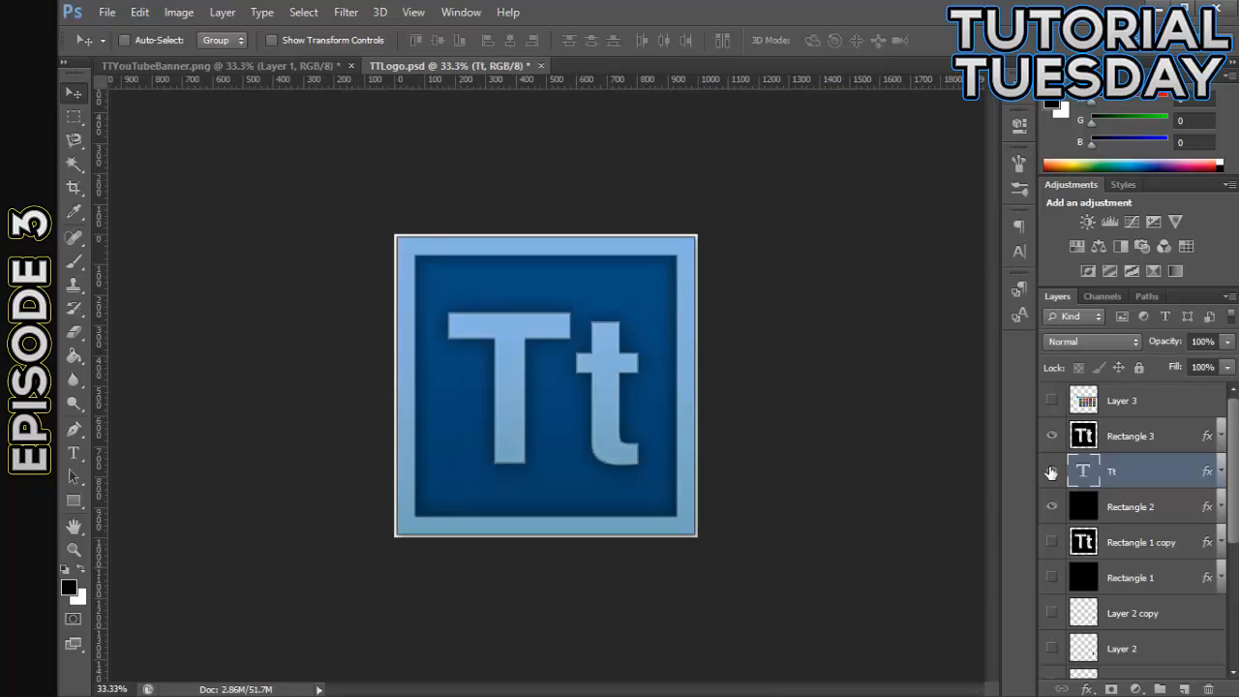
click(1051, 471)
click(1050, 471)
- Add an Inner Glow to Rectangle 2 with Normal blend mode, 34% opacity and 32 px size
double_click(1173, 507)
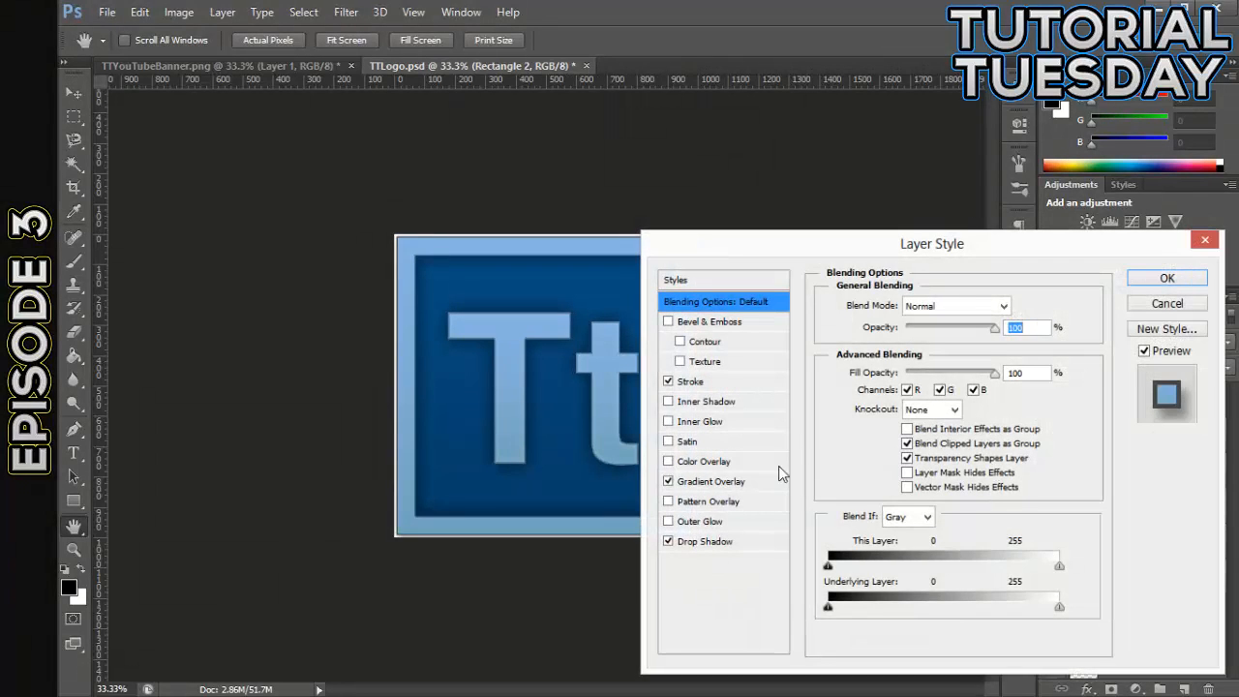
click(671, 421)
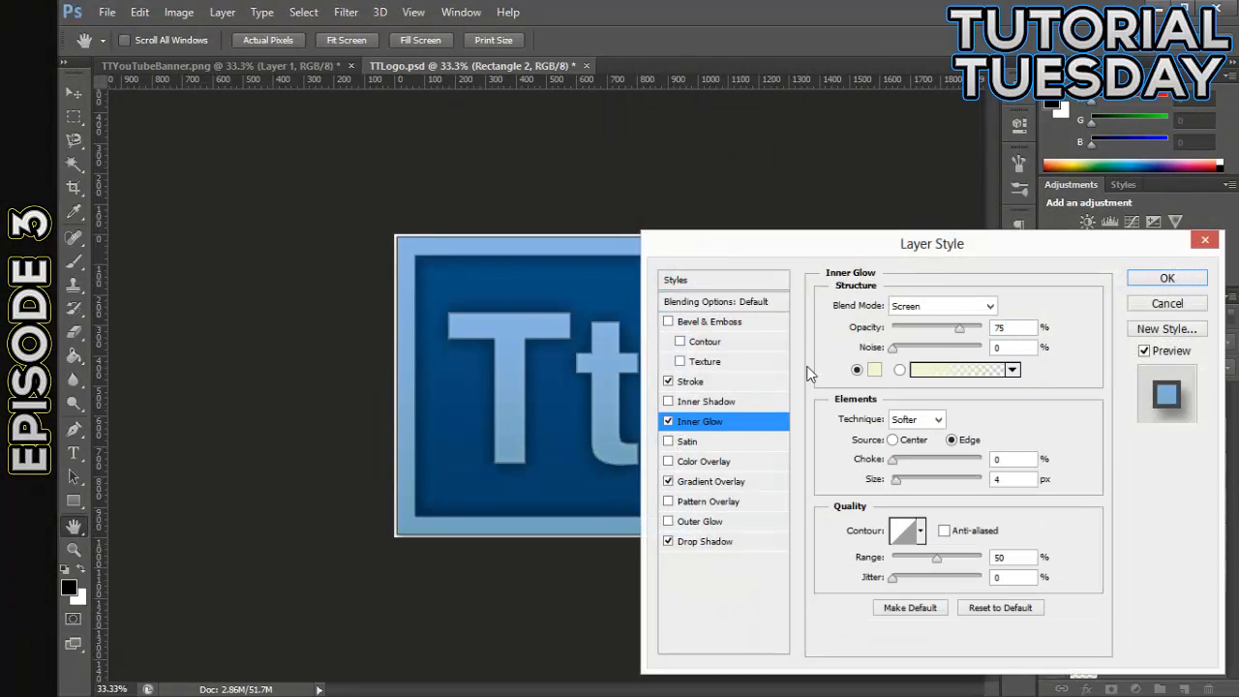
drag(959, 329, 992, 328)
click(958, 306)
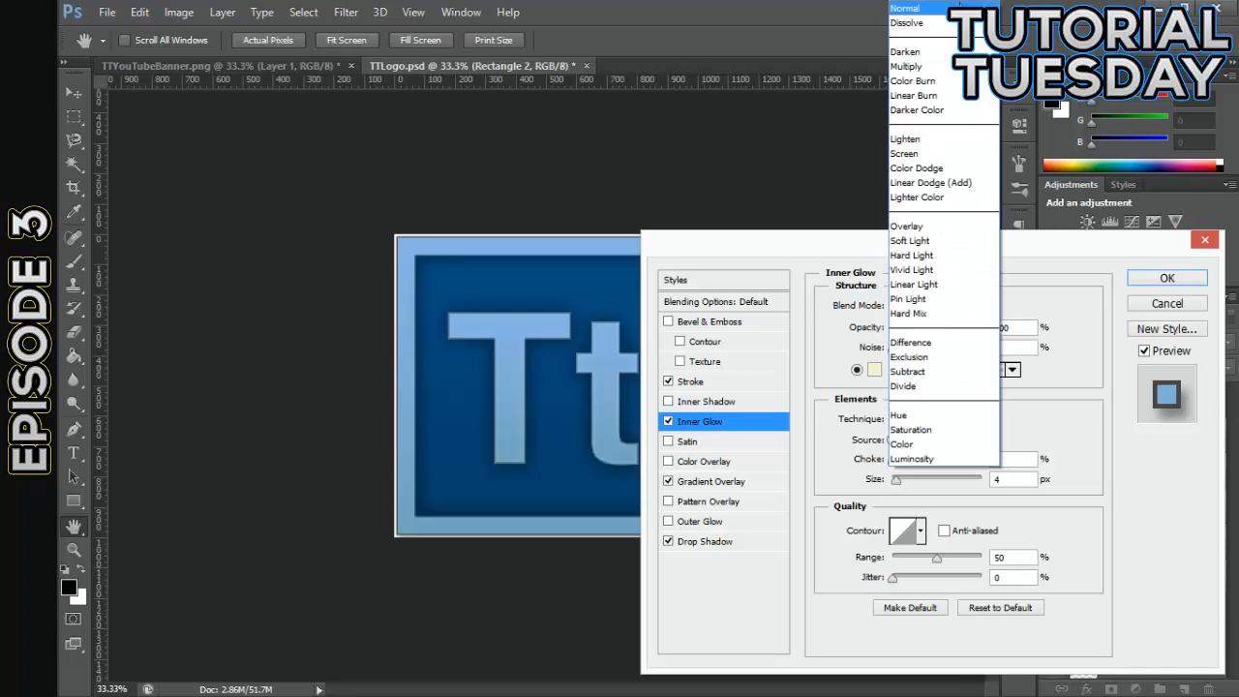
click(906, 8)
drag(897, 484, 909, 484)
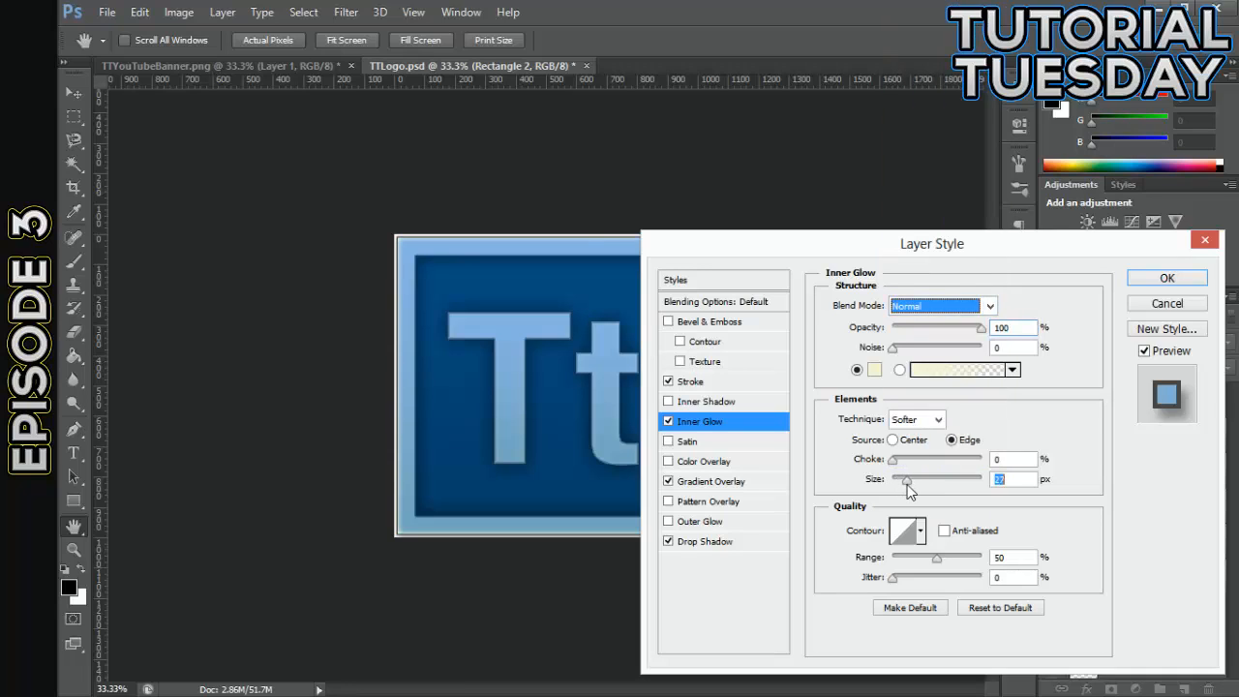
drag(979, 330, 924, 333)
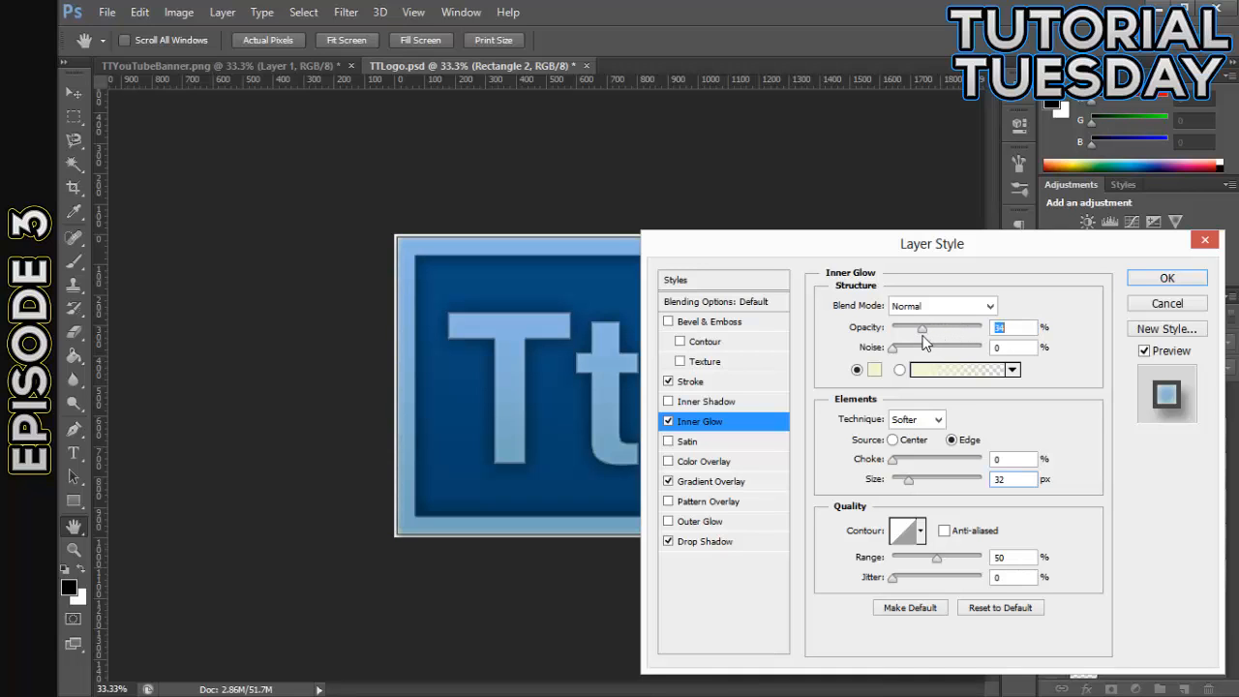
click(1166, 278)
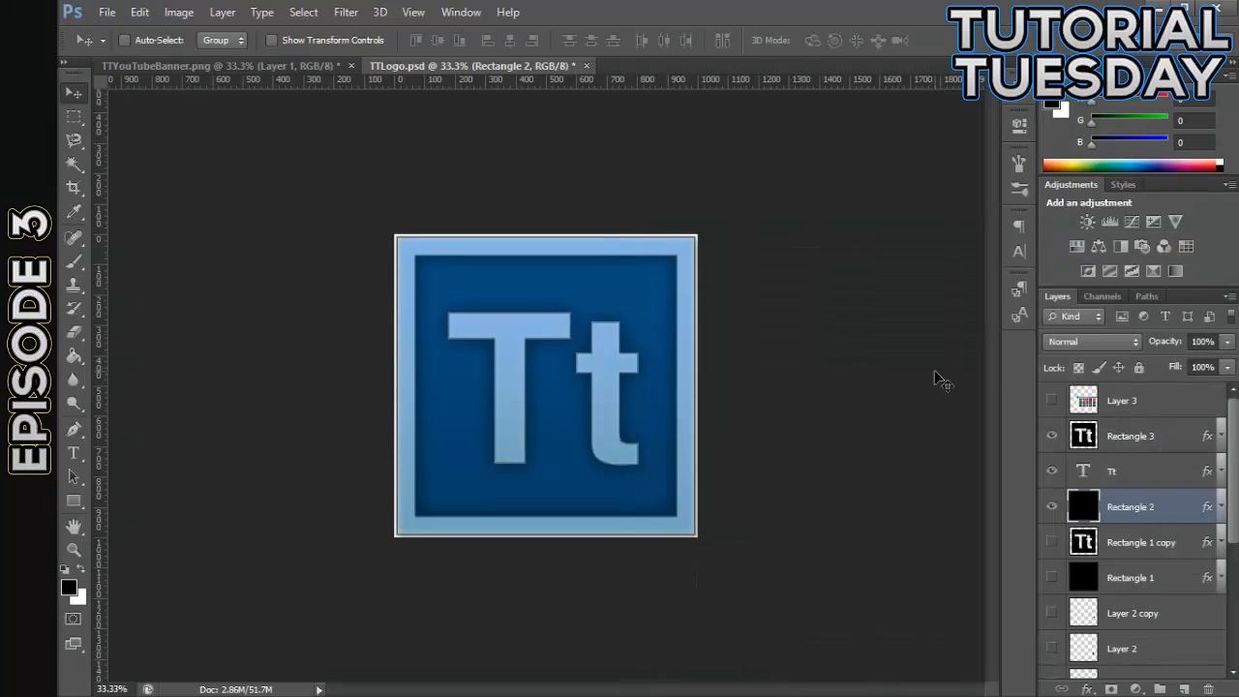
- Examine the styled logo at several zoom levels, with the Rectangle 3 layer selected
key(ctrl+equal)
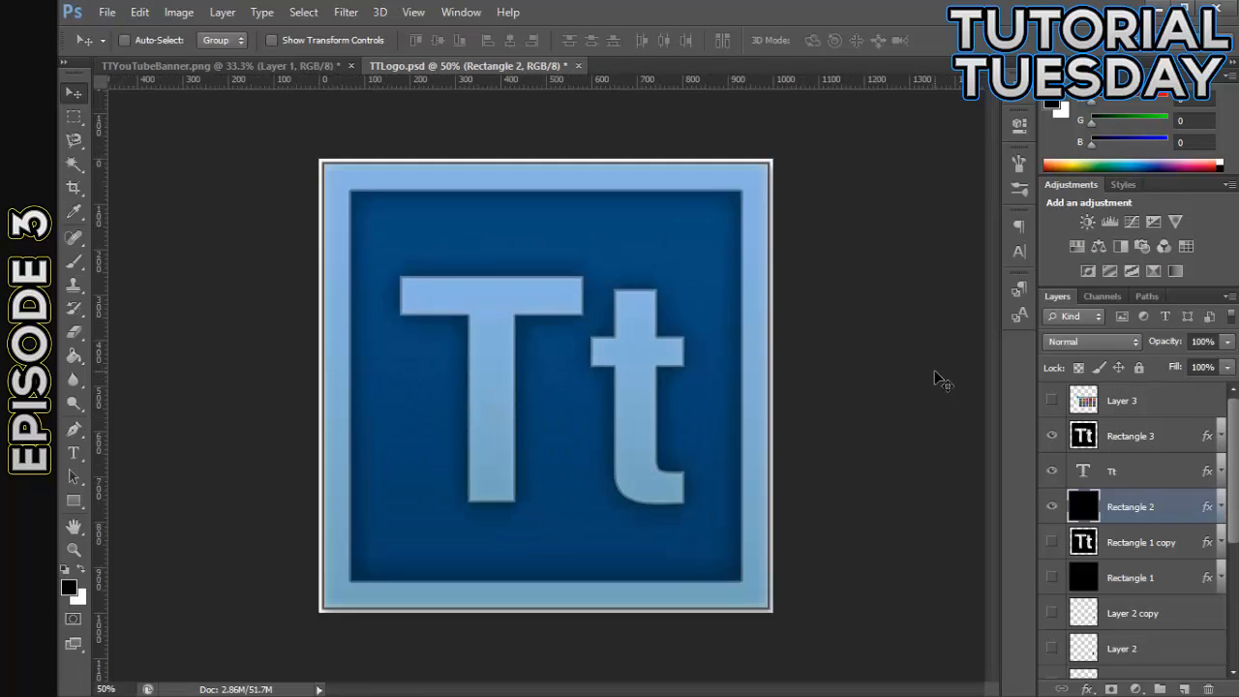
key(ctrl+equal)
key(ctrl+minus)
click(1161, 428)
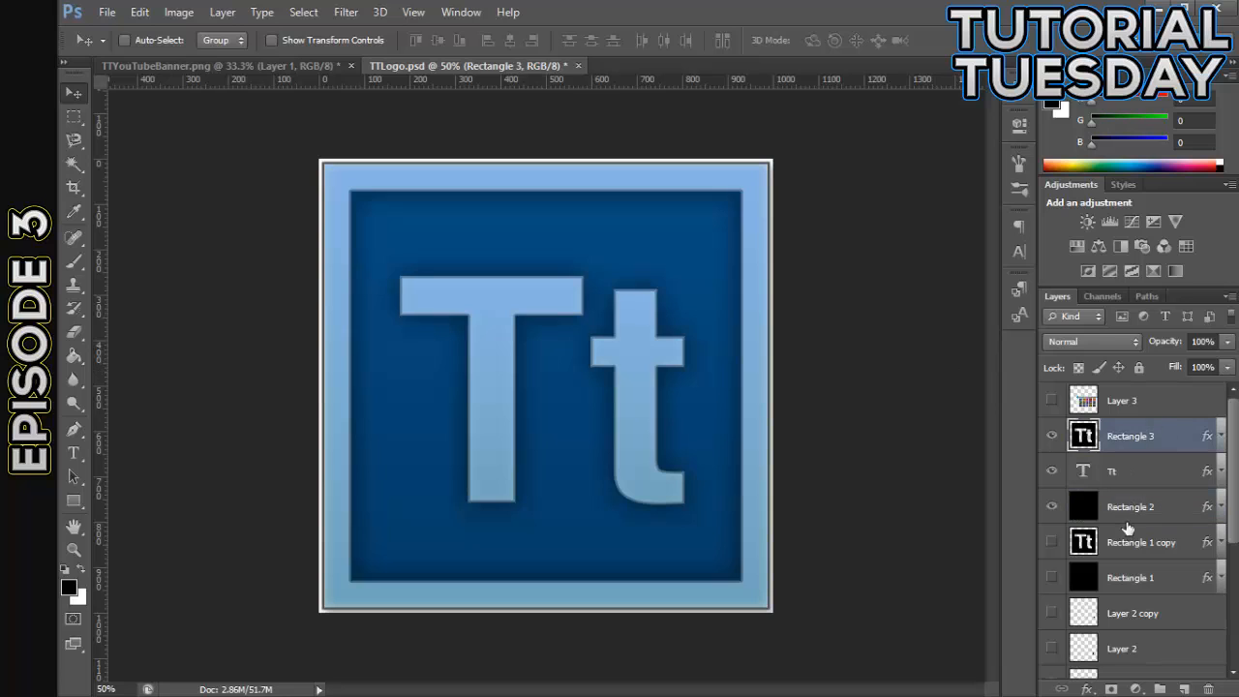
key(ctrl+minus)
key(ctrl+minus)
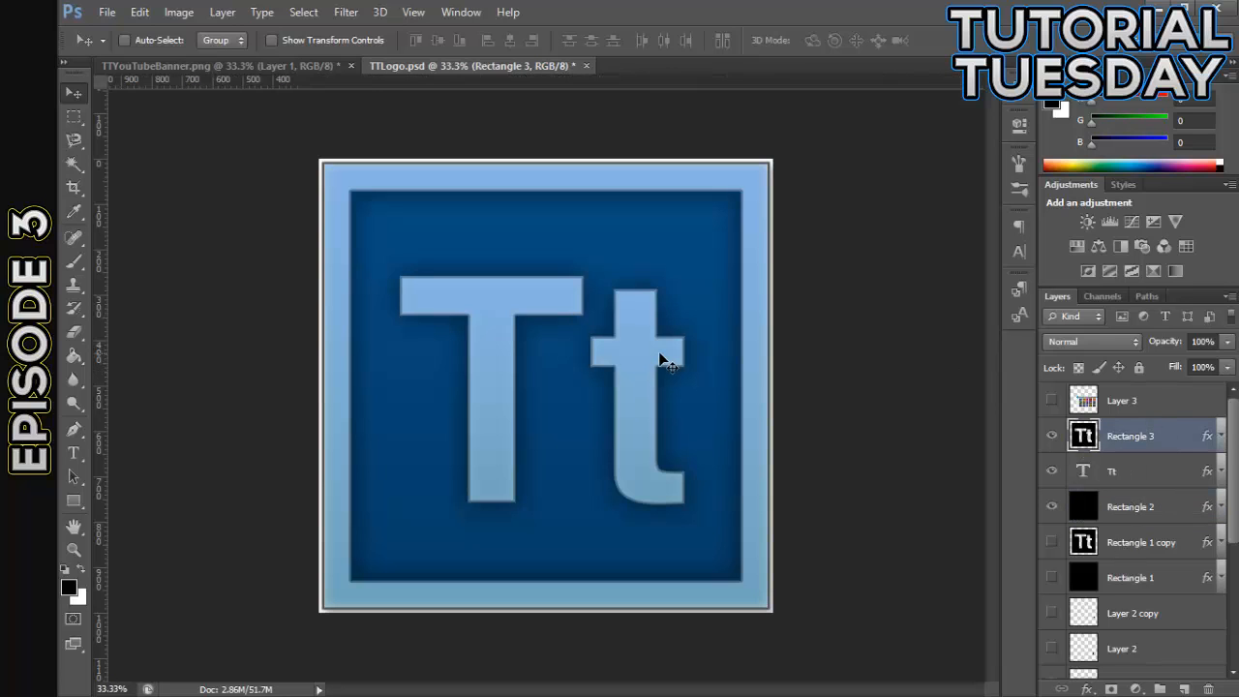
key(ctrl+plus)
key(ctrl+plus)
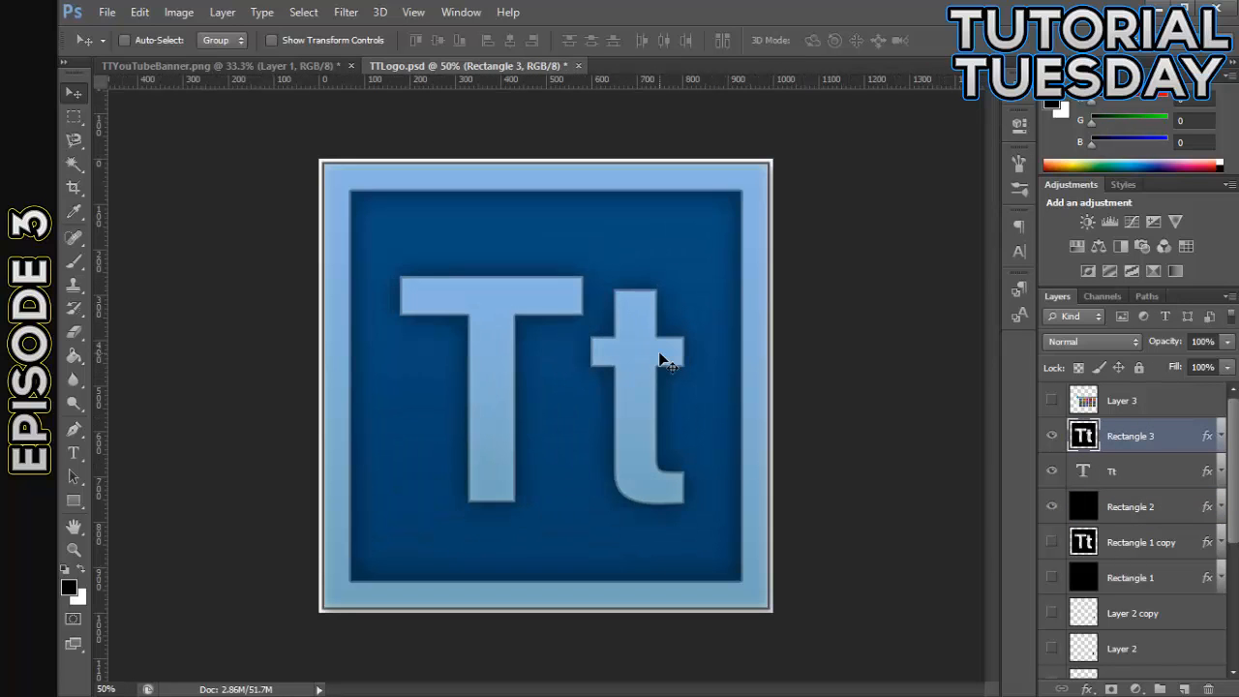
key(ctrl+minus)
key(ctrl+plus)
key(ctrl+plus)
key(ctrl+minus)
- Reduce the size of Rectangle 3's Inner Glow slightly and check the logo at different zoom levels
double_click(1168, 438)
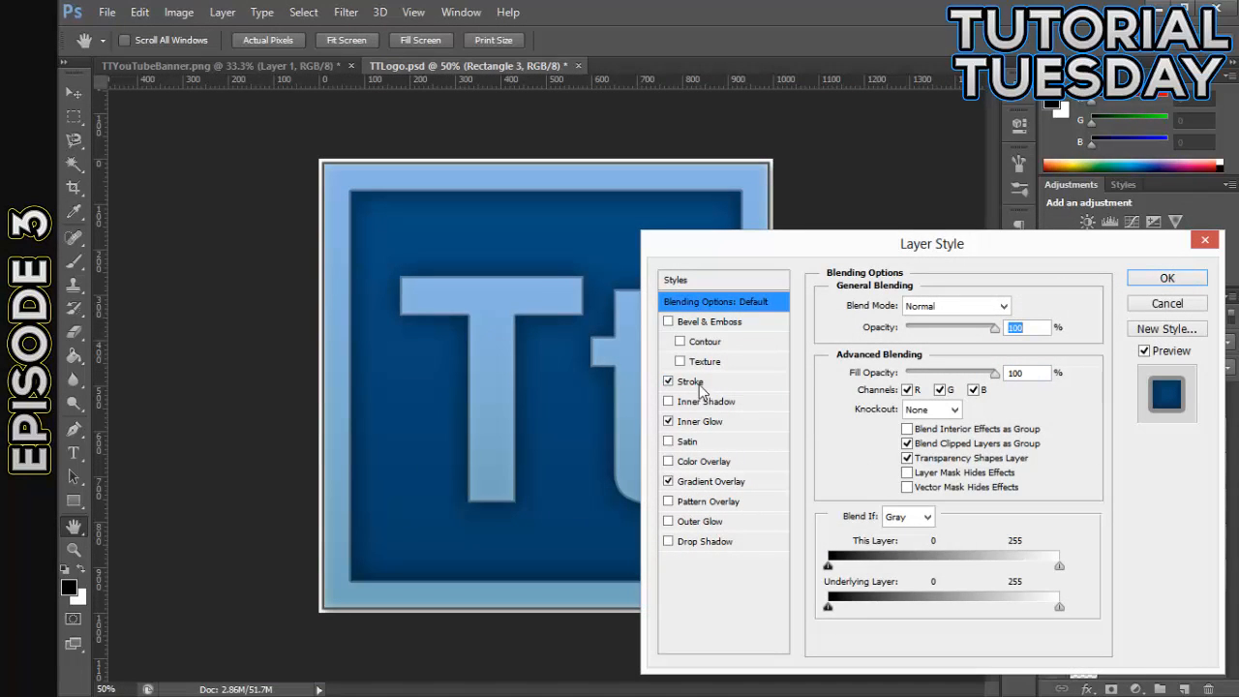
click(705, 421)
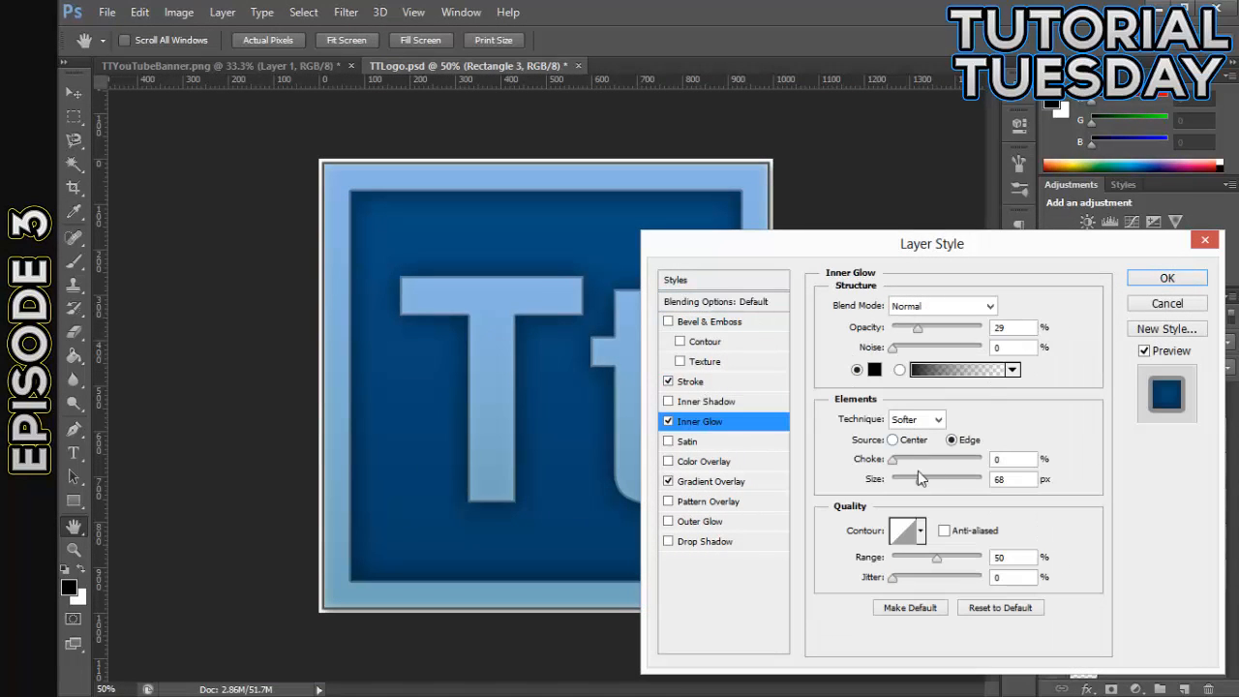
drag(917, 474, 912, 479)
click(1166, 277)
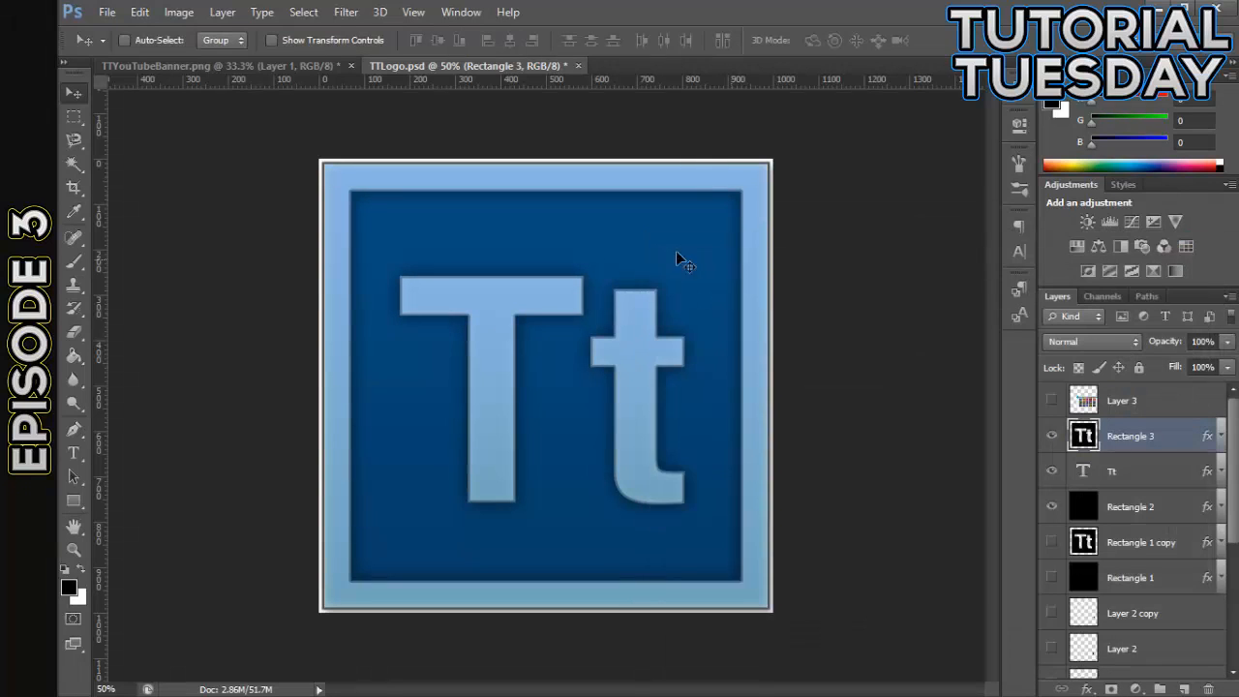
key(ctrl+minus)
key(ctrl+minus)
key(ctrl+plus)
key(ctrl+plus)
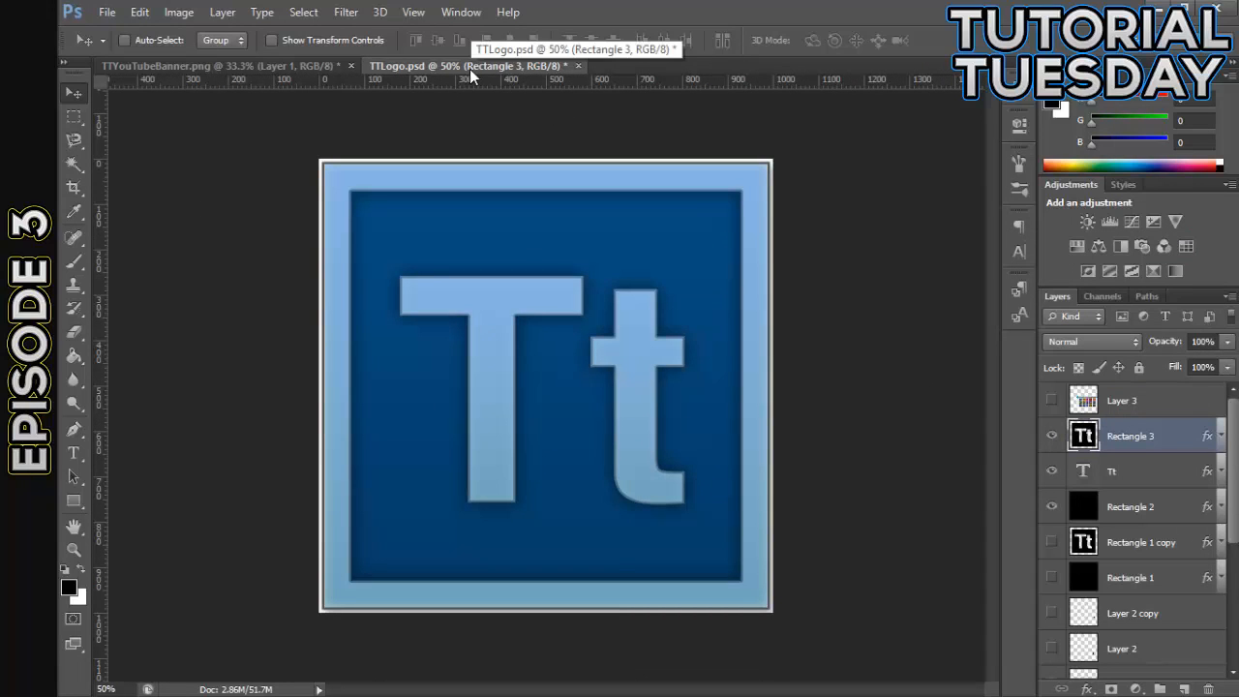
- Prepare the logo for web export as PNG-24 with transparency disabled, inspecting the lettering in the preview
click(112, 12)
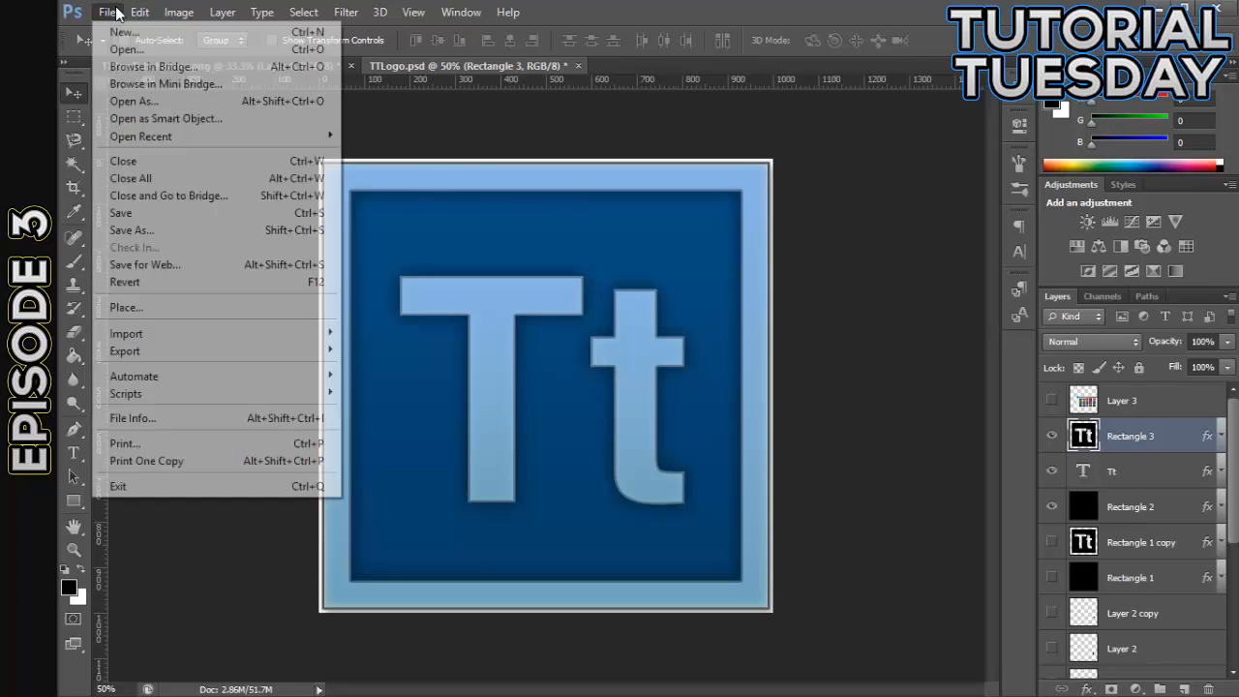
click(190, 267)
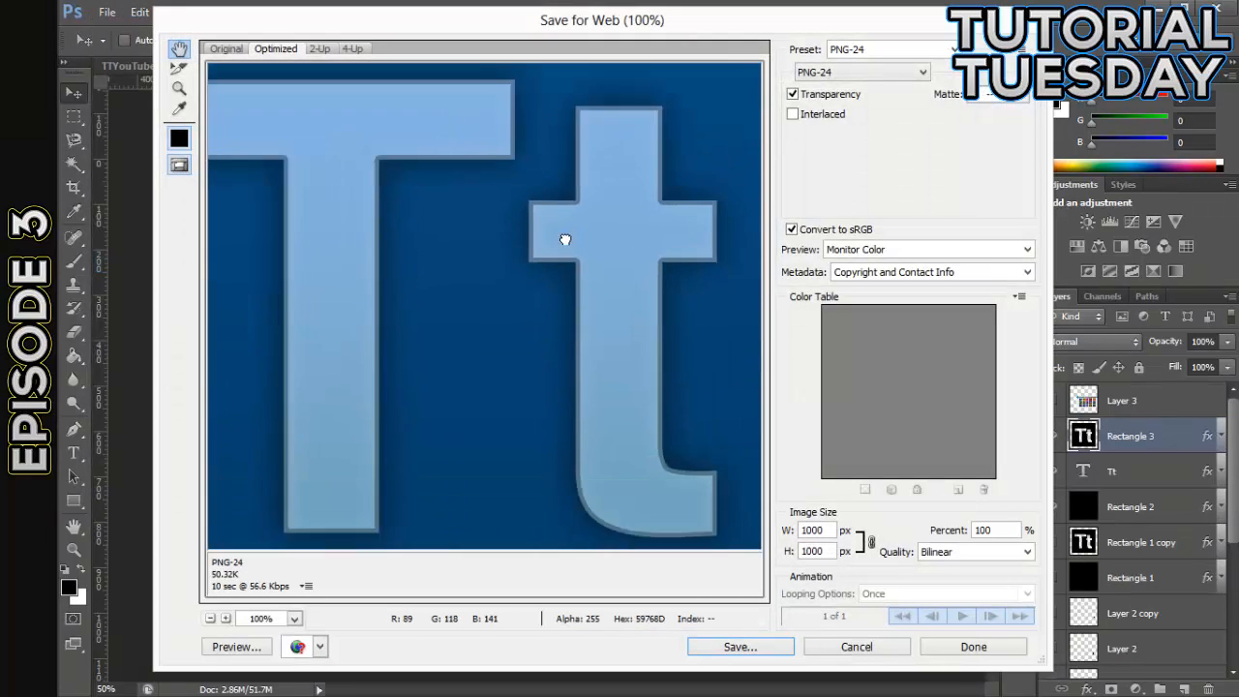
drag(565, 239, 622, 420)
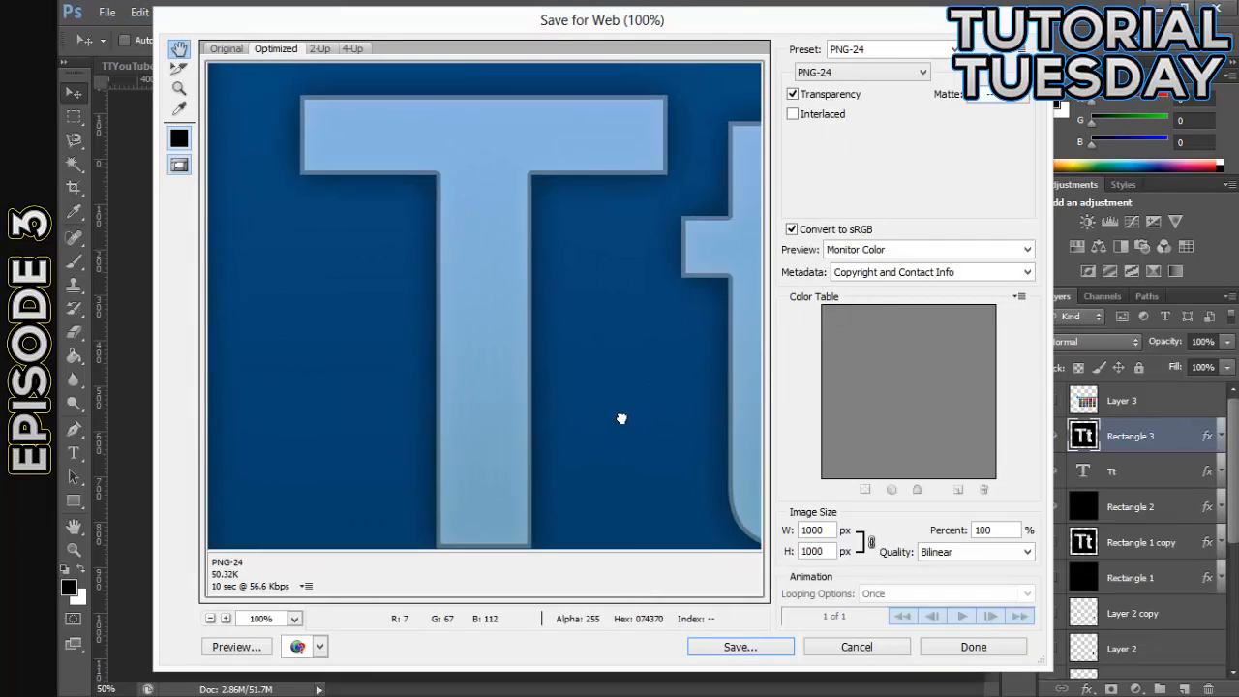
drag(659, 157, 642, 318)
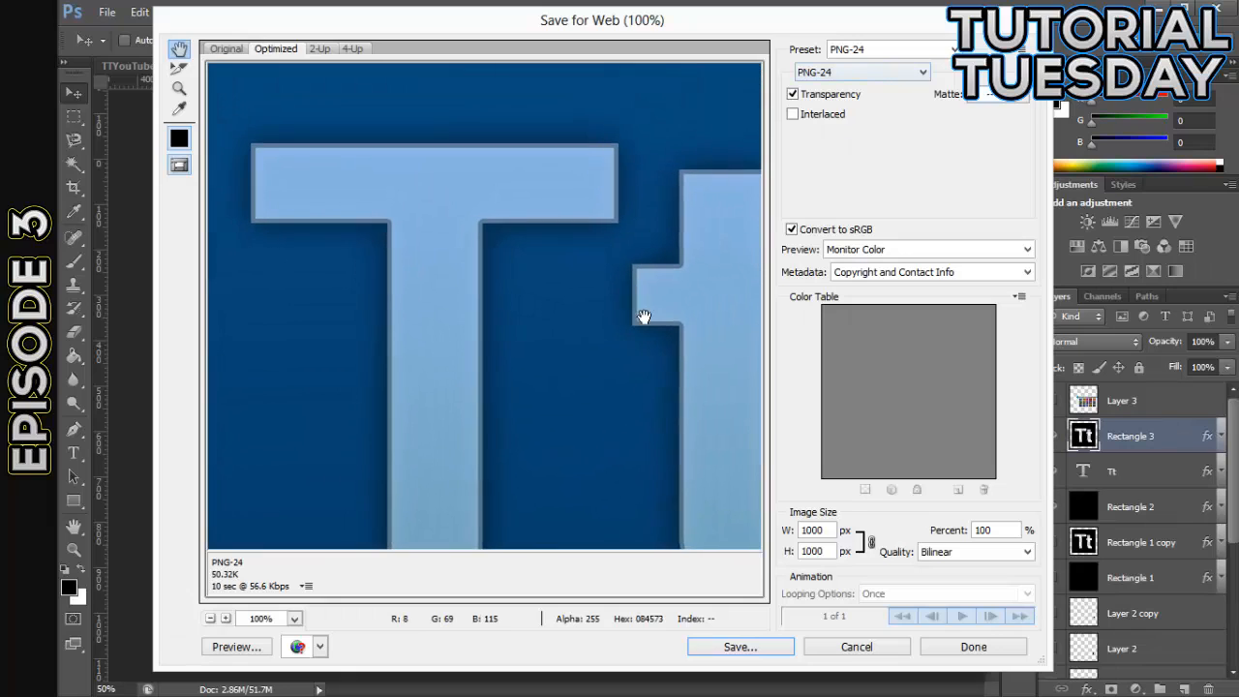
click(793, 95)
click(793, 95)
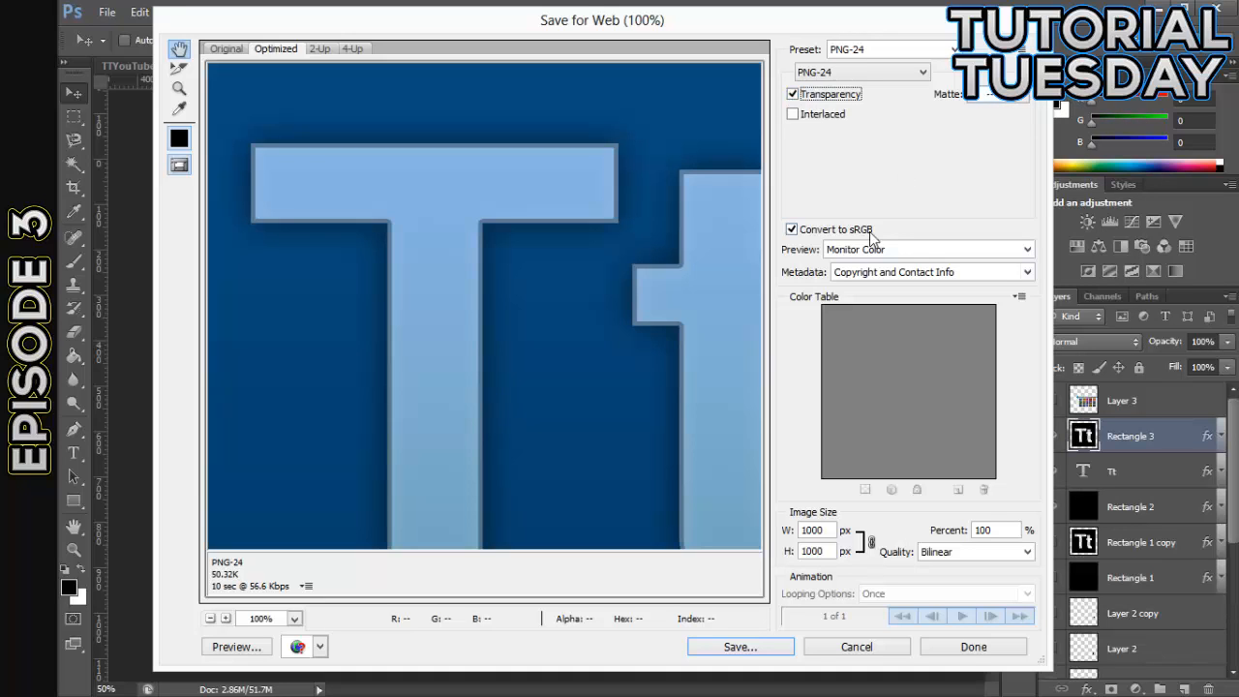
click(792, 95)
drag(577, 264, 698, 416)
drag(580, 475, 519, 366)
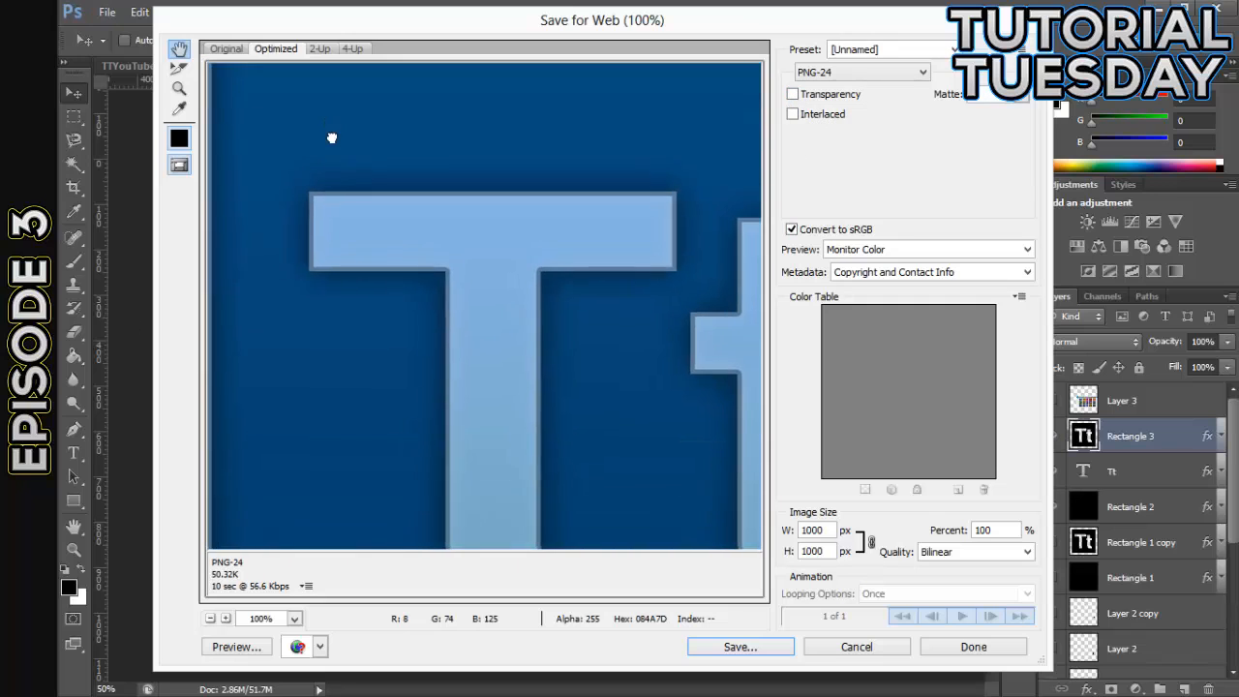
drag(388, 216, 248, 121)
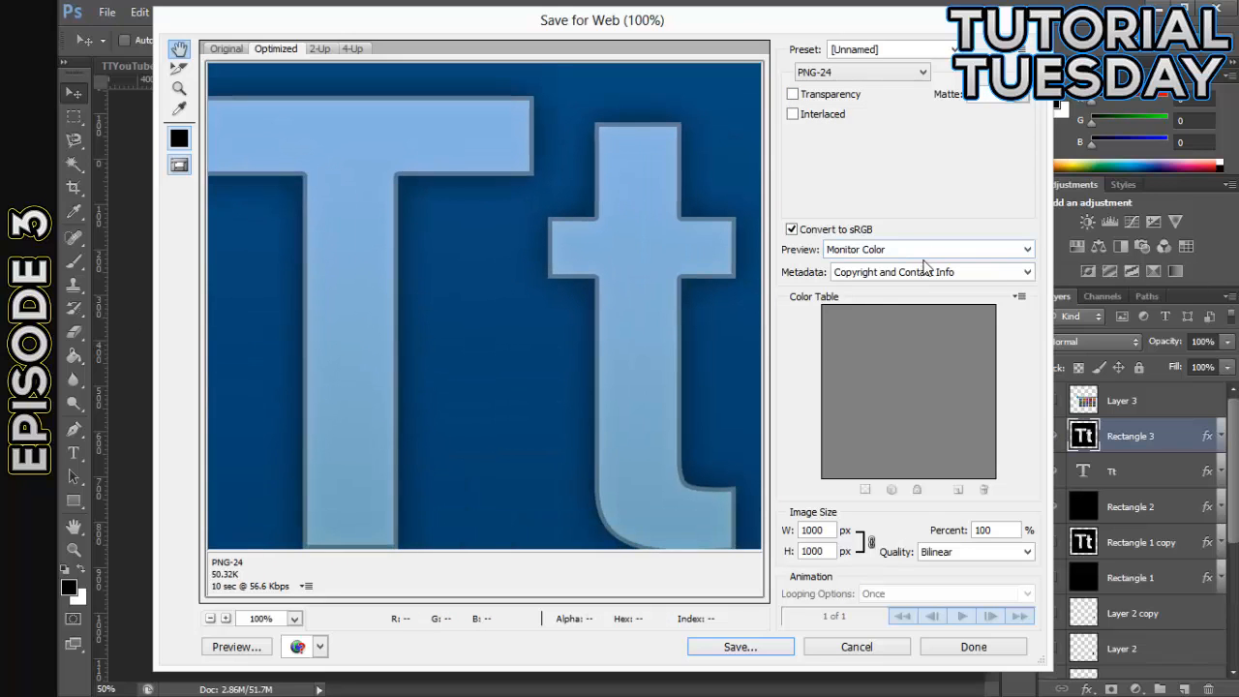
- Save the exported logo as TTLogo.png in the TutorialTuesday folder
click(740, 647)
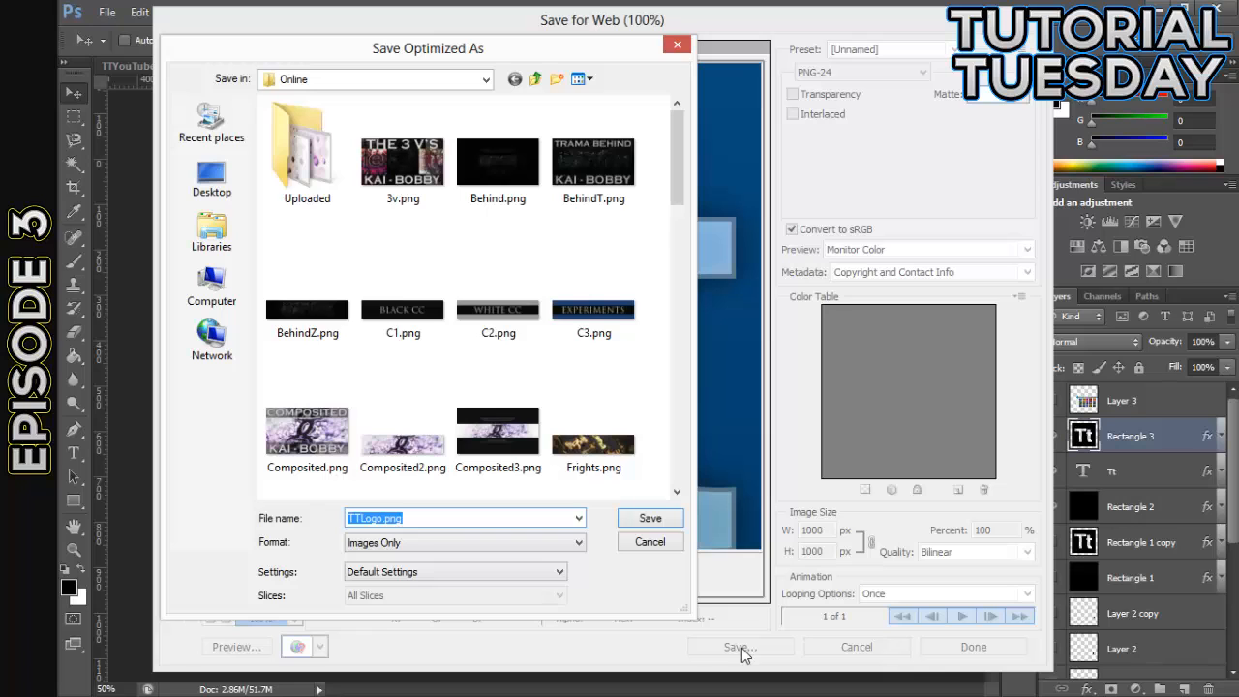
click(534, 80)
double_click(387, 300)
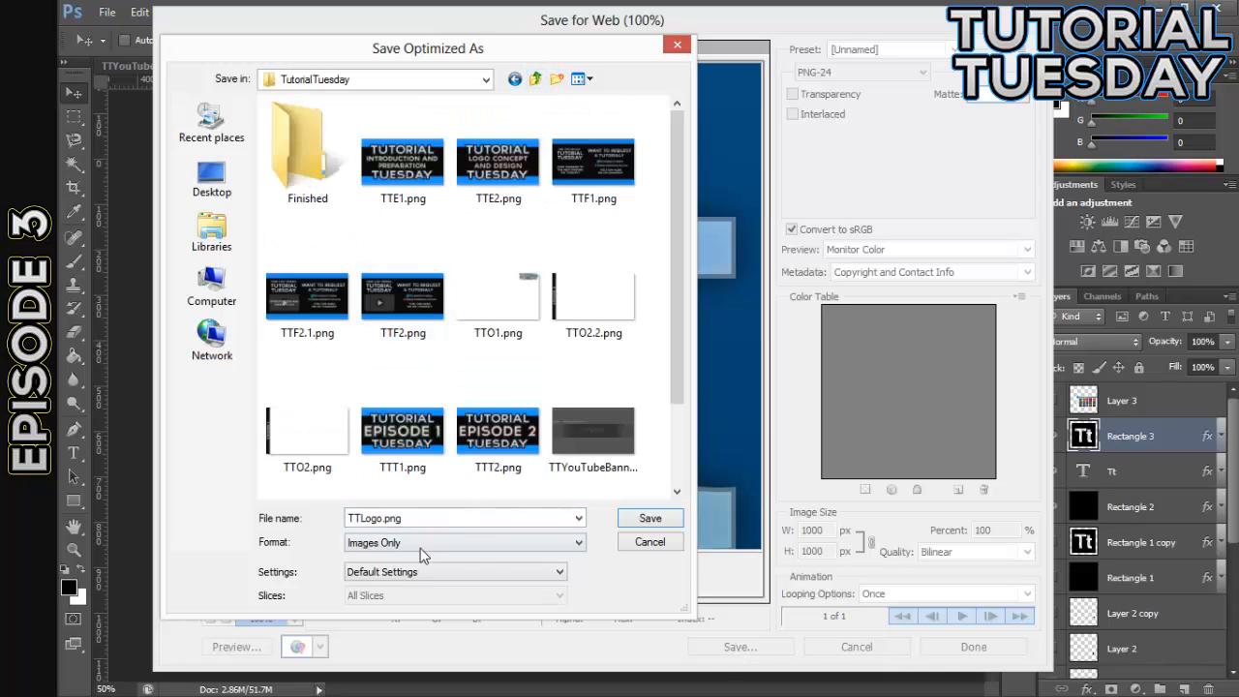
click(646, 520)
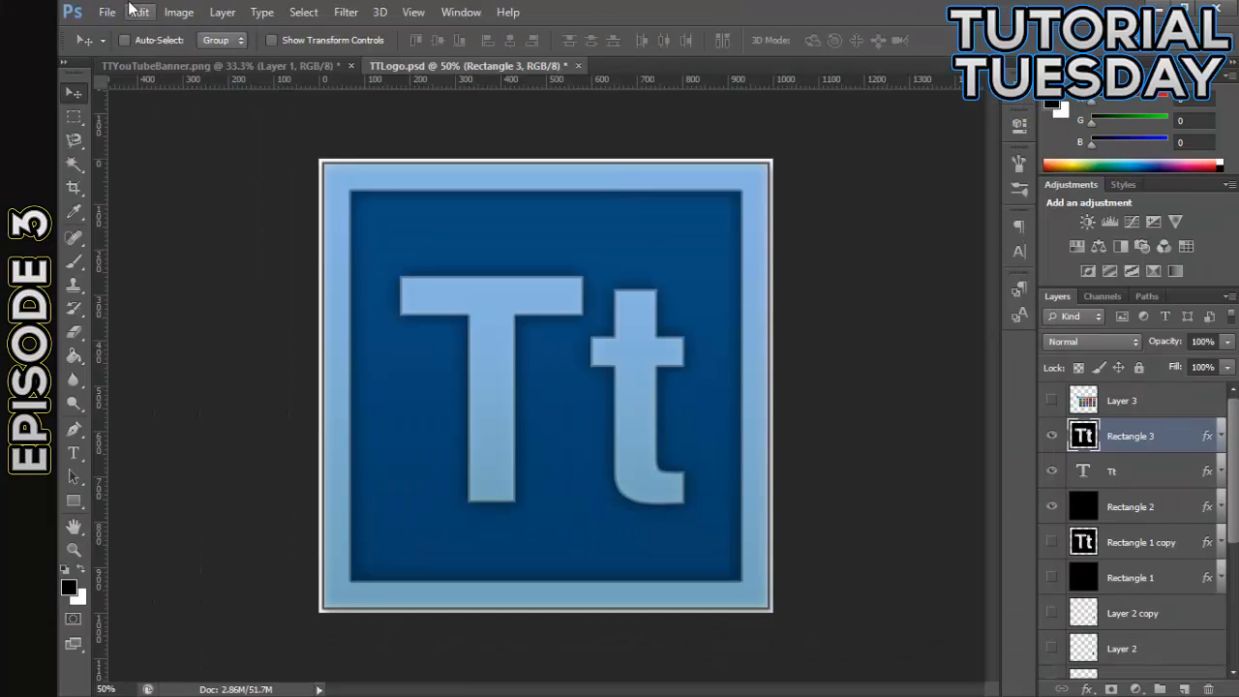
- Add a new layer directly above Background and fill it with a very dark gray foreground color (green 27, blue 27)
scroll(1122, 532, down, 5)
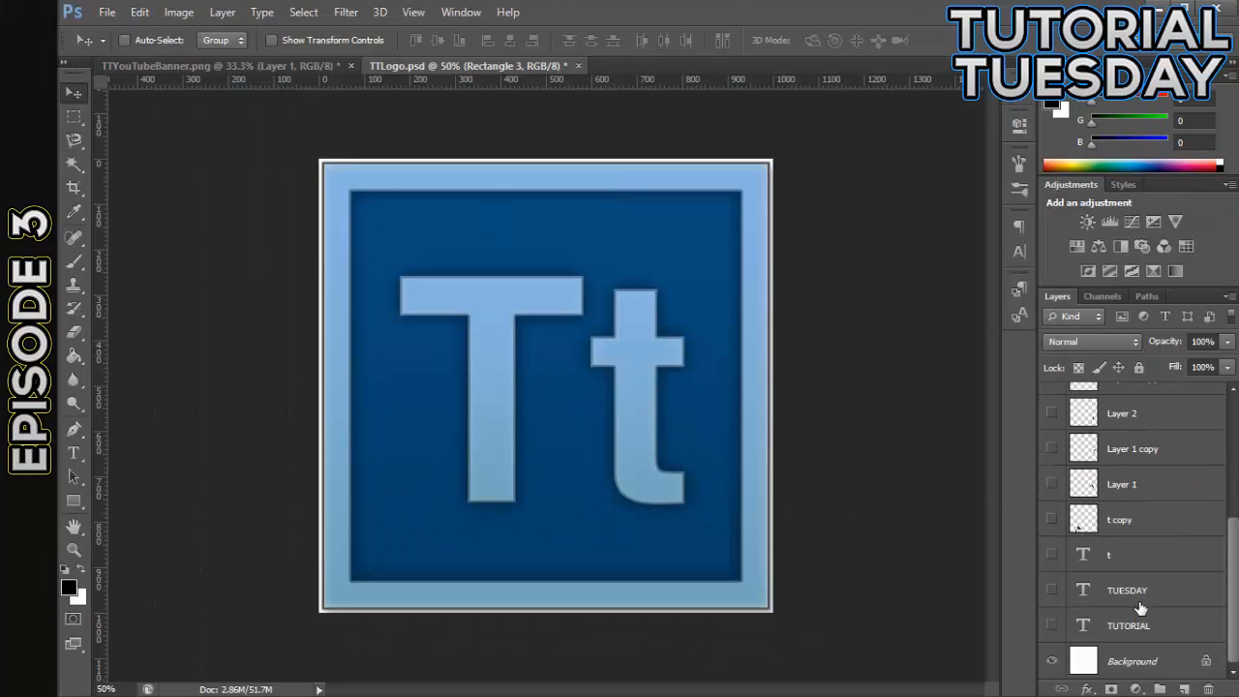
click(1183, 688)
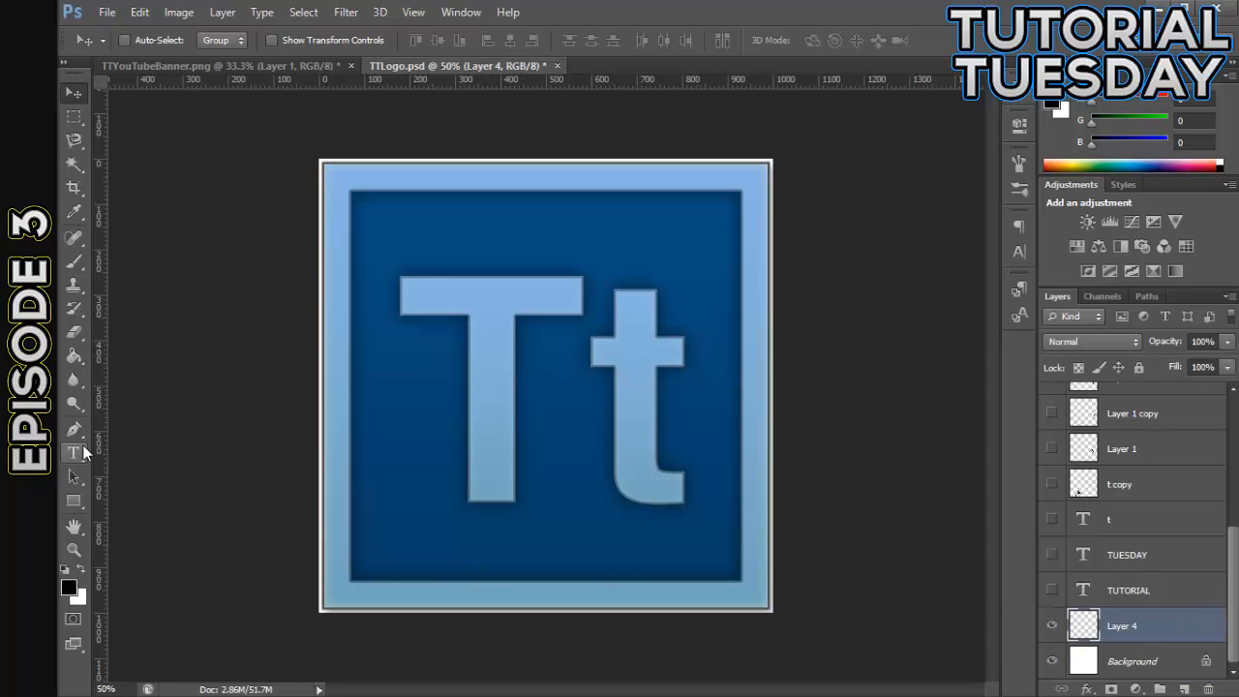
click(69, 586)
drag(667, 631, 648, 626)
click(1093, 407)
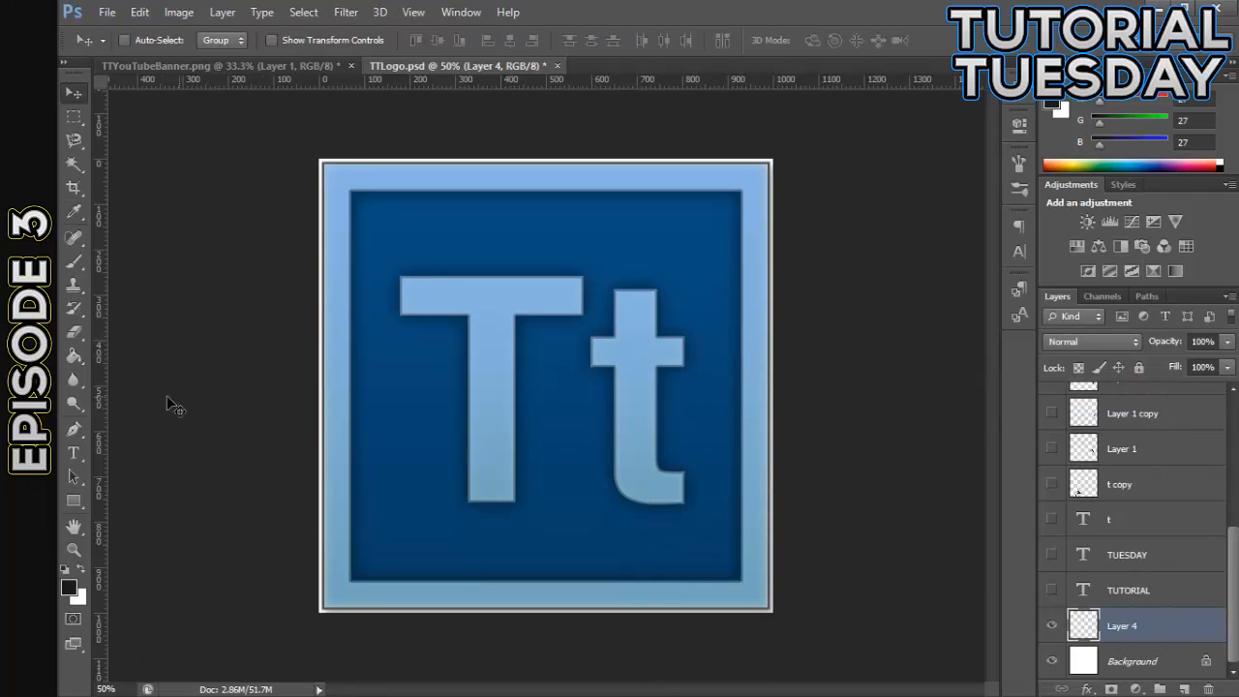
click(84, 360)
click(323, 177)
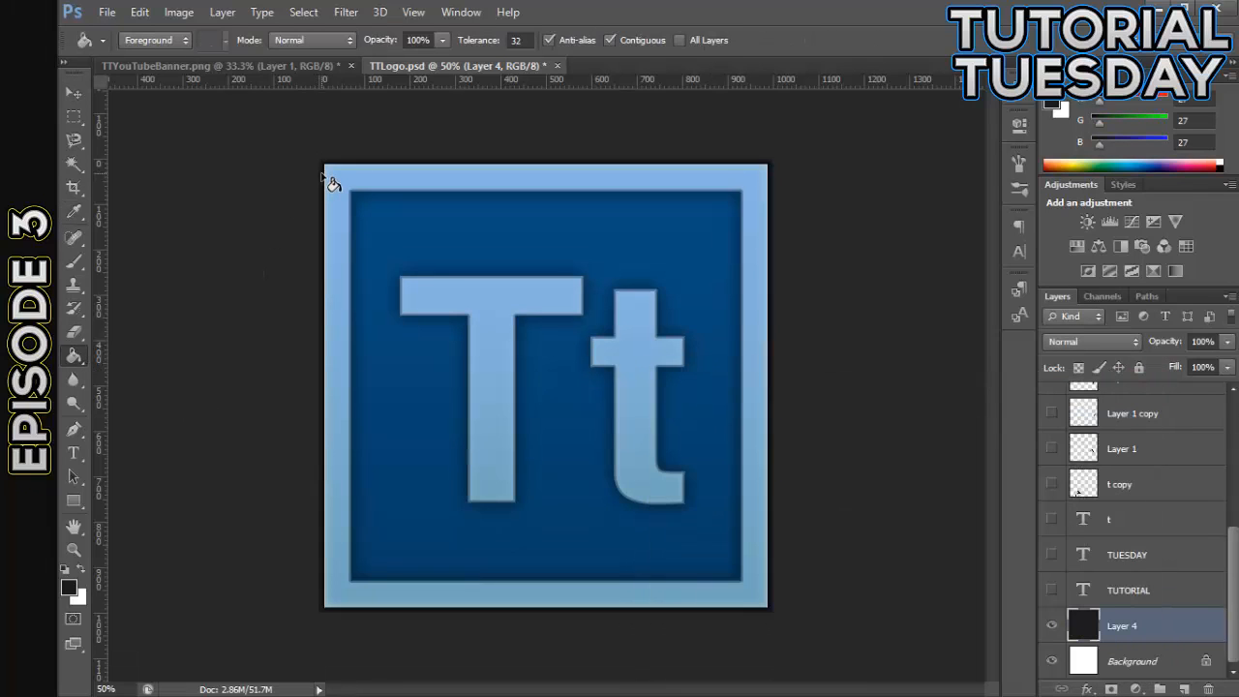
- Export the logo for web again as PNG-24, overwriting TTLogo.png in the TutorialTuesday folder
click(70, 91)
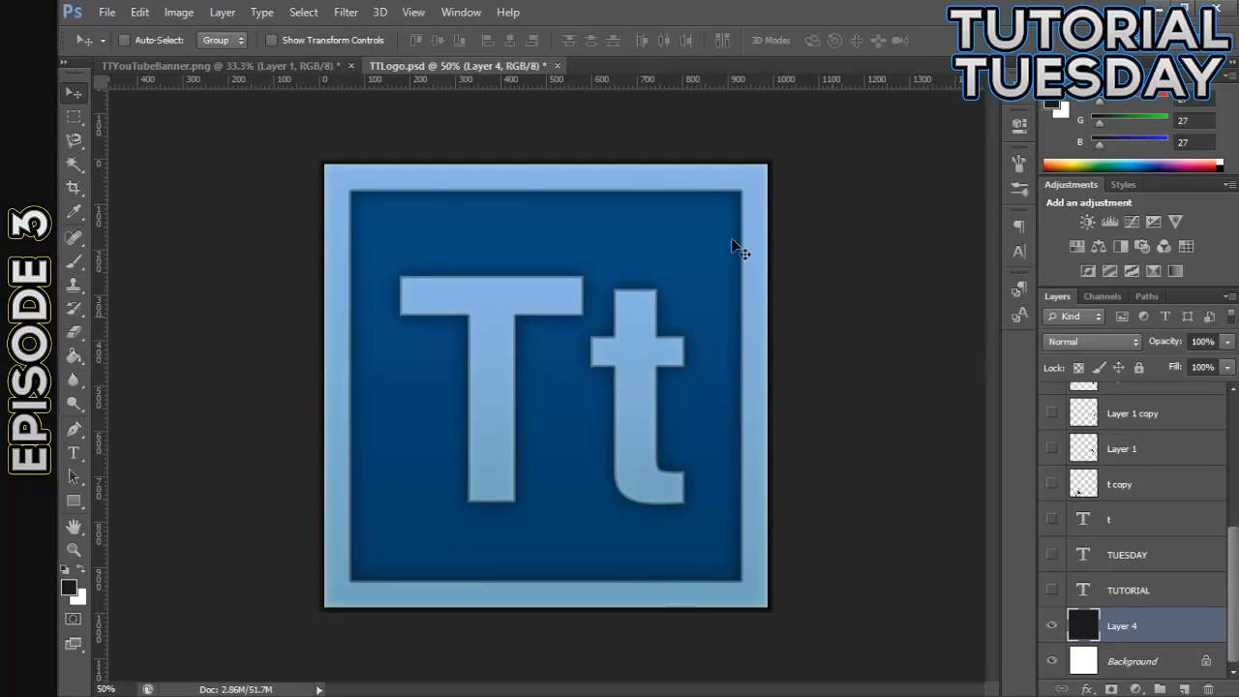
click(106, 12)
click(204, 263)
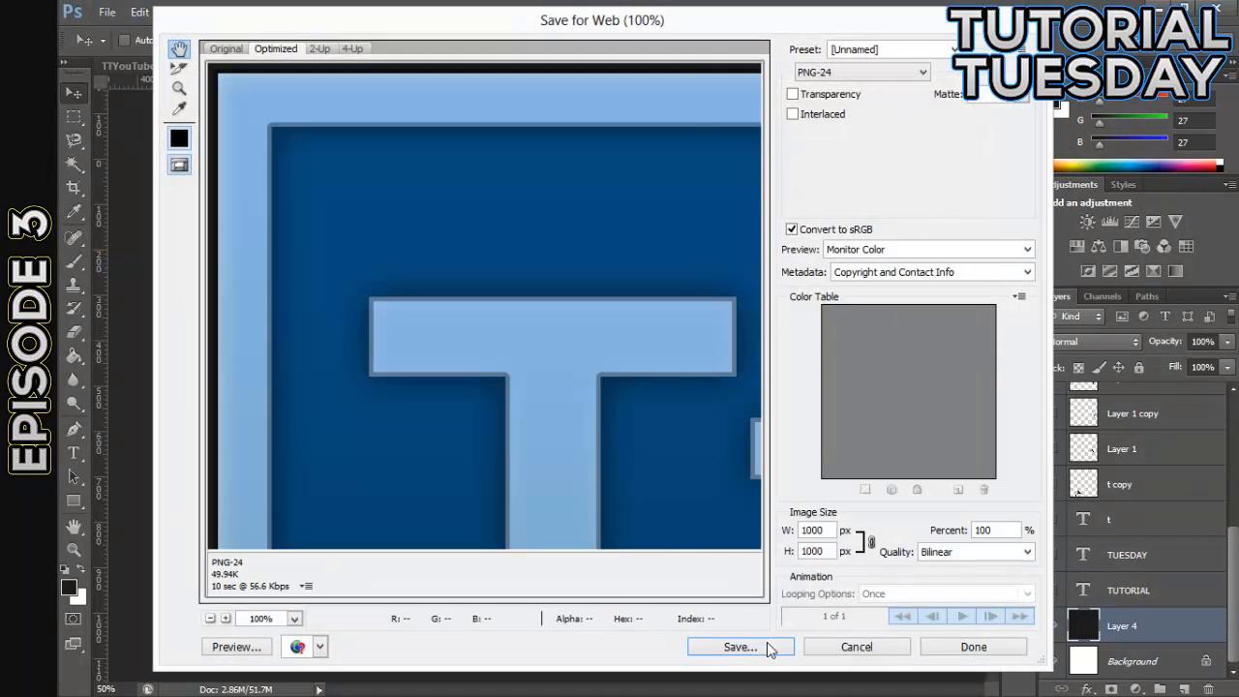
click(764, 643)
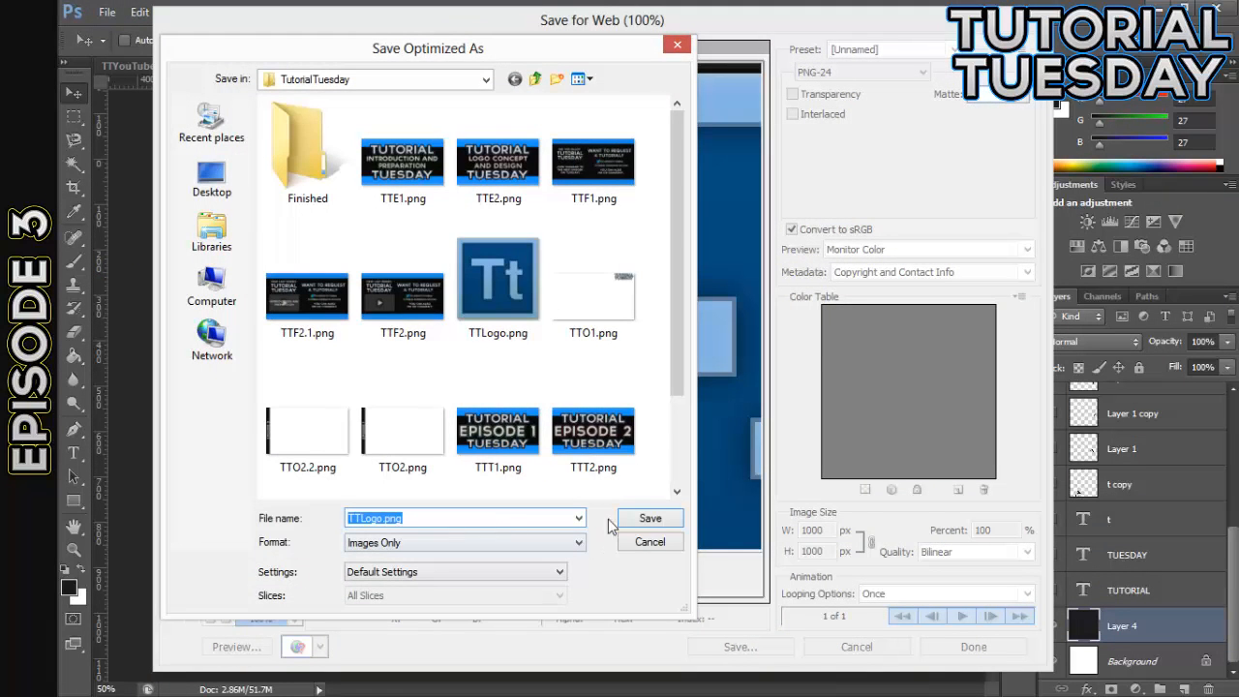
click(636, 523)
click(753, 386)
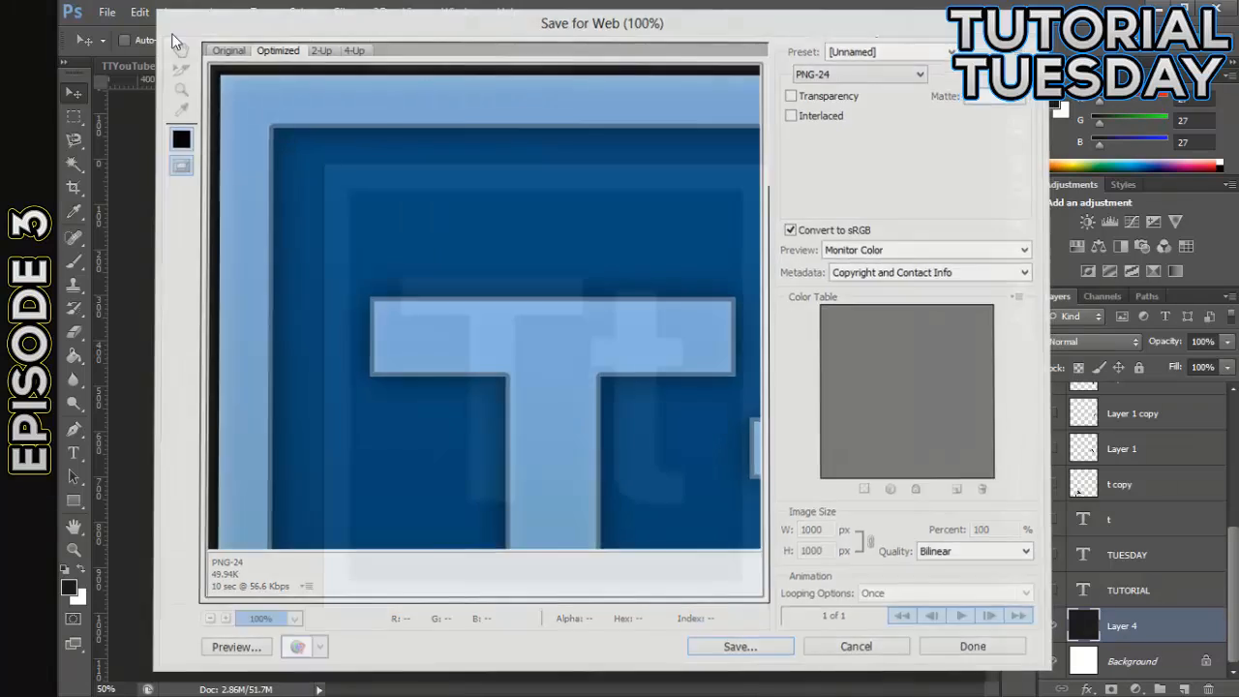
- Save the changes to TTLogo.psd and switch to the TTYouTubeBanner.png document
click(106, 12)
click(145, 213)
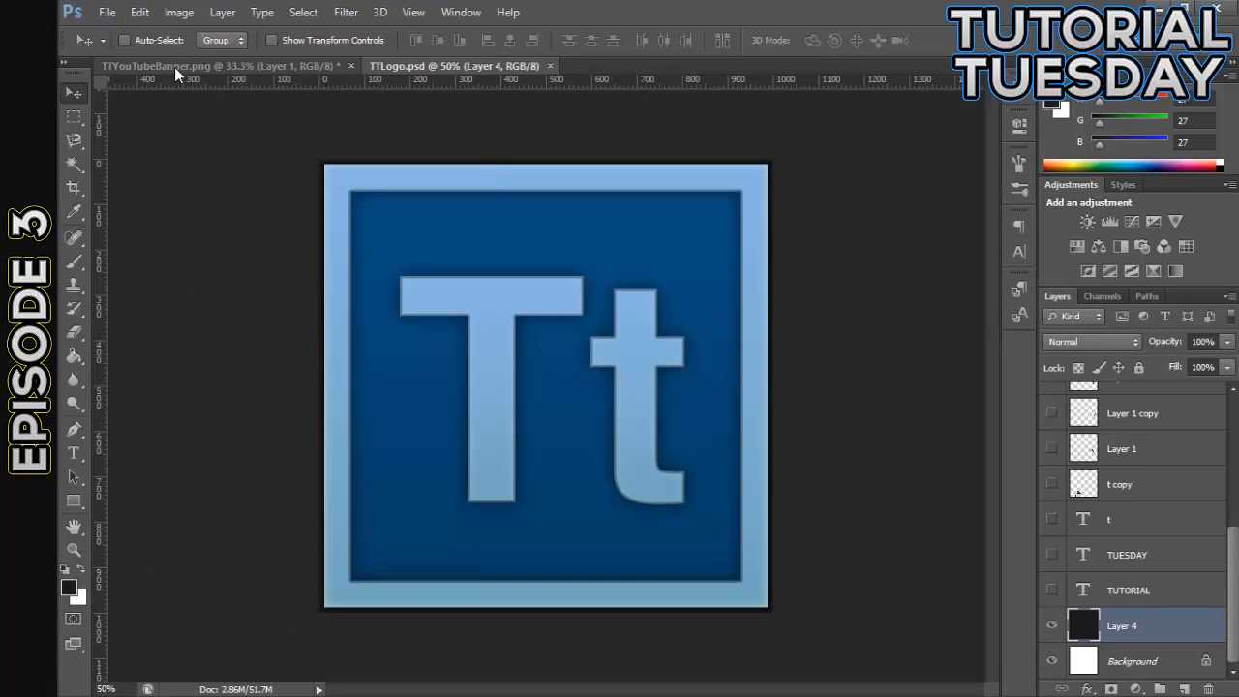
click(230, 68)
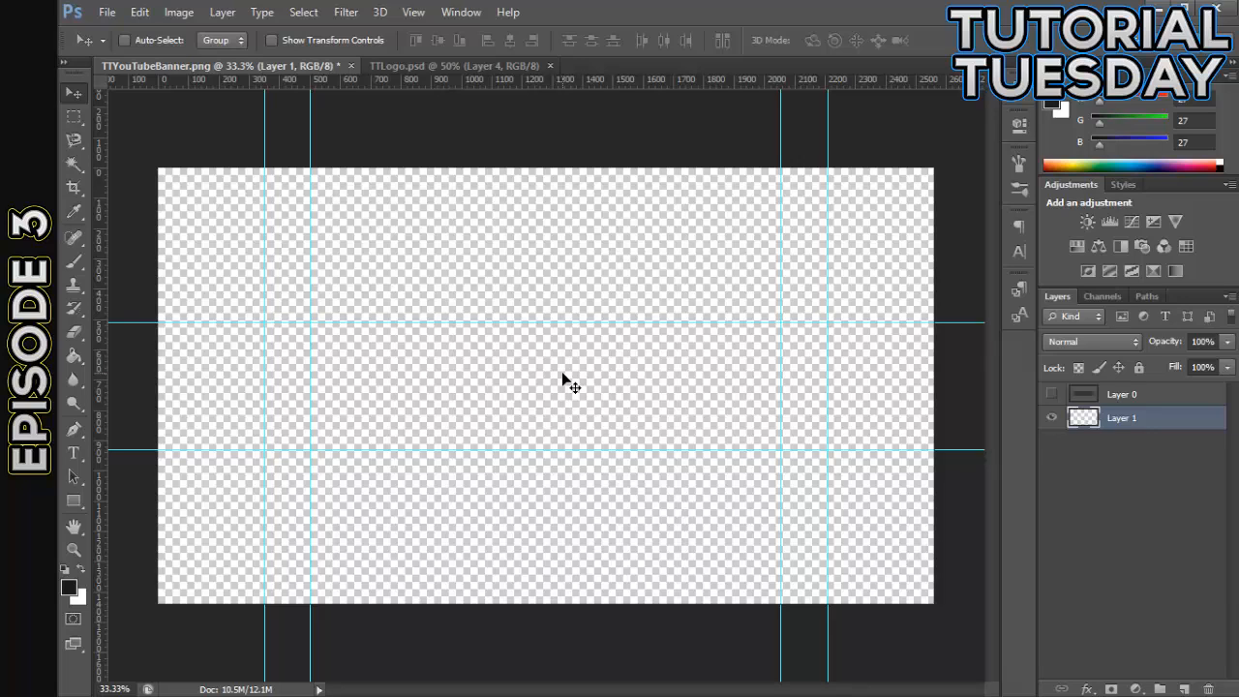
- Fill Layer 1 of the banner with the very dark gray foreground color using the Paint Bucket
click(432, 64)
click(285, 68)
click(73, 356)
click(445, 211)
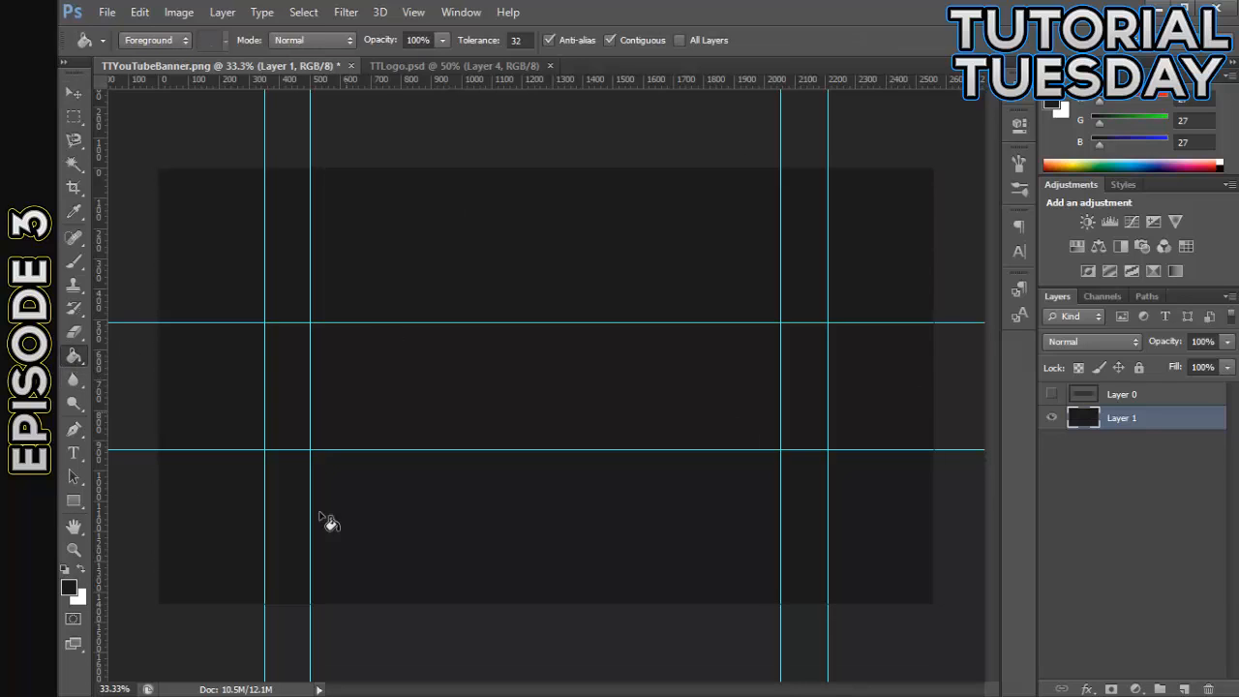
key(v)
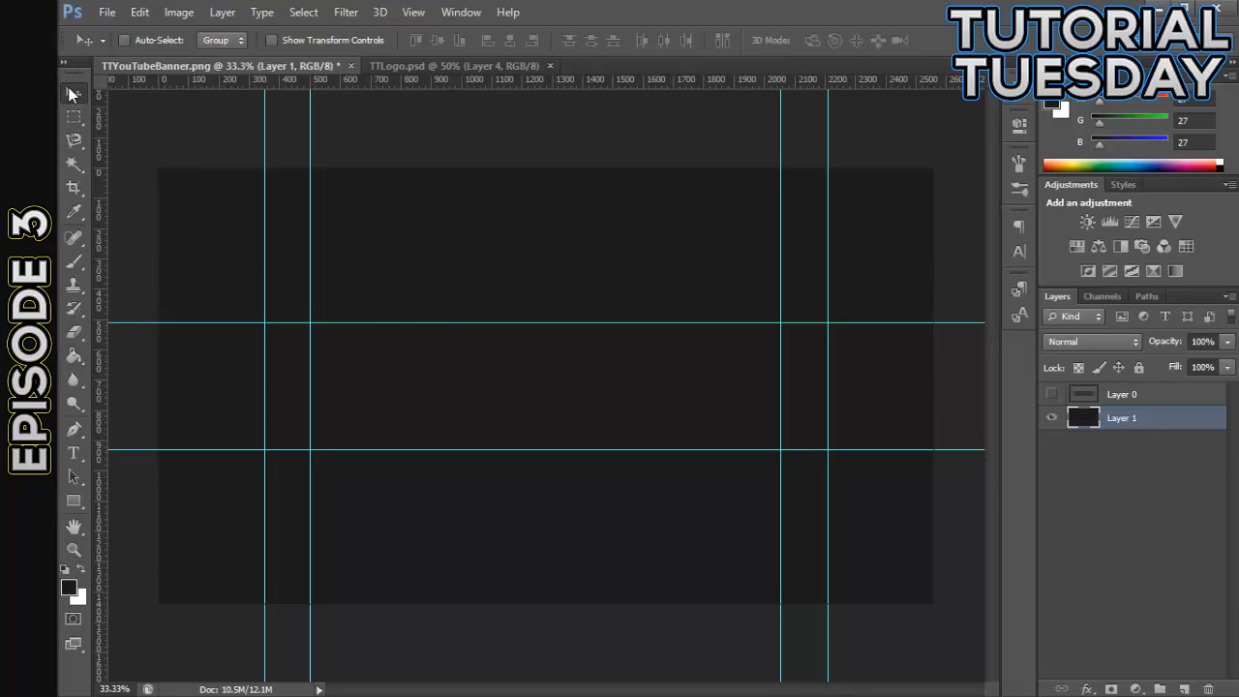
click(426, 65)
drag(508, 62, 308, 167)
drag(524, 177, 656, 65)
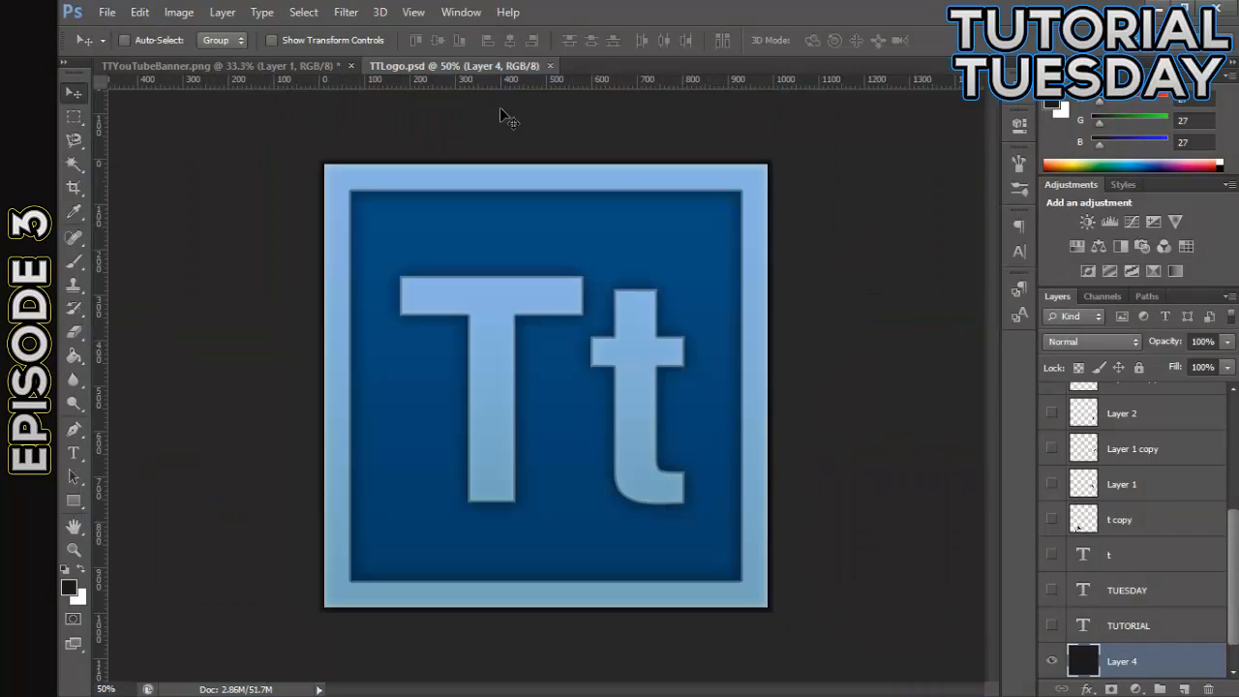
click(276, 64)
- Place TTLogo.png from the TutorialTuesday folder onto the banner and commit the placement
click(29, 80)
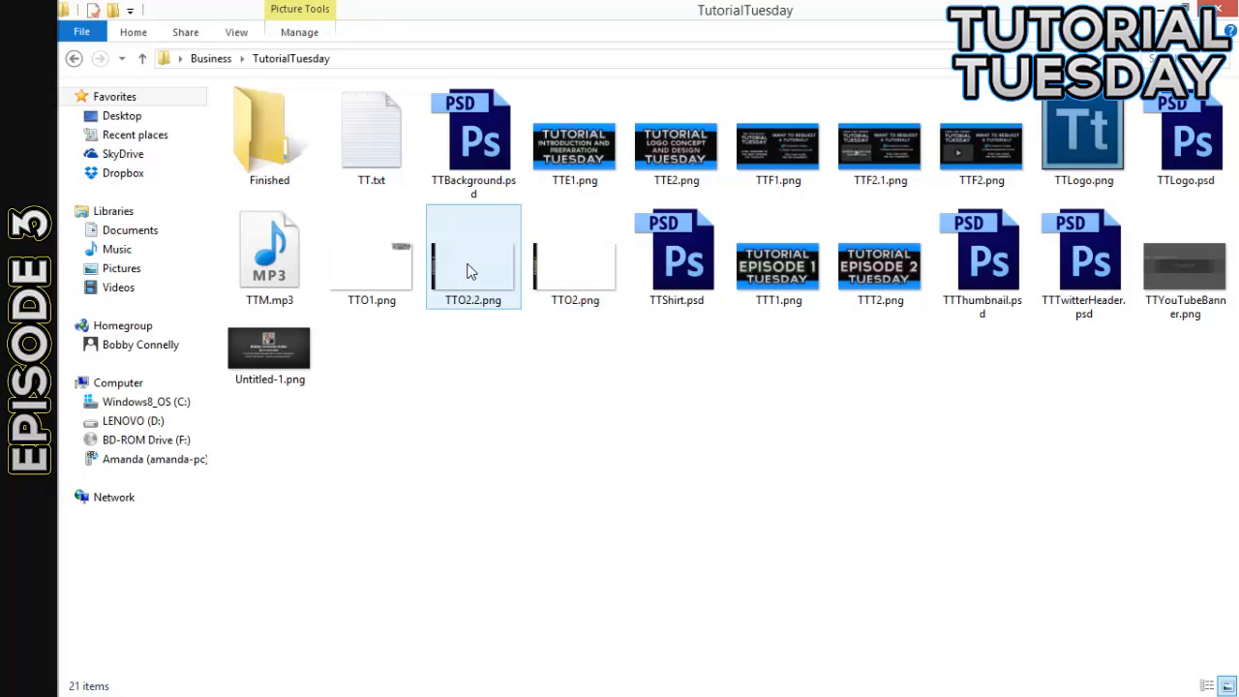
click(1073, 122)
drag(1073, 122, 564, 386)
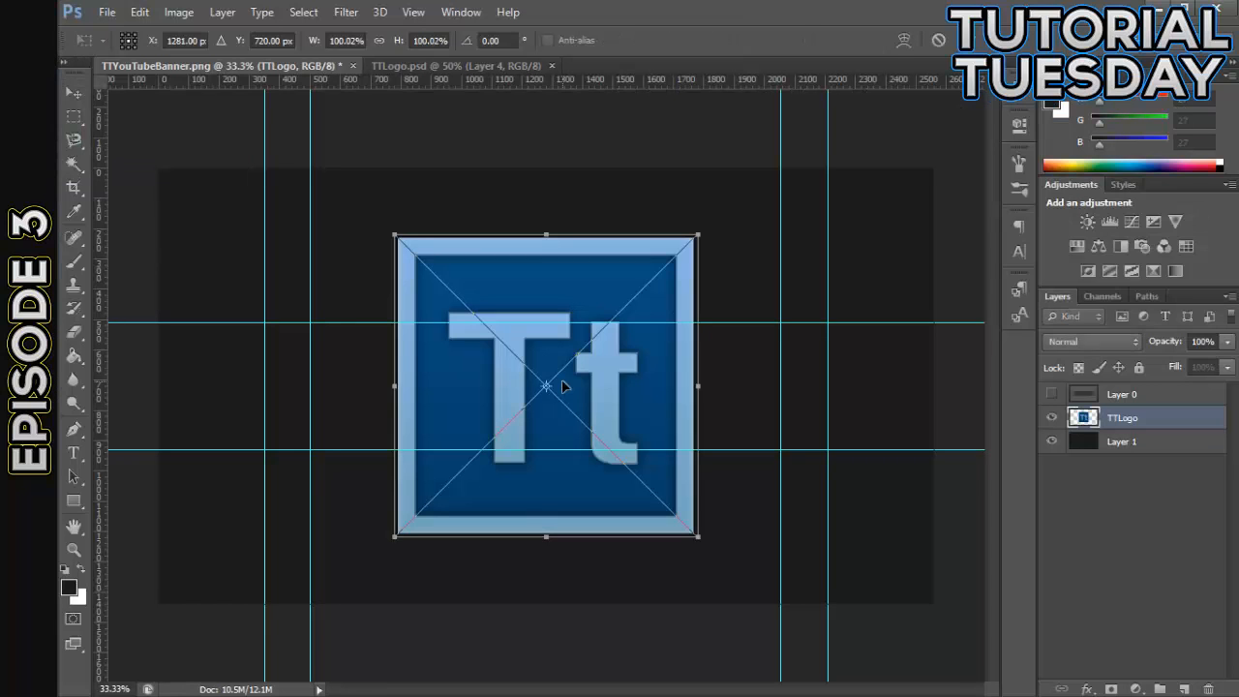
drag(629, 337, 606, 324)
click(77, 93)
click(562, 280)
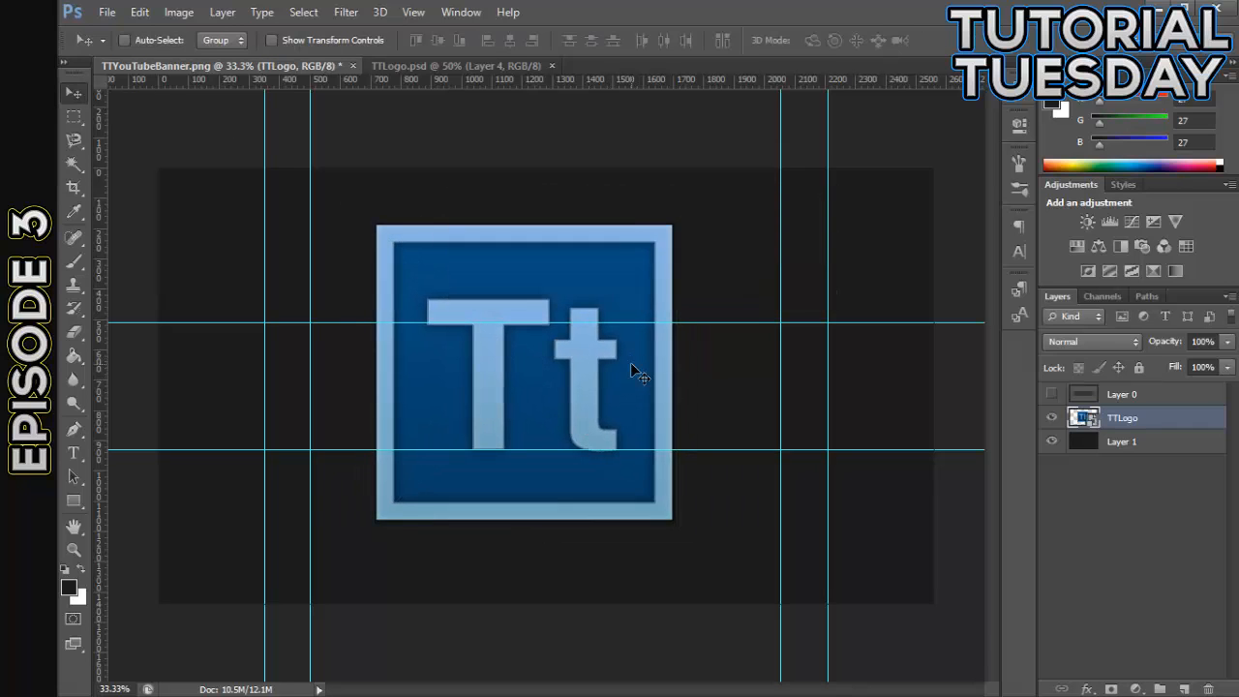
- Move the placed logo to roughly the center of the banner
drag(636, 368, 642, 378)
drag(613, 422, 589, 409)
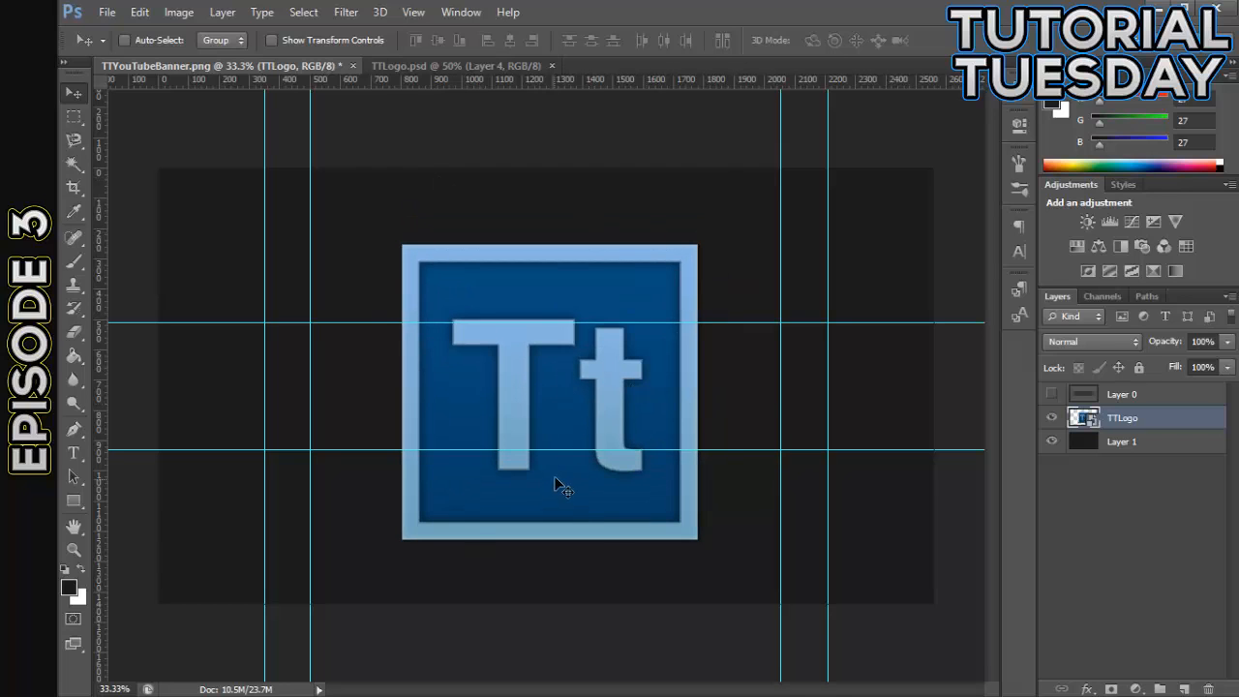
key(ctrl+plus)
key(ctrl+plus)
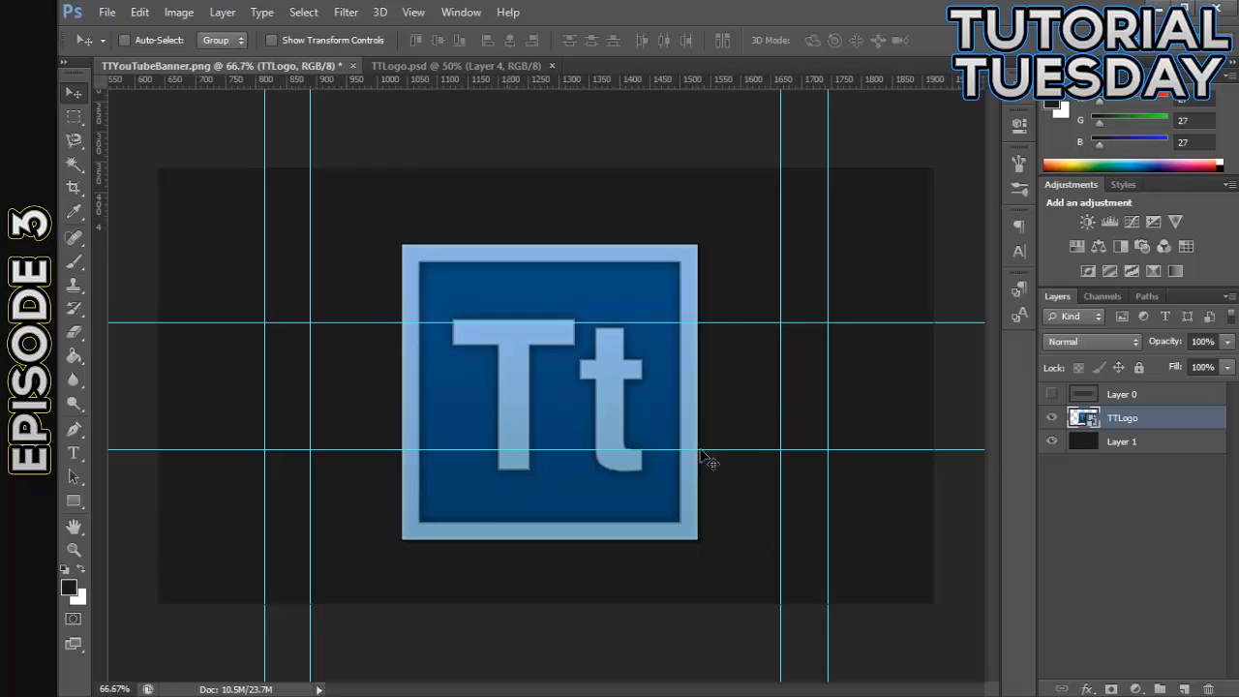
key(ctrl+minus)
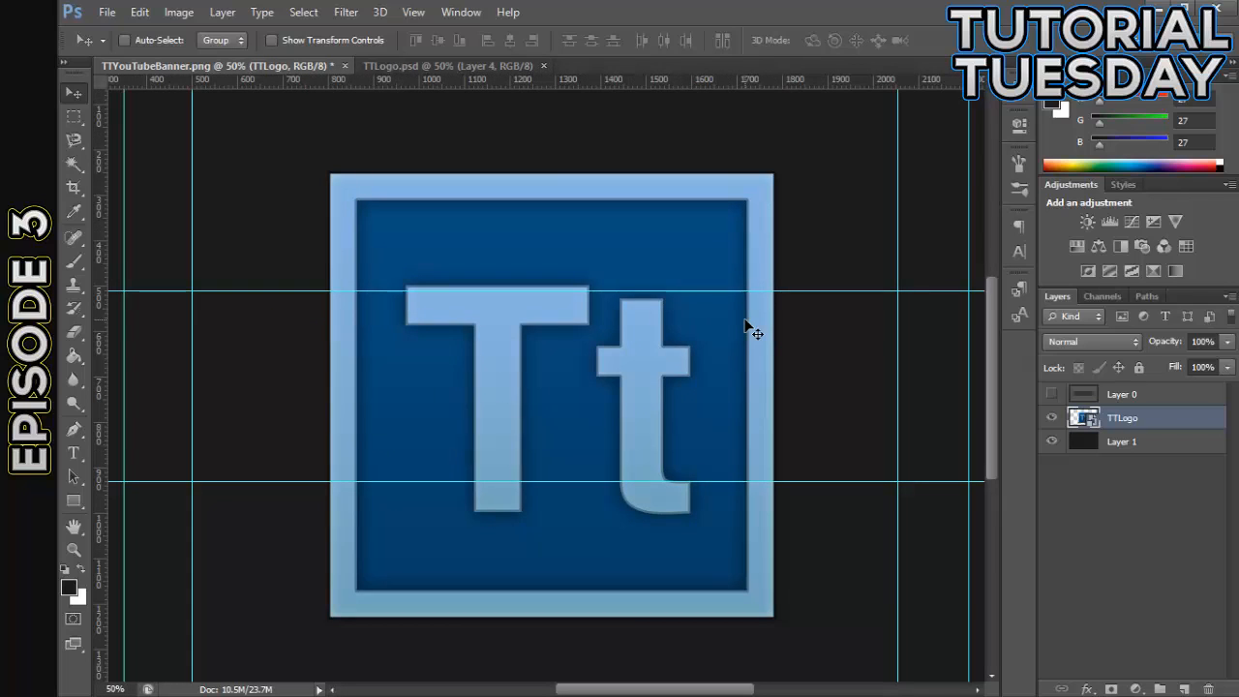
key(ctrl+minus)
key(ctrl+plus)
drag(672, 395, 685, 385)
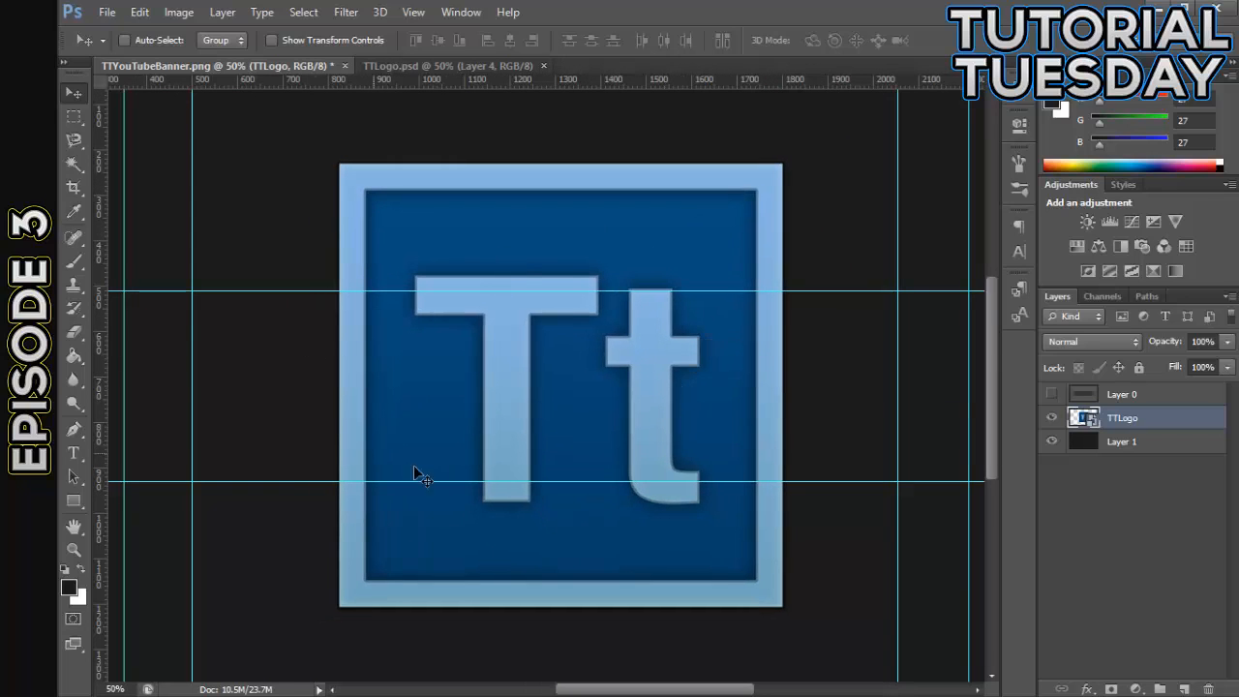
drag(607, 379, 599, 384)
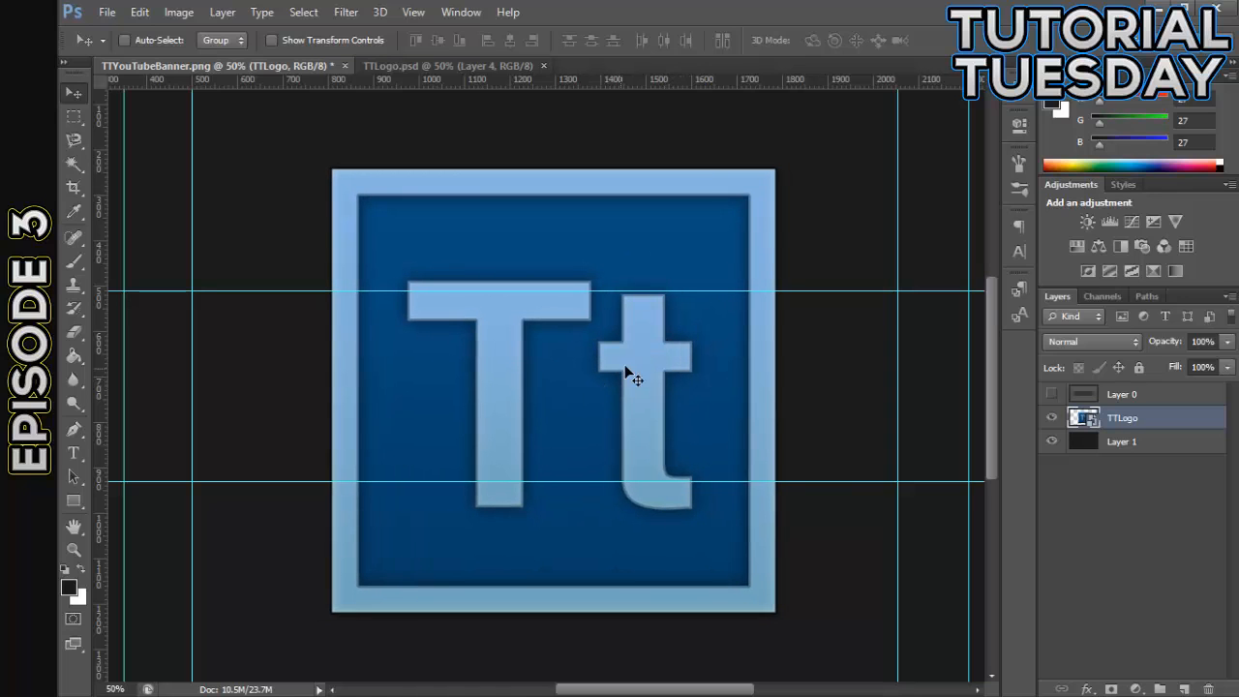
- Scale the logo to 43% about its center and fit it between the two horizontal guides
key(ctrl+t)
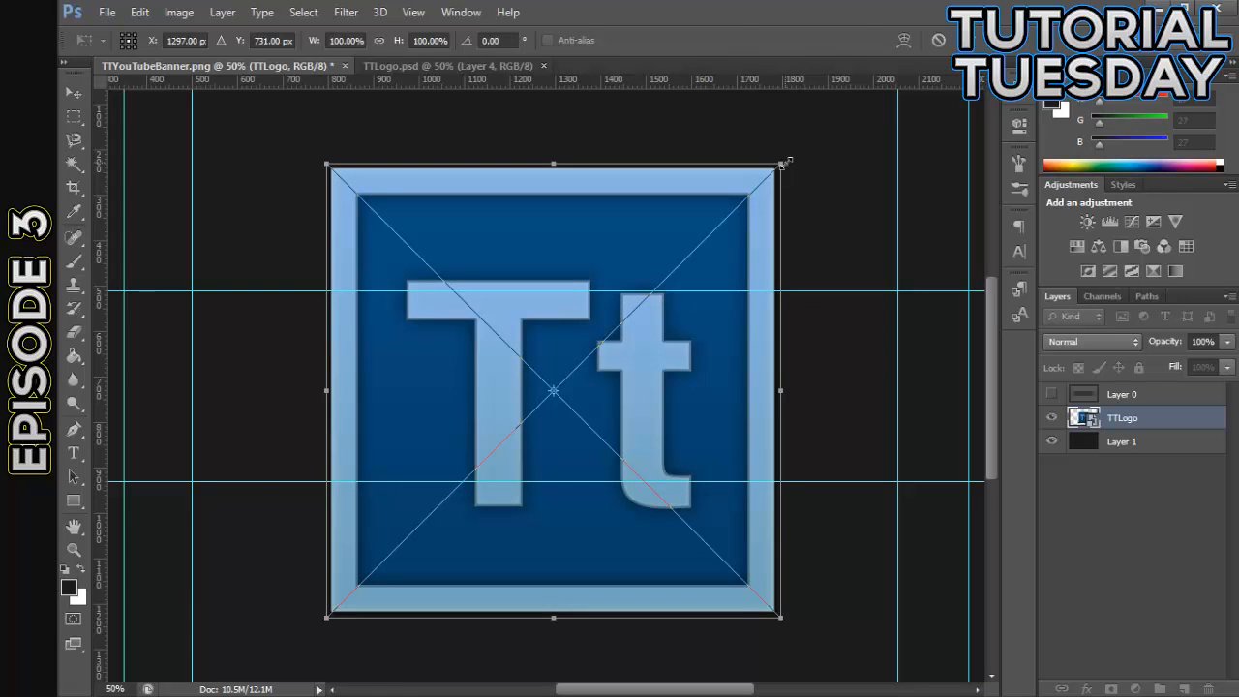
drag(780, 162, 651, 293)
key(v)
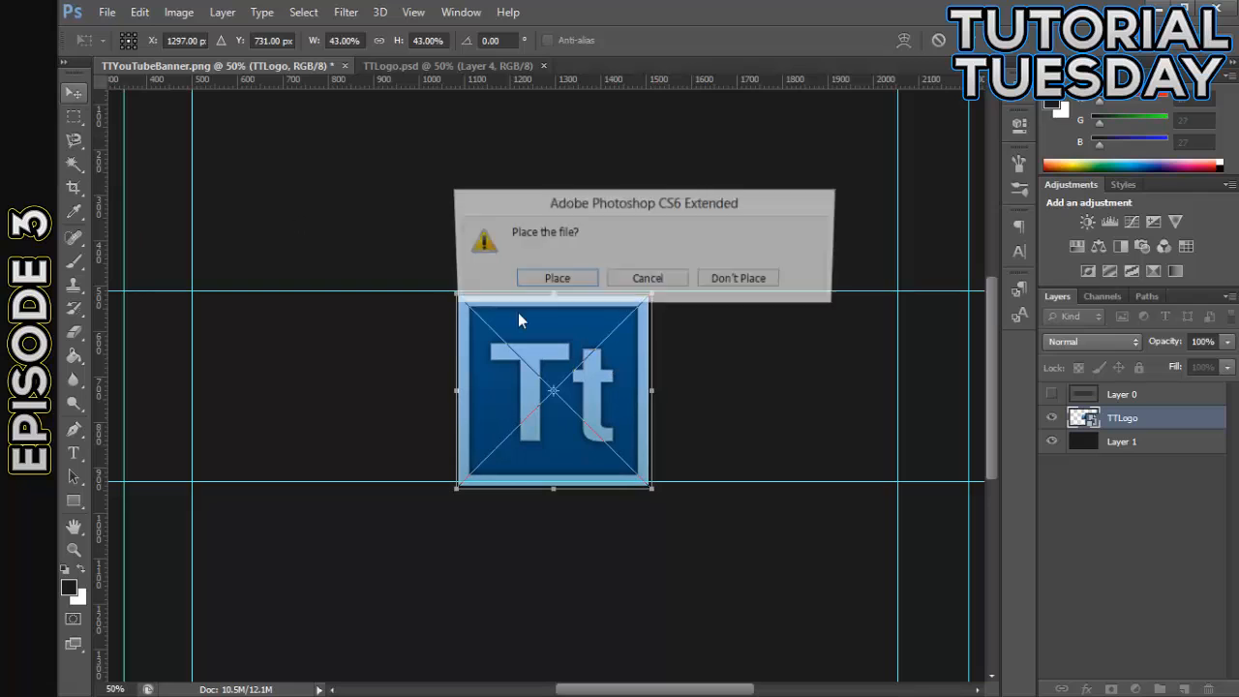
key(Return)
drag(622, 398, 624, 392)
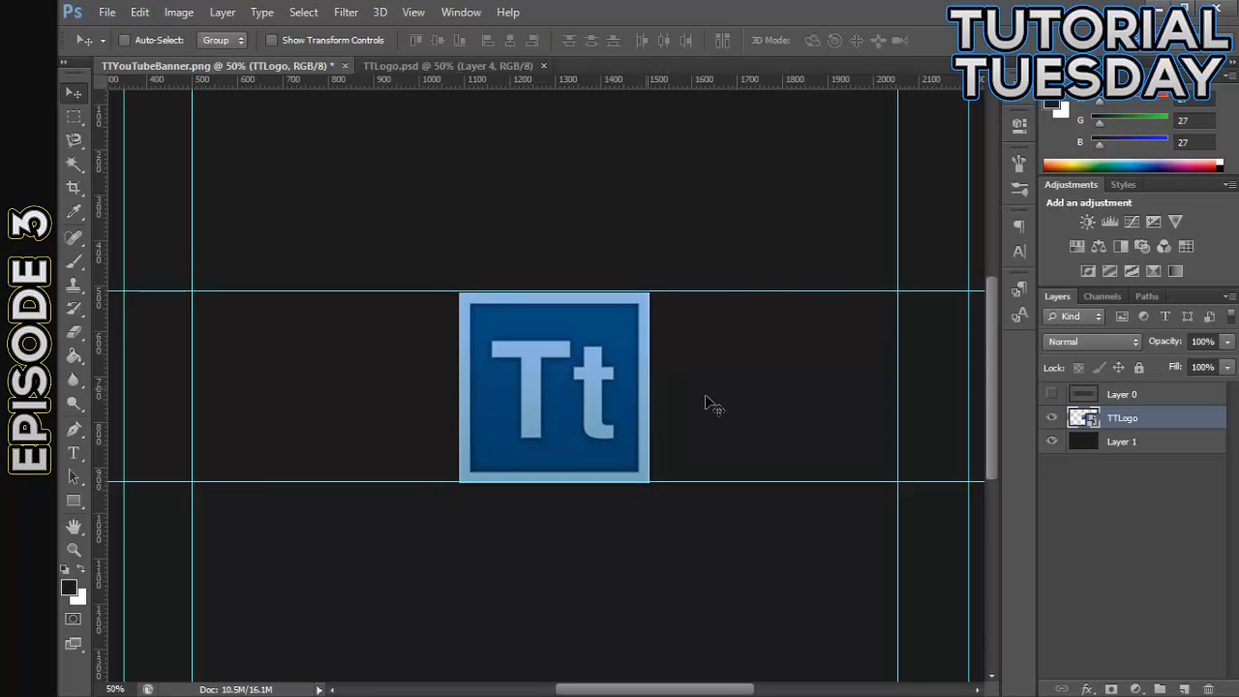
- Move the logo against the inner left vertical guide and place a duplicate against the inner right vertical guide
key(ctrl+minus)
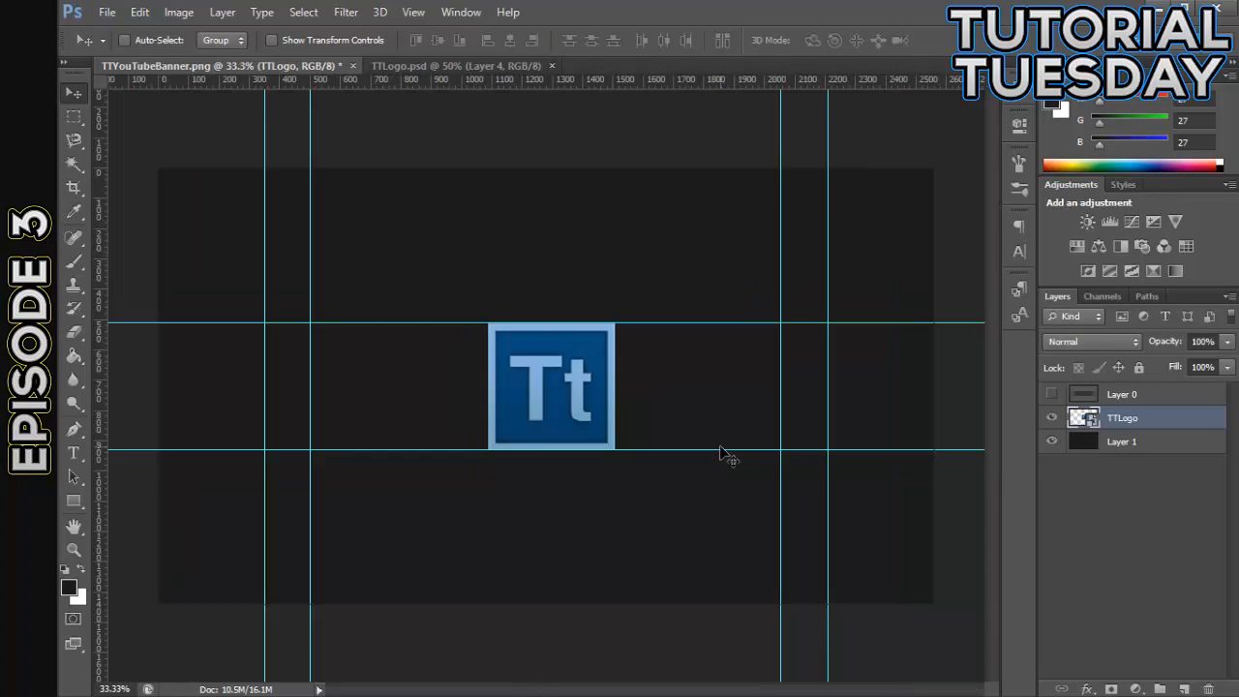
drag(522, 430, 381, 358)
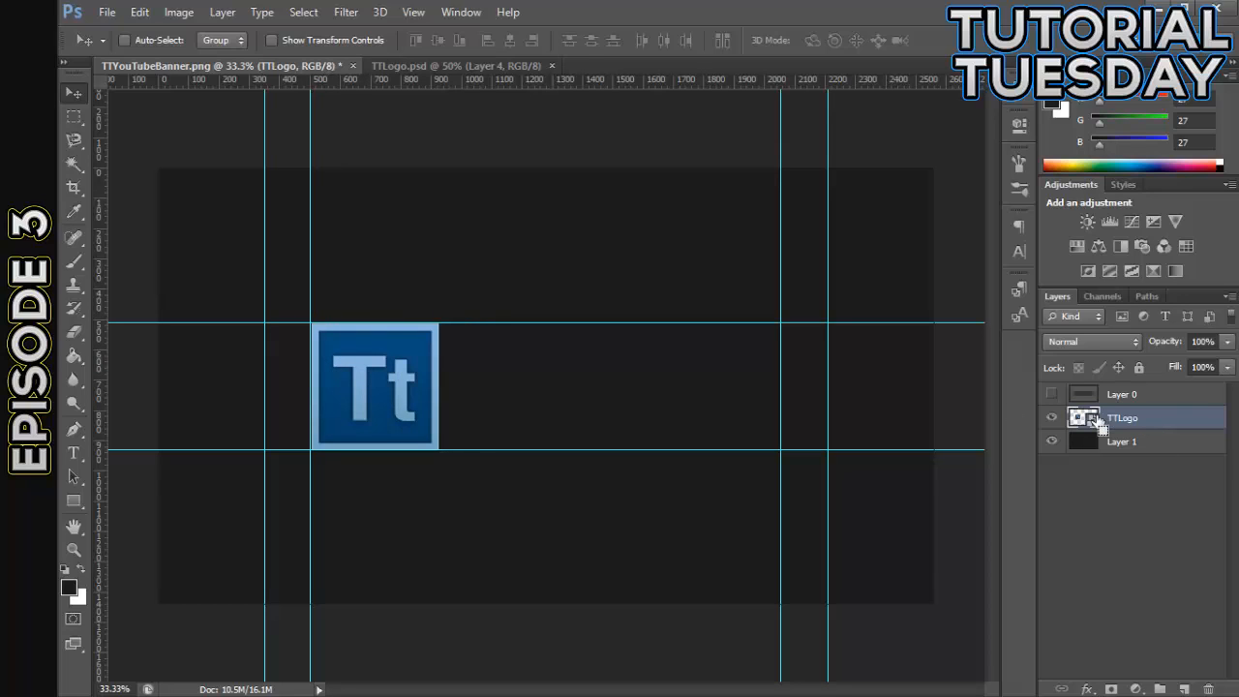
drag(1093, 421, 1094, 421)
drag(421, 374, 716, 411)
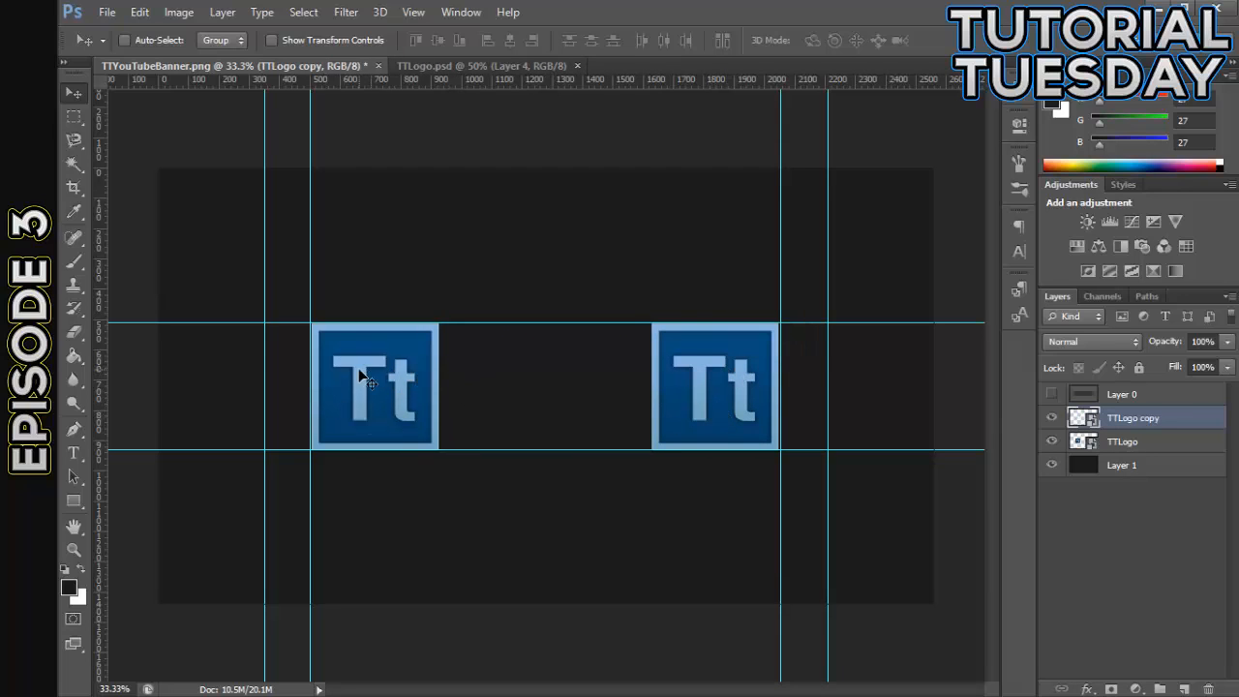
- Hide the TTLogo layer and move the TTLogo copy to the center of the banner between the horizontal guides
click(1051, 441)
drag(695, 409, 519, 402)
key(ctrl+plus)
key(ctrl+plus)
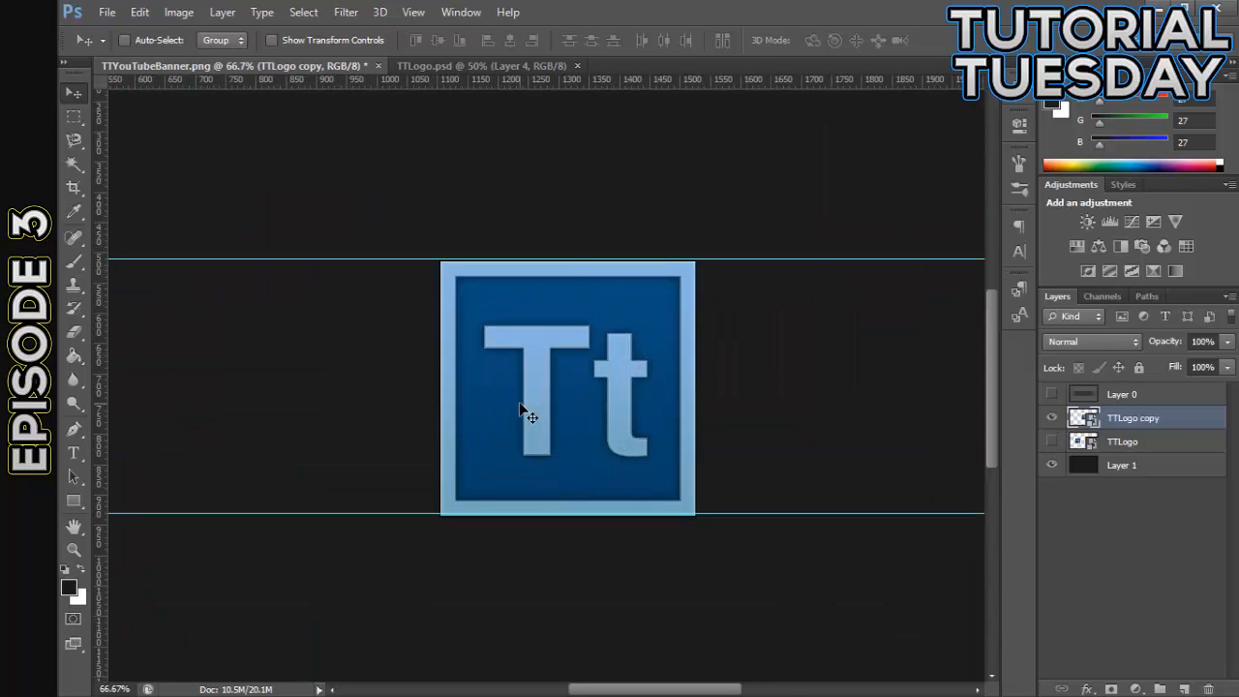
drag(583, 356, 557, 351)
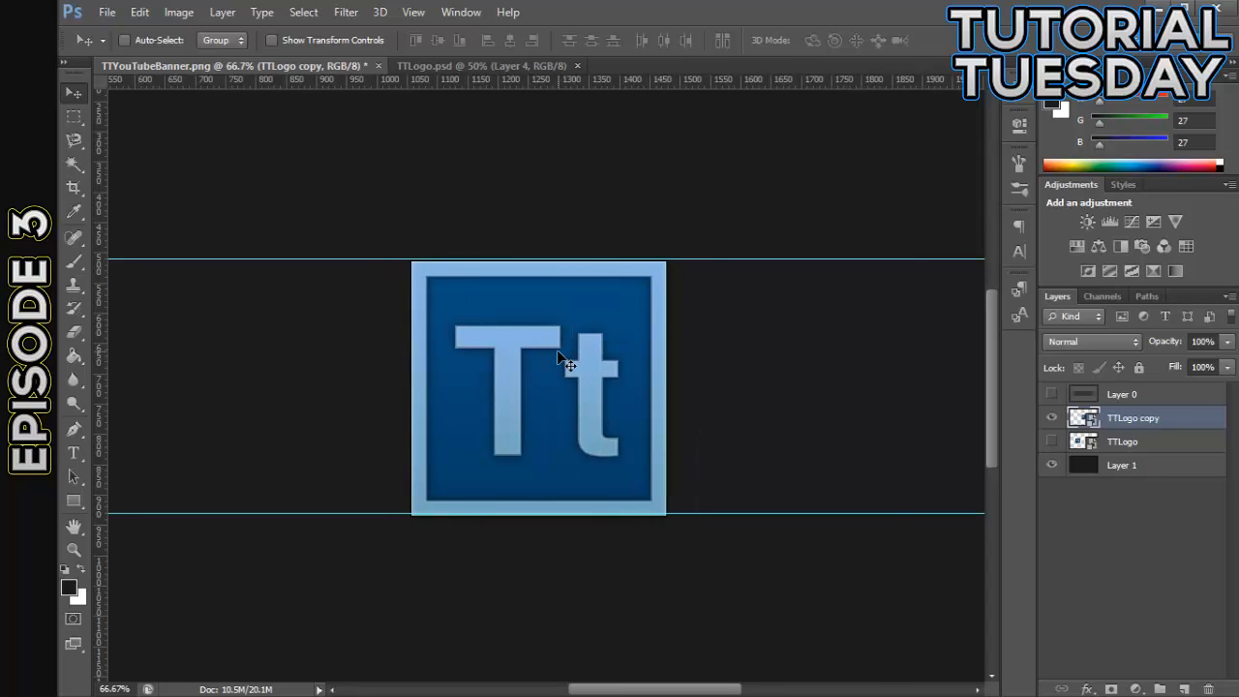
key(ctrl+minus)
key(ctrl+minus)
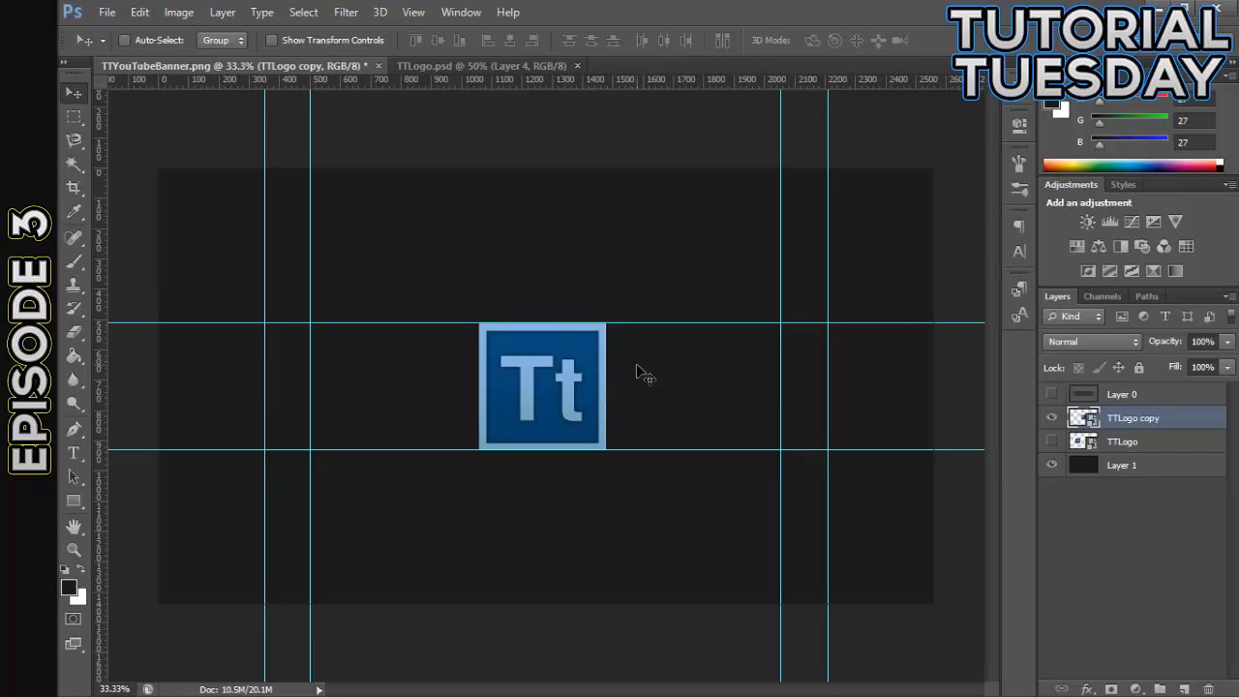
- Hide TTLogo copy and, on a new layer above Layer 1, draw a 2647 by 600 px rectangle covering the area above the upper horizontal guide
click(1052, 418)
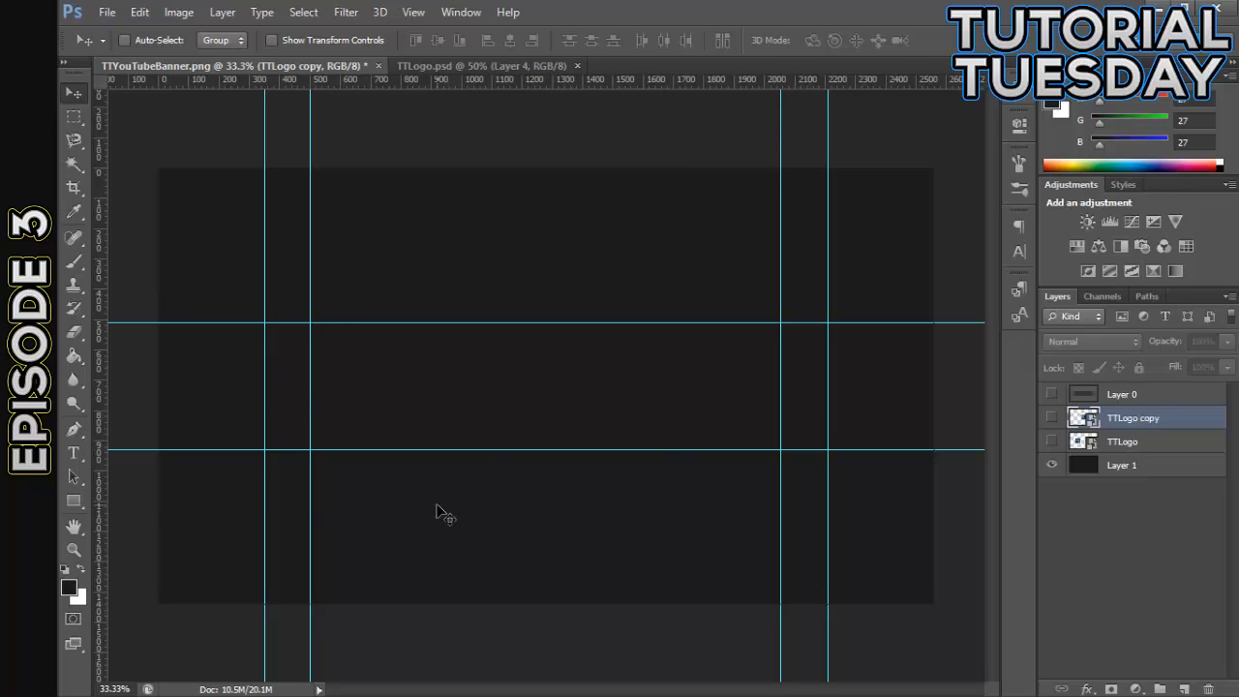
click(1141, 467)
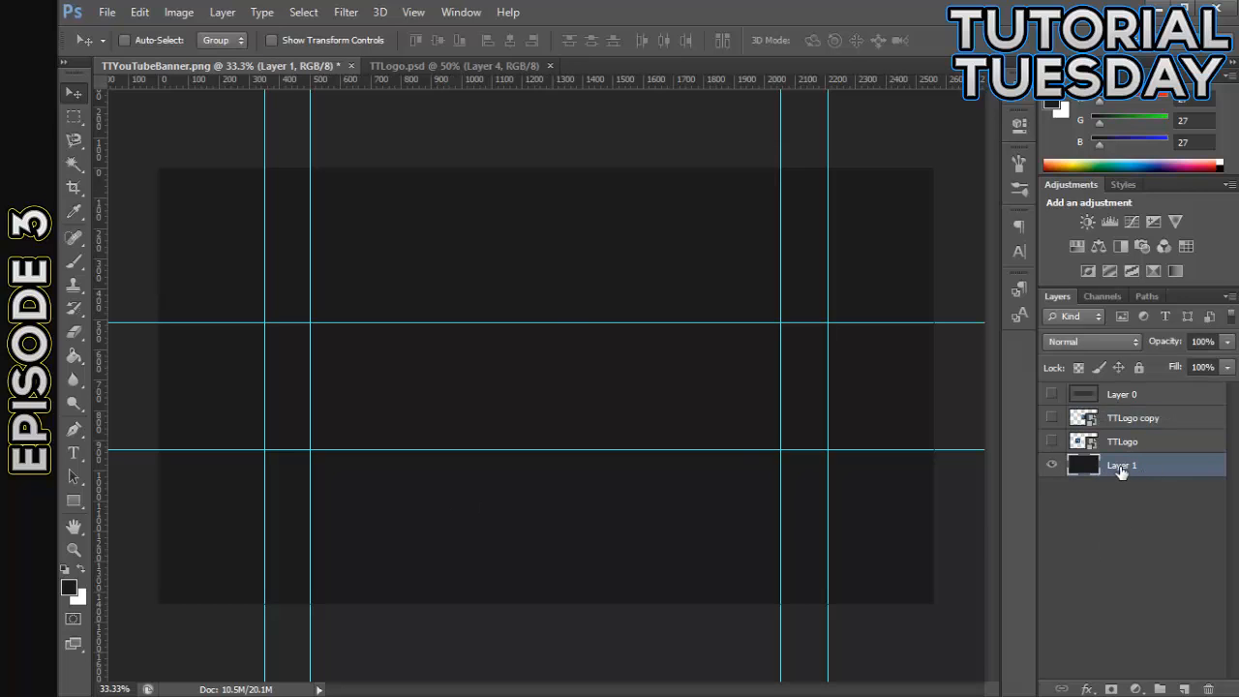
click(1181, 687)
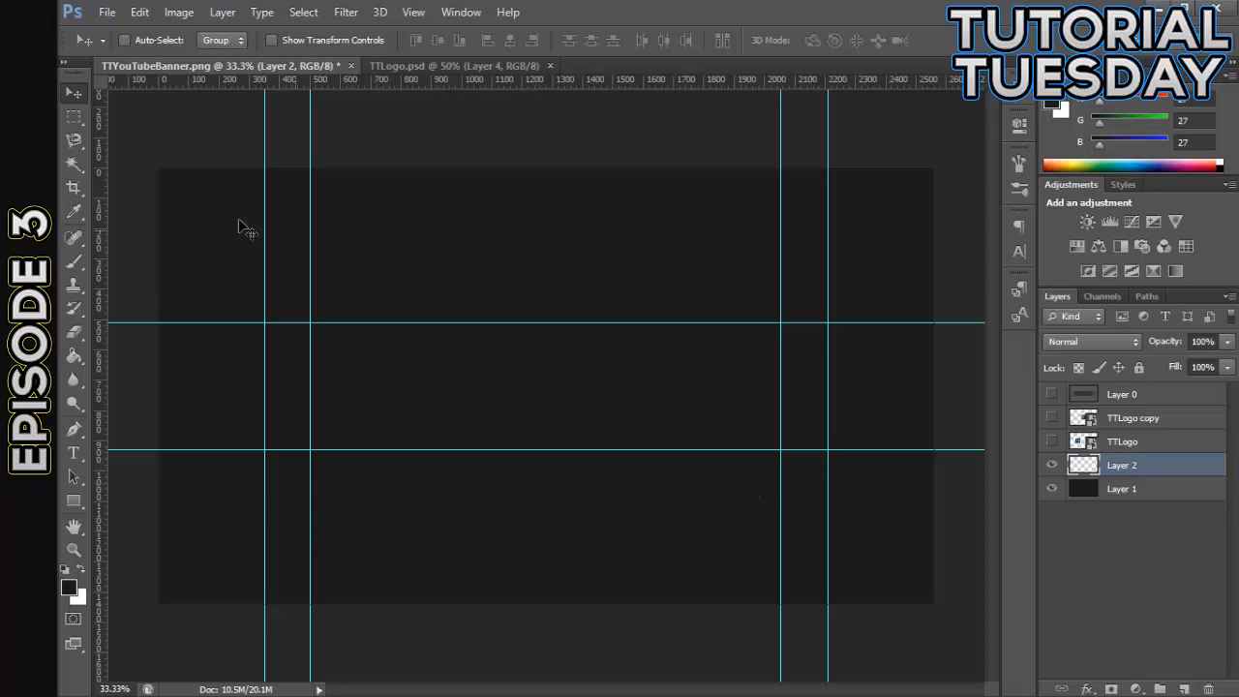
click(76, 500)
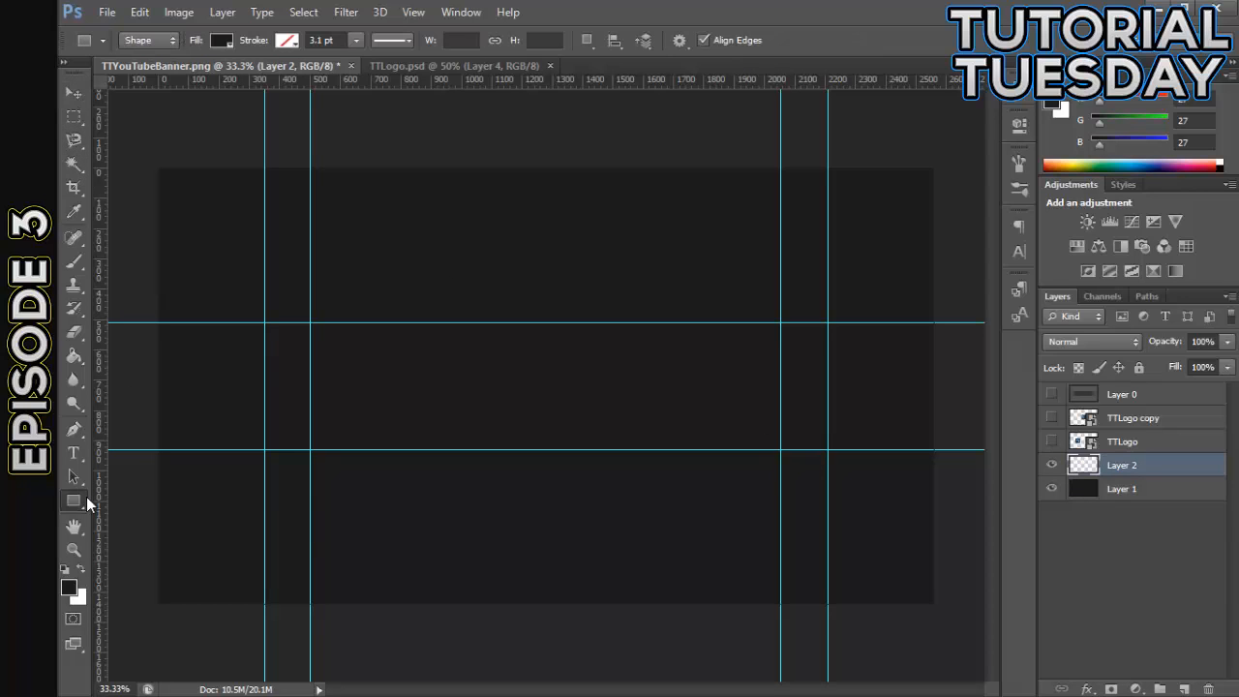
drag(144, 141, 945, 319)
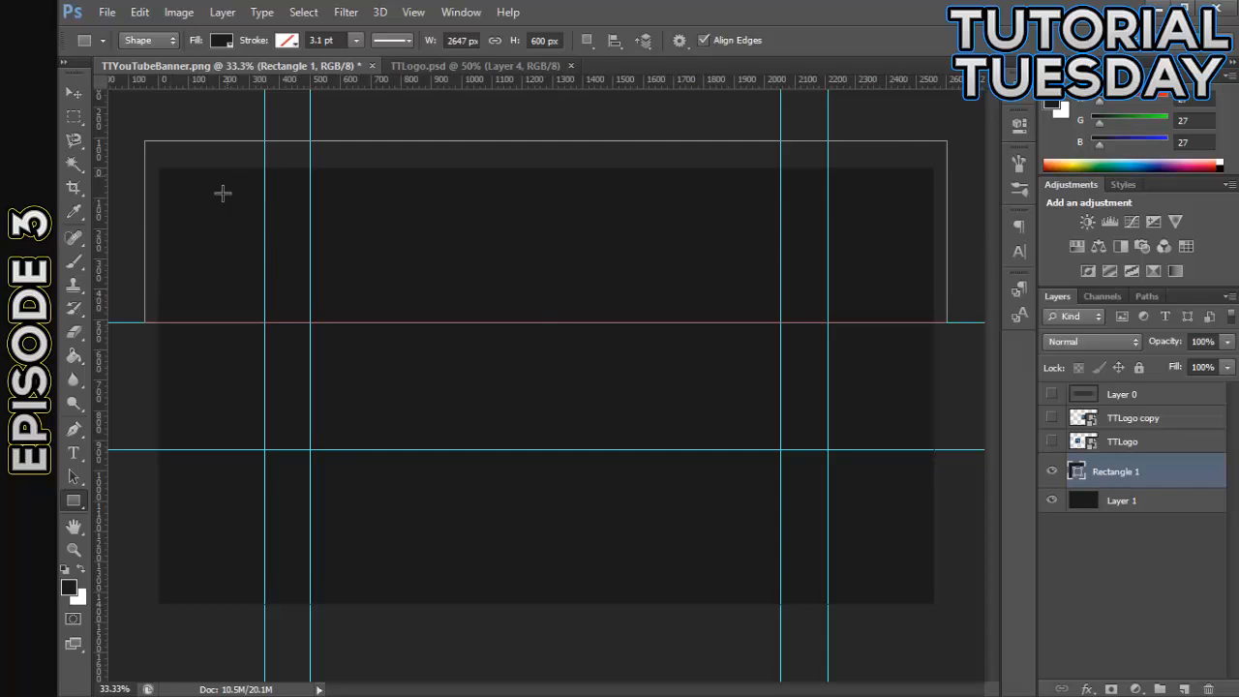
- Move the Rectangle 1 layer to the top of the layer stack and rasterize it
click(82, 97)
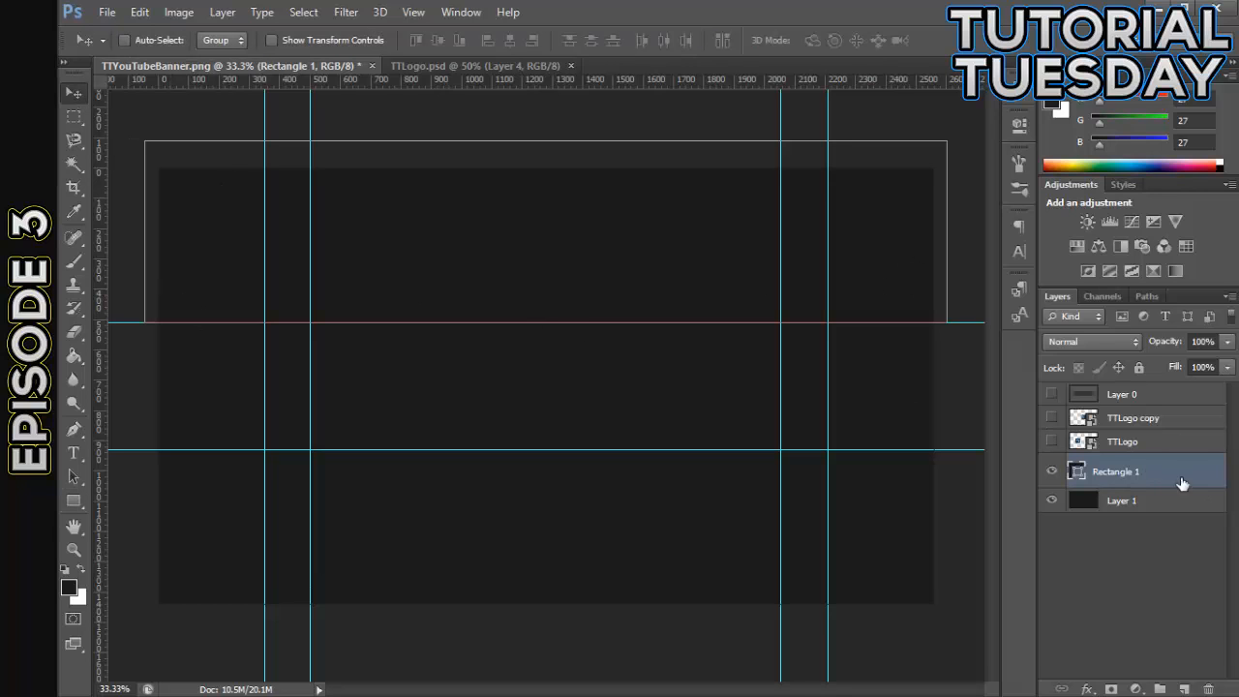
drag(1138, 473, 1139, 385)
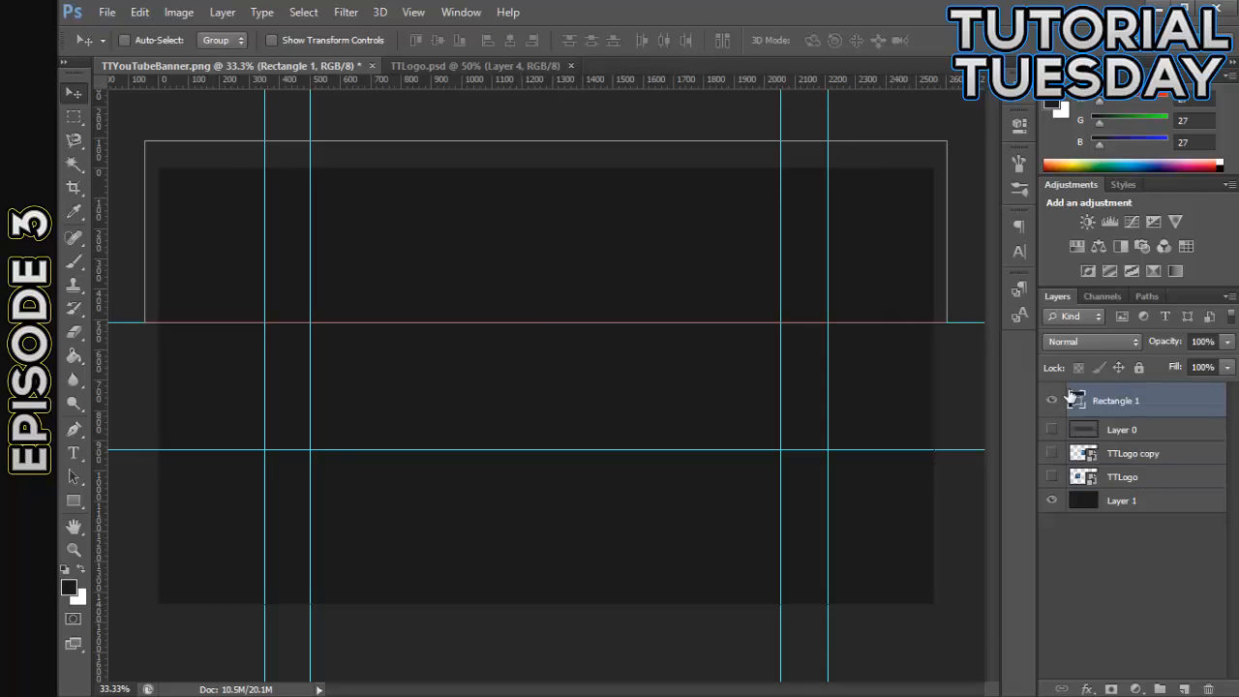
right_click(1123, 407)
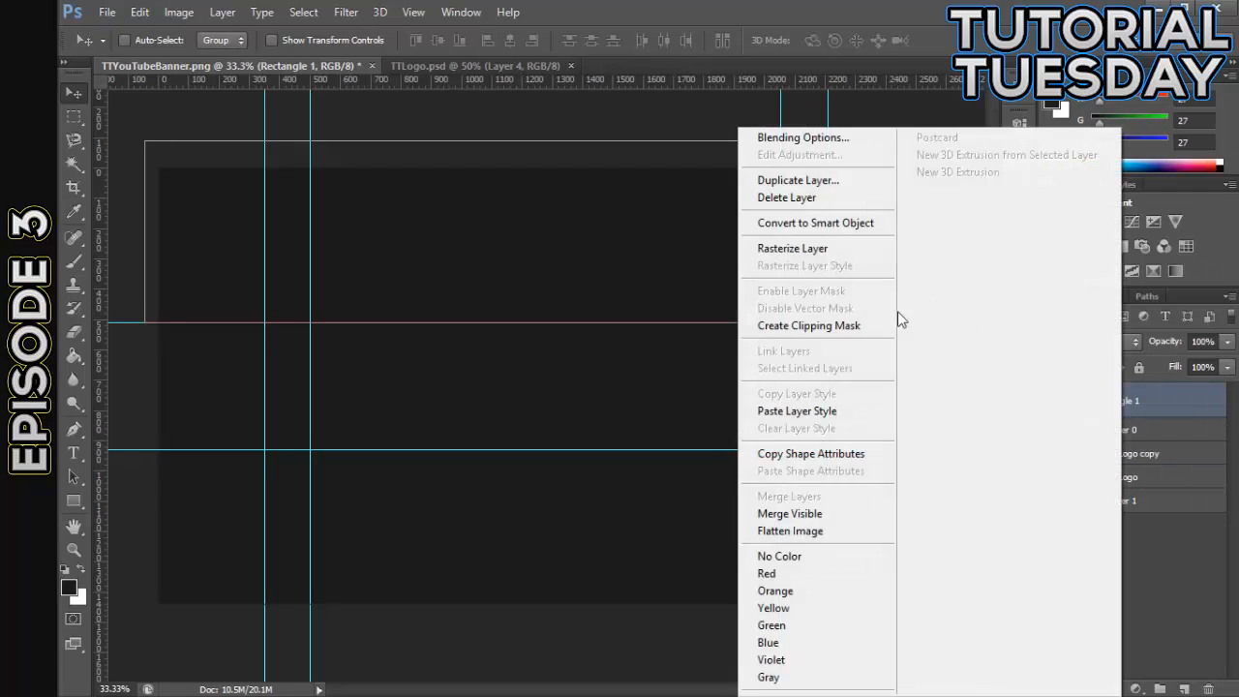
click(794, 250)
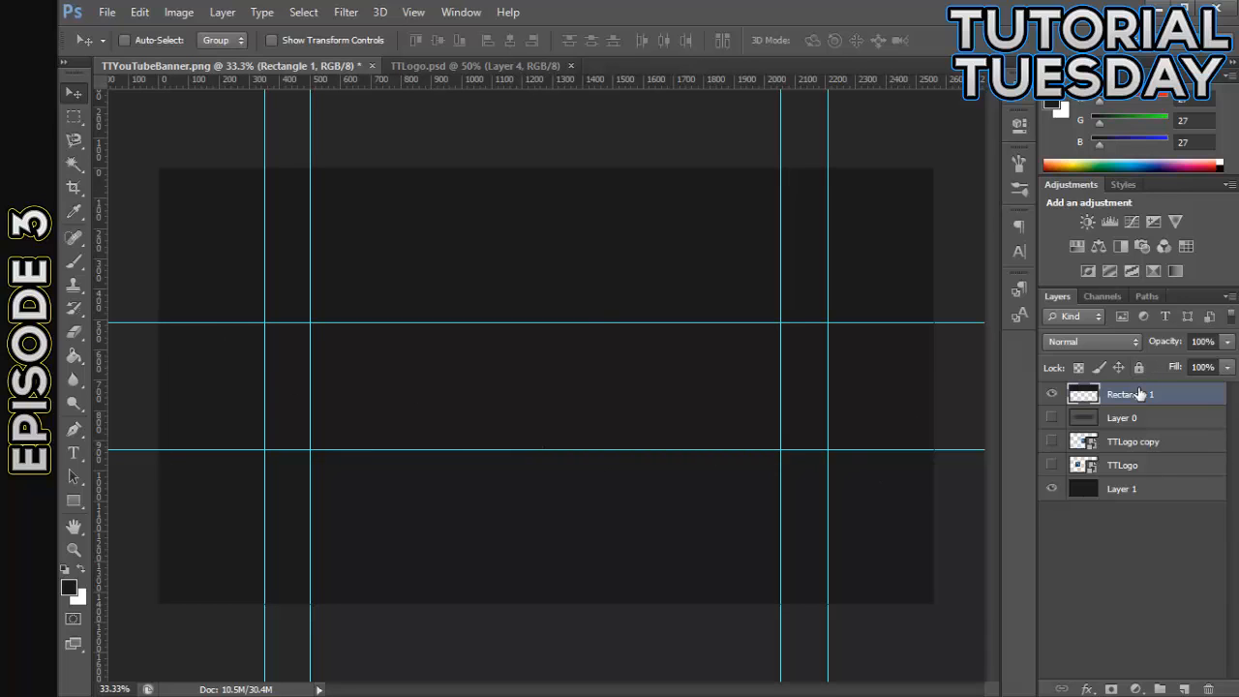
- Hide the guides and give the Rectangle 1 layer a Color Overlay of near-black 0f0f0f
key(ctrl+semicolon)
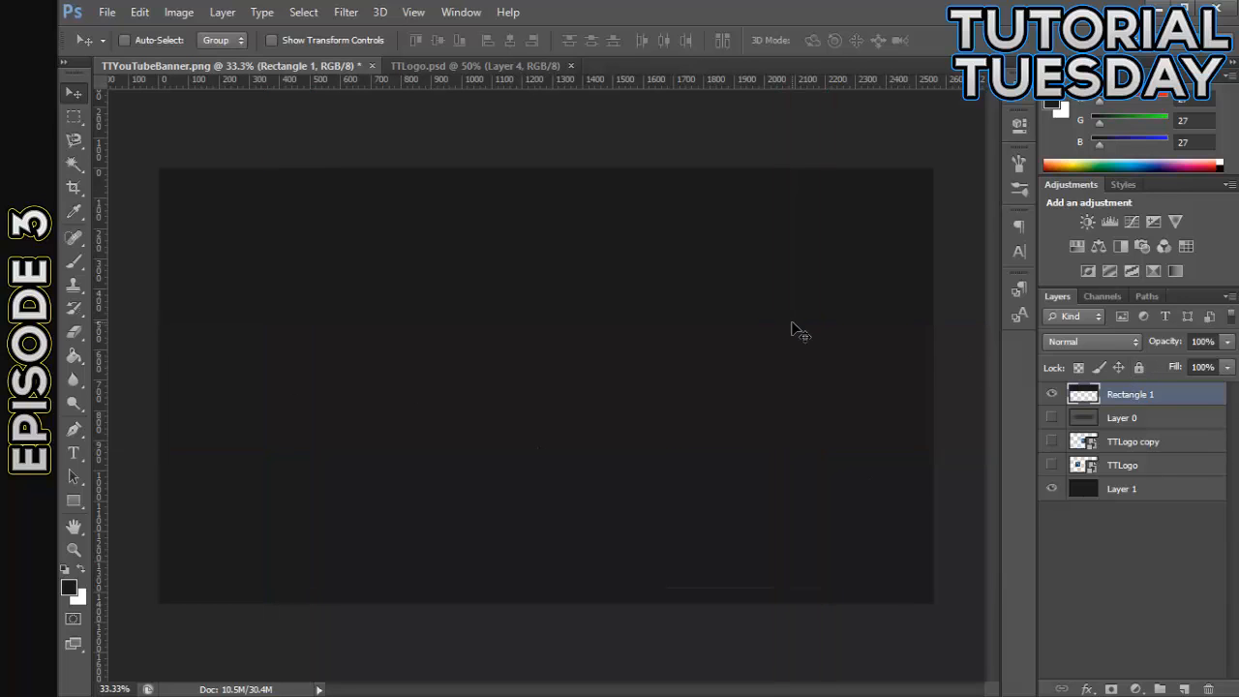
double_click(1171, 396)
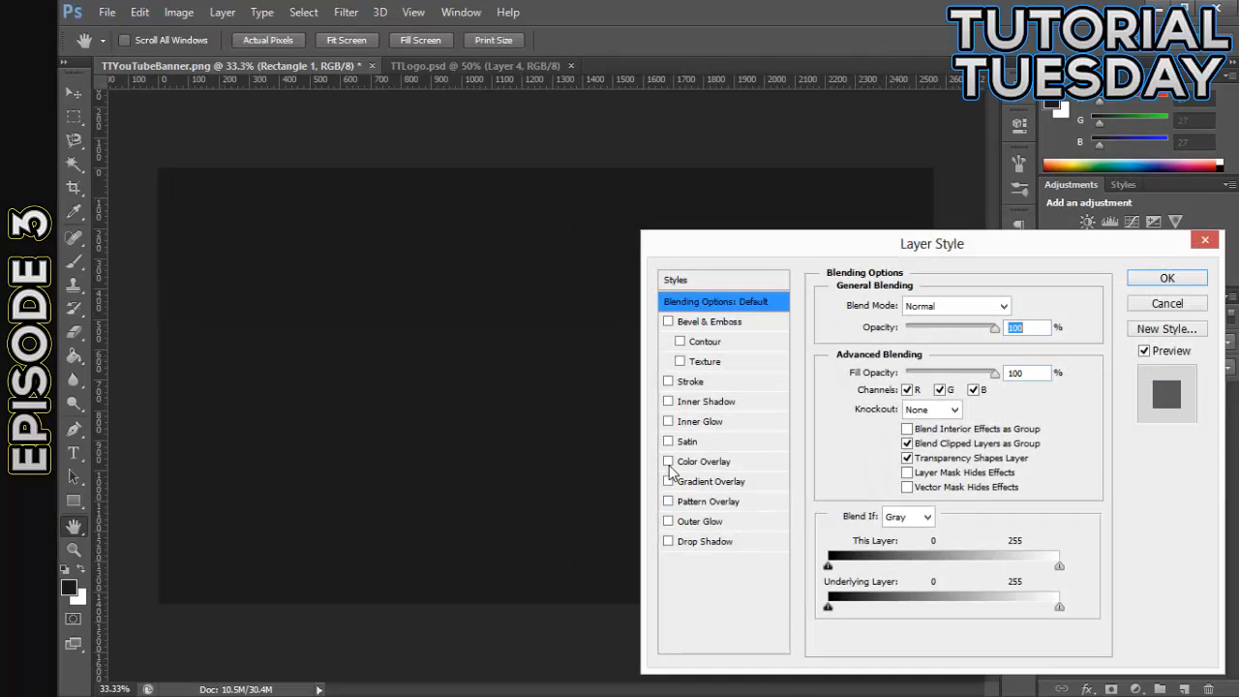
click(667, 461)
click(693, 471)
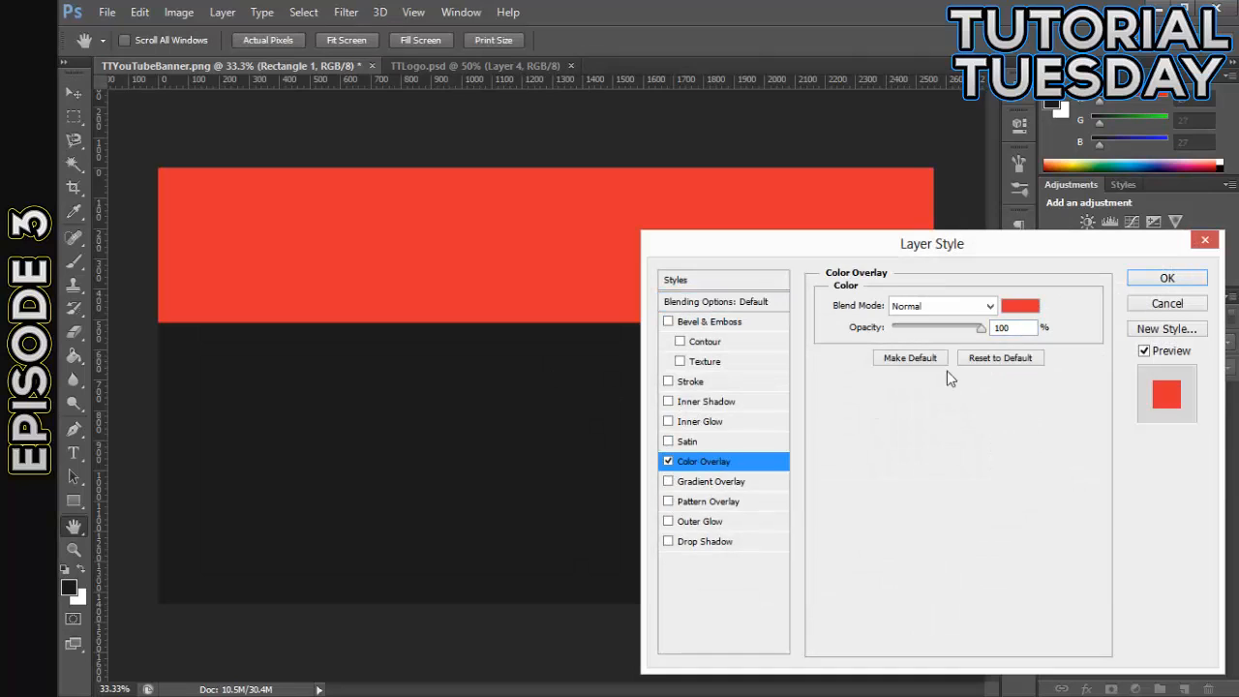
click(1020, 306)
click(626, 613)
click(578, 636)
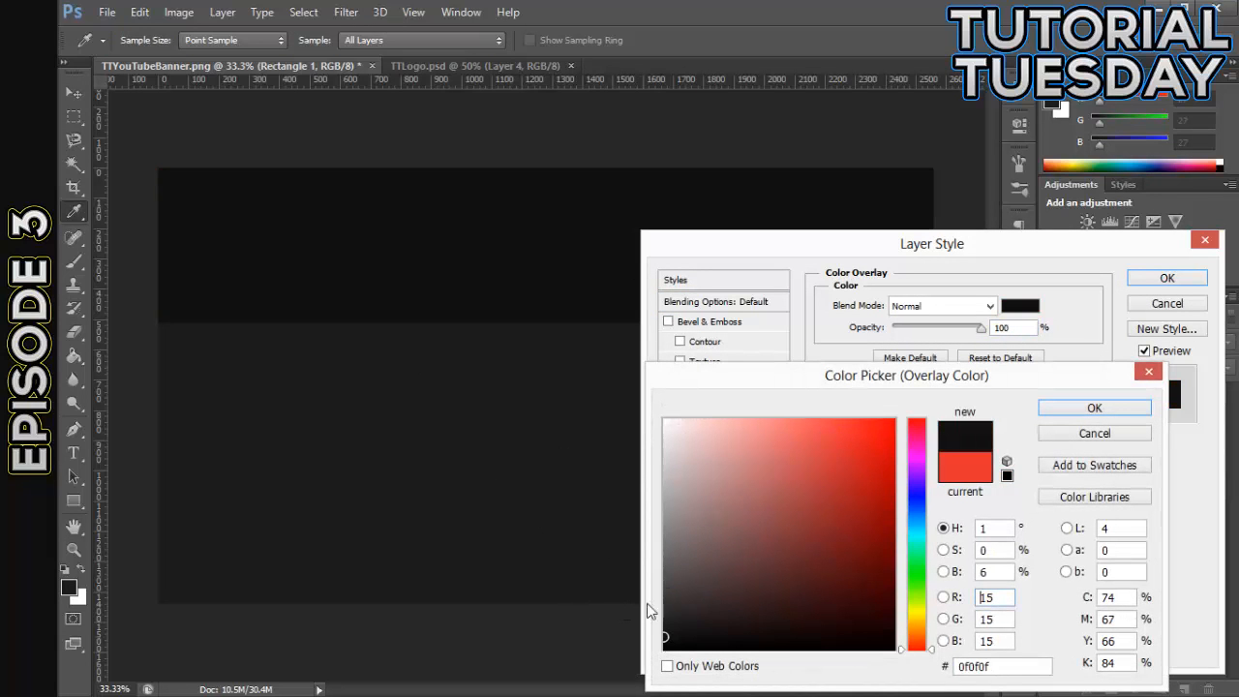
click(1094, 408)
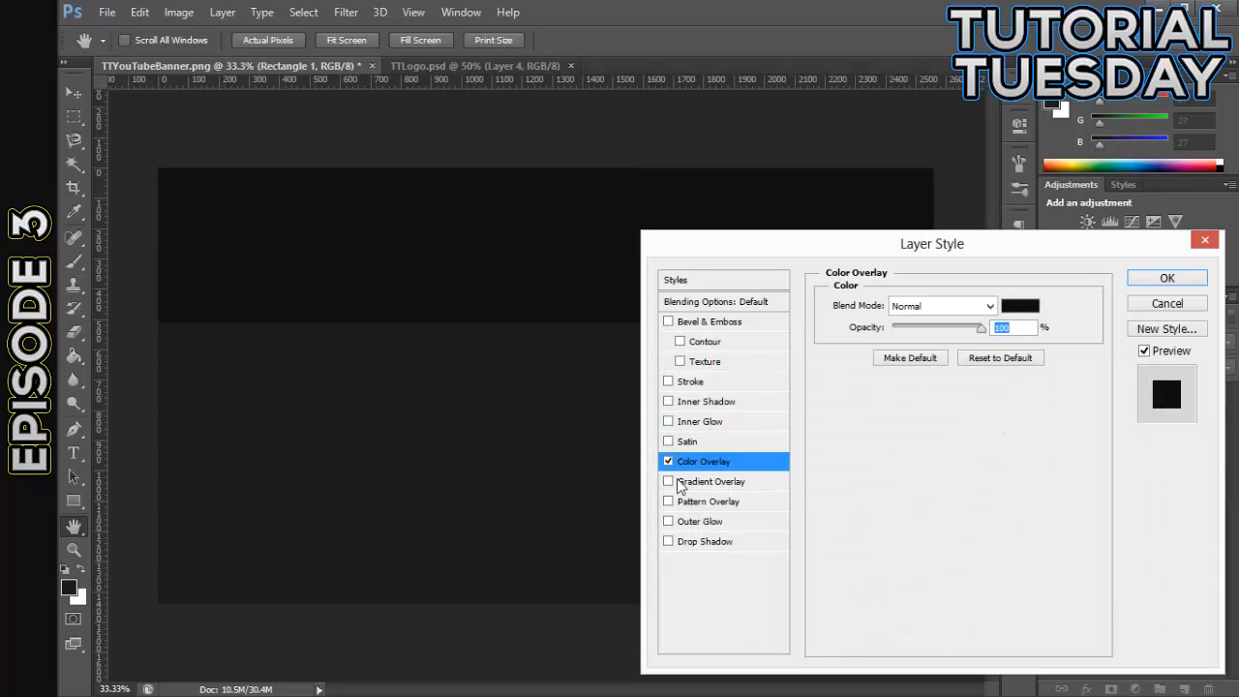
- Give the Rectangle 1 layer an Outer Glow with Normal blend mode, color 151515, 32% opacity and 21 px size
click(680, 525)
click(946, 308)
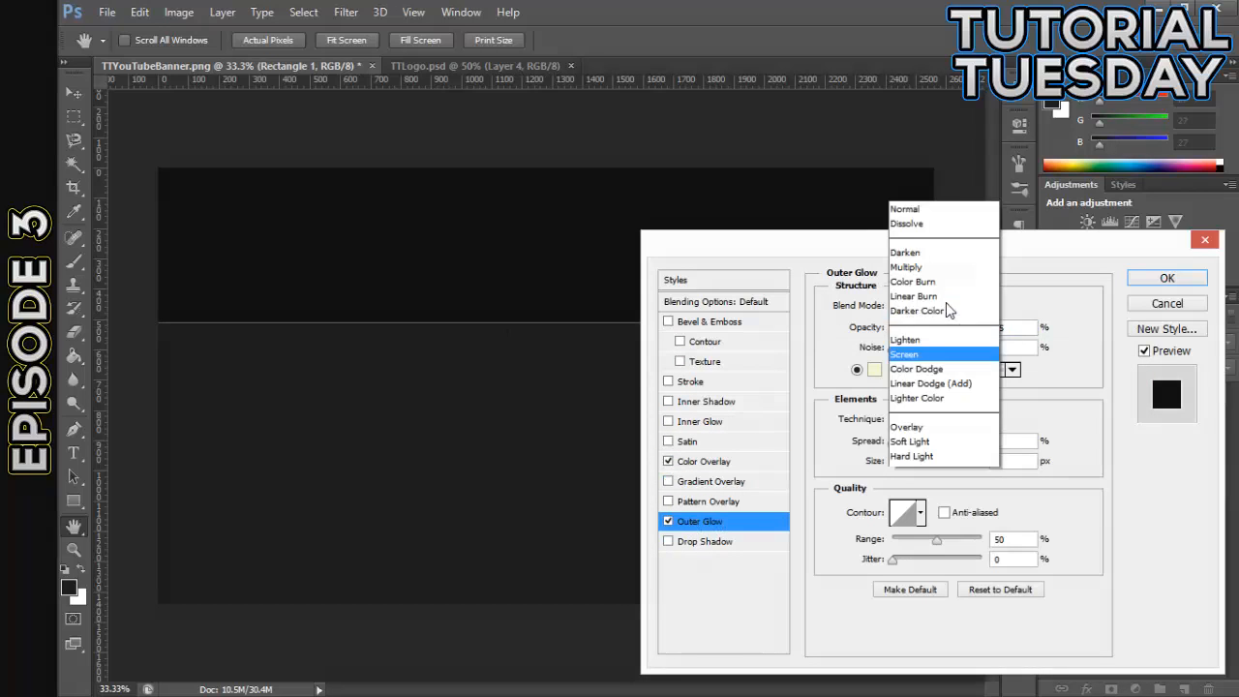
click(919, 19)
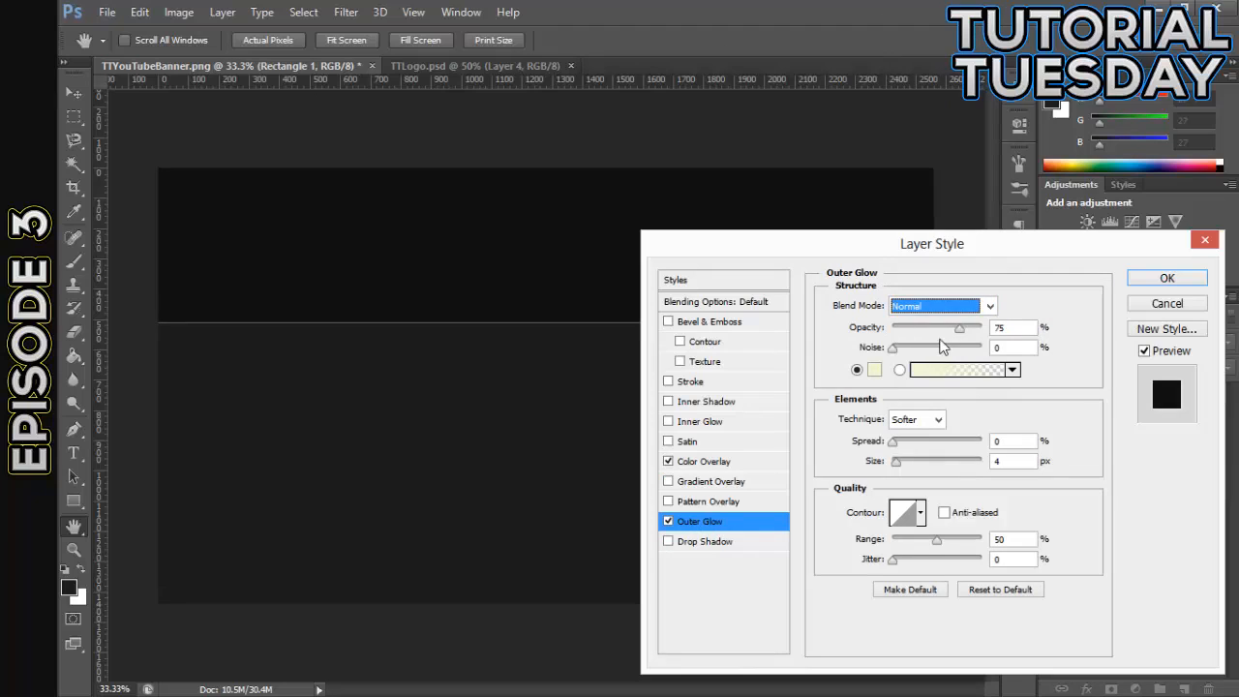
drag(960, 333, 979, 331)
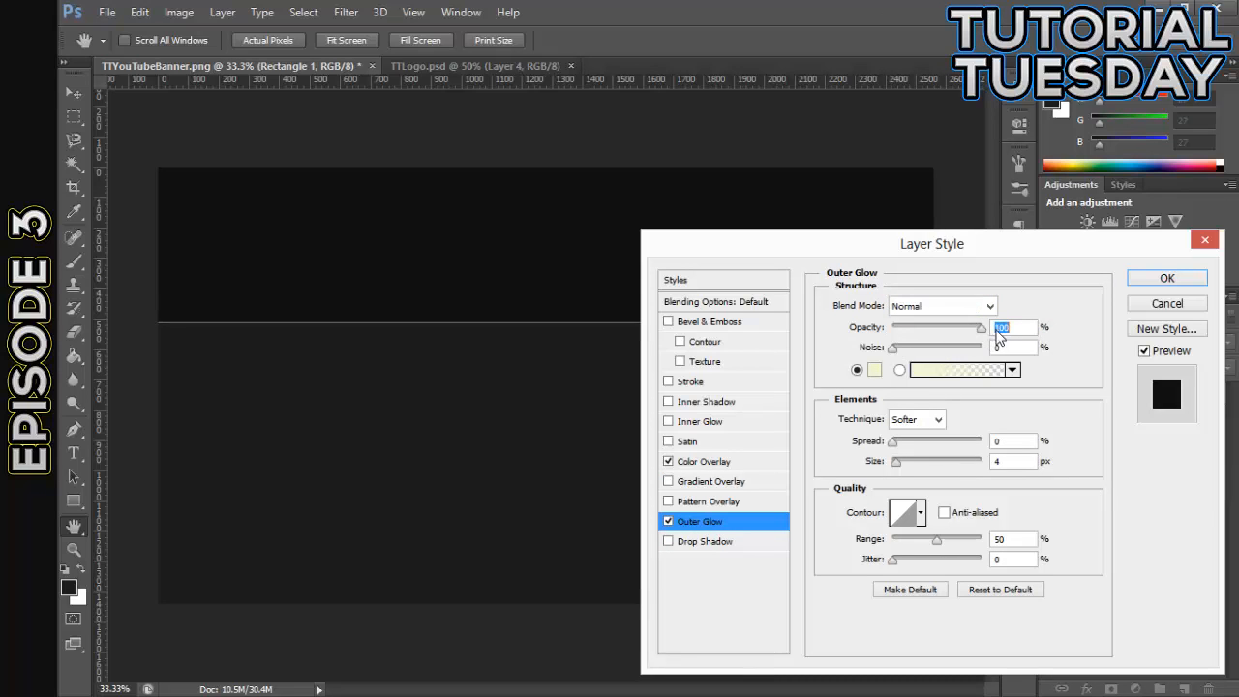
click(873, 368)
drag(741, 504, 543, 632)
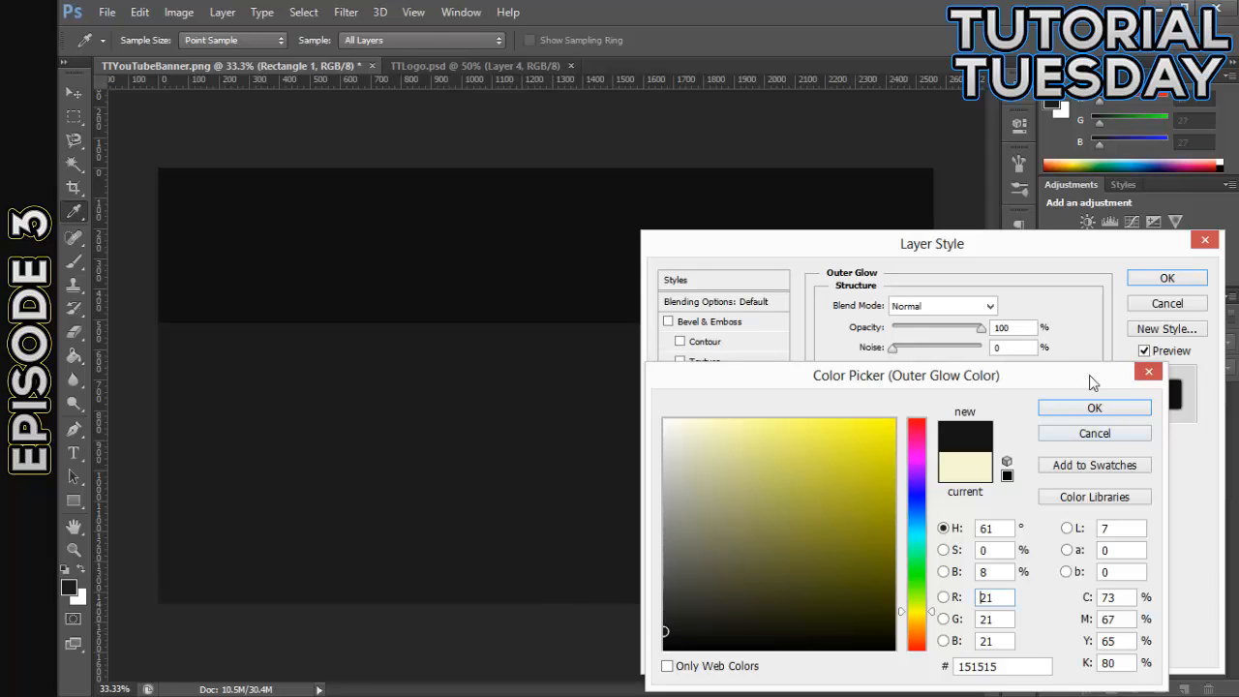
click(1093, 407)
click(900, 462)
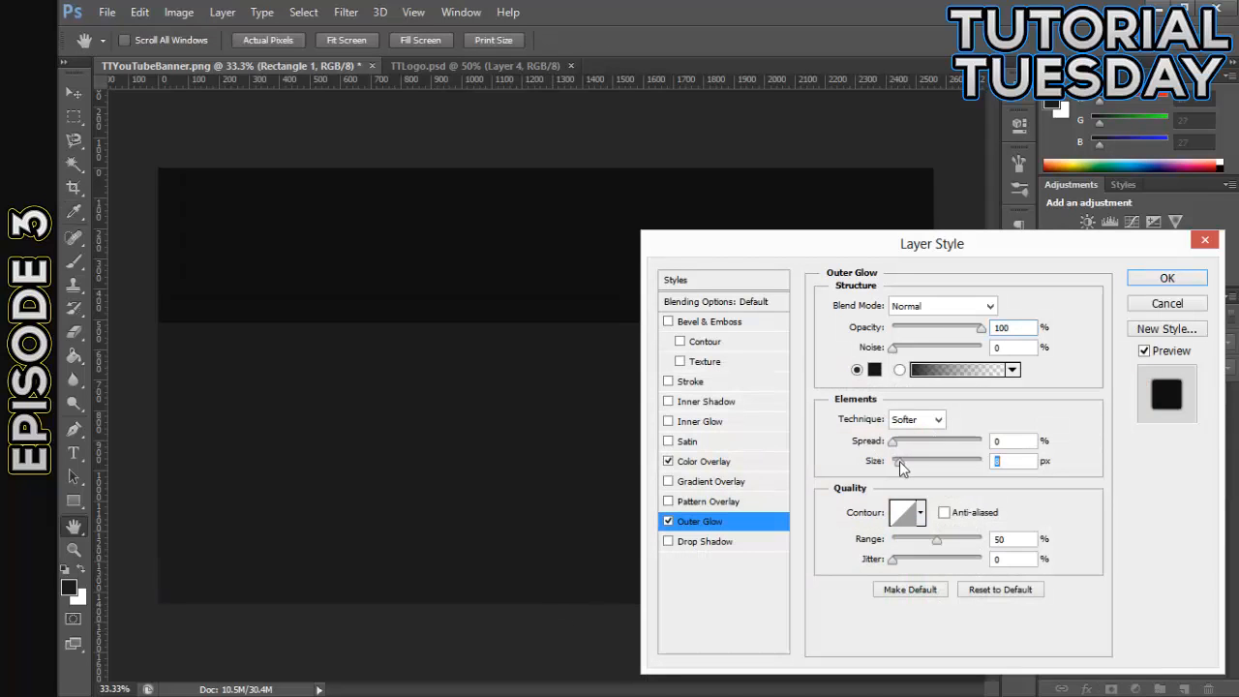
drag(898, 461, 905, 461)
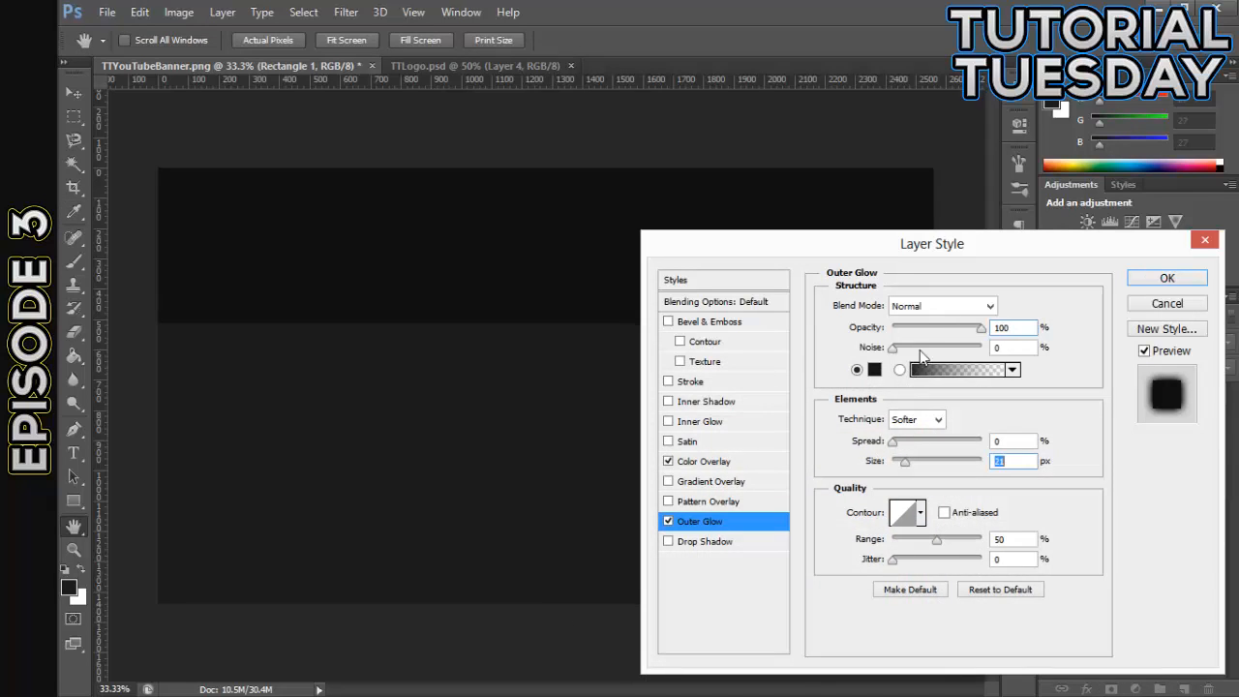
drag(981, 328, 921, 331)
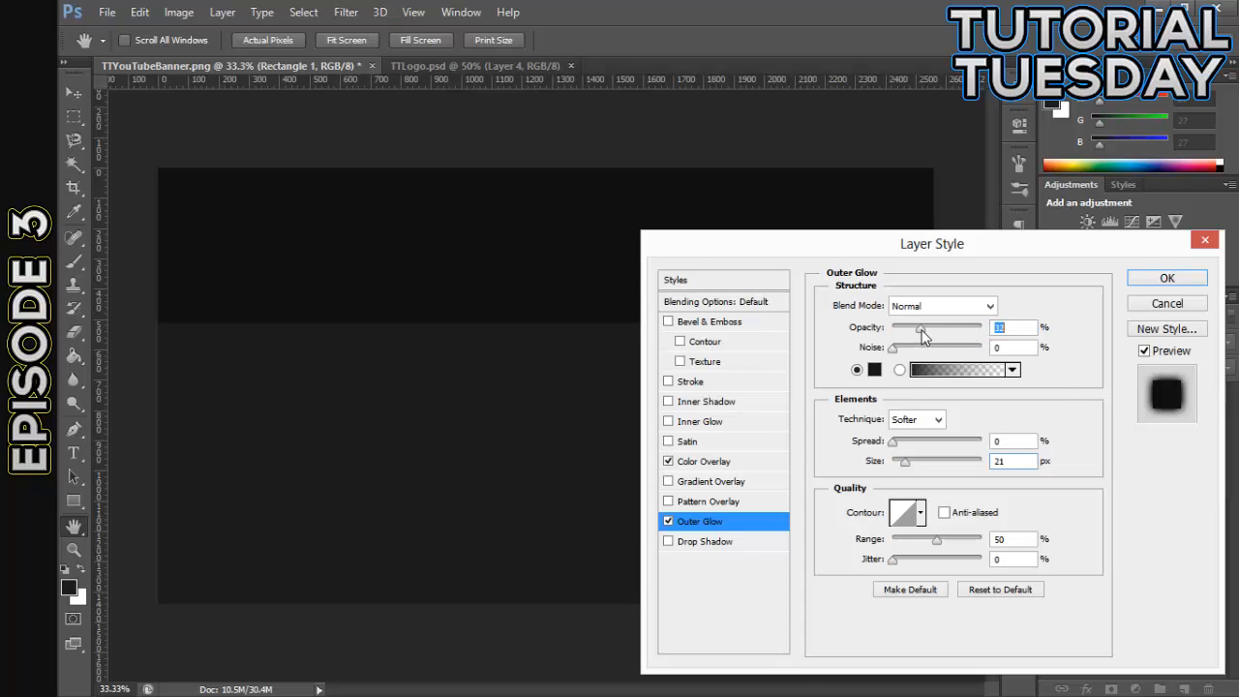
click(1163, 281)
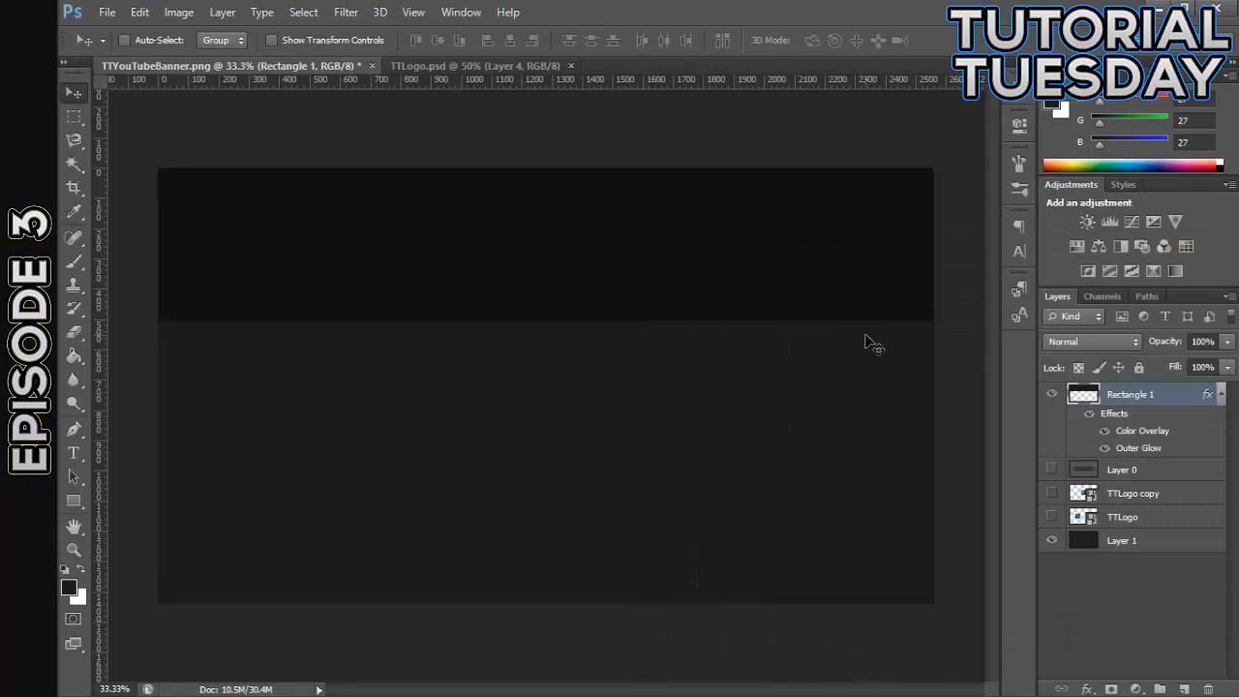
key(ctrl+plus)
key(ctrl+plus)
key(ctrl+plus)
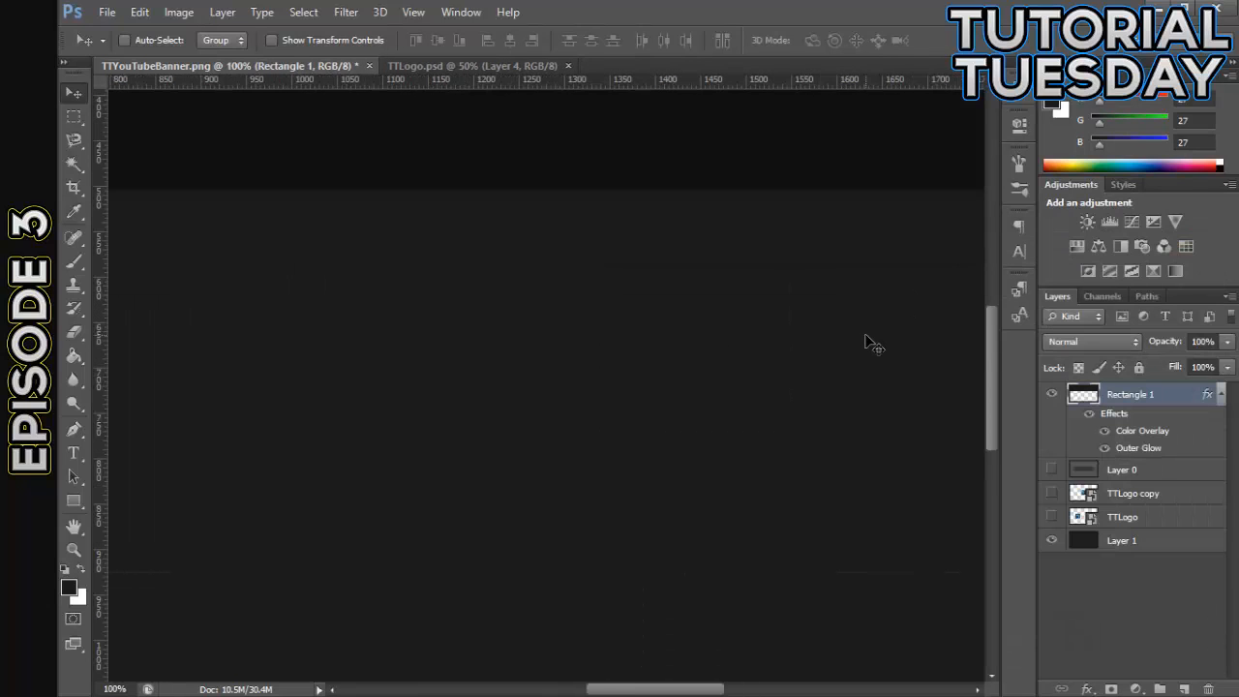
key(ctrl+minus)
key(ctrl+minus)
key(ctrl+minus)
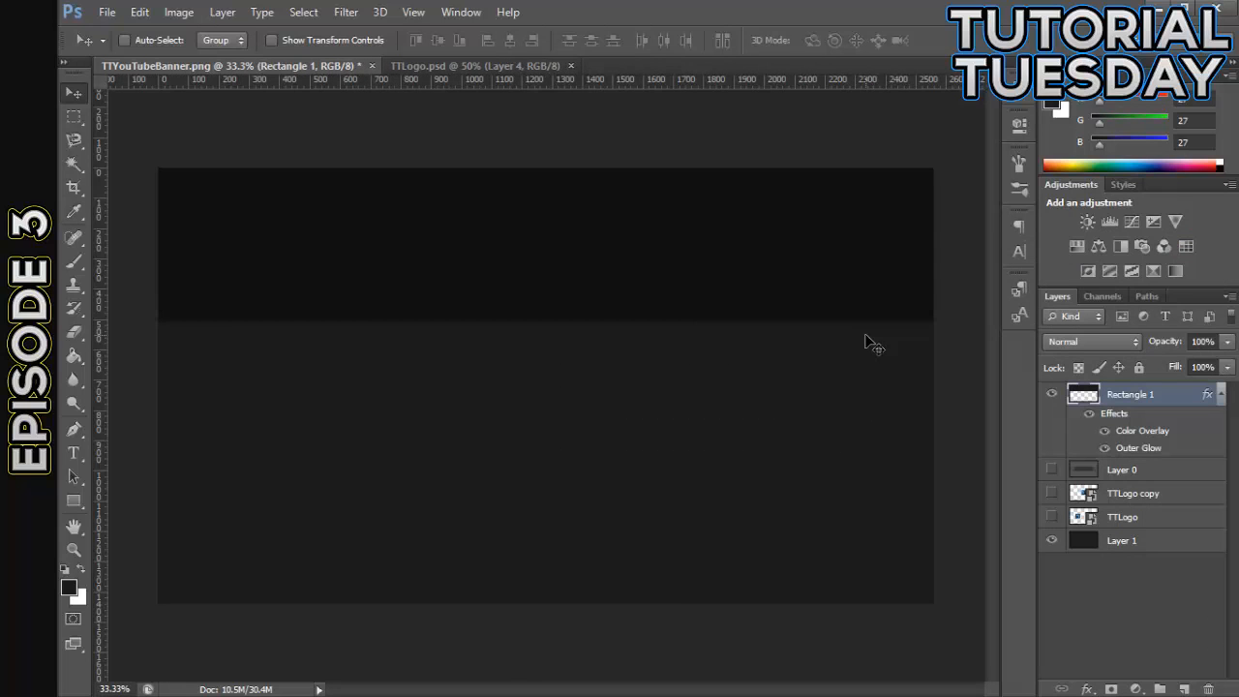
- Duplicate Rectangle 1 with the guides shown, rotate the copy 180° and place it directly below the lower horizontal guide
click(1216, 395)
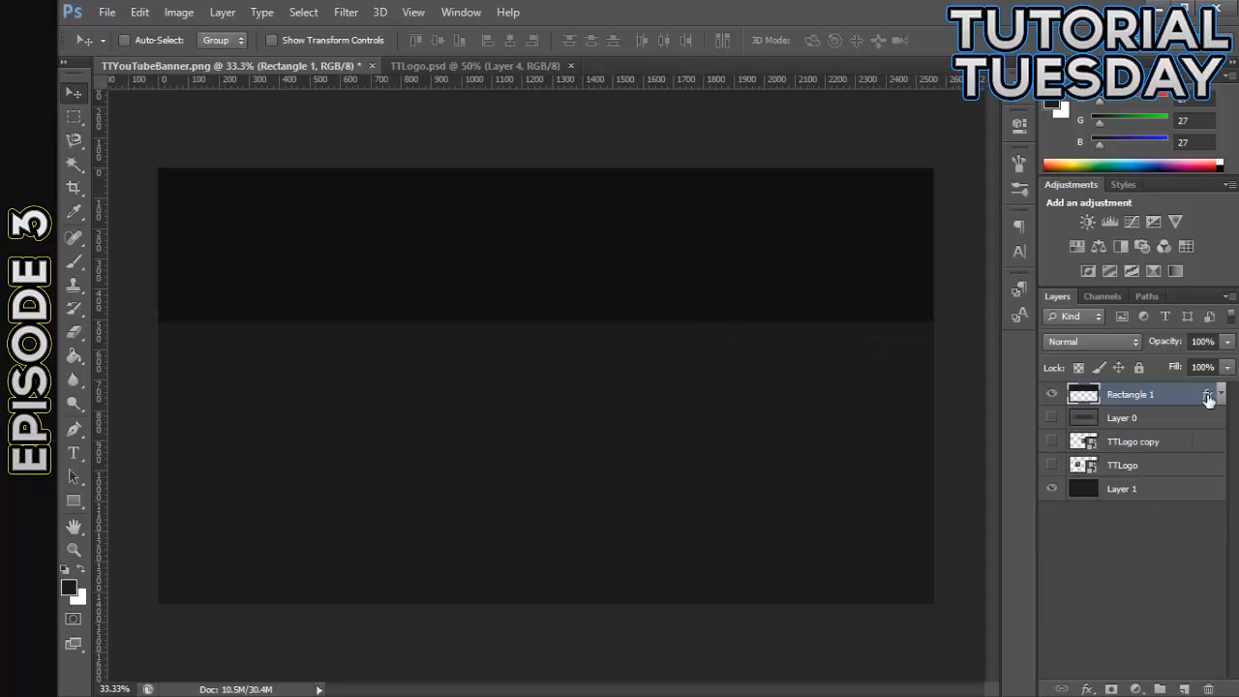
key(ctrl+semicolon)
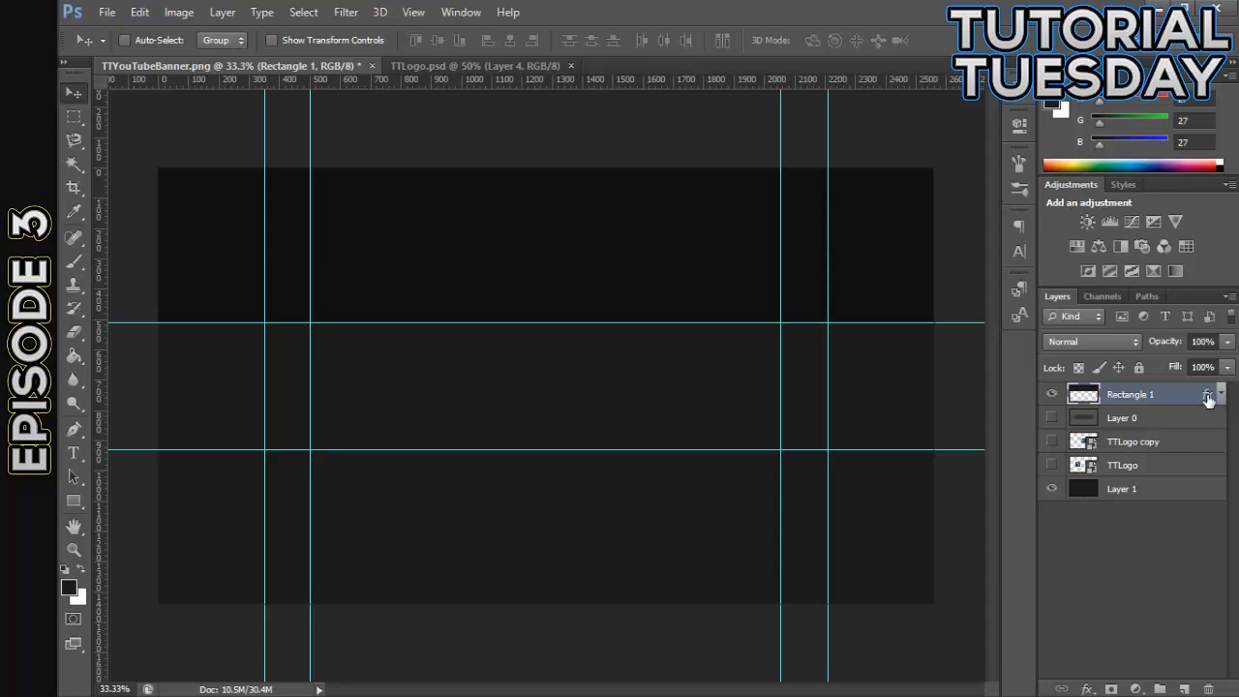
key(ctrl+j)
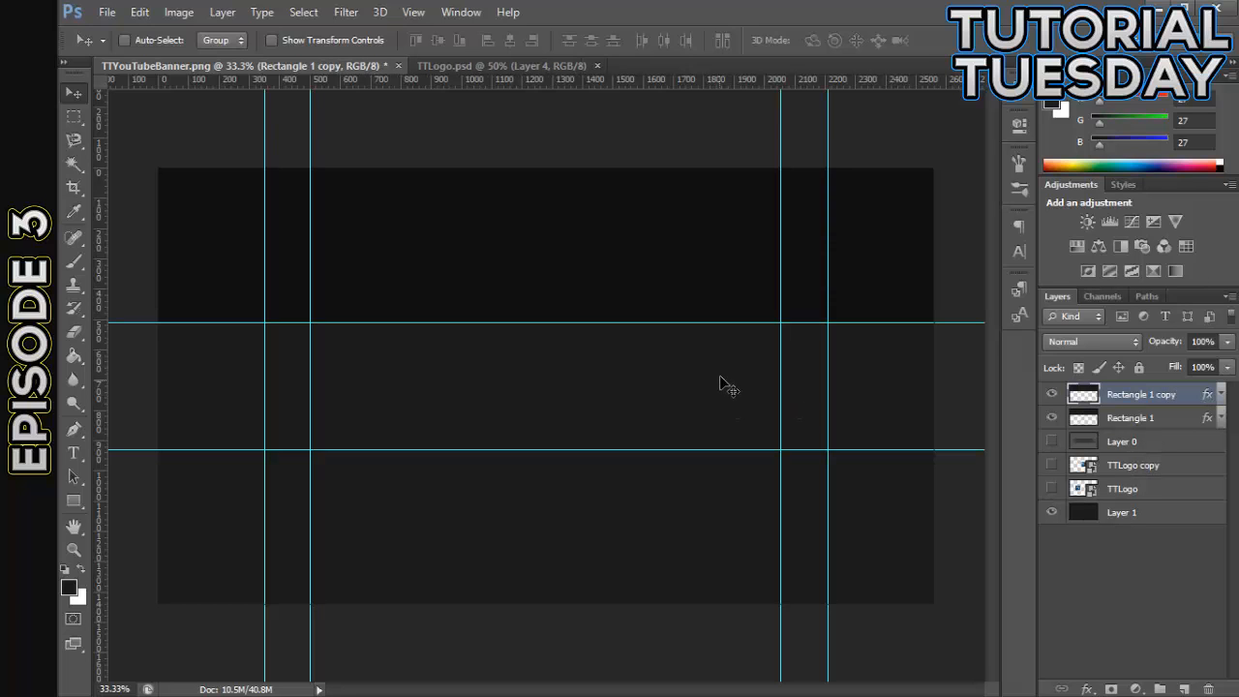
key(ctrl+t)
drag(733, 402, 420, 113)
drag(610, 271, 641, 581)
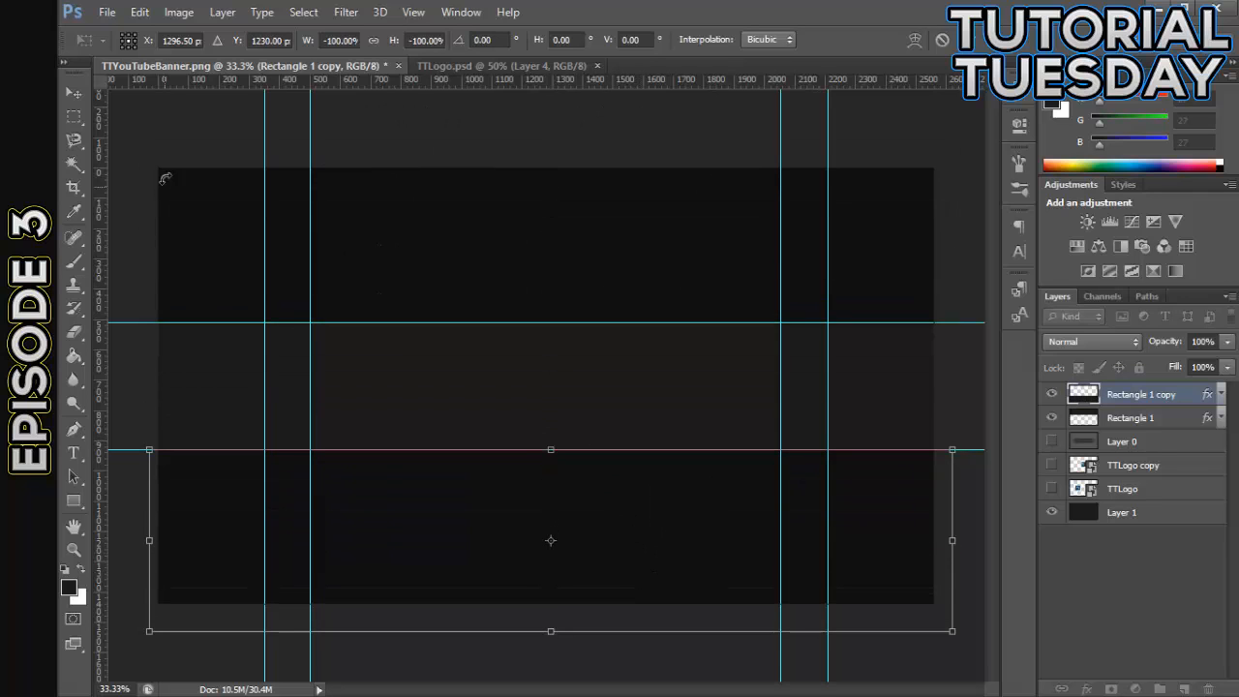
click(73, 93)
click(568, 281)
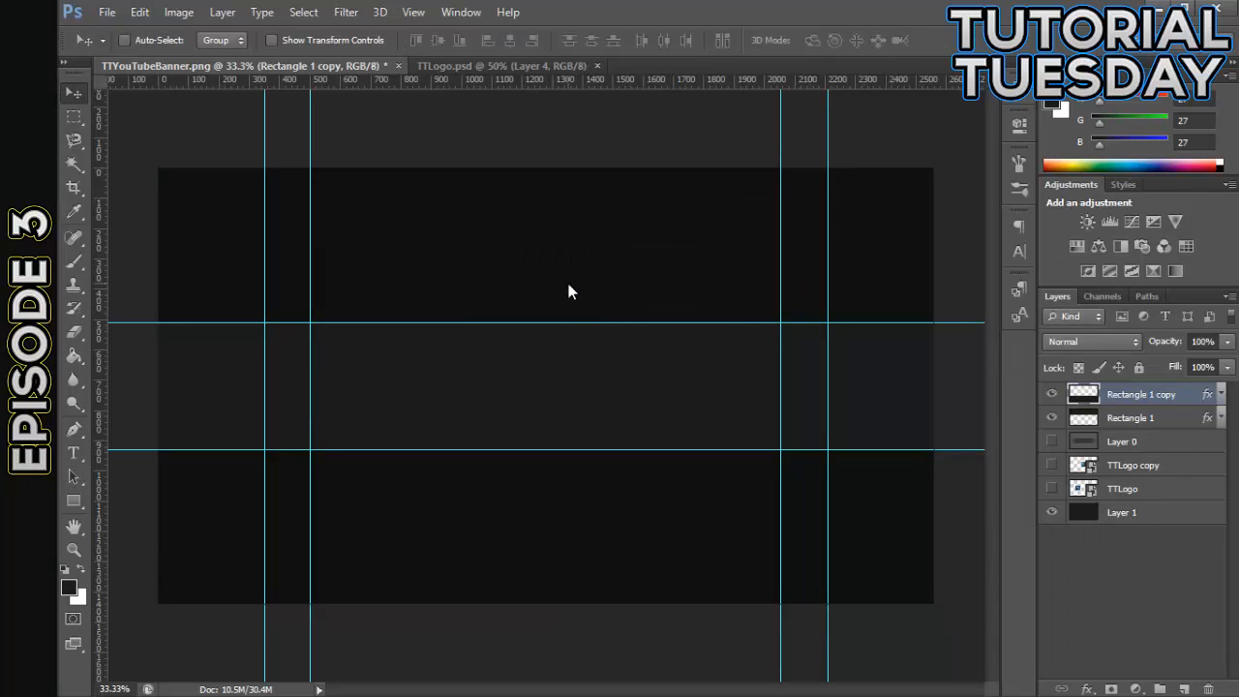
- Examine the edges of the dark bands around the banner's middle strip with the guides hidden
key(ctrl+semicolon)
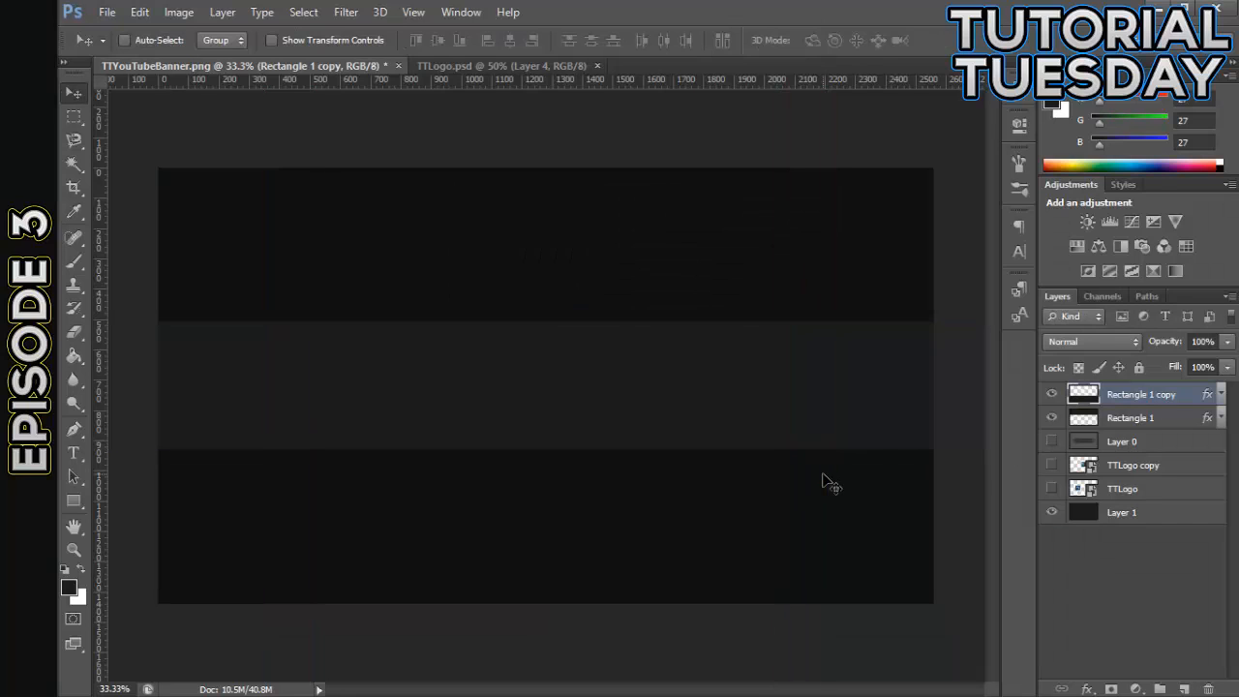
key(ctrl+plus)
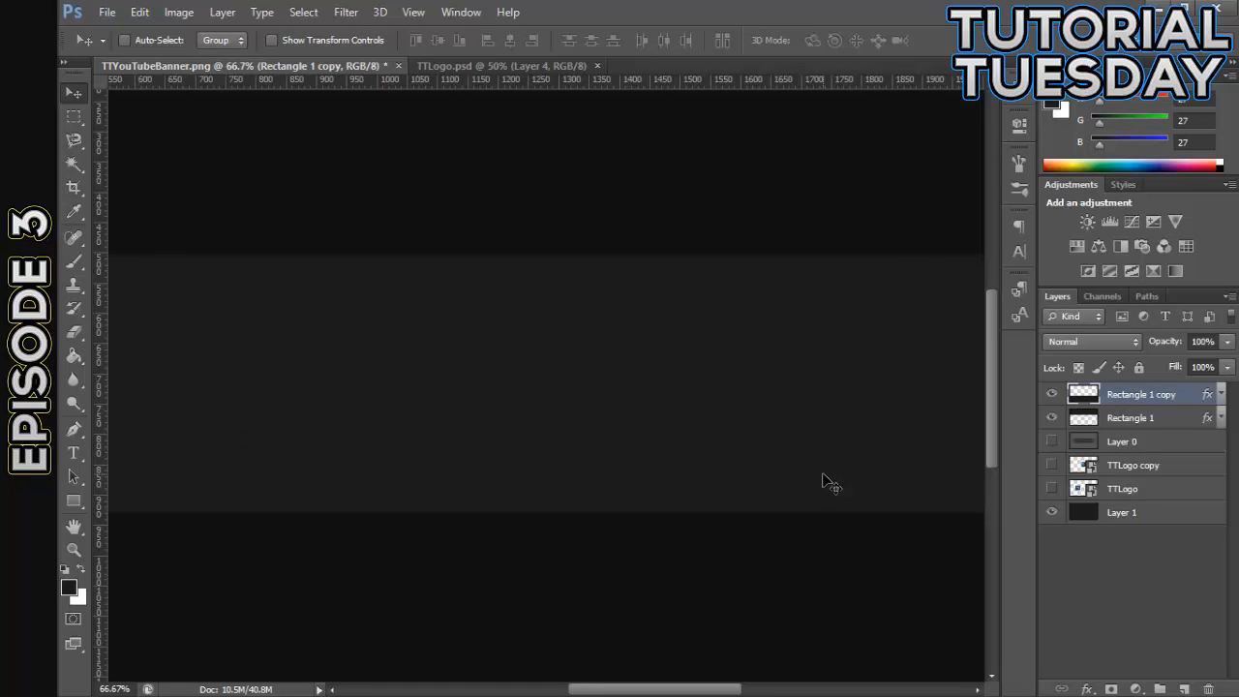
key(ctrl+minus)
key(ctrl+minus)
key(ctrl+plus)
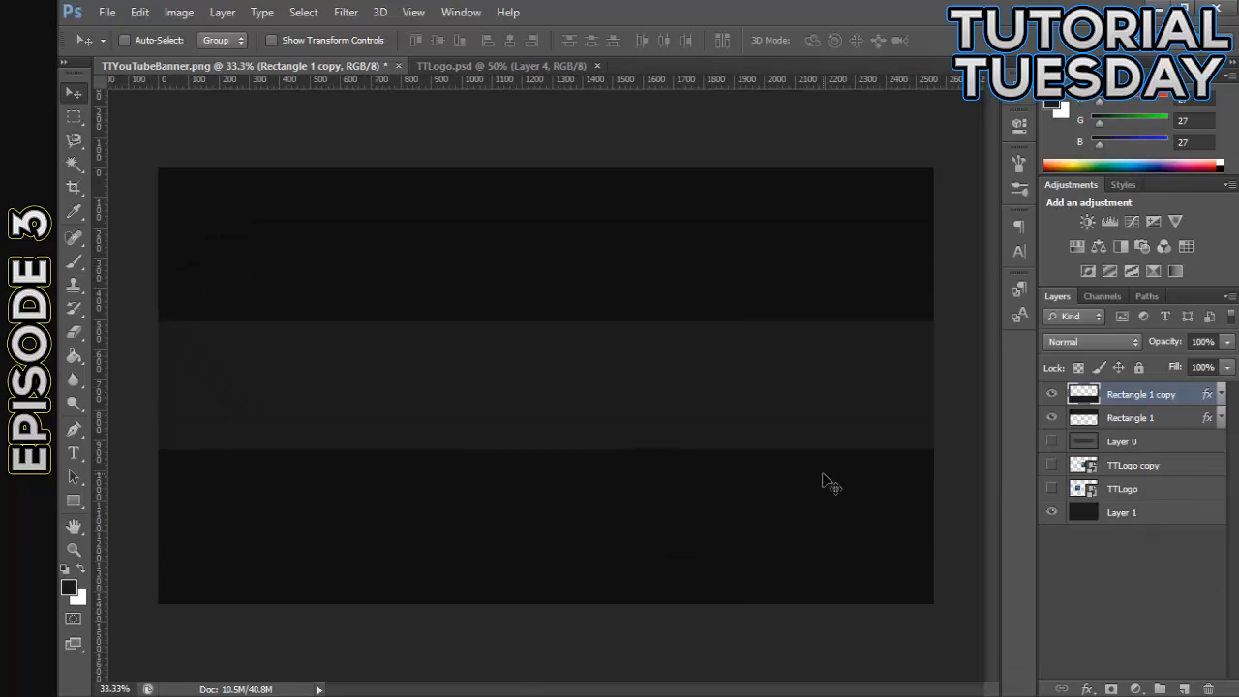
key(ctrl+semicolon)
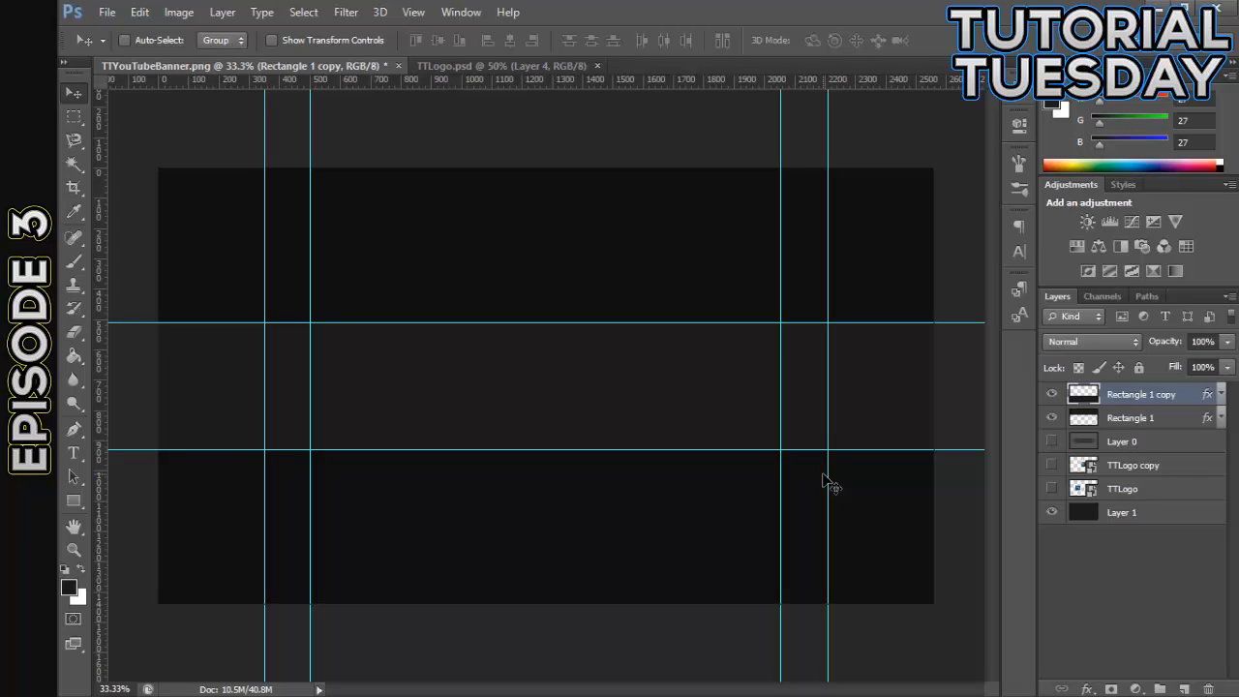
key(ctrl+semicolon)
key(ctrl+semicolon)
- Show the TTLogo copy layer and fill Layer 1 with a light gray of about 231 per RGB channel
click(1051, 465)
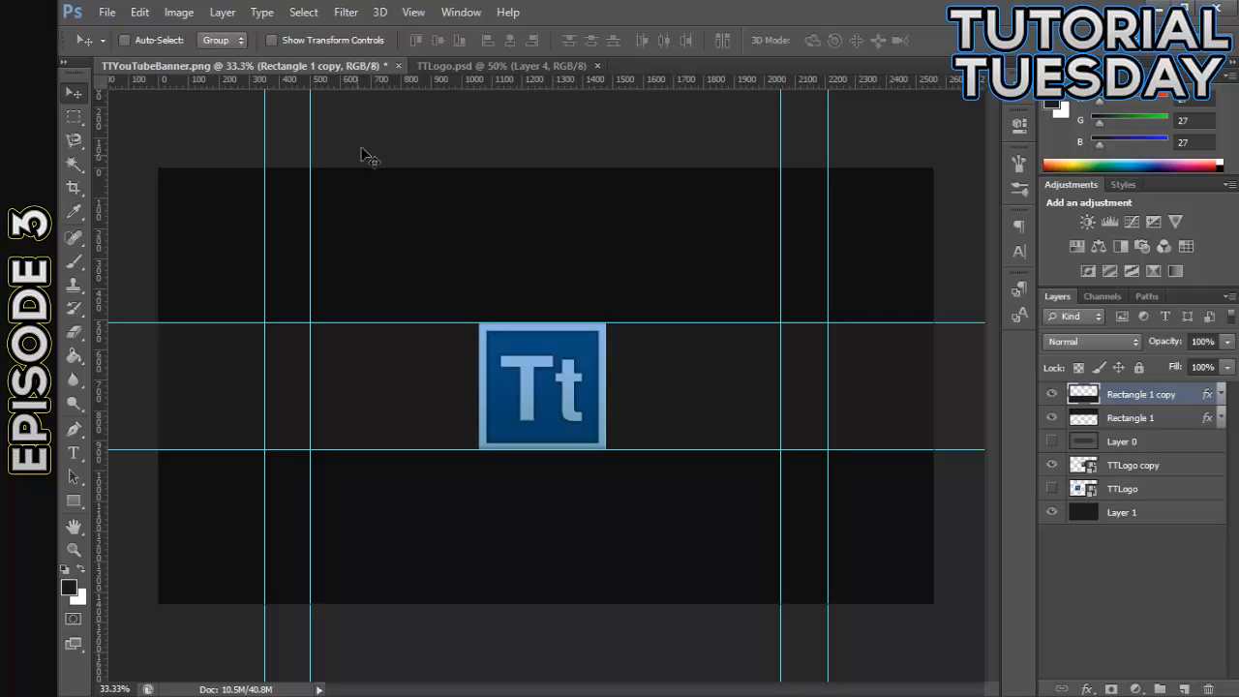
click(1124, 466)
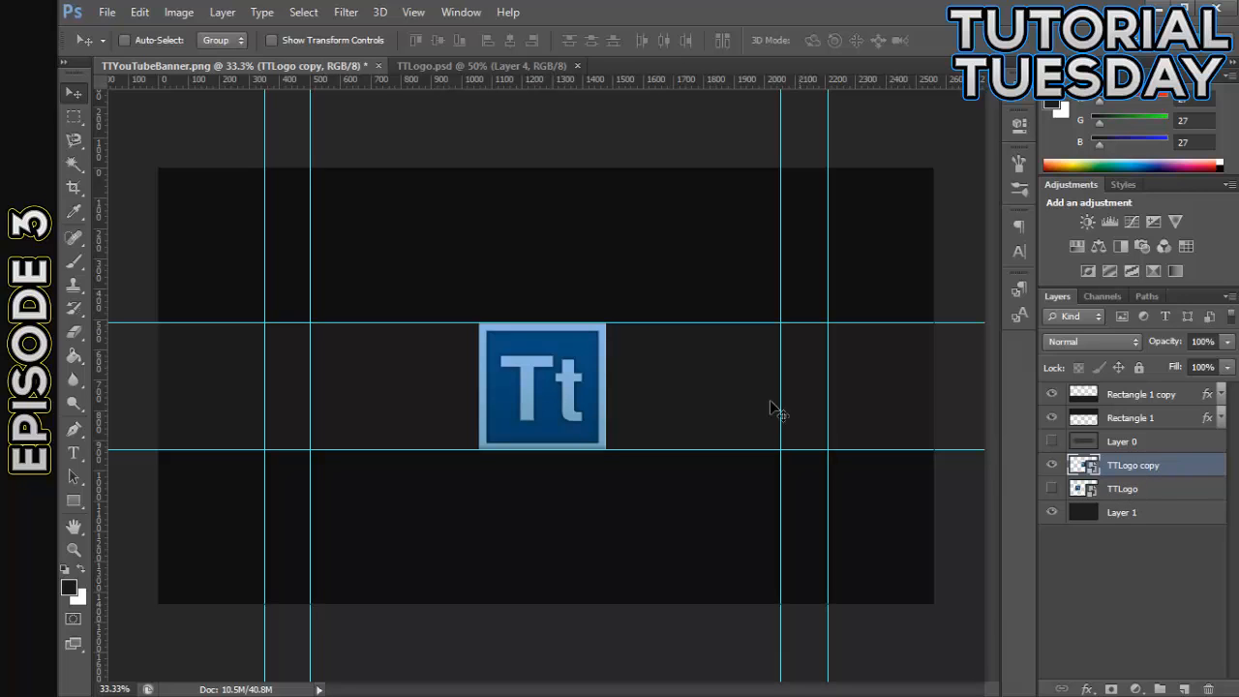
click(1171, 513)
click(68, 587)
click(647, 487)
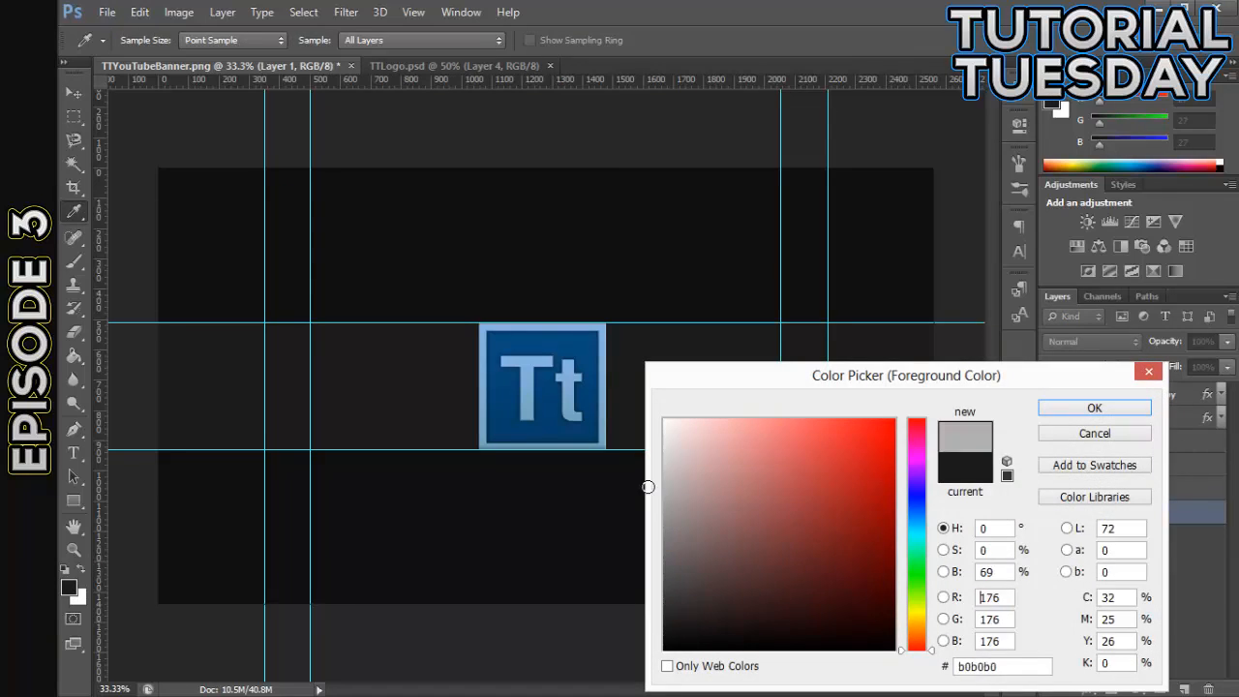
drag(647, 487, 601, 440)
click(1079, 411)
key(v)
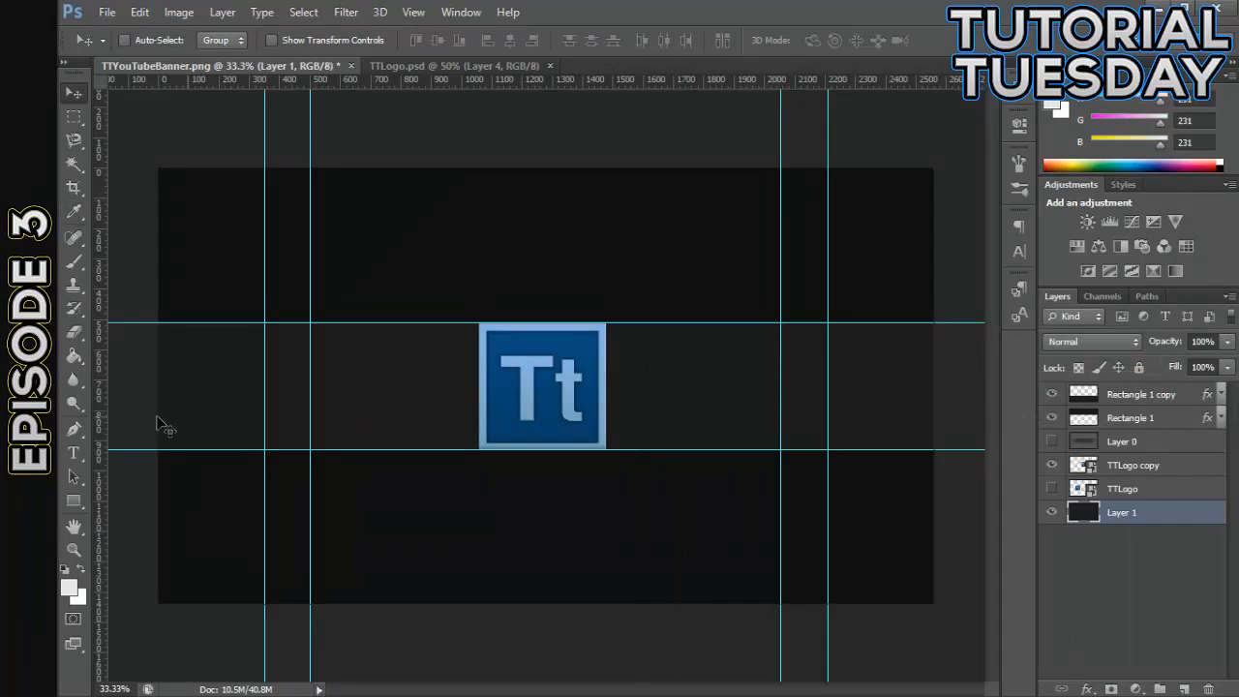
click(74, 356)
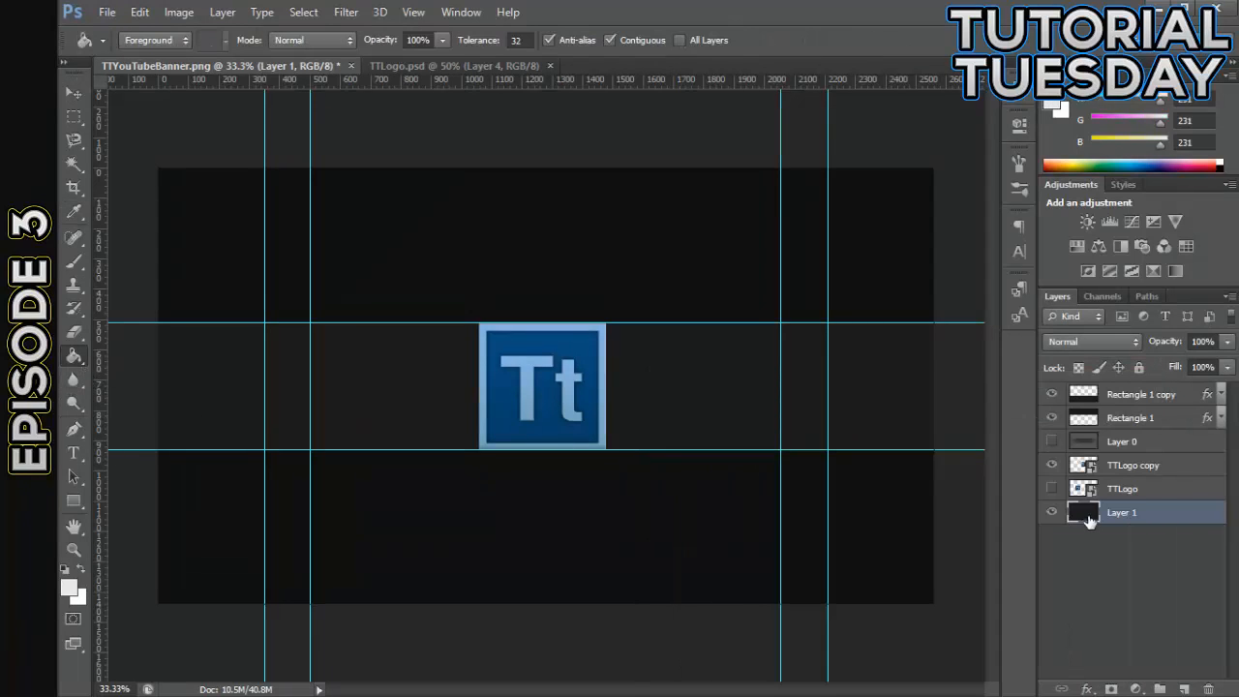
click(719, 406)
click(68, 95)
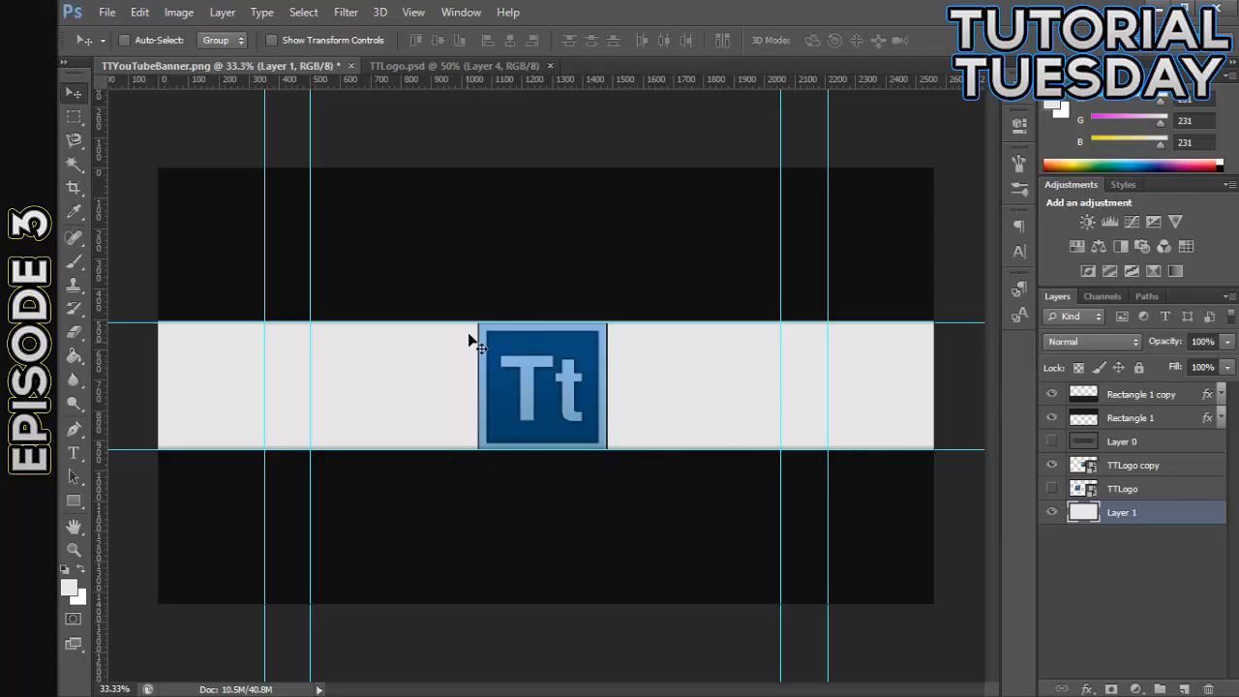
- Copy the Rectangle 3, Tt and Rectangle 2 layers from TTLogo.psd into TTYouTubeBanner.png and return to the banner document
drag(442, 67, 227, 306)
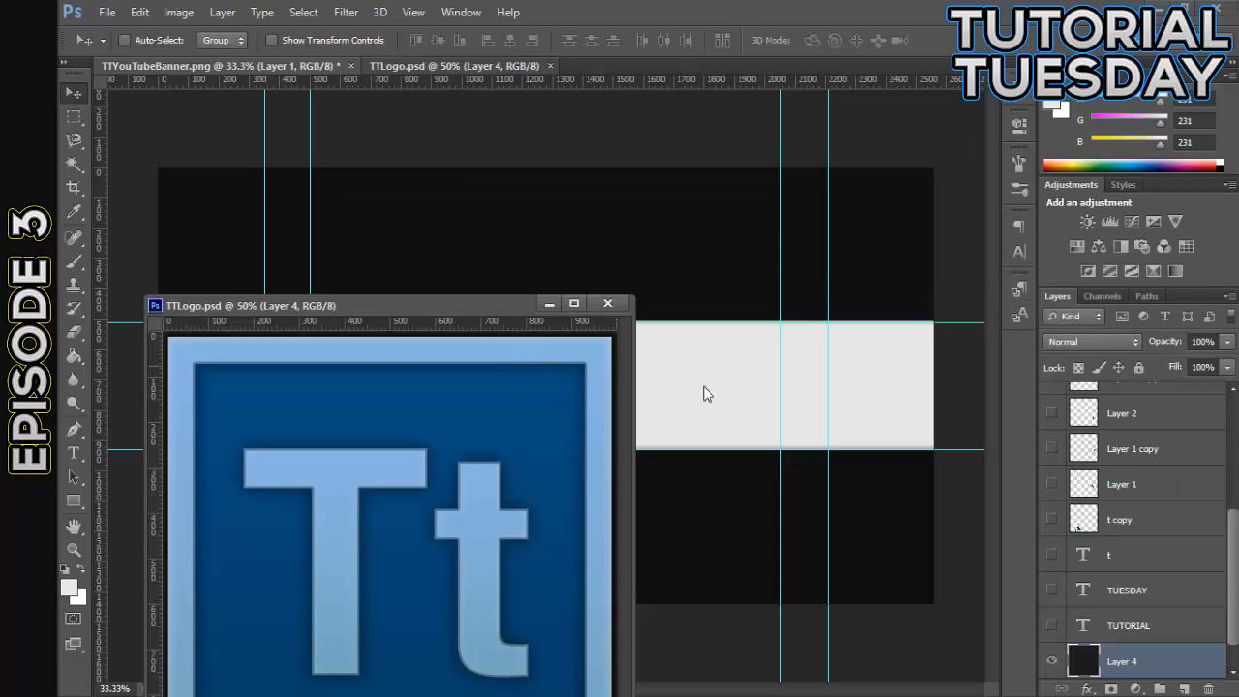
scroll(1137, 482, up, 5)
click(1131, 441)
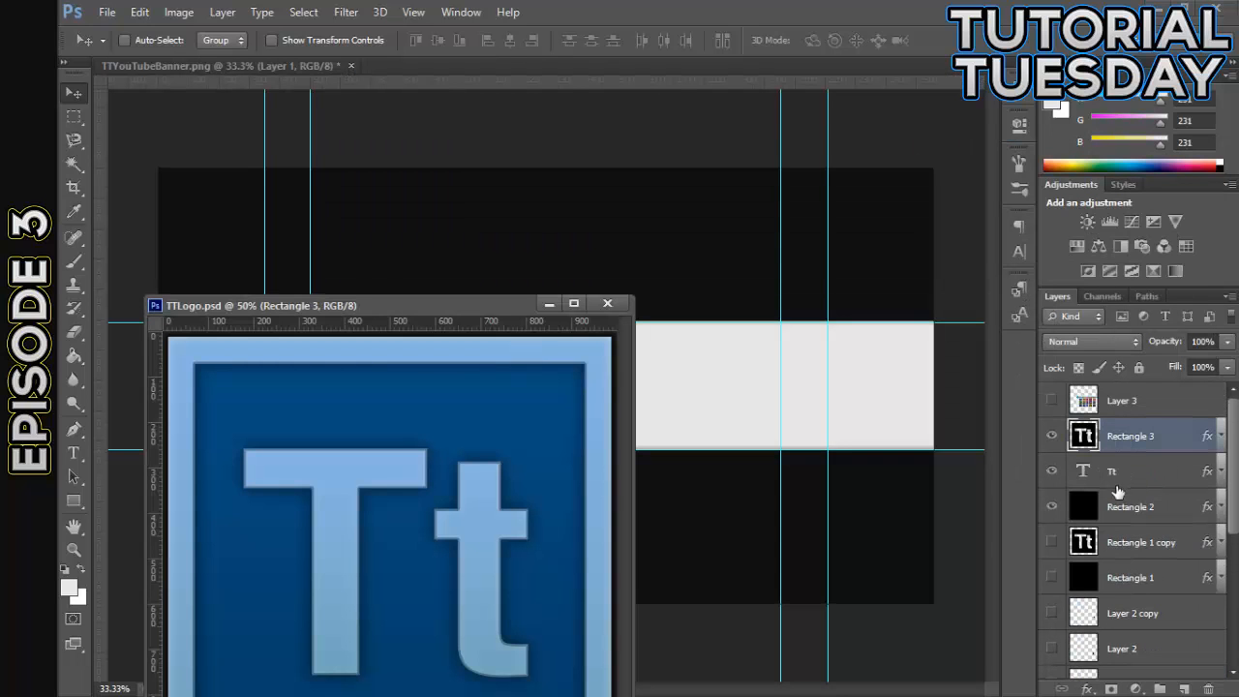
shift+click(1117, 507)
drag(1131, 434, 634, 368)
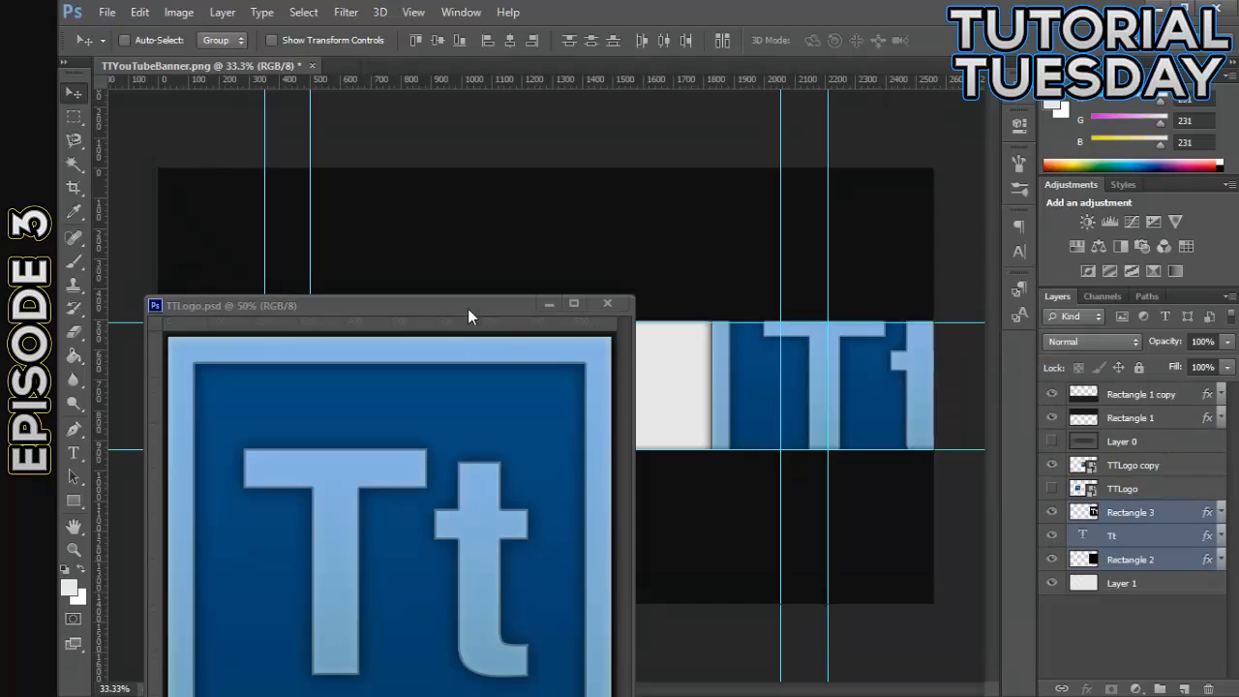
drag(468, 307, 615, 90)
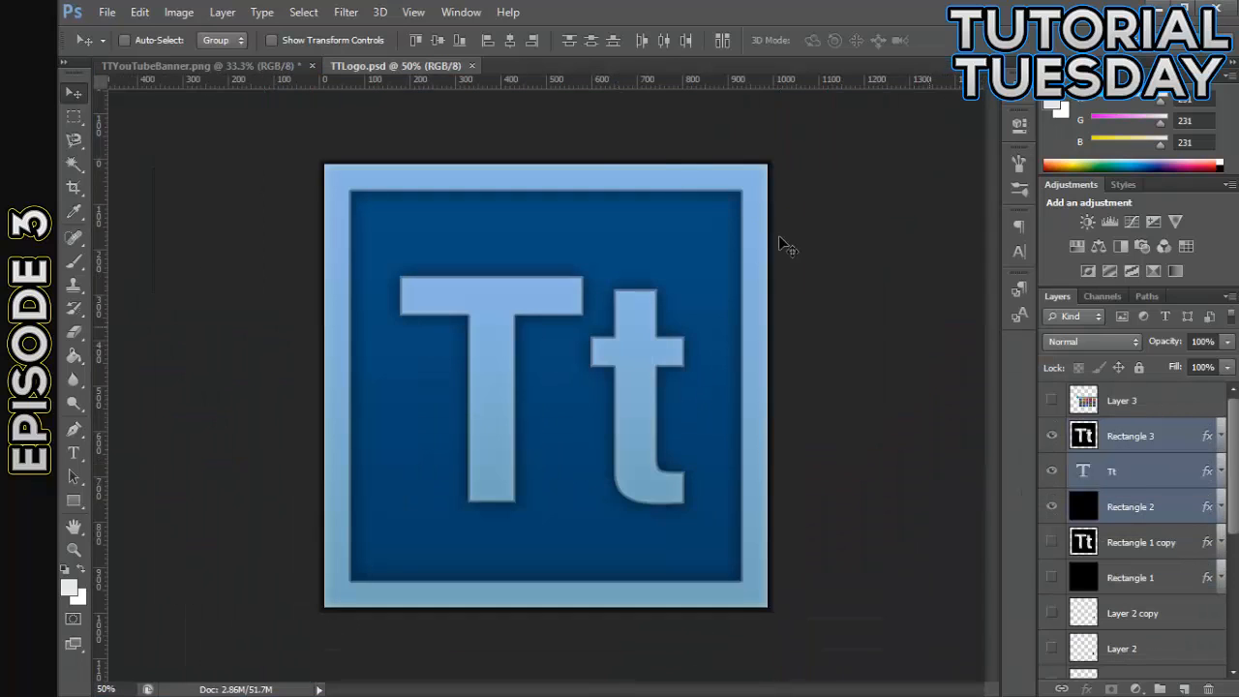
click(243, 67)
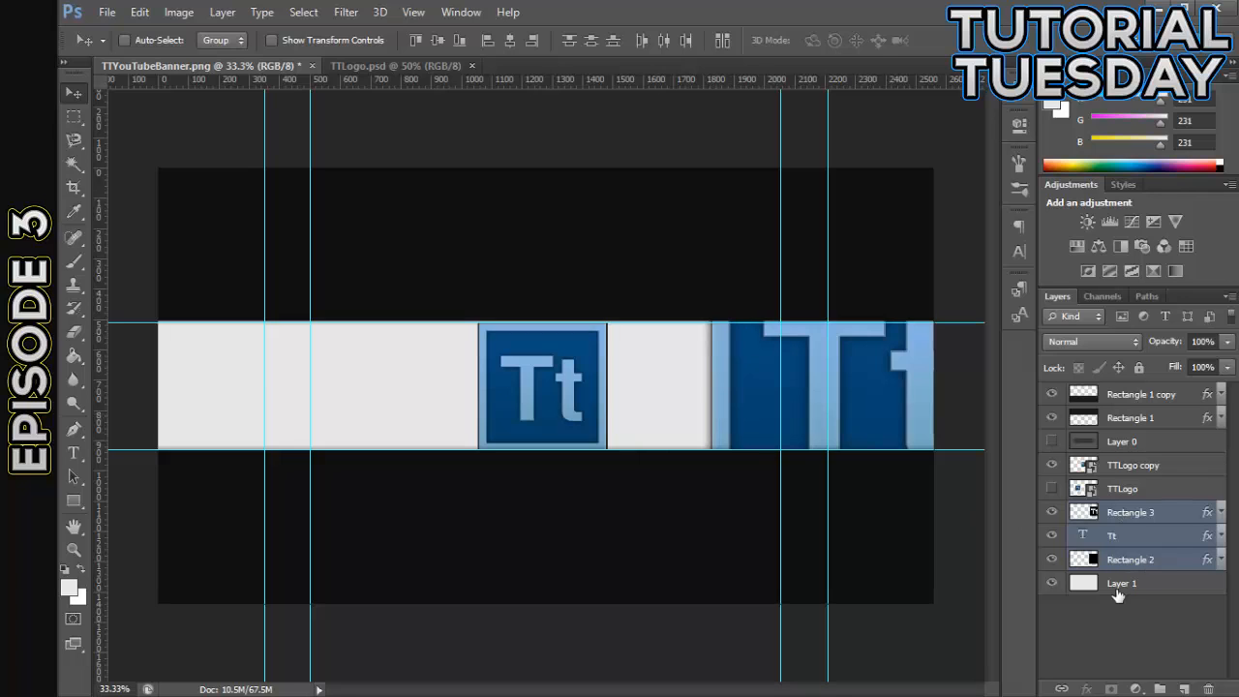
- Delete the TTLogo and TTLogo copy layers from the banner
click(1147, 490)
shift+click(1150, 468)
key(Delete)
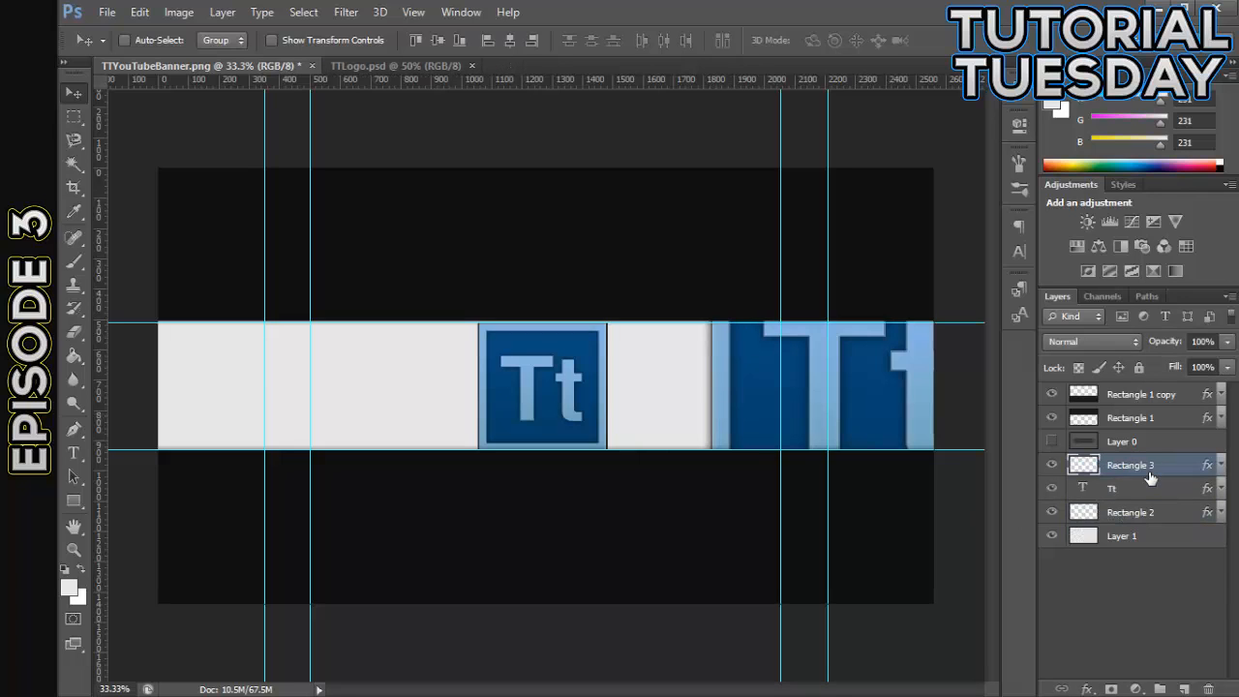
- Select the Rectangle 3, Tt and Rectangle 2 layers and move them together near the horizontal center of the banner
shift+click(1094, 513)
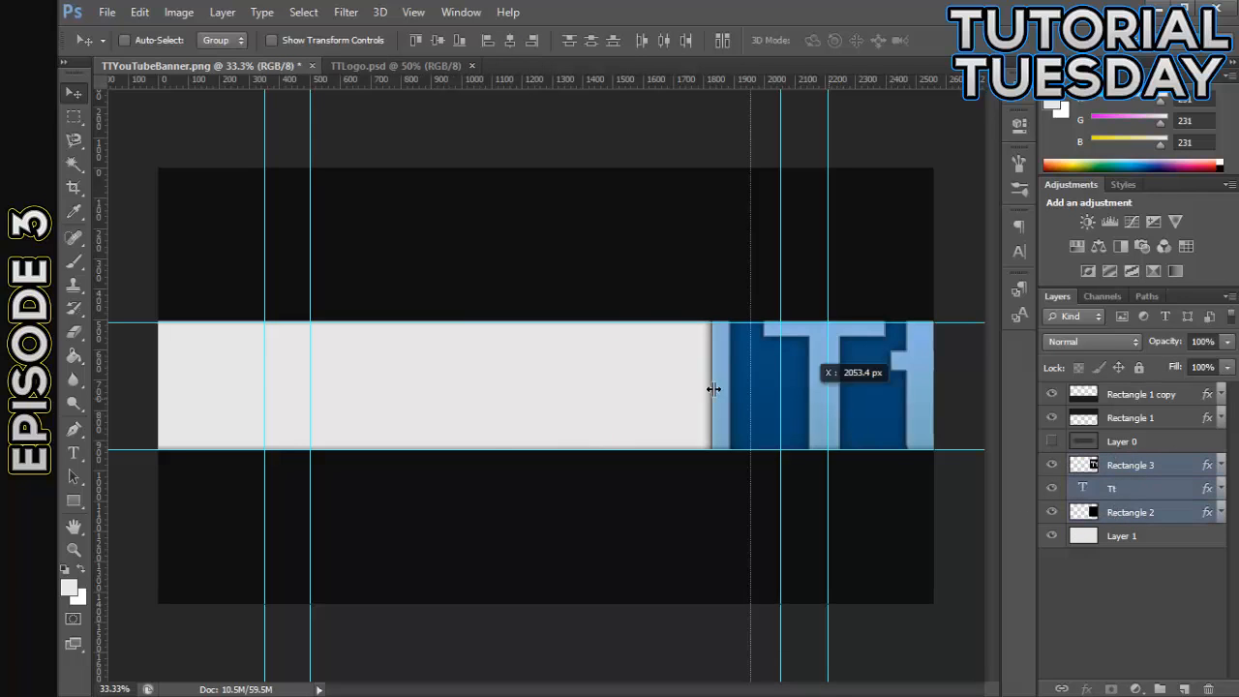
drag(851, 423, 566, 423)
right_click(1107, 495)
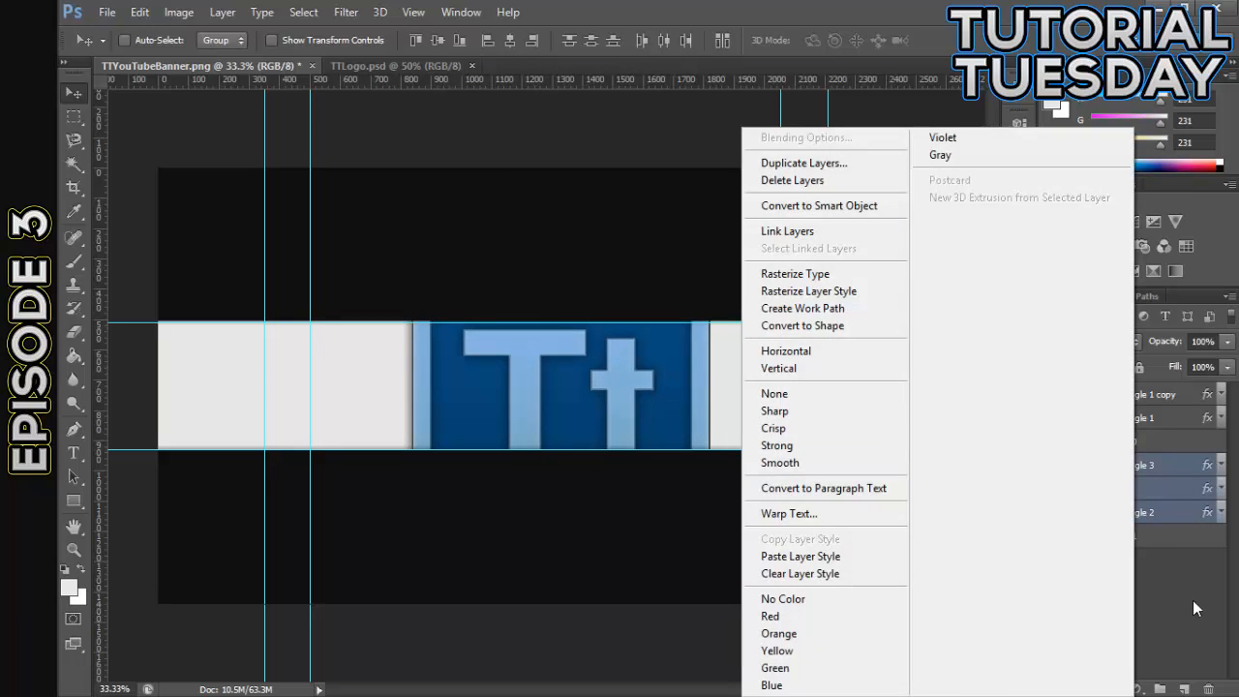
key(Escape)
- Create a new layer group and put the Rectangle 3, Tt and Rectangle 2 layers into it
click(1159, 690)
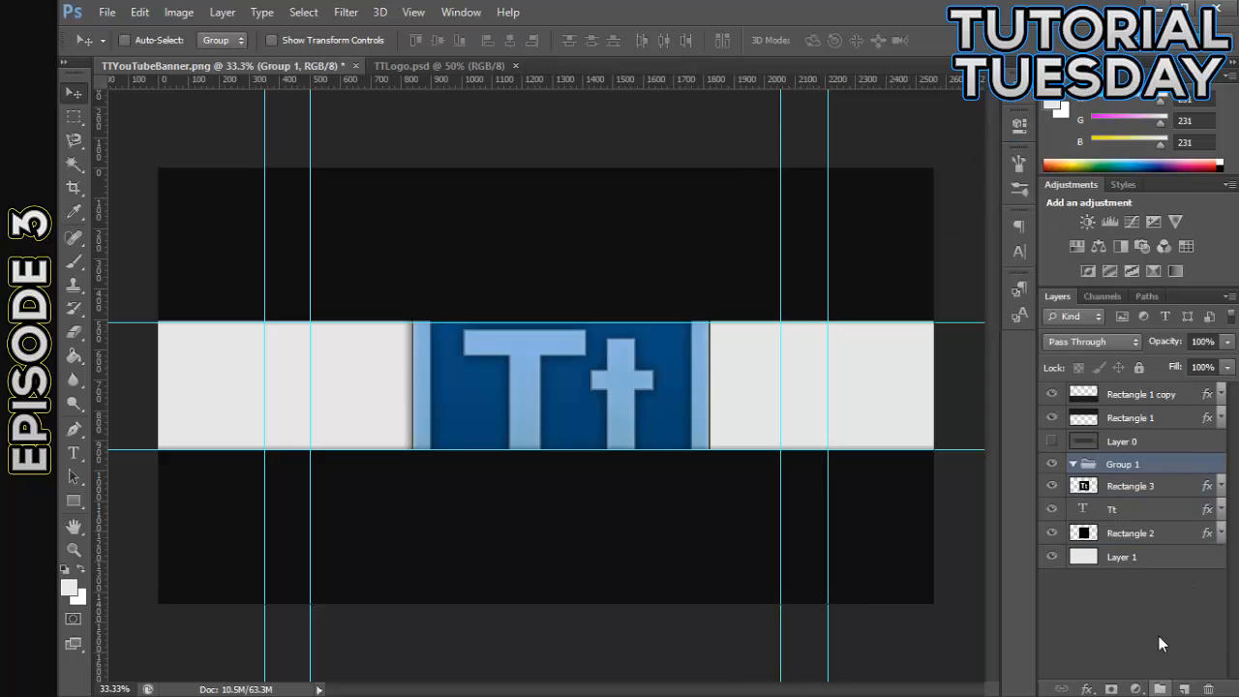
click(1127, 490)
shift+click(1128, 533)
drag(1139, 501, 1128, 467)
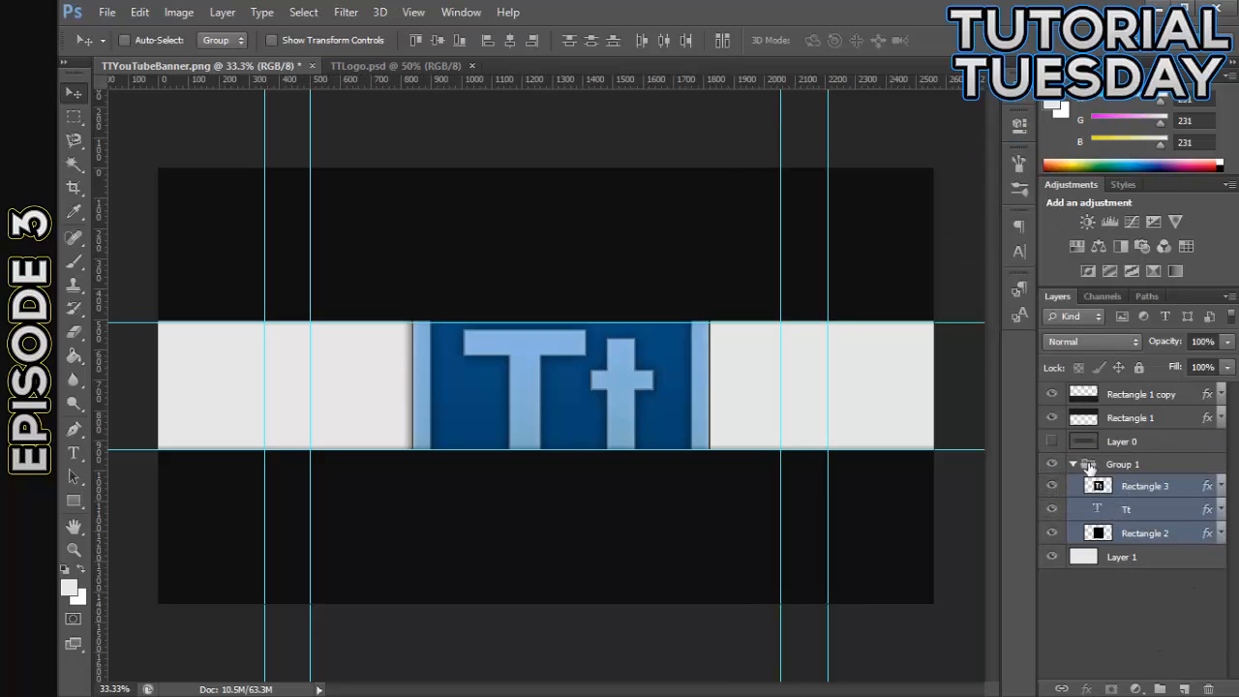
- Move Group 1 slightly up and left, closer to the center of the banner
click(1122, 463)
drag(698, 442, 619, 373)
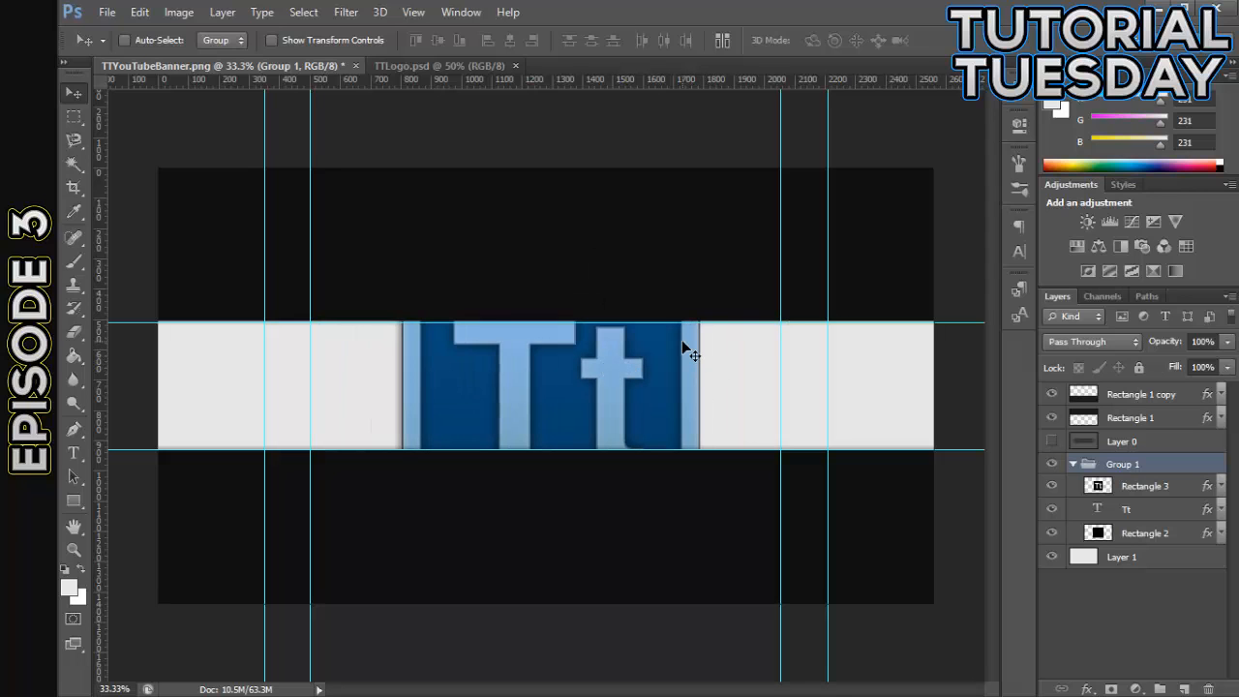
- Scale Group 1 proportionally about its center to 53.14% and apply the transformation
key(ctrl+t)
drag(702, 243, 614, 290)
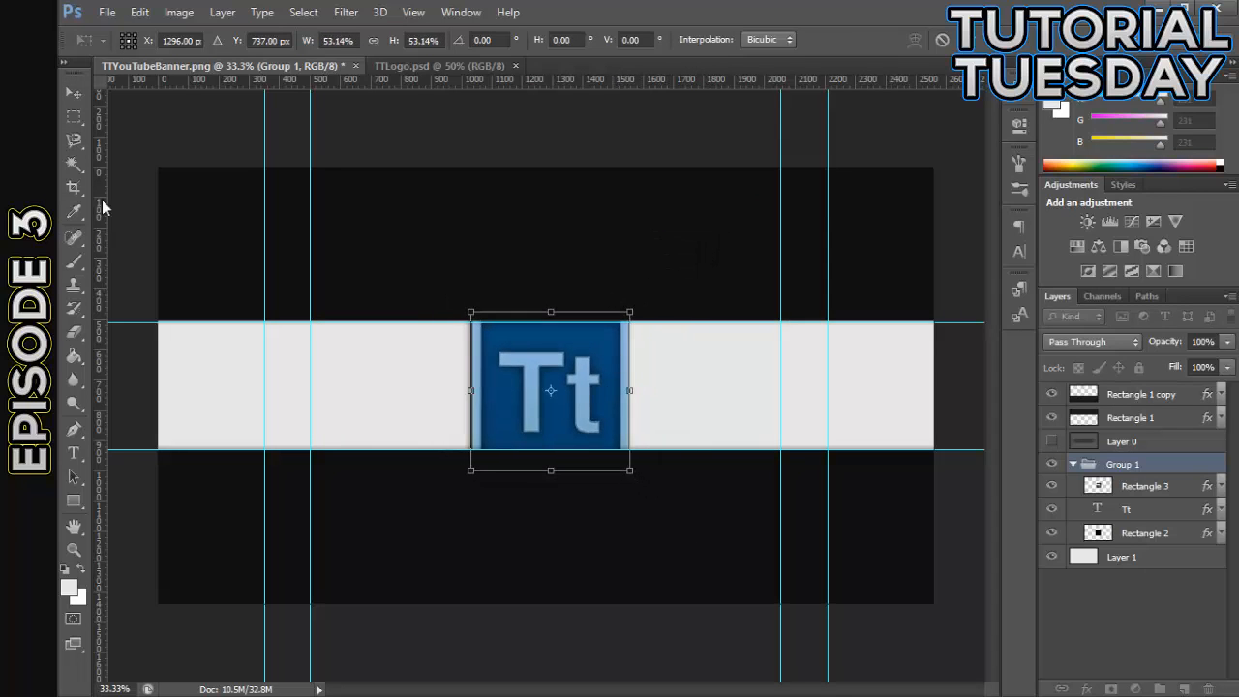
click(73, 92)
click(581, 288)
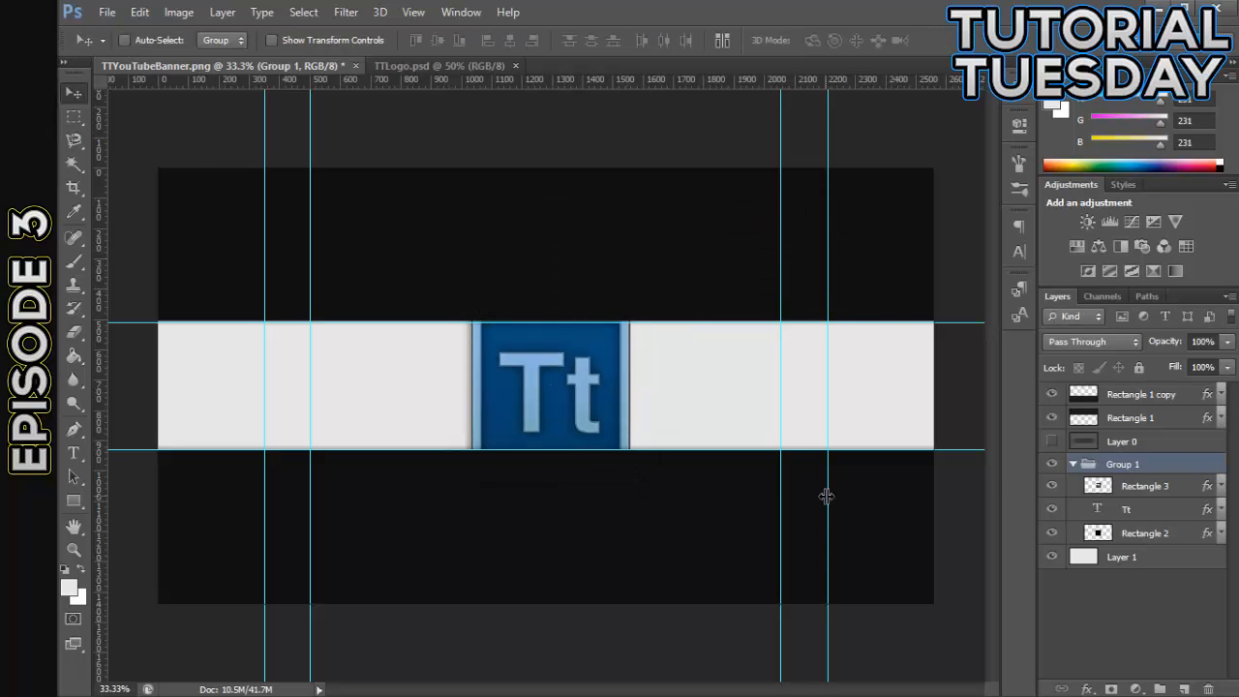
- Turn off the Drop Shadow and Stroke effects on the Rectangle 2 layer in Group 1
key(ctrl+plus)
key(ctrl+plus)
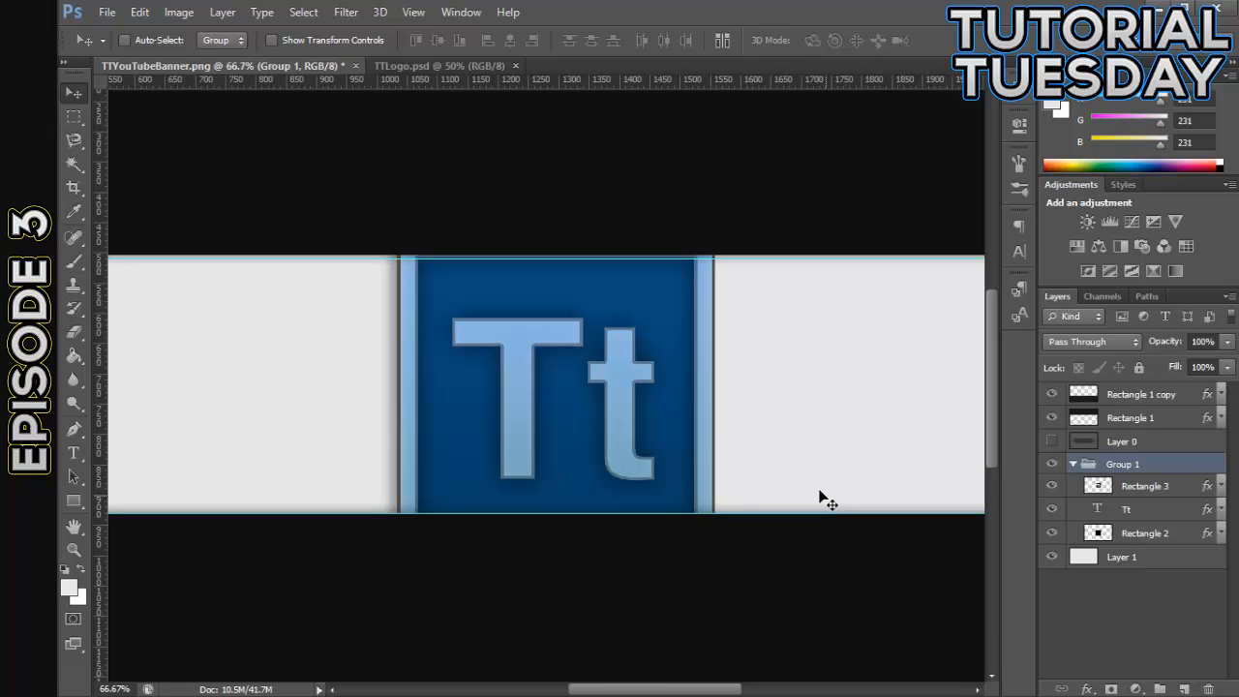
double_click(1180, 534)
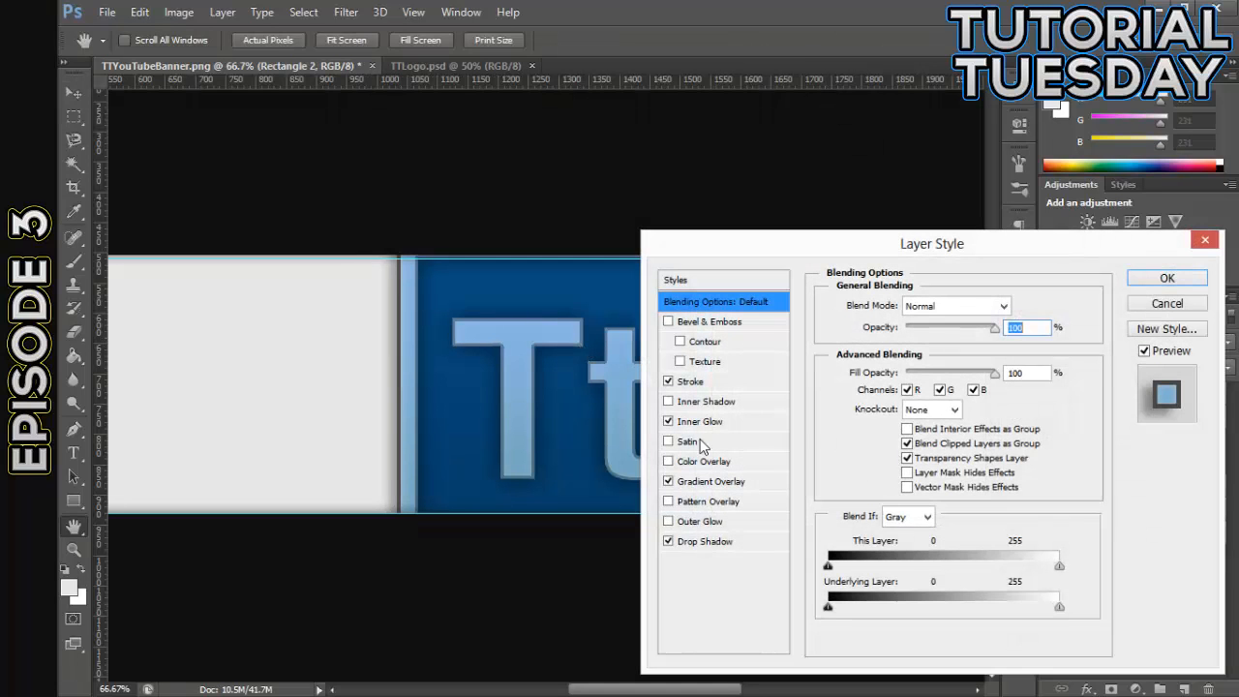
click(668, 541)
click(1161, 280)
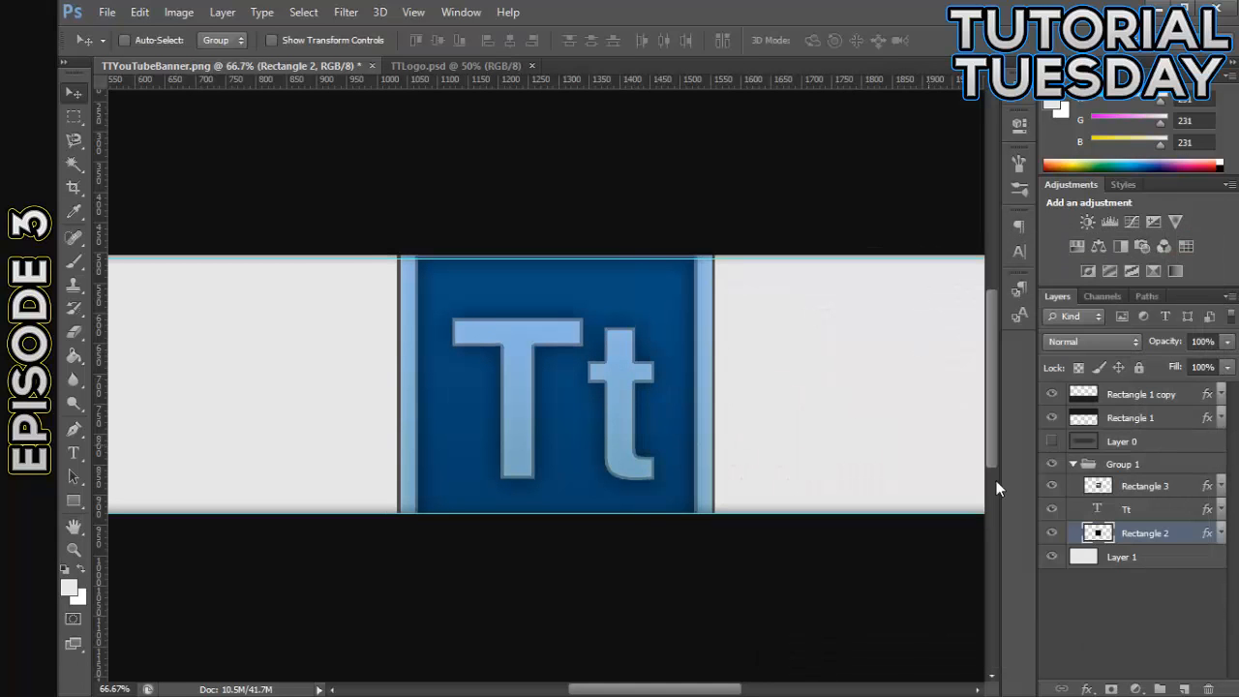
double_click(1185, 533)
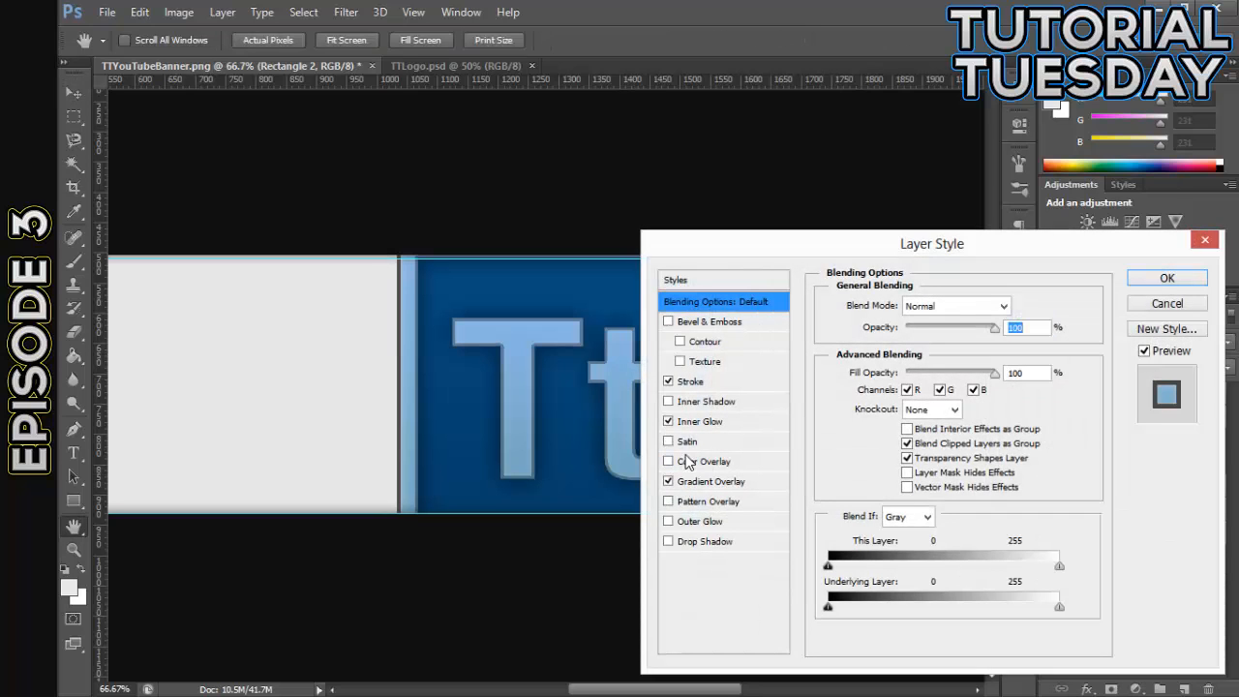
click(669, 382)
click(1165, 280)
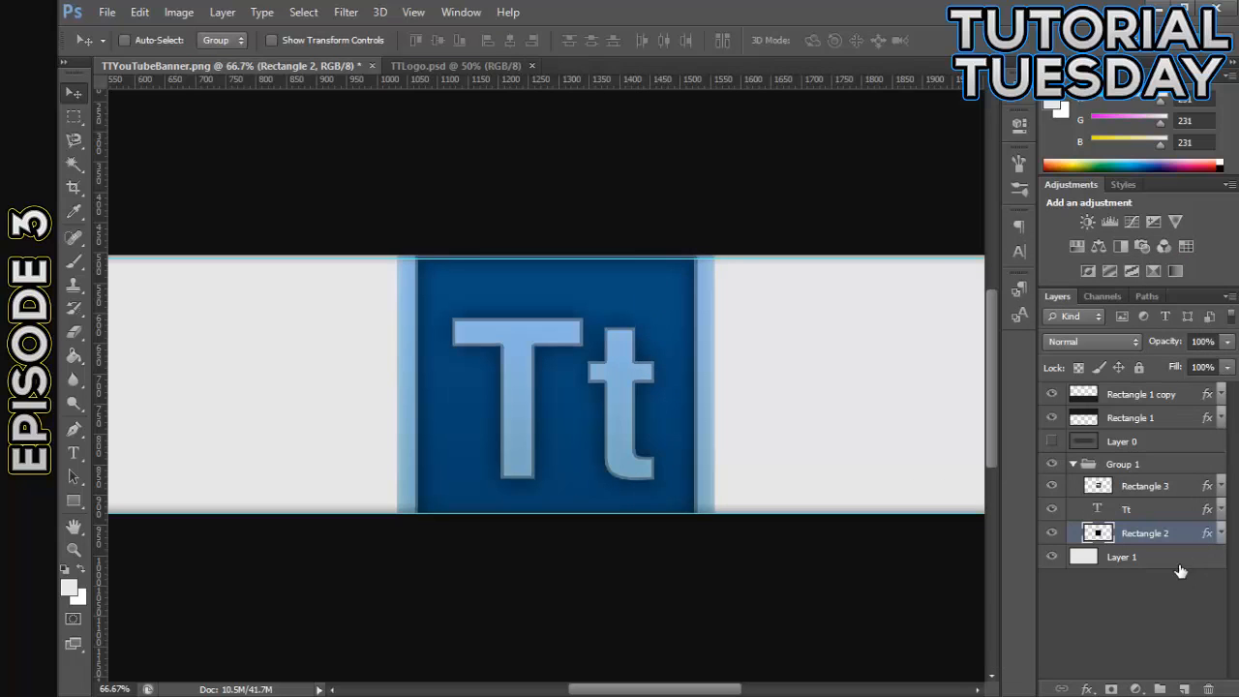
- Collapse and duplicate Group 1, hiding the original group
click(1106, 481)
click(1186, 466)
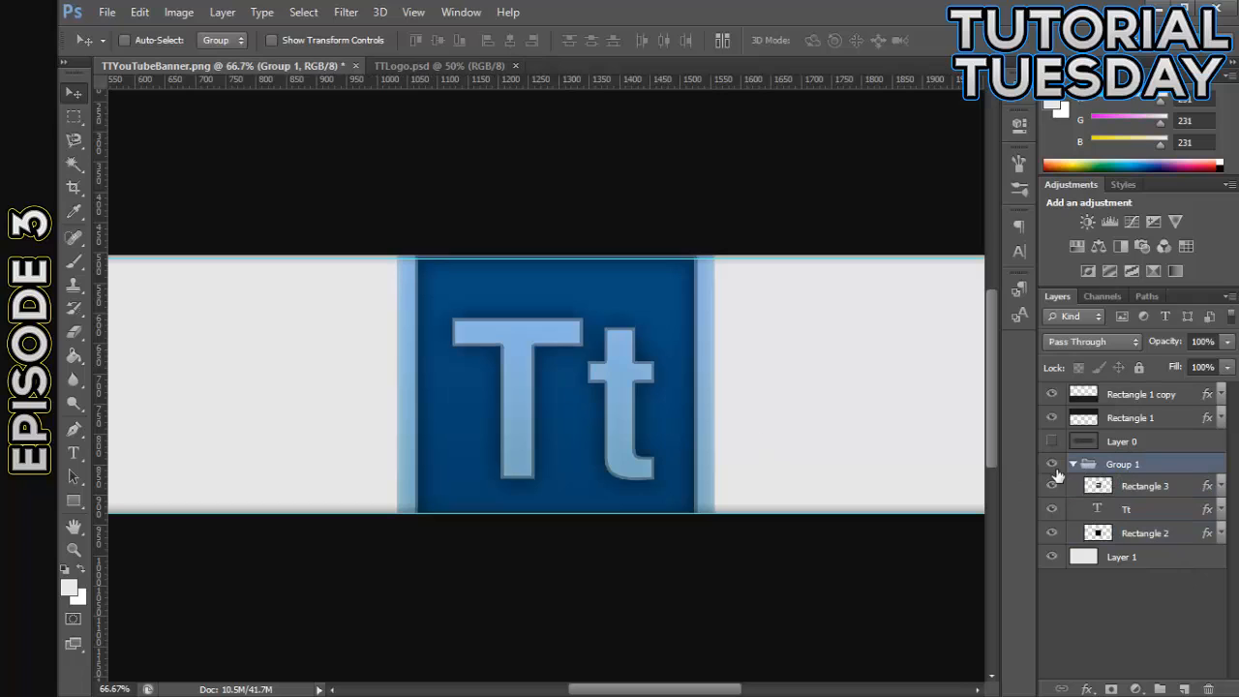
click(1073, 466)
key(ctrl+j)
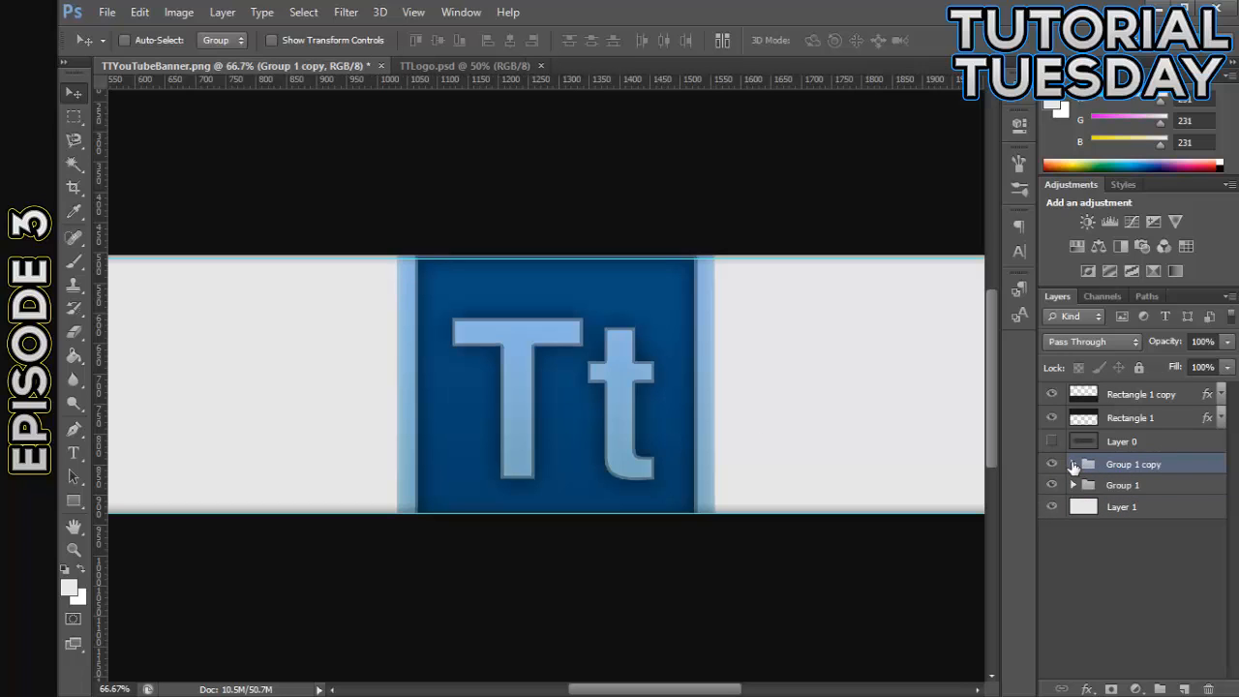
click(1051, 485)
- Scale the duplicated logo group to 72.33%, positioned inside the light strip, and apply the transformation
key(ctrl+t)
drag(712, 241, 681, 271)
drag(618, 373, 617, 357)
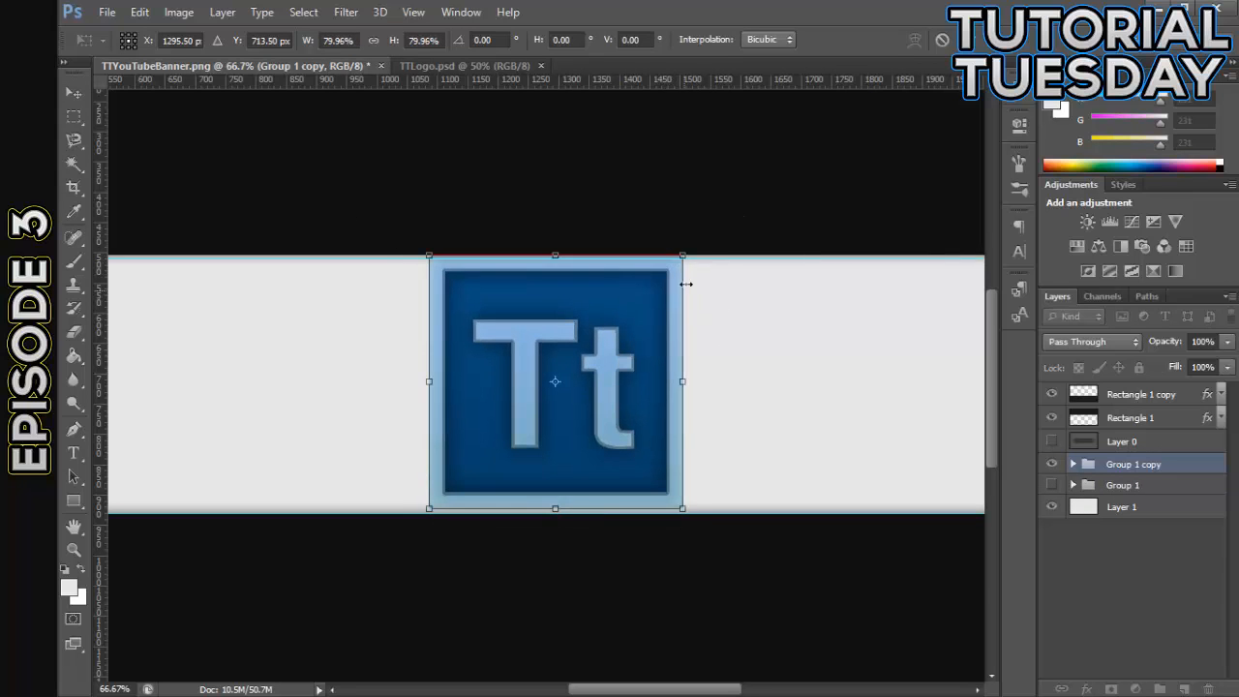
drag(683, 256, 672, 267)
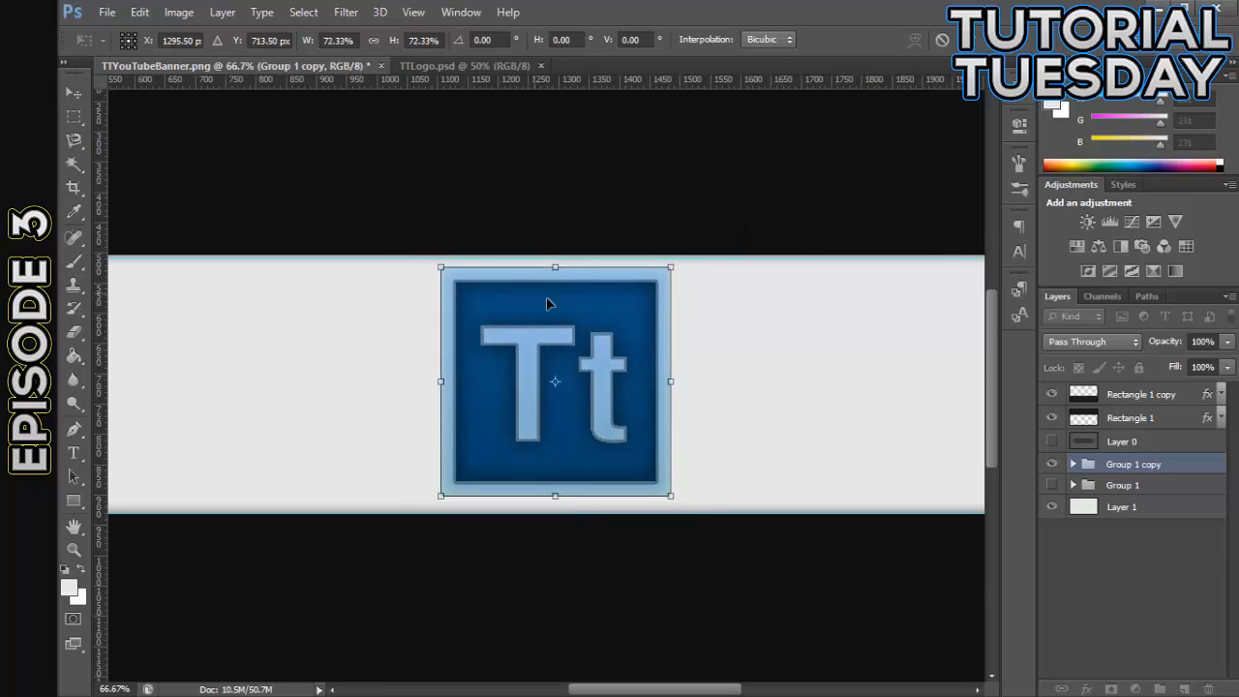
click(73, 92)
click(577, 280)
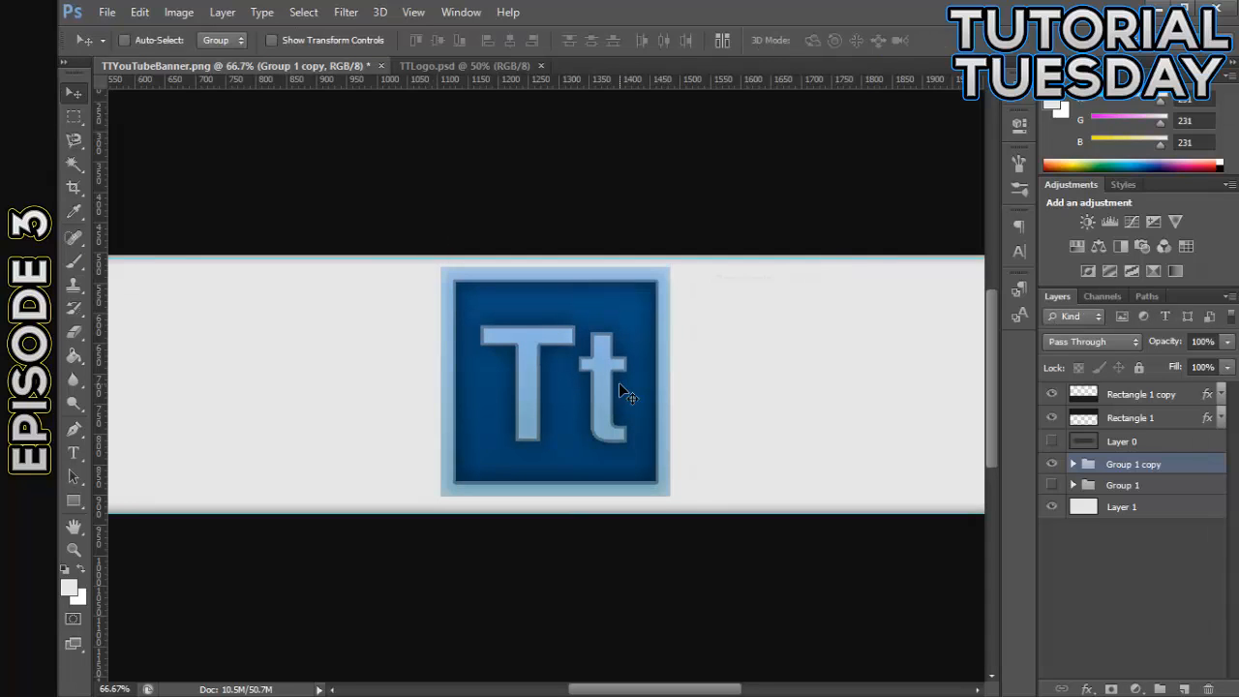
- Undo the logo scaling, the group duplication and the effect changes on Rectangle 2, back to the full-size Group 1
key(ctrl+alt+z)
key(ctrl+alt+z)
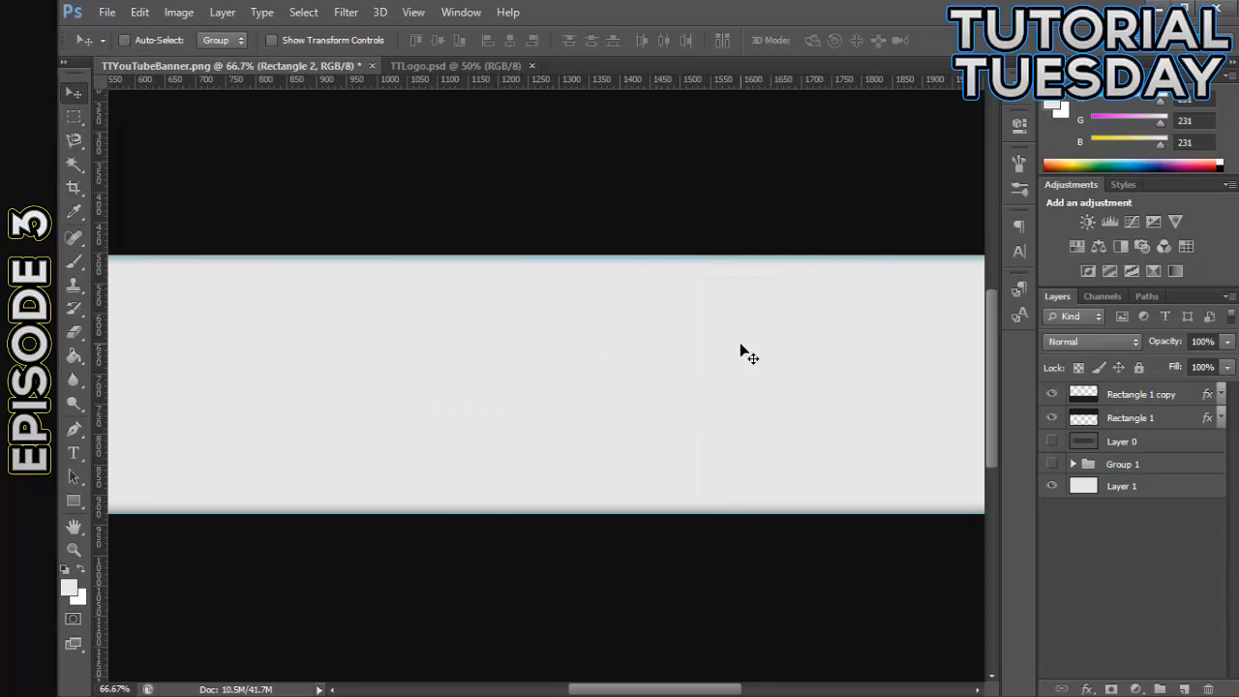
click(1052, 464)
key(ctrl+alt+z)
key(ctrl+alt+z)
key(ctrl+alt+z)
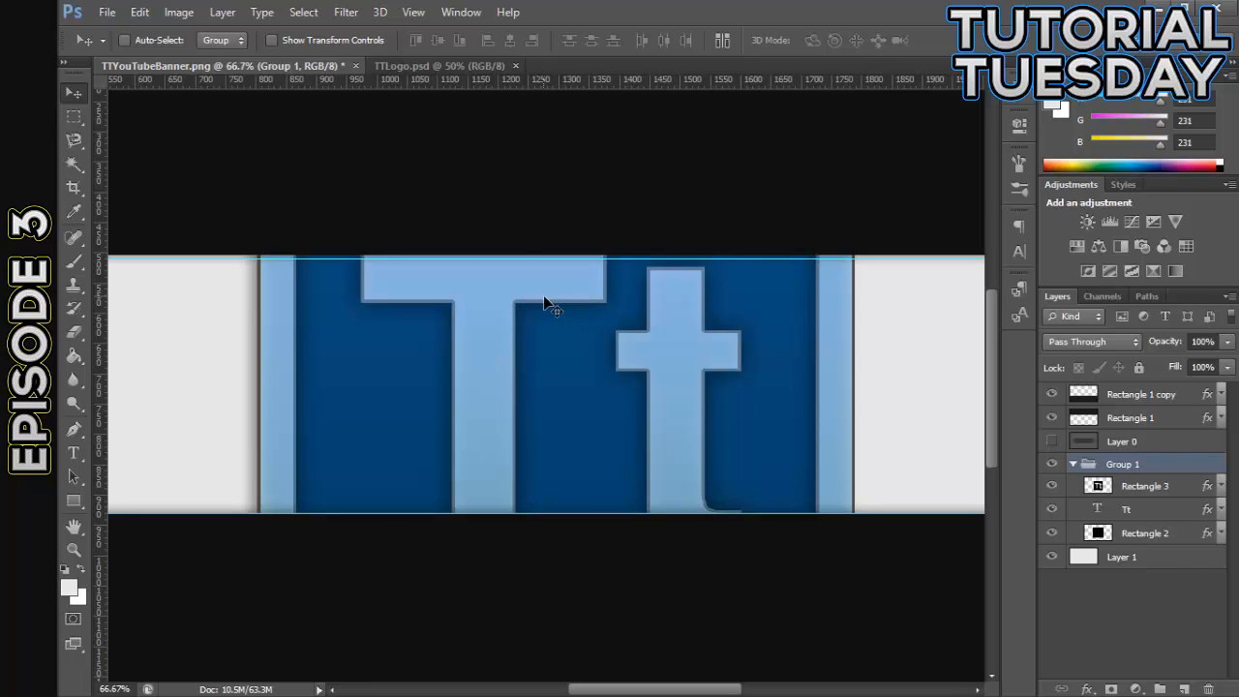
- Duplicate the full-size Group 1 as a working copy and hide the original group
double_click(1184, 533)
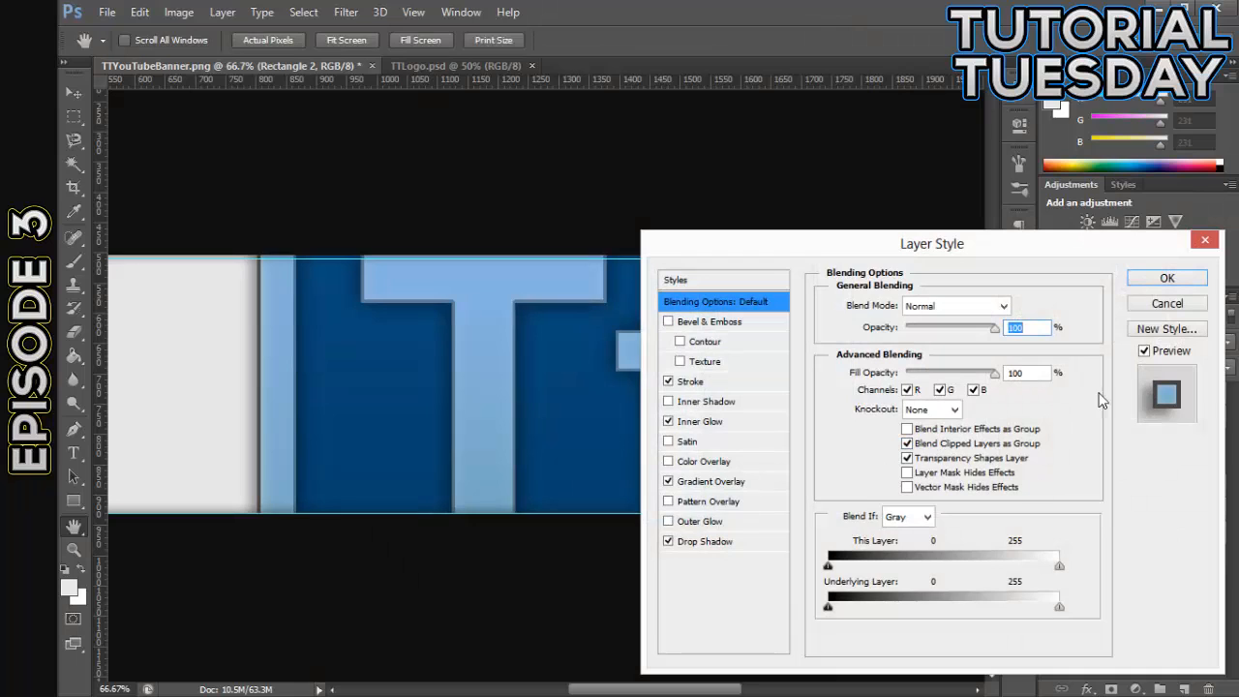
click(1165, 279)
click(1072, 463)
click(1109, 467)
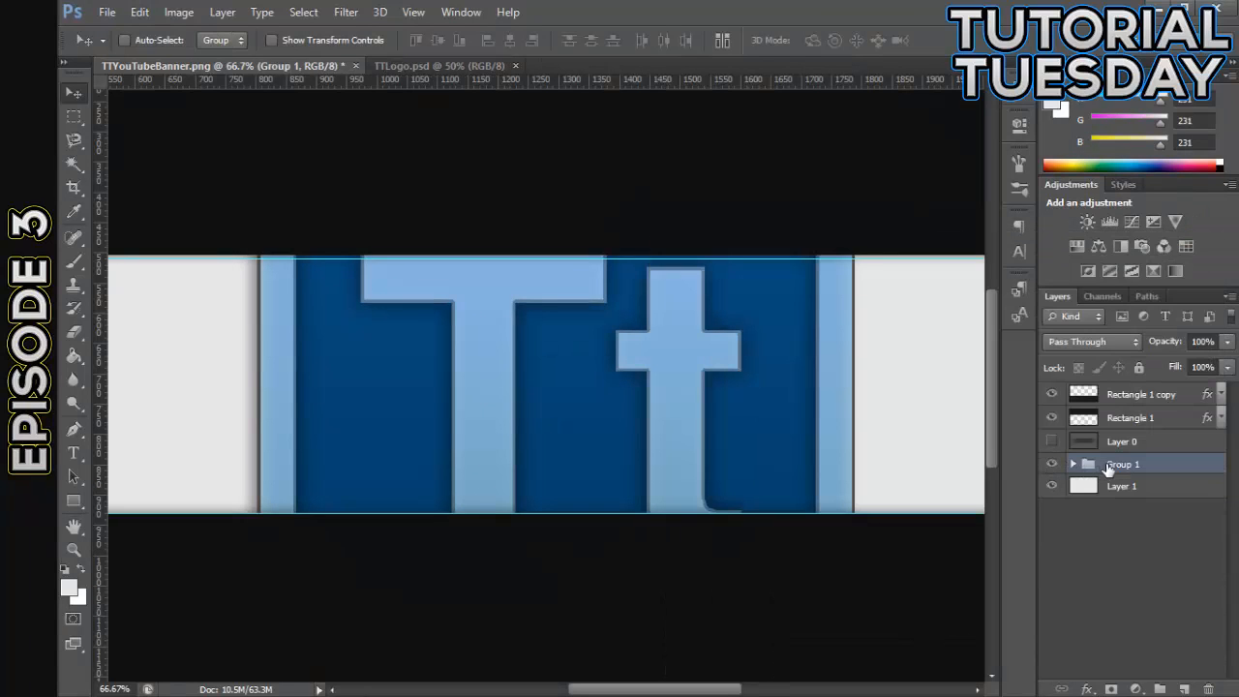
key(ctrl+j)
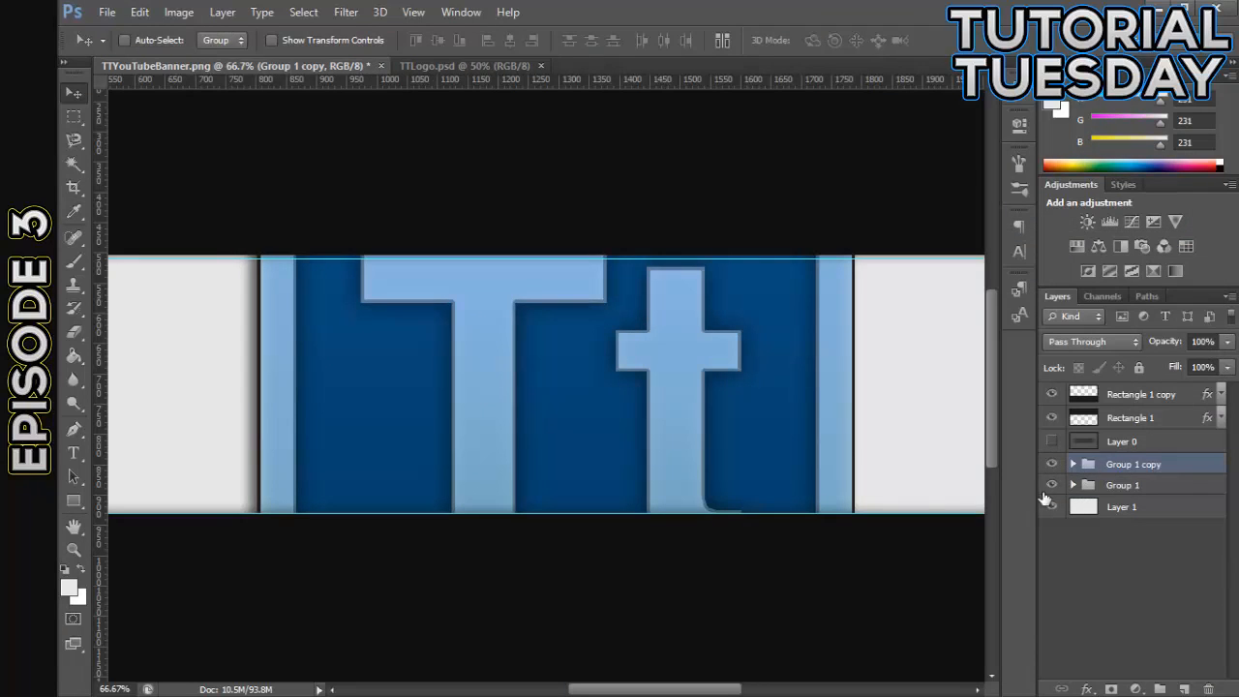
click(1052, 485)
- Turn off the Drop Shadow and Stroke effects on the Rectangle 2 layer in Group 1 copy
click(1072, 465)
click(1190, 533)
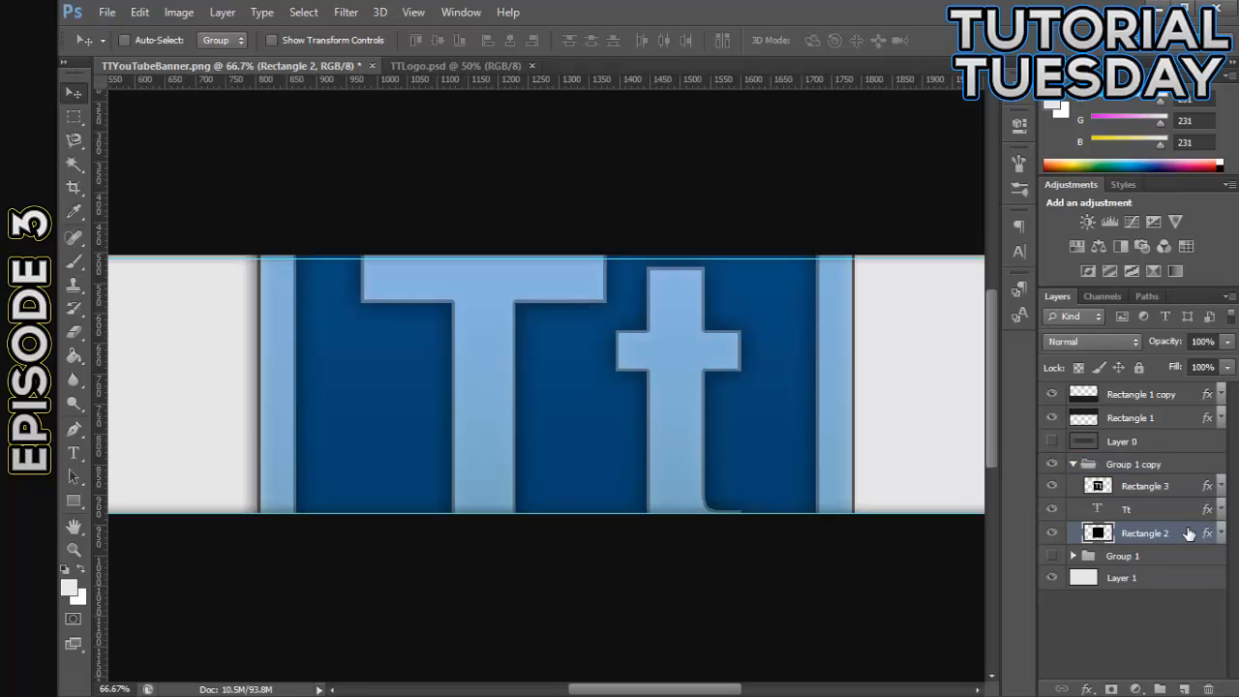
right_click(1189, 534)
click(1191, 538)
double_click(1196, 538)
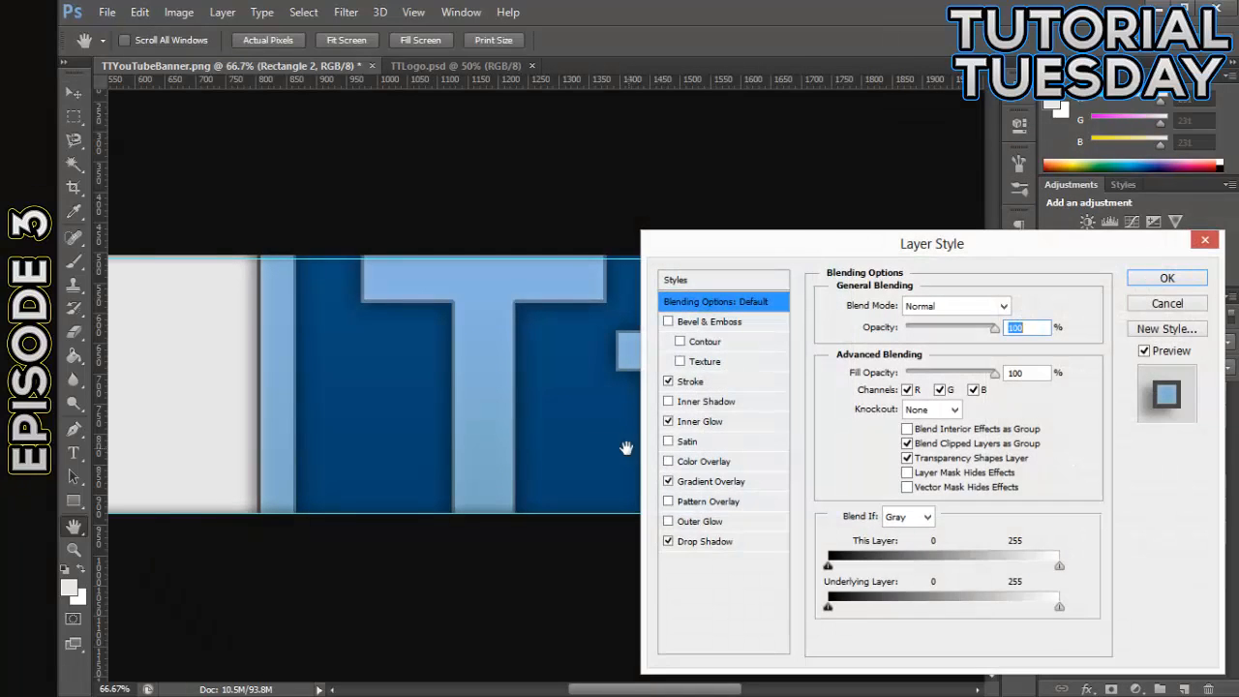
click(669, 543)
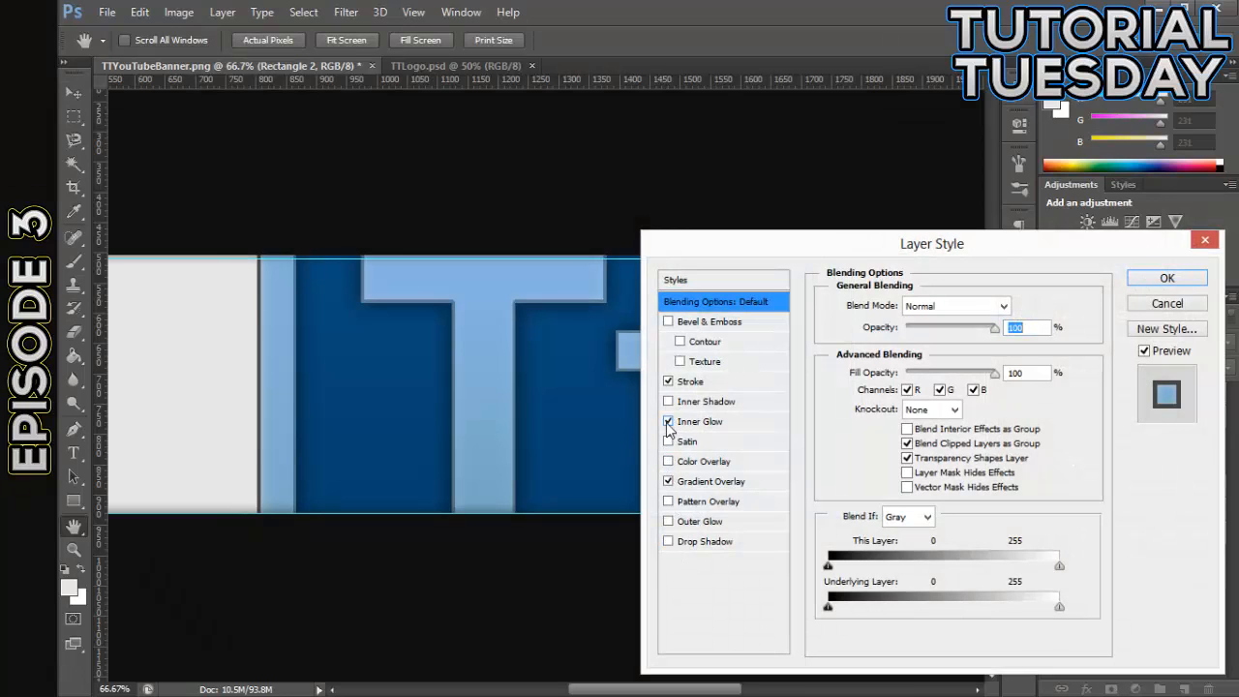
click(668, 383)
click(1174, 281)
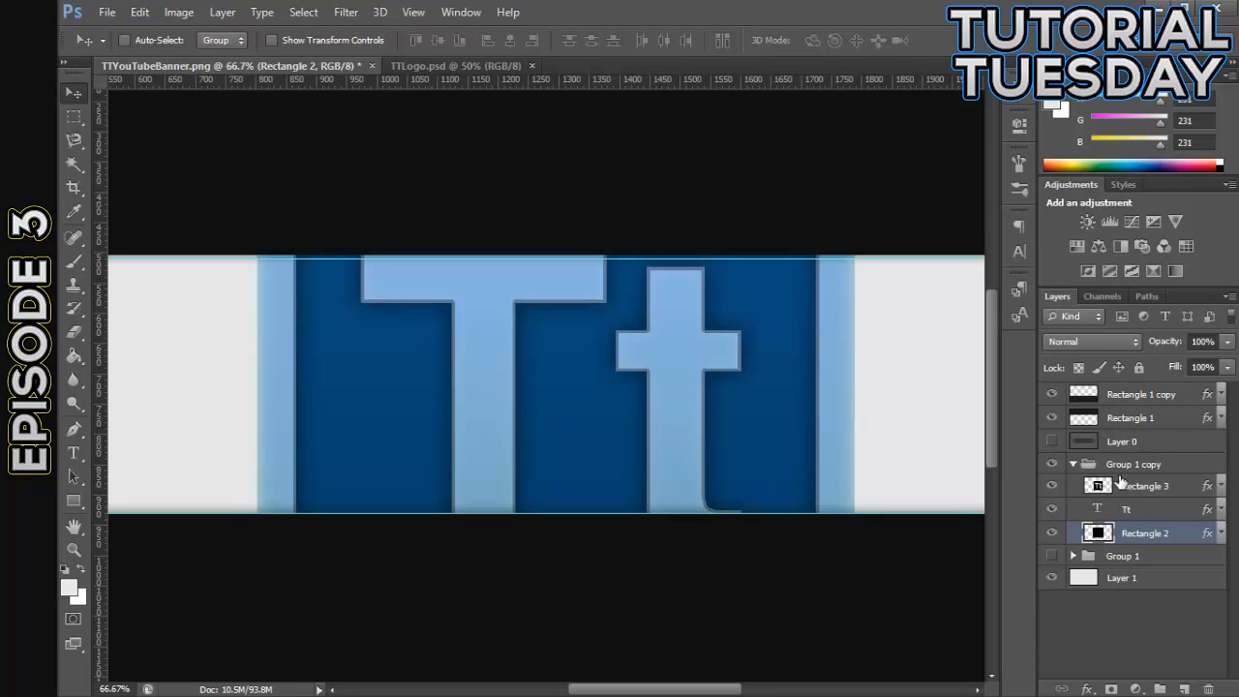
- Select the Rectangle 3, Tt and Rectangle 2 layers in Group 1 copy and rasterize their layer styles
click(1145, 489)
click(1165, 535)
click(1166, 494)
click(1170, 536)
click(1171, 496)
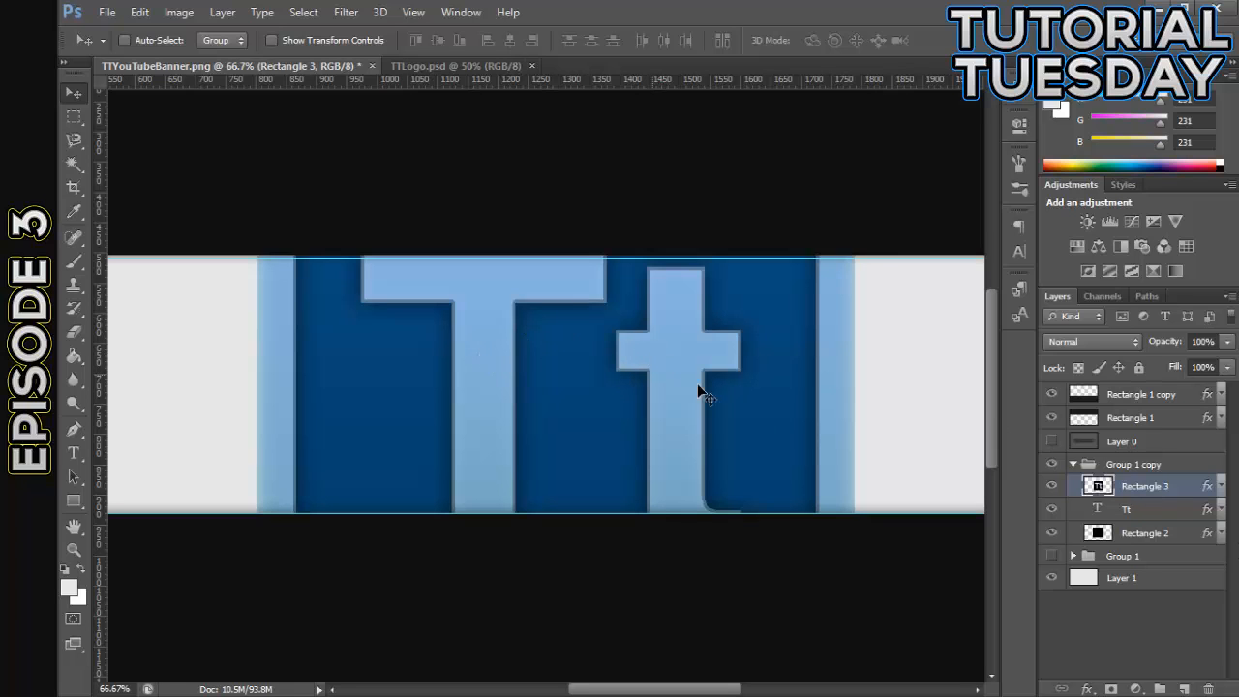
click(1171, 534)
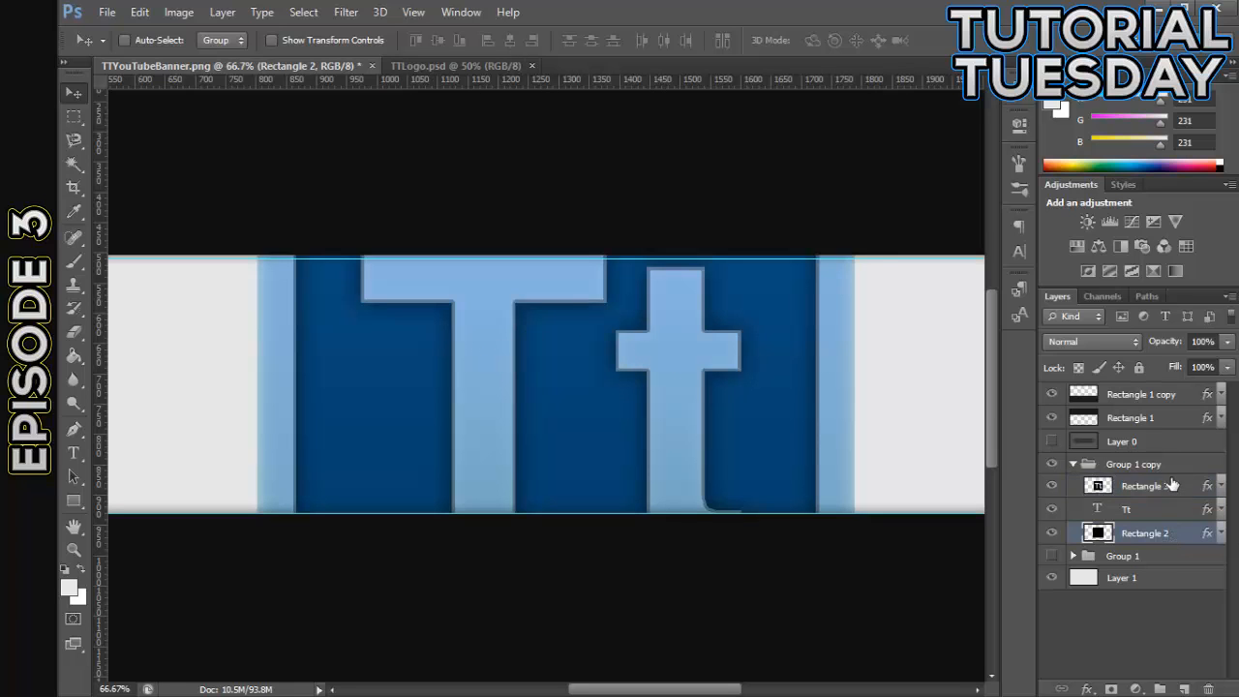
shift+click(1171, 486)
right_click(1168, 509)
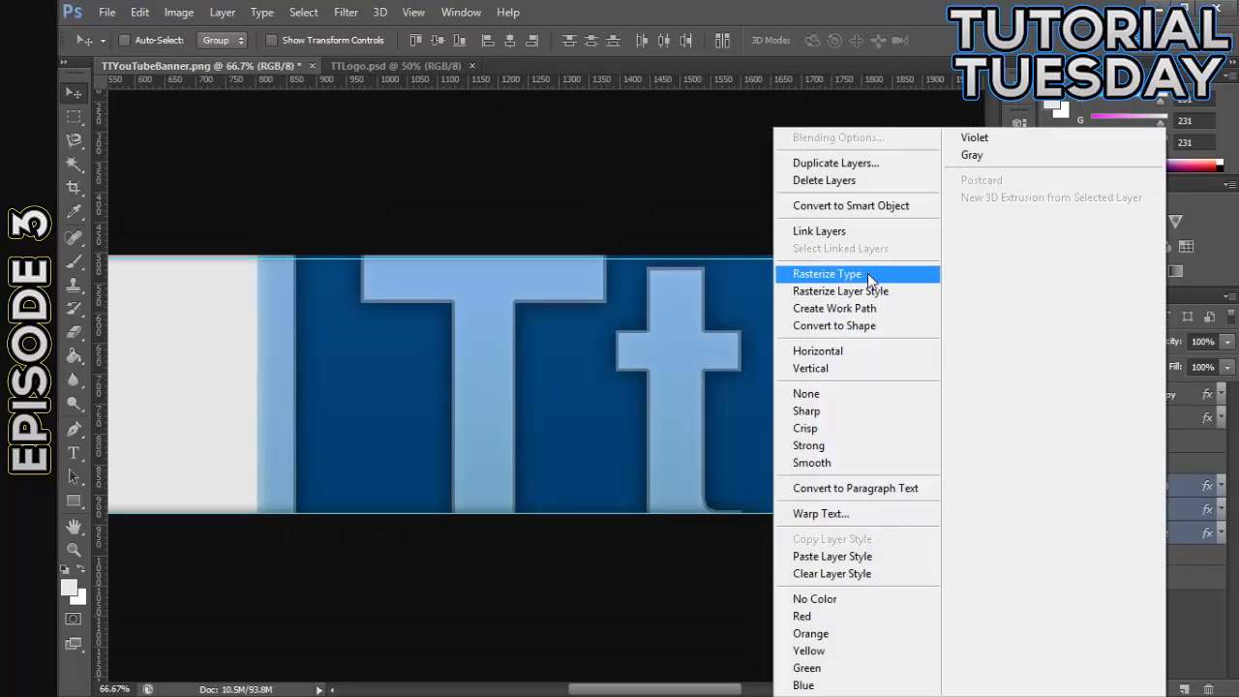
click(885, 291)
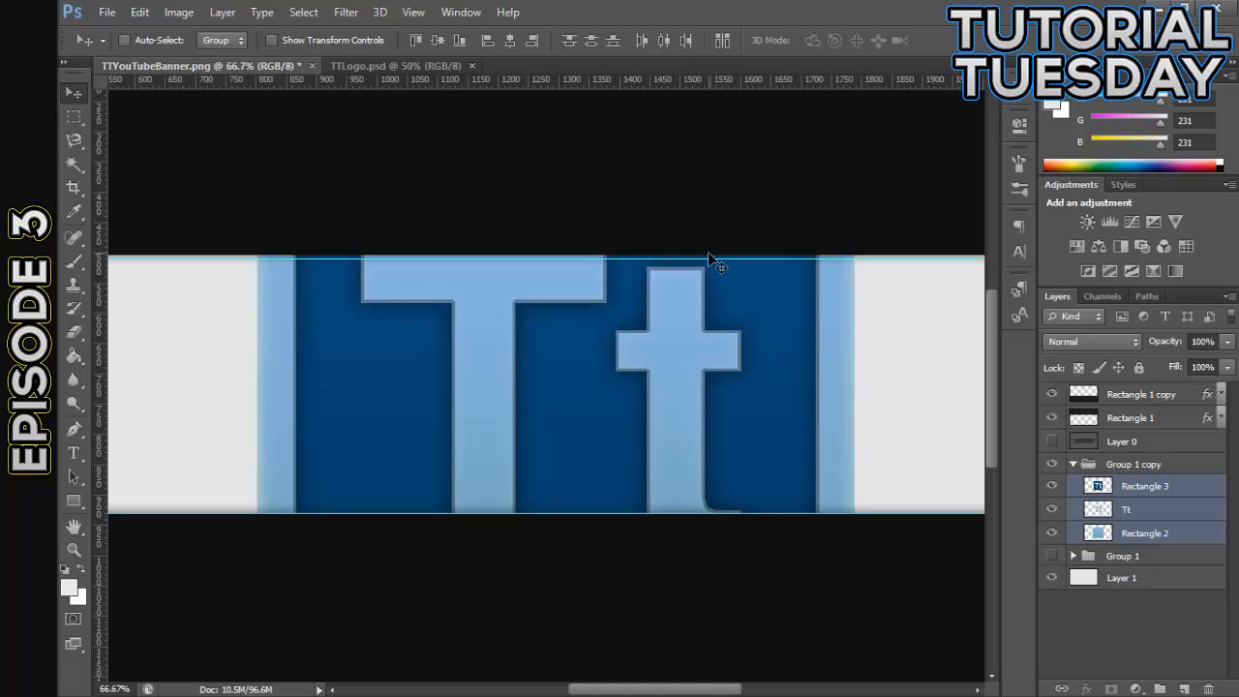
- Nudge the Rectangle 1 band down so its lower edge meets the upper horizontal guide
click(1126, 424)
key(Down)
key(Down)
key(Down)
key(Down)
key(Down)
key(Down)
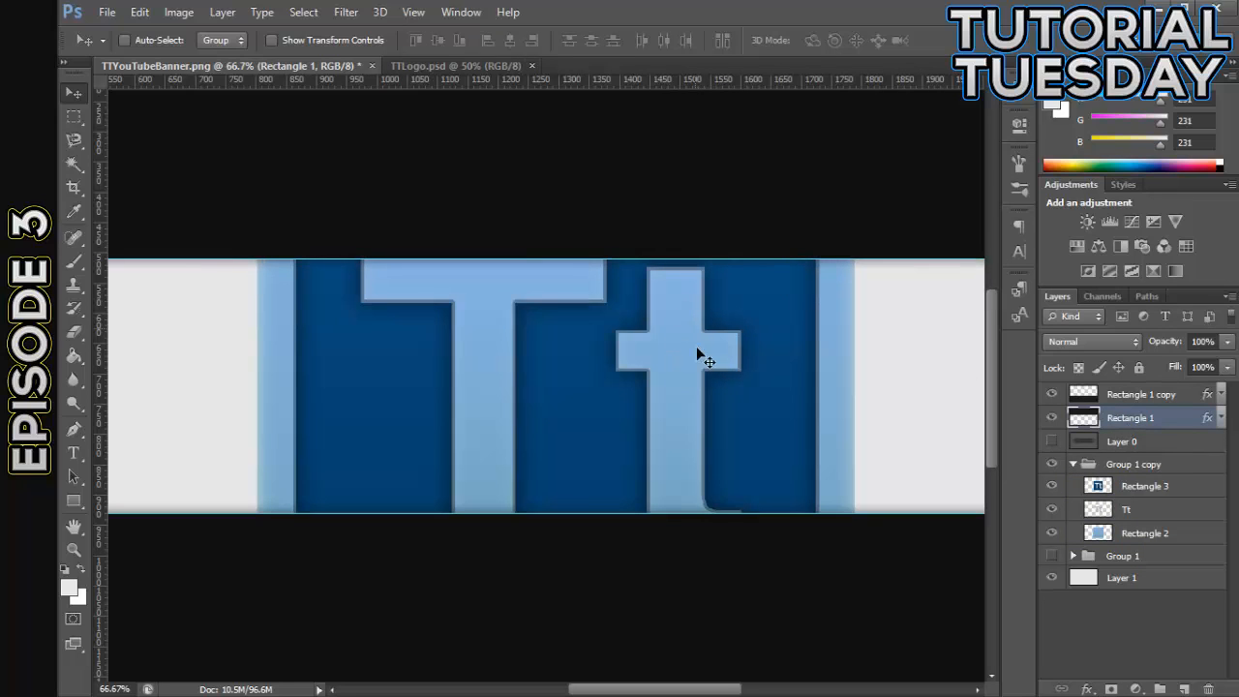
- Scale Group 1 copy proportionally to 44.22%, apply it, and move the group 7 px left and 25 px up
click(1137, 466)
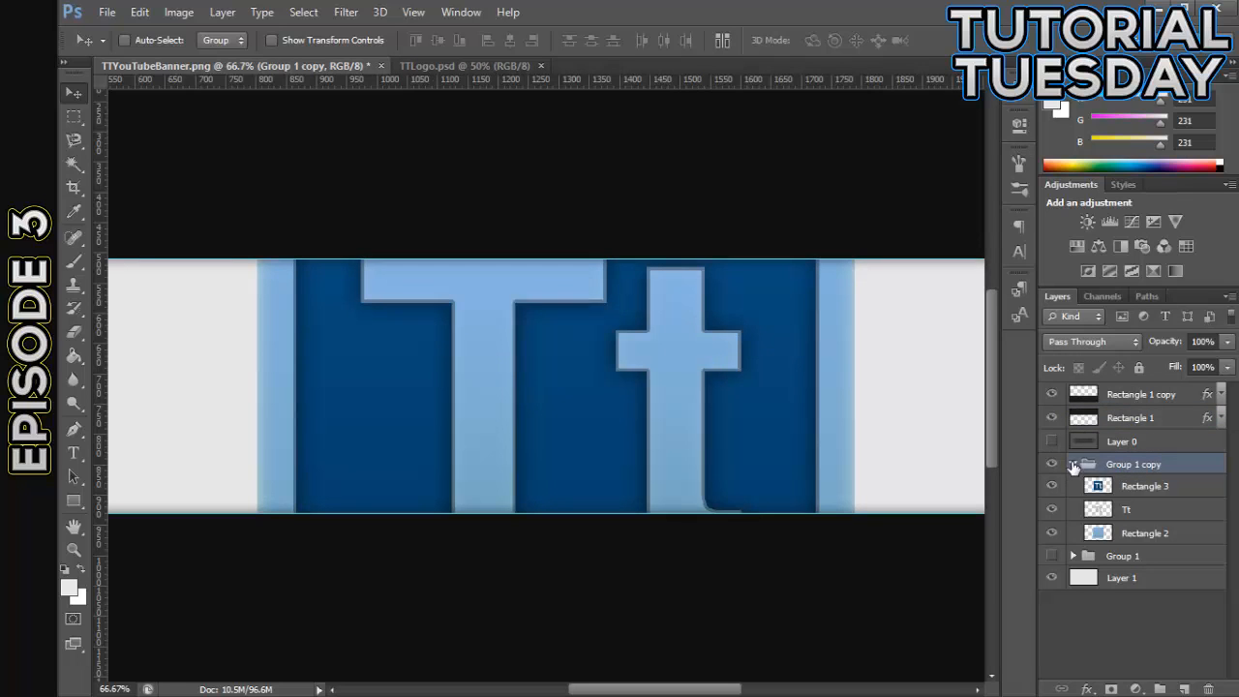
click(1072, 465)
key(ctrl+t)
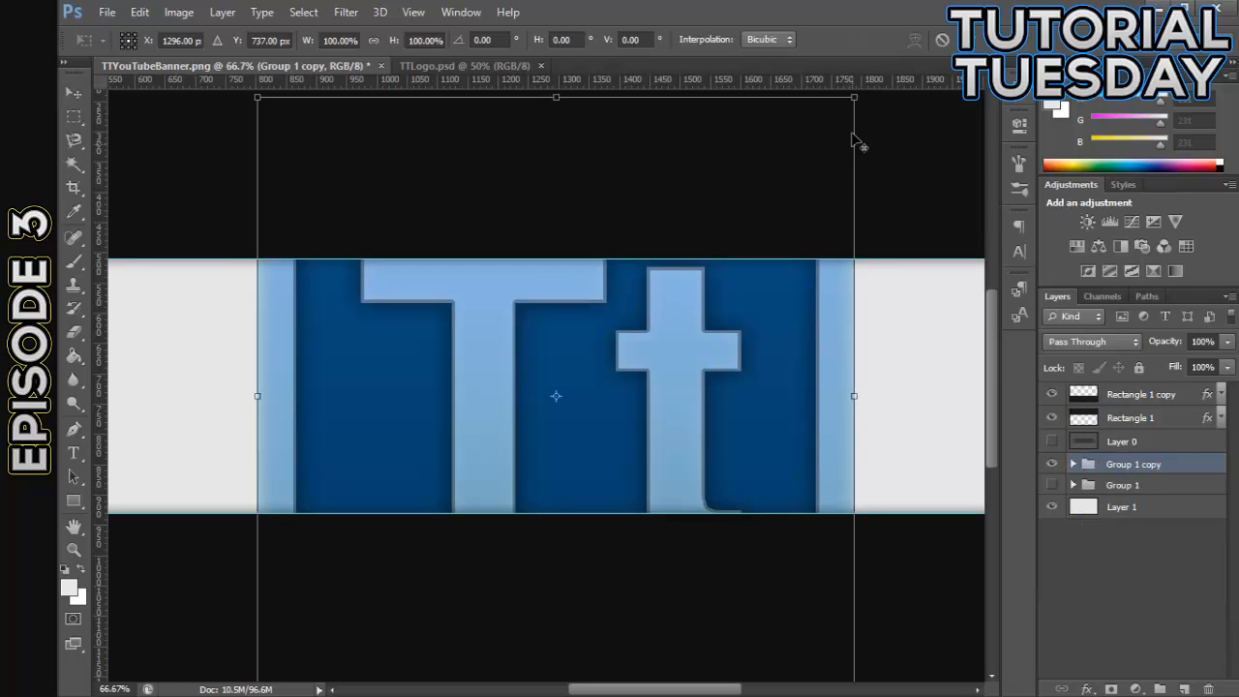
drag(840, 119, 699, 287)
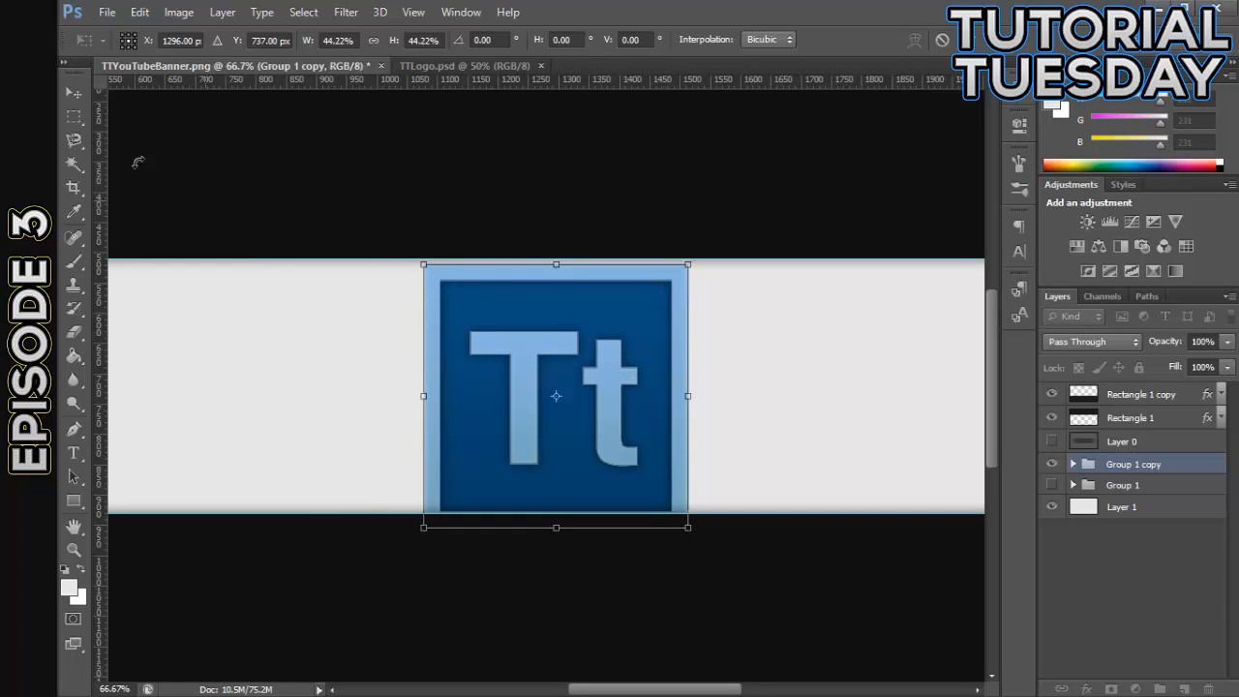
click(75, 95)
click(556, 280)
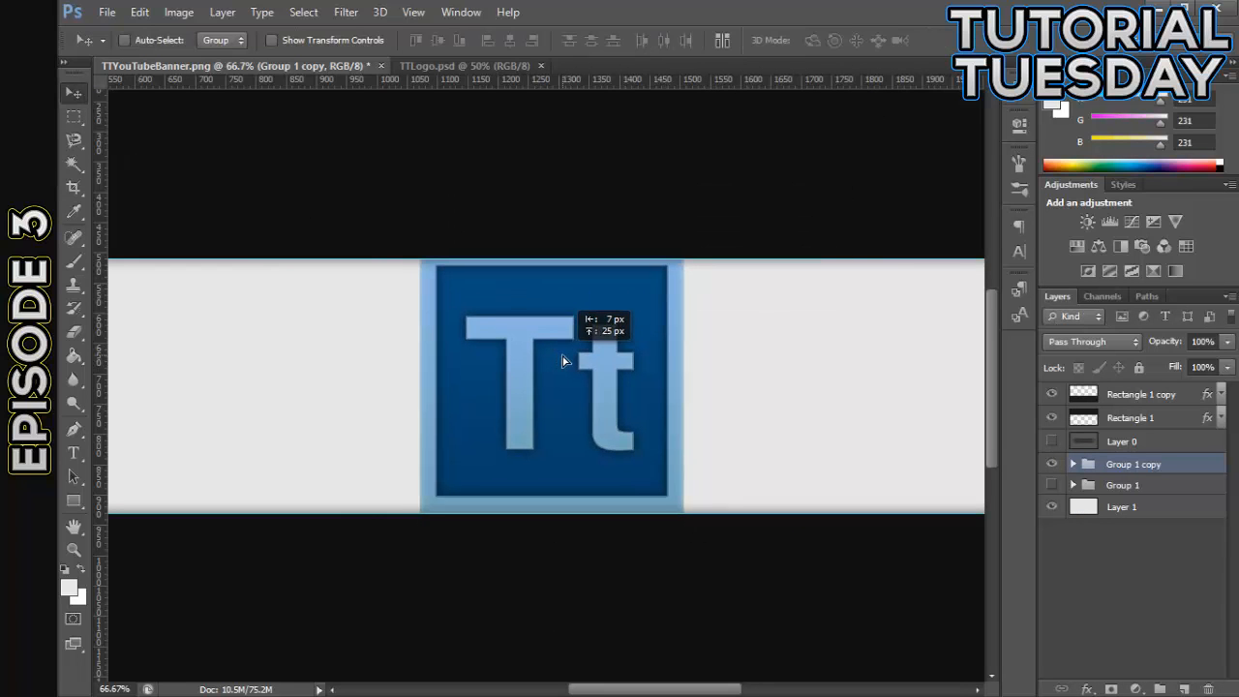
- Scale Group 1 copy proportionally to 89.45%, apply it, and nudge the logo down to sit evenly within the light strip
key(ctrl+t)
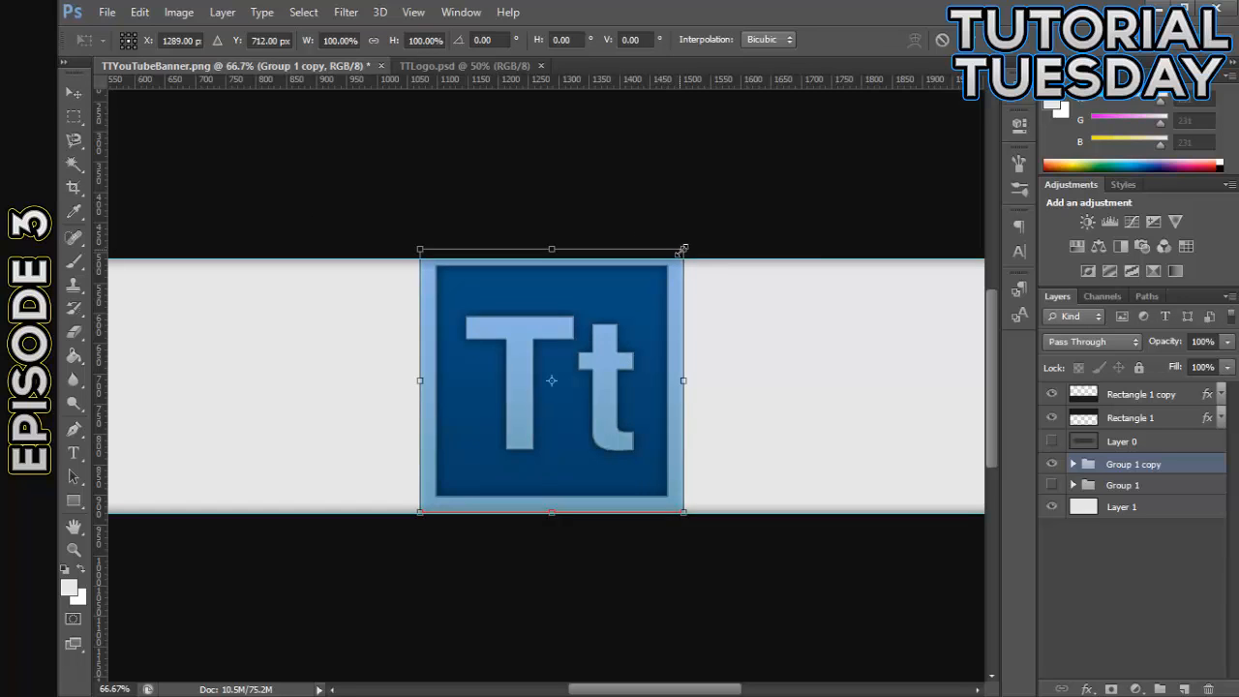
drag(682, 258, 672, 262)
click(74, 93)
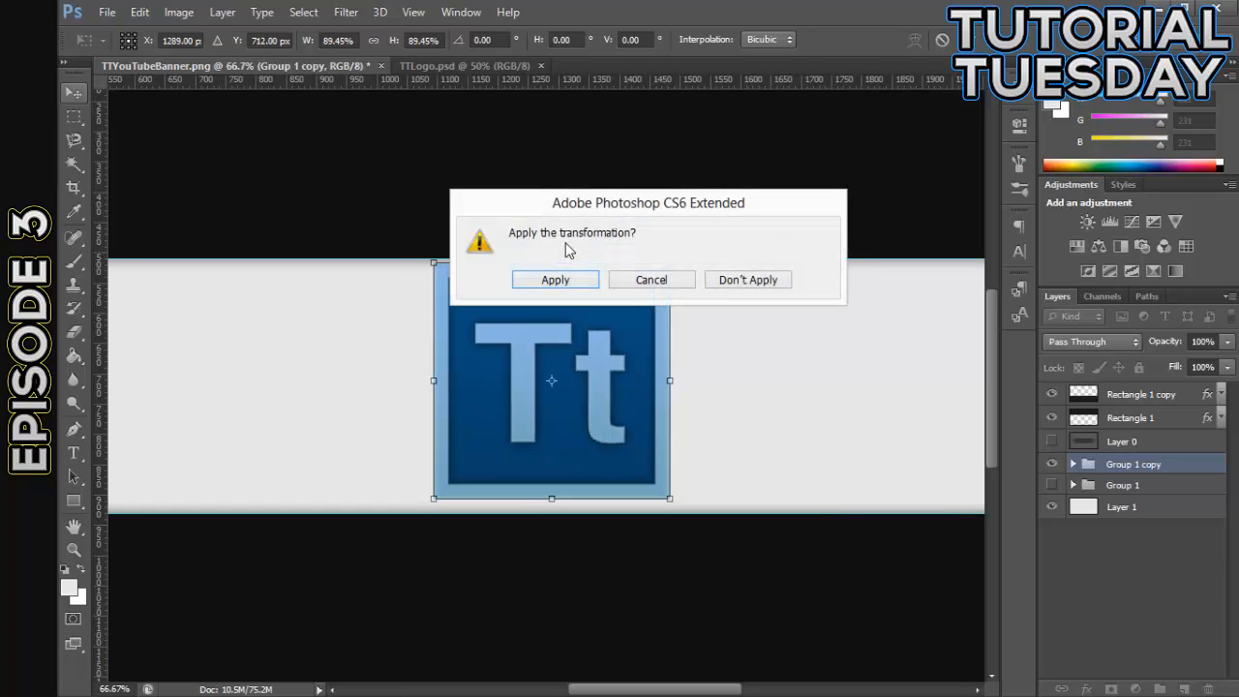
click(573, 283)
key(Down)
key(Down)
key(Down)
key(Down)
key(Down)
key(Down)
key(Down)
key(Down)
key(Down)
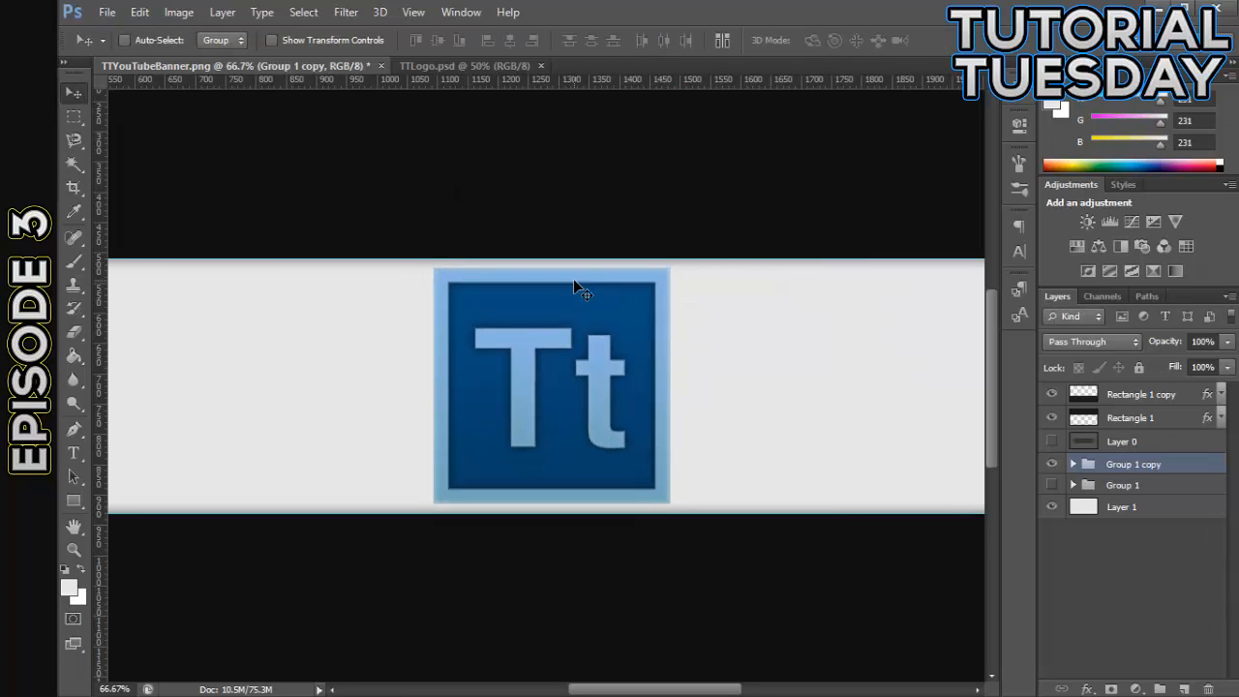
key(ctrl+minus)
key(ctrl+minus)
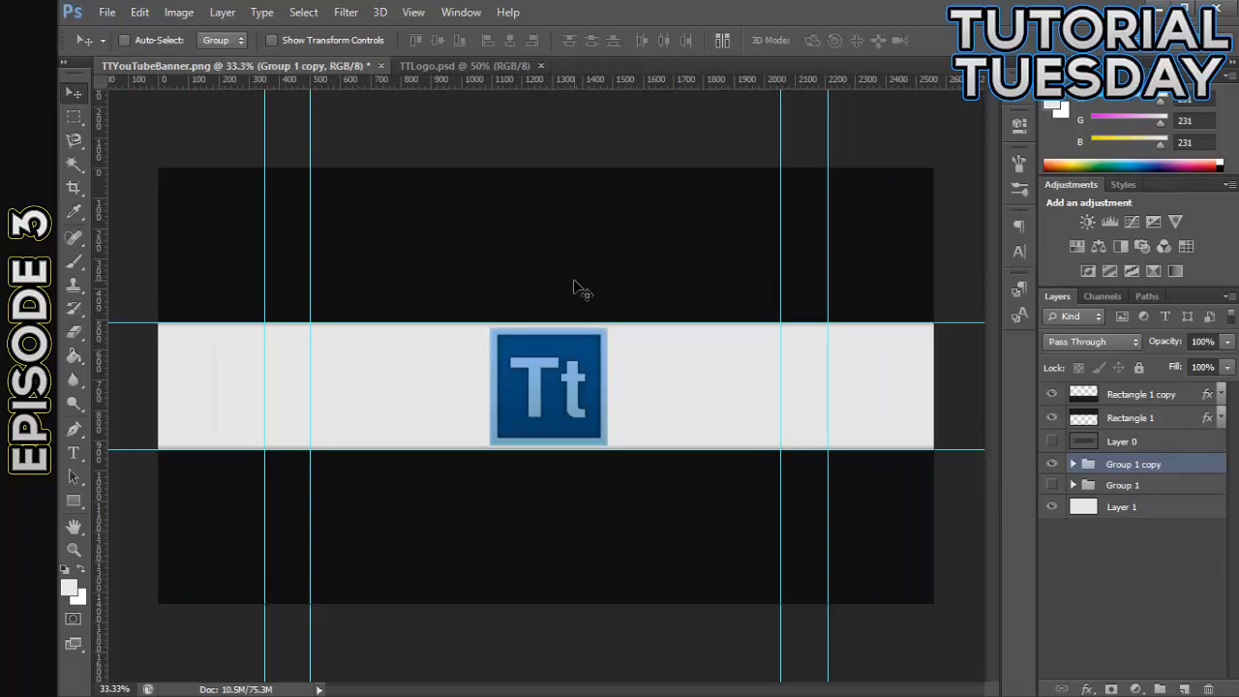
- Reposition the Group 1 copy logo and nudge it down slightly so it sits evenly within the light strip
key(ctrl+plus)
key(ctrl+plus)
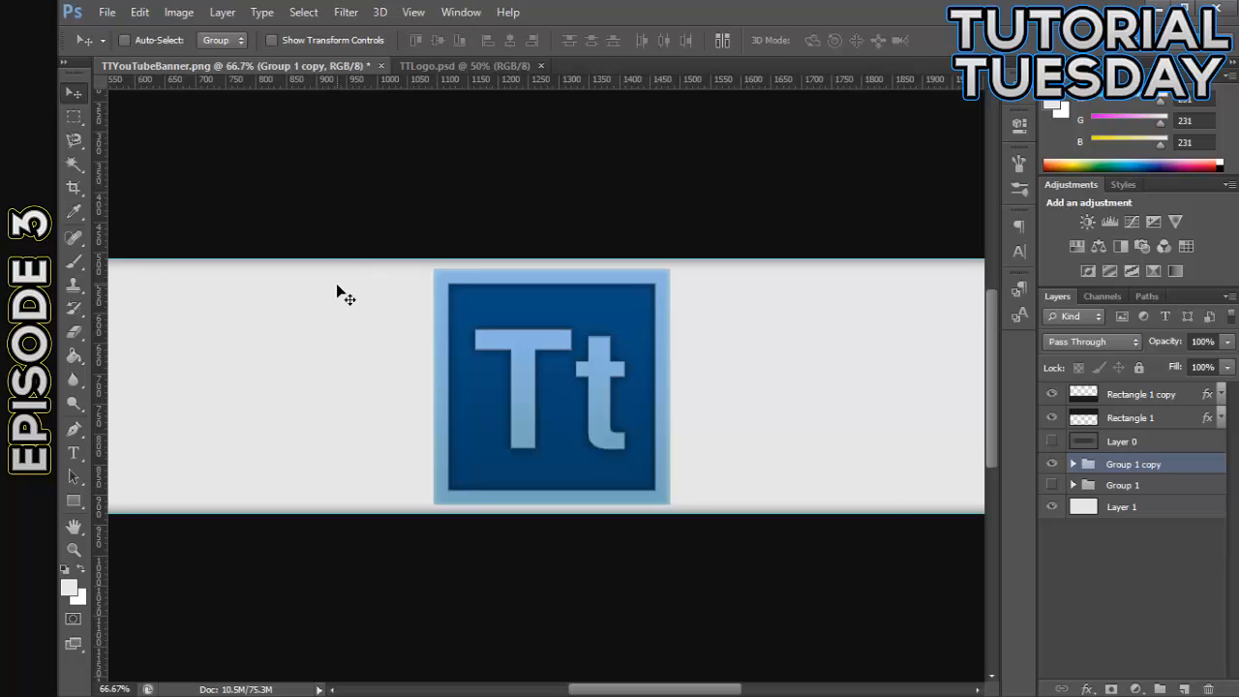
key(ctrl+minus)
drag(537, 397, 399, 388)
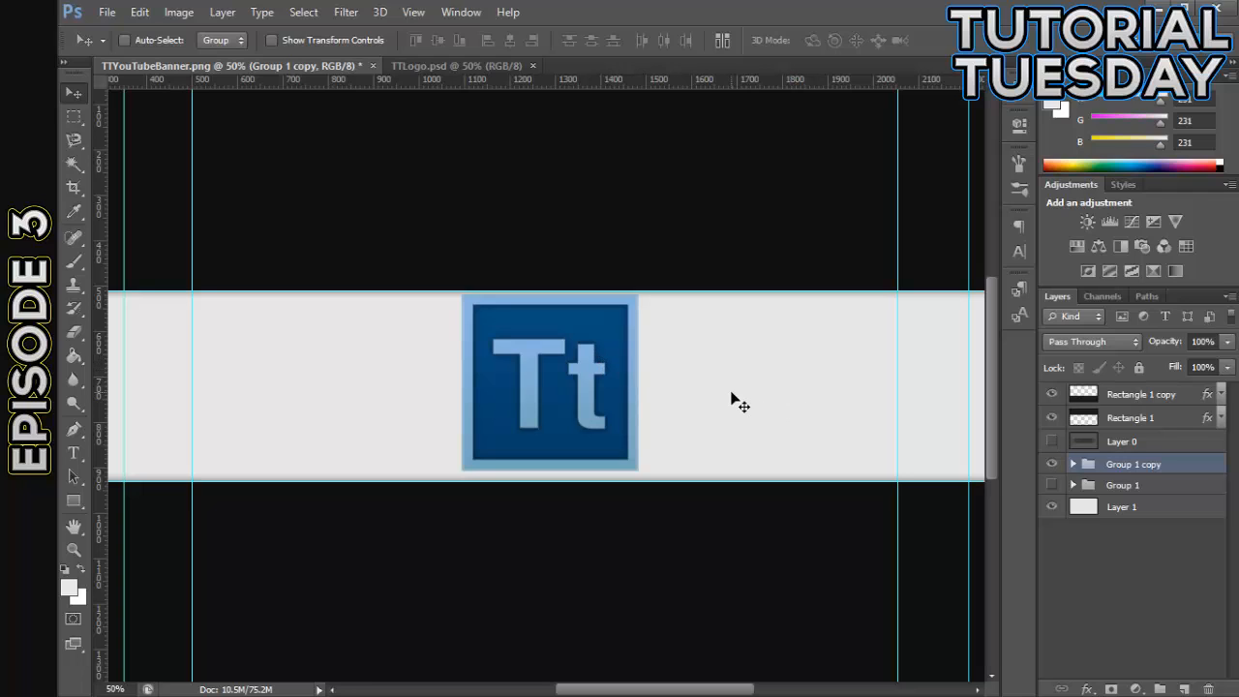
key(Down)
key(Down)
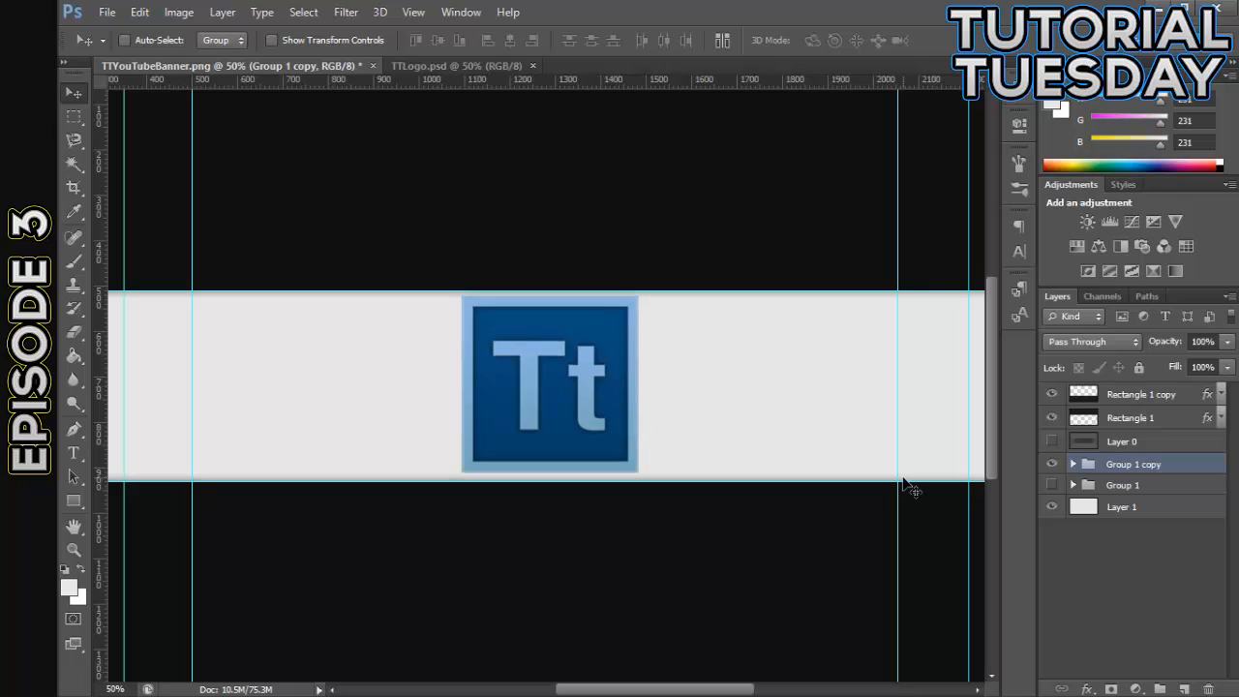
- Duplicate Group 1 copy, hide the original, scale the duplicate proportionally to 67.69%, apply it, and shift the smaller logo sideways
key(ctrl+j)
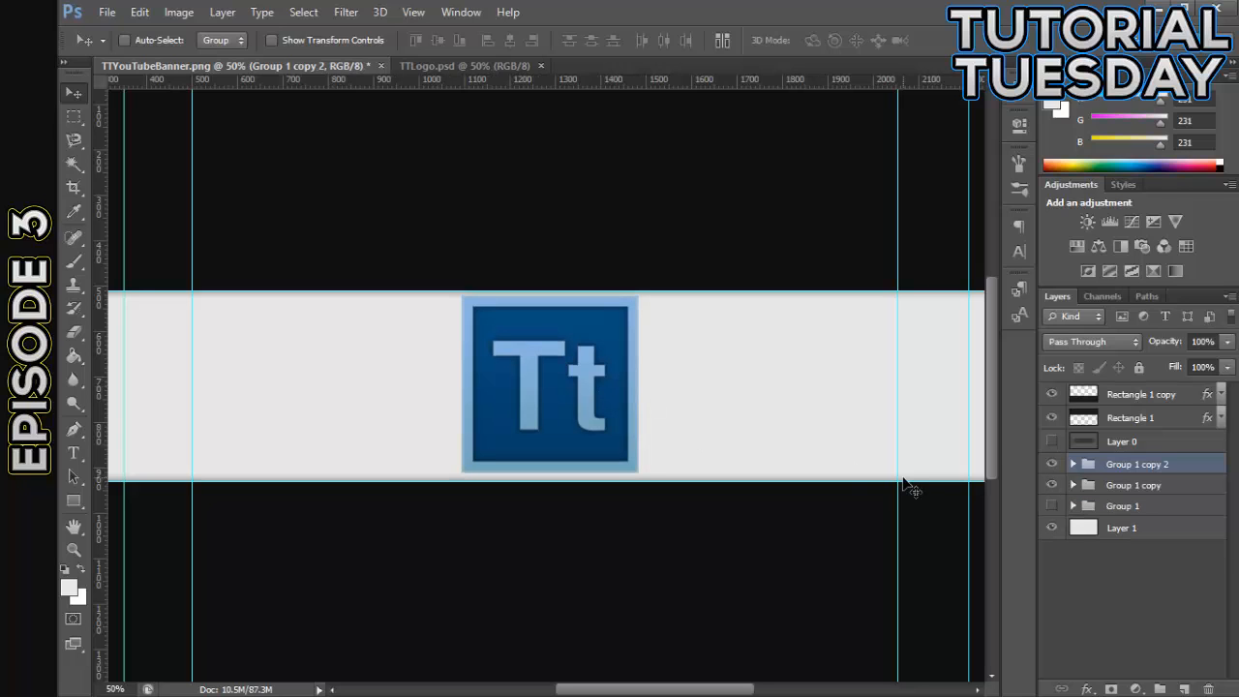
click(1051, 485)
drag(617, 396, 577, 397)
key(ctrl+t)
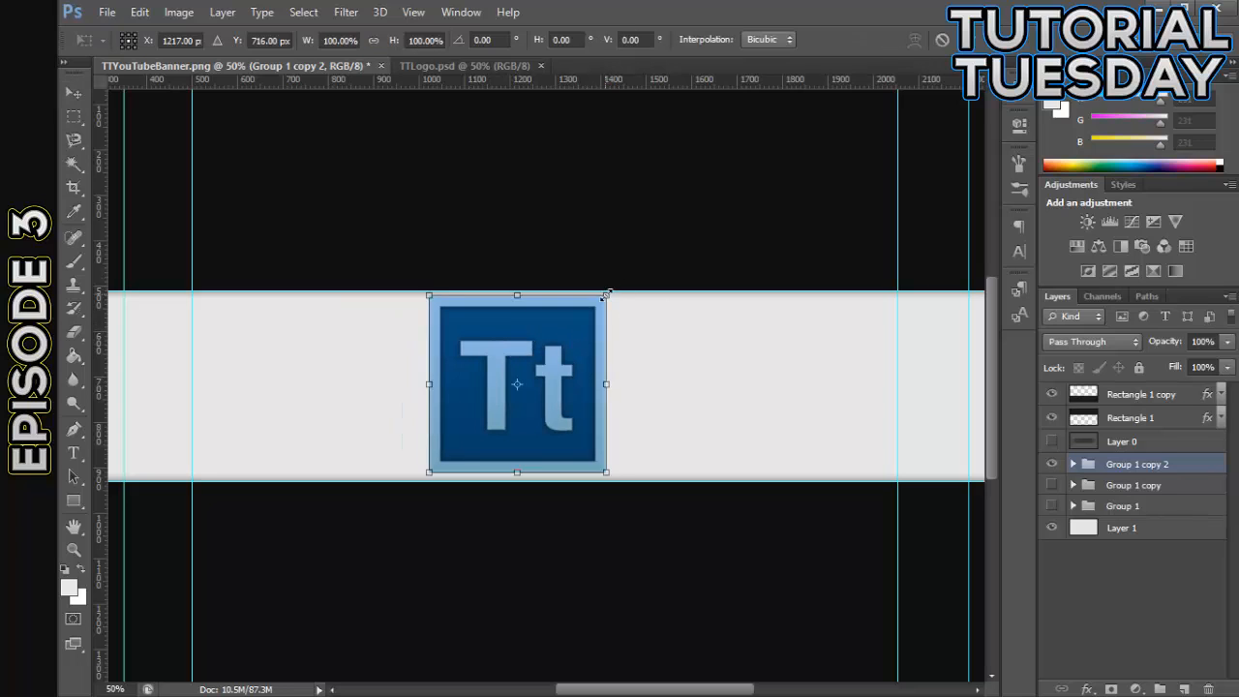
drag(606, 293, 588, 313)
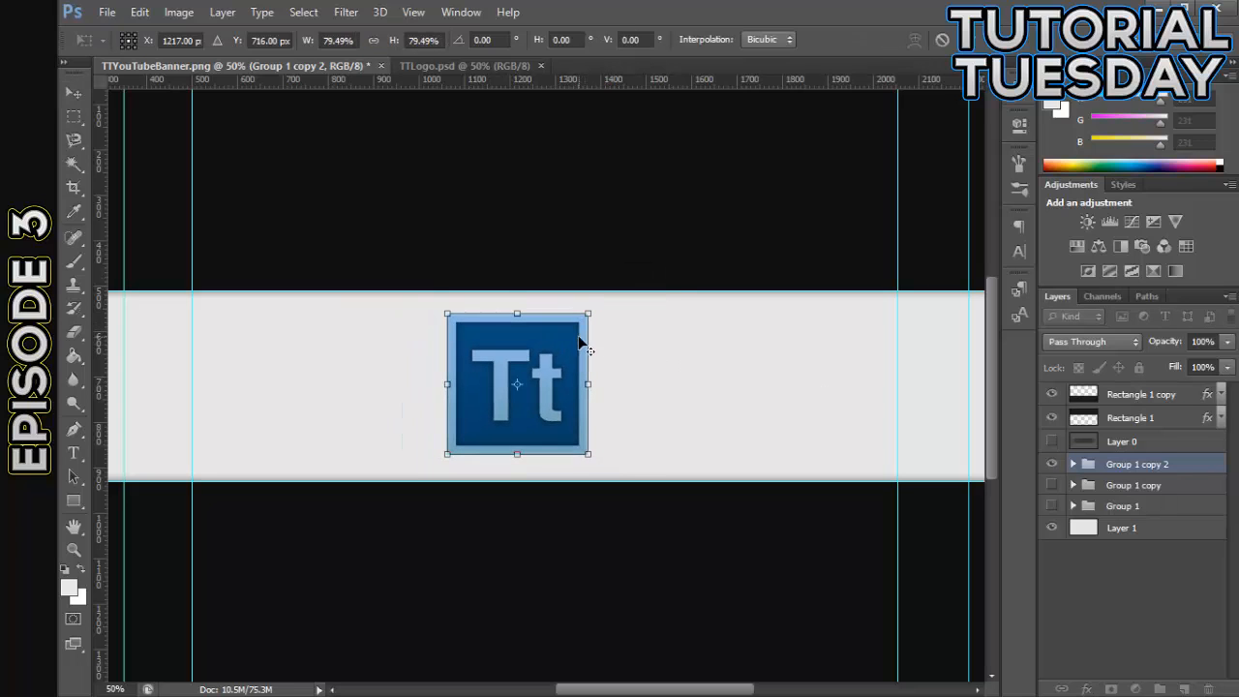
drag(591, 320, 578, 326)
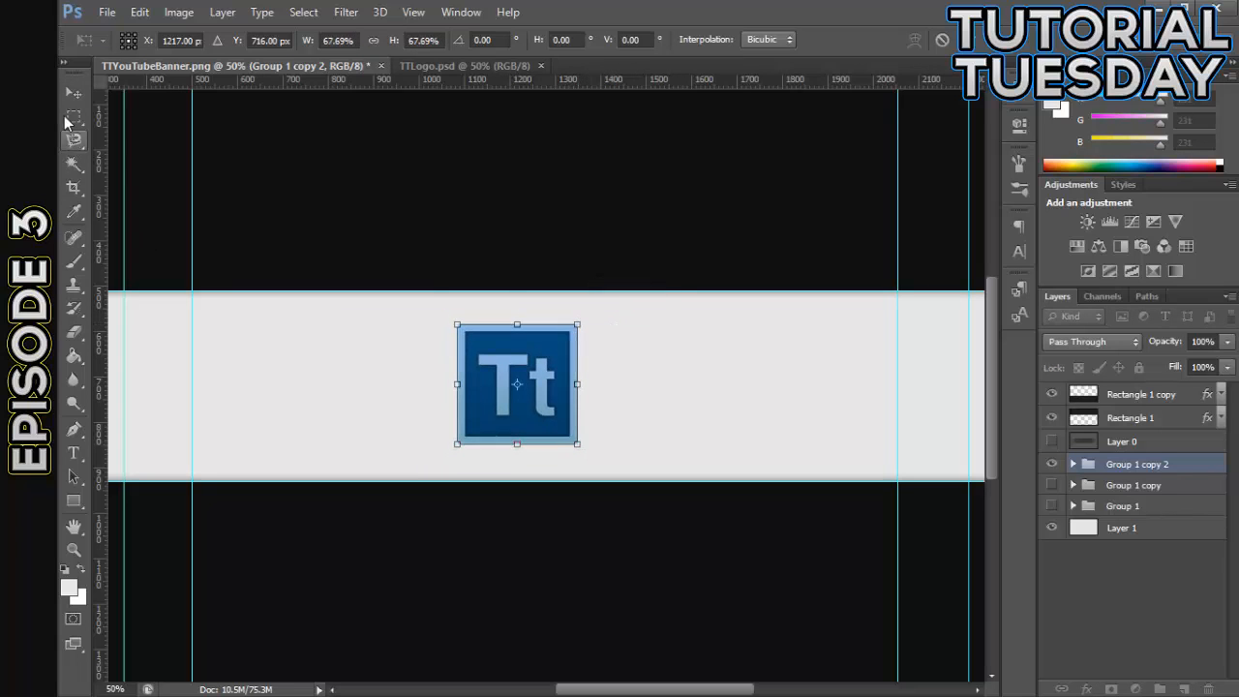
key(v)
drag(528, 407, 578, 412)
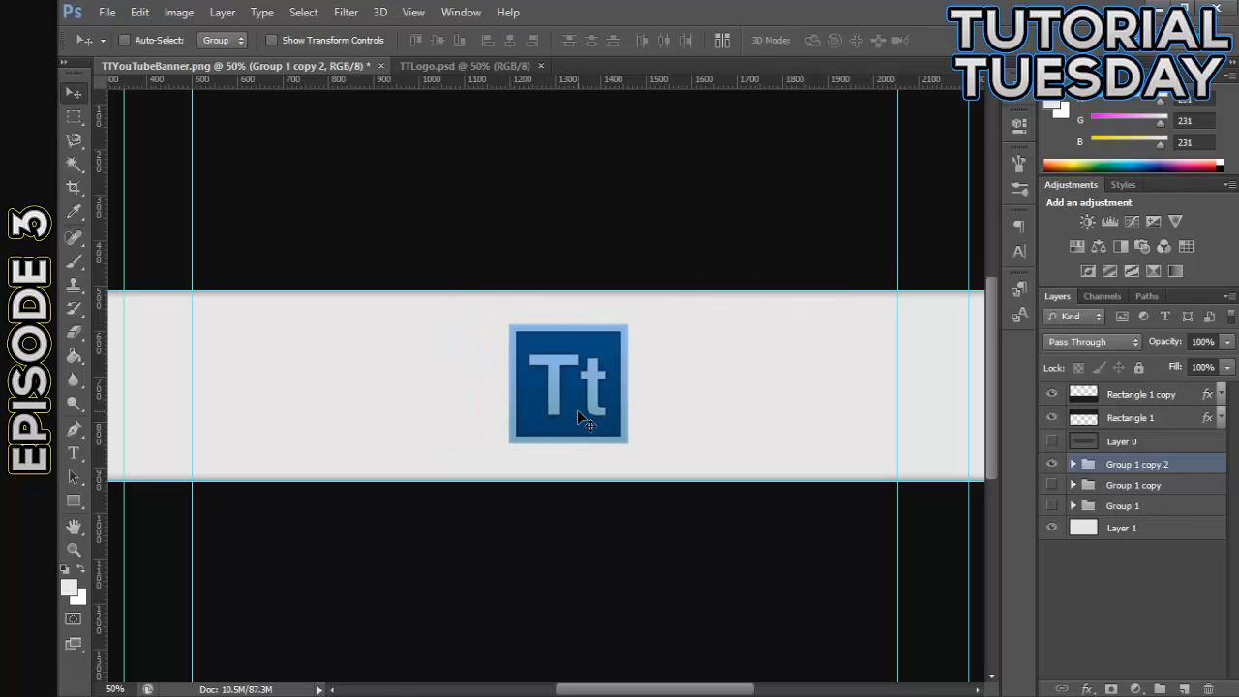
- Reposition the Group 1 copy 2 logo by eye around the middle of the light strip
scroll(577, 410, down, 2)
scroll(576, 409, up, 3)
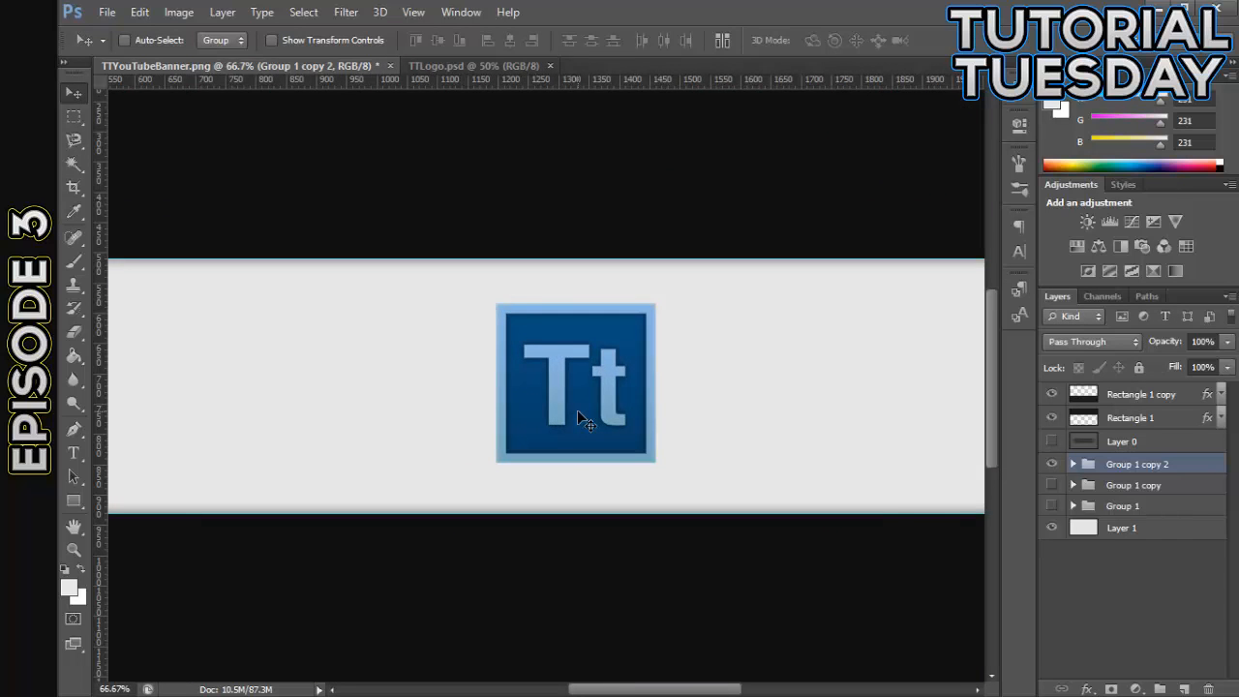
scroll(577, 410, down, 3)
scroll(577, 410, up, 4)
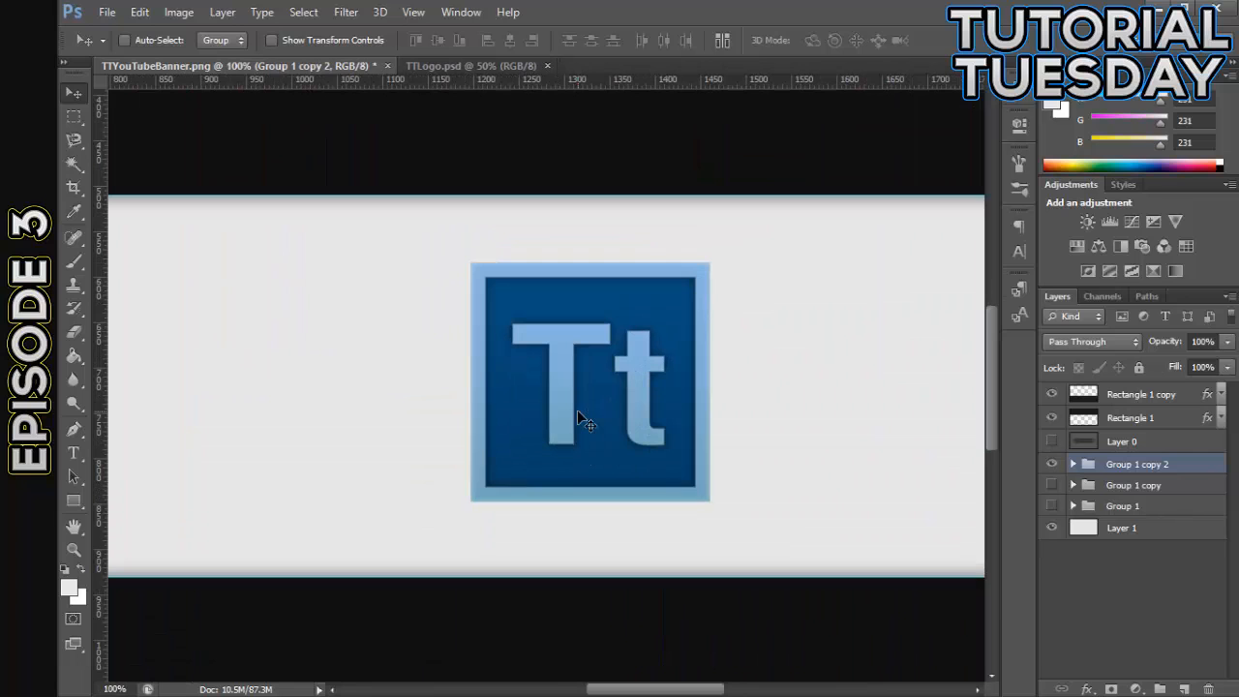
drag(664, 428, 589, 402)
scroll(586, 400, down, 3)
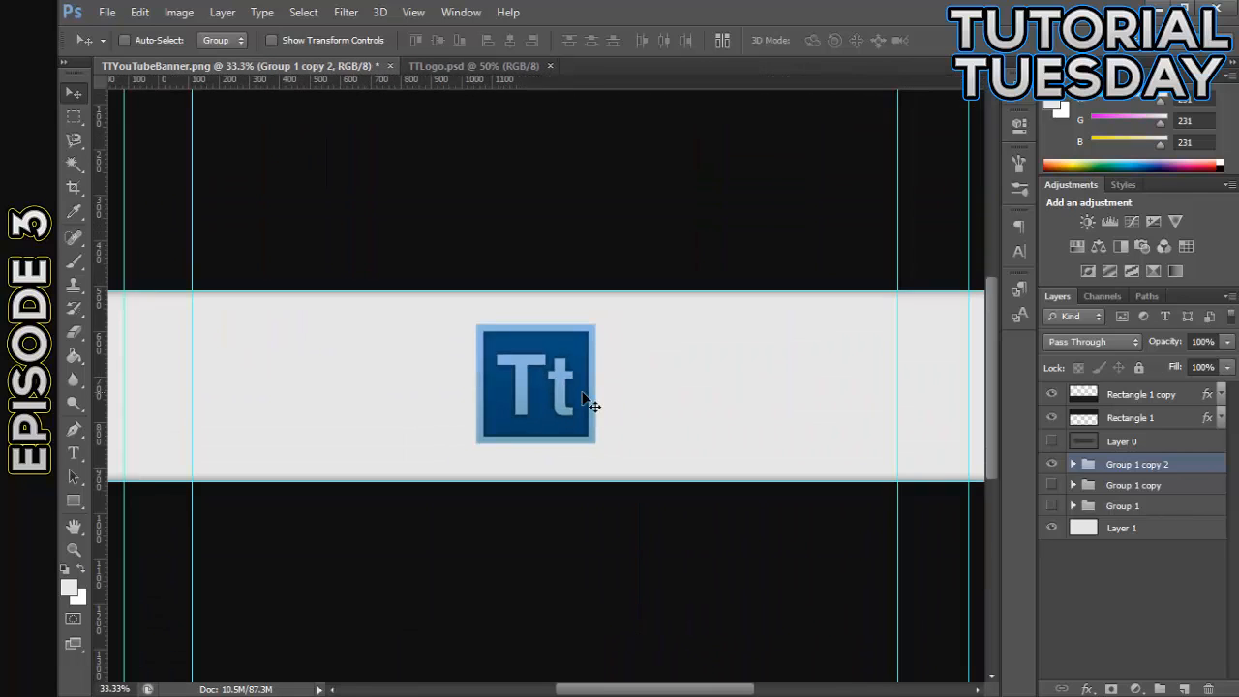
scroll(587, 401, down, 1)
scroll(587, 400, up, 1)
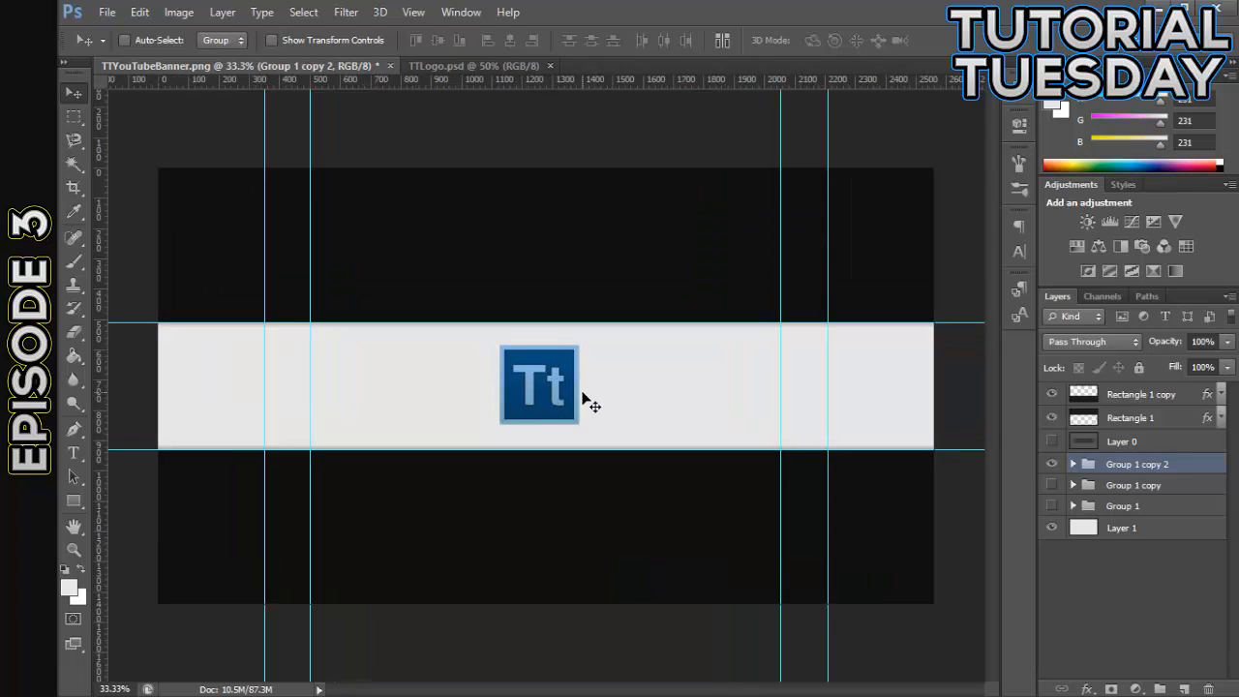
drag(526, 407, 586, 435)
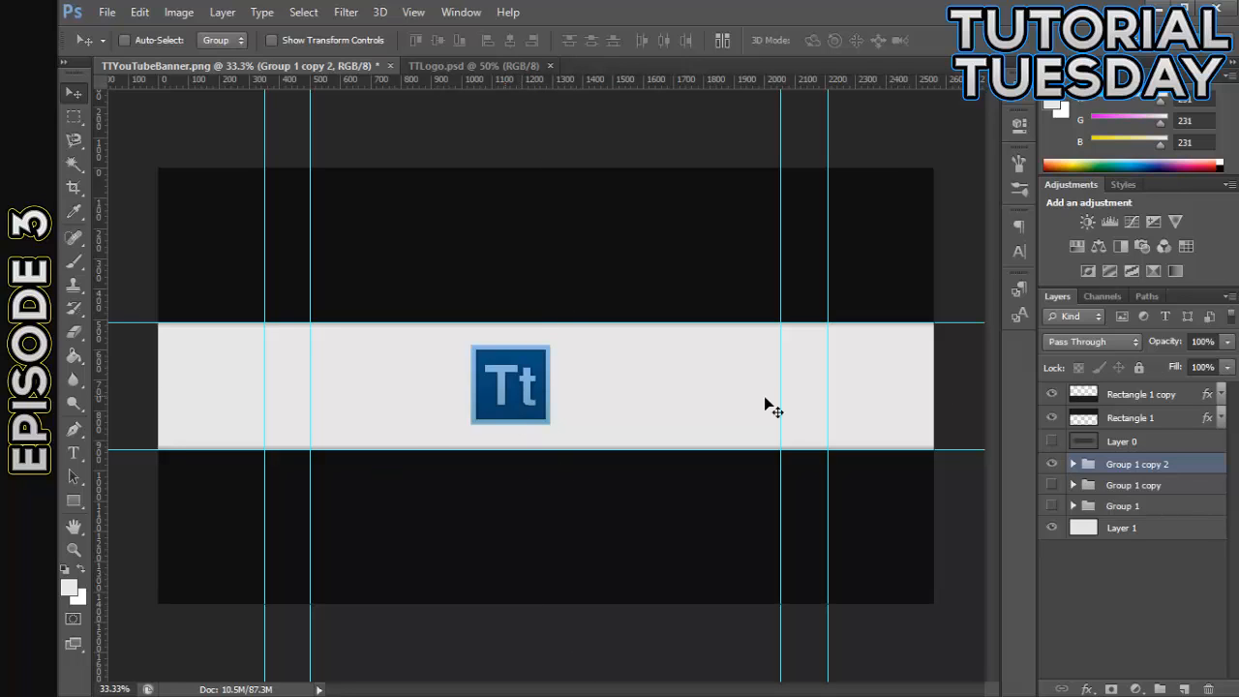
- Select Layer 1, then add a vertical guide at the canvas center and a horizontal guide midway through the light strip
click(1162, 537)
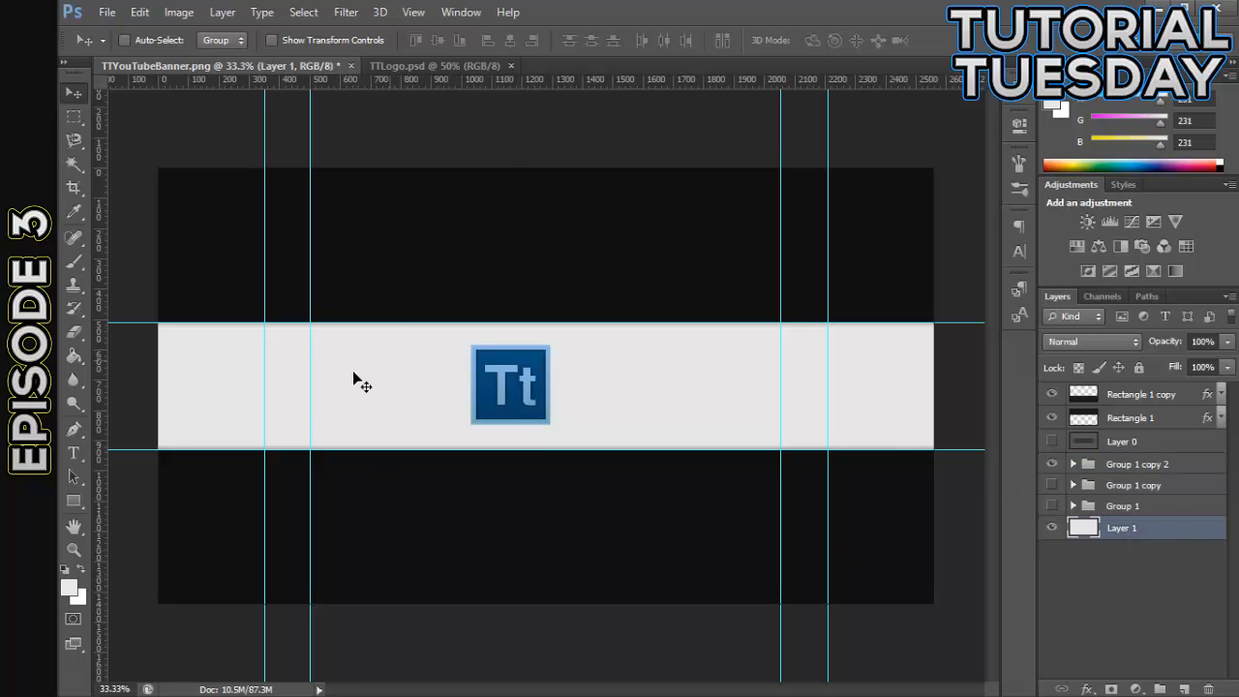
drag(103, 351, 547, 366)
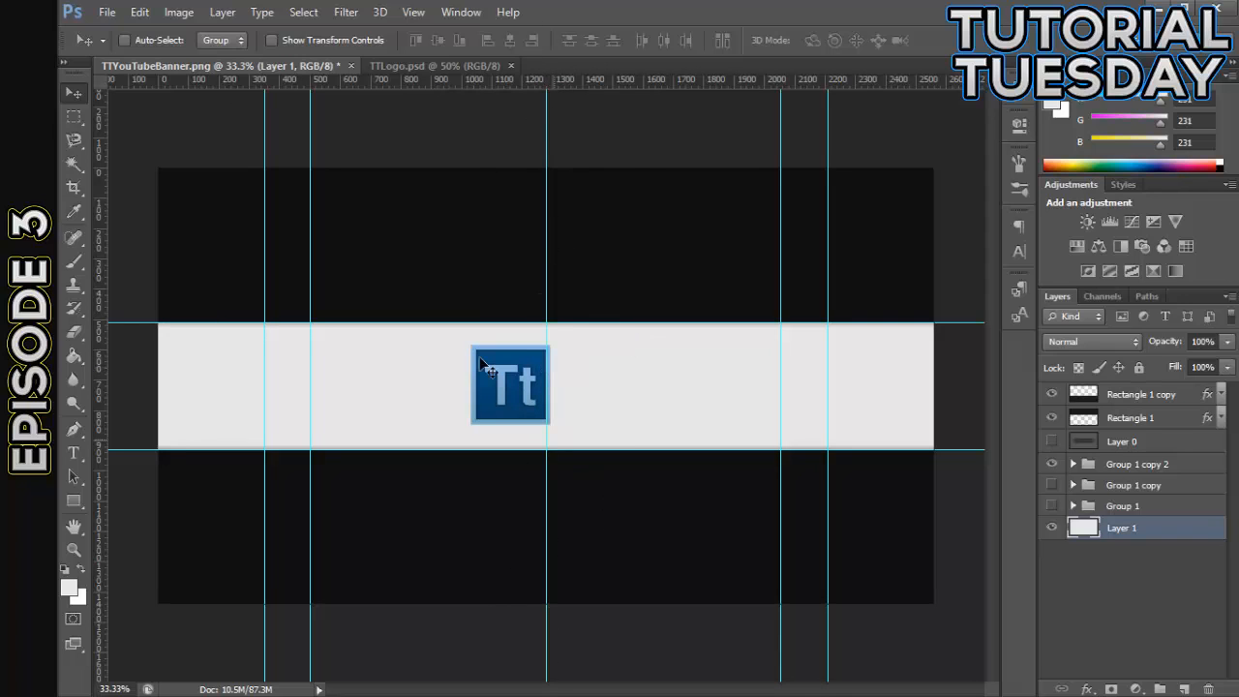
drag(487, 84, 496, 385)
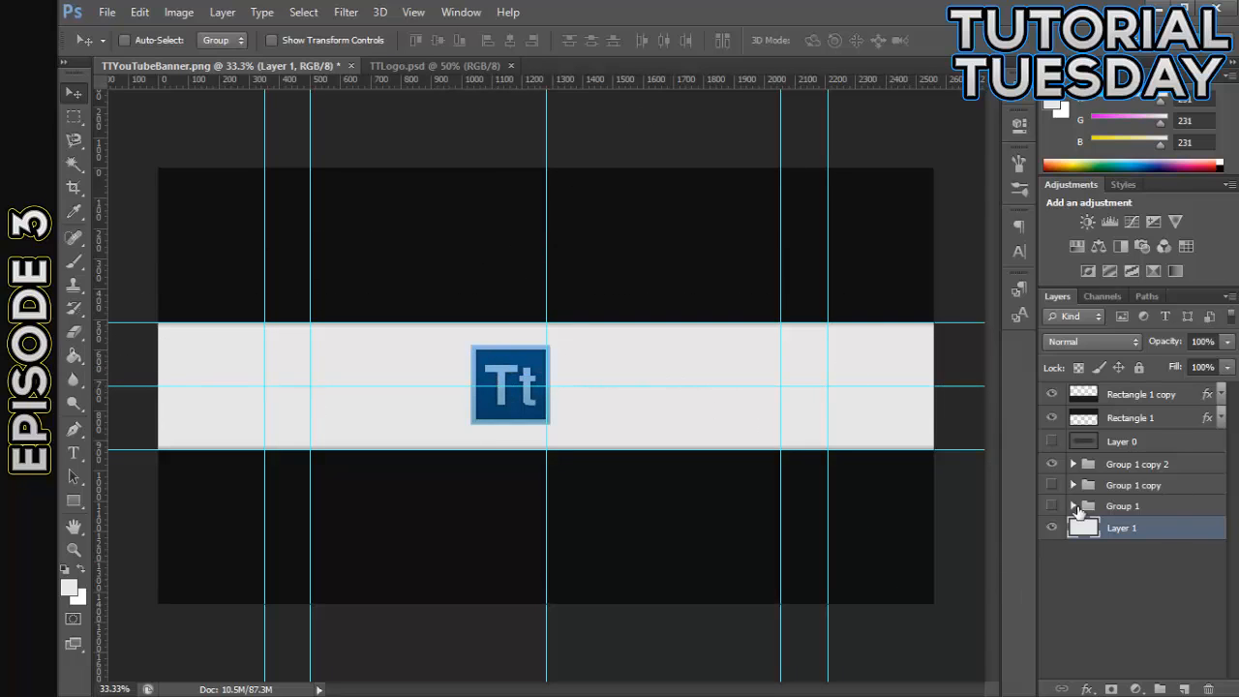
- Center the Group 1 copy 2 logo on the two middle guides at X 1282 px, Y 721 px, apply it, and hide the guides
click(1151, 468)
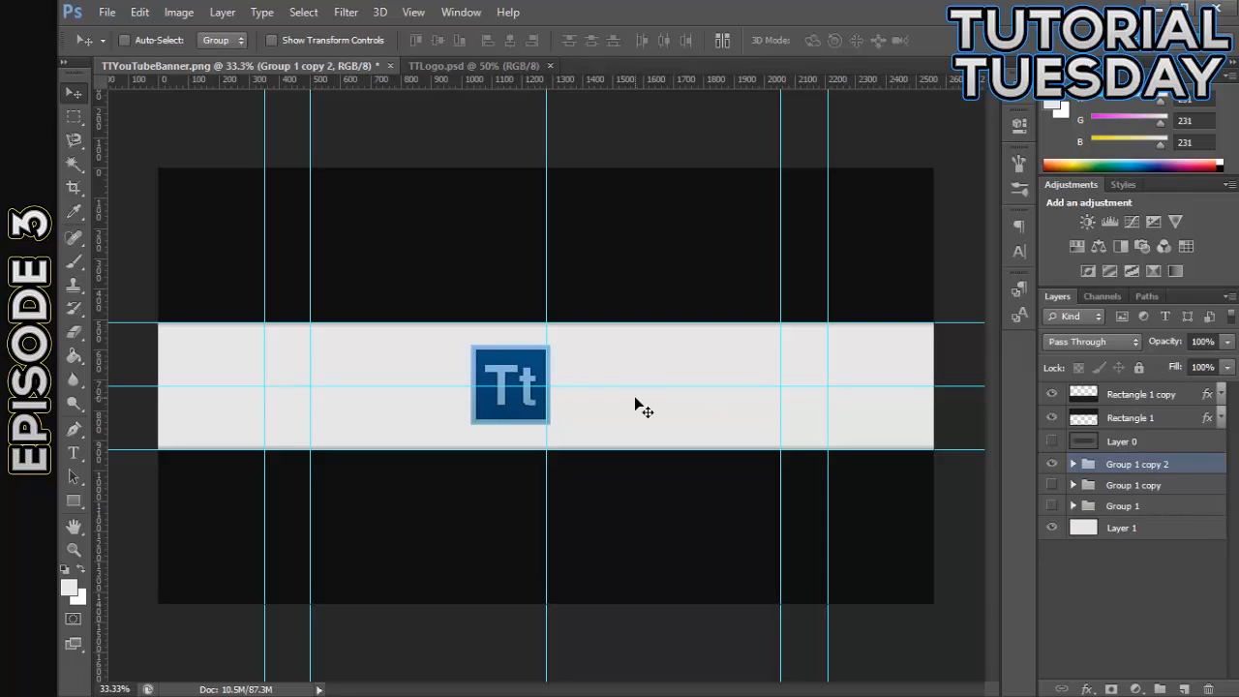
drag(496, 412, 531, 412)
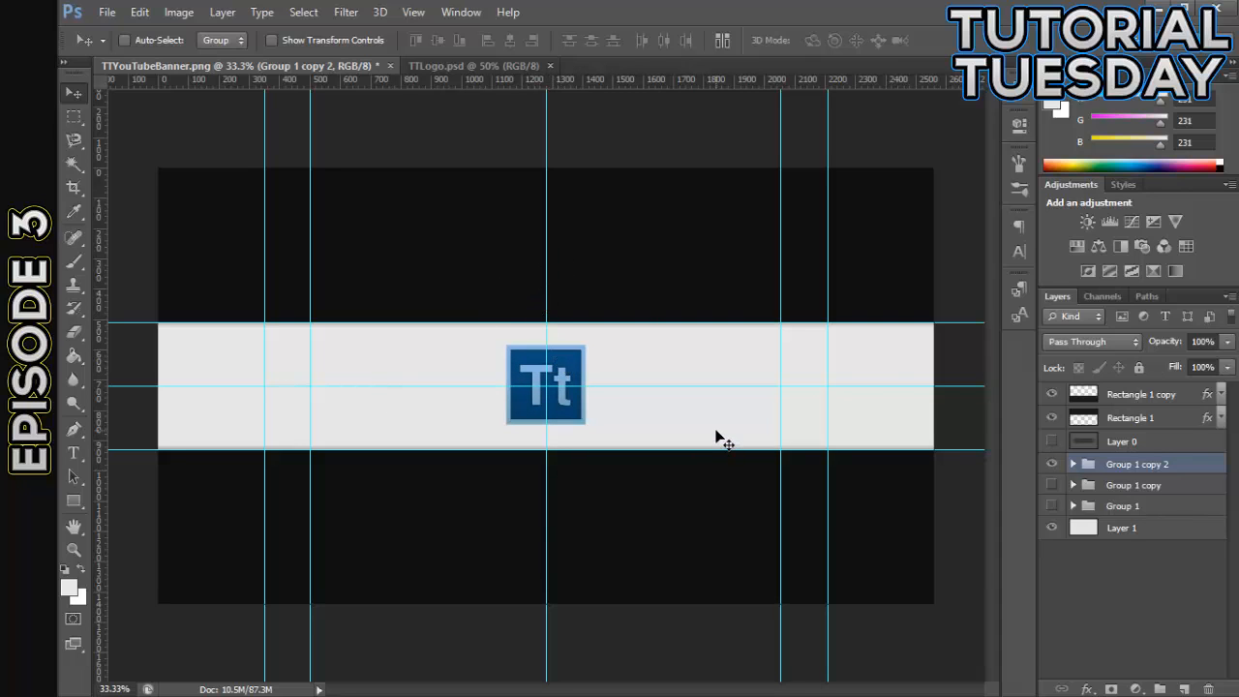
key(ctrl+plus)
key(ctrl+plus)
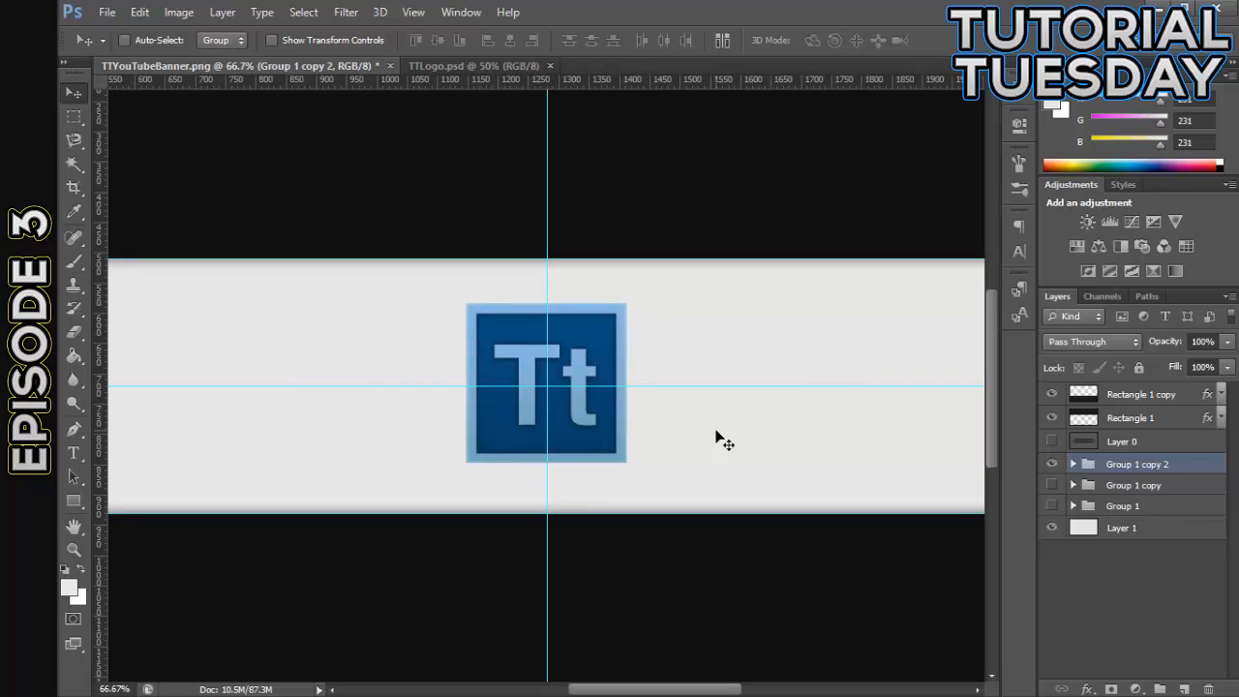
key(ctrl+t)
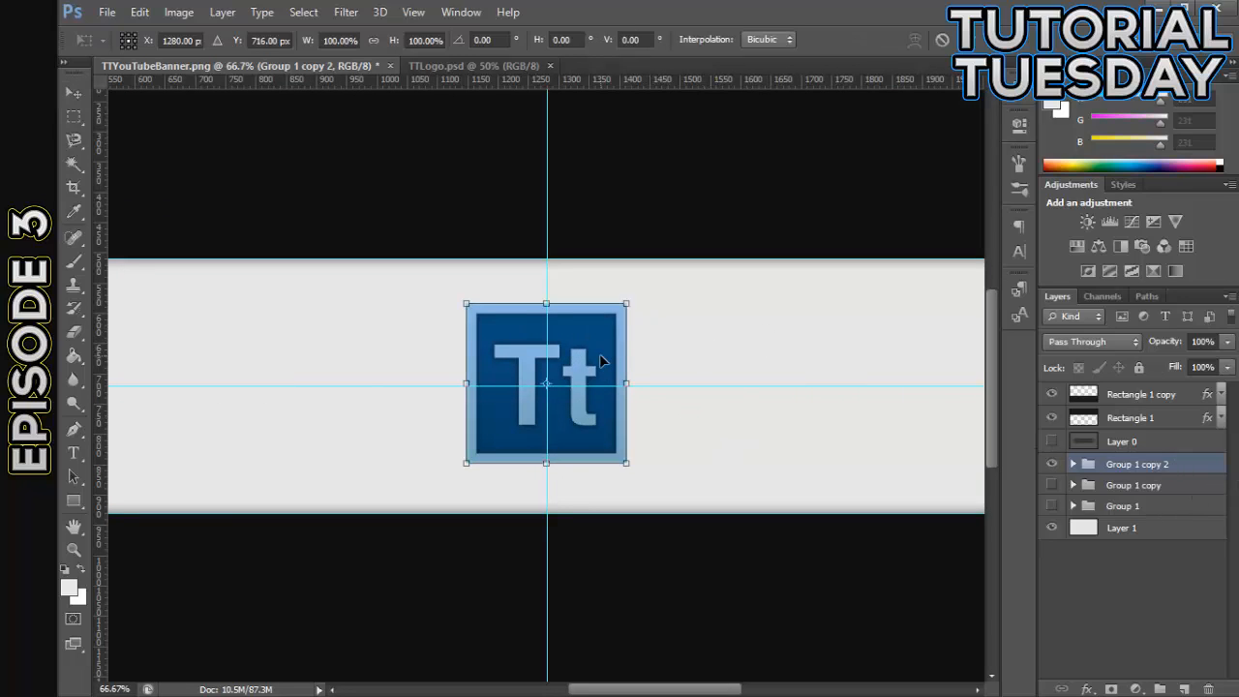
key(Down)
key(Down)
key(Down)
key(Down)
key(Down)
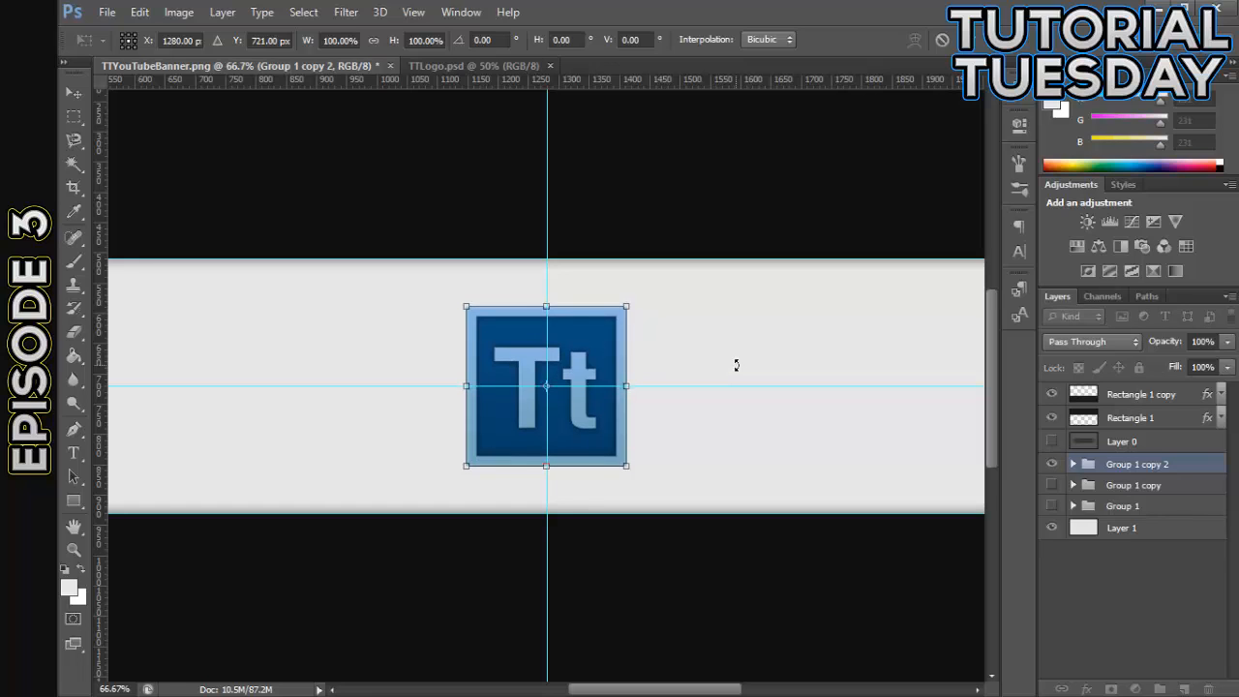
key(Right)
key(Right)
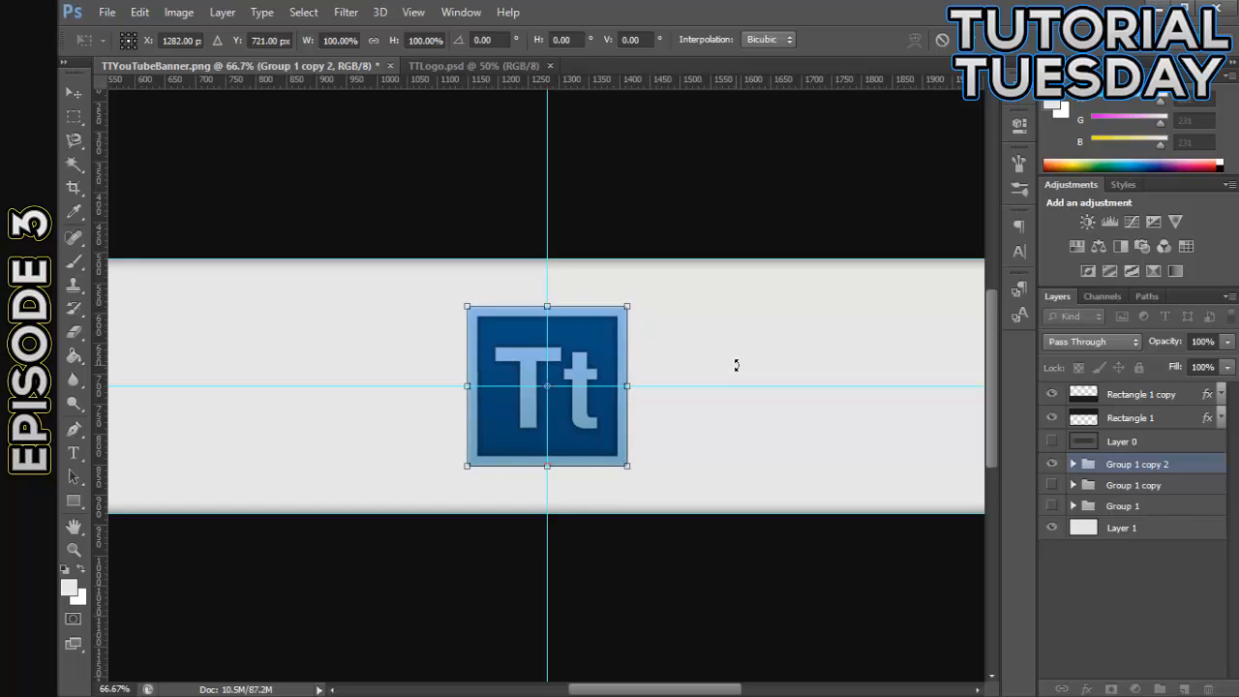
click(79, 98)
click(578, 280)
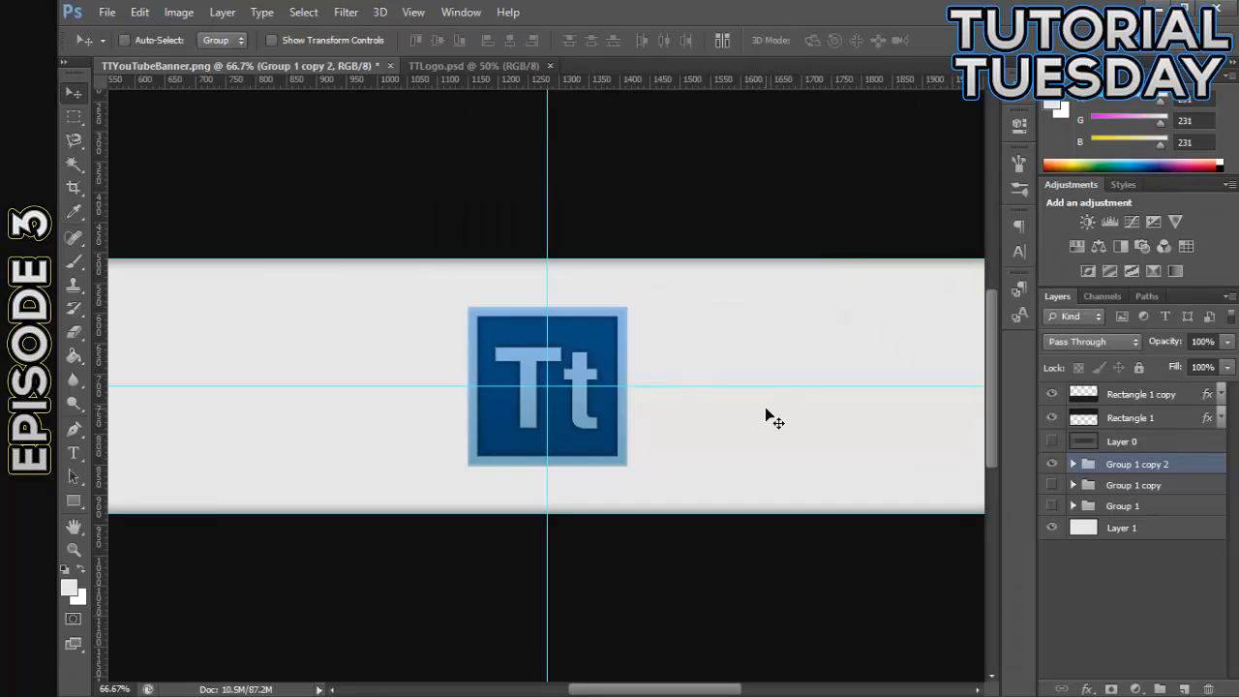
key(ctrl+semicolon)
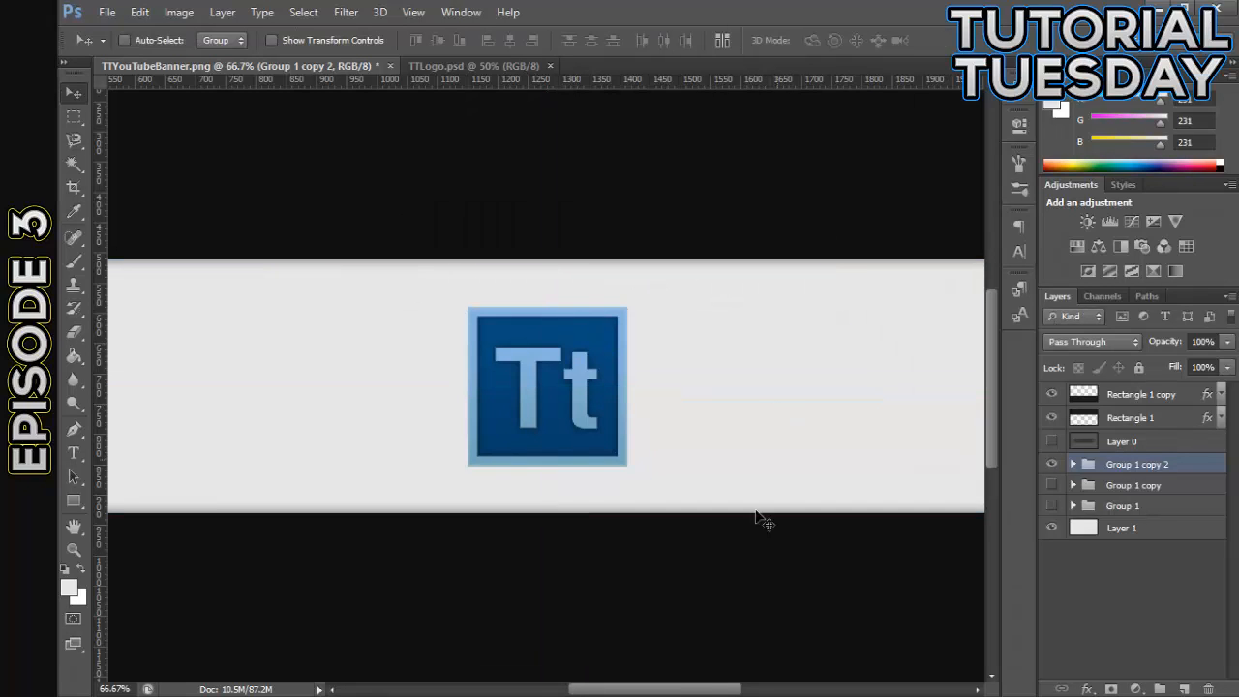
- Examine the Tt logo's edges and its placement in the banner at several zoom levels
key(ctrl+minus)
key(ctrl+minus)
key(ctrl+plus)
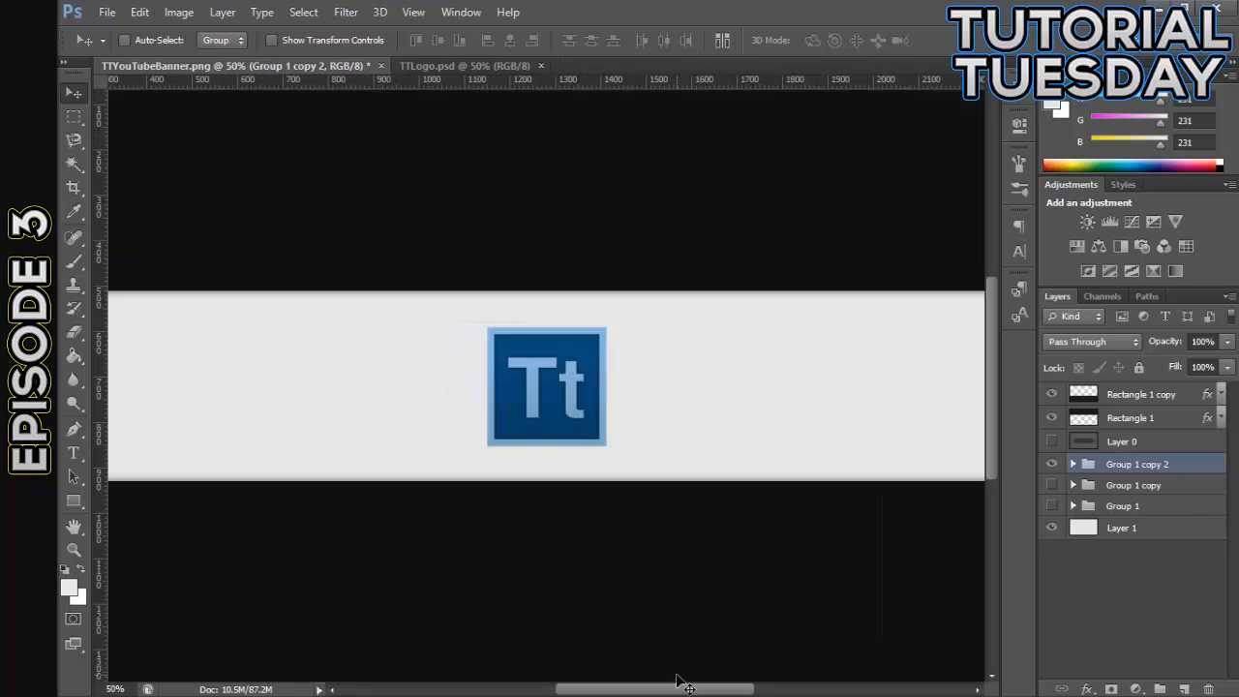
key(ctrl+plus)
key(ctrl+minus)
key(ctrl+minus)
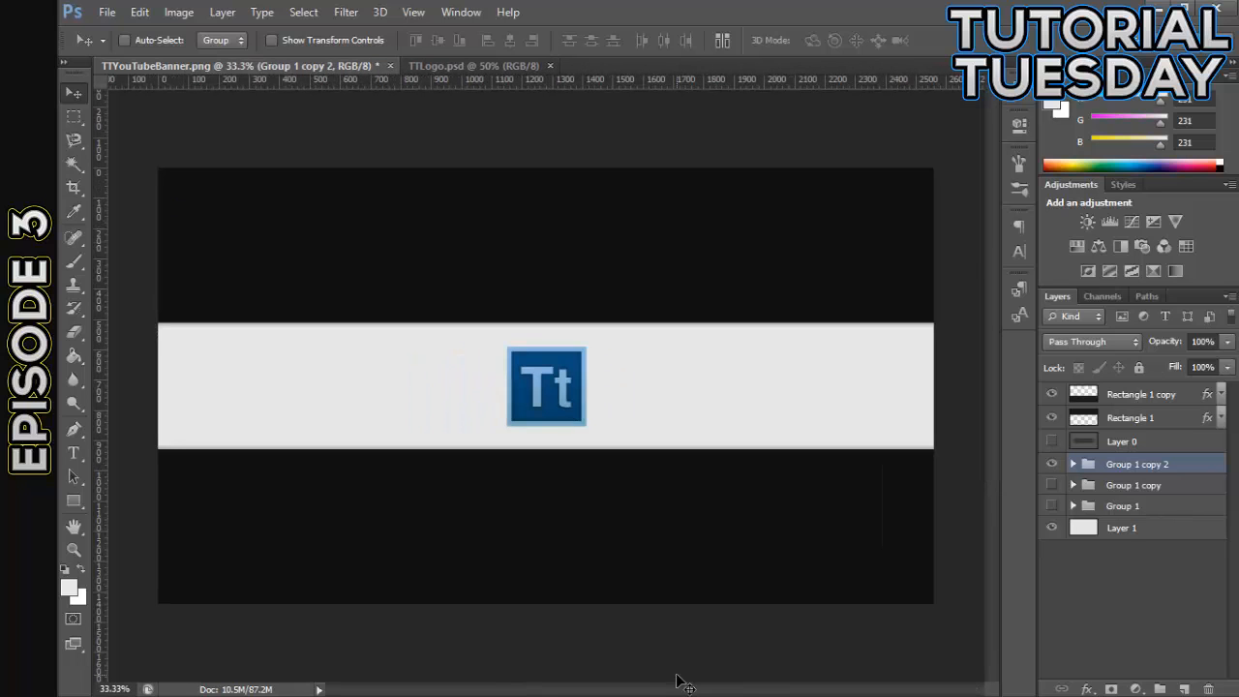
key(ctrl+plus)
key(ctrl+plus)
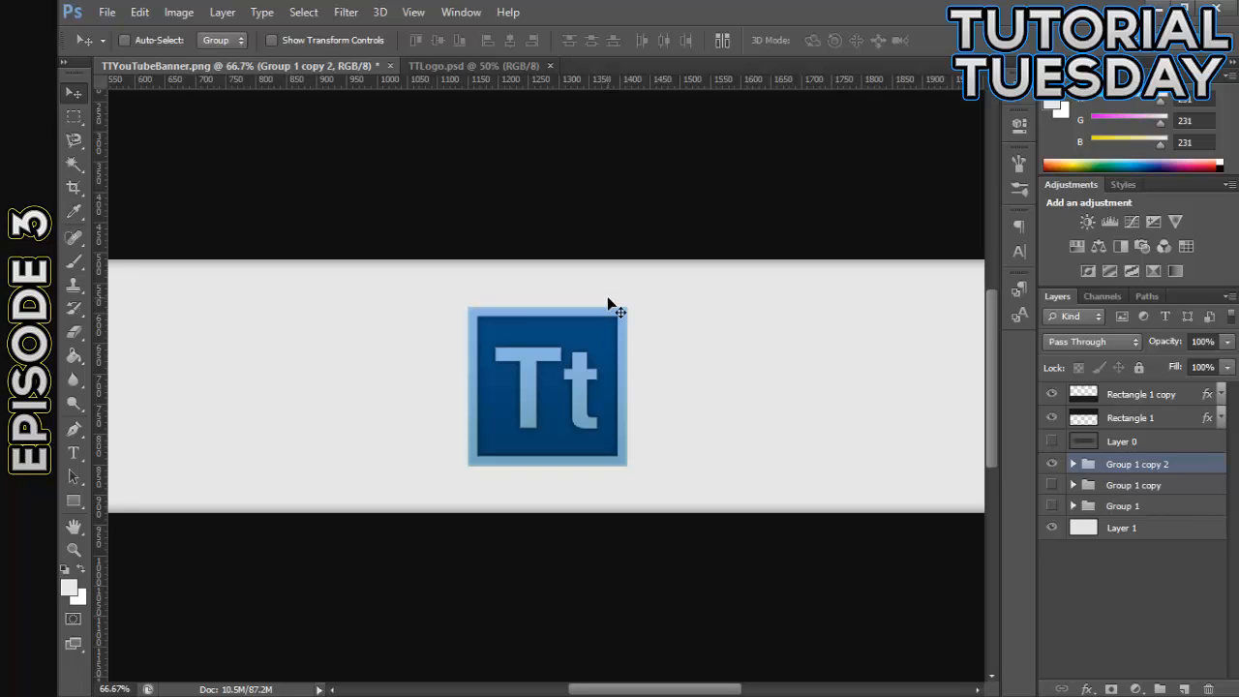
key(ctrl+minus)
key(ctrl+minus)
key(ctrl+plus)
key(ctrl+plus)
key(ctrl+plus)
key(ctrl+plus)
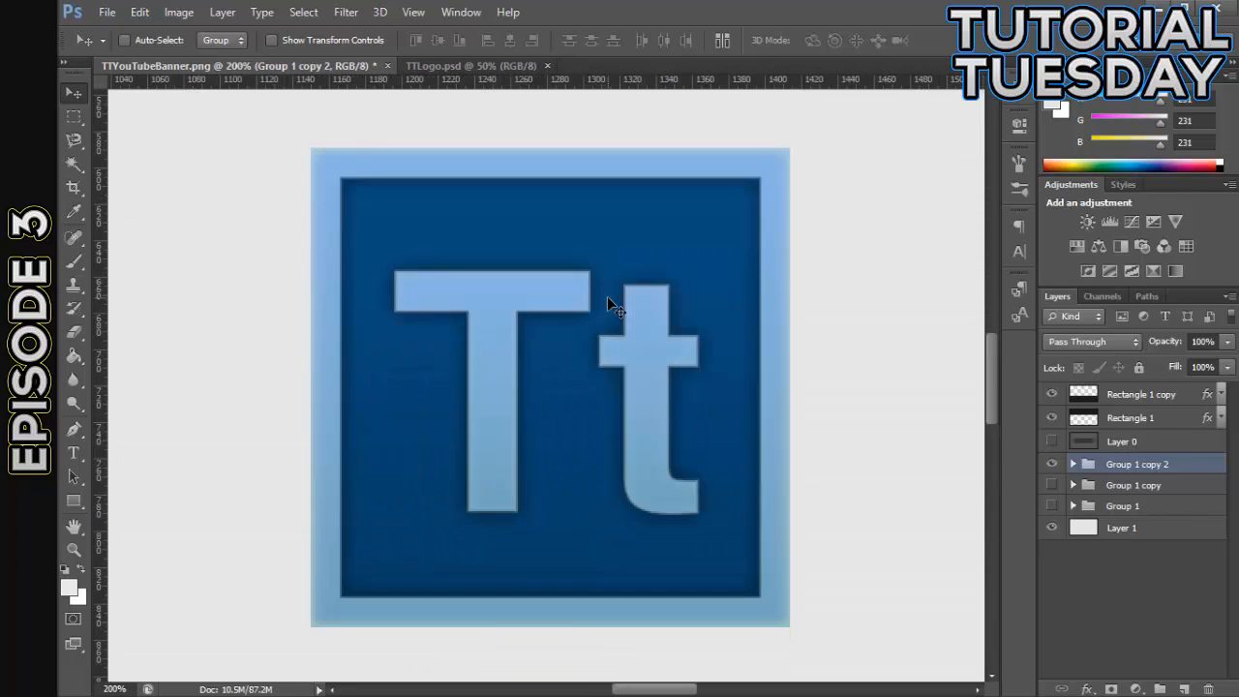
key(ctrl+minus)
key(ctrl+minus)
key(ctrl+plus)
key(ctrl+plus)
key(ctrl+minus)
key(ctrl+minus)
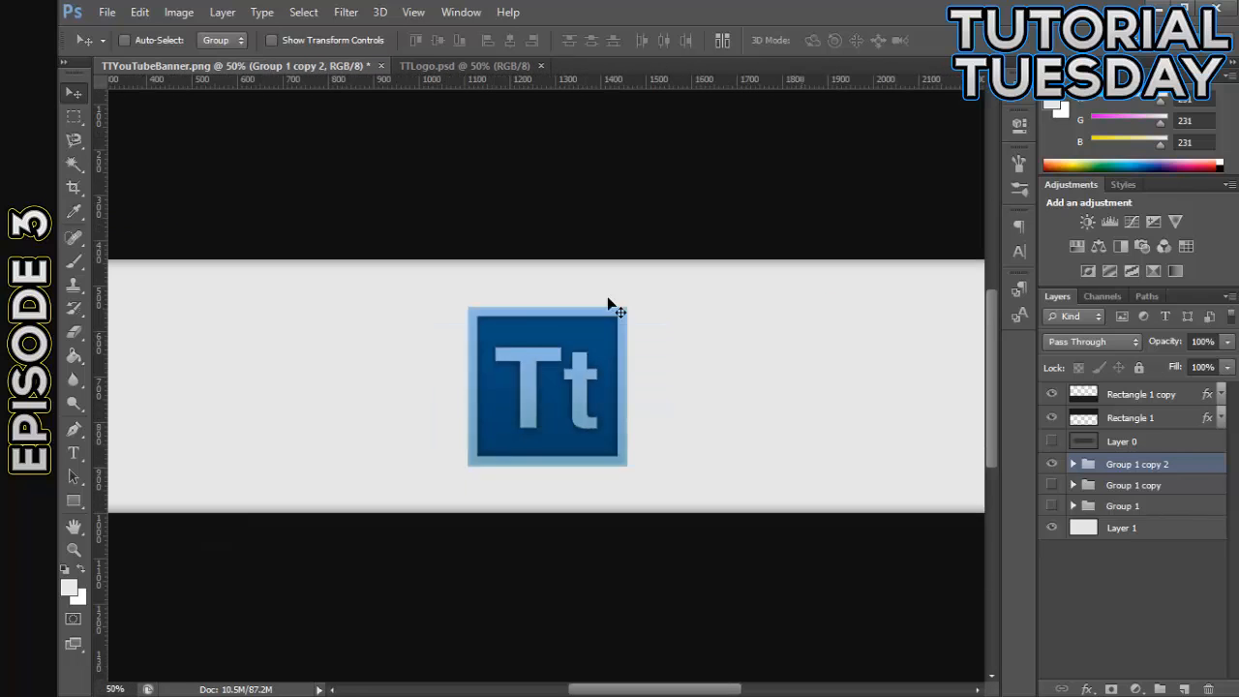
key(ctrl+minus)
key(ctrl+minus)
key(ctrl+plus)
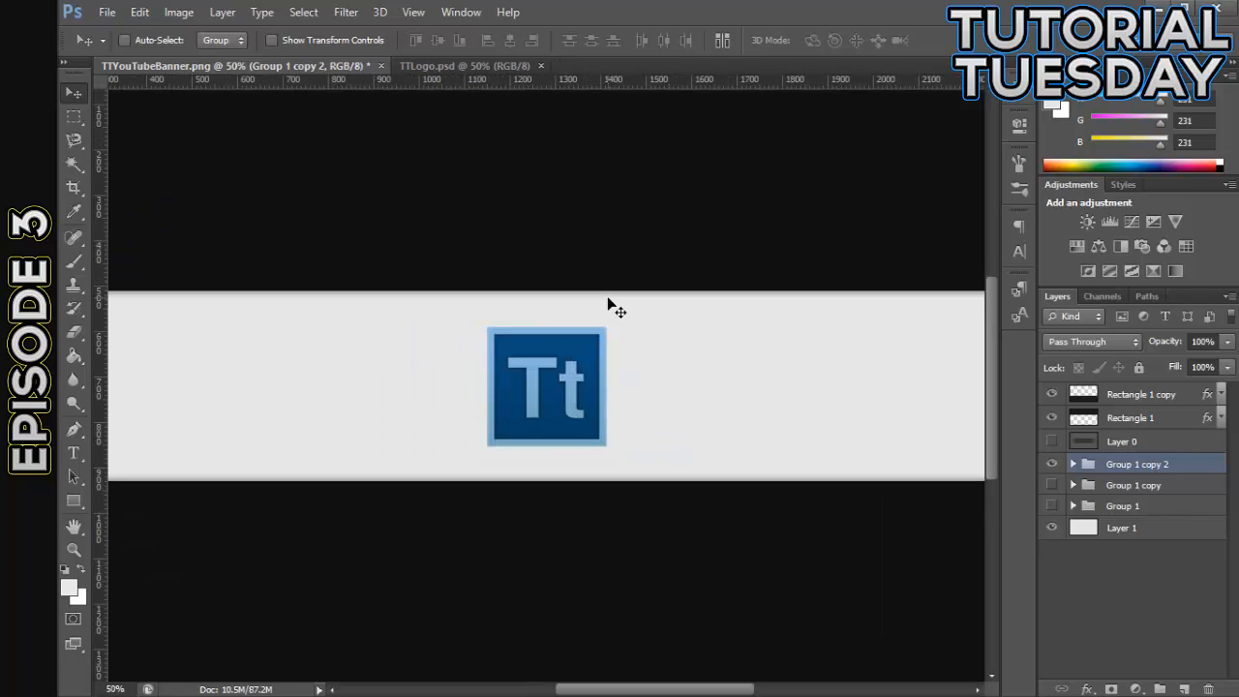
key(ctrl+minus)
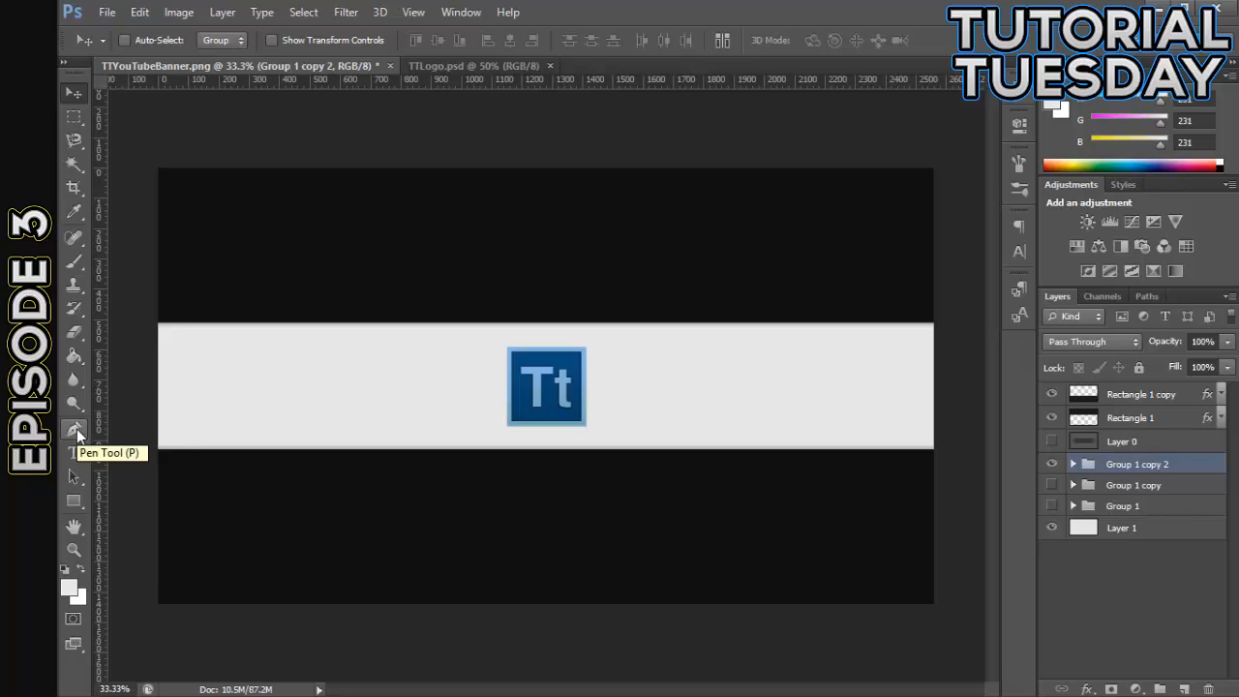
- Draw a light rectangle shape about 627 px wide and 162 px high across the Tt logo
click(83, 503)
right_click(83, 505)
click(153, 494)
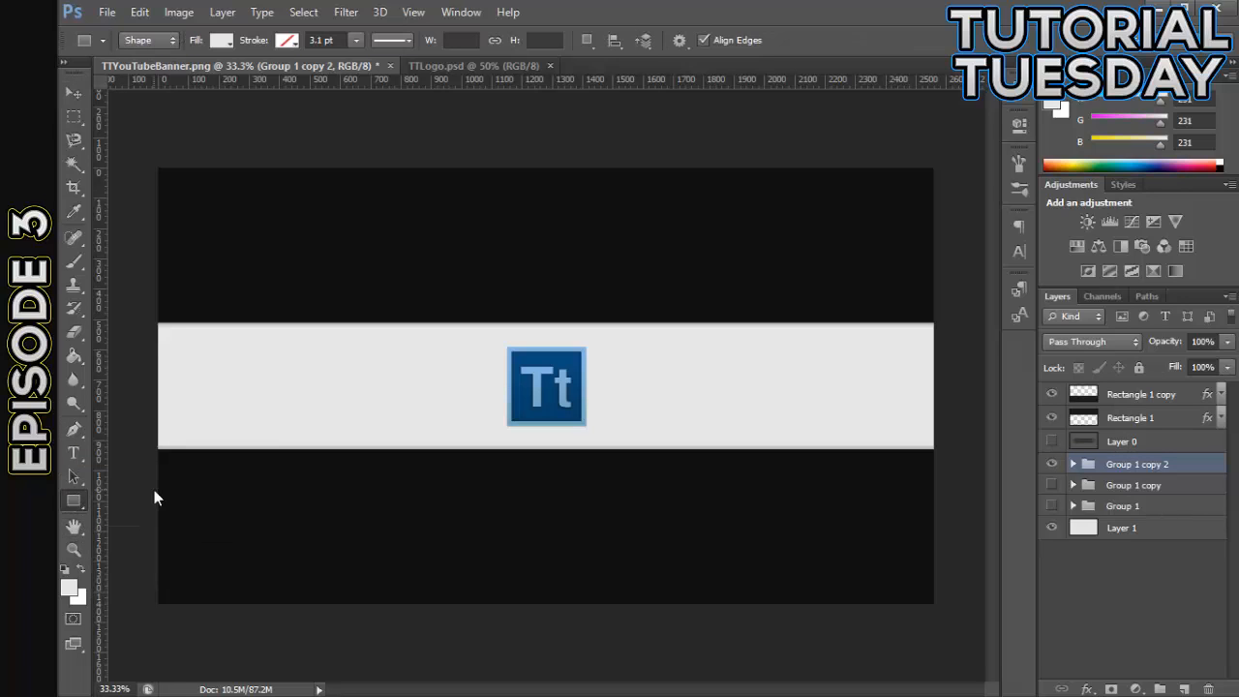
right_click(89, 499)
click(155, 496)
drag(452, 408, 642, 360)
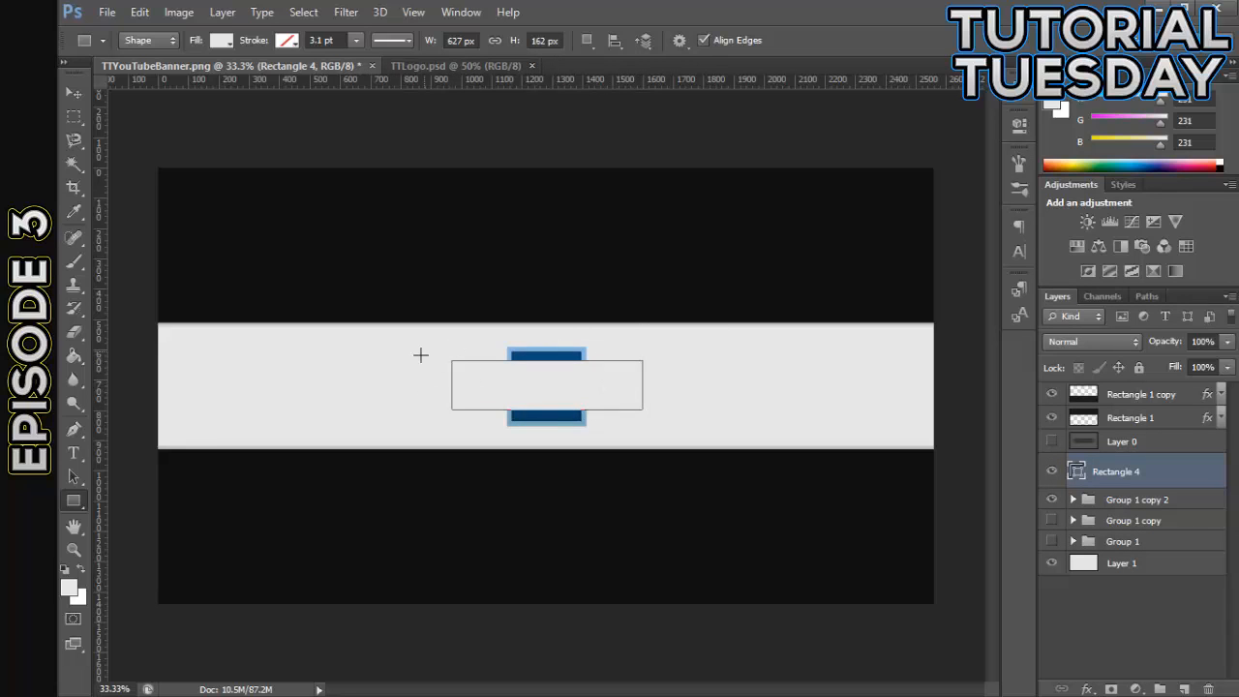
- Move the Rectangle 4 layer below Group 1, directly above Layer 1, so it lies behind the logo
click(74, 93)
drag(1137, 476, 1135, 559)
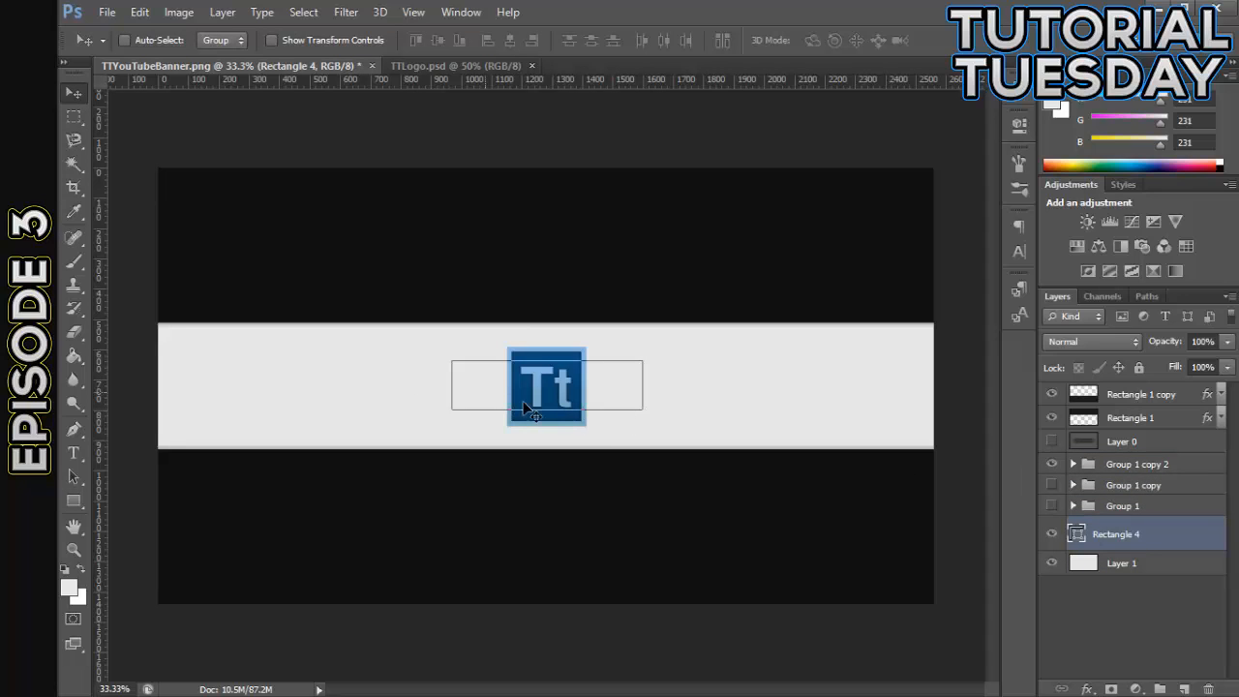
key(ctrl+plus)
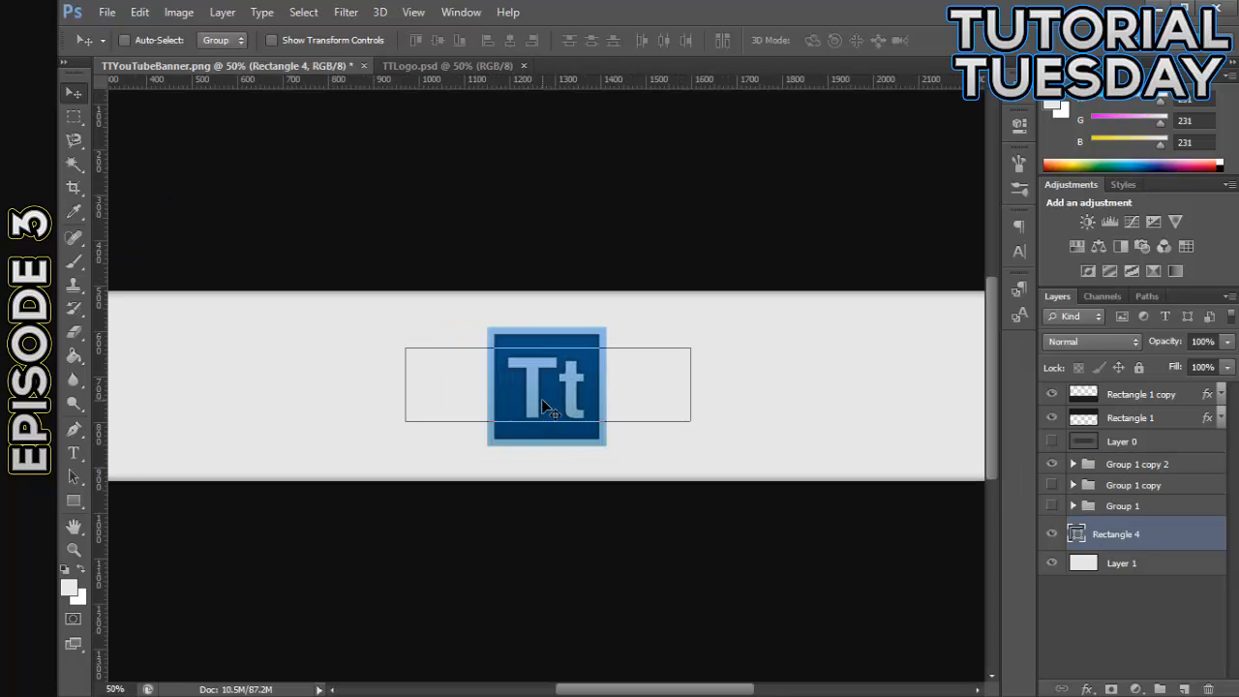
- Nudge the rectangle behind the logo slightly left and apply a red Color Overlay to the Rectangle 4 layer
key(Left)
key(Right)
key(Left)
double_click(1156, 540)
click(683, 464)
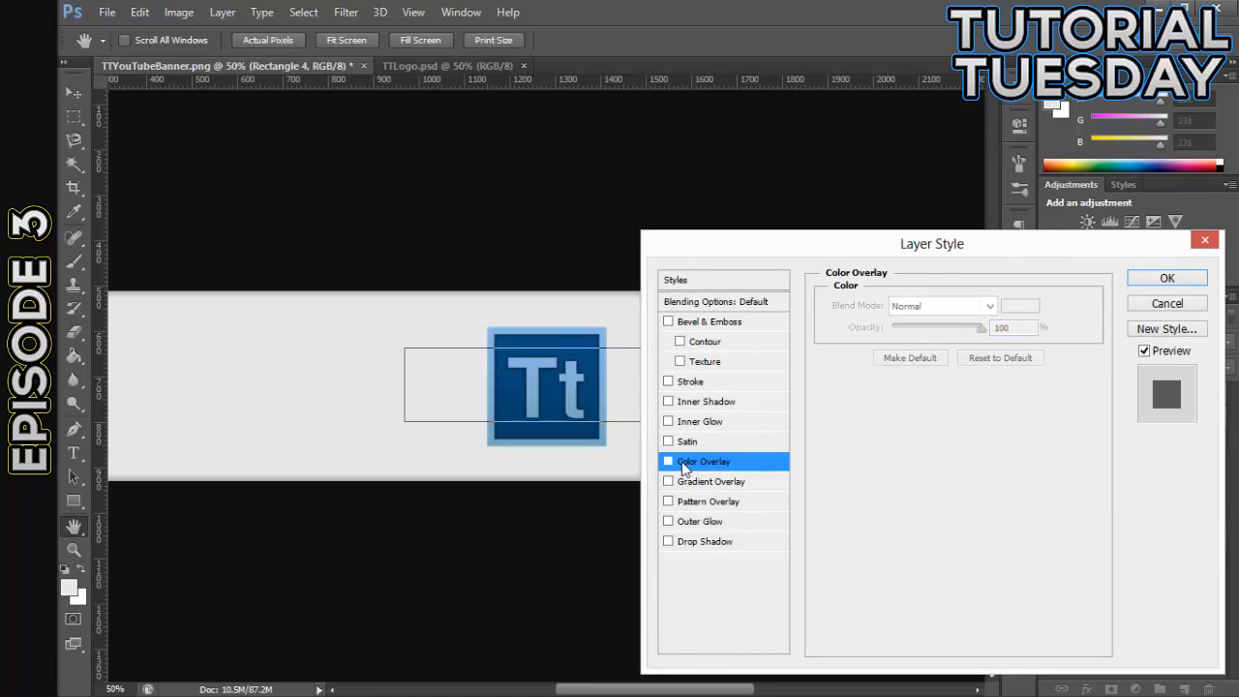
click(667, 462)
click(1138, 280)
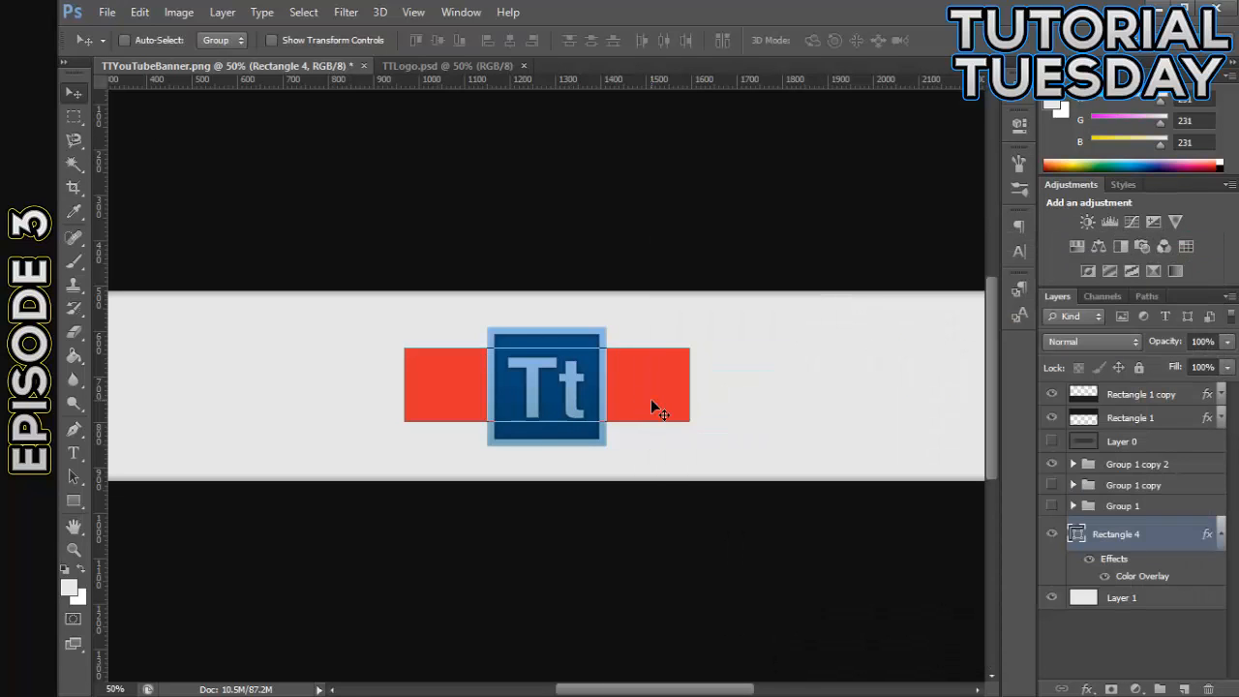
drag(73, 500, 121, 508)
drag(162, 561, 155, 548)
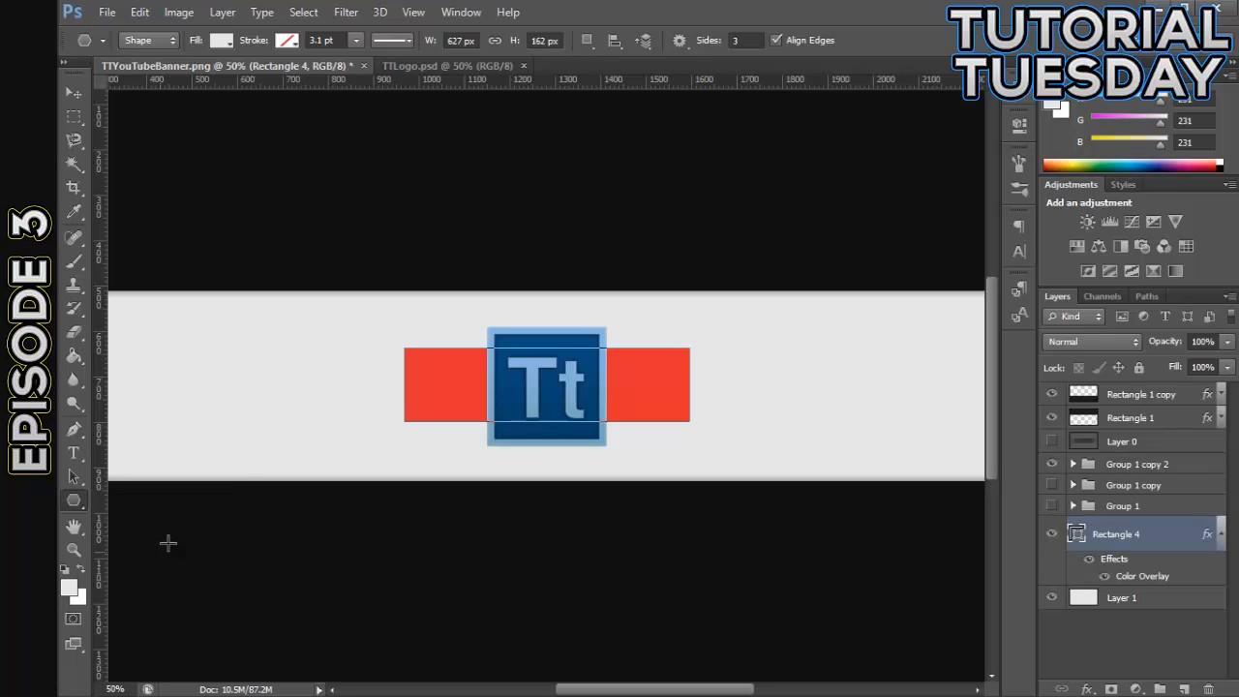
drag(237, 426, 293, 390)
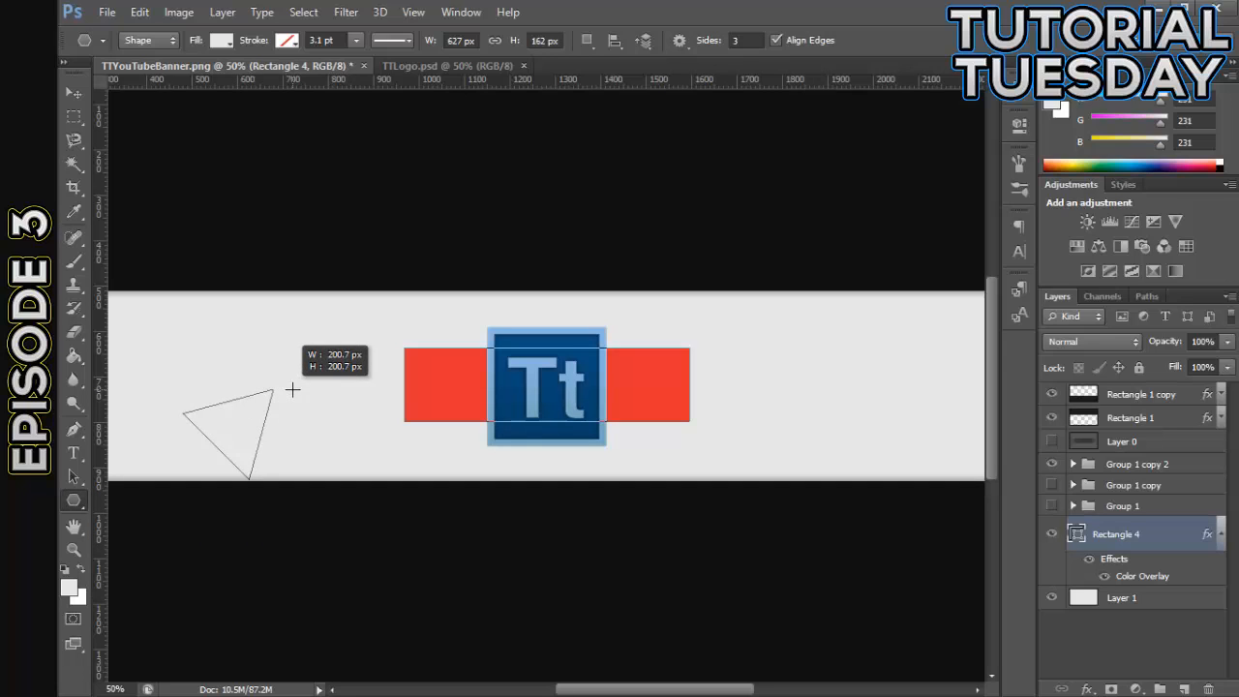
drag(293, 390, 296, 415)
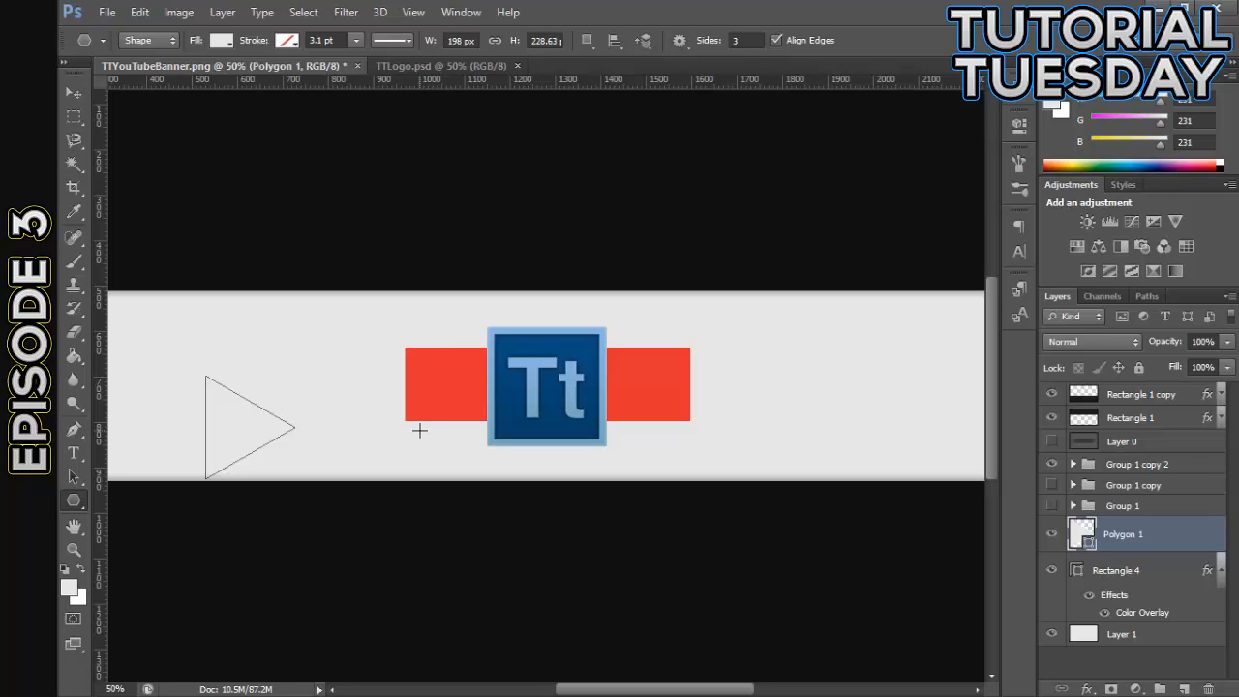
key(Delete)
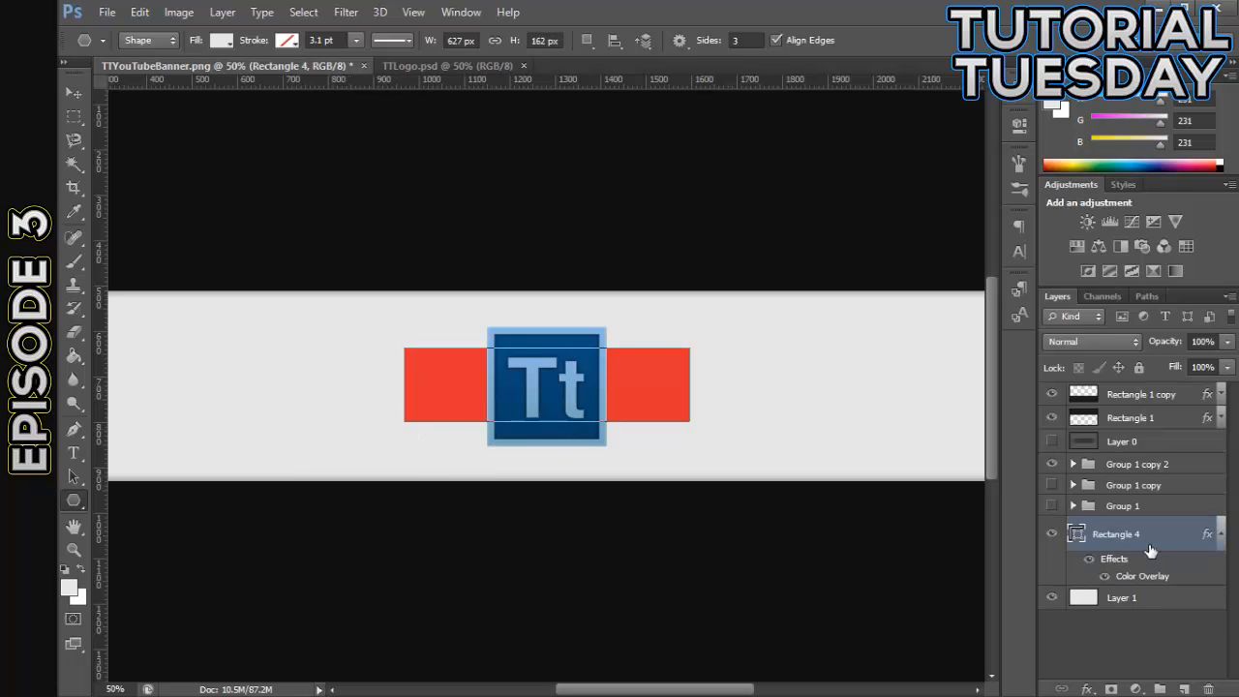
- Collapse the effects list of Rectangle 4 and rasterize the layer, keeping its layer style
click(74, 93)
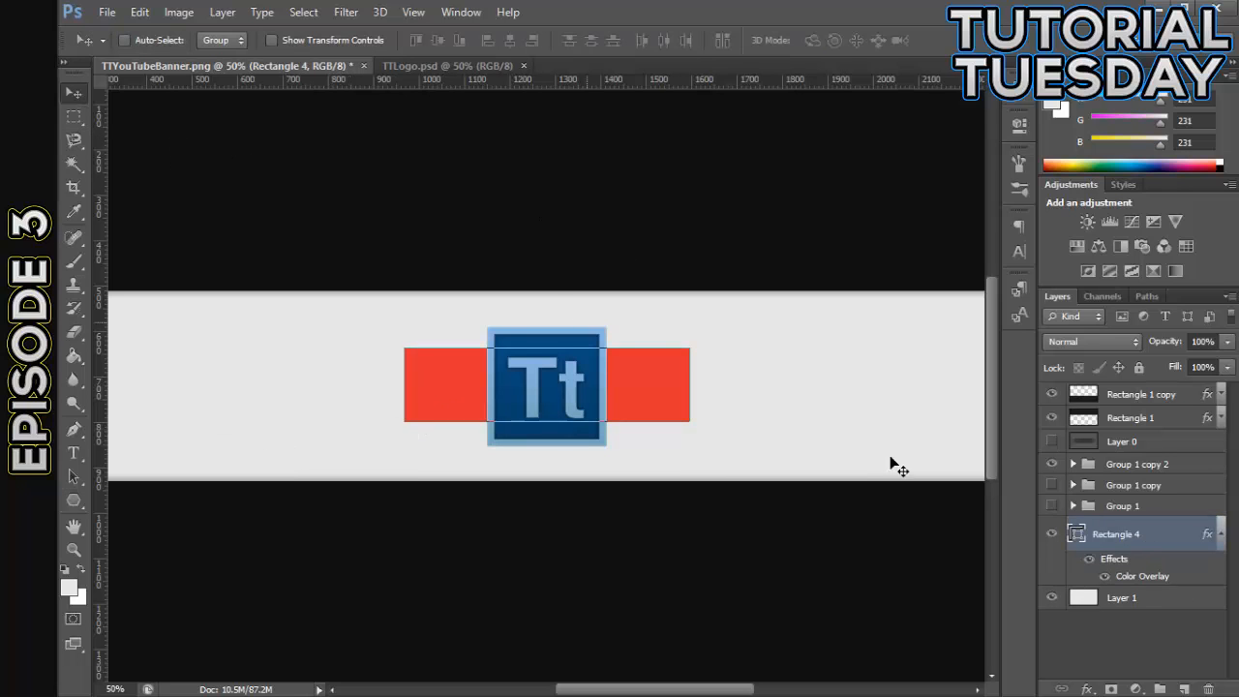
click(1218, 534)
right_click(1128, 542)
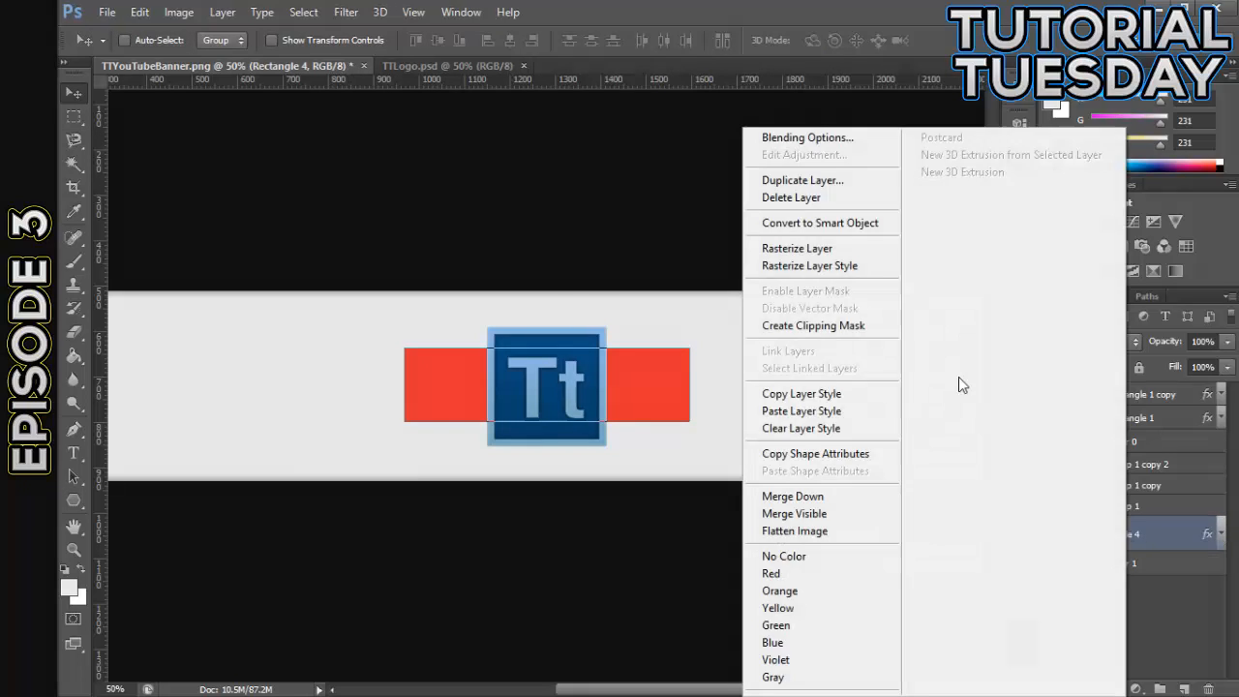
click(841, 267)
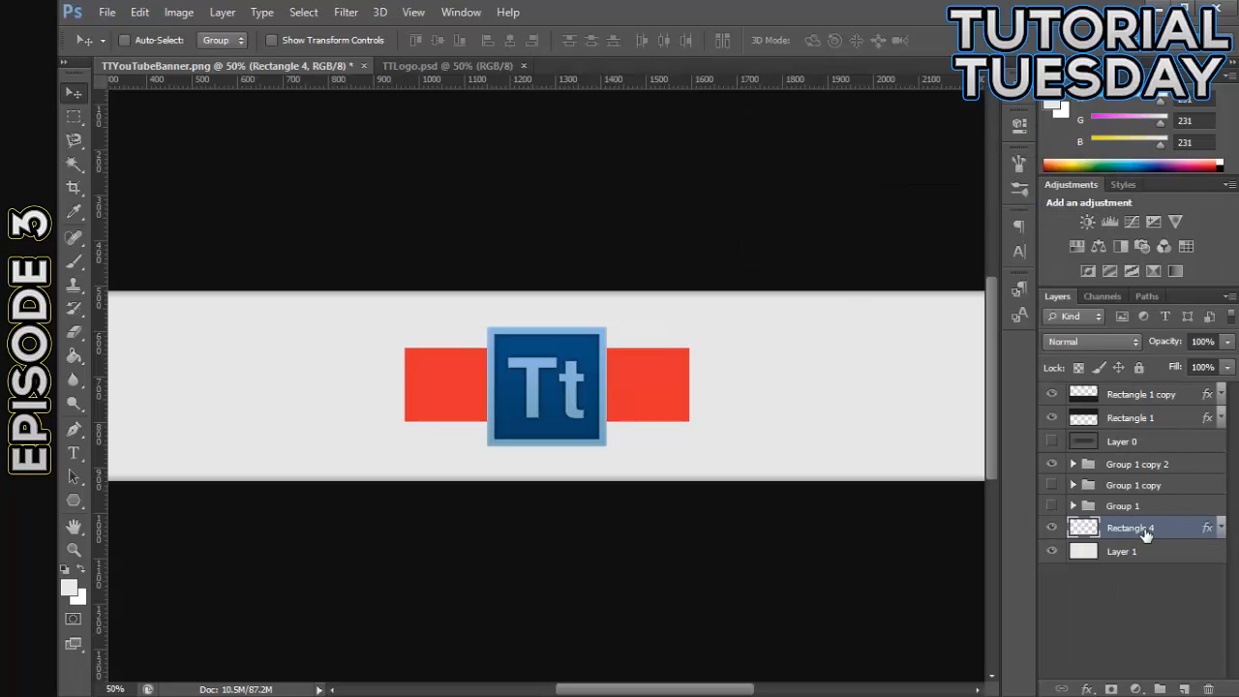
- Show the guides, center the red Rectangle 4 on the two middle guides at X 1280.5 px, Y 720 px, and apply the transform
key(ctrl+plus)
key(ctrl+plus)
key(ctrl+plus)
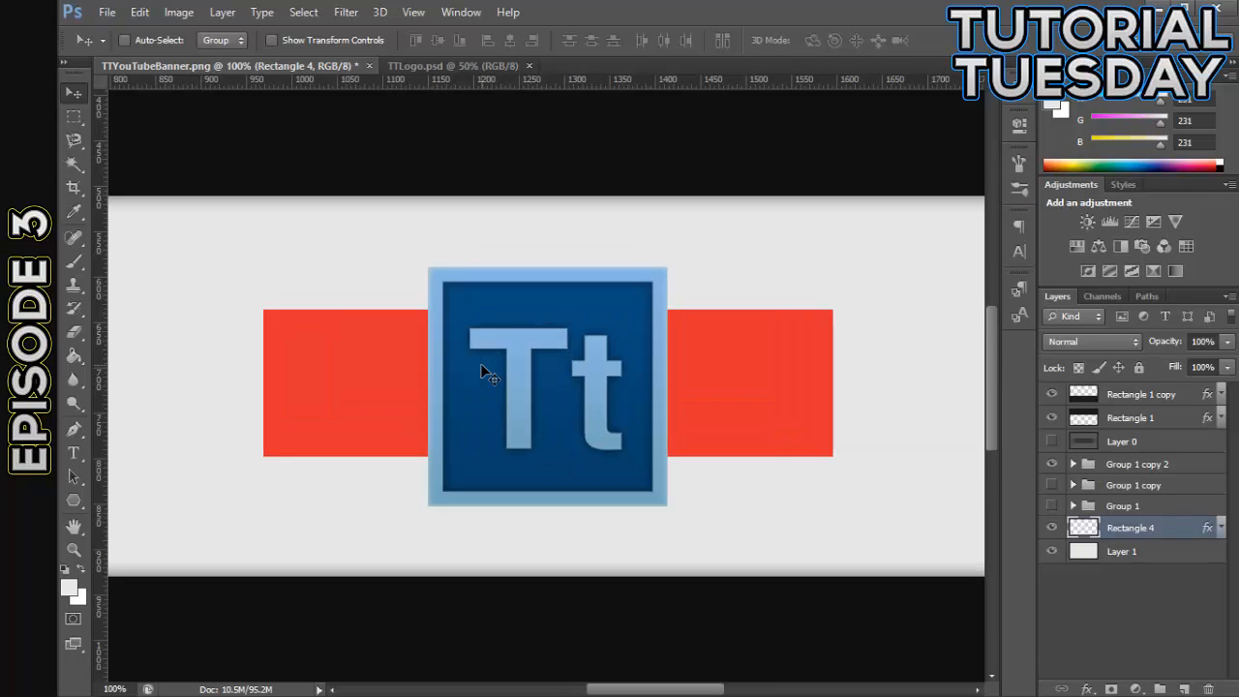
drag(670, 689, 630, 690)
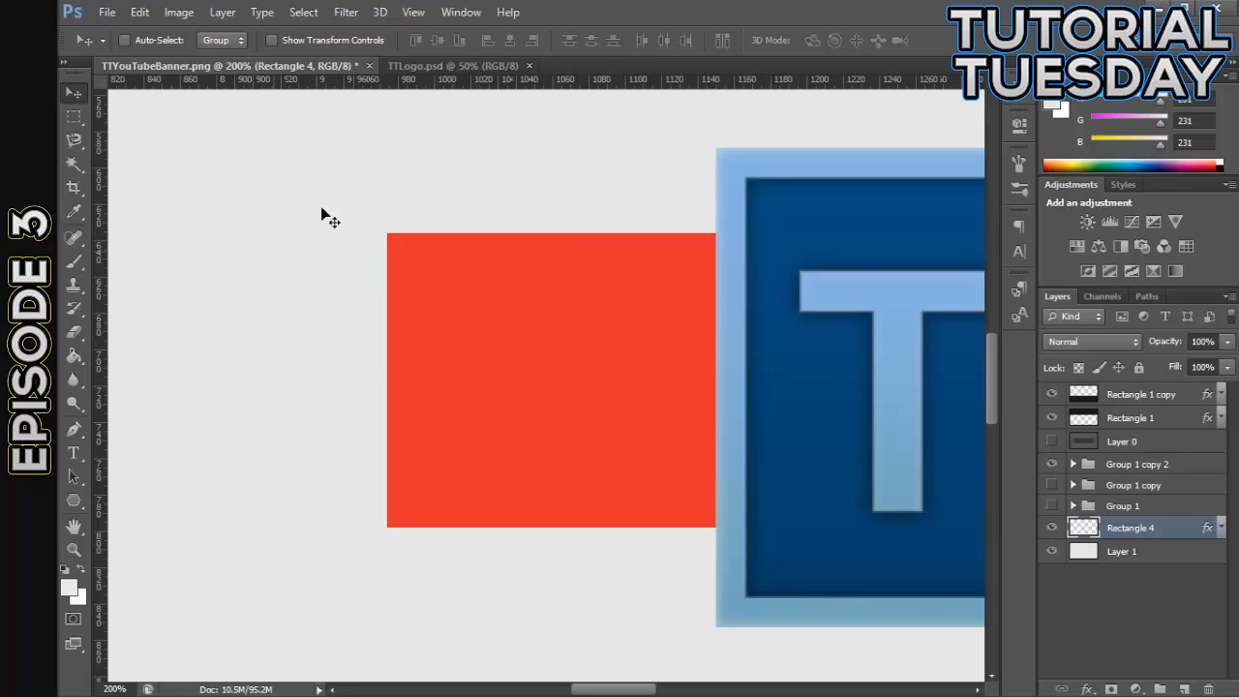
key(ctrl+semicolon)
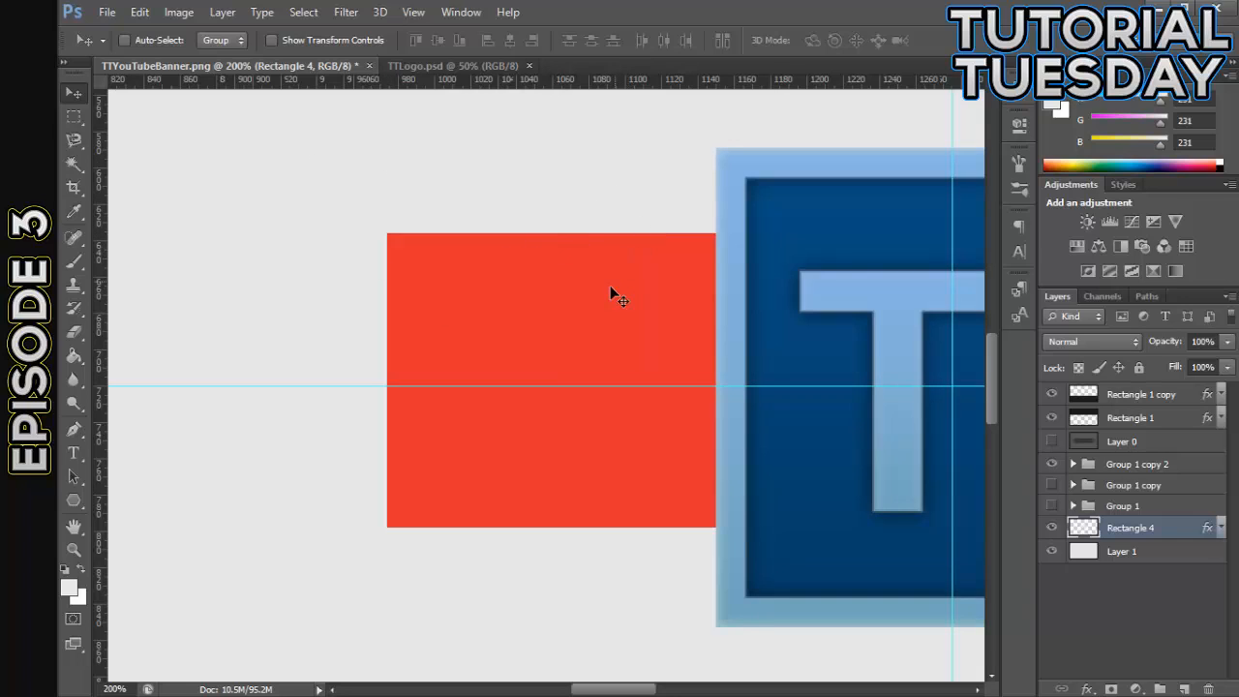
key(ctrl+t)
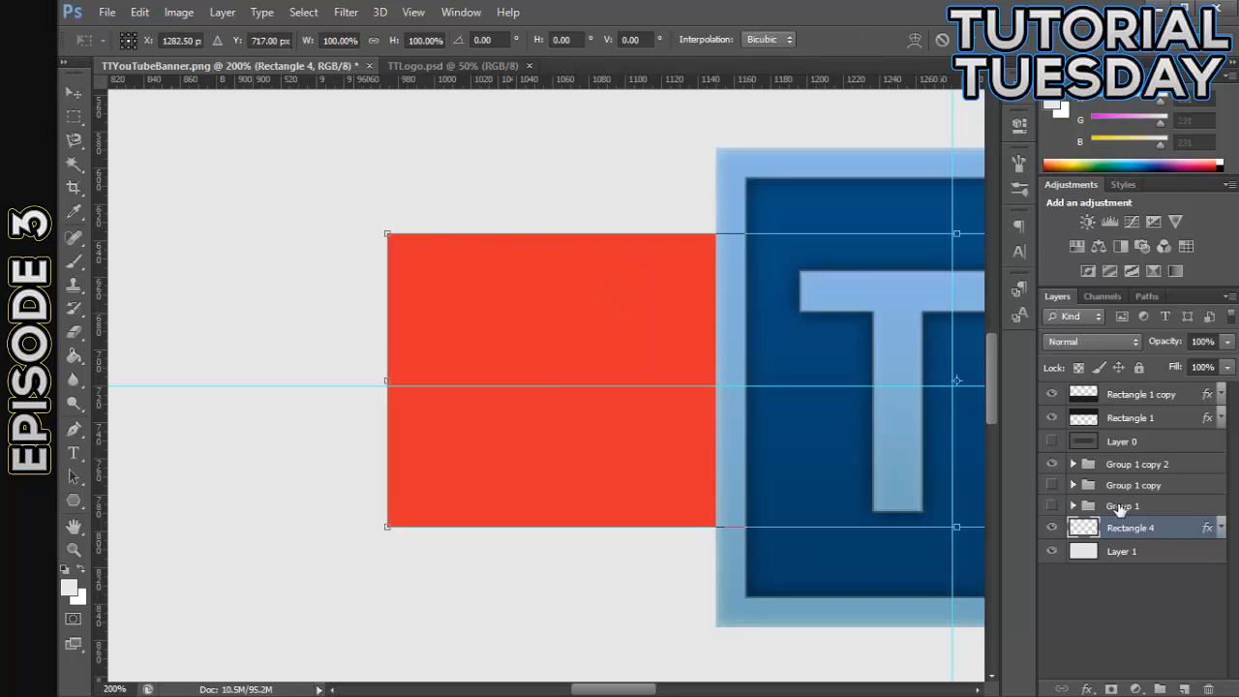
key(Down)
key(Down)
key(Down)
key(Left)
key(Left)
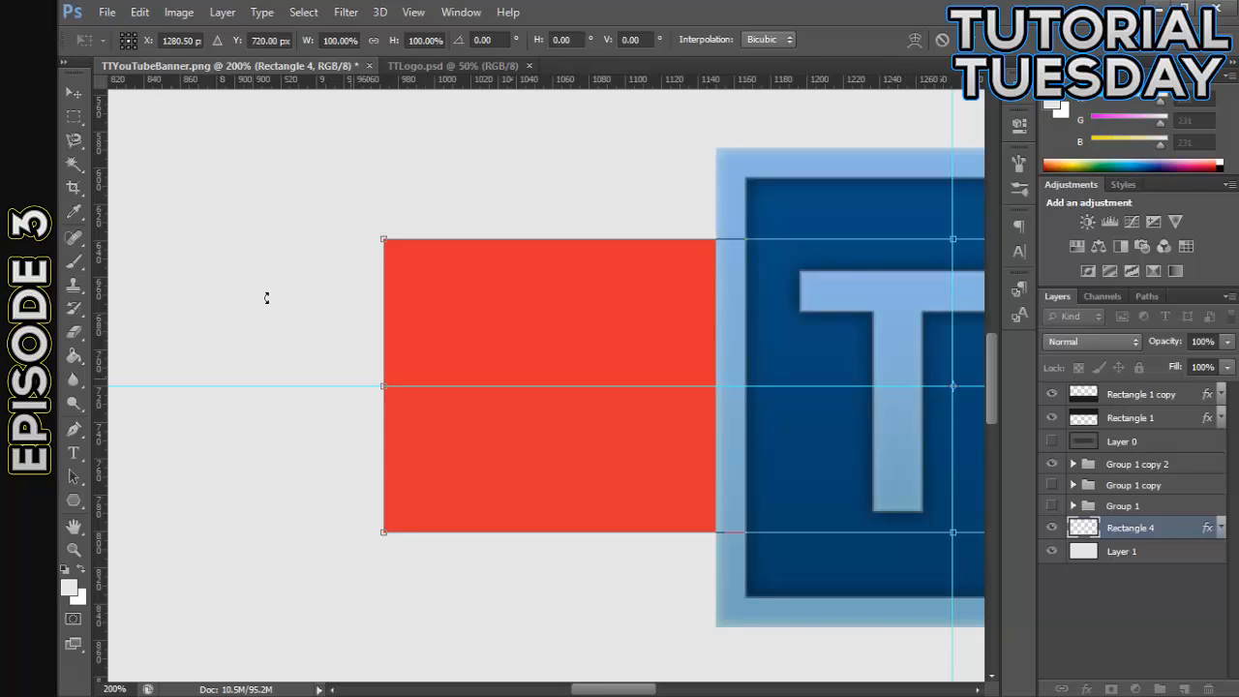
key(v)
click(554, 287)
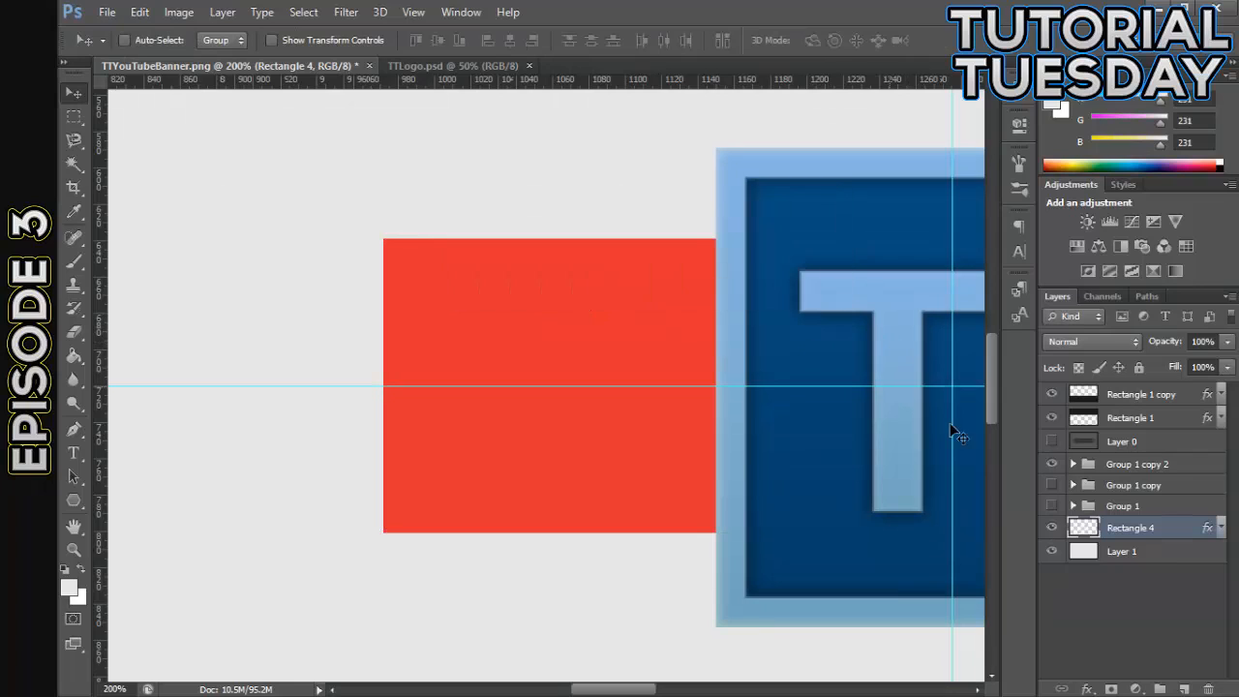
- Draw a closed triangular Pen path on the red rectangle's left end, joining its two left corners to a point on the horizontal guide
click(78, 434)
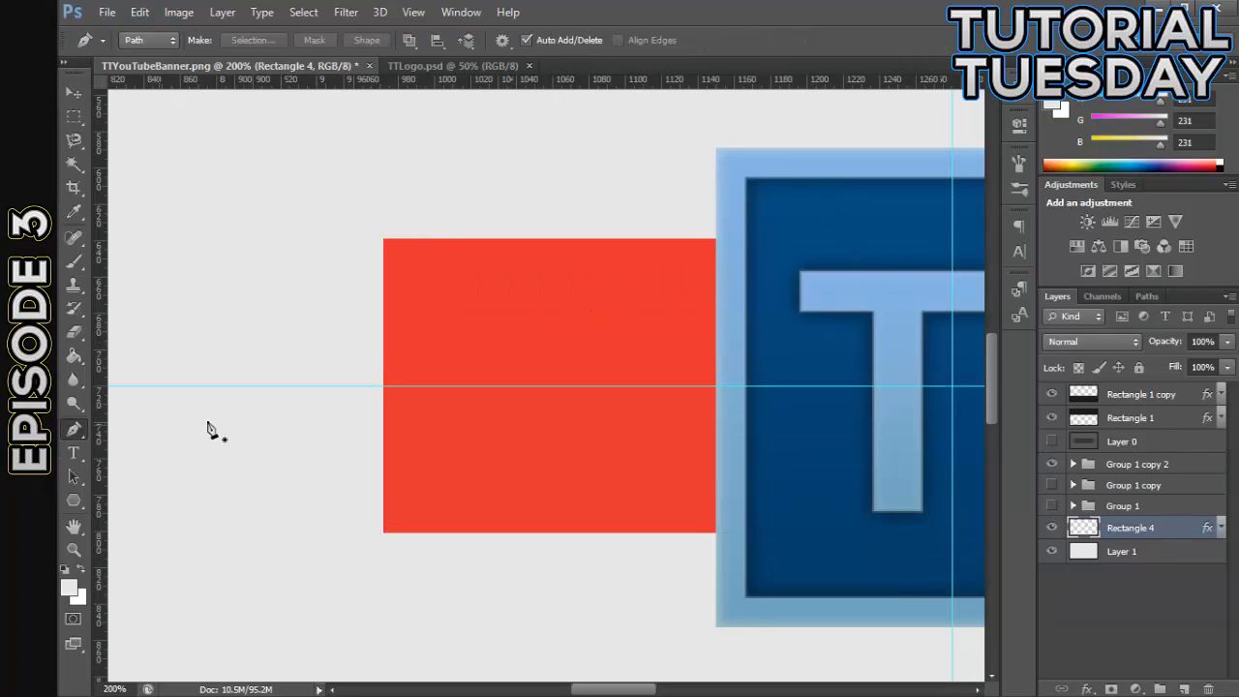
click(384, 239)
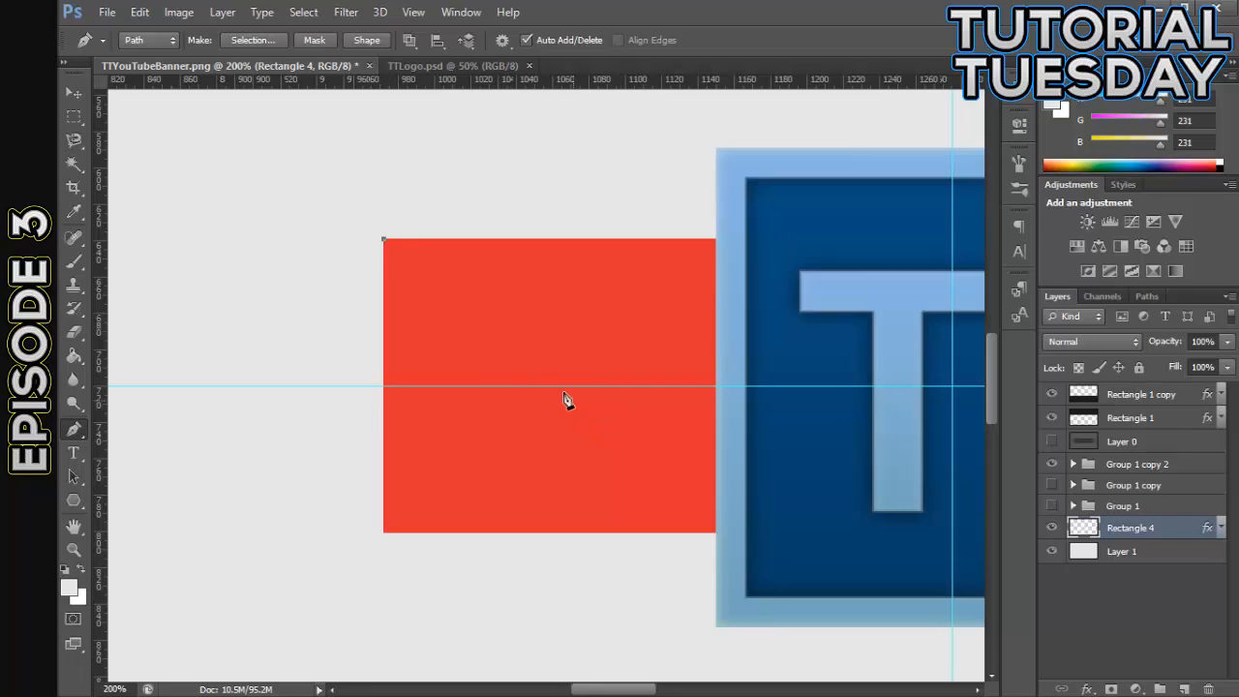
click(531, 387)
click(383, 532)
click(384, 241)
- Turn the triangular path into a selection with 0 px feather, delete that area from Rectangle 4, and deselect
right_click(392, 268)
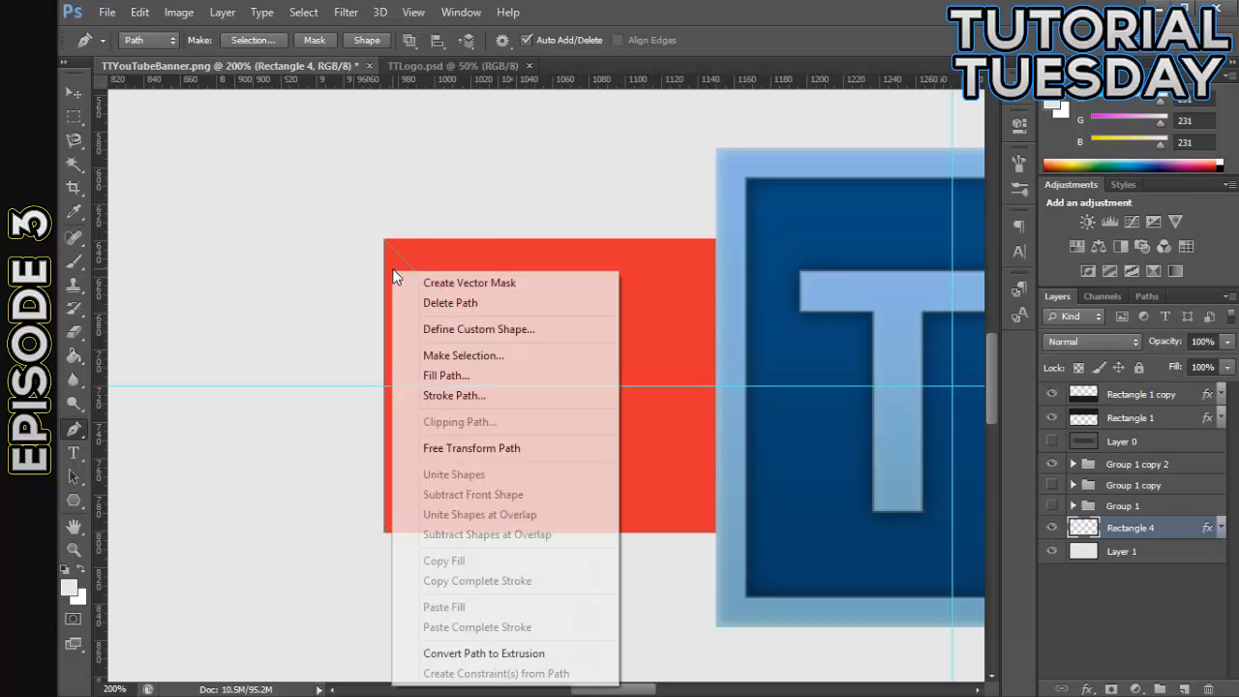
click(493, 355)
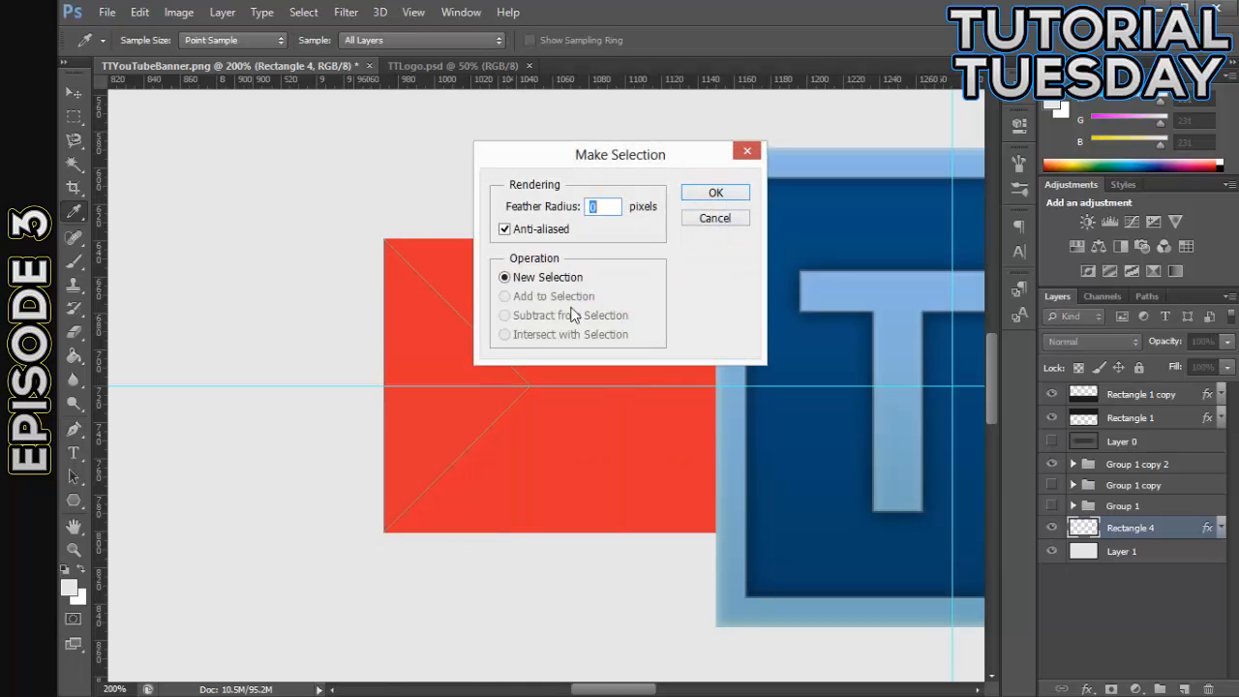
click(715, 193)
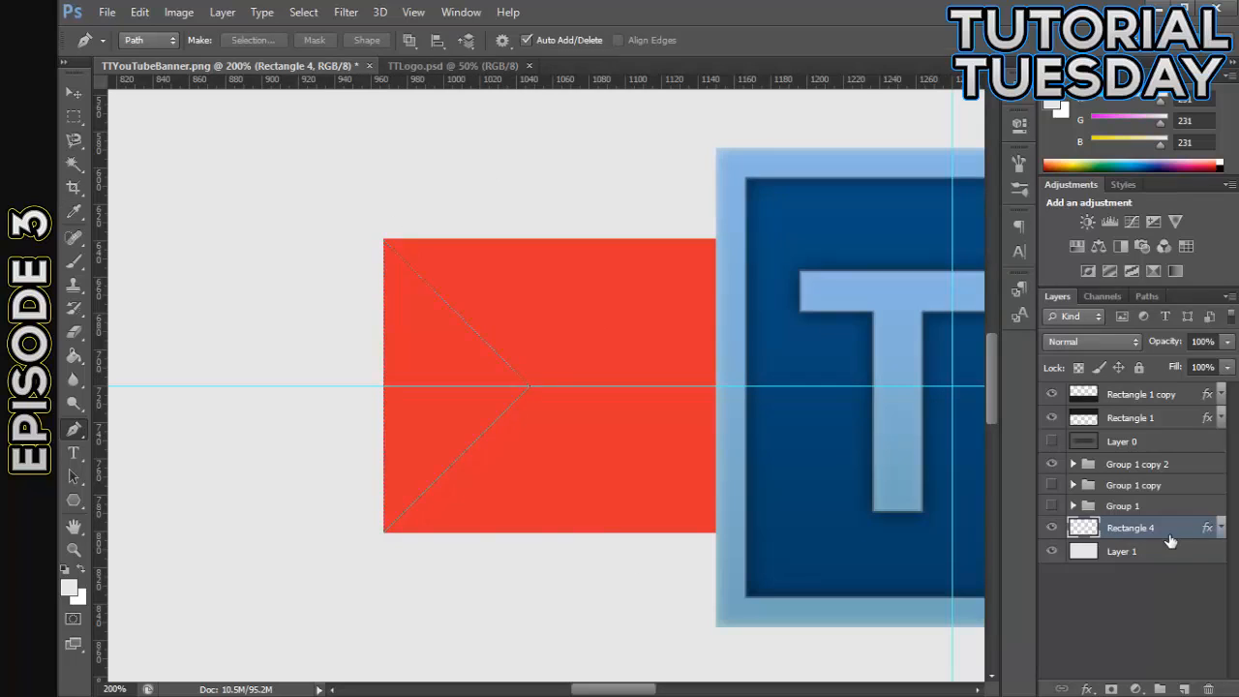
key(Delete)
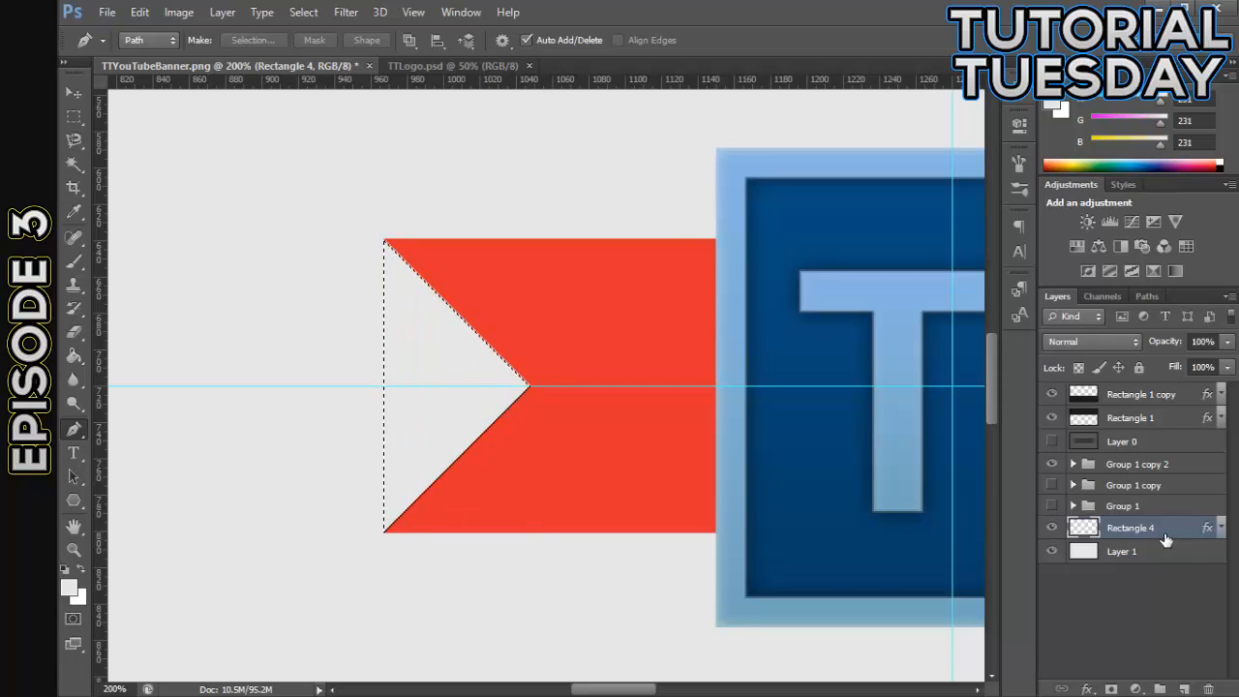
click(74, 117)
right_click(167, 123)
click(186, 137)
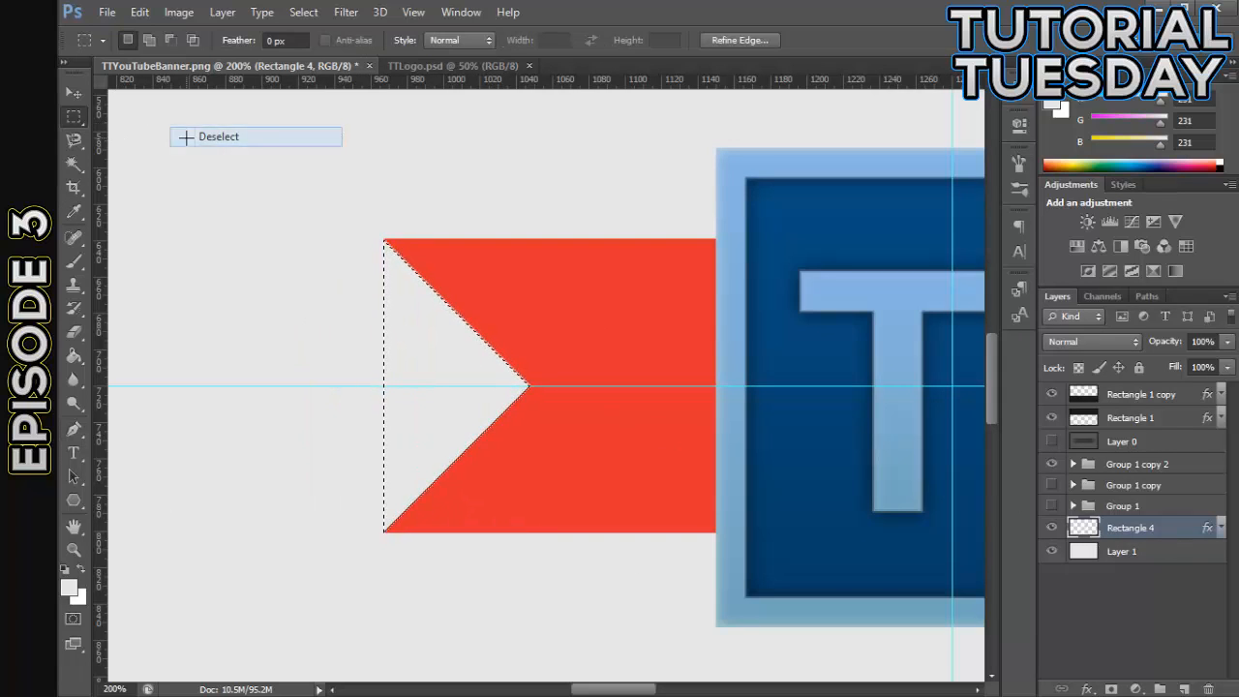
click(74, 93)
- Duplicate the Rectangle 4 ribbon and move the copy straight down by about half the ribbon's height
key(ctrl+0)
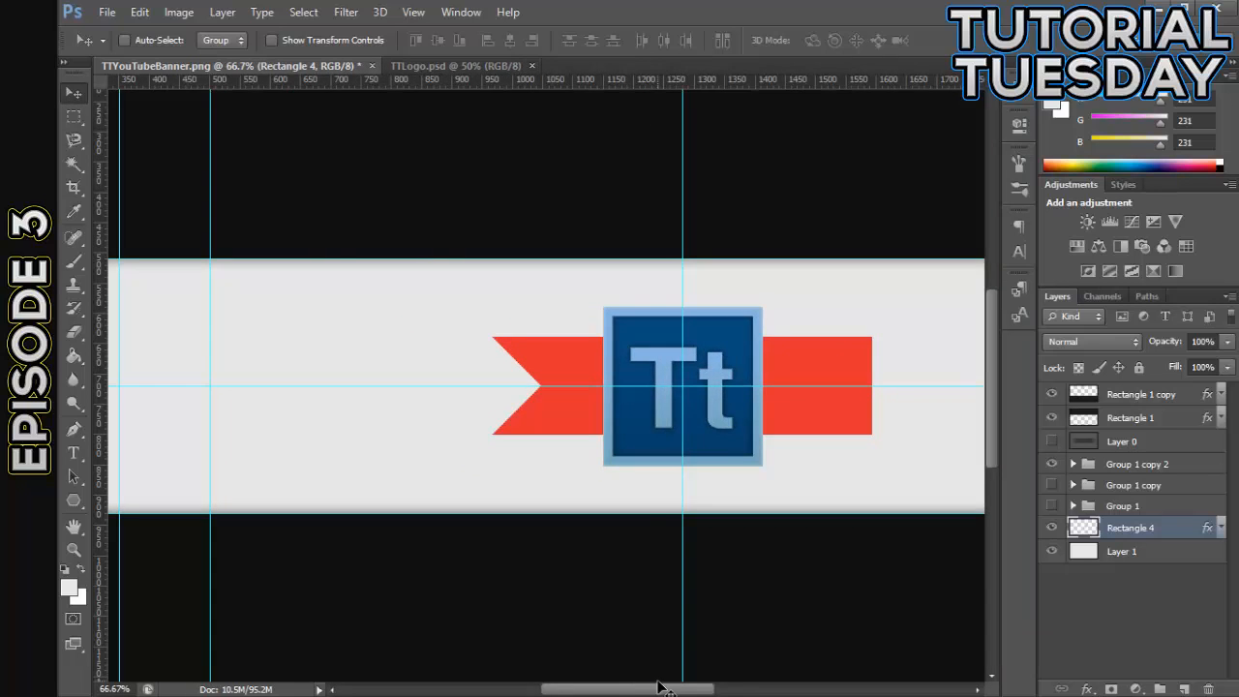
drag(660, 689, 692, 689)
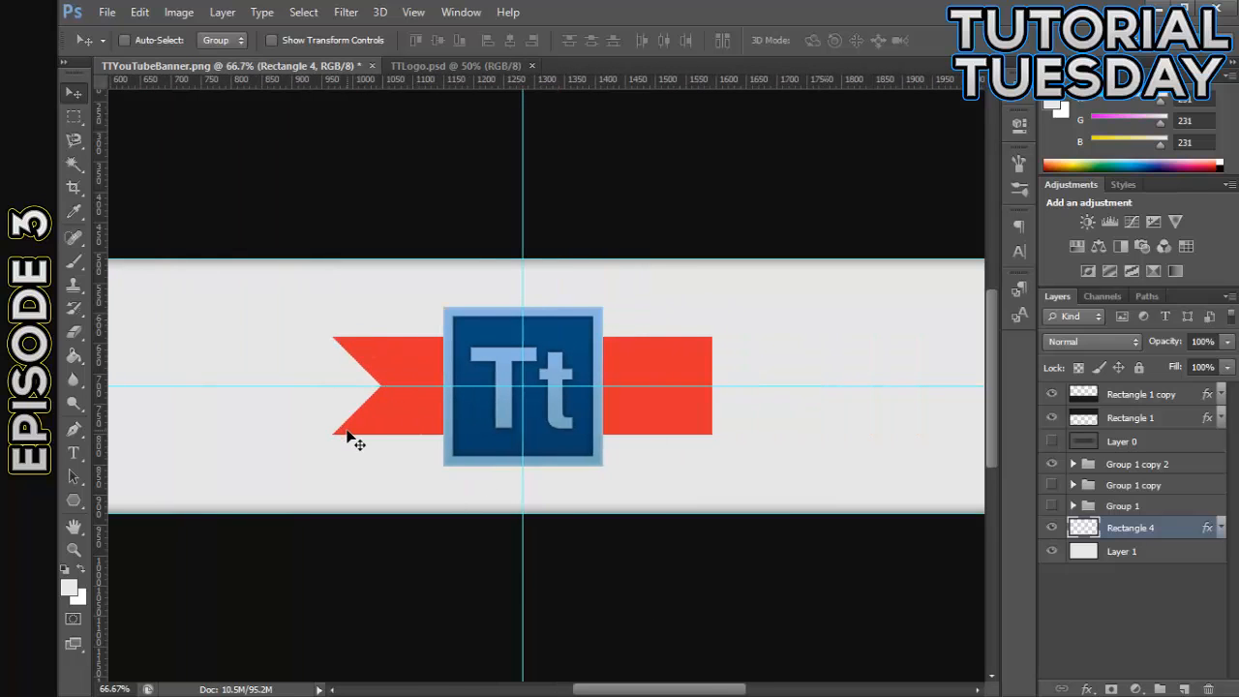
key(ctrl+plus)
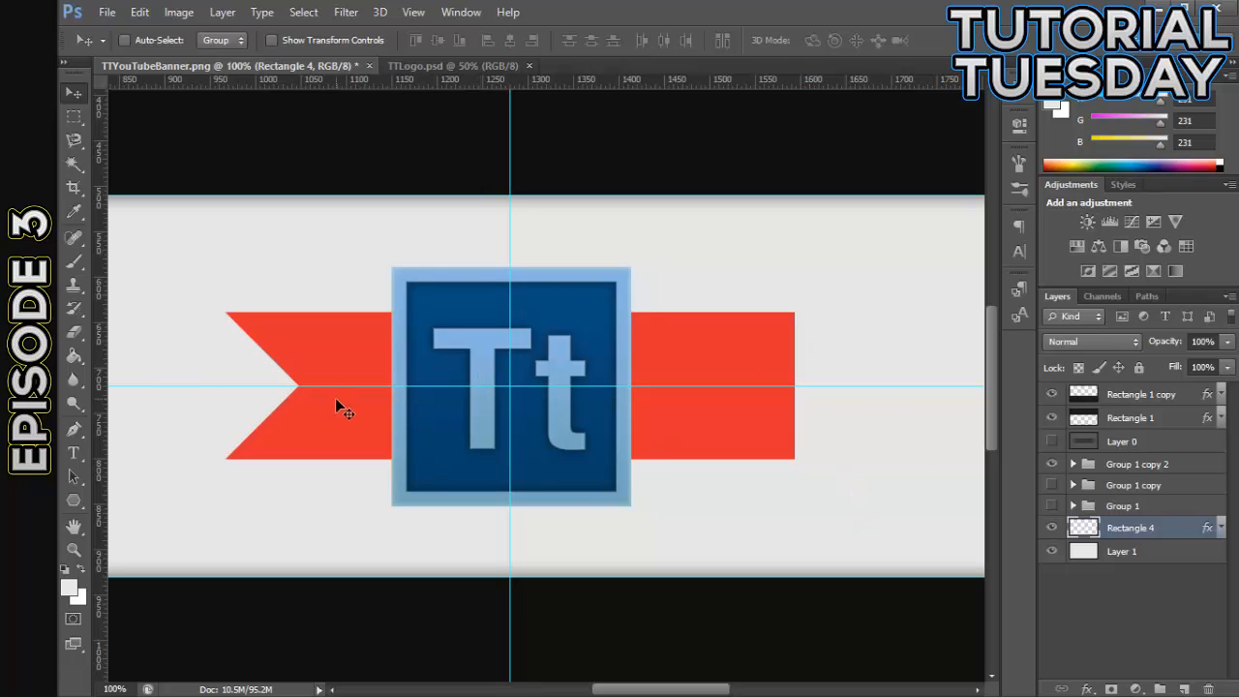
key(ctrl+minus)
key(ctrl+plus)
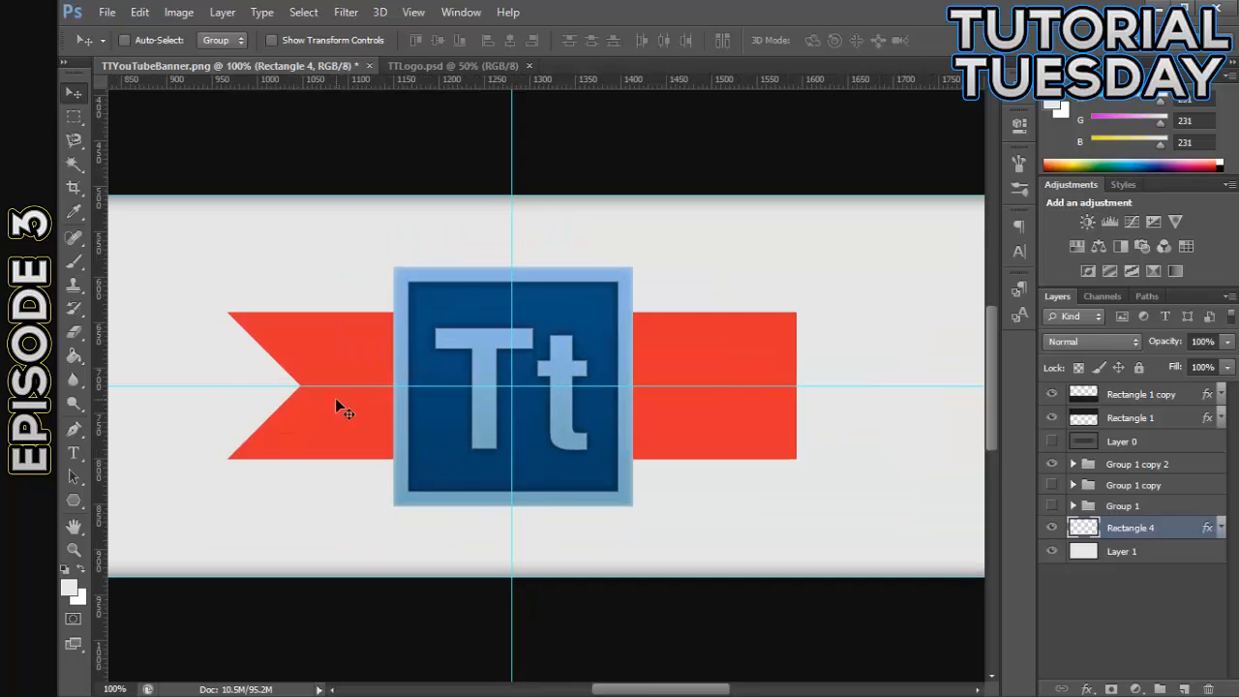
key(ctrl+minus)
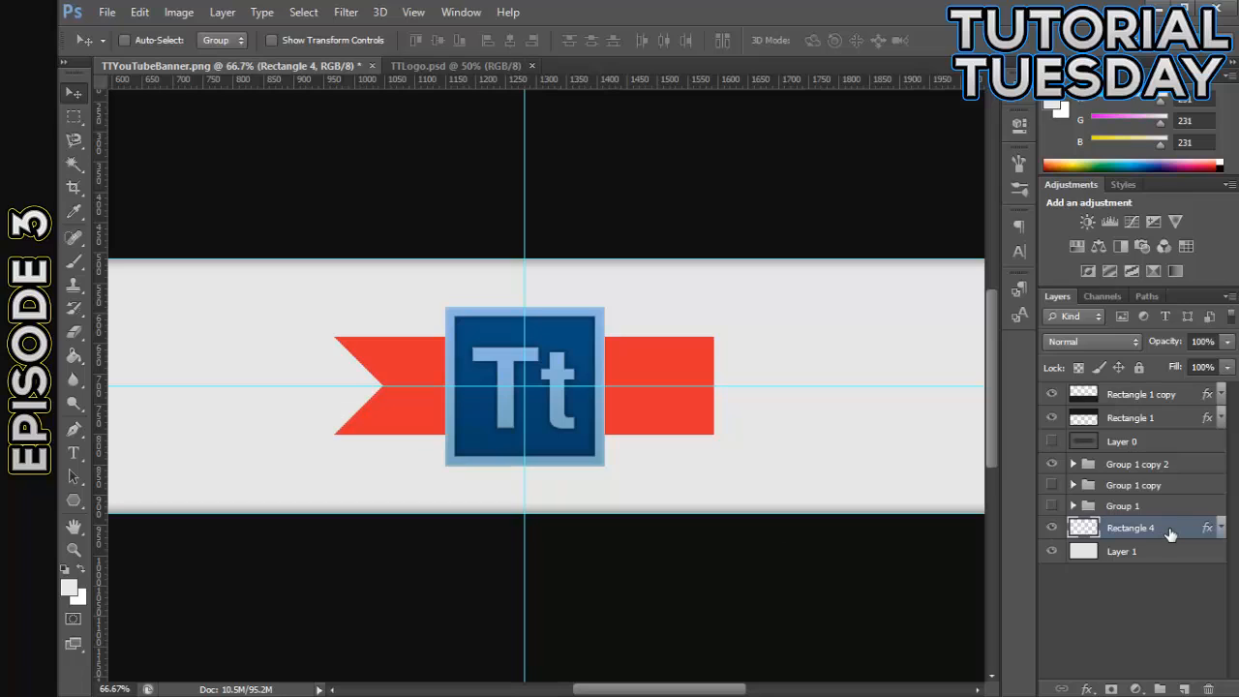
key(ctrl+j)
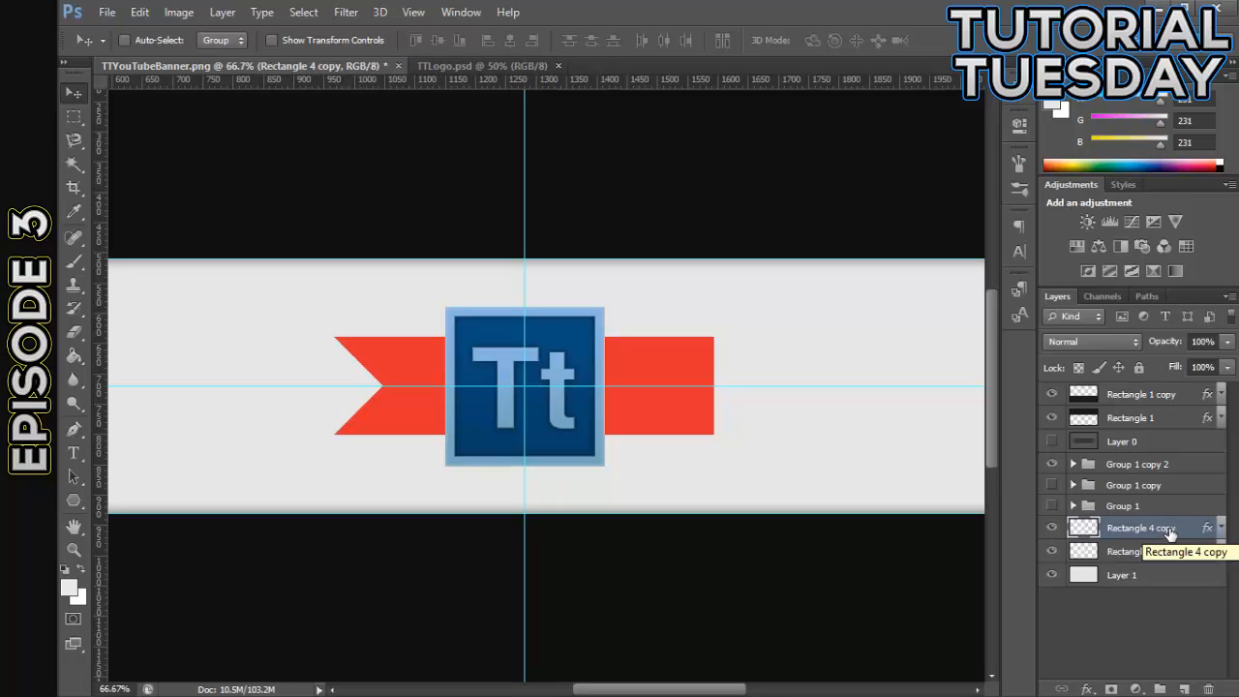
drag(665, 409, 713, 456)
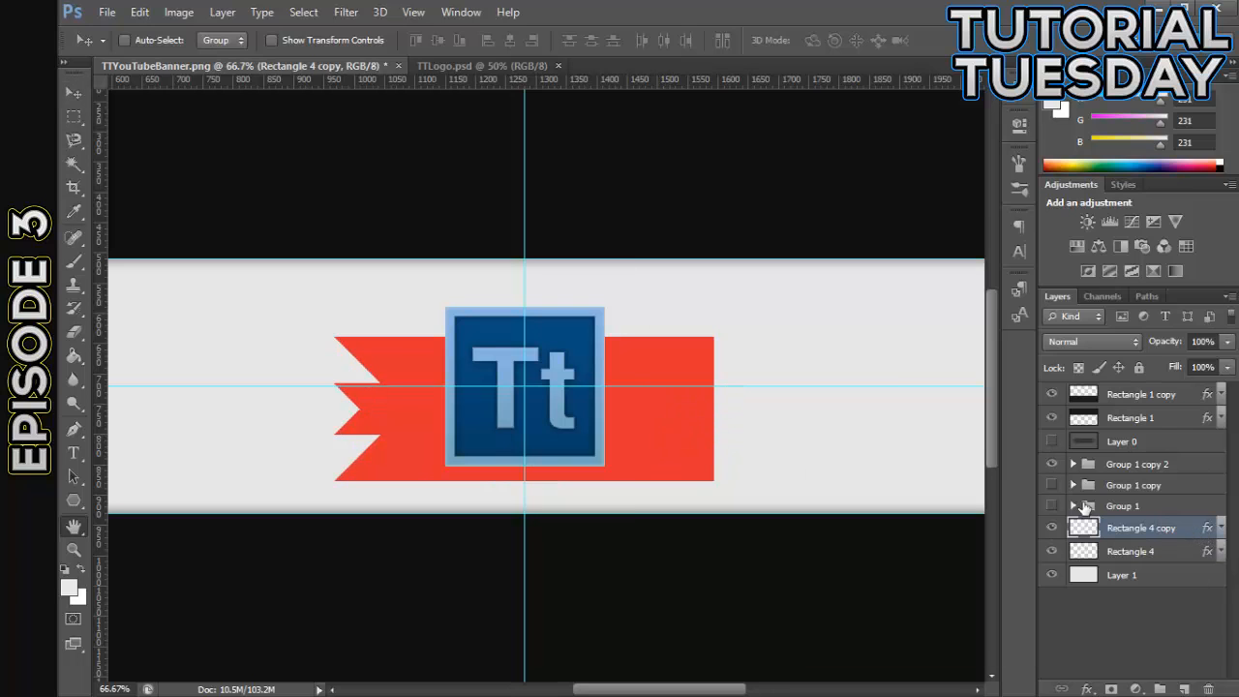
- Set the Color Overlay of Rectangle 4 copy to dark red #b52625 and move the layer below Rectangle 4
double_click(1196, 536)
click(693, 461)
click(1020, 305)
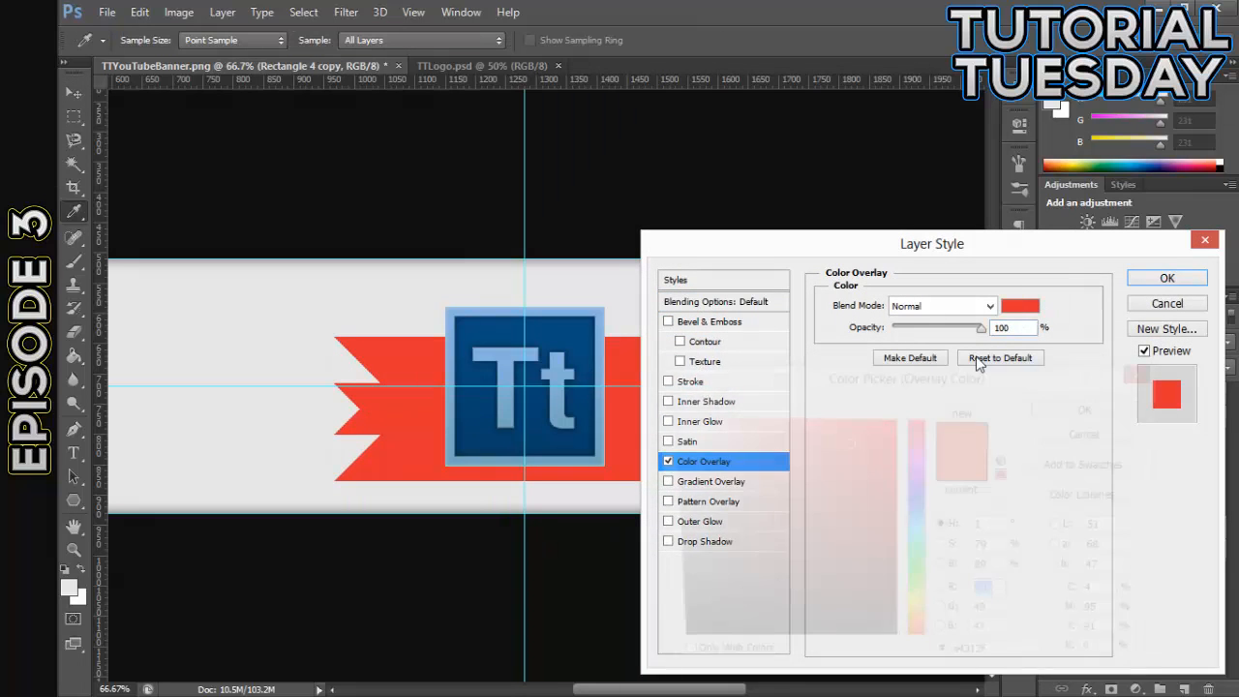
click(849, 491)
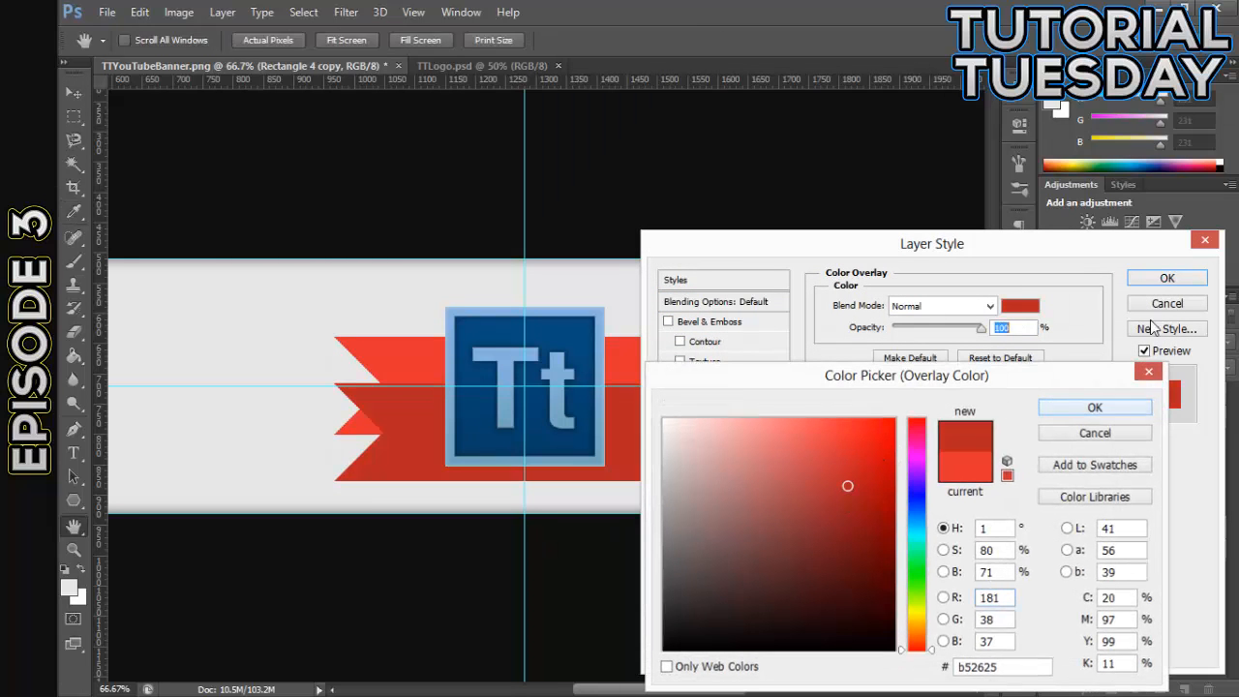
click(1095, 407)
click(1167, 277)
drag(1139, 535, 1144, 565)
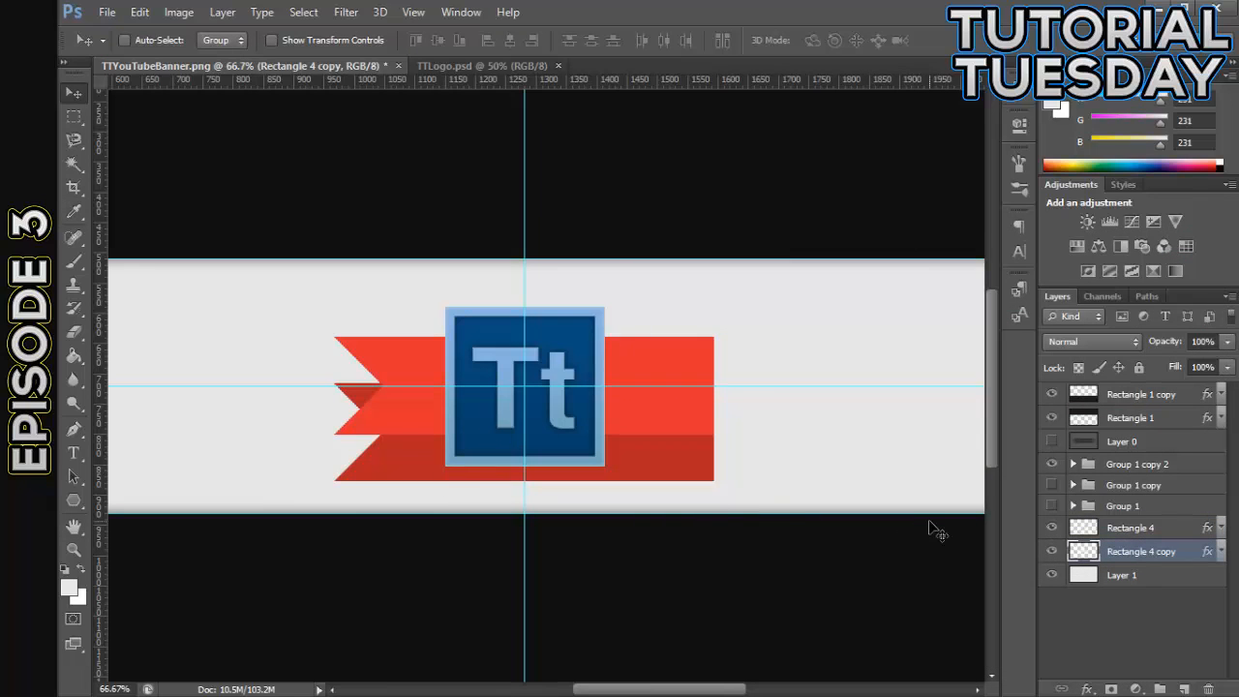
- Duplicate the dark red ribbon layer, select both dark copies, and move them left so their notched ends extend past the bright red ribbon
key(ctrl+j)
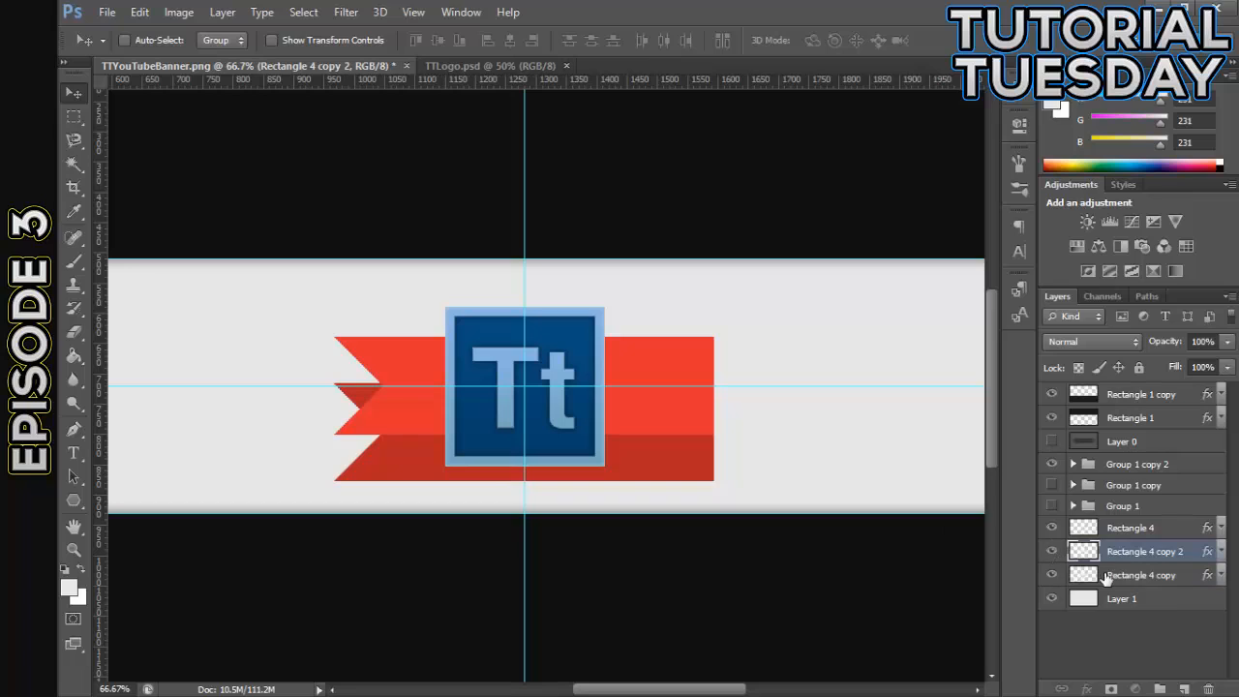
click(1106, 577)
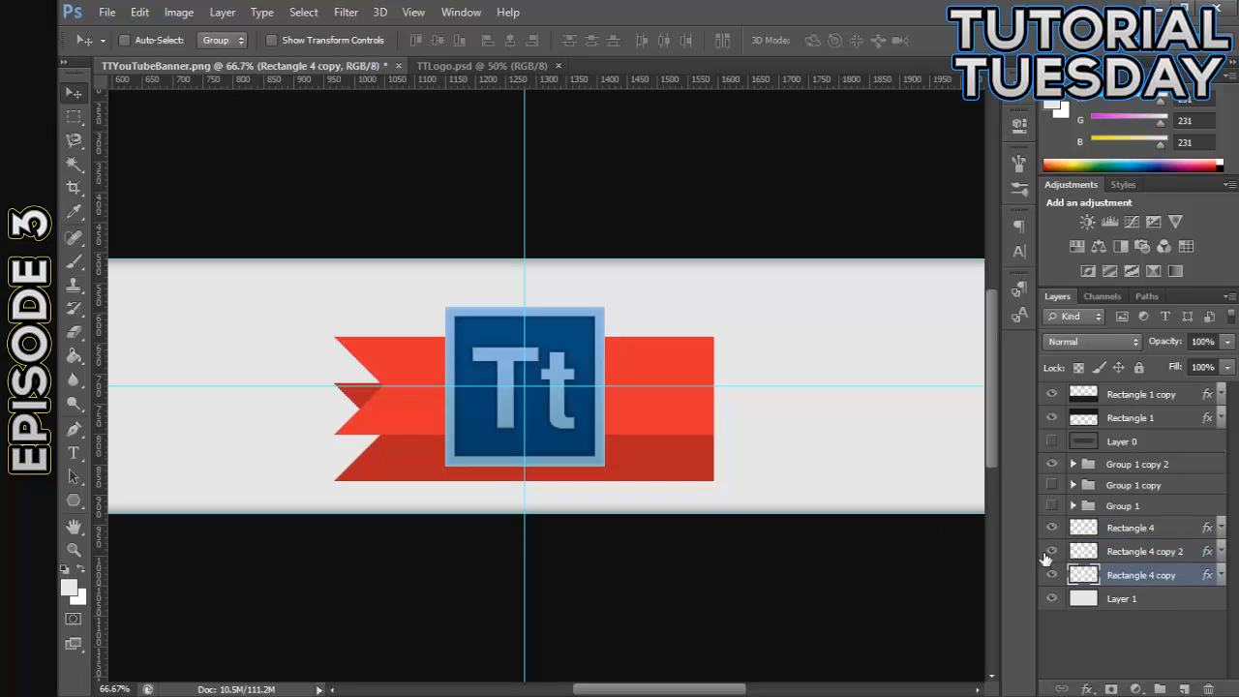
shift+click(1122, 551)
drag(666, 480, 562, 478)
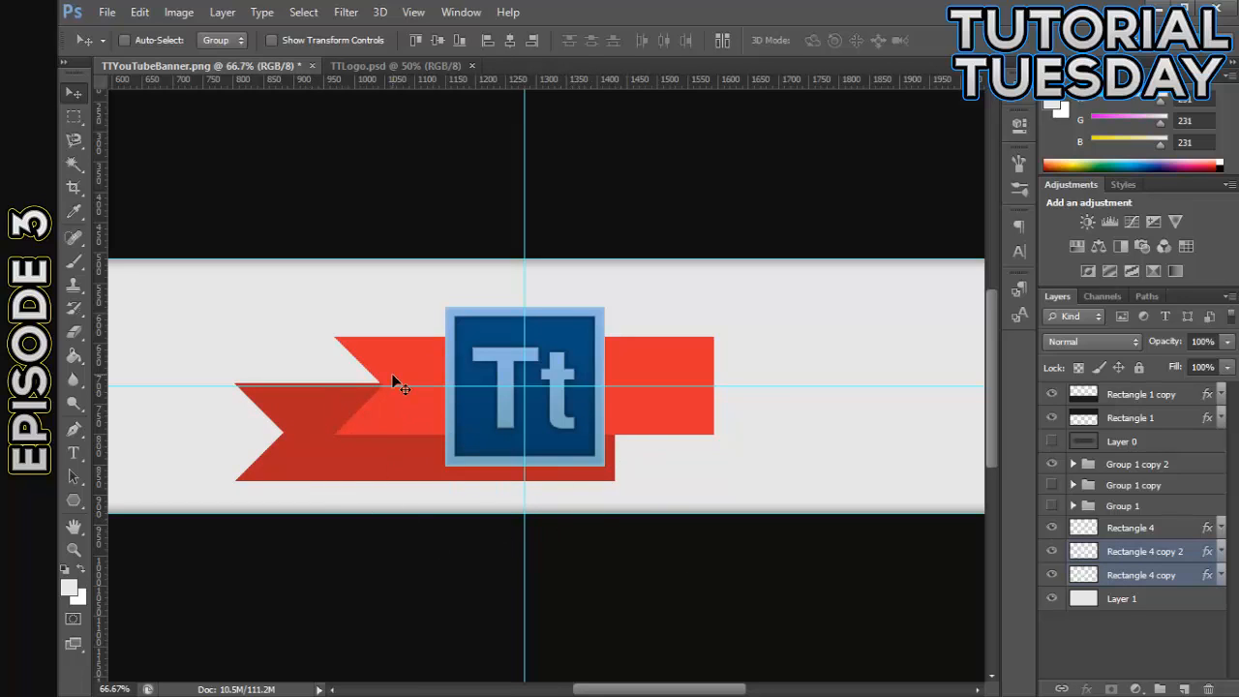
- Reduce the height of the two dark red ribbon layers to 61.11% from the top edge and apply the transform
key(ctrl+t)
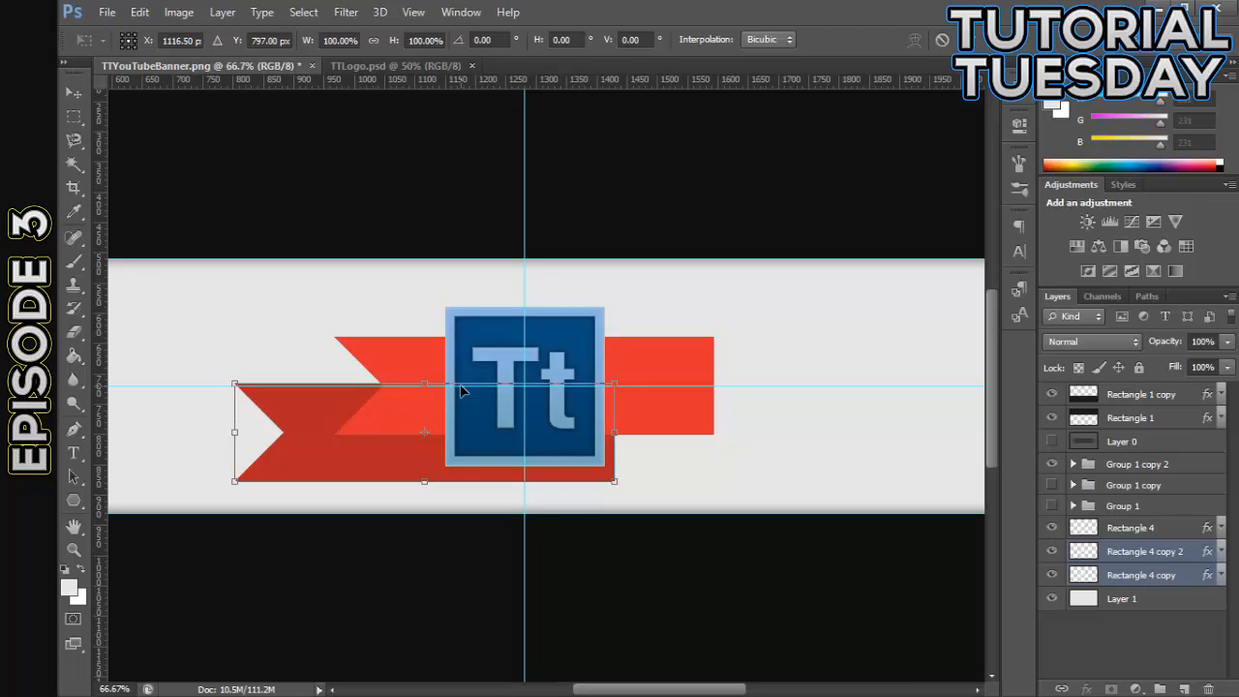
drag(426, 384, 424, 423)
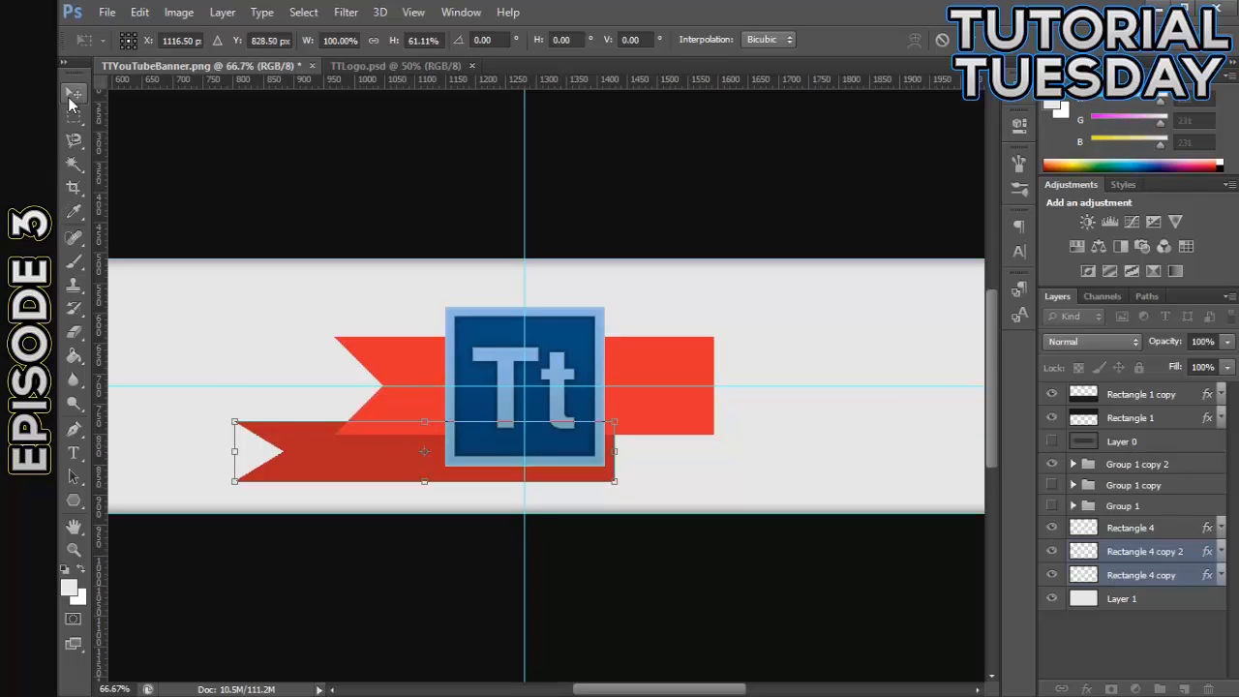
click(72, 93)
click(548, 282)
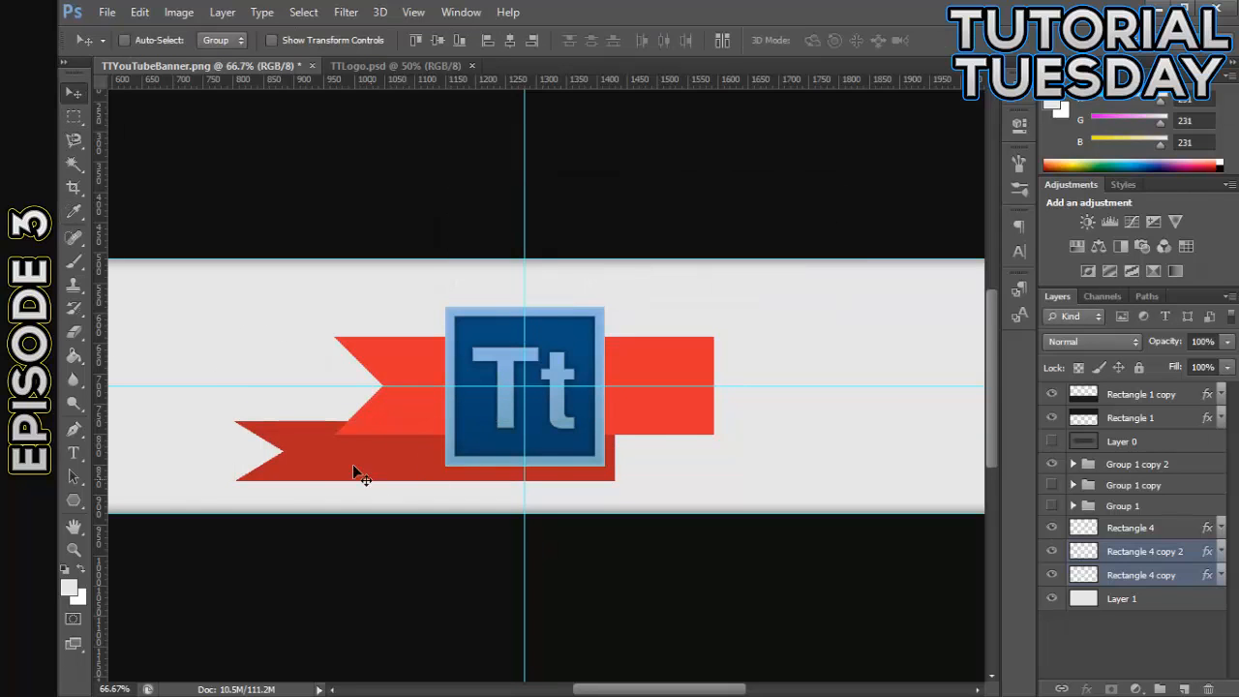
- Reposition both dark ribbons behind the logo and shift Rectangle 4 copy 2 right, extending the dark band past both ends of the bright ribbon
drag(353, 469, 226, 460)
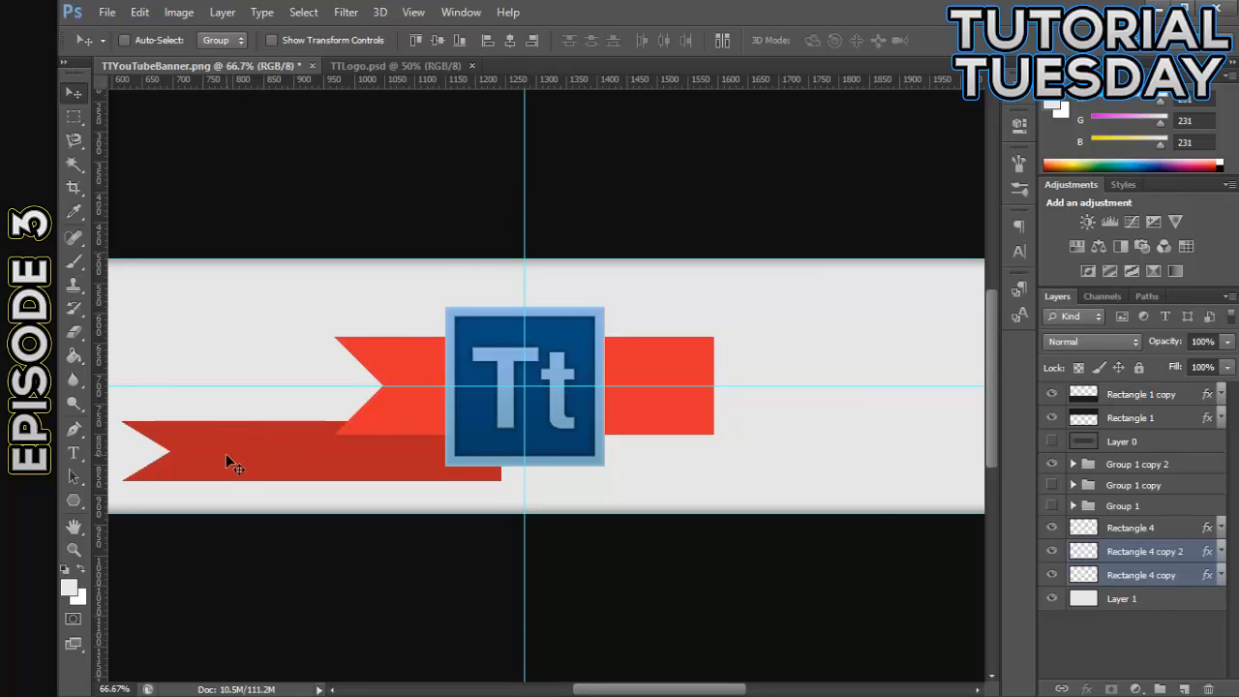
key(ctrl+minus)
drag(371, 444, 468, 447)
click(1161, 556)
drag(597, 442, 715, 453)
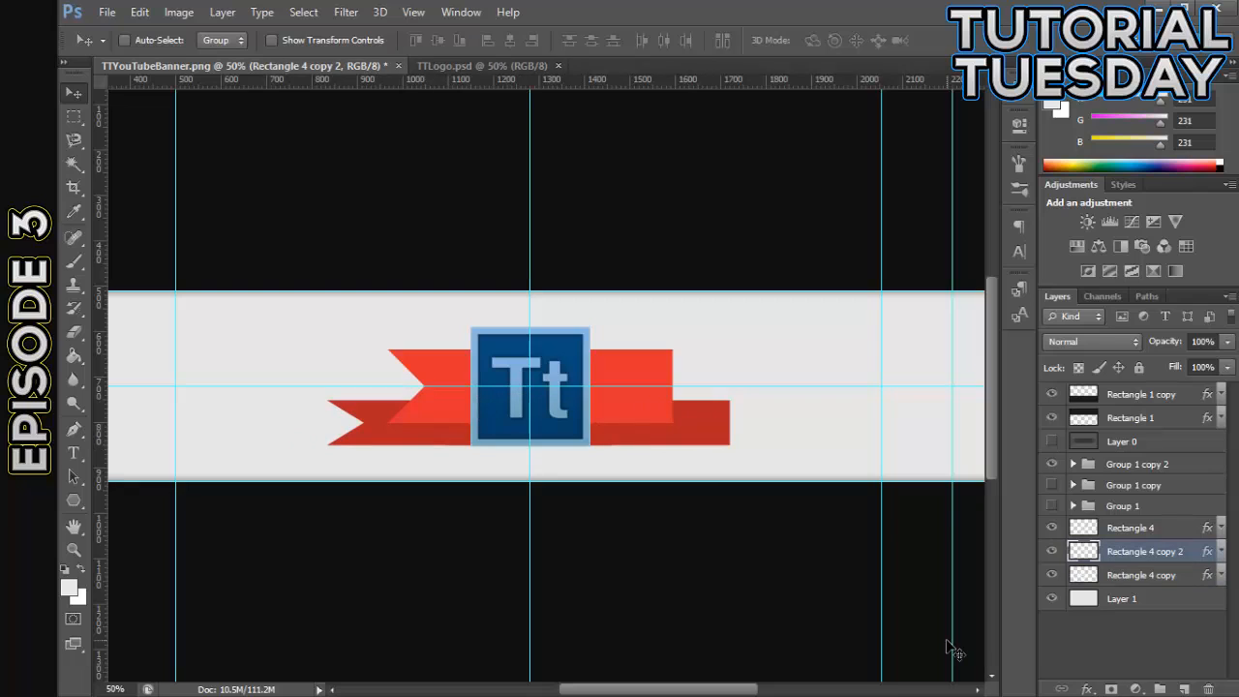
key(ctrl+plus)
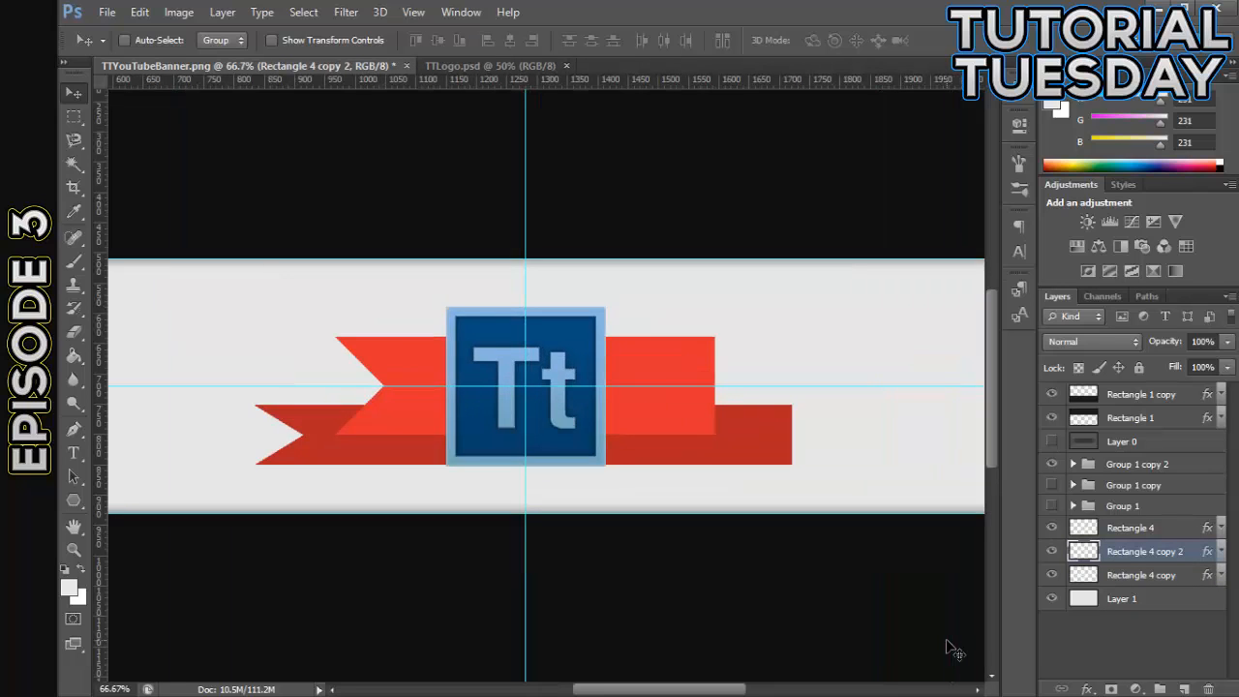
key(ctrl+plus)
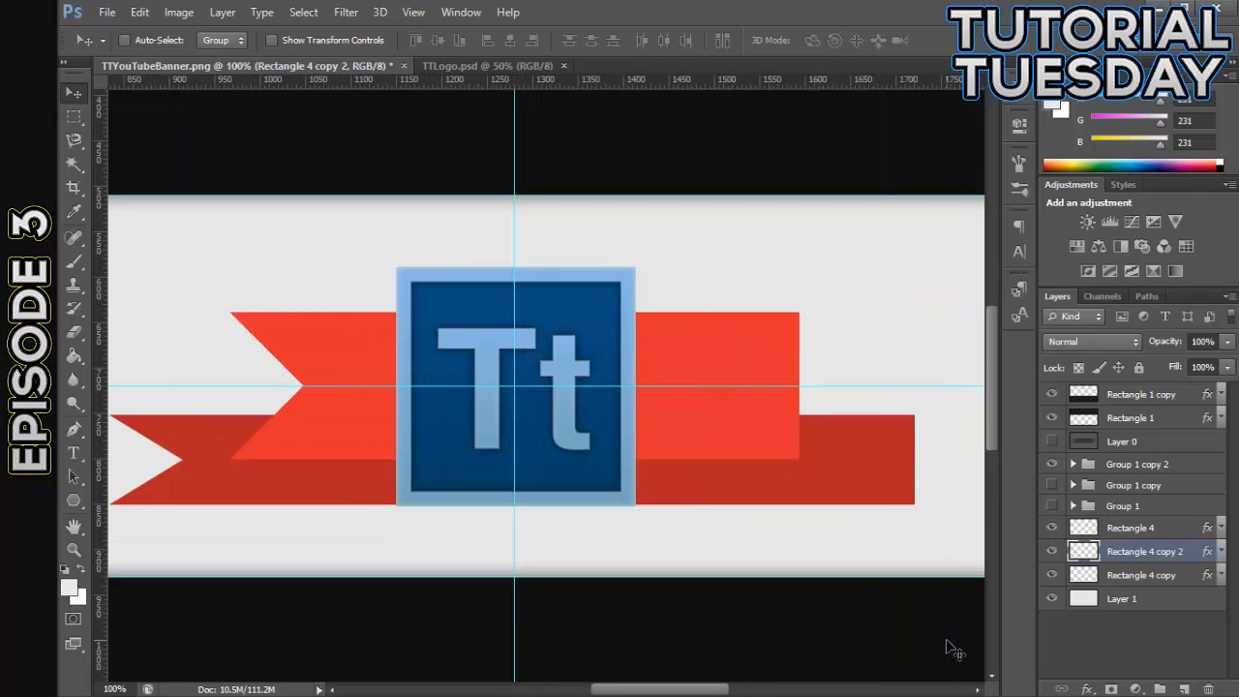
key(ctrl+minus)
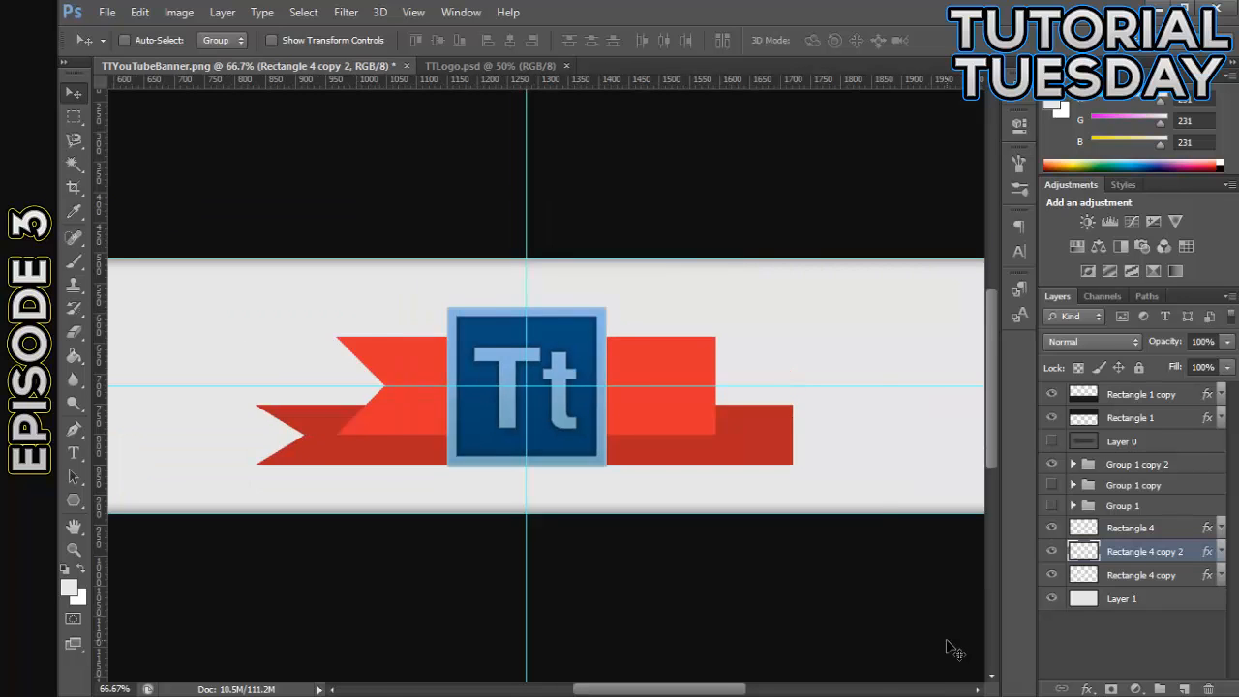
key(ctrl+minus)
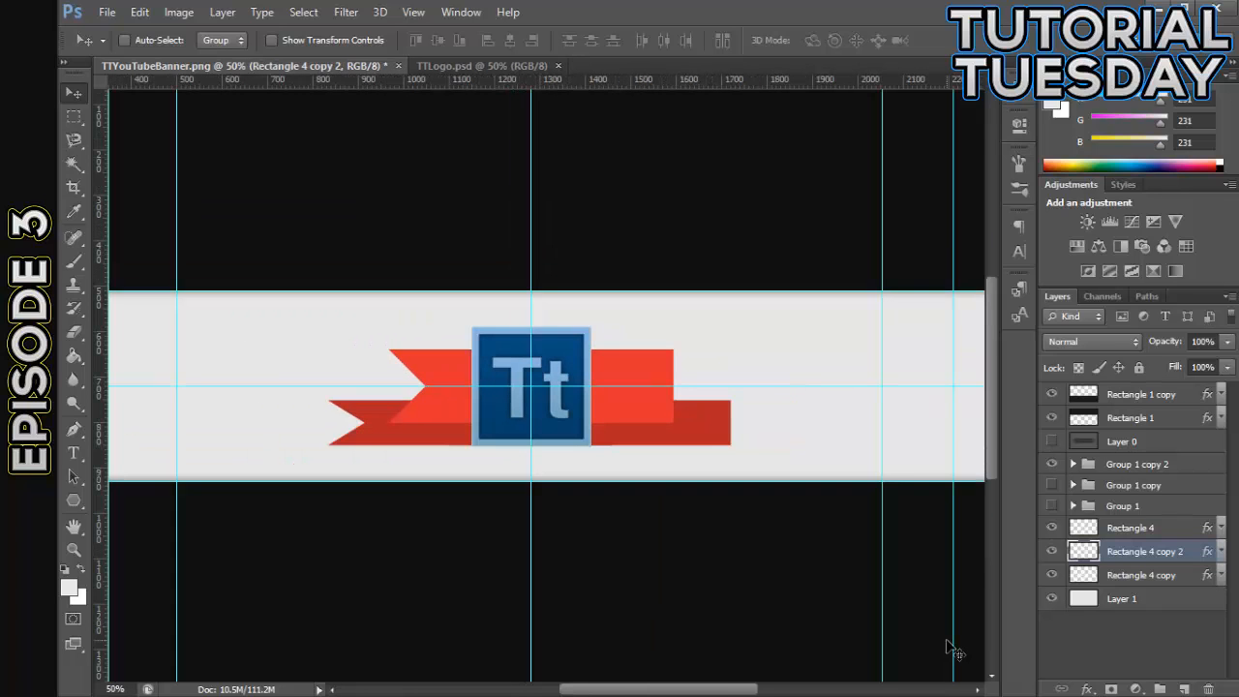
- Start a Pen tool path at the bright ribbon's lower-left corner and hide the Group 1 copy 2 logo
key(ctrl+plus)
key(ctrl+plus)
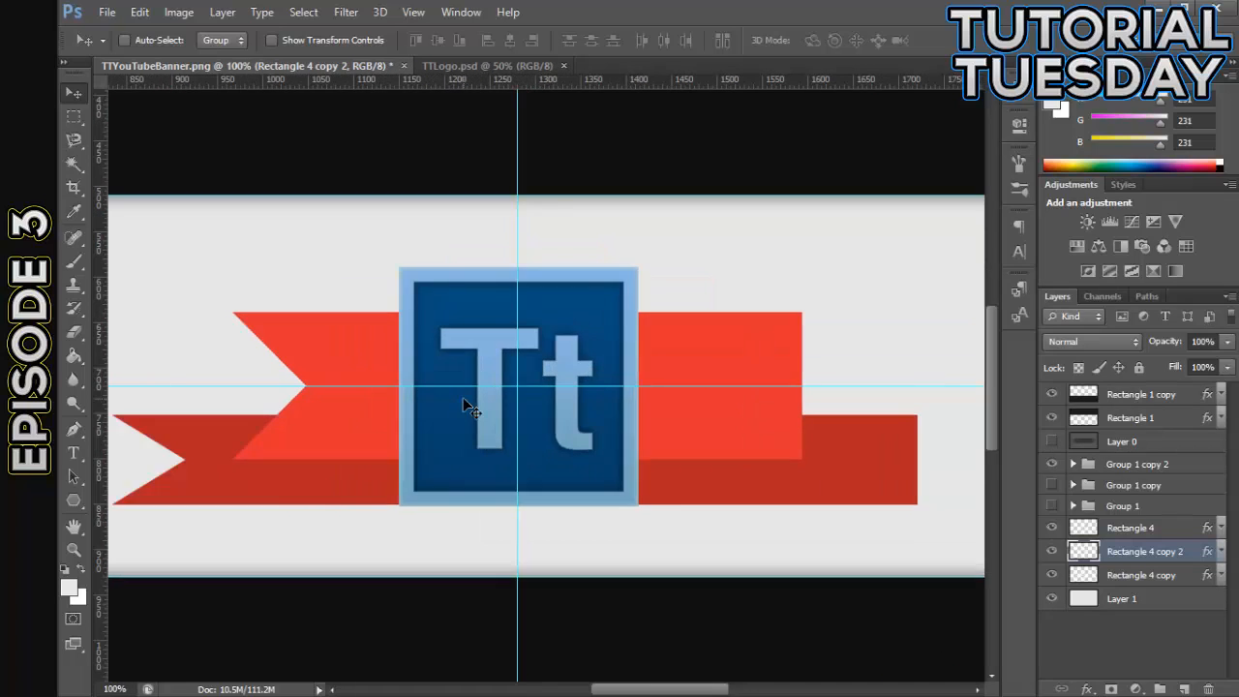
key(ctrl+plus)
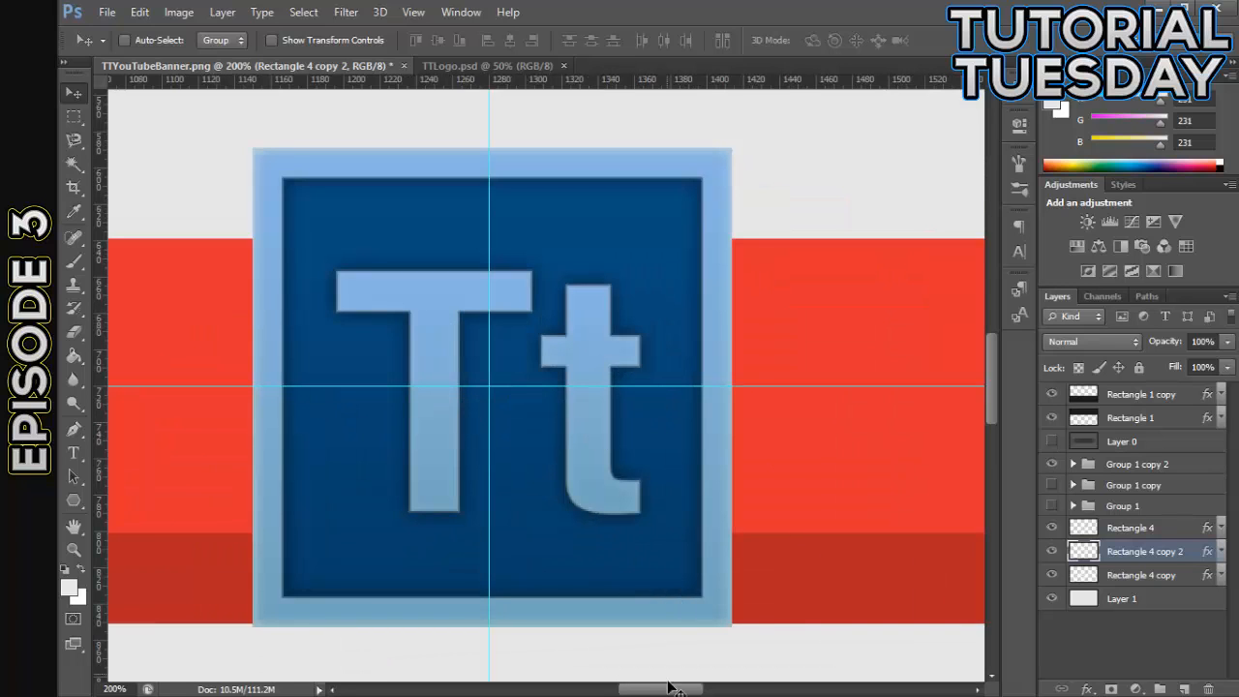
drag(669, 691, 619, 668)
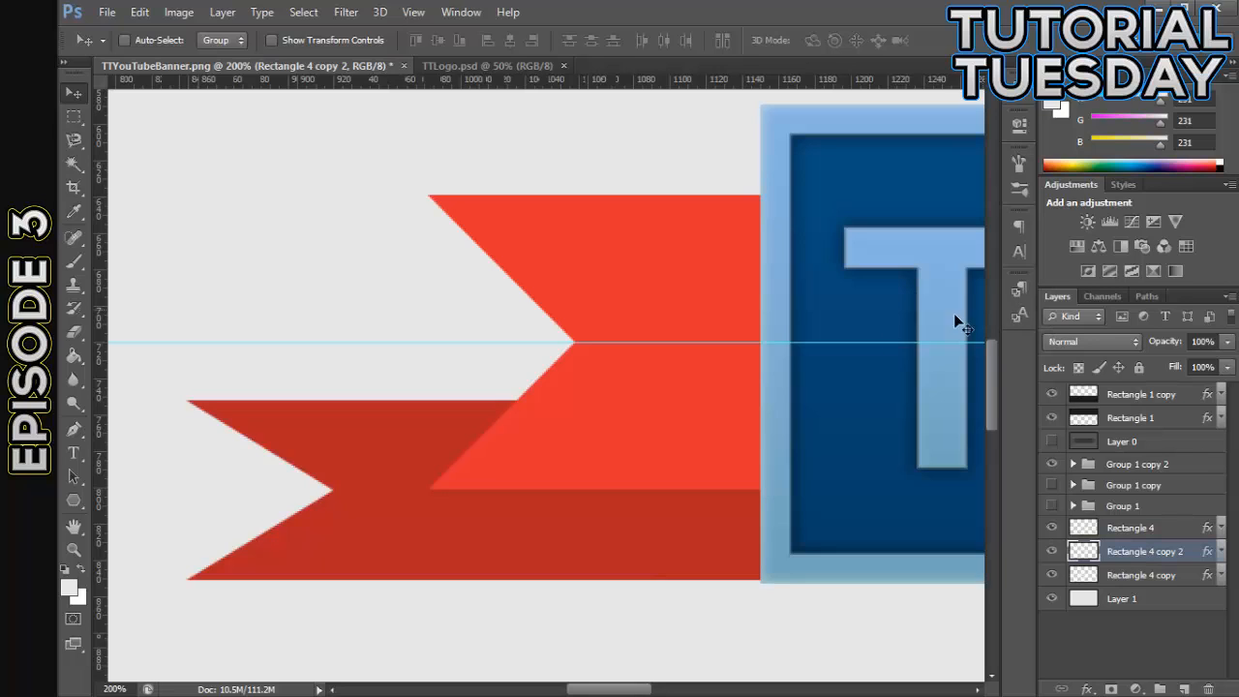
click(73, 429)
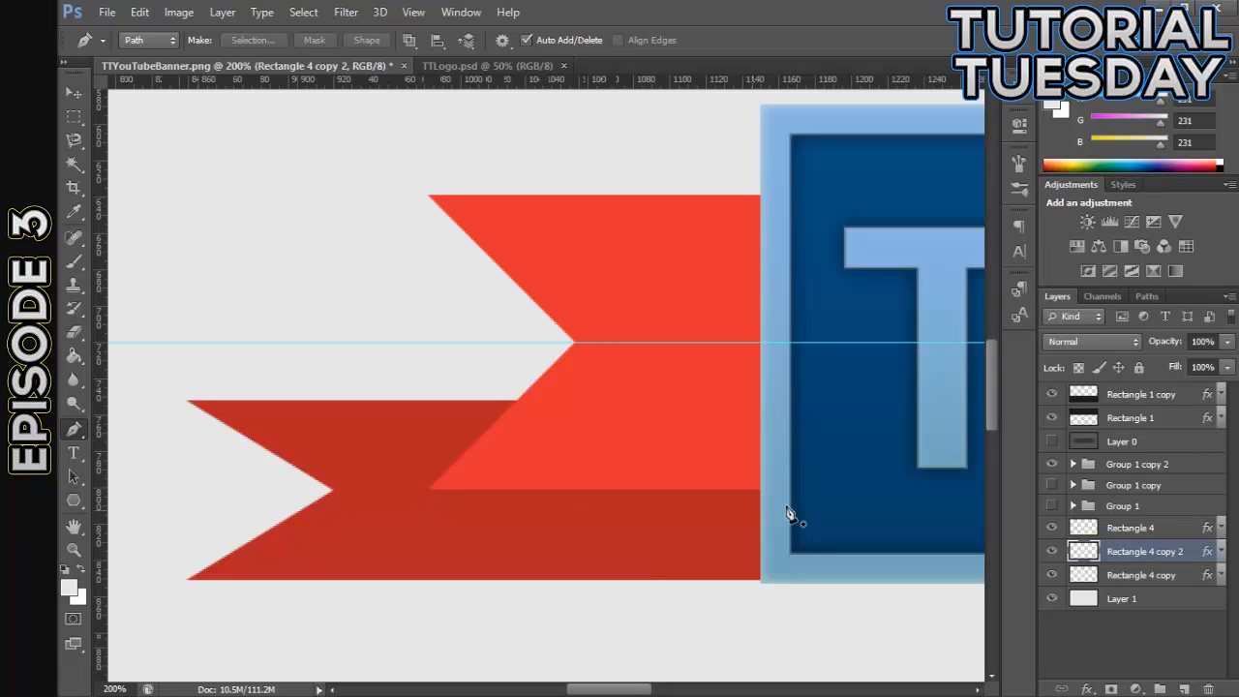
scroll(541, 644, right, 5)
scroll(410, 587, down, 3)
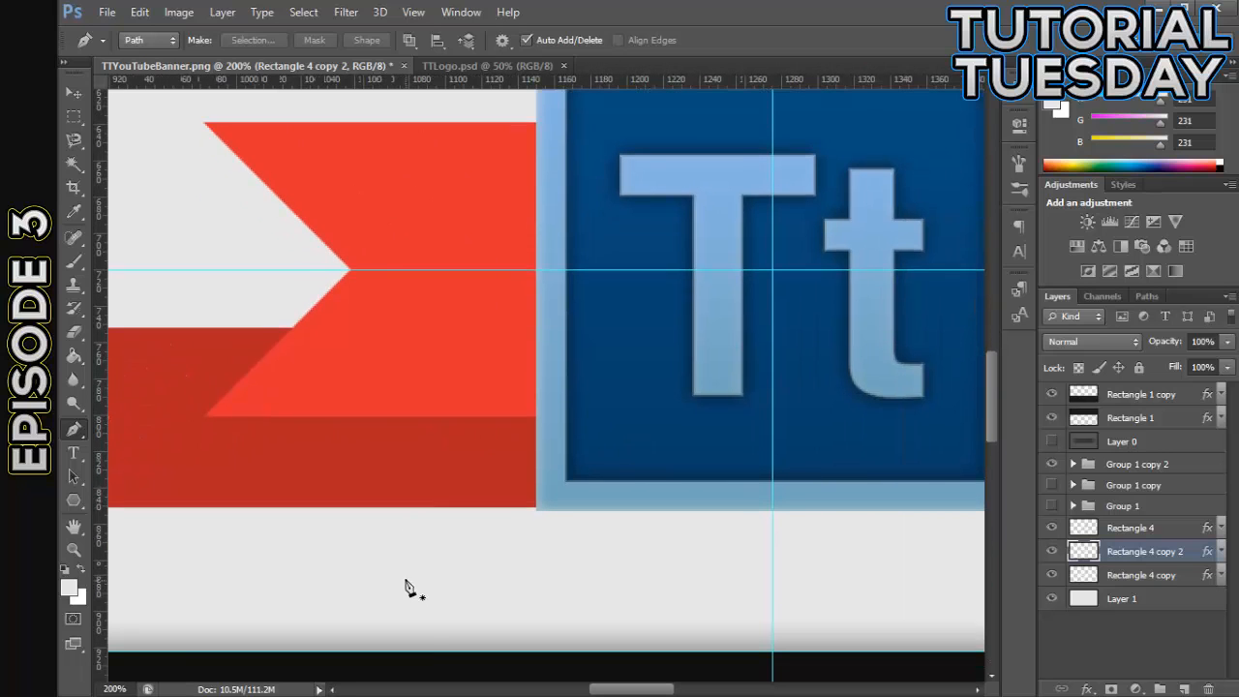
drag(644, 691, 642, 691)
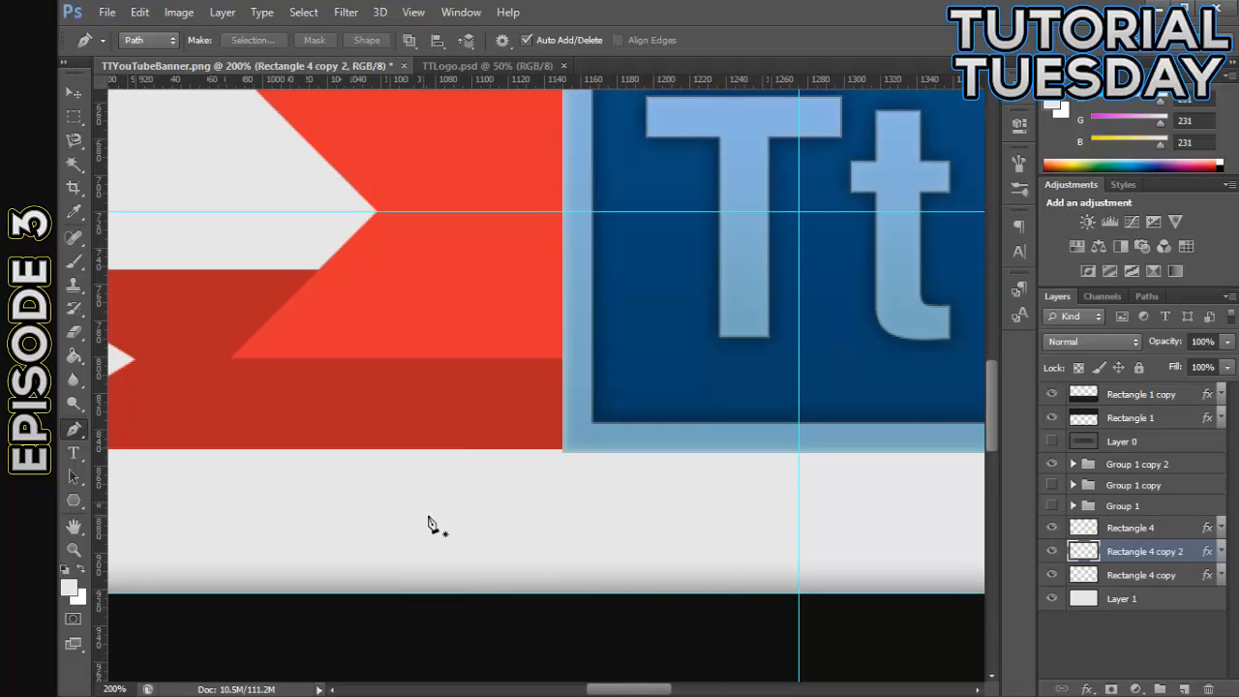
click(230, 360)
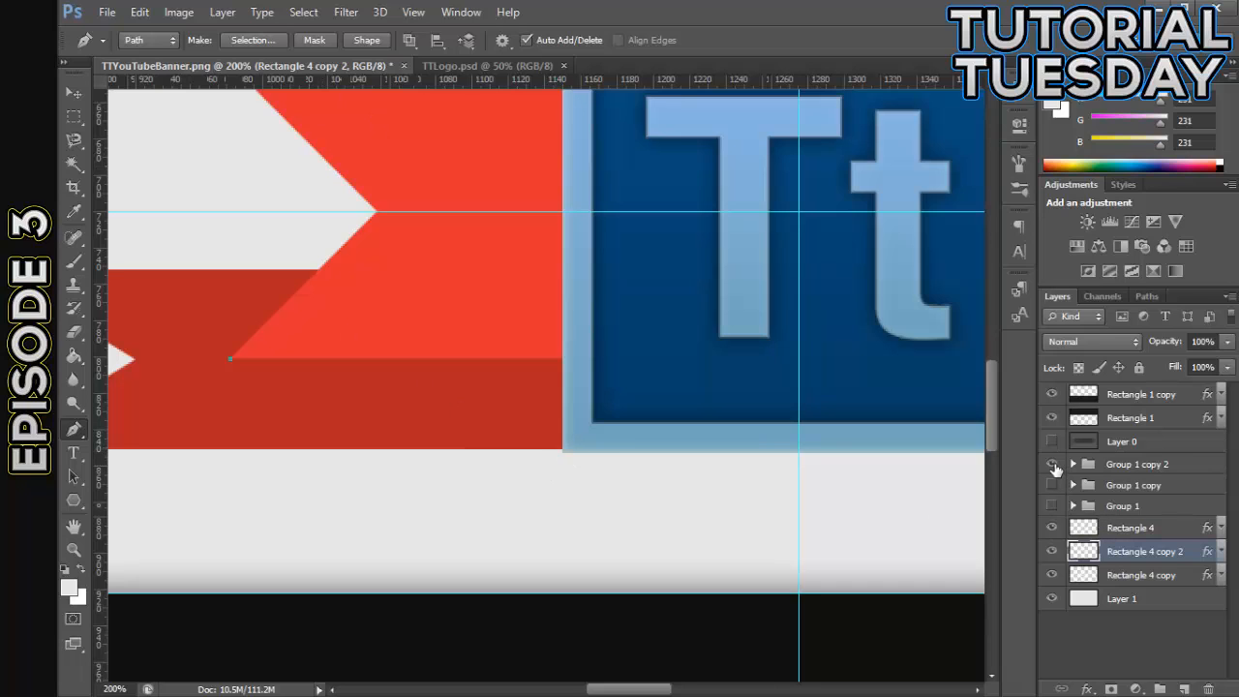
click(1052, 464)
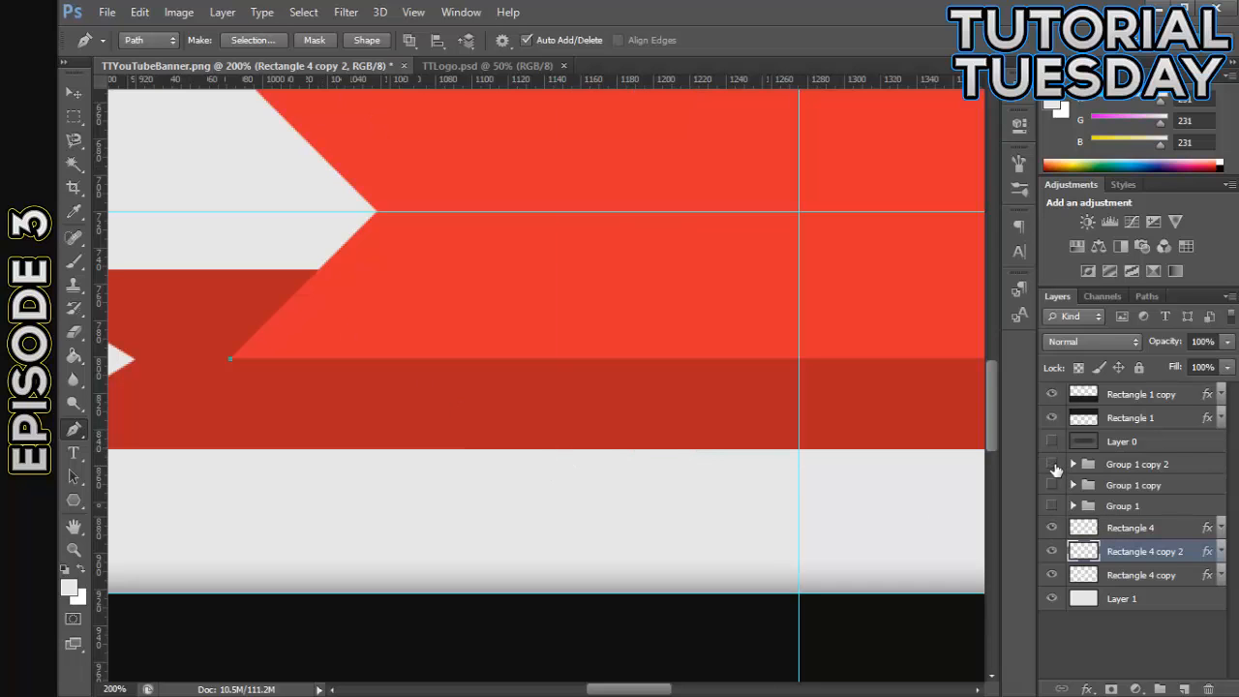
click(798, 446)
right_click(800, 447)
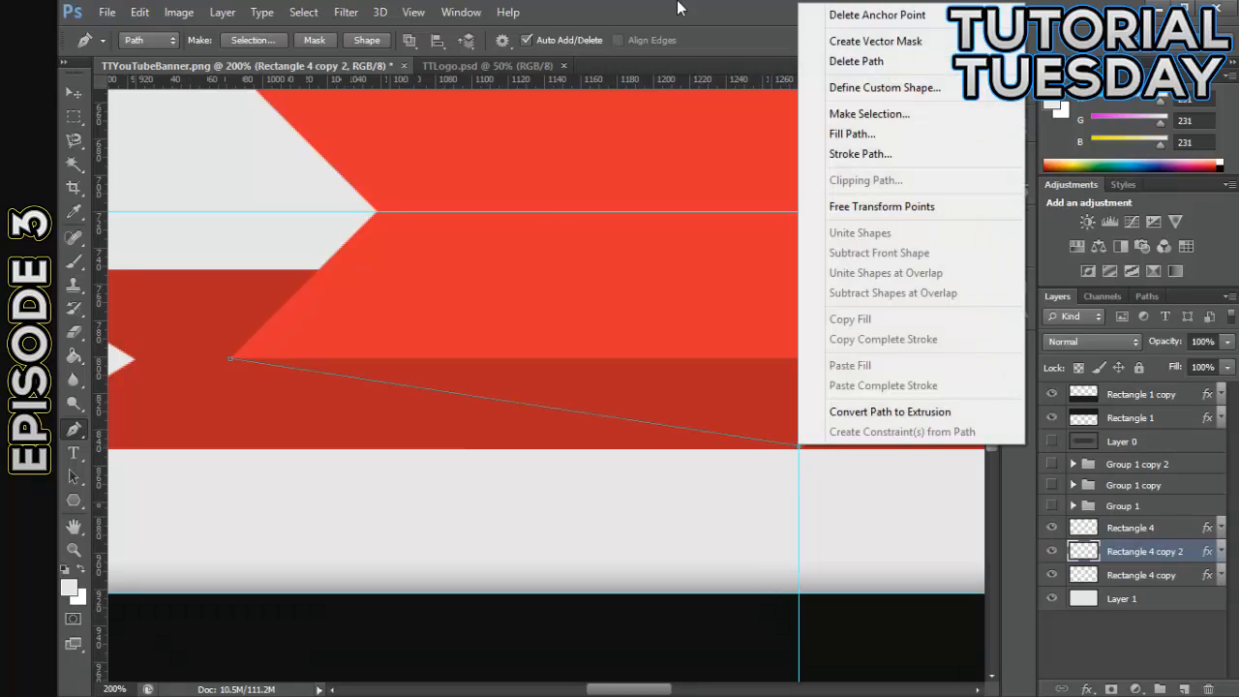
key(Escape)
key(ctrl+minus)
key(ctrl+minus)
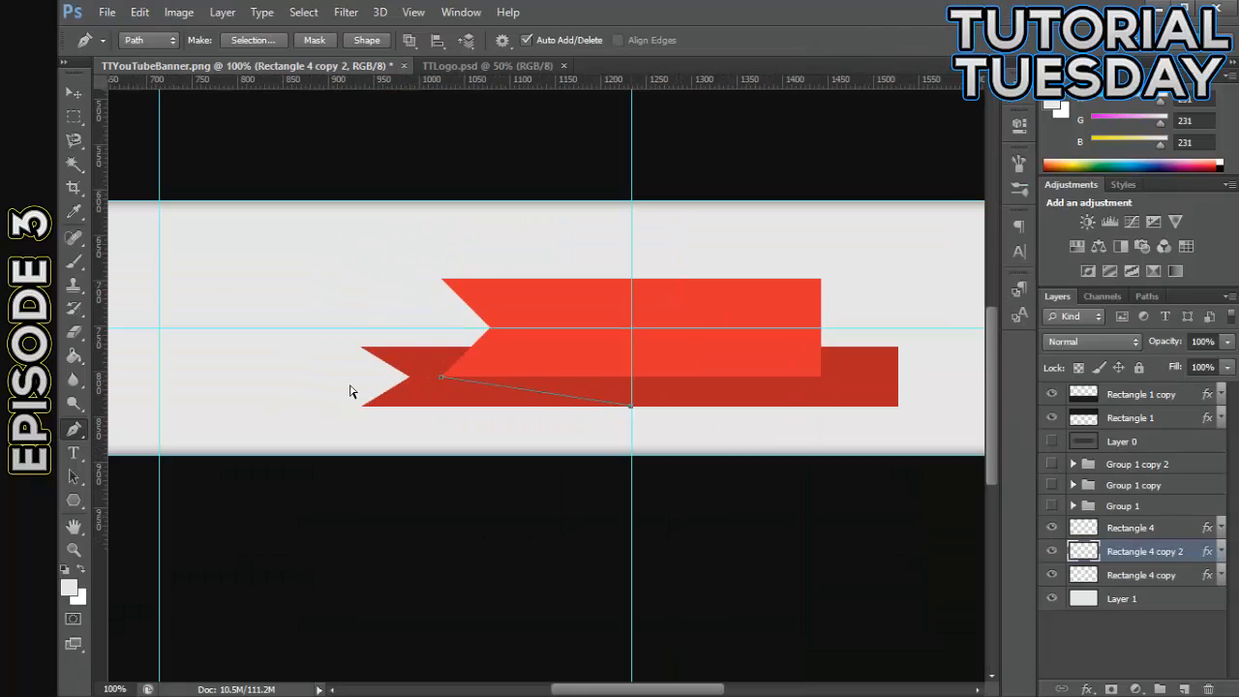
key(ctrl+plus)
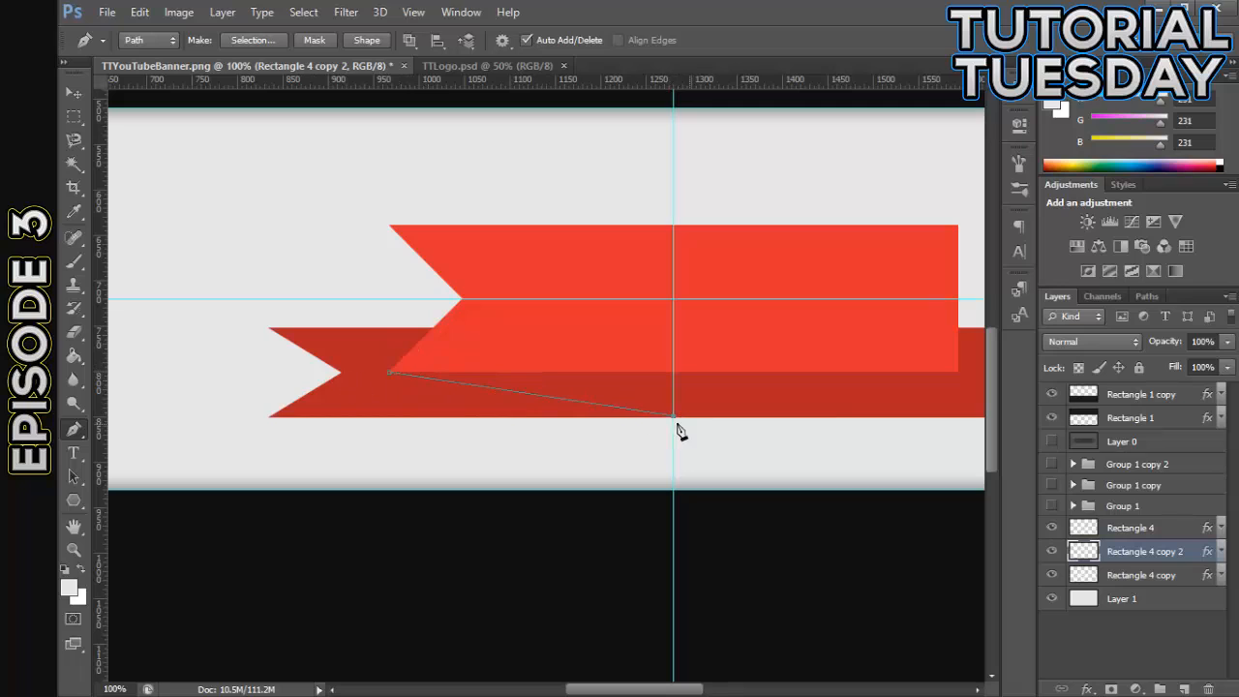
key(ctrl+z)
- Complete a closed triangular path from the bright ribbon's lower-left corner to the dark ribbon's bottom edge and straight up to the bright ribbon
click(496, 418)
click(601, 417)
click(598, 374)
key(ctrl+plus)
key(ctrl+plus)
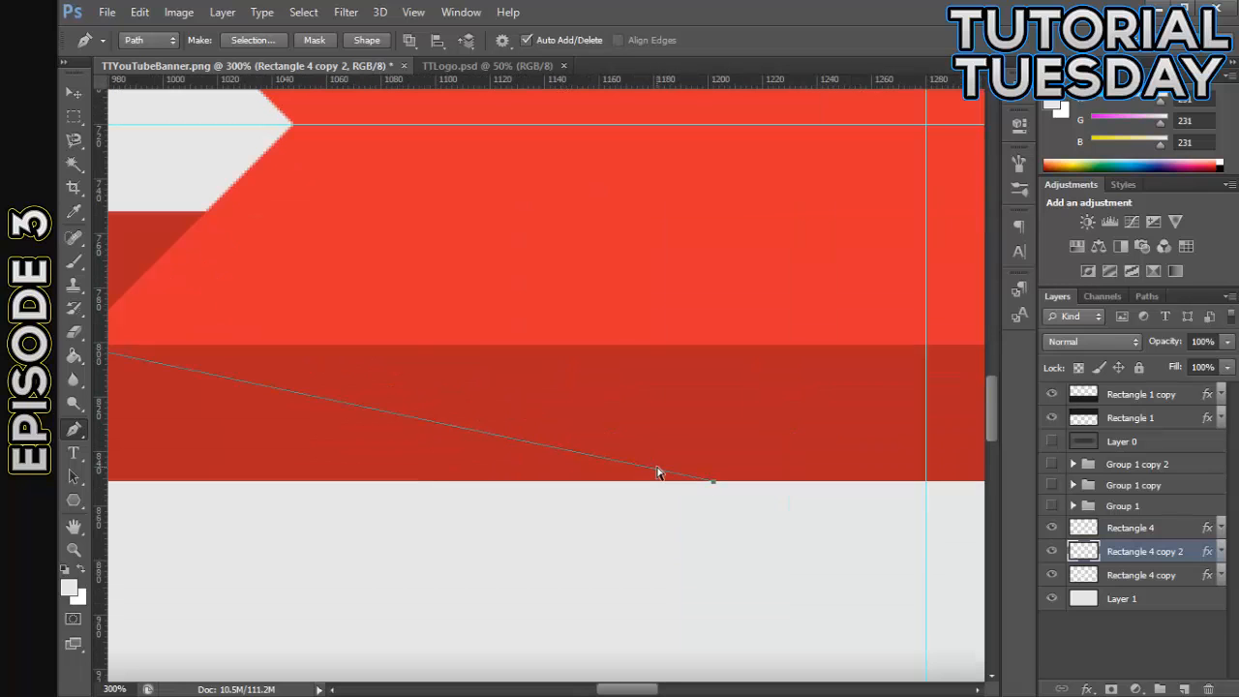
click(713, 339)
drag(631, 690, 615, 690)
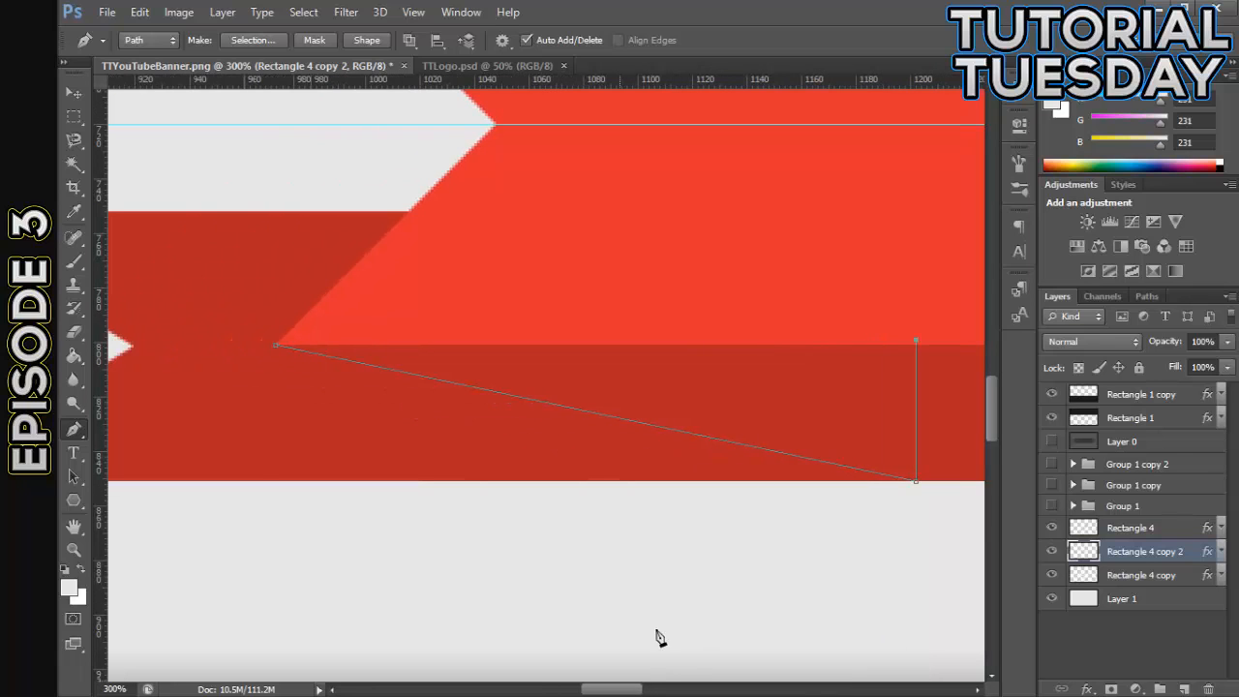
click(278, 345)
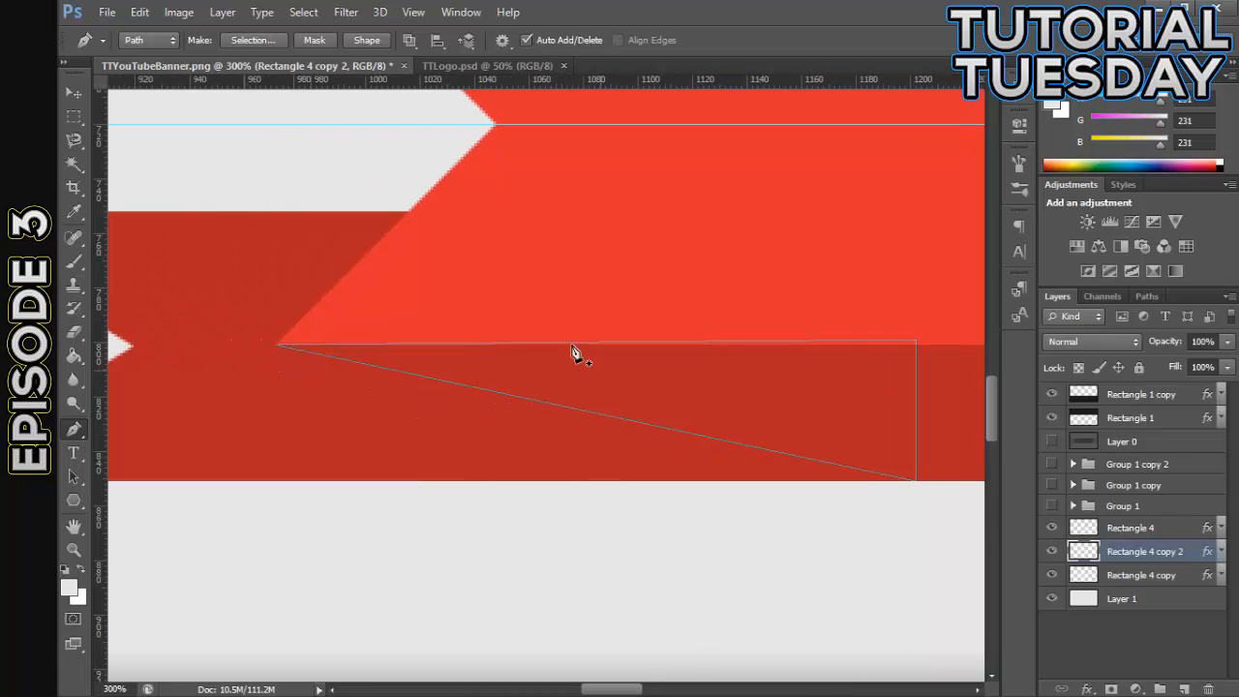
- Add a new layer above Rectangle 4, fill the triangular path with the foreground color at 100% opacity, and delete the path
click(1158, 529)
click(1184, 689)
right_click(620, 283)
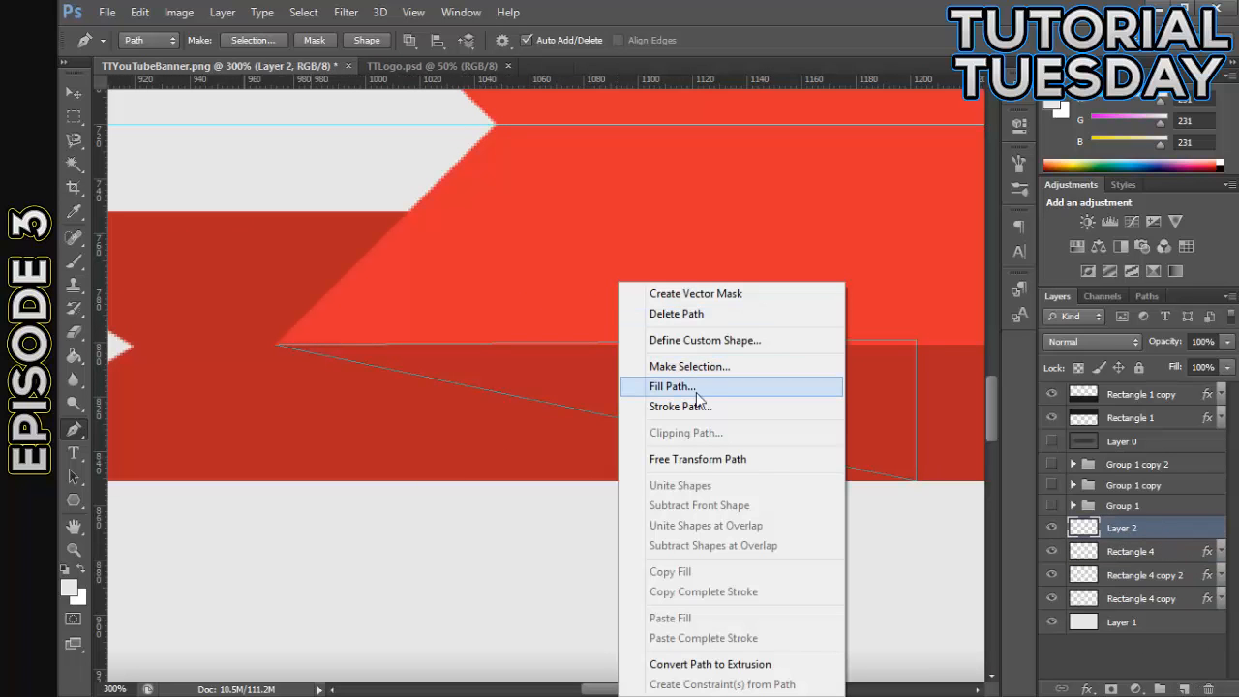
click(696, 387)
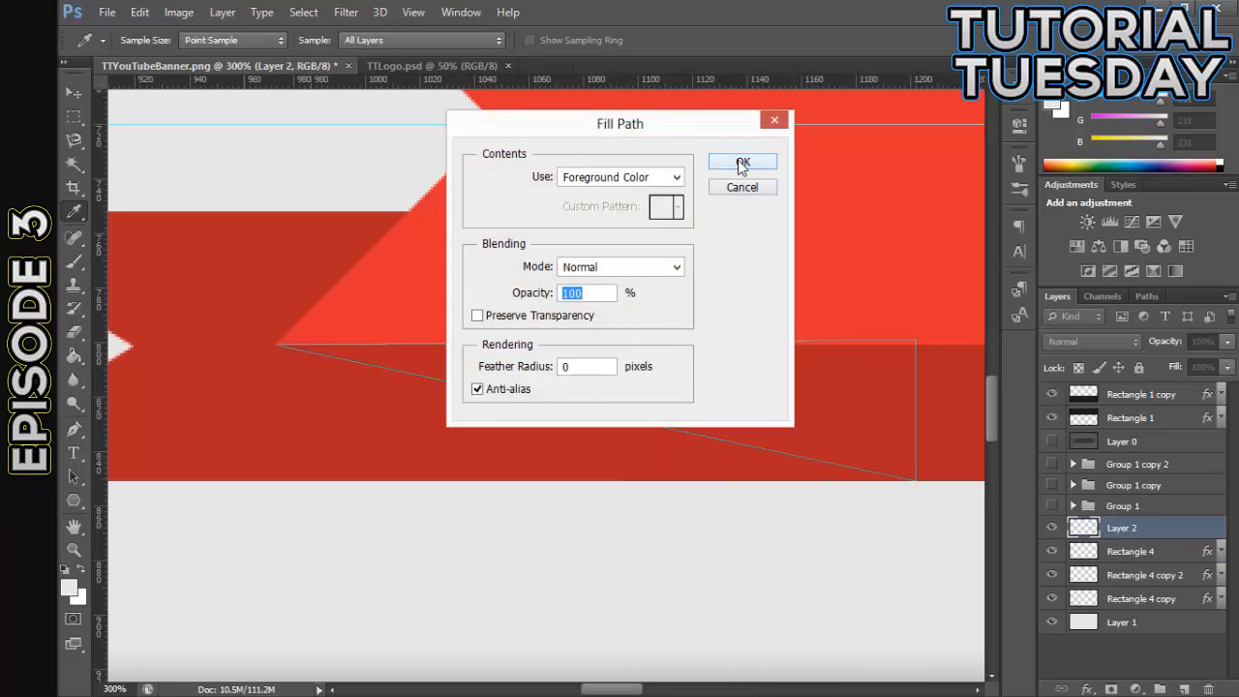
click(741, 163)
right_click(448, 246)
click(484, 279)
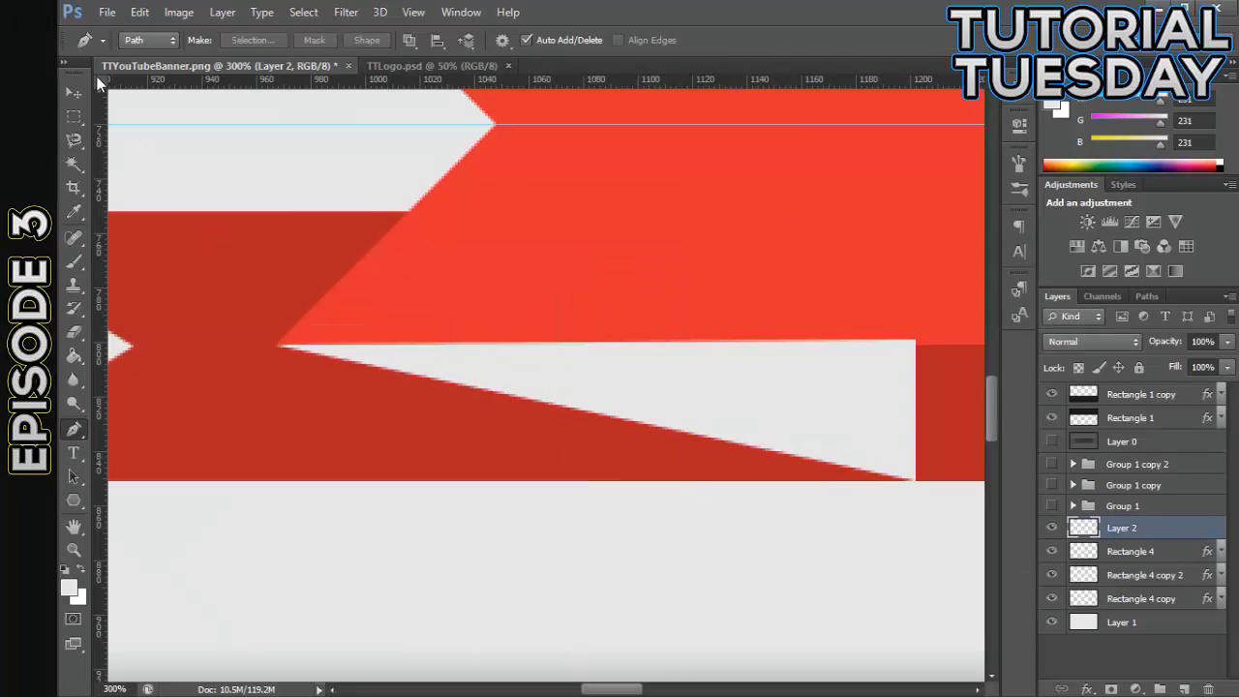
- Apply a Color Overlay of red #c61b19 to the triangle on Layer 2
click(75, 94)
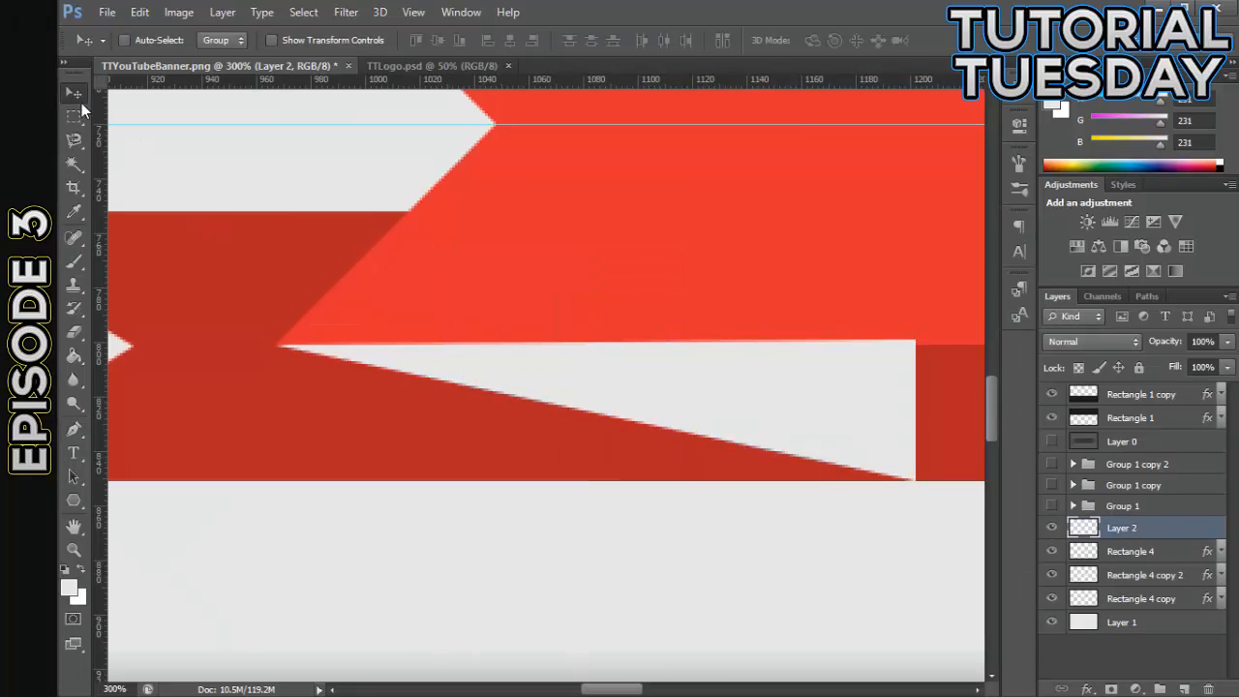
double_click(1154, 530)
click(667, 461)
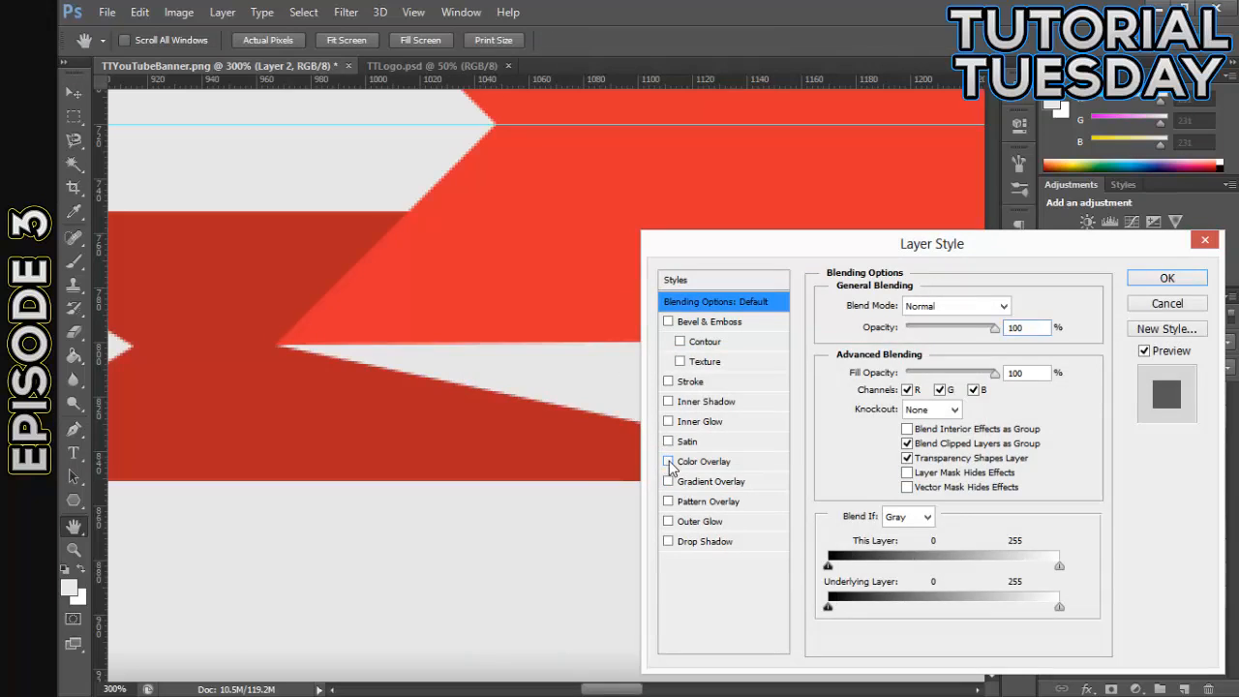
click(1020, 306)
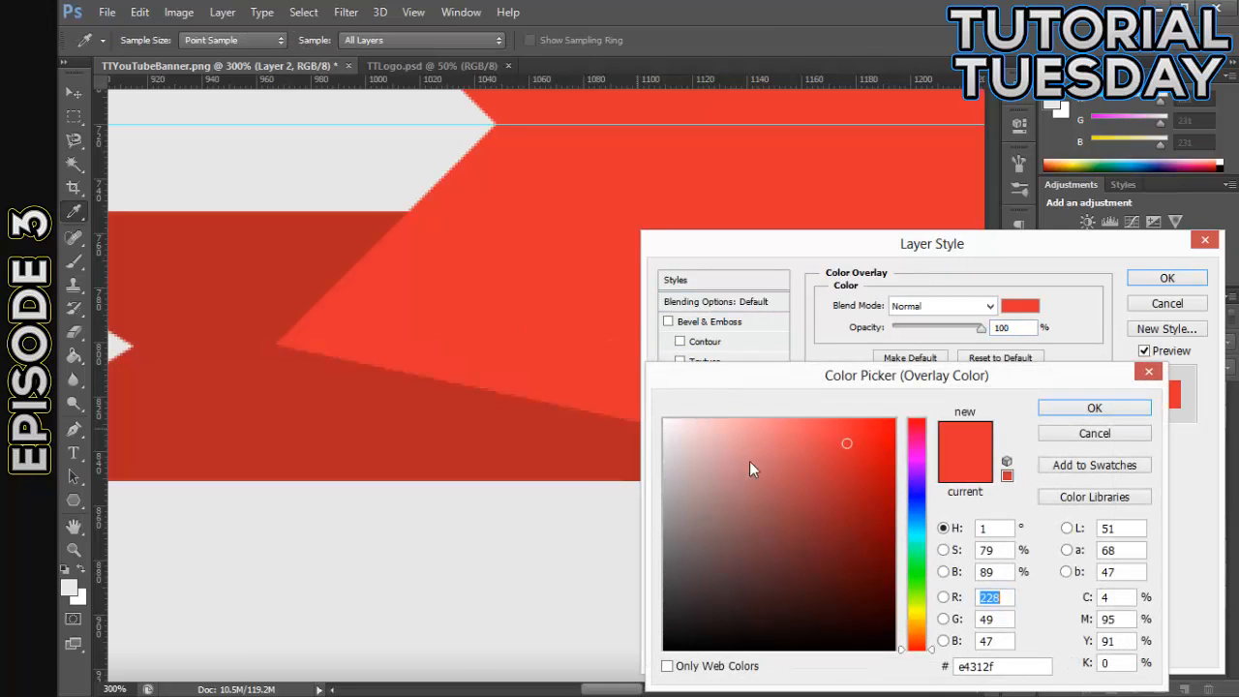
click(865, 470)
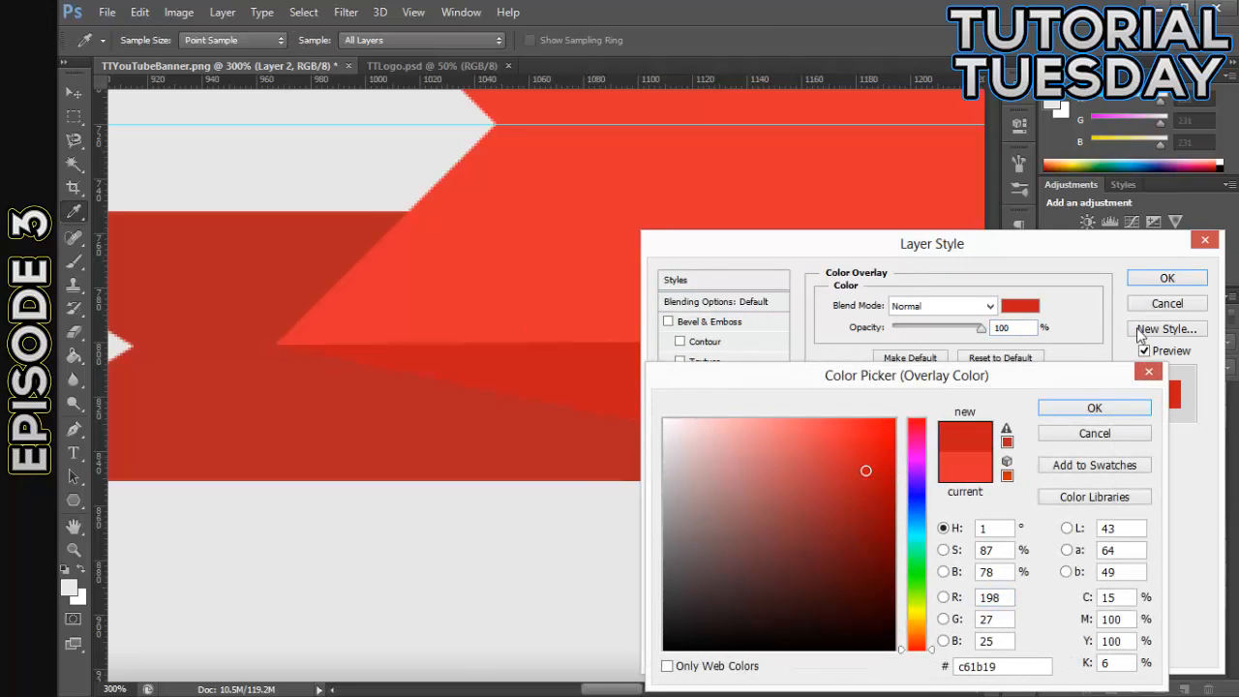
click(1093, 408)
click(1166, 278)
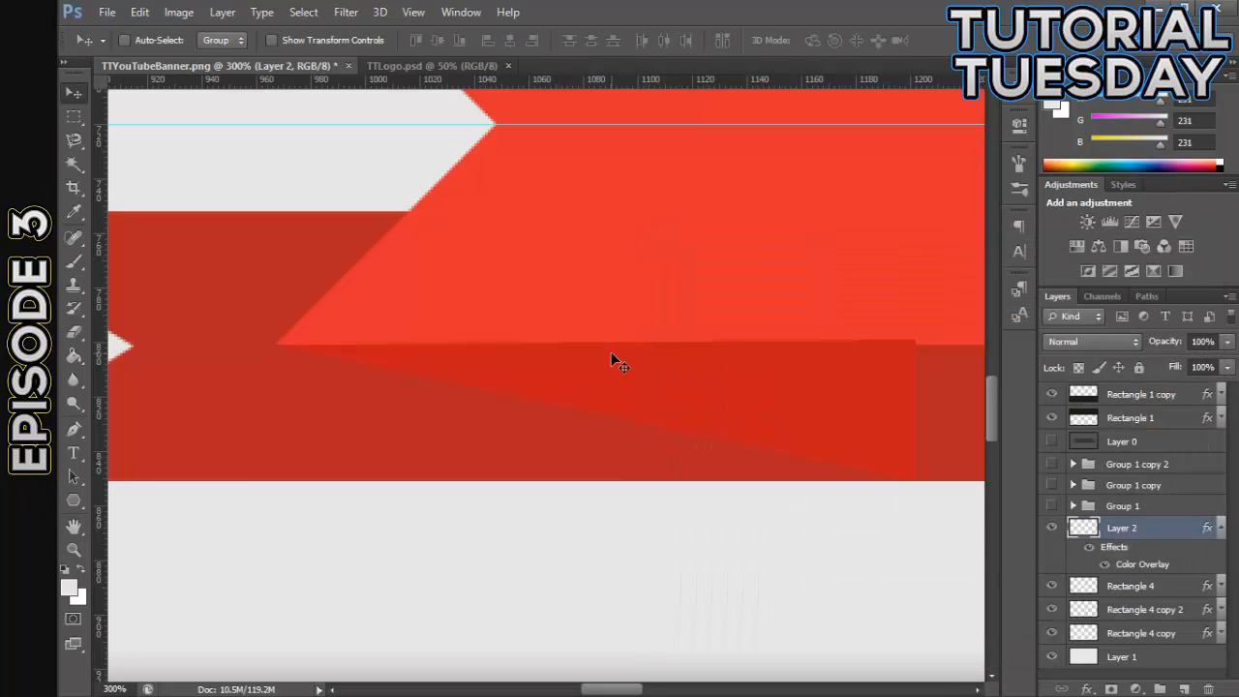
- Collapse Layer 2's effects and move the layer directly below Rectangle 4
key(ctrl+minus)
key(ctrl+minus)
key(ctrl+plus)
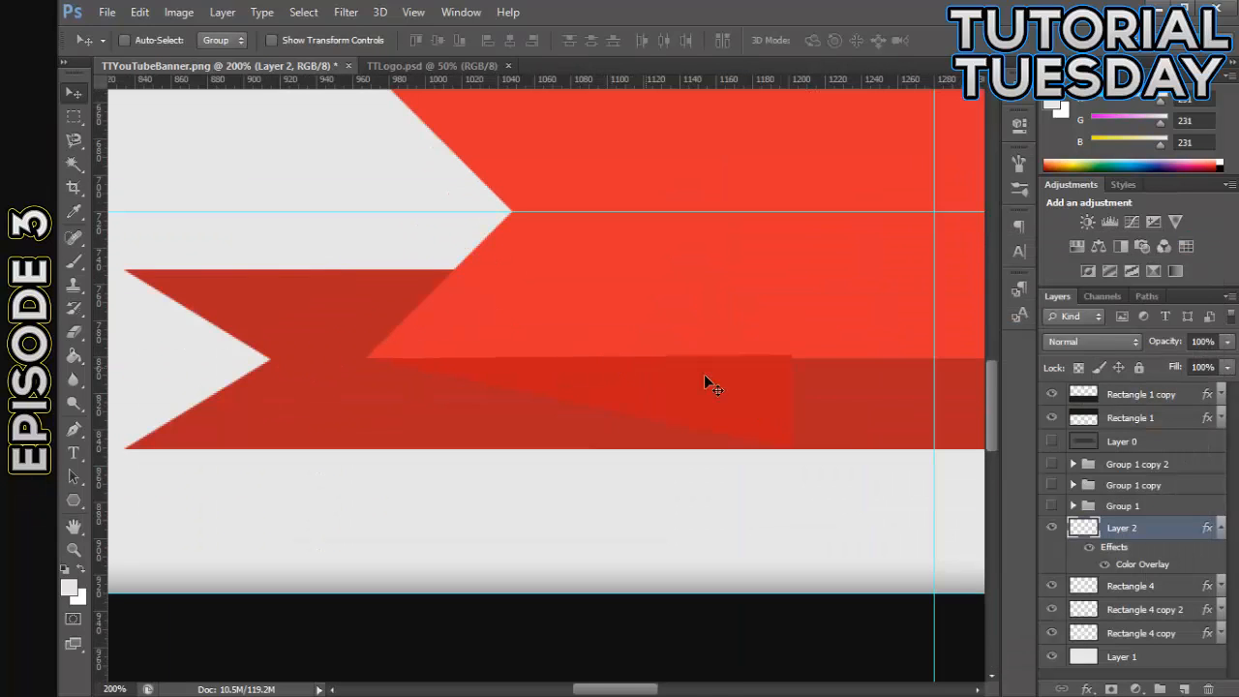
click(1220, 530)
drag(1172, 531, 1129, 561)
- Duplicate the triangle on Layer 2 and flip the copy horizontally
key(ctrl+minus)
key(ctrl+minus)
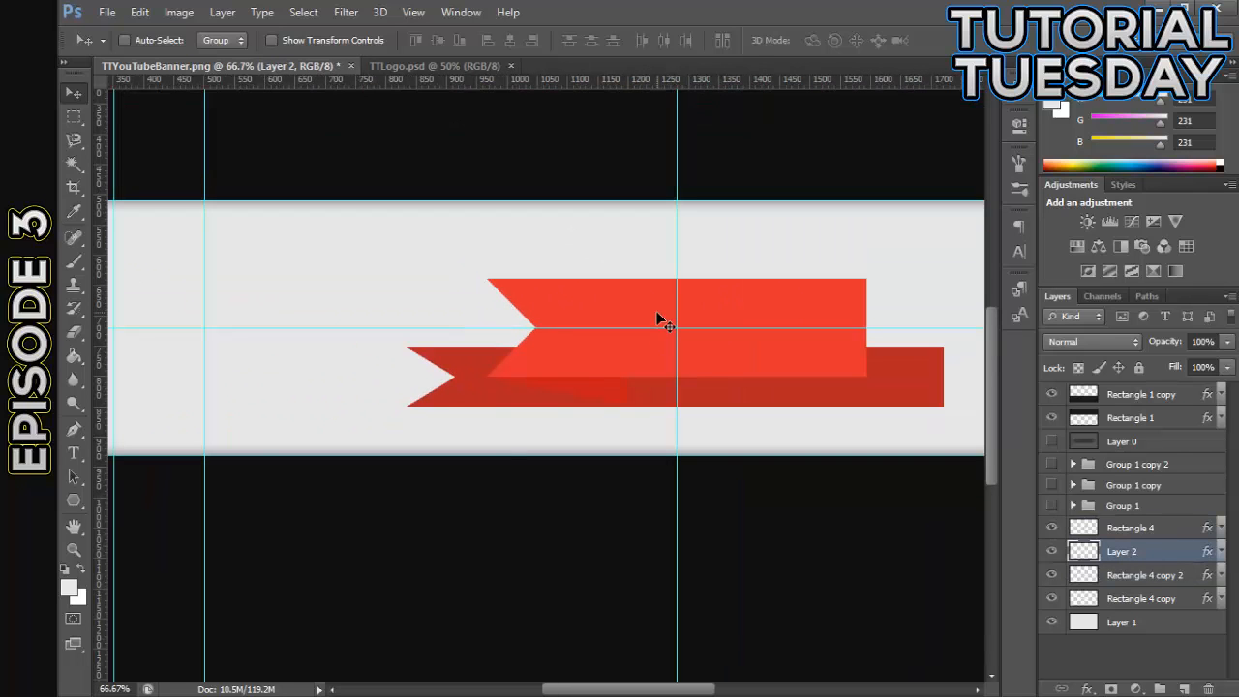
drag(644, 689, 675, 694)
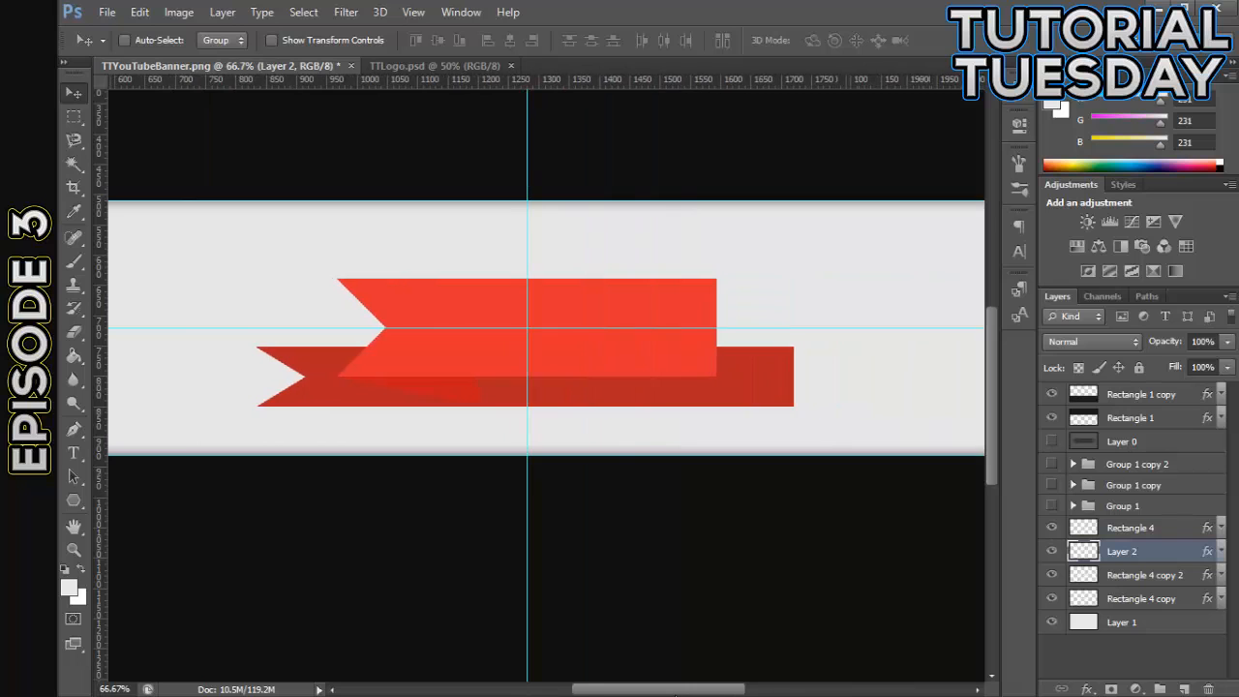
key(ctrl+plus)
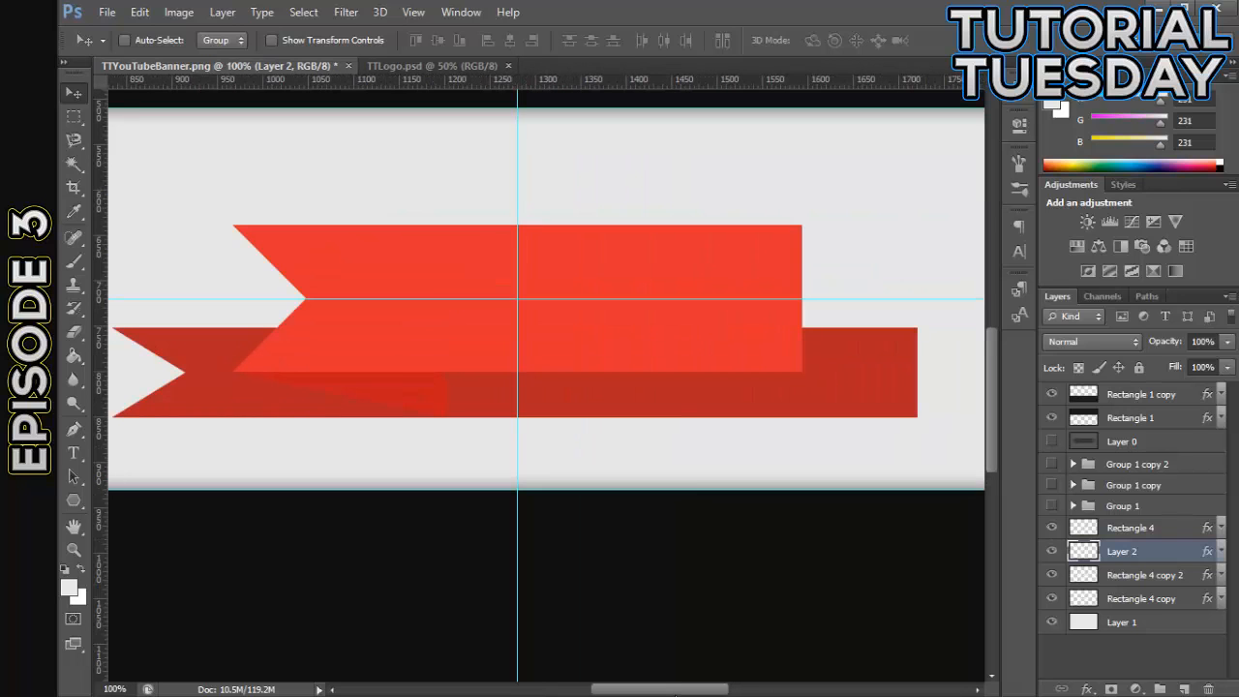
key(ctrl+j)
click(139, 12)
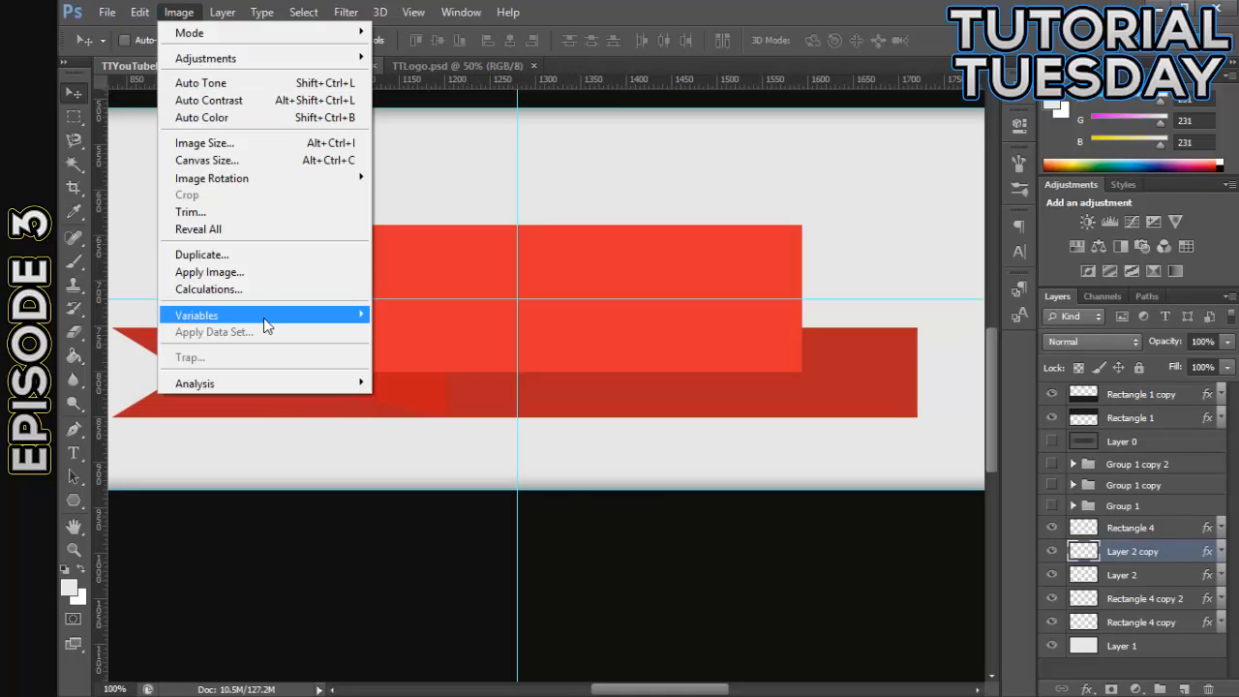
mouse_move(241, 367)
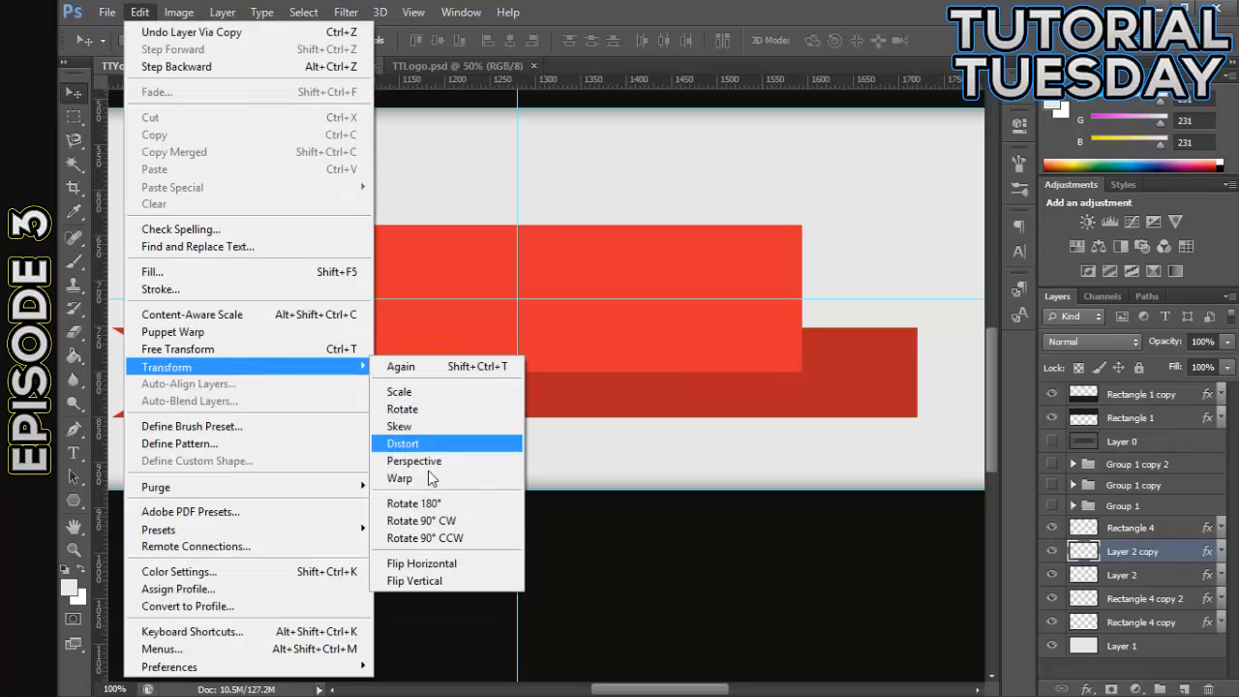
click(433, 557)
- Move the flipped triangle copy so its outer tip meets the bright ribbon's lower-right corner
drag(366, 414, 740, 412)
key(ctrl+plus)
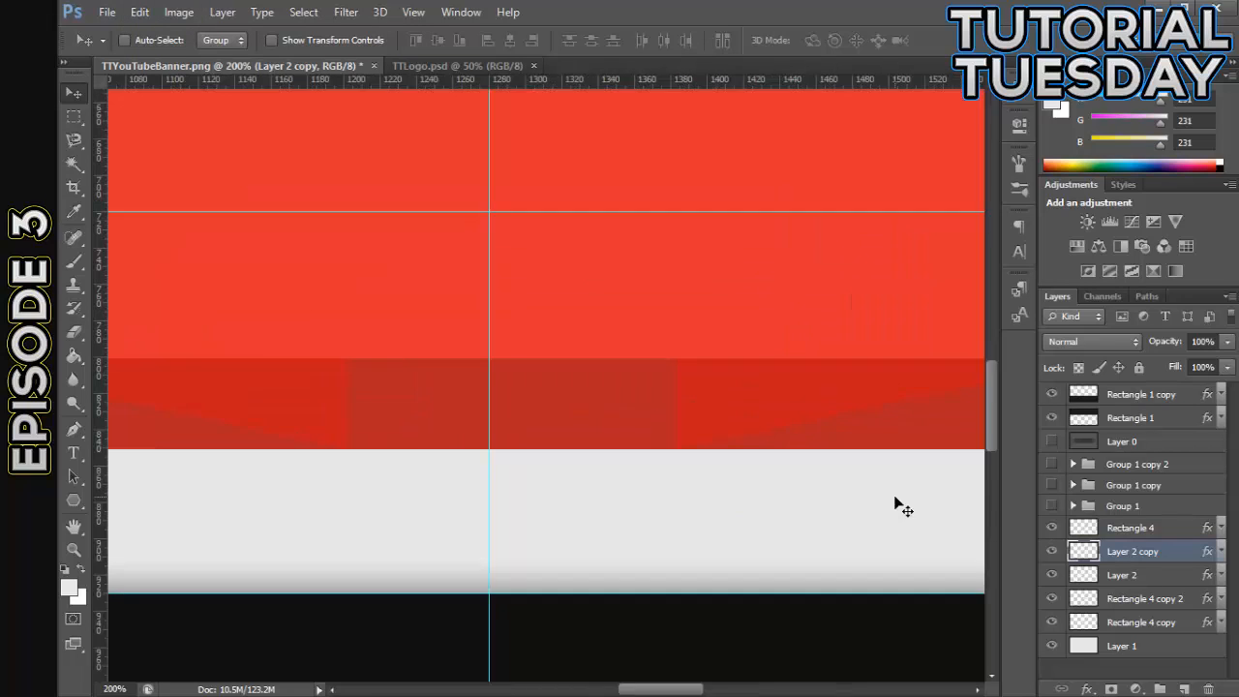
key(ctrl+plus)
drag(706, 693, 755, 693)
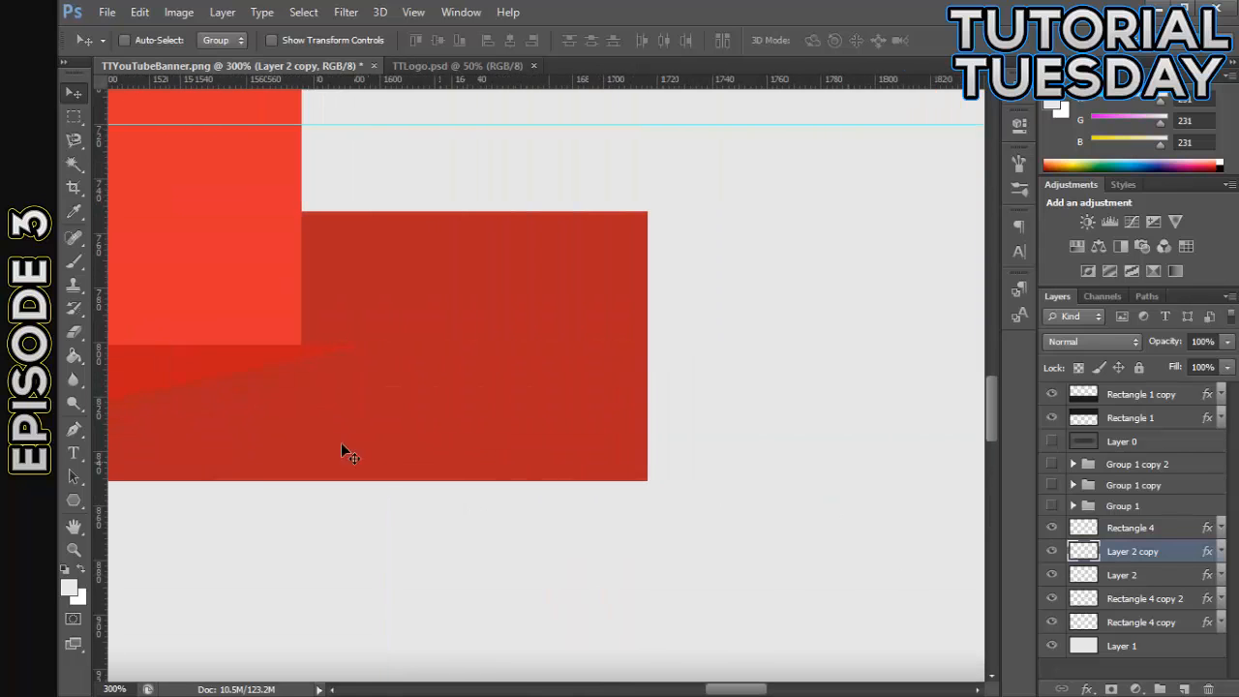
drag(278, 387, 209, 379)
drag(746, 689, 664, 686)
key(ctrl+minus)
key(ctrl+minus)
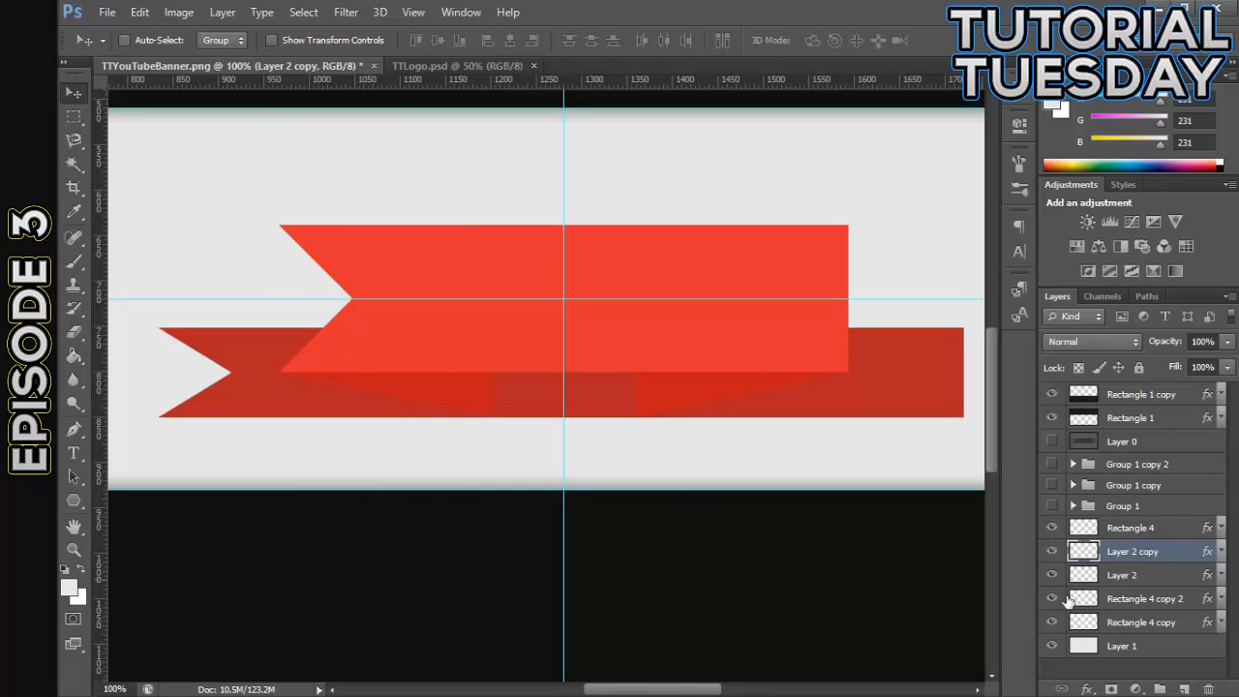
- Hide Rectangle 4 copy 2, delete the part of Rectangle 4 copy right of the left triangle's vertical edge, and deselect
click(1113, 599)
click(1052, 598)
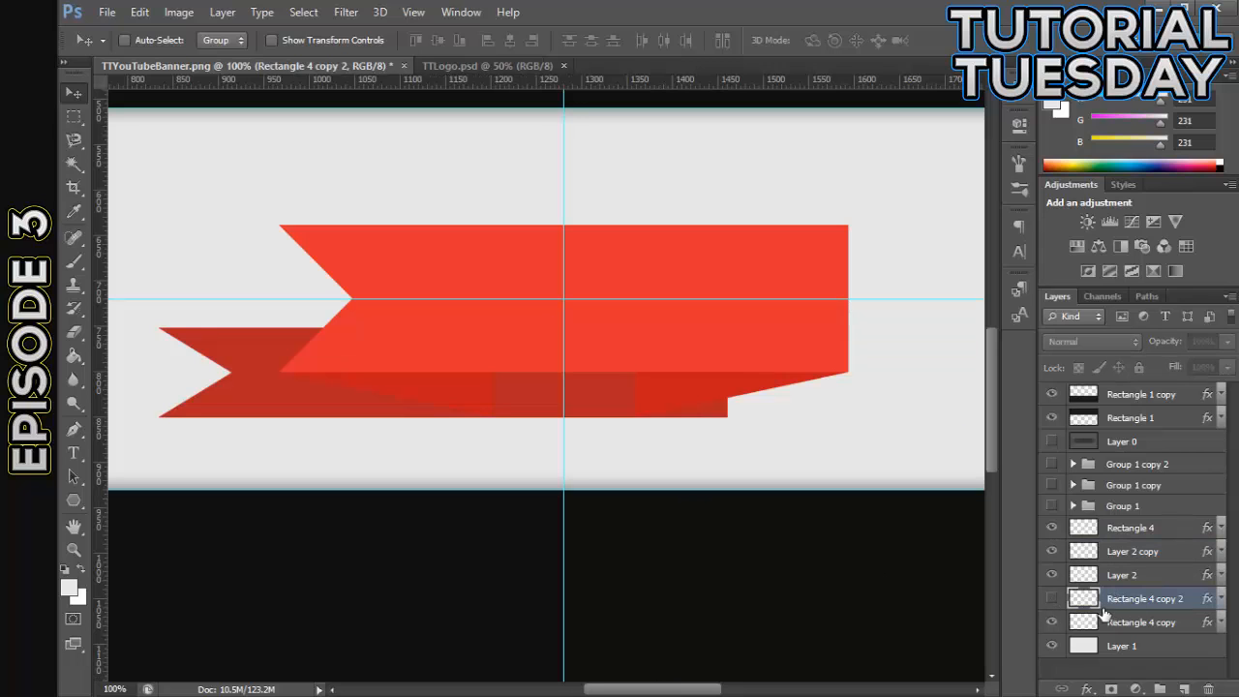
click(1097, 623)
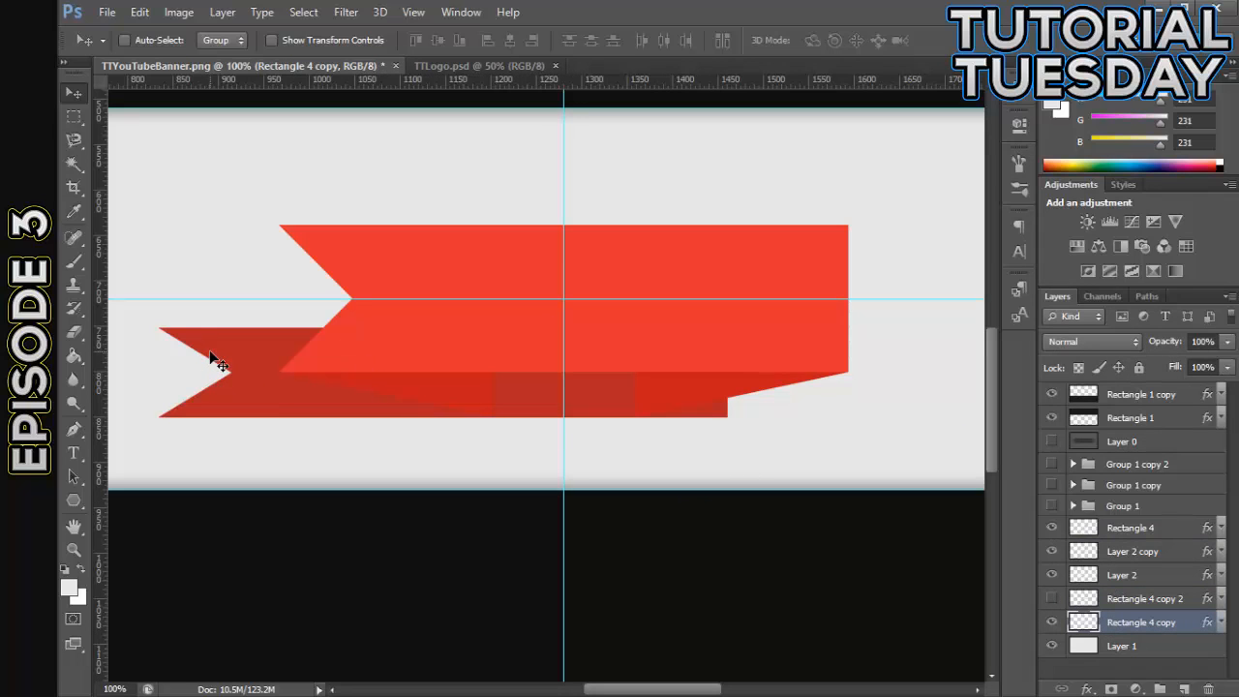
click(78, 120)
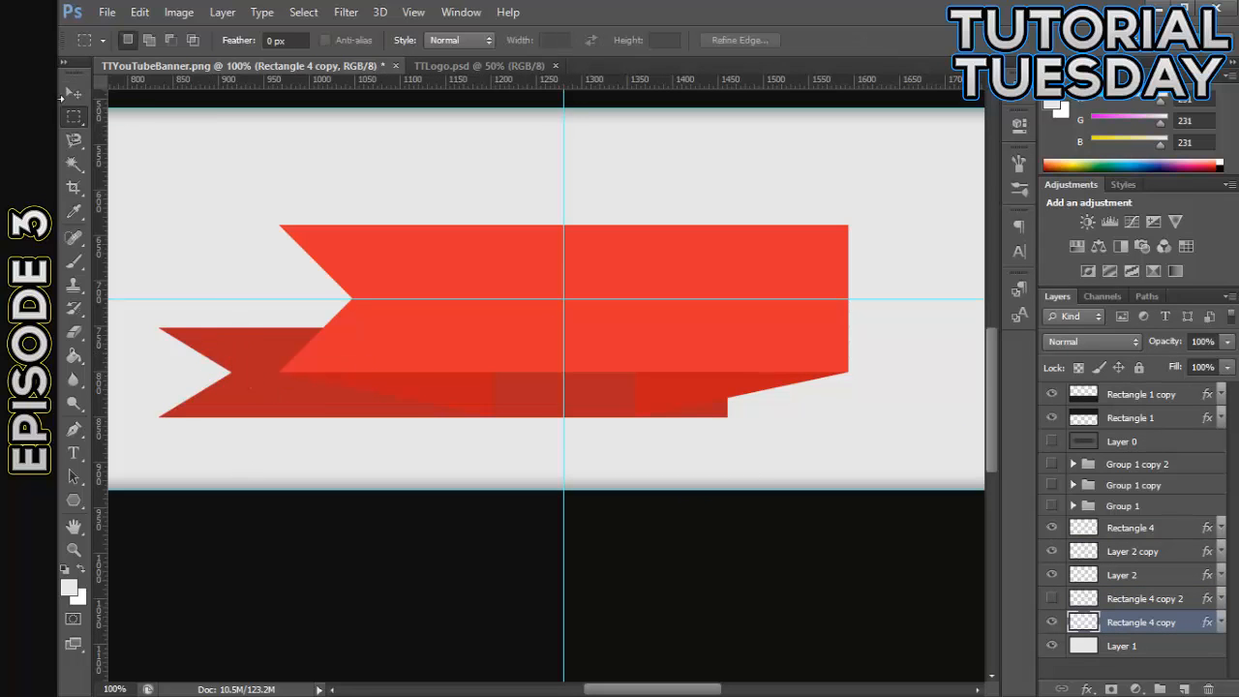
drag(890, 142, 492, 568)
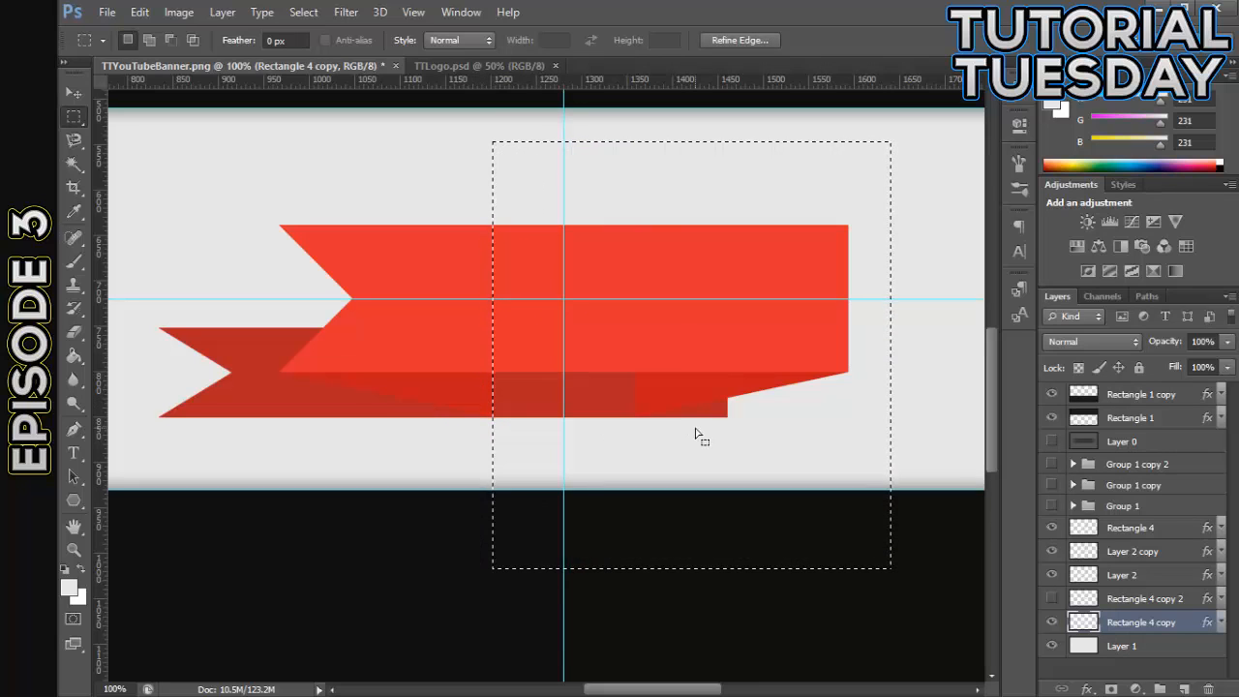
key(Delete)
right_click(370, 147)
click(405, 168)
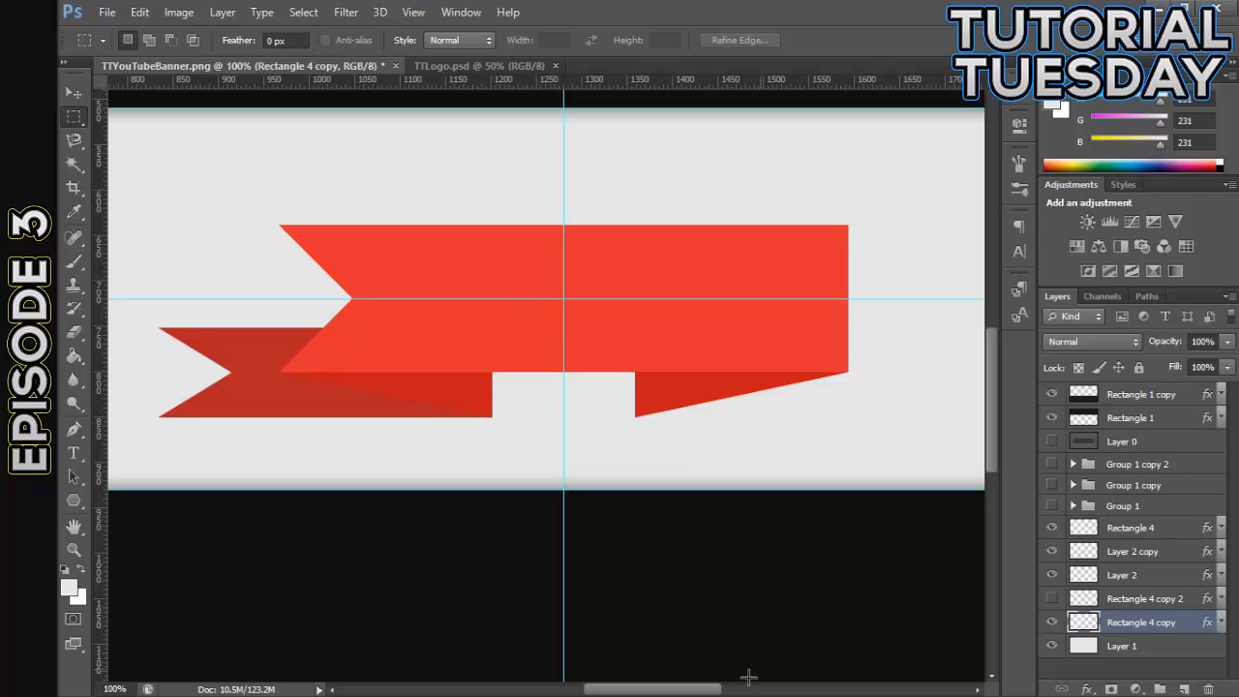
- Show Rectangle 4 copy 2 and hide Rectangle 4 copy
scroll(750, 674, right, 4)
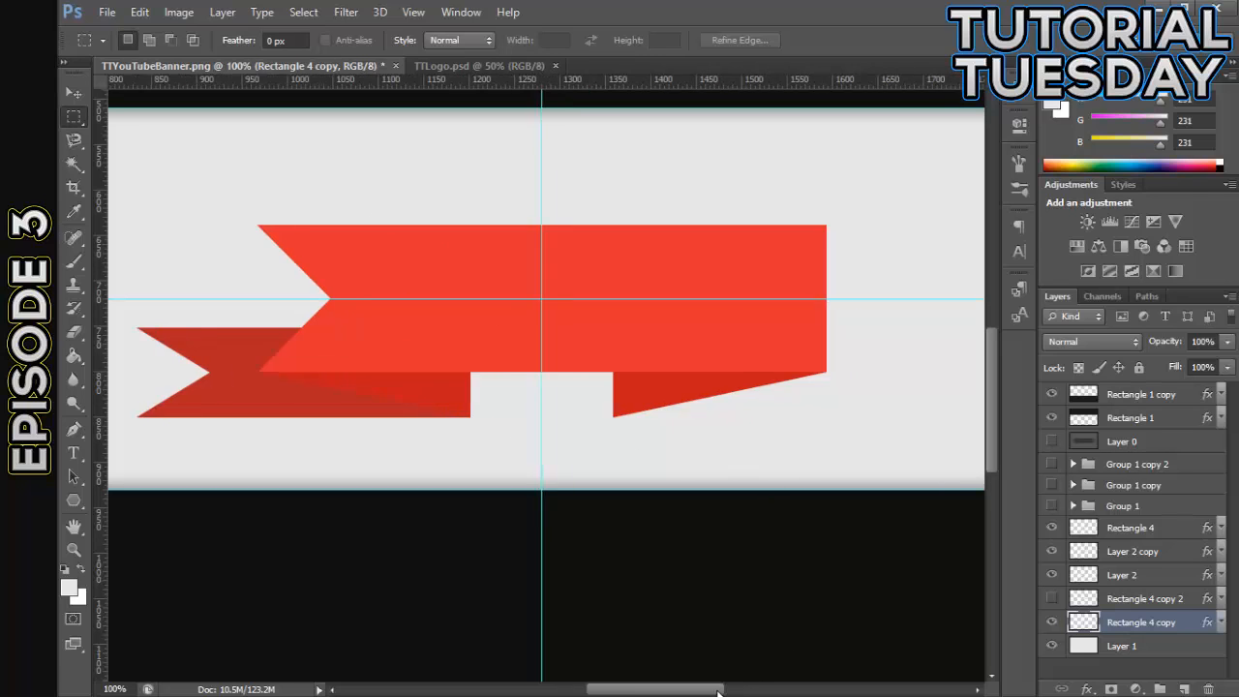
click(1051, 599)
click(1052, 622)
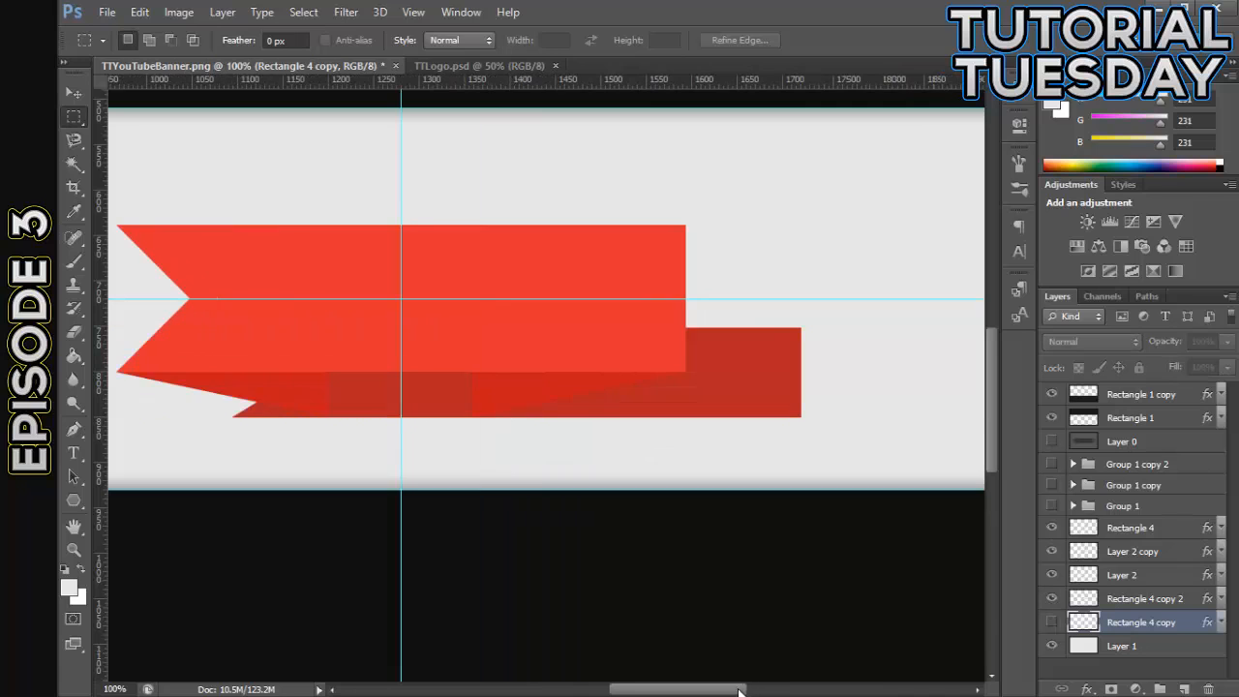
drag(739, 691, 710, 691)
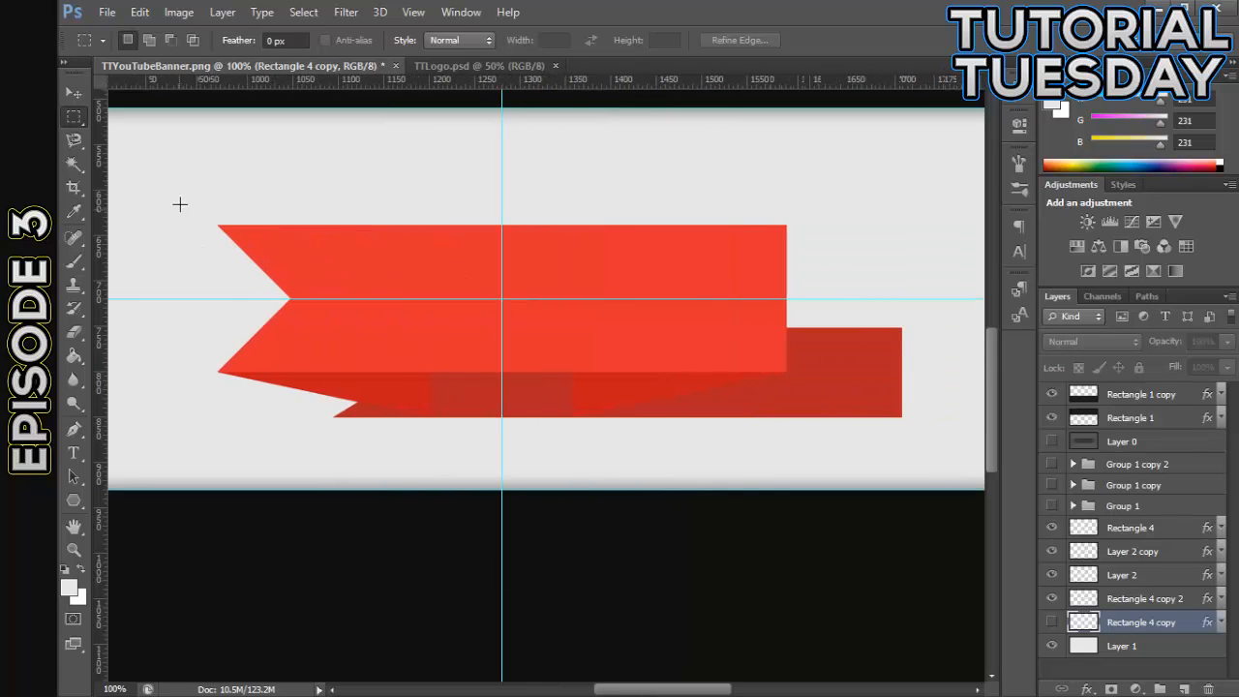
drag(163, 160, 574, 506)
right_click(672, 135)
click(701, 152)
click(78, 95)
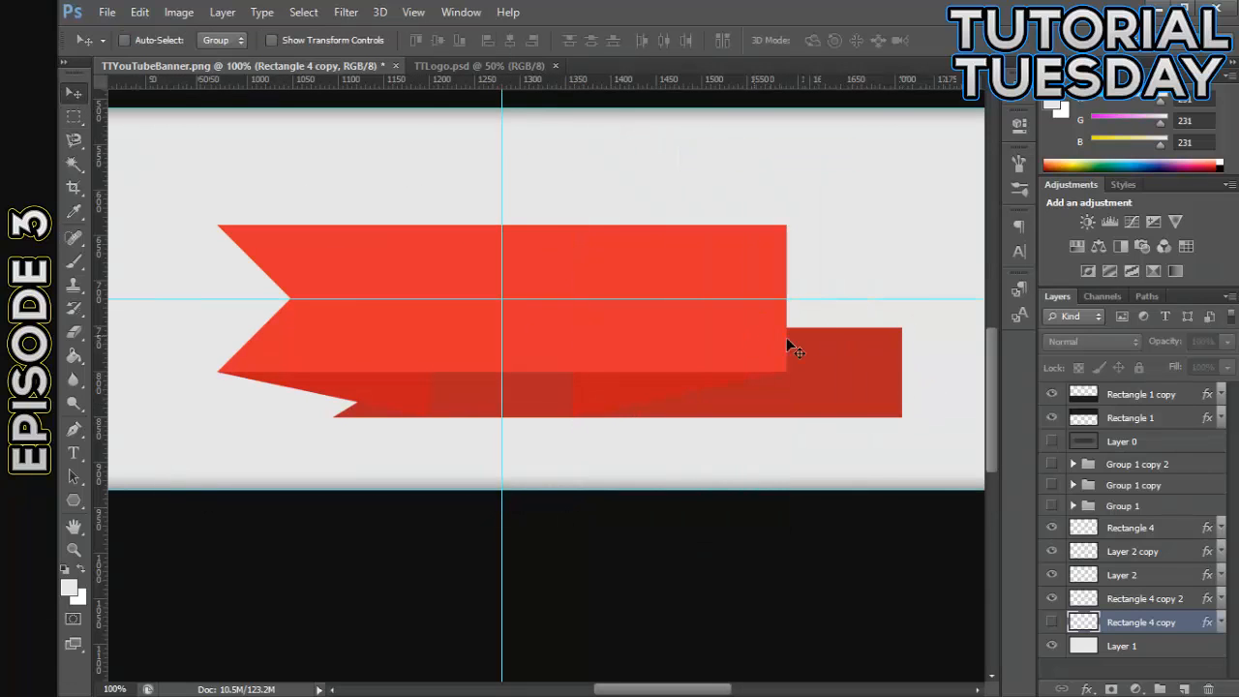
- Free-transform Rectangle 4 copy 2 to -100% width and -100% height in place, turning its notched end to the right, and apply it
drag(693, 691, 718, 690)
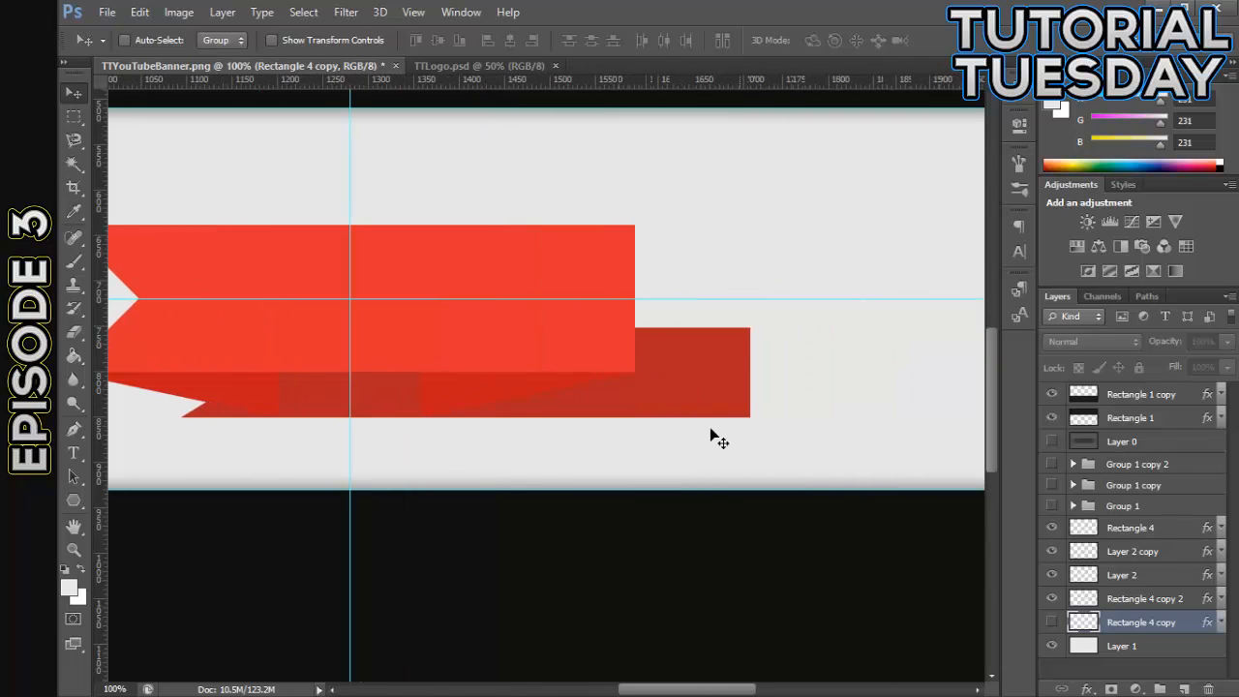
click(1110, 602)
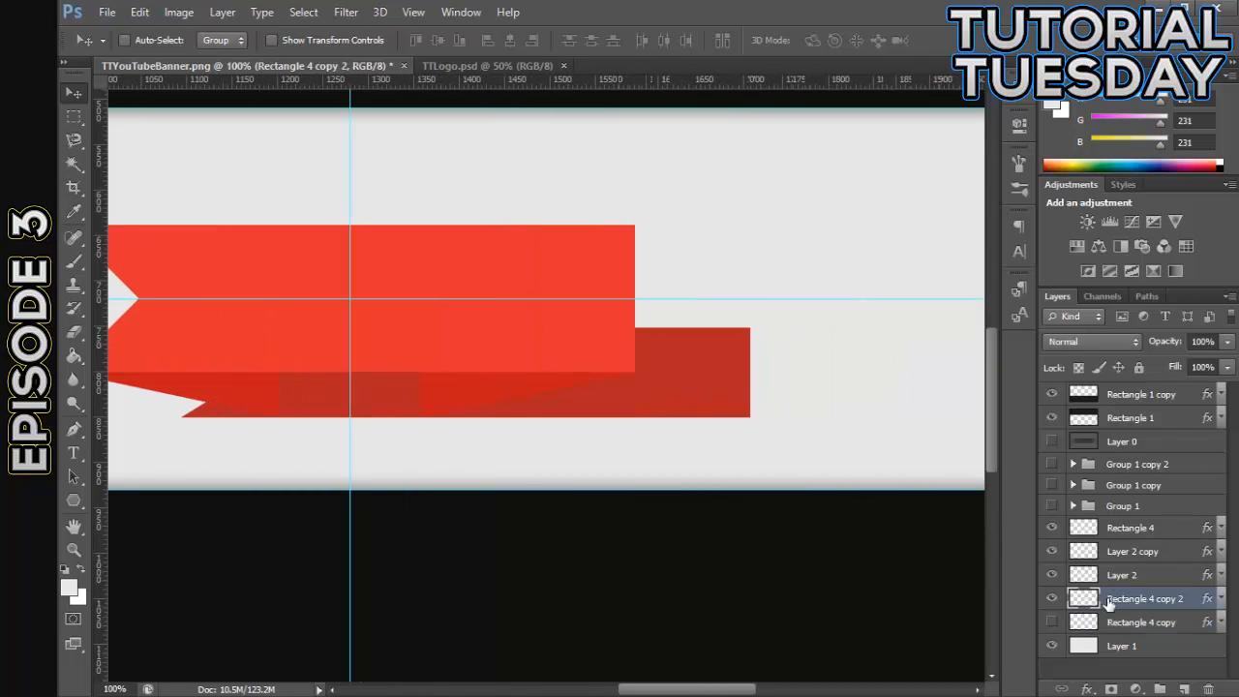
click(1051, 599)
right_click(1045, 600)
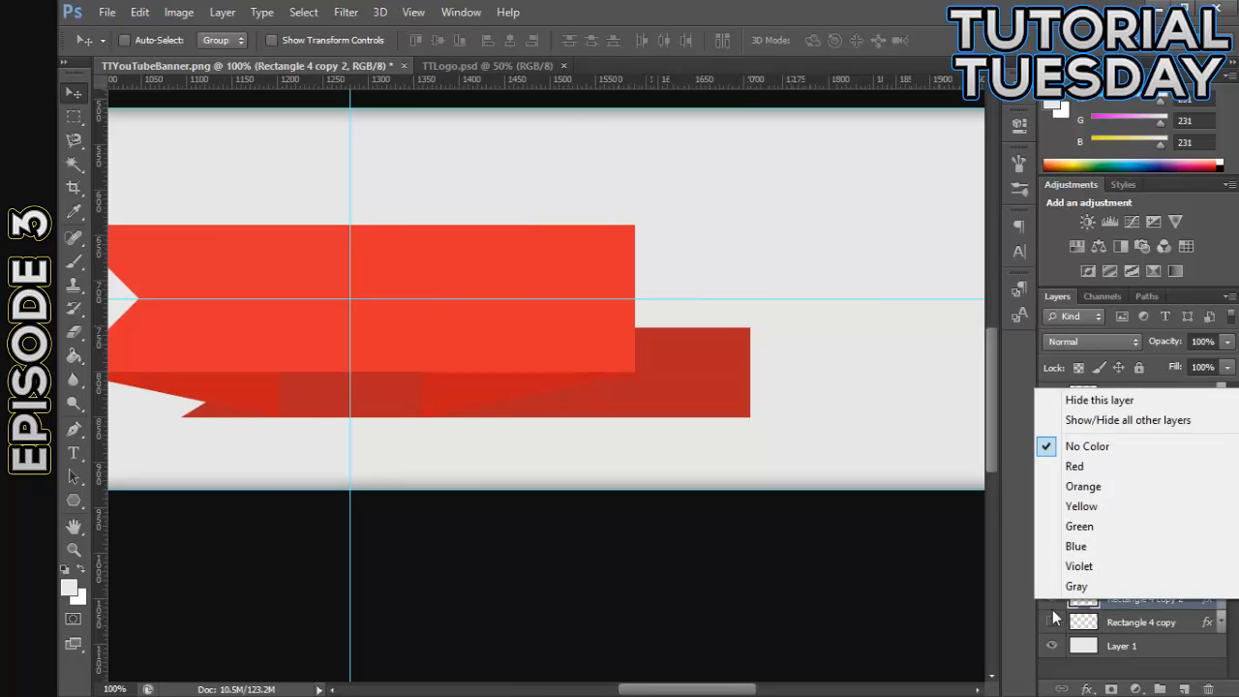
click(1132, 606)
key(ctrl+t)
drag(855, 473, 266, 322)
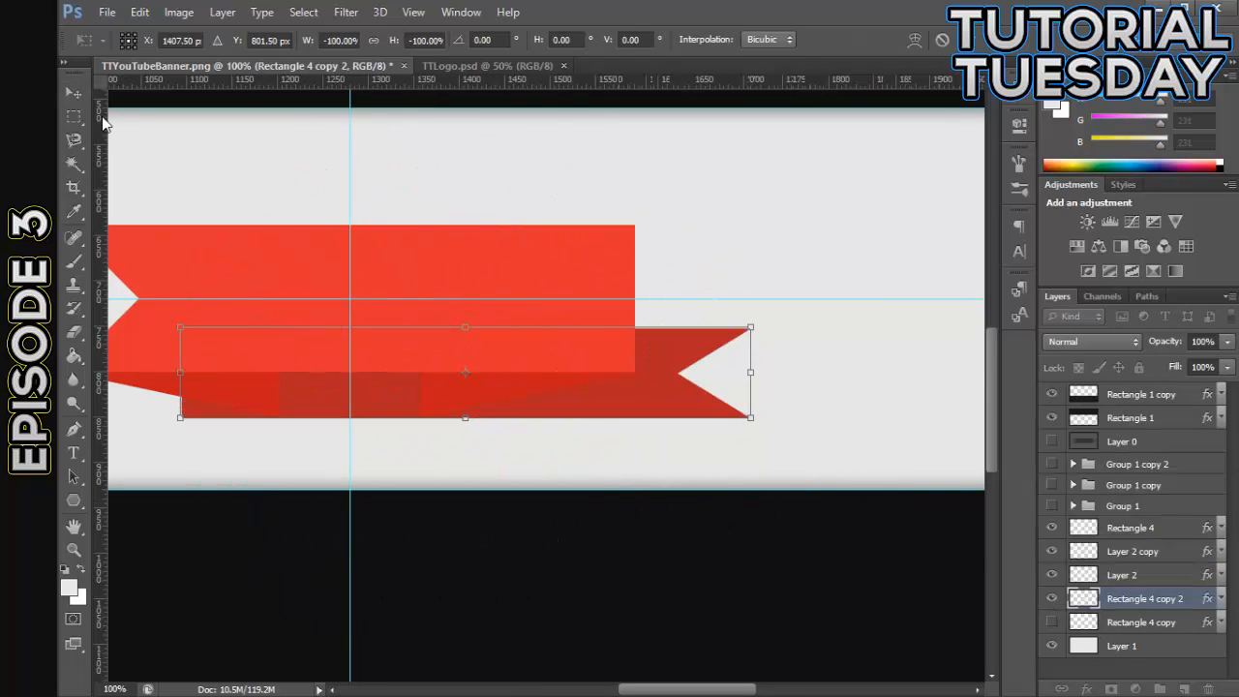
click(74, 92)
click(549, 282)
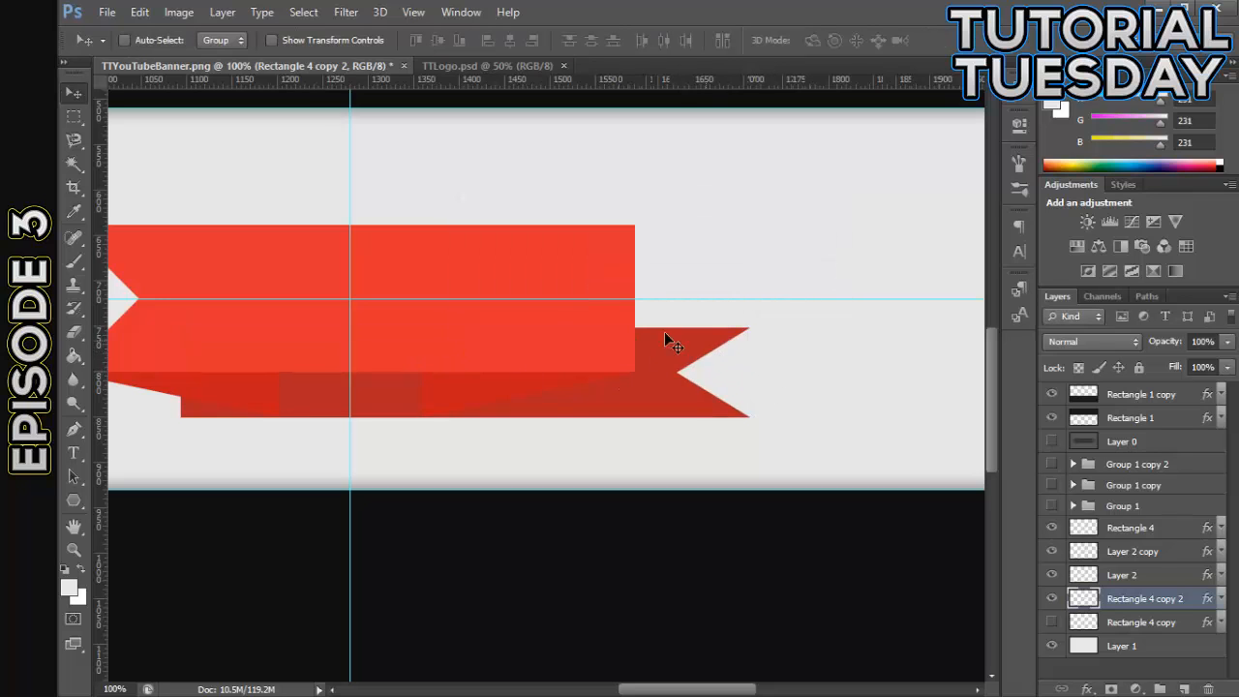
- Delete the part of Rectangle 4 copy 2 left of the right triangle's vertical edge and deselect
drag(668, 689, 639, 689)
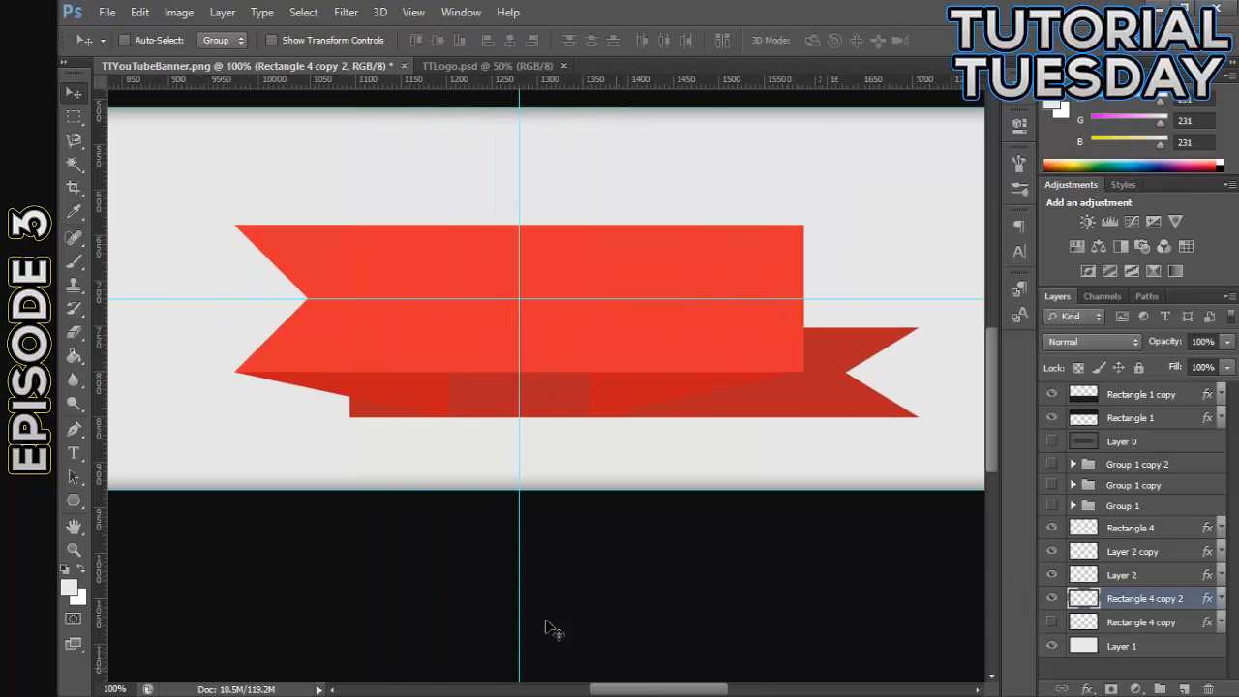
click(74, 116)
drag(216, 160, 587, 525)
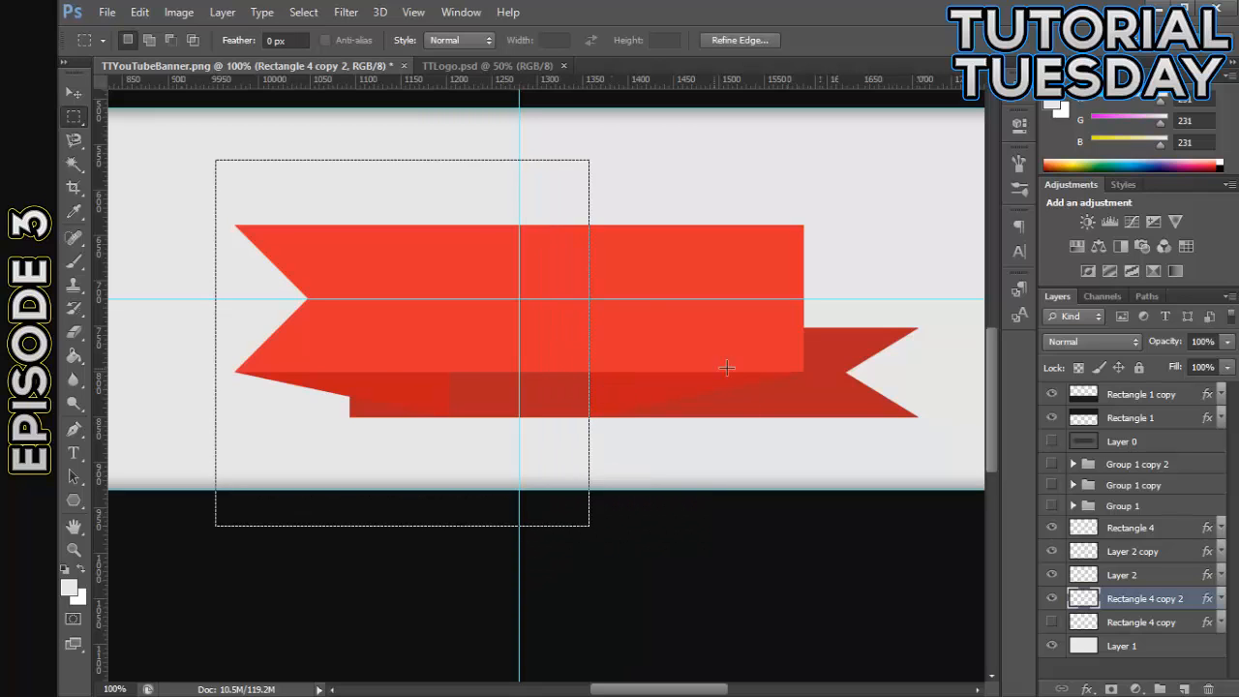
key(Delete)
right_click(684, 259)
click(735, 277)
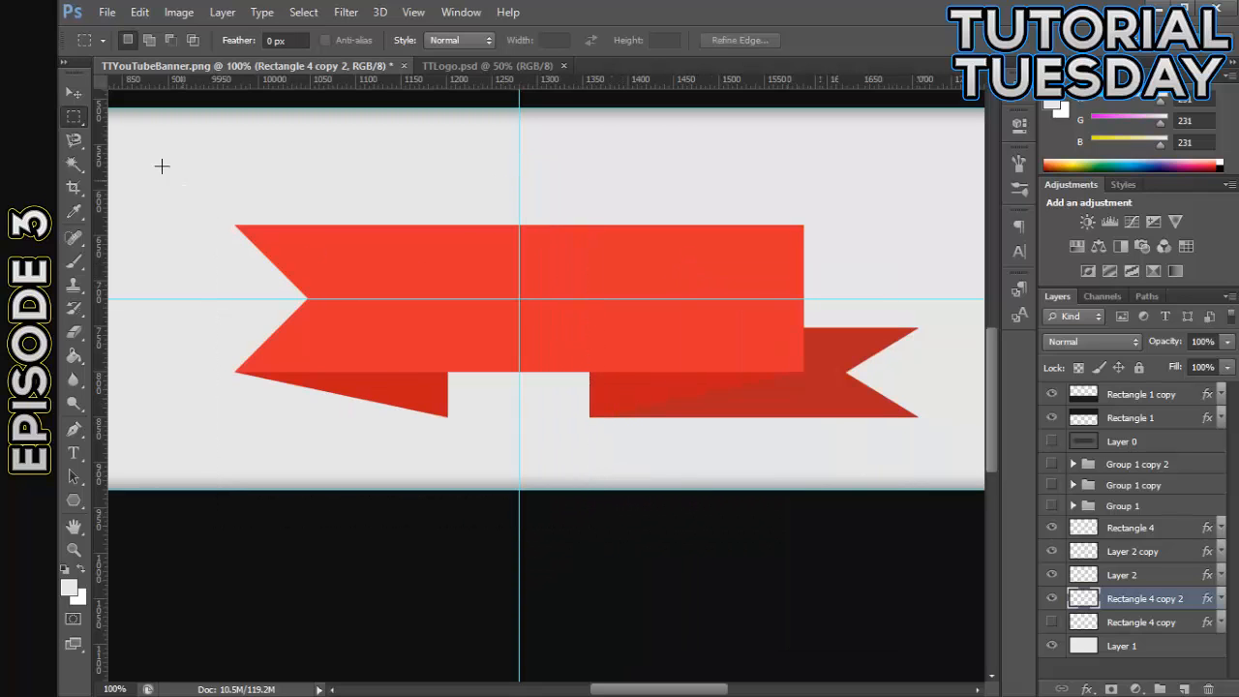
- Show Rectangle 4 copy again to display both dark ribbon tails
click(81, 95)
click(1051, 623)
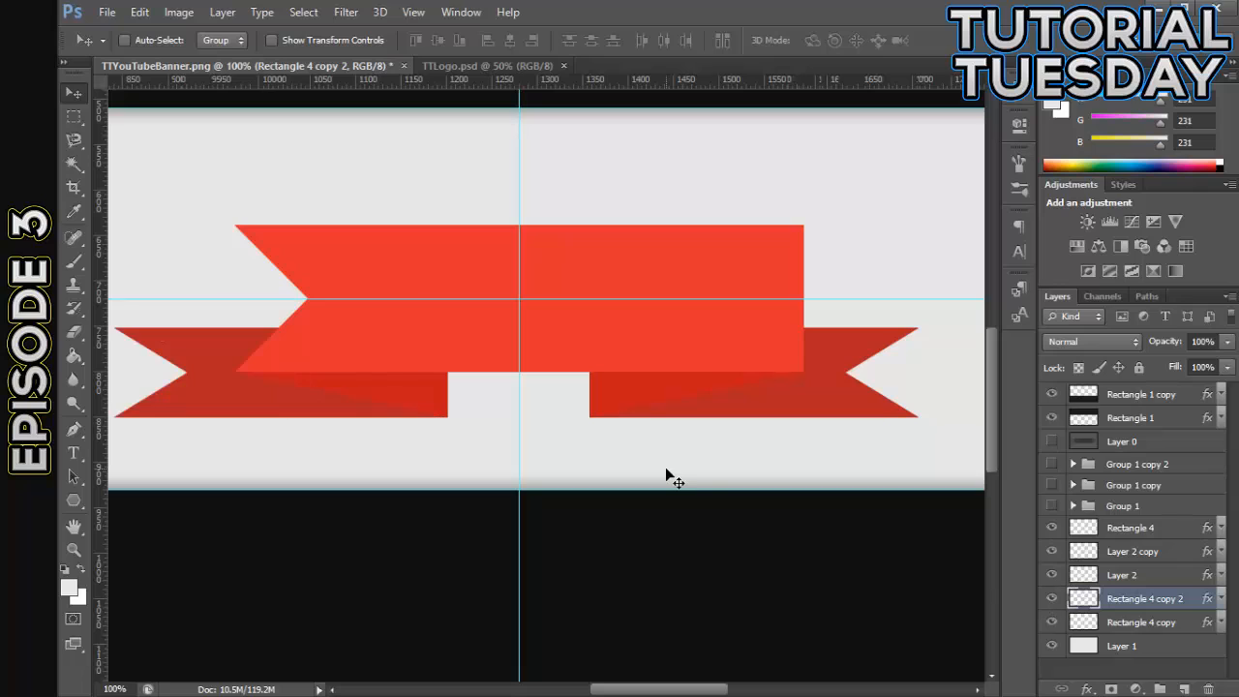
key(ctrl+minus)
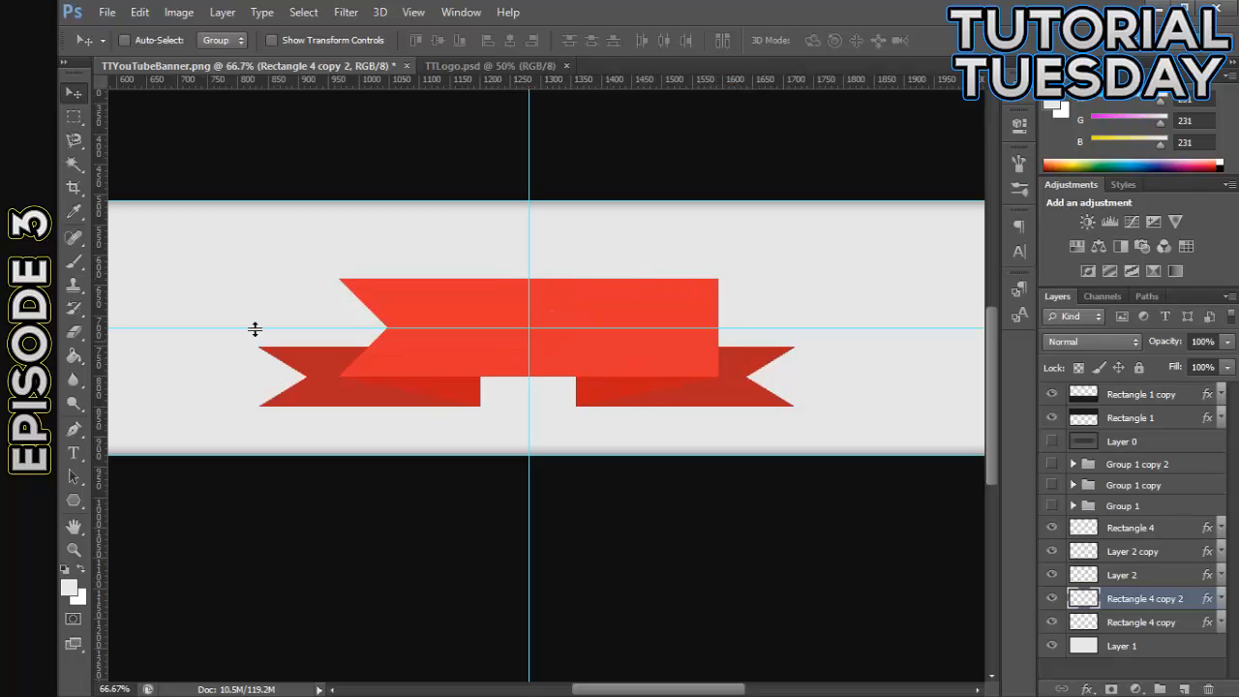
- Delete the left dark ribbon tail on Rectangle 4 copy and the left fold triangle on Layer 2
click(1052, 624)
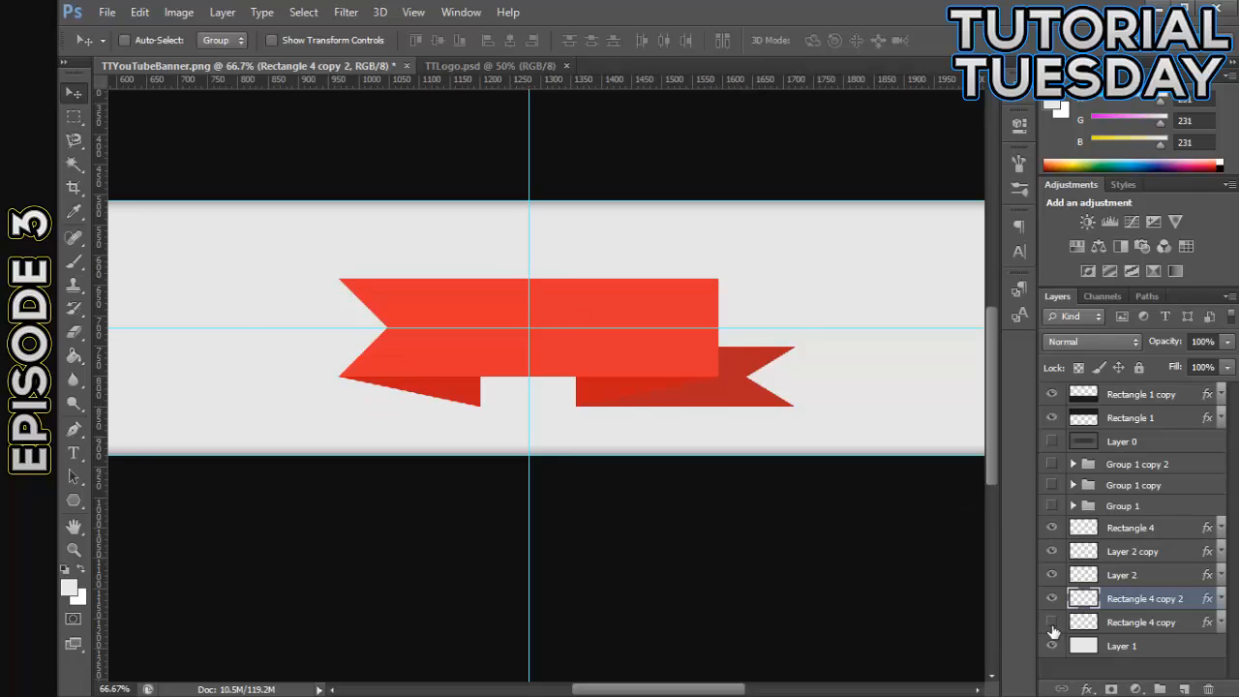
click(1079, 625)
key(Delete)
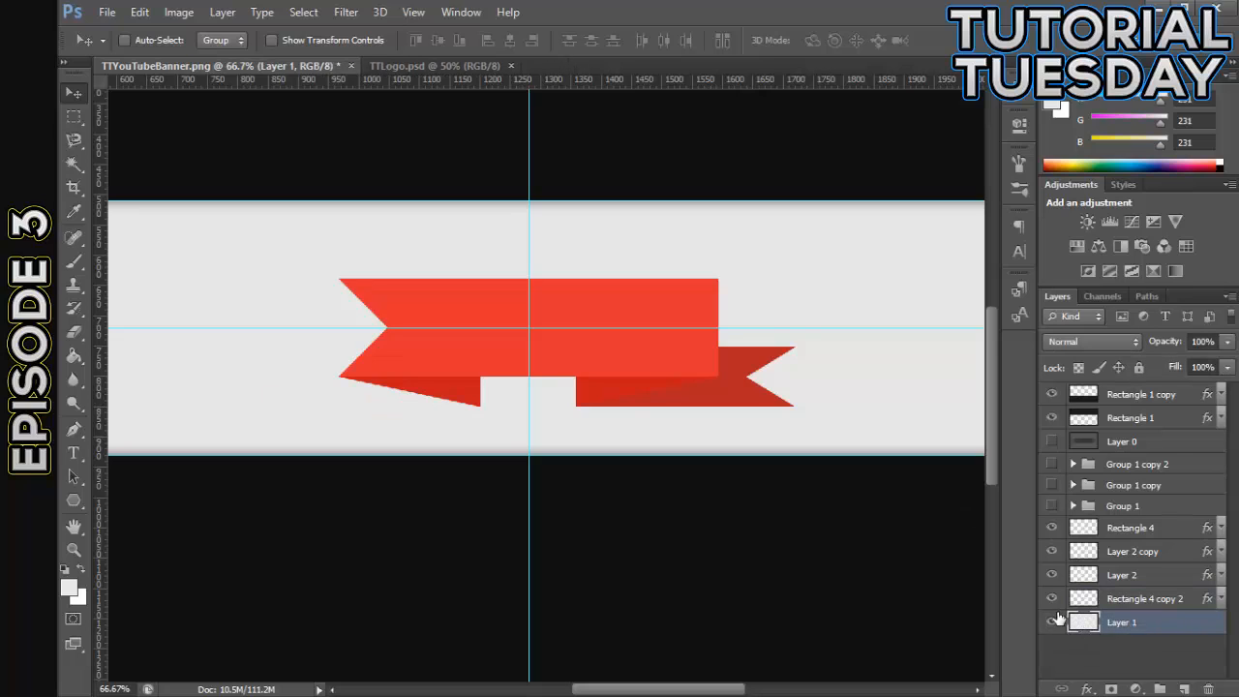
click(1052, 598)
click(1052, 598)
click(1052, 575)
click(1052, 575)
click(1076, 574)
key(Delete)
- Delete the part of Rectangle 4 left of the vertical center guide and deselect
click(1118, 532)
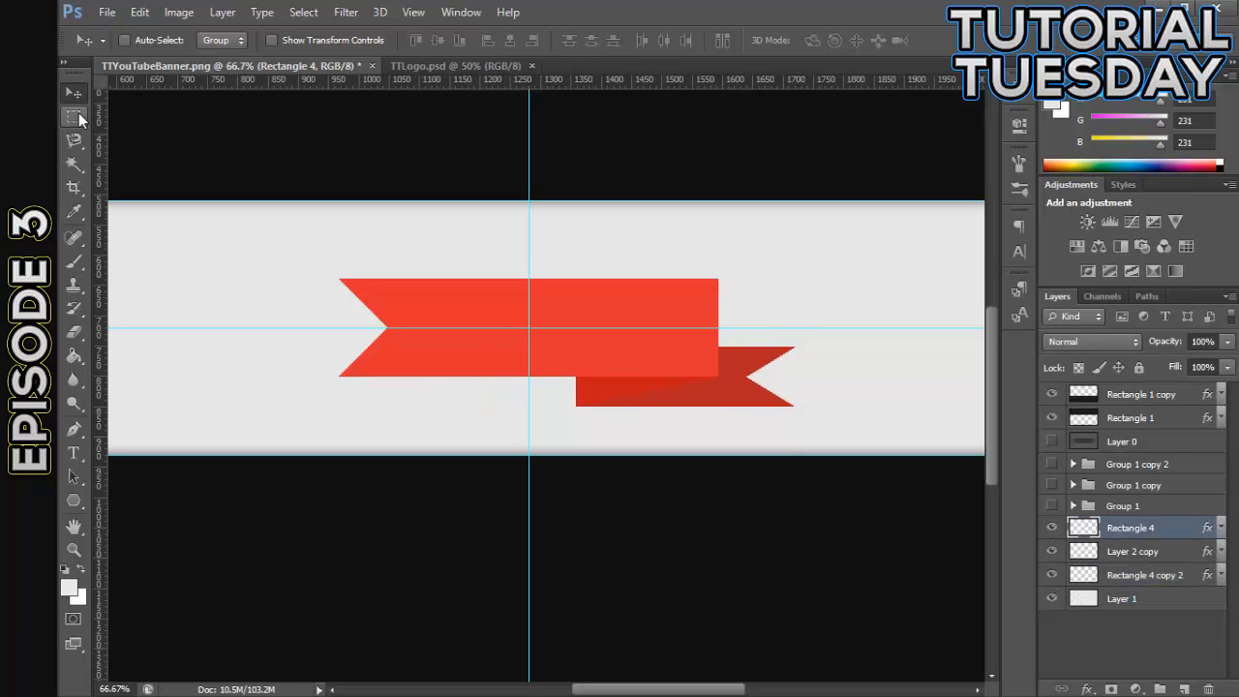
click(73, 116)
drag(227, 203, 529, 567)
key(Delete)
right_click(767, 250)
click(808, 261)
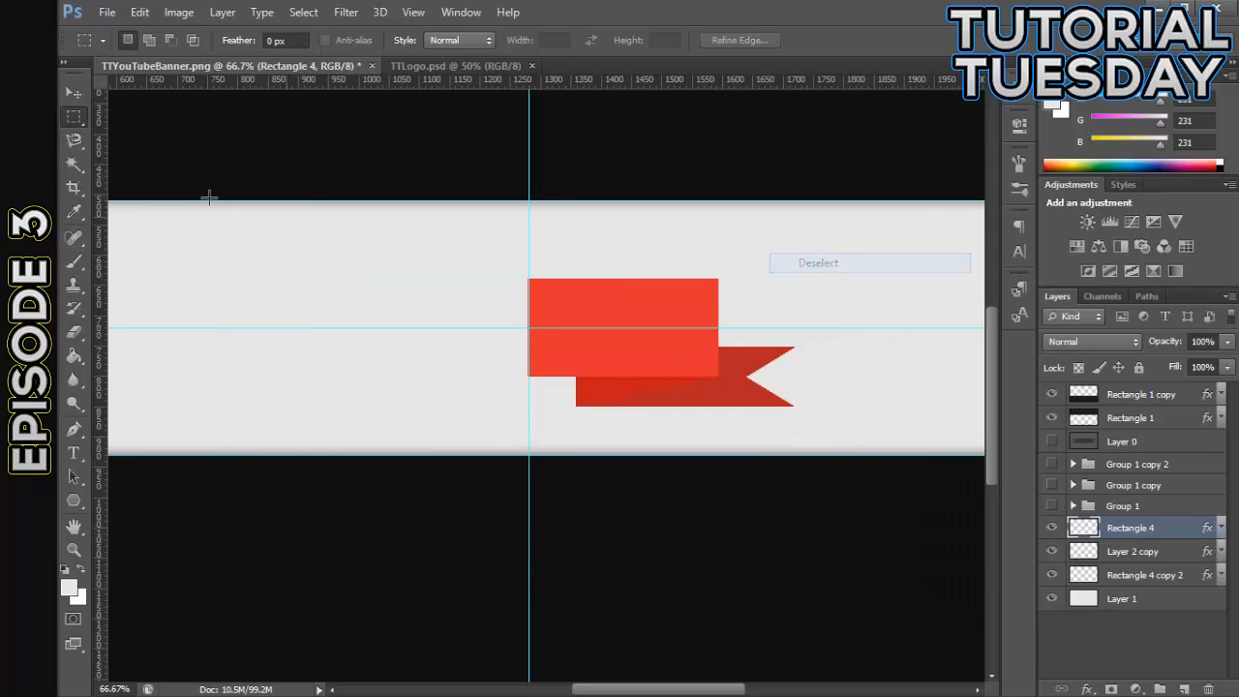
- Free-transform Rectangle 4 to 72.84% height by lowering its top edge while keeping its bottom edge in place, and apply it
click(73, 92)
drag(639, 689, 689, 689)
key(ctrl+plus)
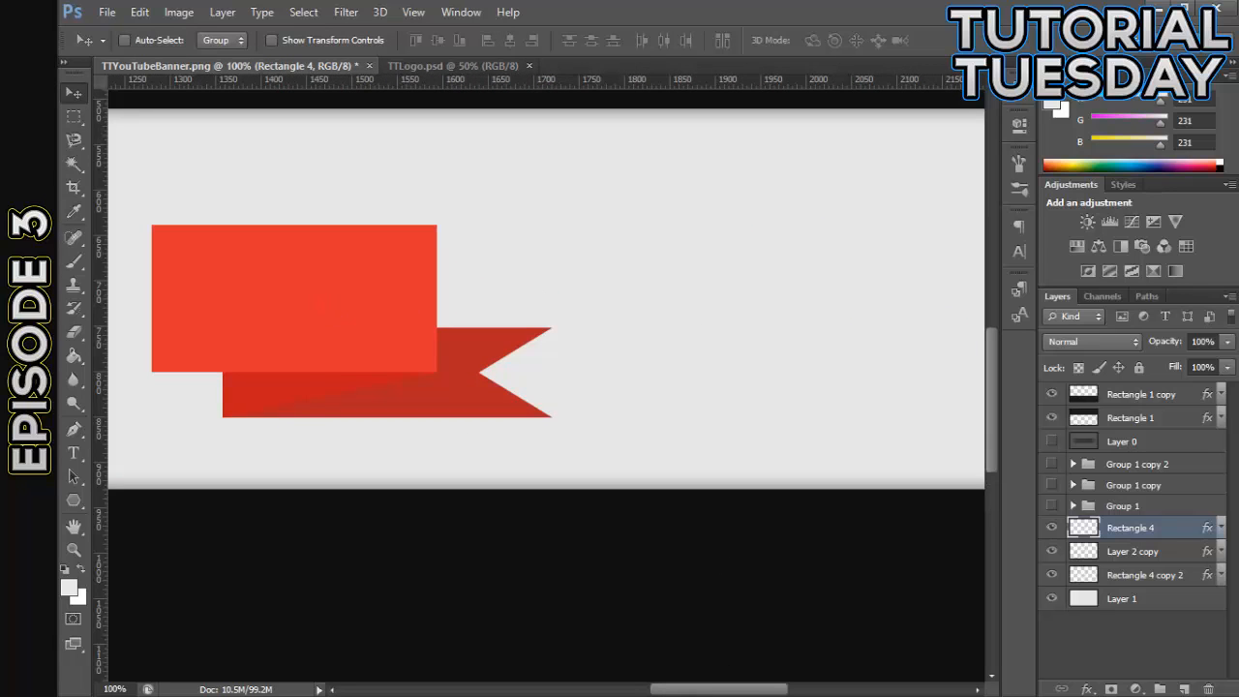
drag(747, 689, 732, 688)
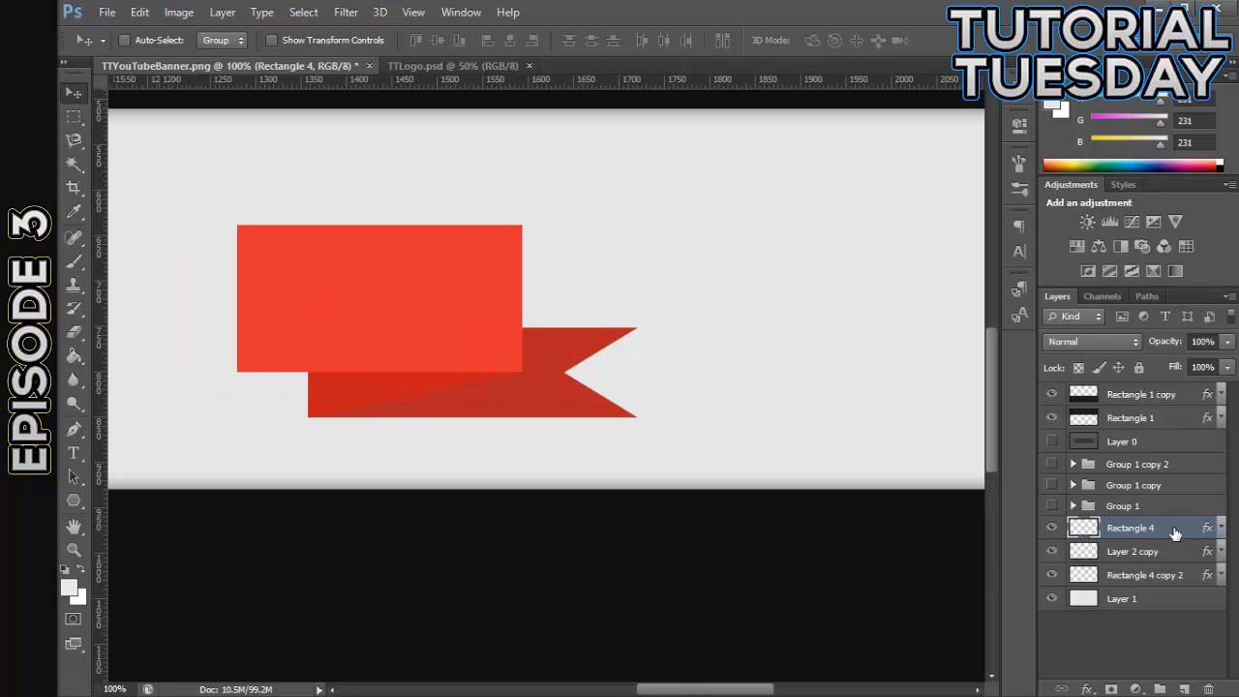
key(ctrl+t)
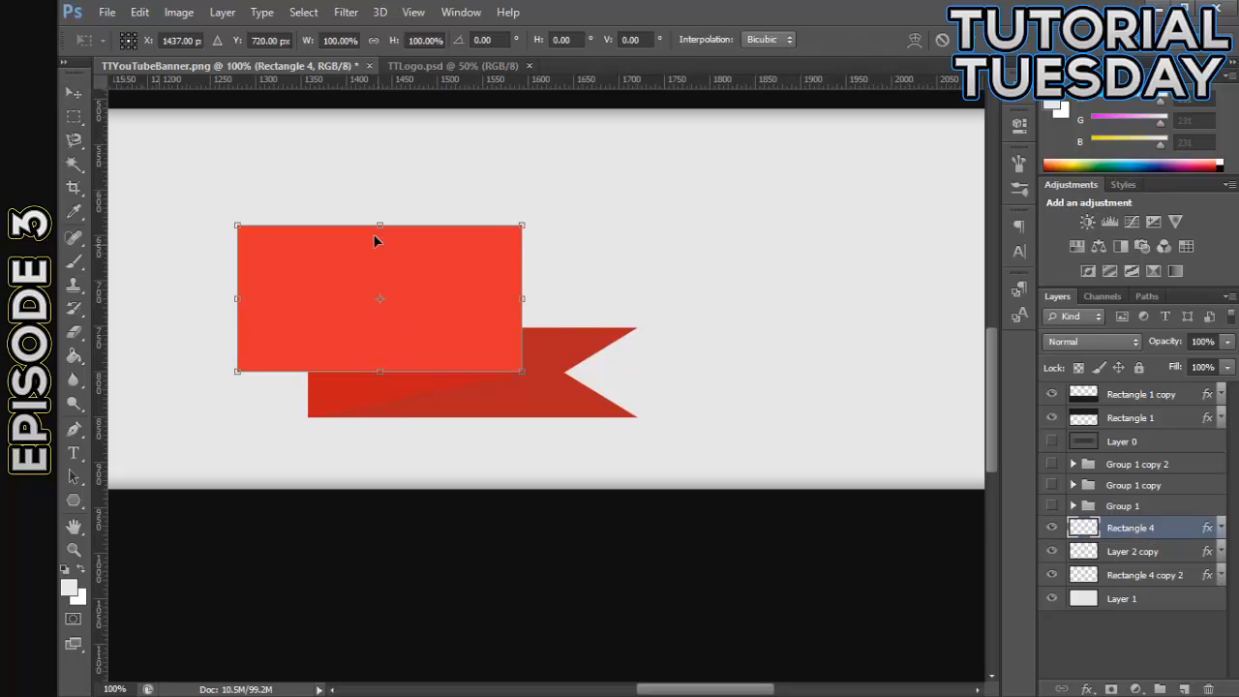
drag(378, 223, 371, 263)
click(73, 93)
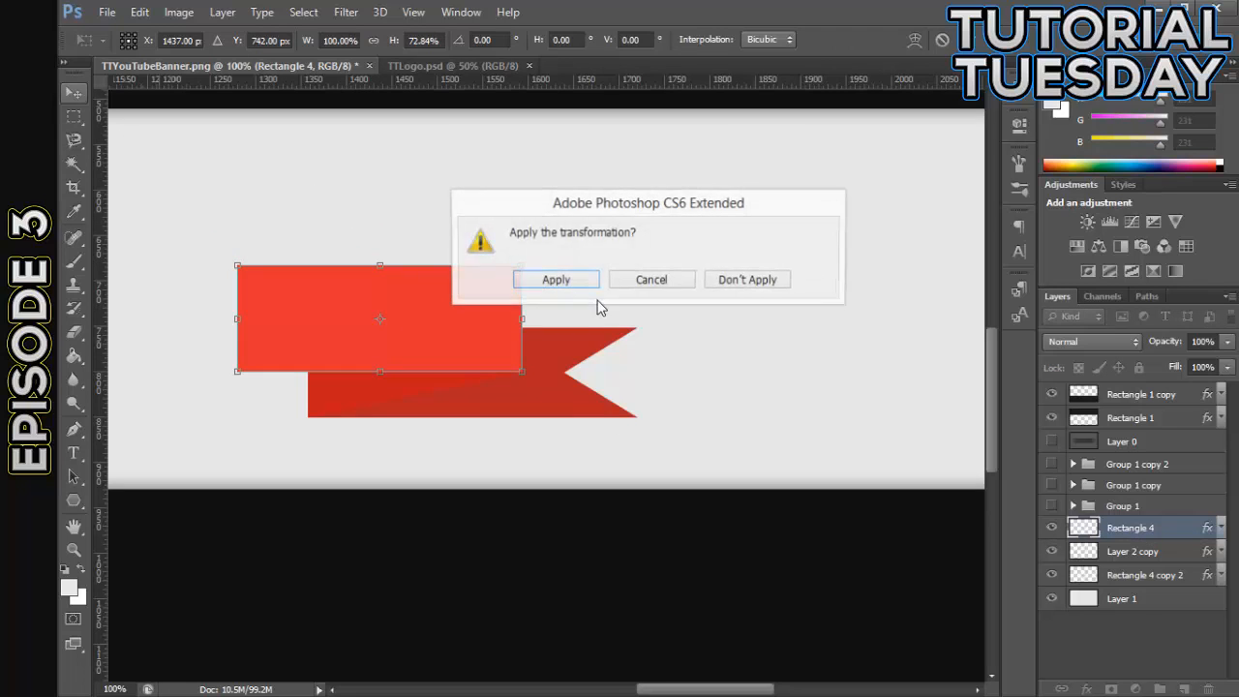
click(546, 279)
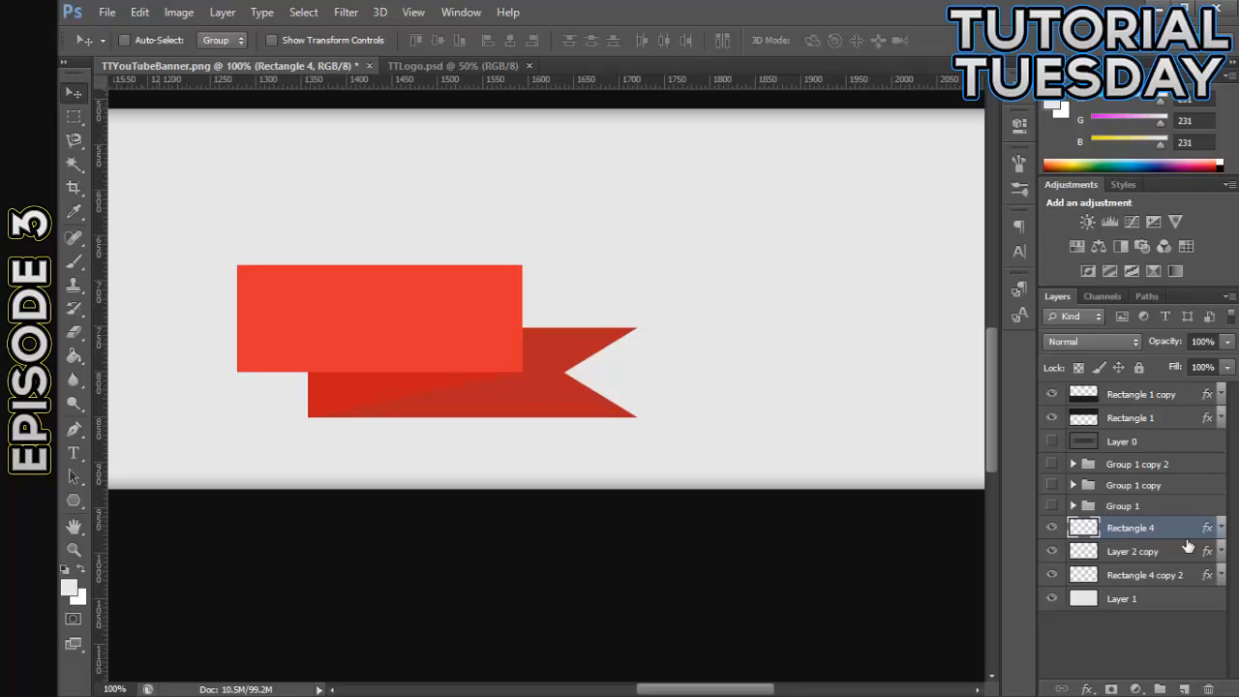
- Duplicate Rectangle 4, Layer 2 copy and Rectangle 4 copy 2 together, and flip the duplicates horizontally
shift+click(1190, 579)
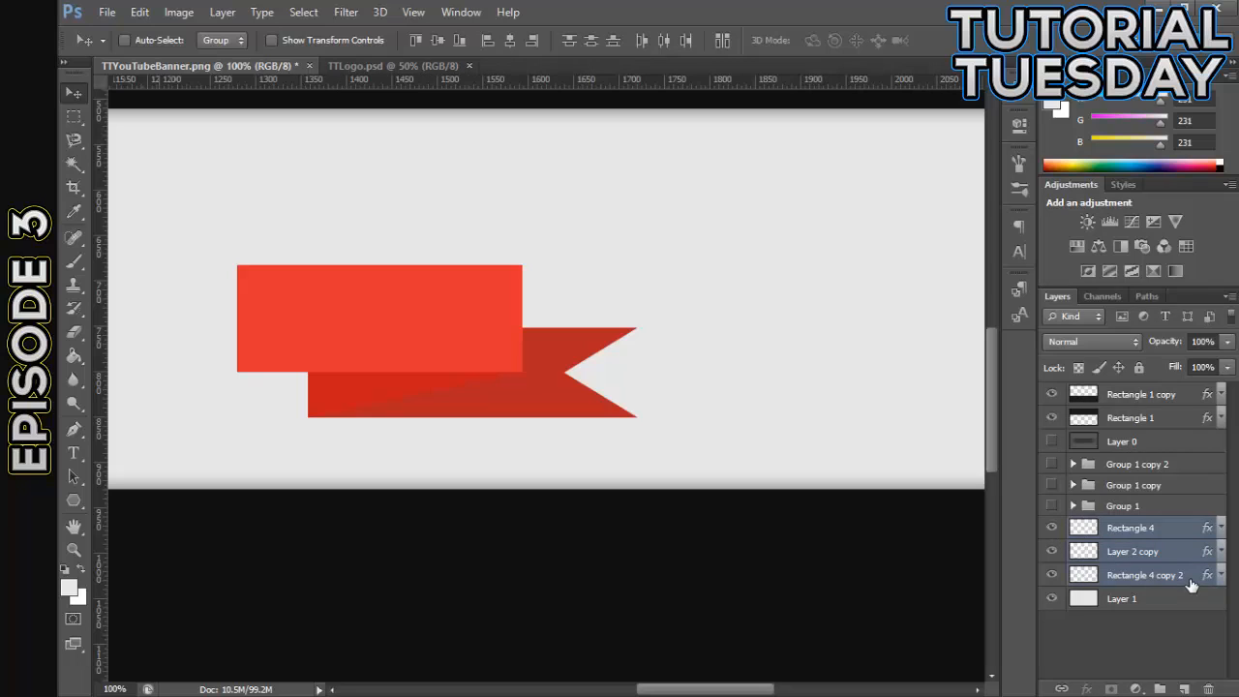
key(ctrl+j)
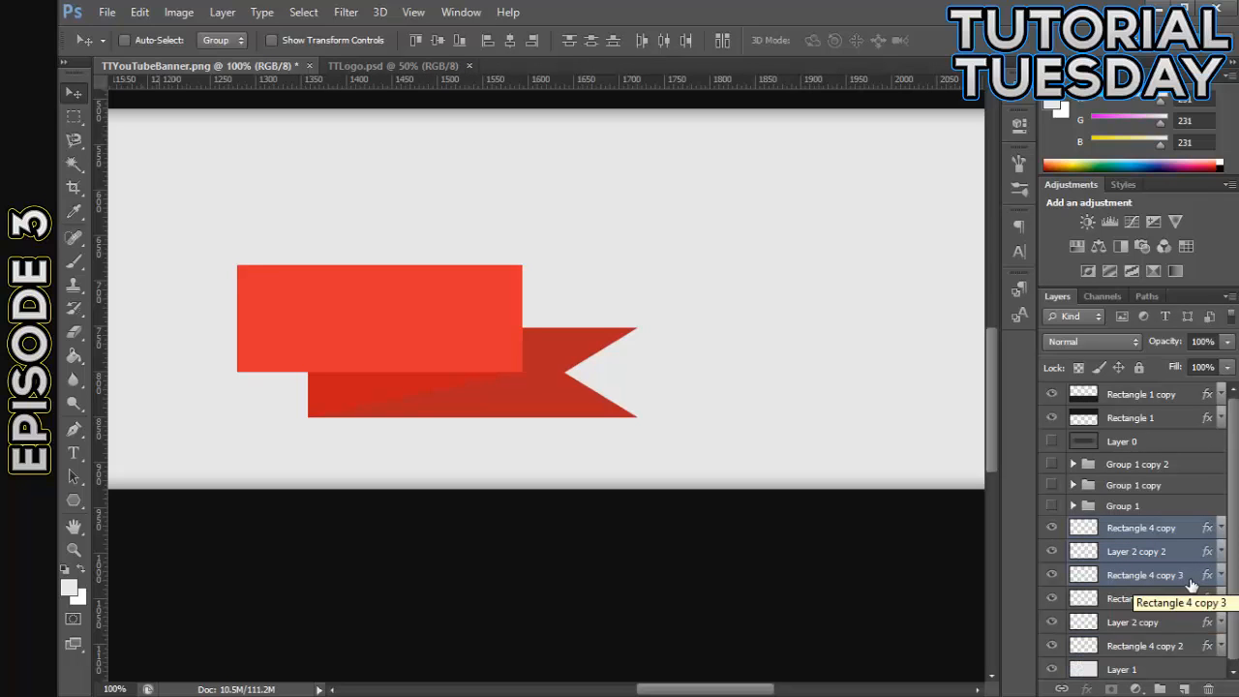
click(140, 12)
mouse_move(242, 367)
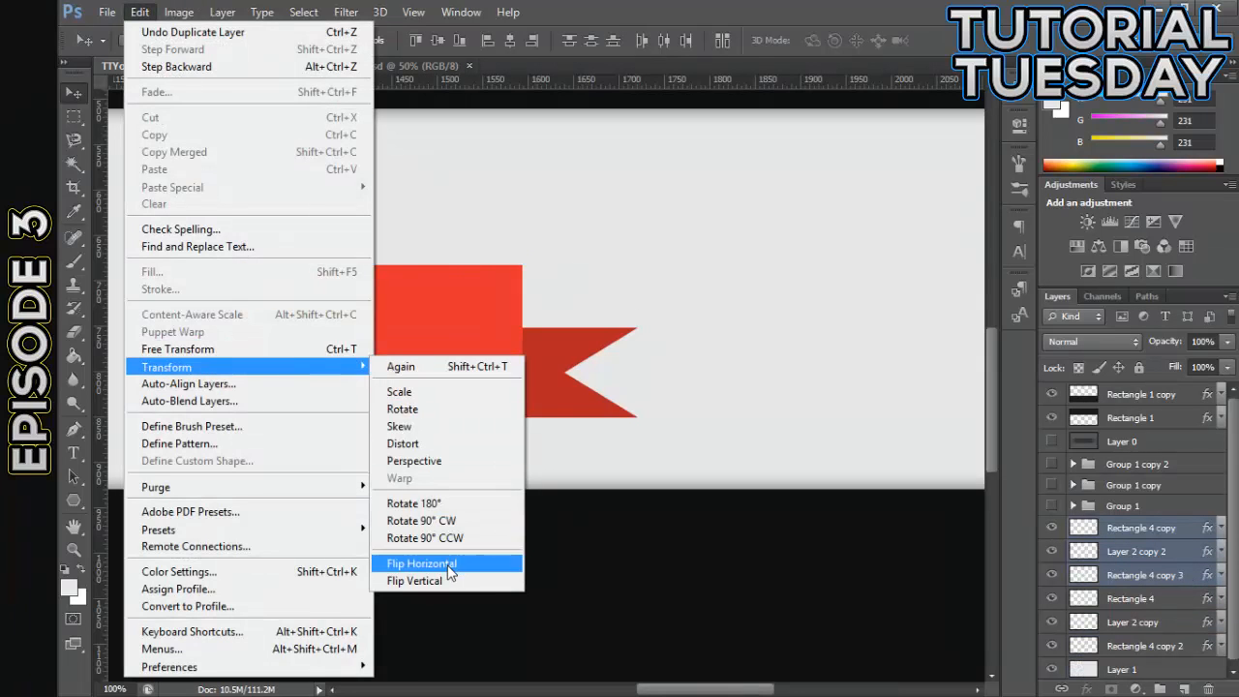
click(431, 561)
- Move the flipped ribbon duplicates left until they meet the right half's inner edge, forming a symmetrical ribbon
drag(747, 690, 729, 690)
drag(725, 349, 298, 341)
drag(700, 688, 676, 688)
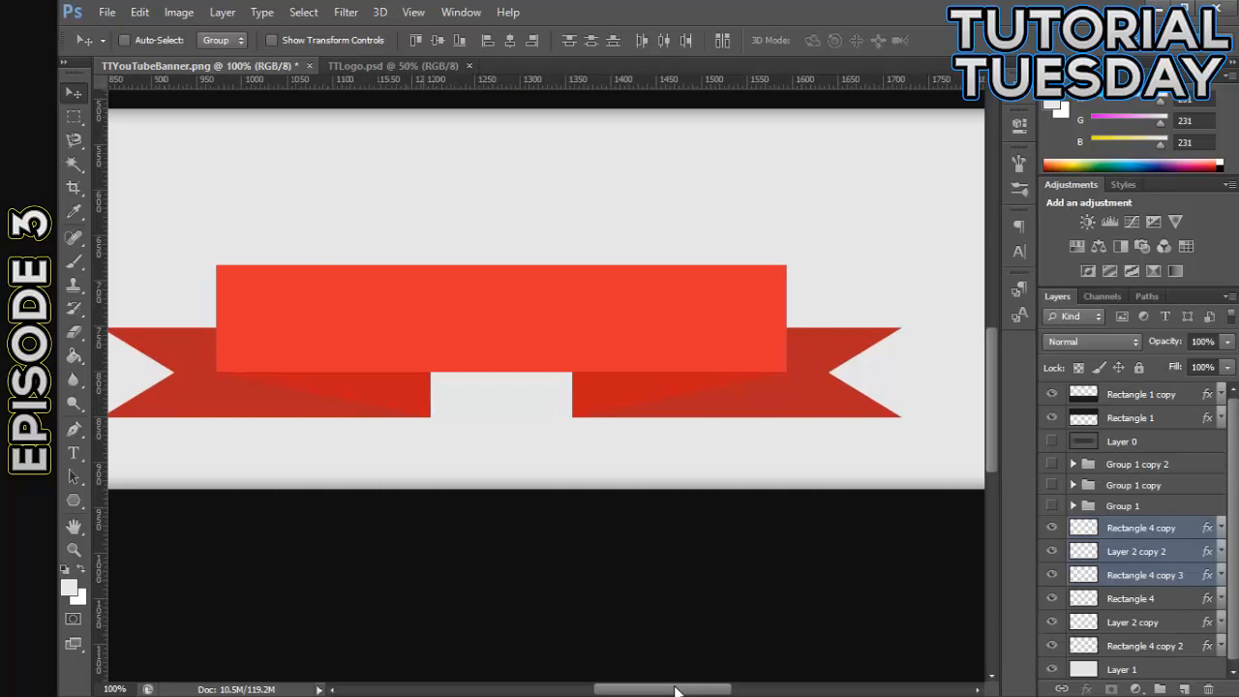
- Examine the joined ribbon's symmetry and seam, both within the whole banner and close up
key(ctrl+minus)
key(ctrl+minus)
key(ctrl+minus)
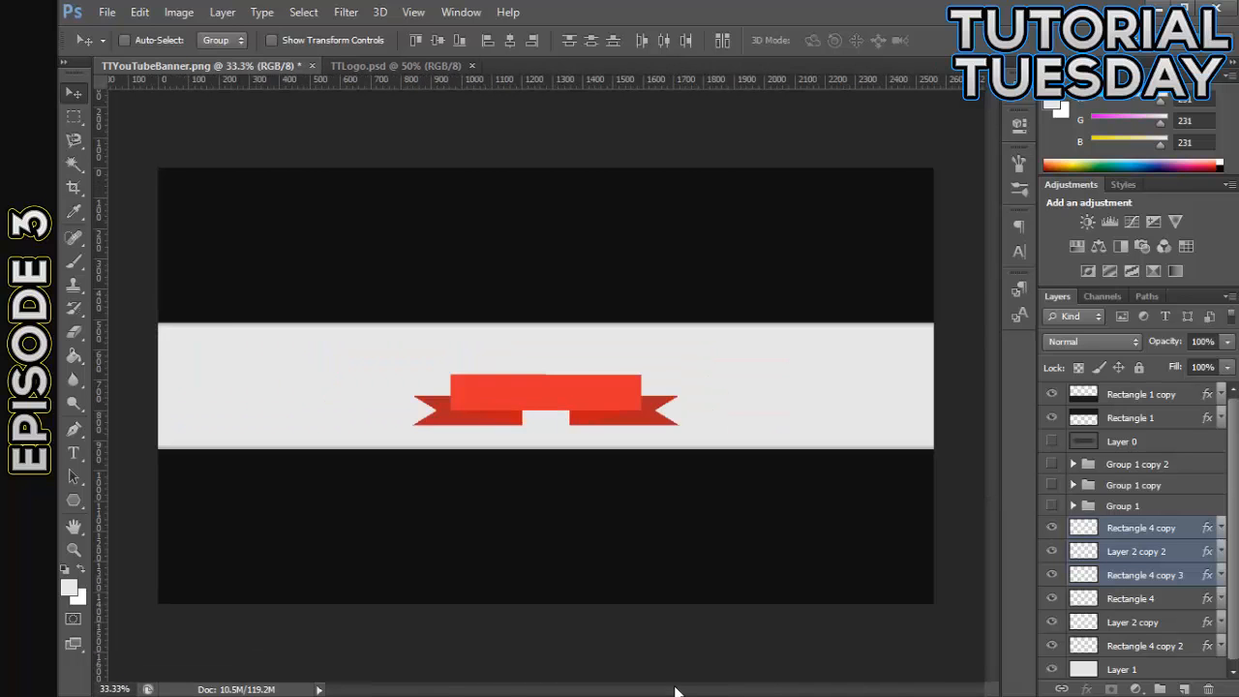
key(ctrl+plus)
key(ctrl+plus)
key(ctrl+plus)
key(ctrl+minus)
key(ctrl+minus)
key(ctrl+minus)
key(ctrl+plus)
key(ctrl+plus)
key(ctrl+plus)
key(ctrl+plus)
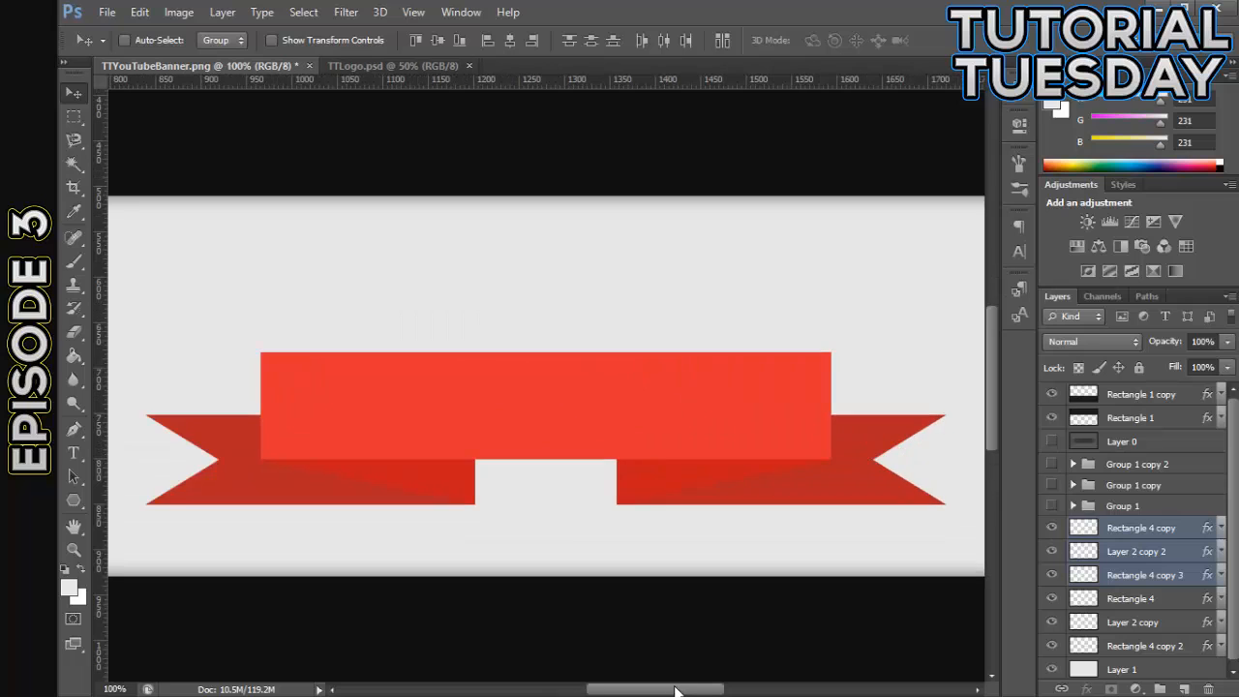
scroll(795, 358, down, 3)
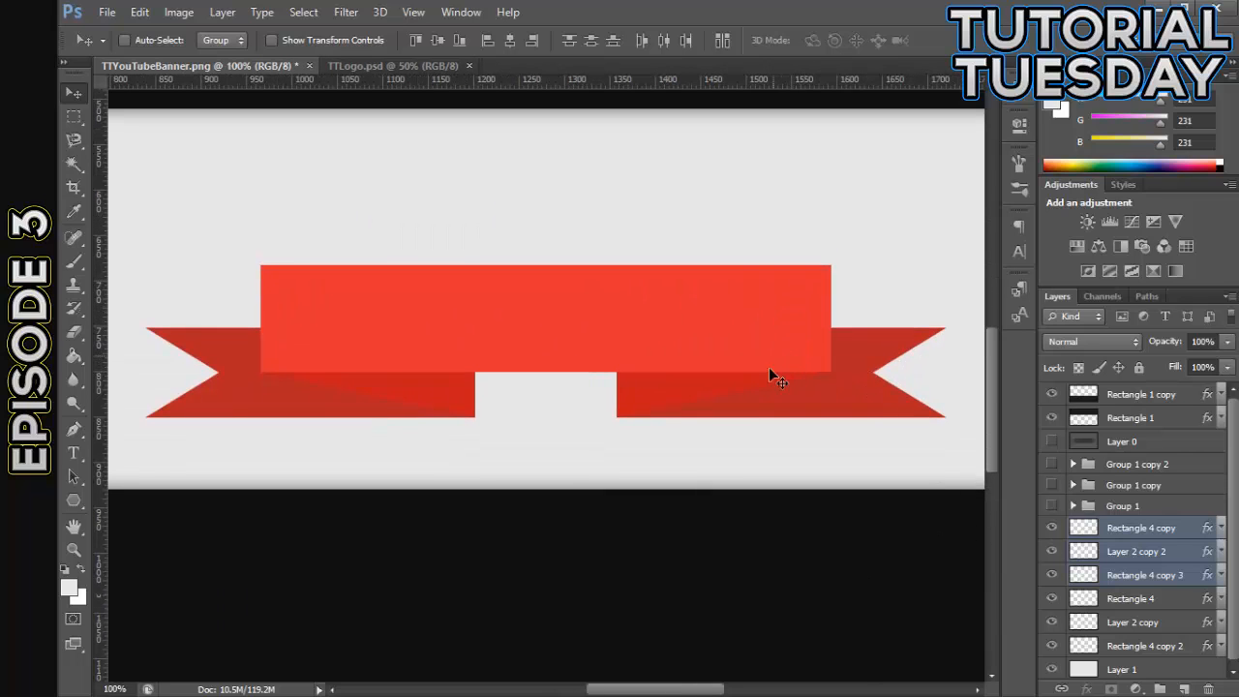
- Merge Rectangle 4 copy and Rectangle 4, the two halves of the bright ribbon front, into one layer
click(1159, 525)
ctrl+click(1166, 598)
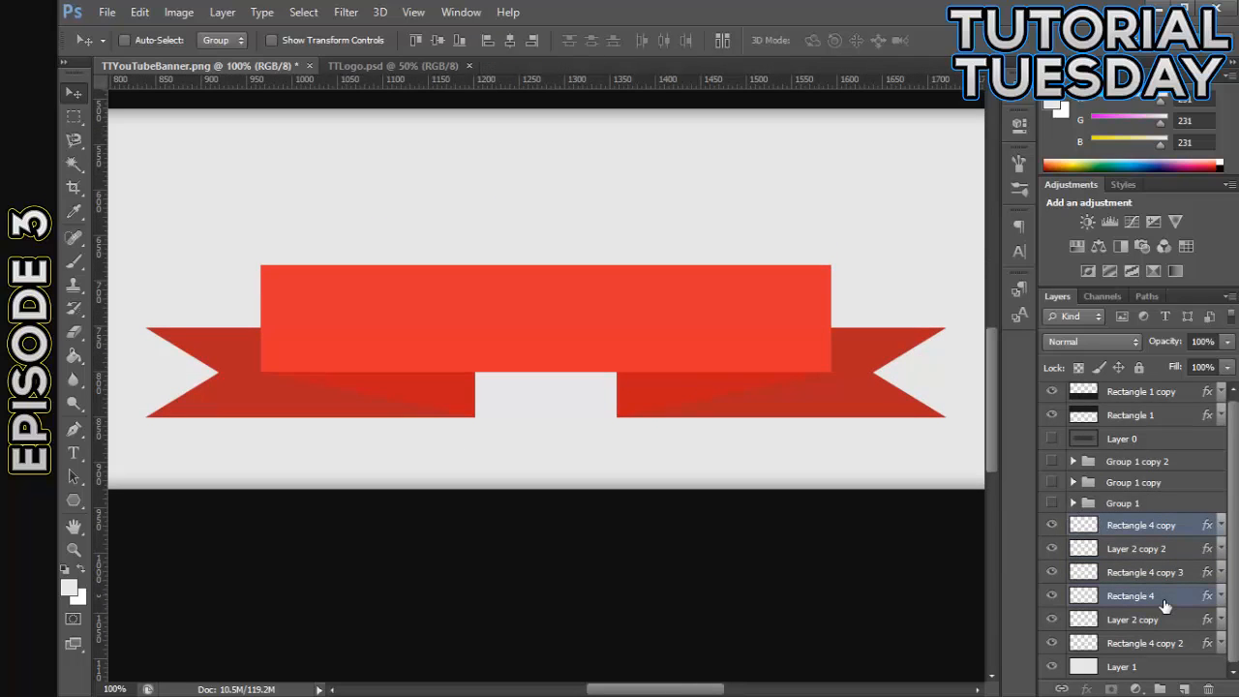
key(ctrl+e)
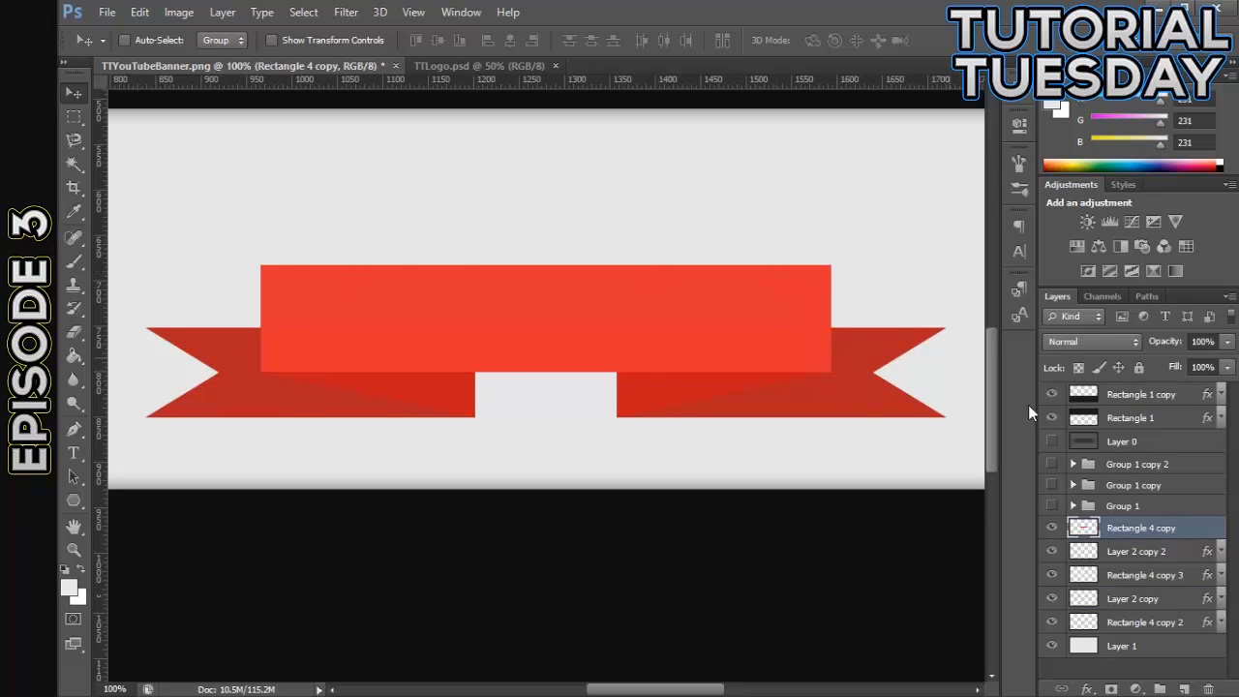
double_click(1189, 535)
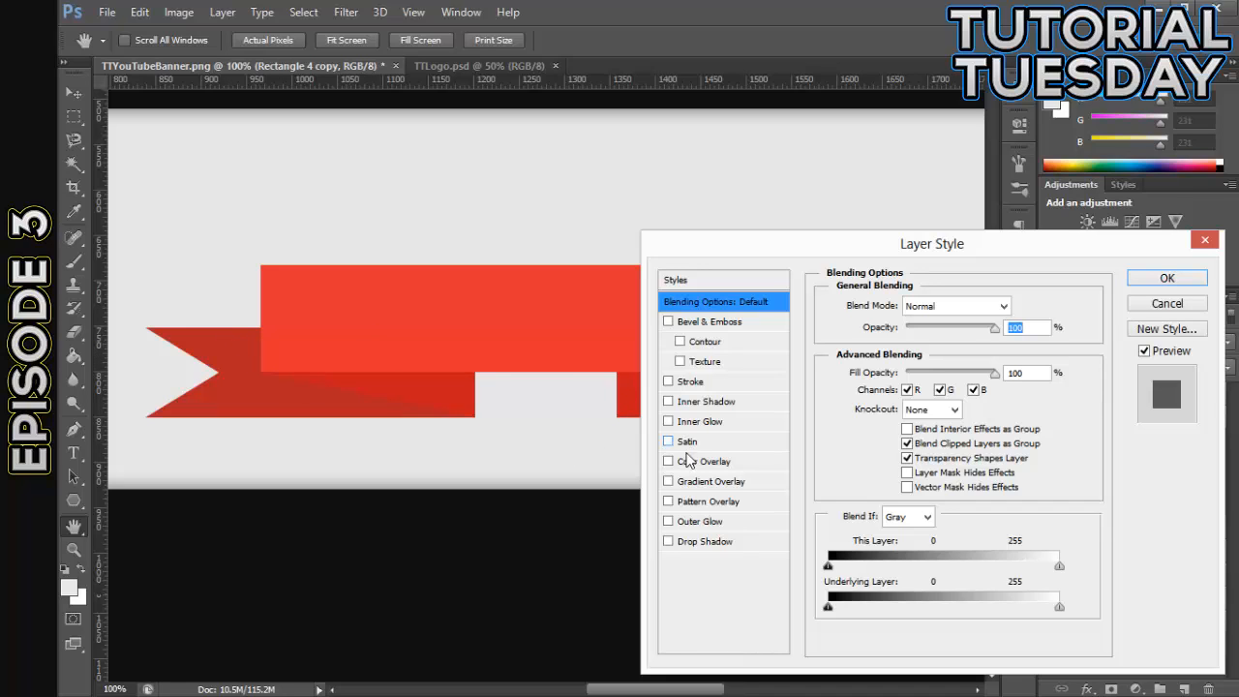
click(666, 482)
click(700, 481)
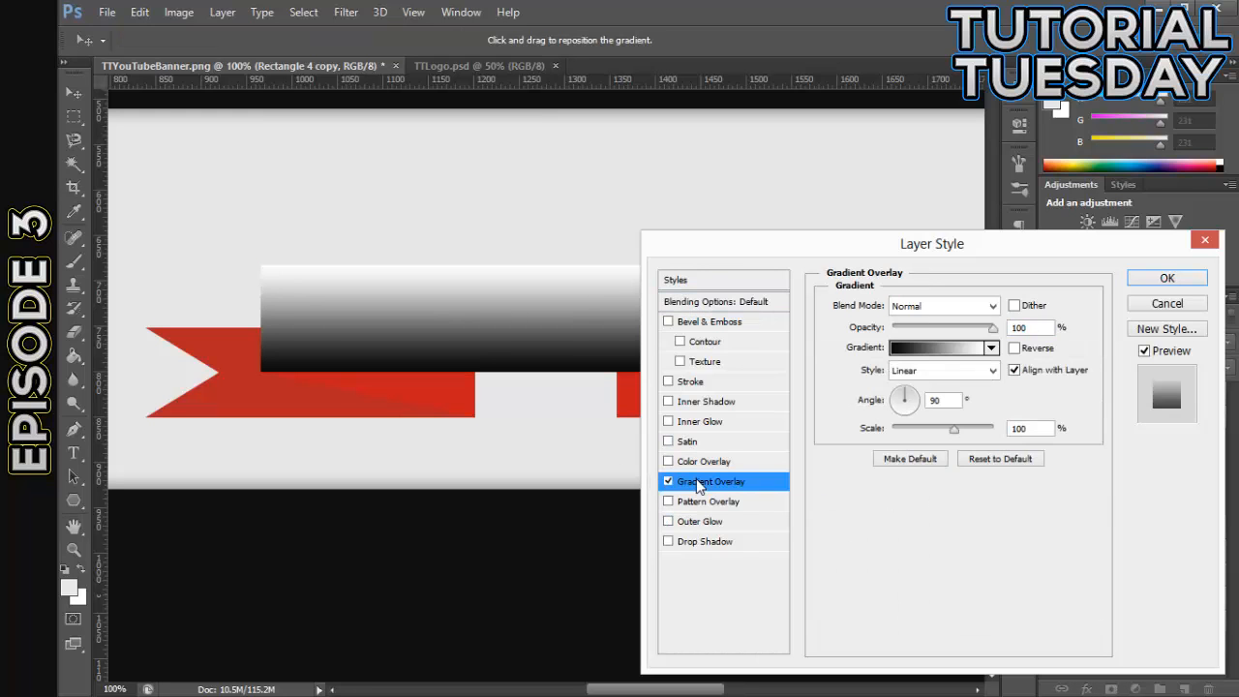
click(953, 348)
click(830, 478)
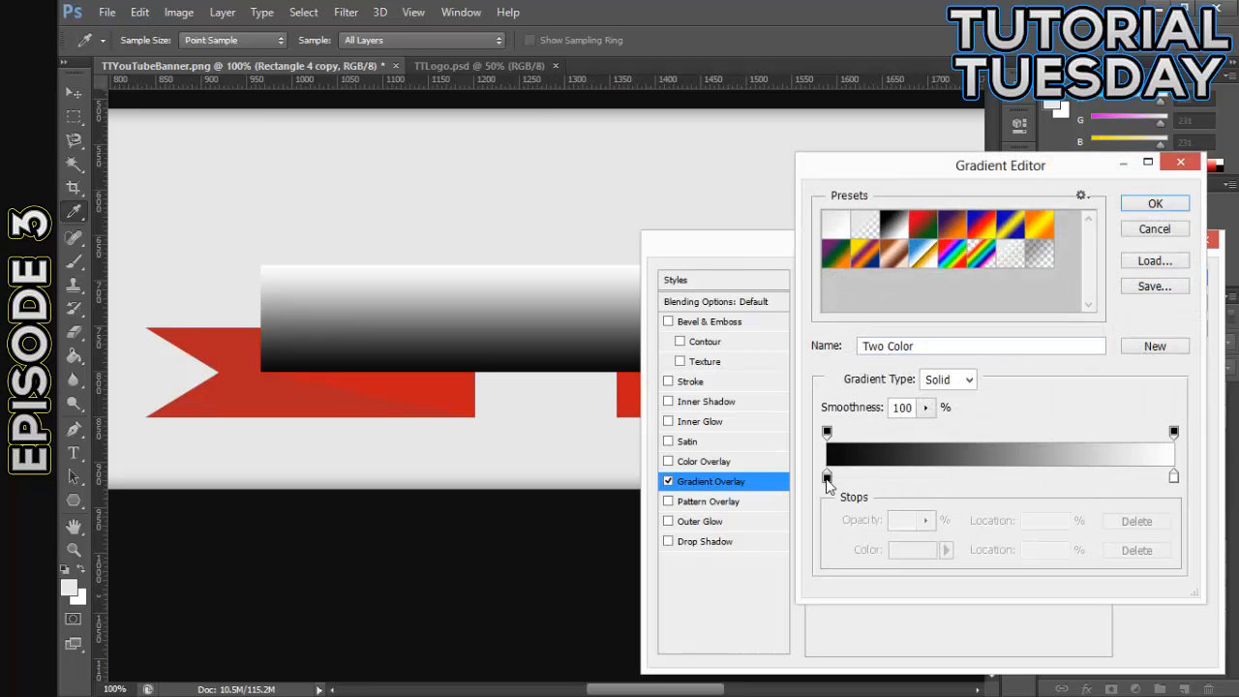
double_click(829, 478)
click(1104, 437)
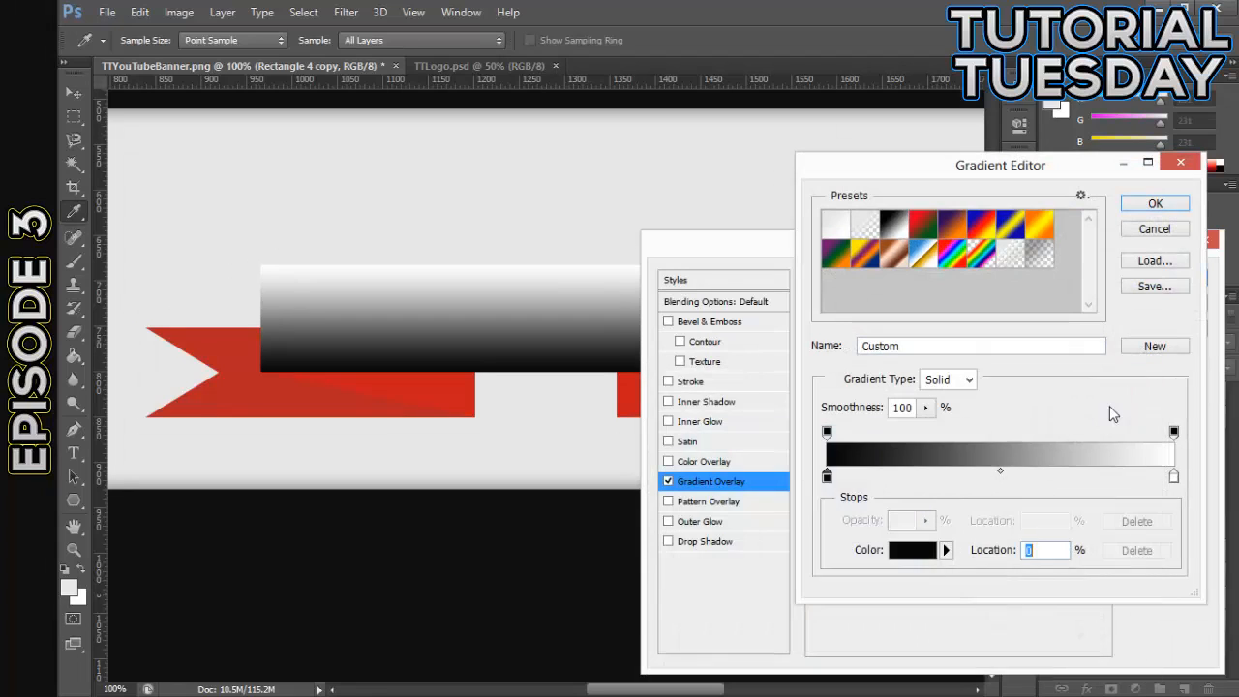
click(1154, 203)
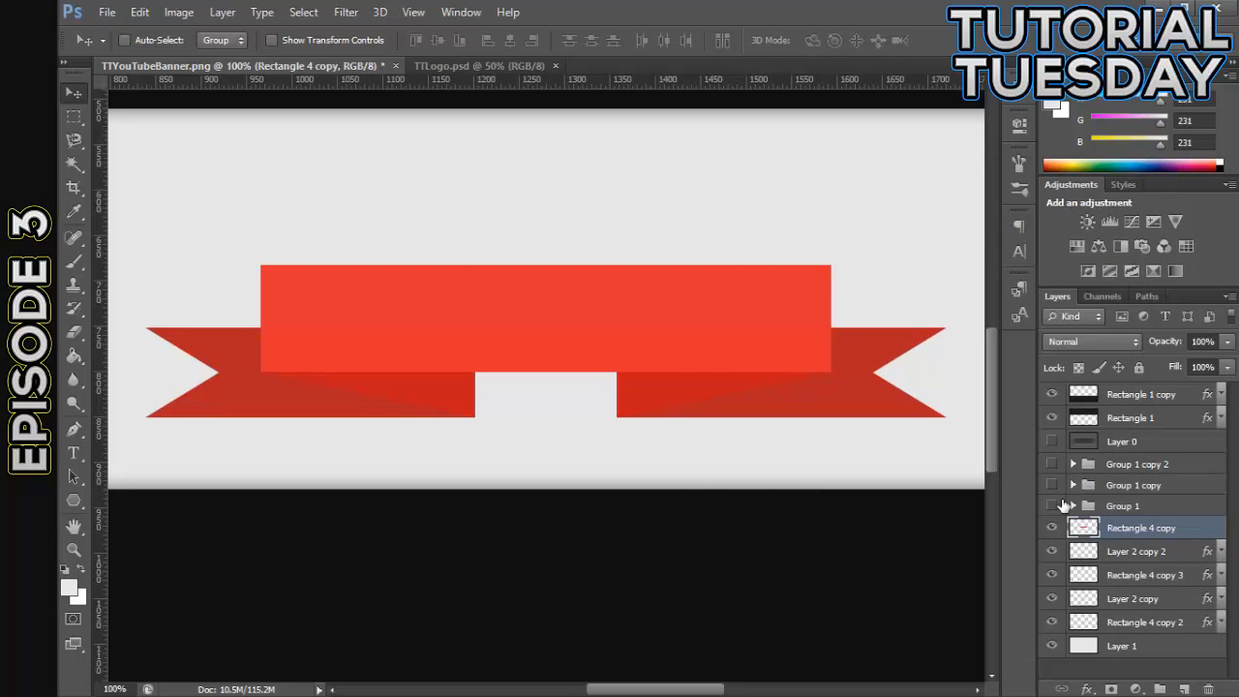
- Show Group 1 copy 2 with the Tt logo and select the Rectangle 4 copy layer again
click(1052, 463)
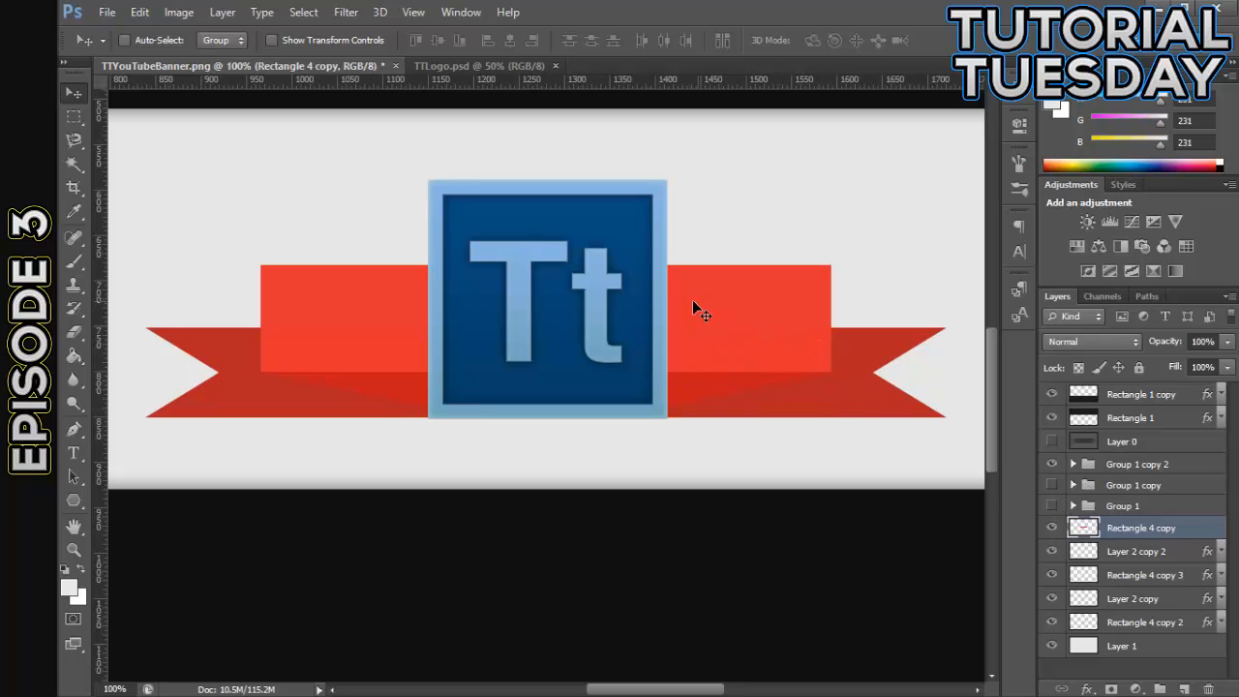
click(1120, 555)
click(1142, 531)
- Enable a Gradient Overlay on Rectangle 4 copy without a Color Overlay, and open its gradient for editing
double_click(1186, 532)
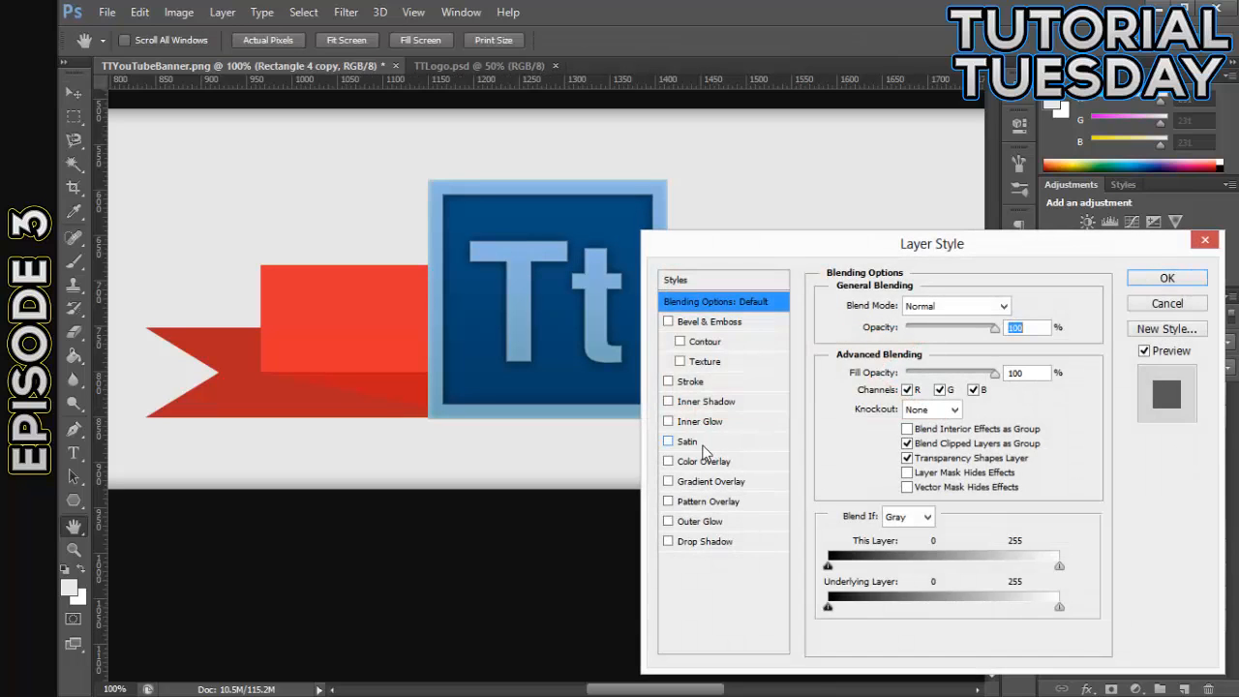
click(668, 462)
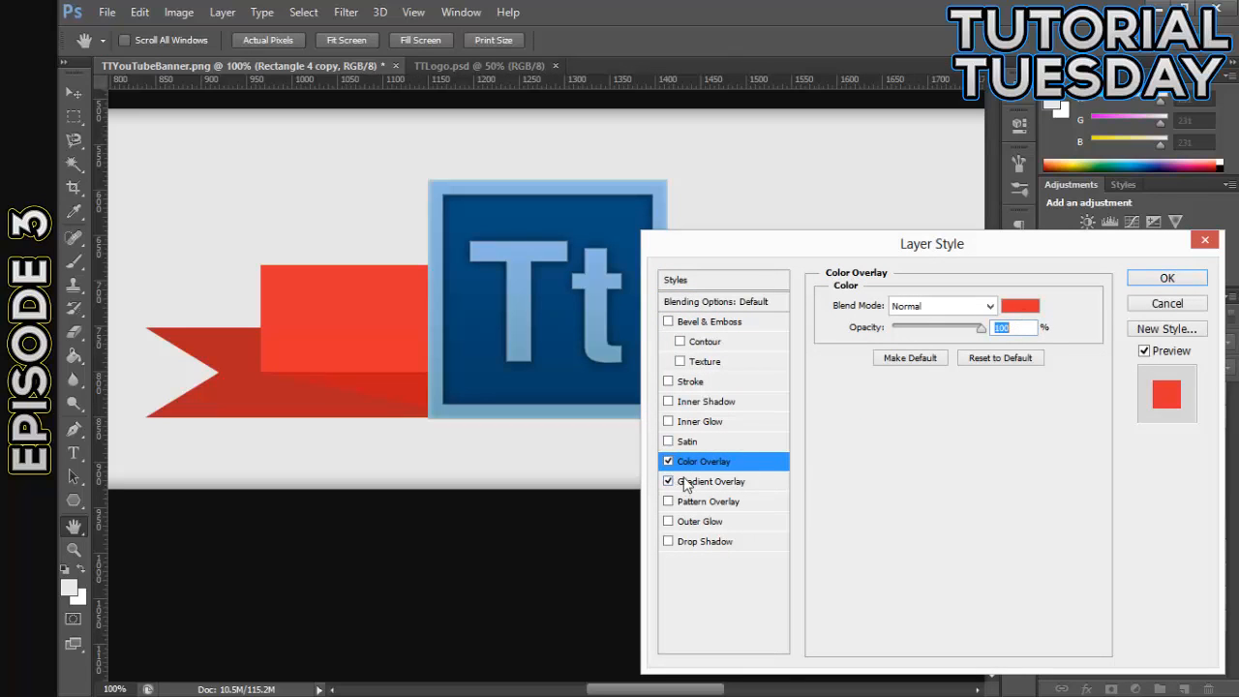
click(689, 482)
click(668, 460)
click(947, 349)
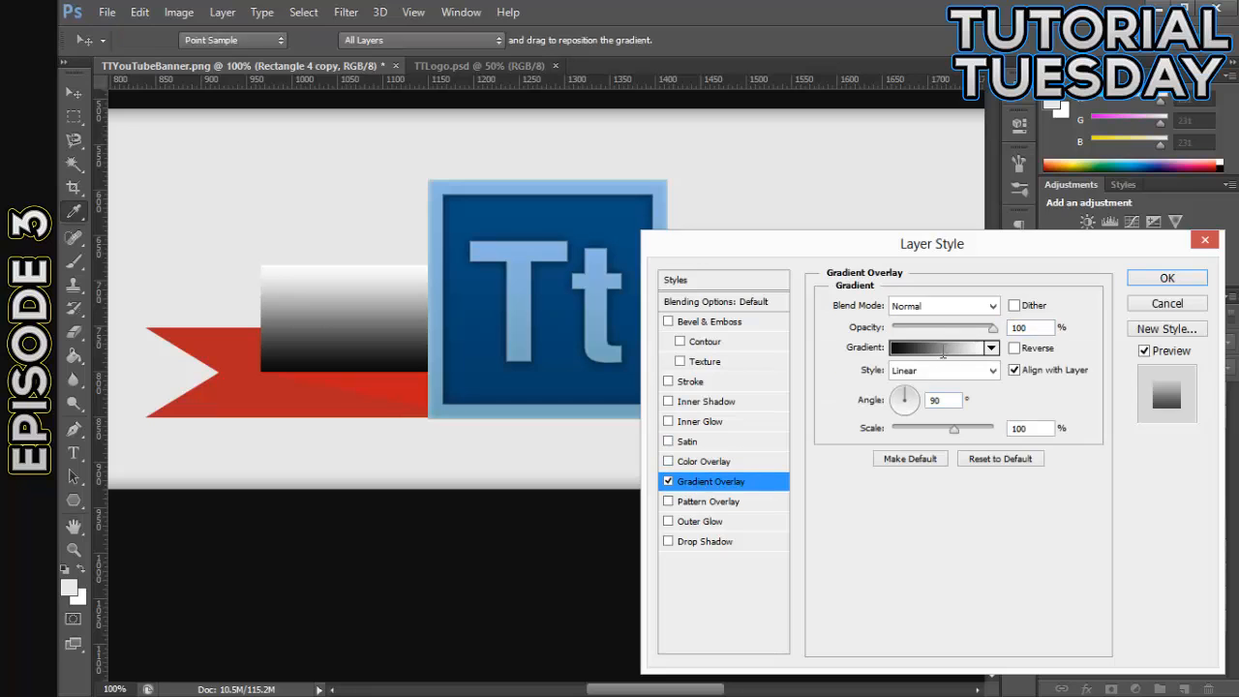
- Set the gradient's left color stop to the deep blue 0067a8
double_click(826, 476)
click(893, 568)
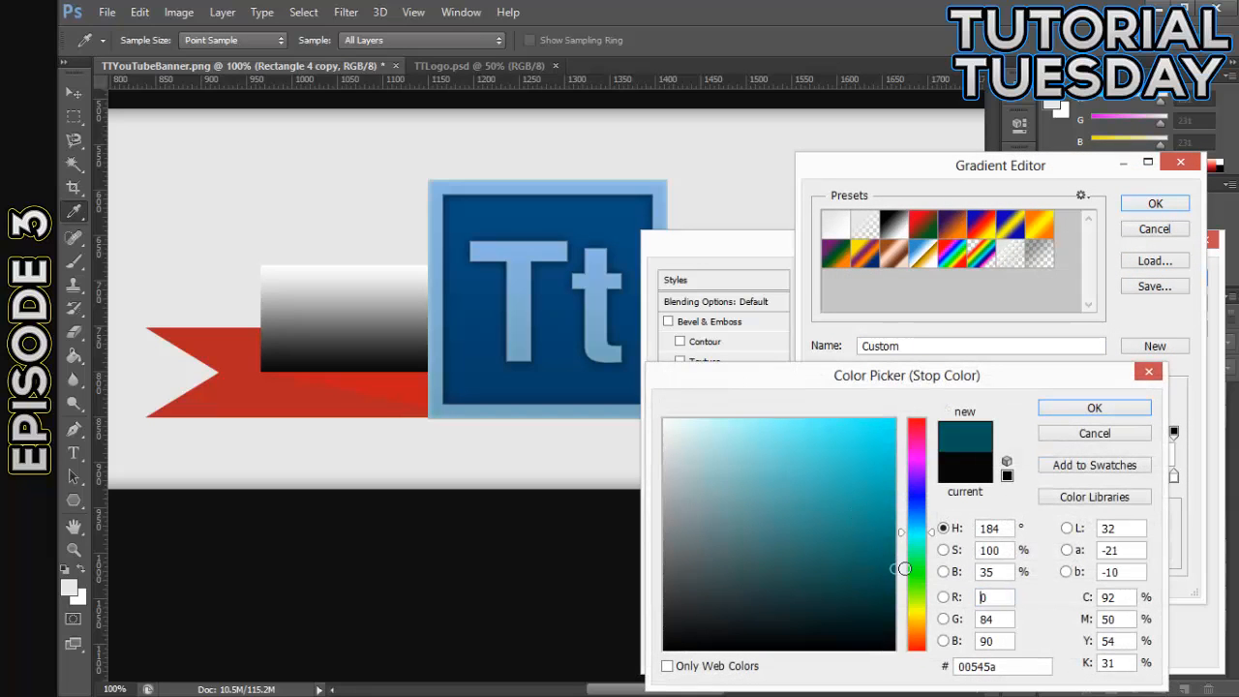
mouse_move(910, 535)
mouse_down()
mouse_move(908, 511)
mouse_move(921, 519)
mouse_up()
click(895, 498)
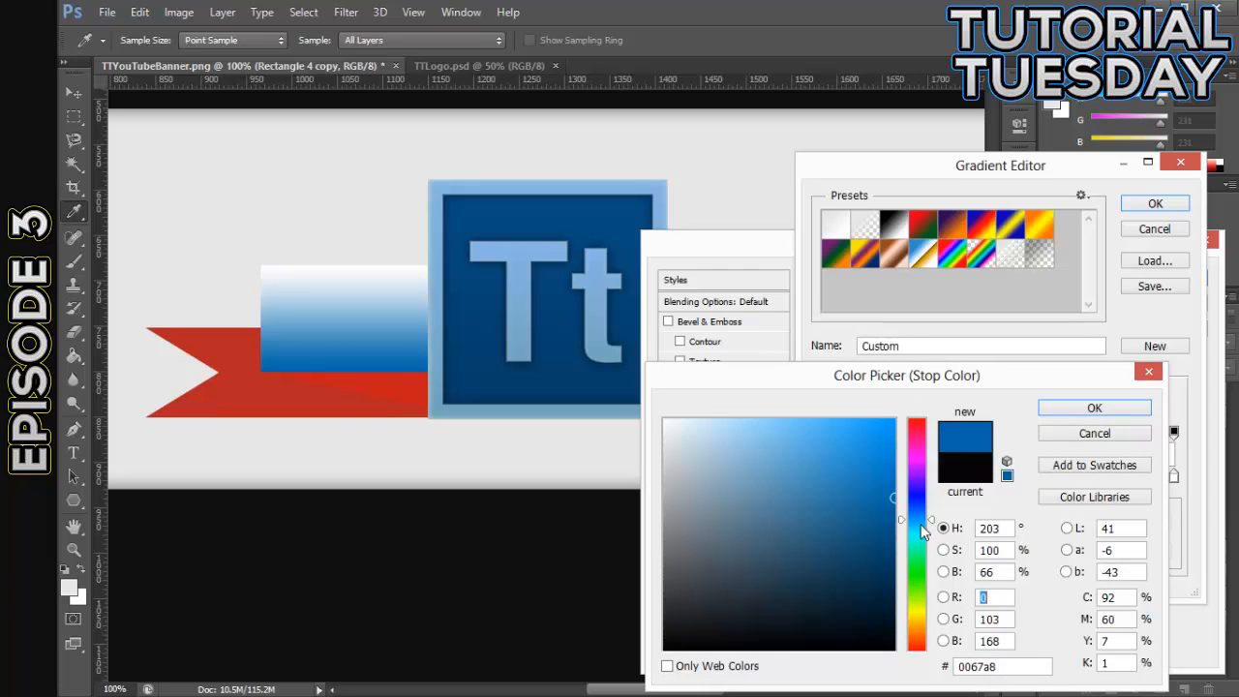
click(1094, 407)
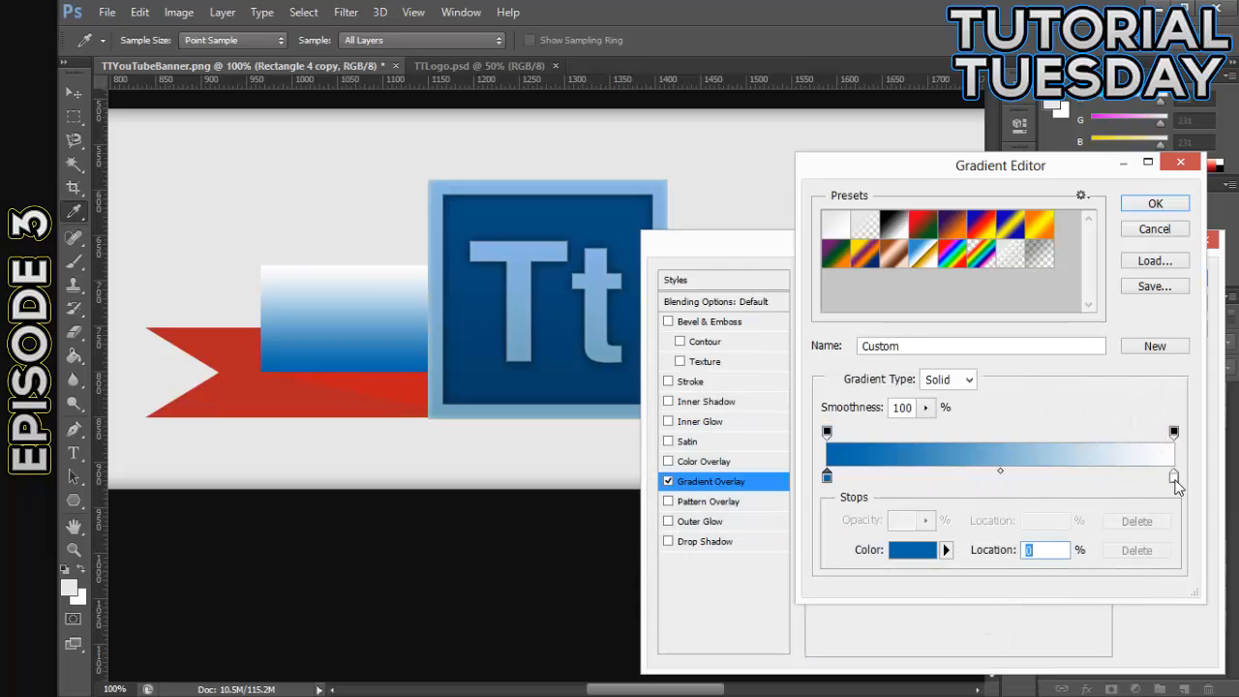
- Set the gradient's right color stop to the light blue 84c1ff
double_click(1173, 476)
click(917, 515)
click(883, 456)
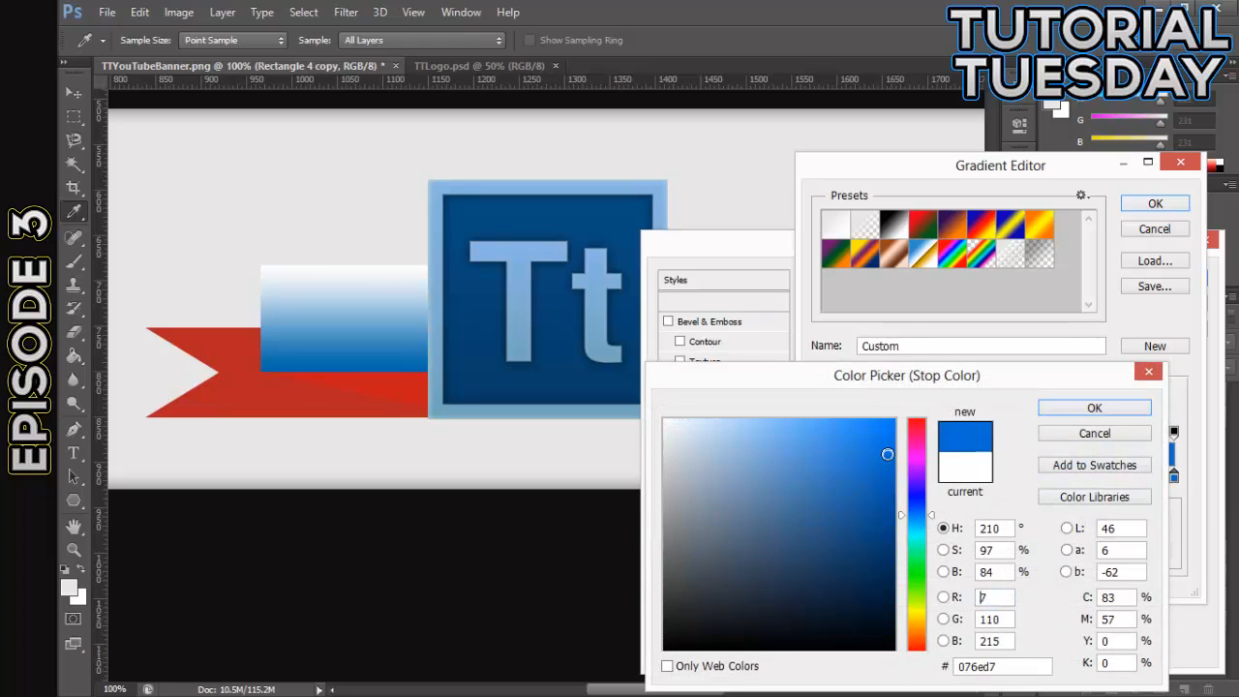
mouse_move(875, 457)
mouse_down()
mouse_move(898, 412)
mouse_move(774, 380)
mouse_move(779, 388)
mouse_up()
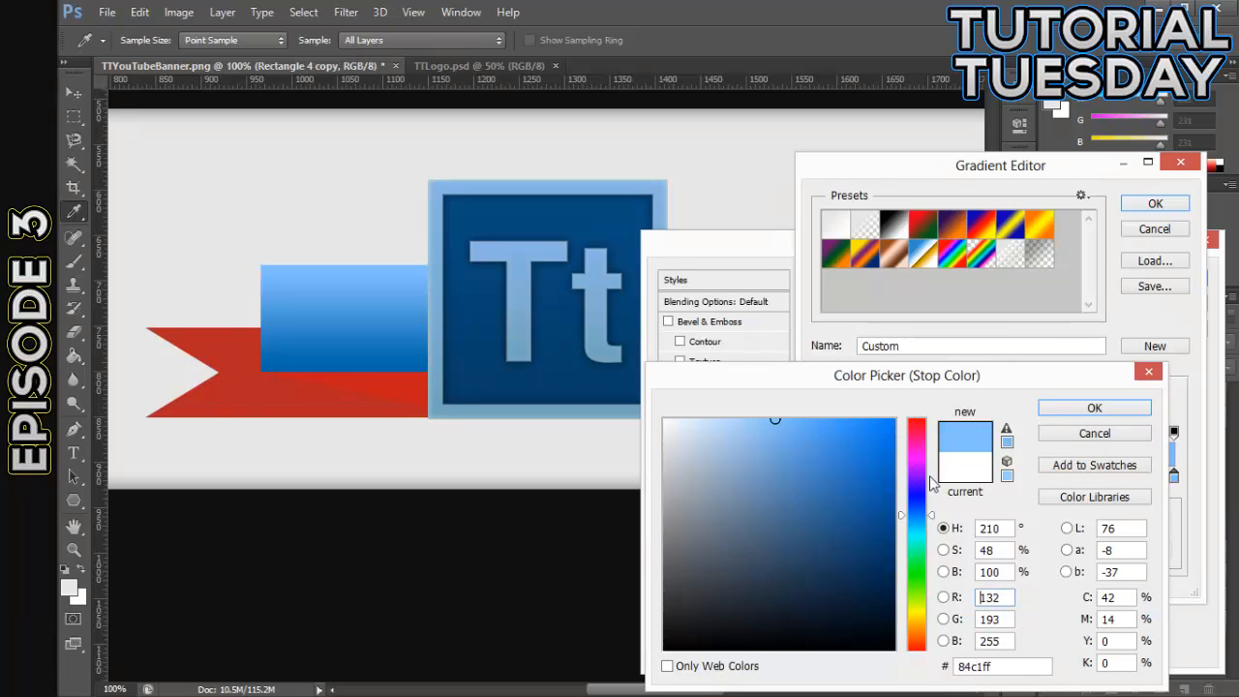
click(1079, 433)
- Lighten the gradient's left color stop to the medium blue 3693ce
double_click(824, 478)
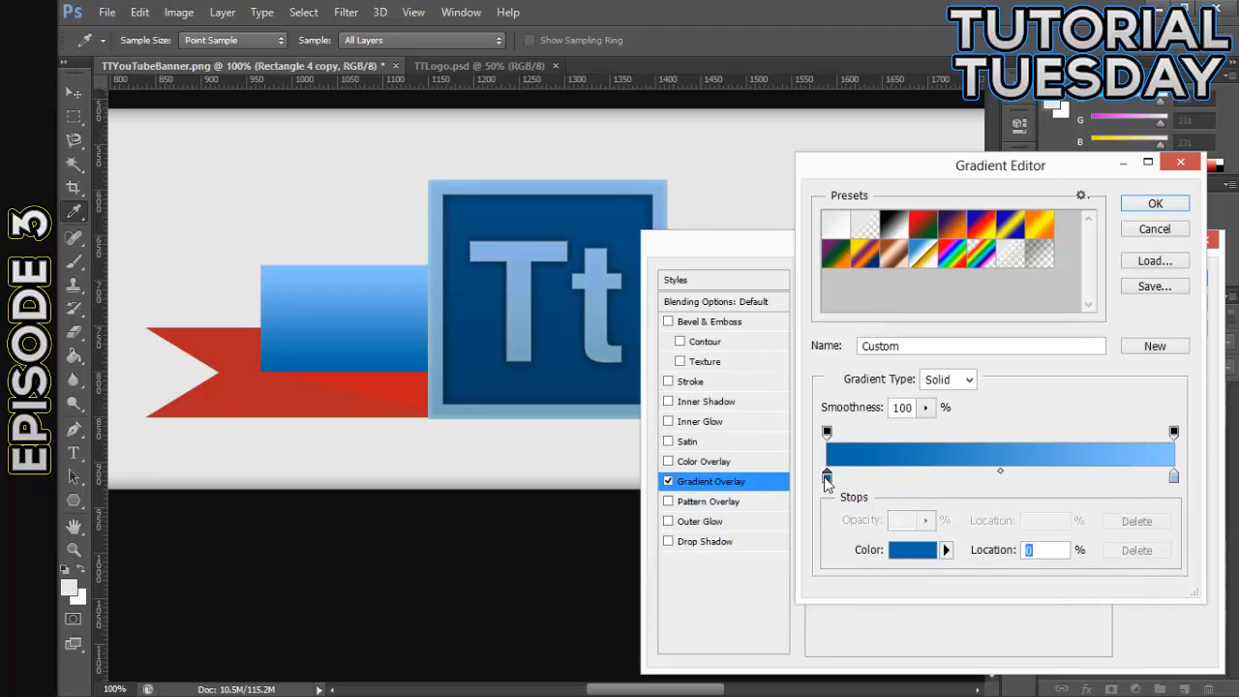
drag(864, 475, 833, 462)
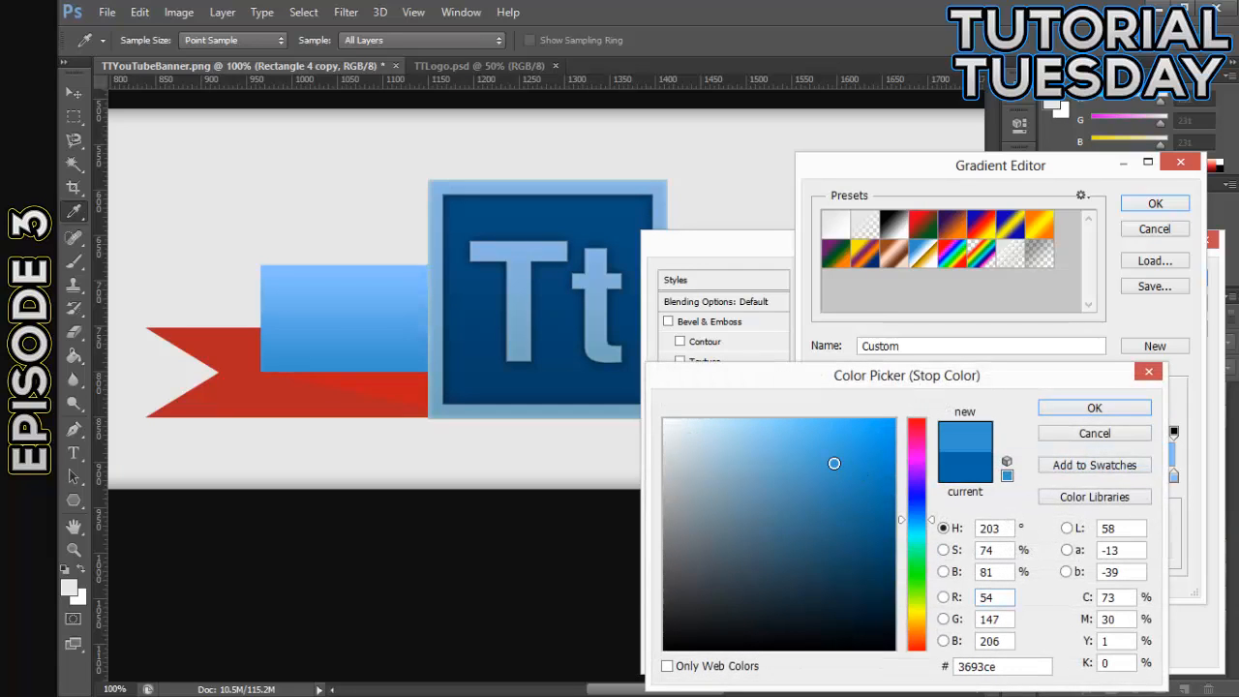
click(1093, 410)
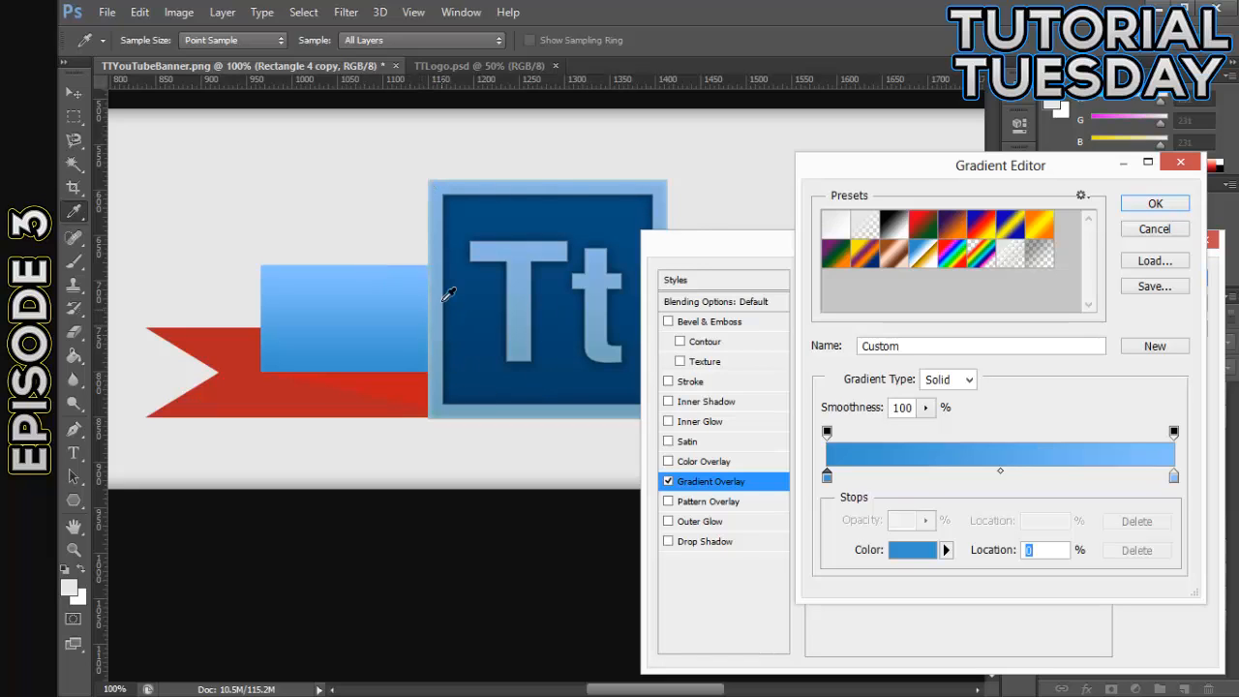
- Accept the blue Gradient Overlay on Rectangle 4 copy and paste its layer style onto the four ribbon layers beneath it
click(1155, 203)
click(1145, 281)
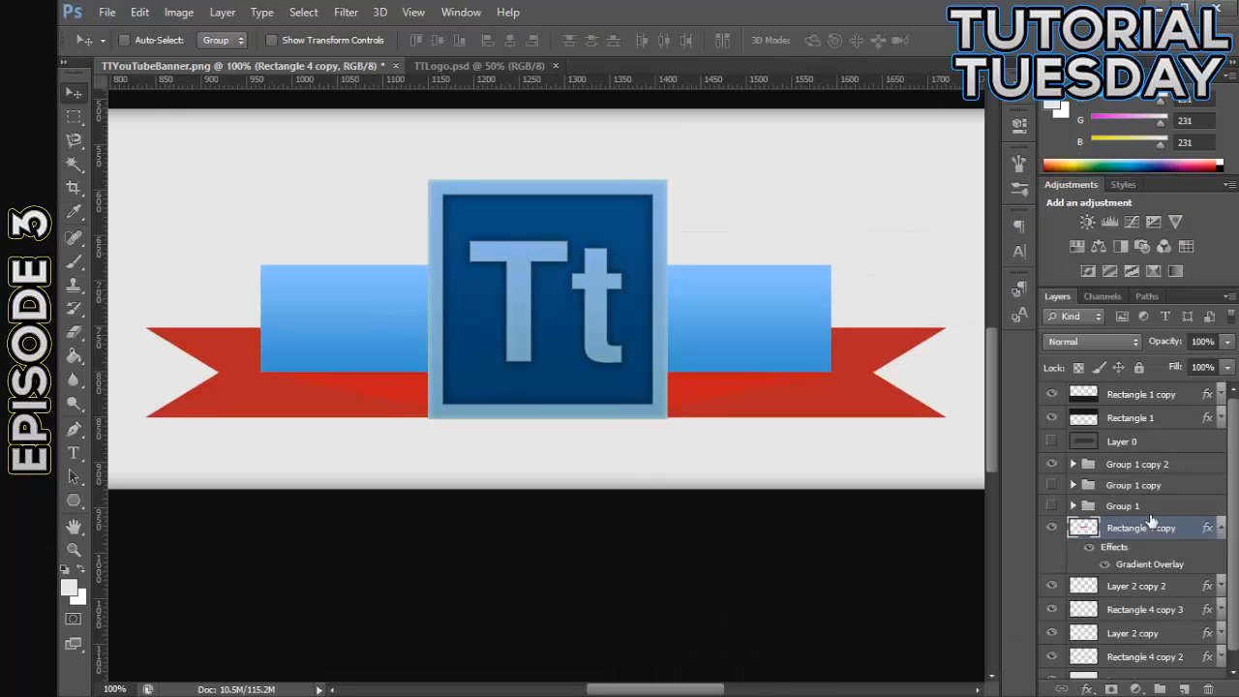
right_click(1174, 527)
click(902, 395)
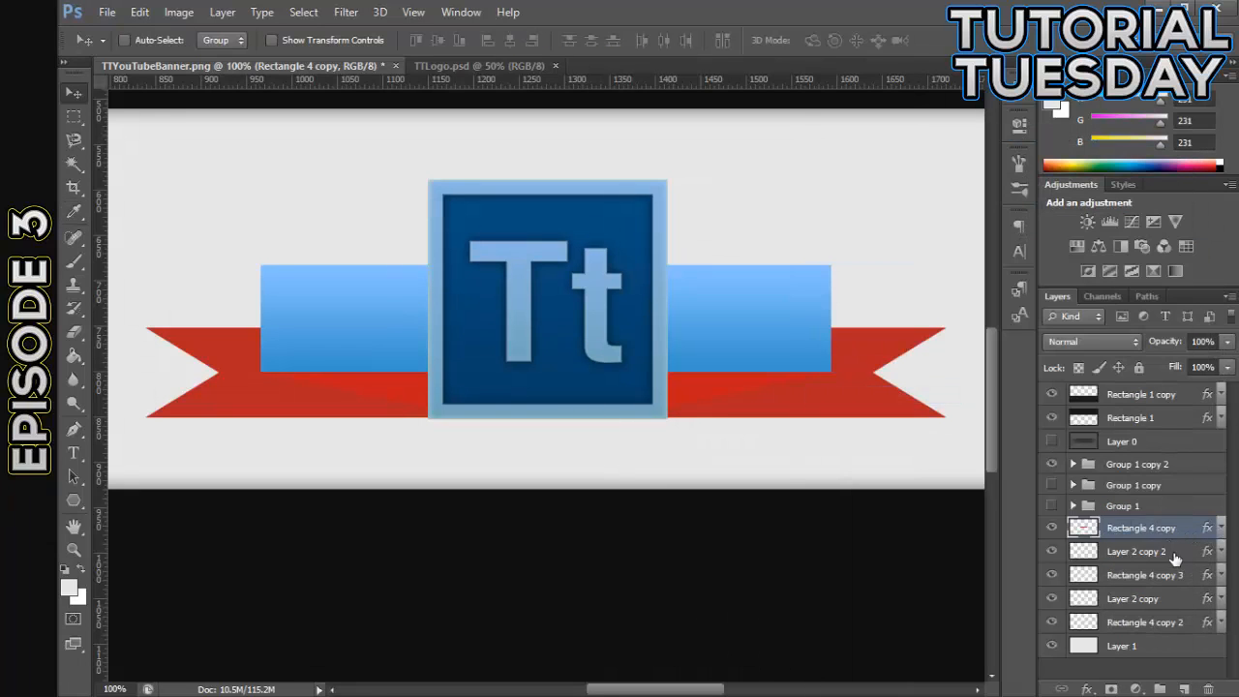
click(1175, 553)
click(1175, 528)
right_click(1186, 532)
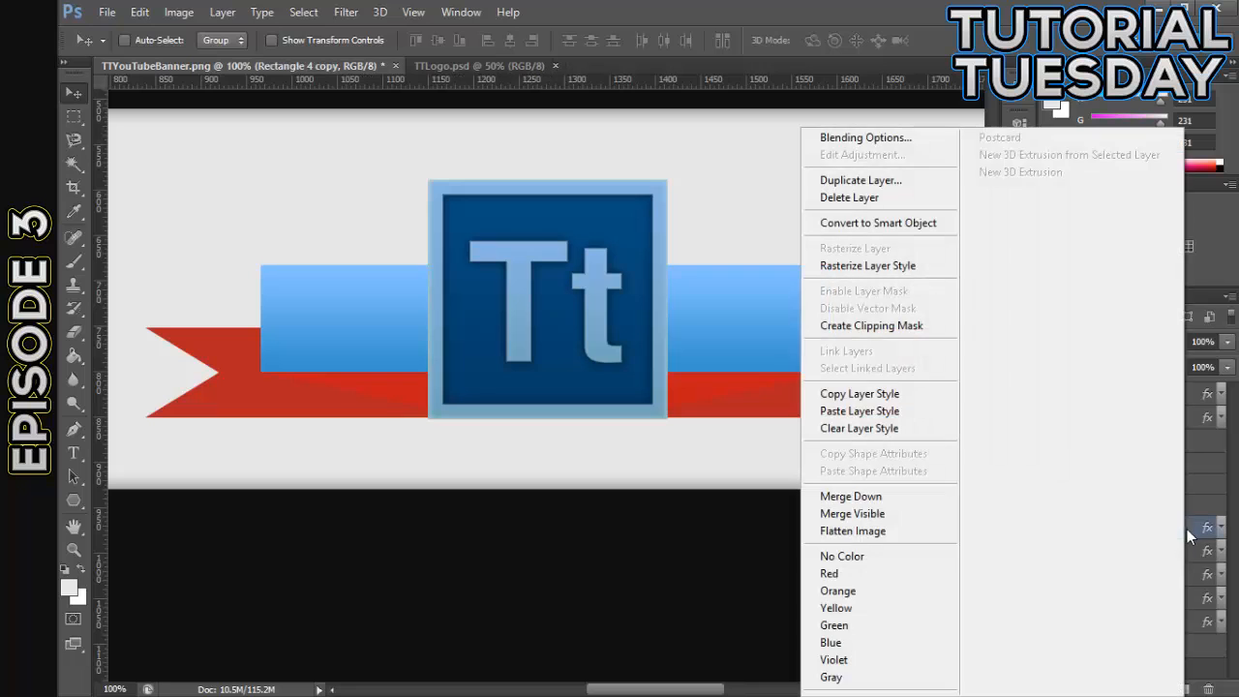
click(876, 394)
click(1169, 551)
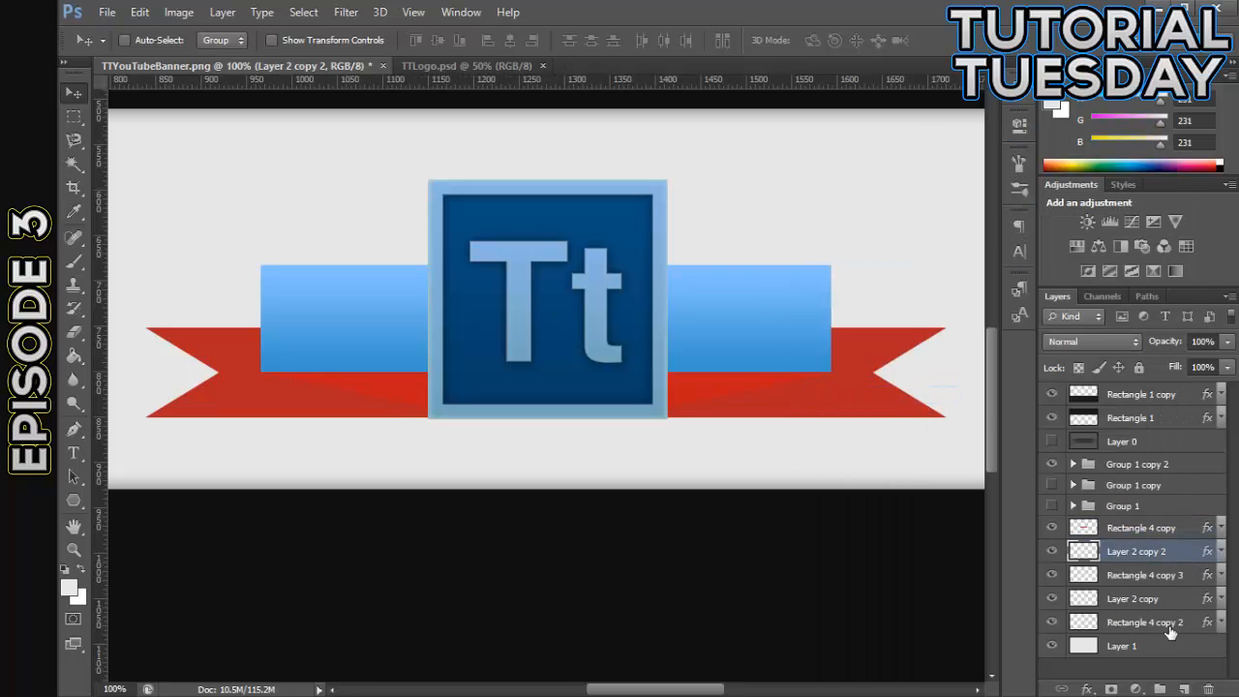
shift+click(1170, 624)
right_click(1160, 620)
click(958, 304)
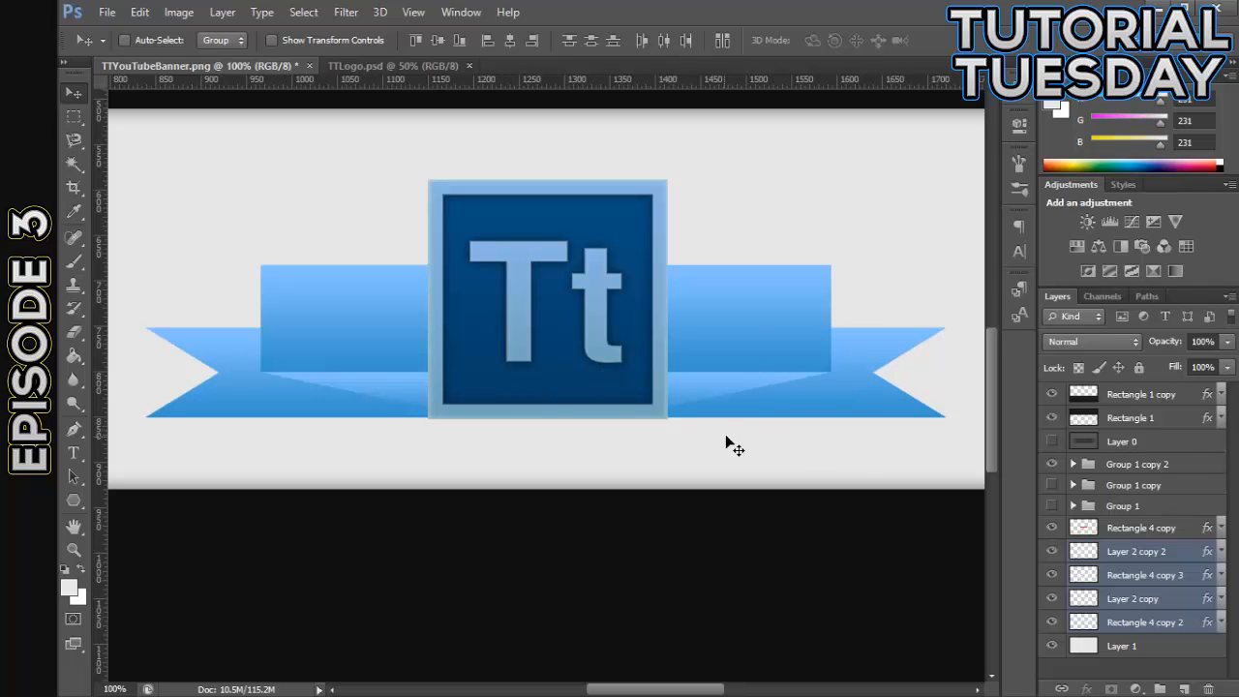
- Add a Drop Shadow to Rectangle 4 copy, disable Use Global Light and set the shadow angle to 90°
click(1190, 507)
click(1191, 529)
key(h)
double_click(1190, 532)
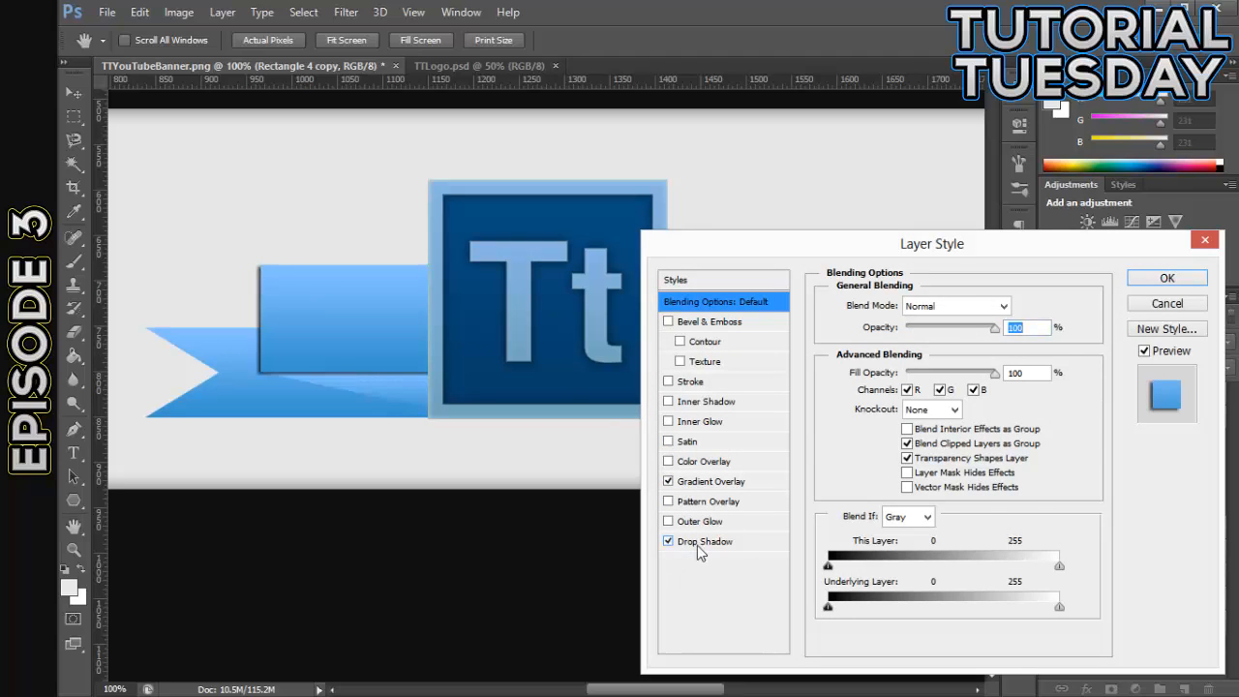
click(697, 545)
drag(839, 234, 608, 225)
click(741, 342)
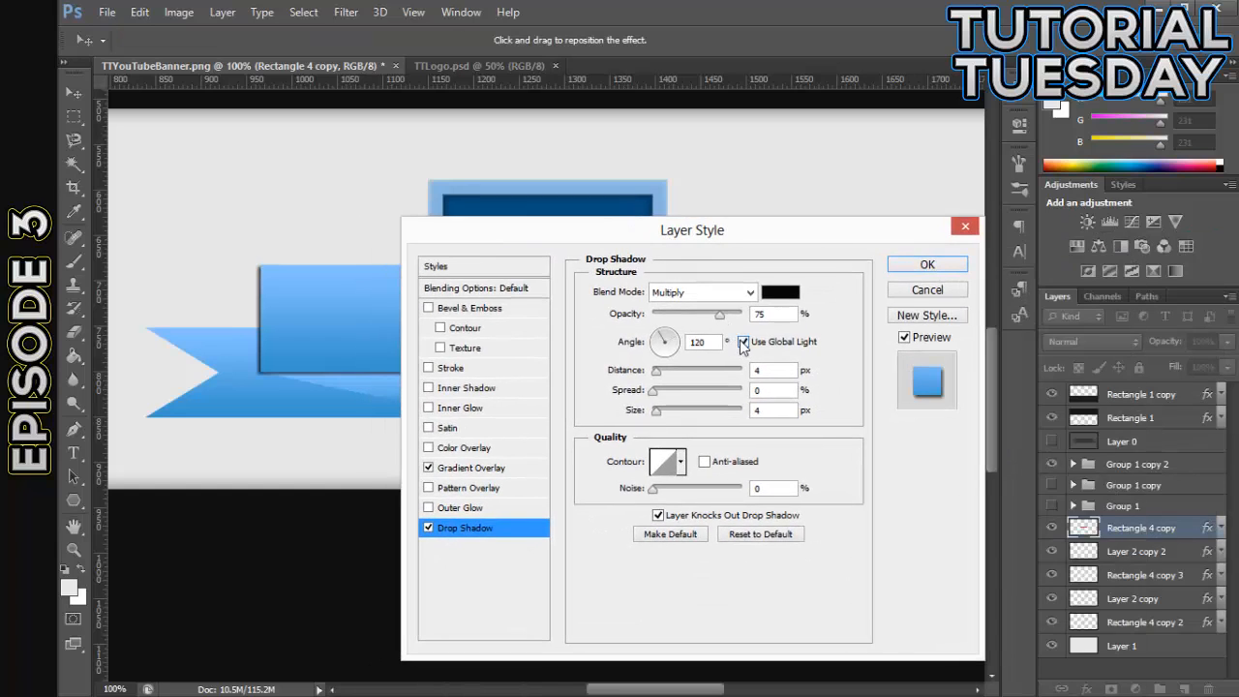
drag(726, 238, 855, 460)
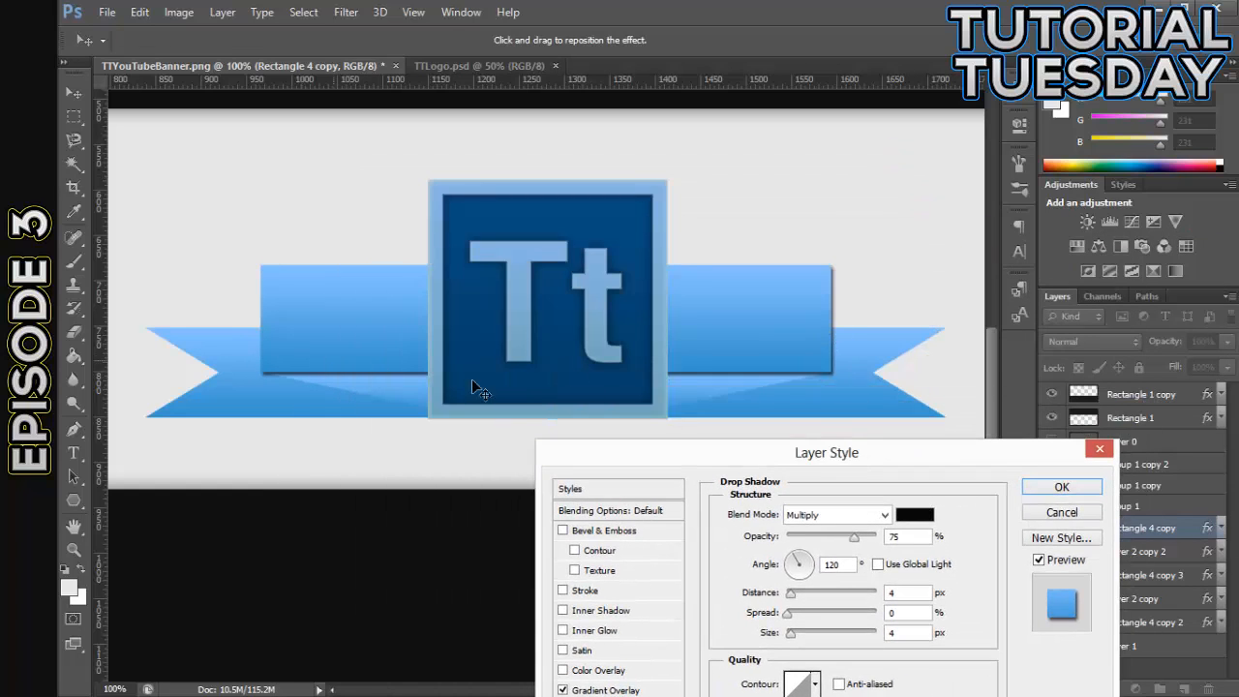
click(843, 565)
text(90)
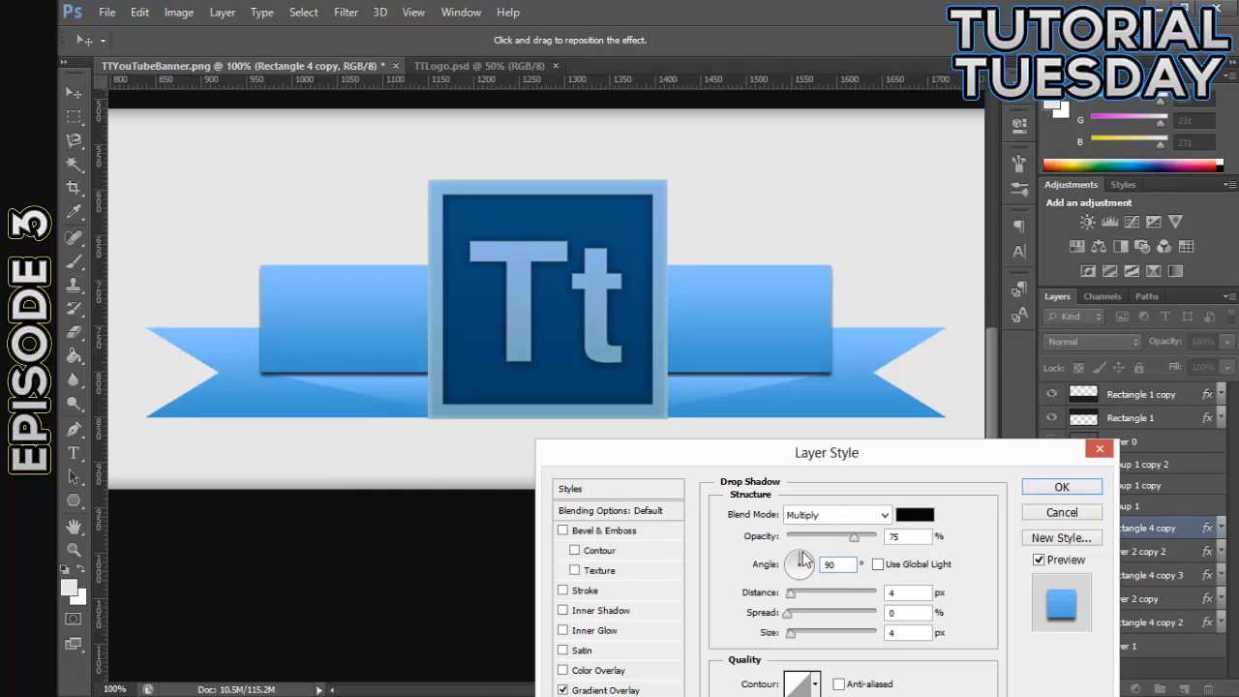
- Set the drop shadow's opacity to 100% and its color to the dark gray 1c1c1c
drag(863, 543, 877, 540)
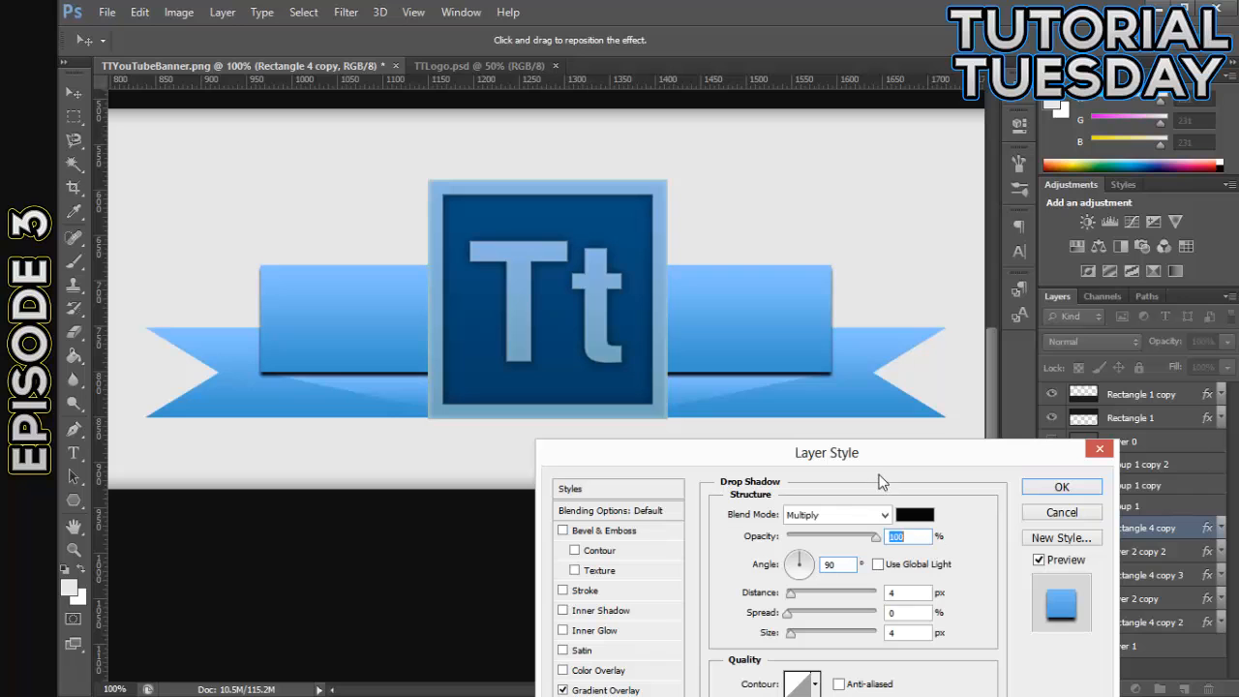
click(884, 515)
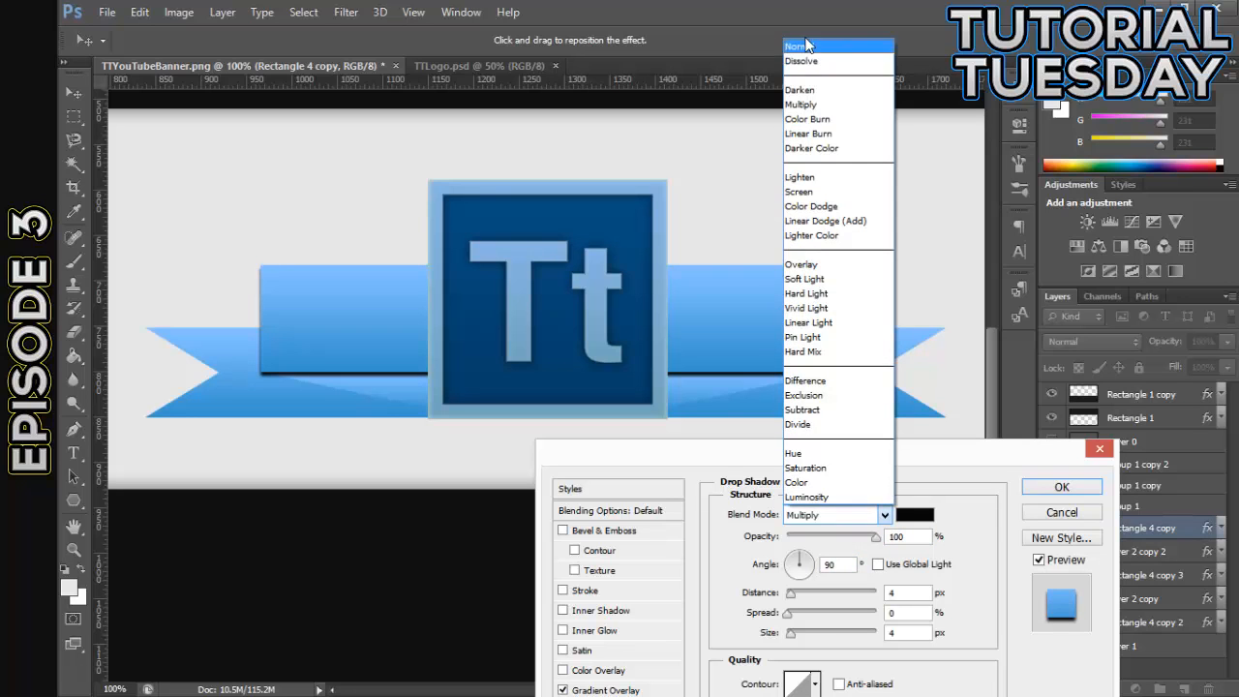
click(884, 515)
click(914, 515)
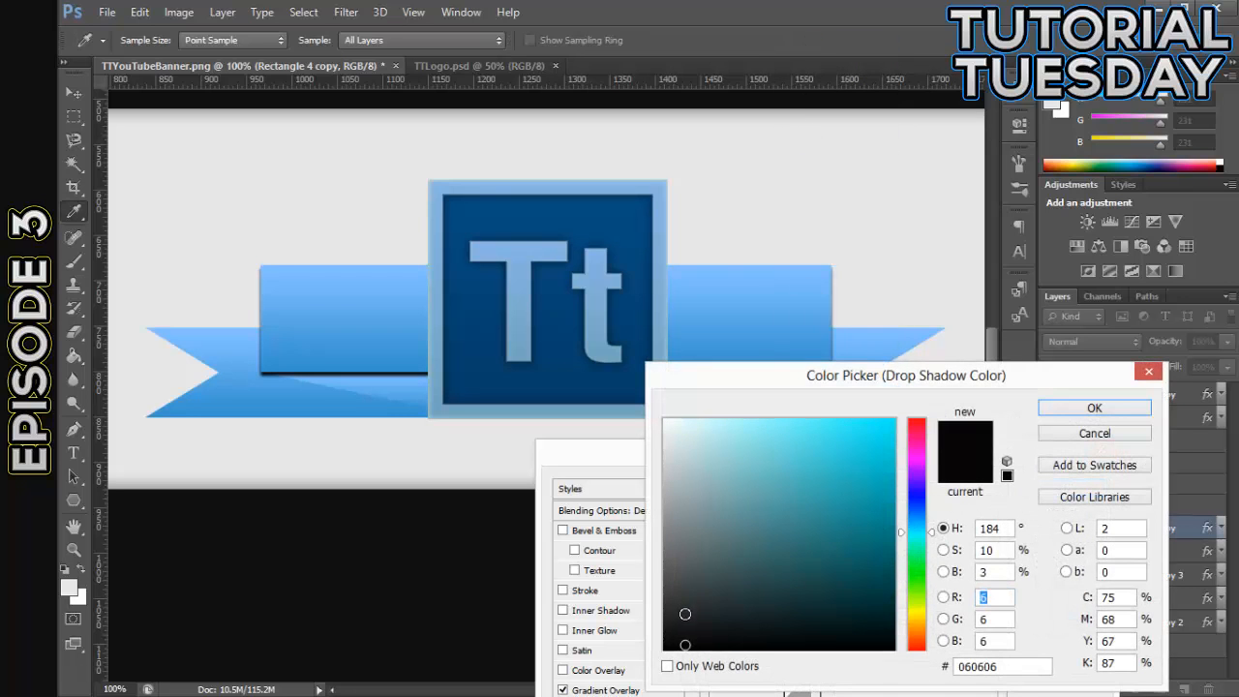
drag(685, 607, 631, 629)
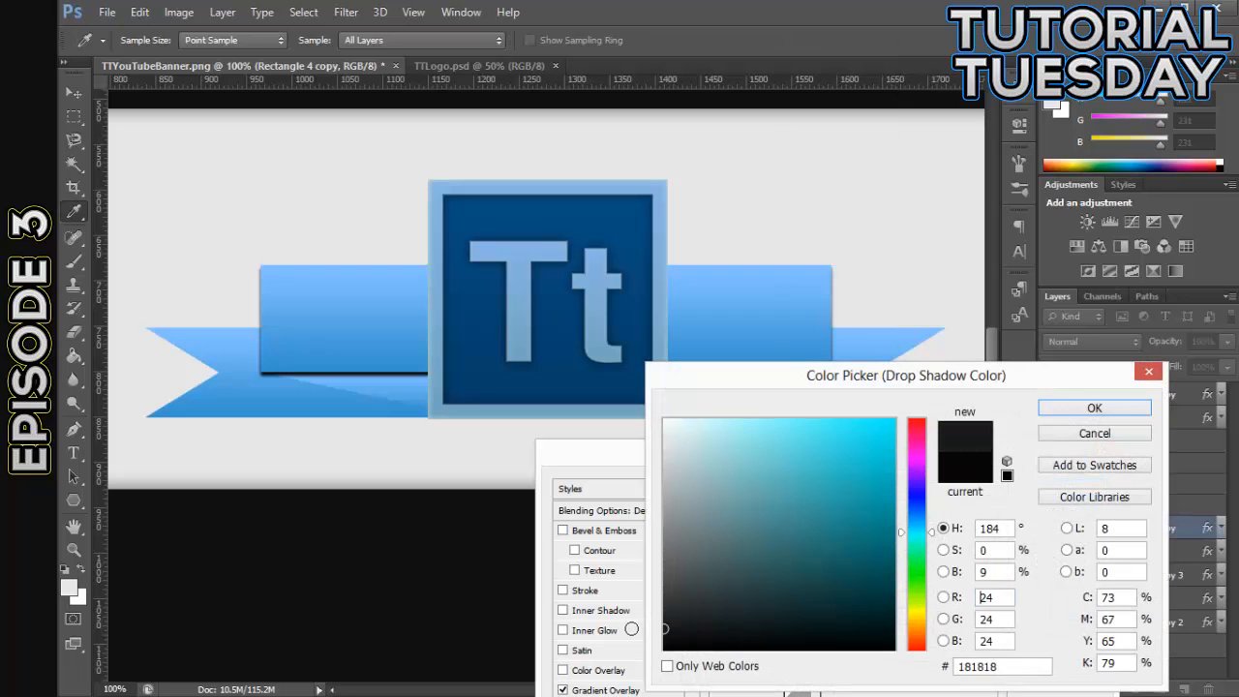
click(1094, 408)
- Set the drop shadow's size to 7 px, reduce its opacity to 50% and accept the layer style
drag(953, 461, 965, 277)
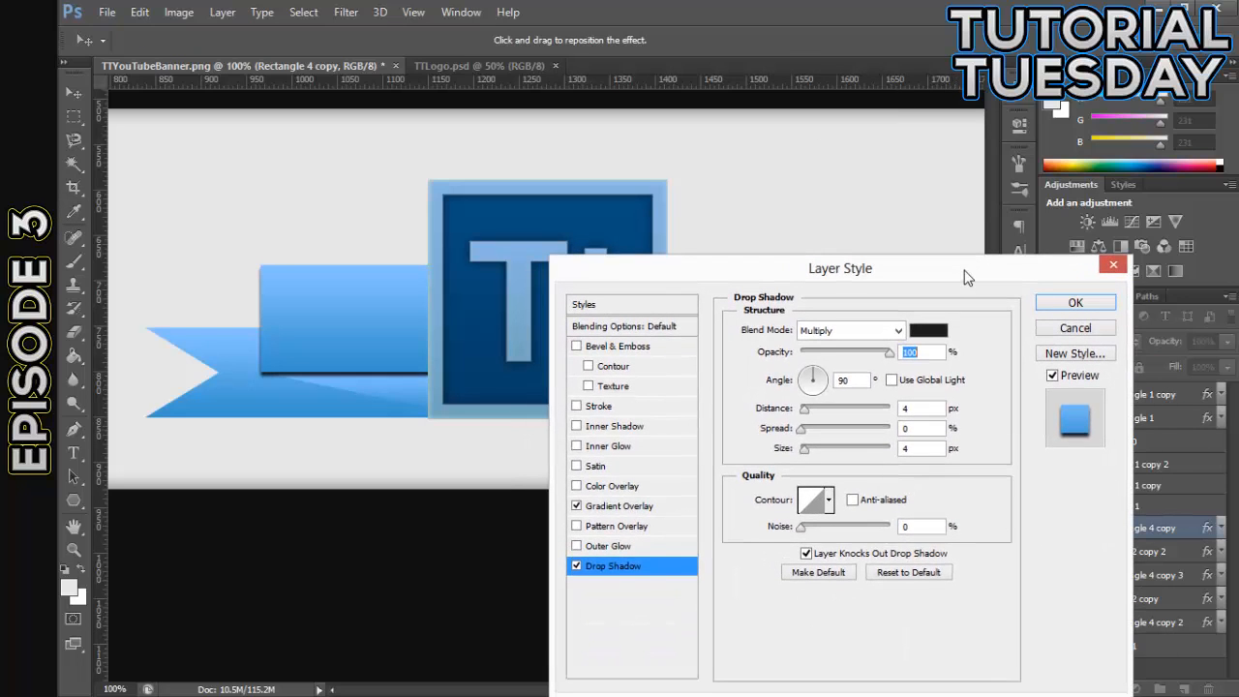
click(806, 450)
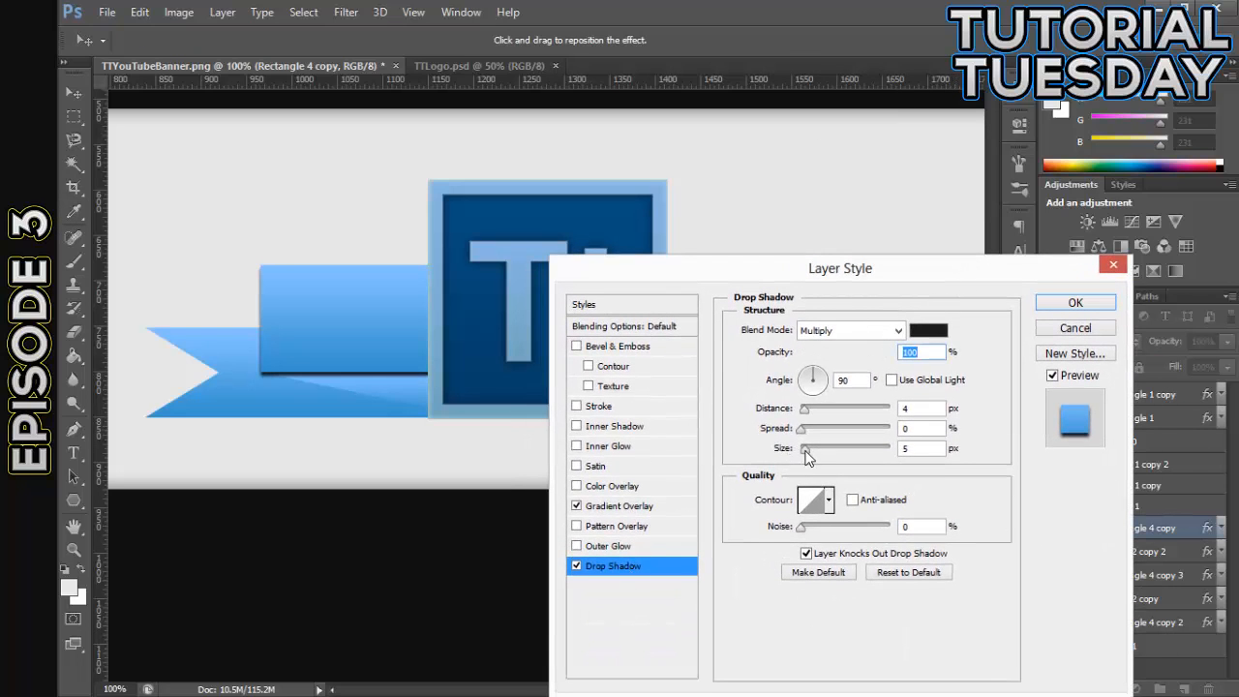
drag(808, 457, 809, 457)
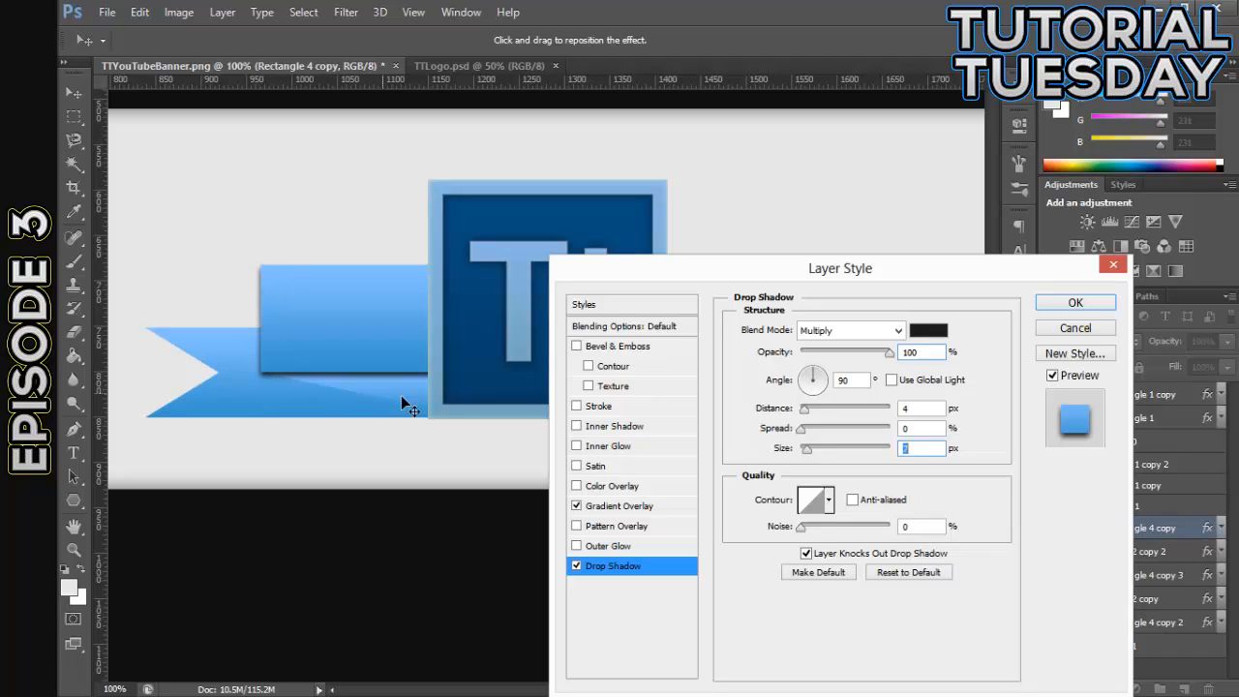
drag(892, 358, 853, 362)
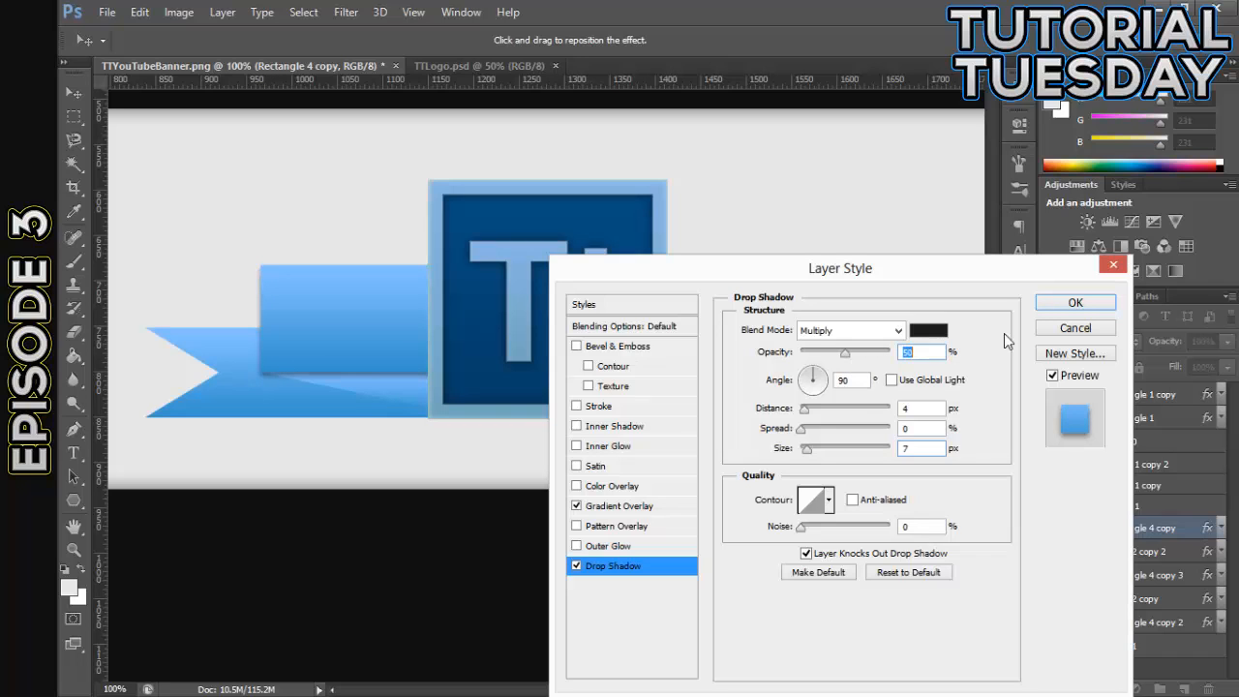
click(1075, 304)
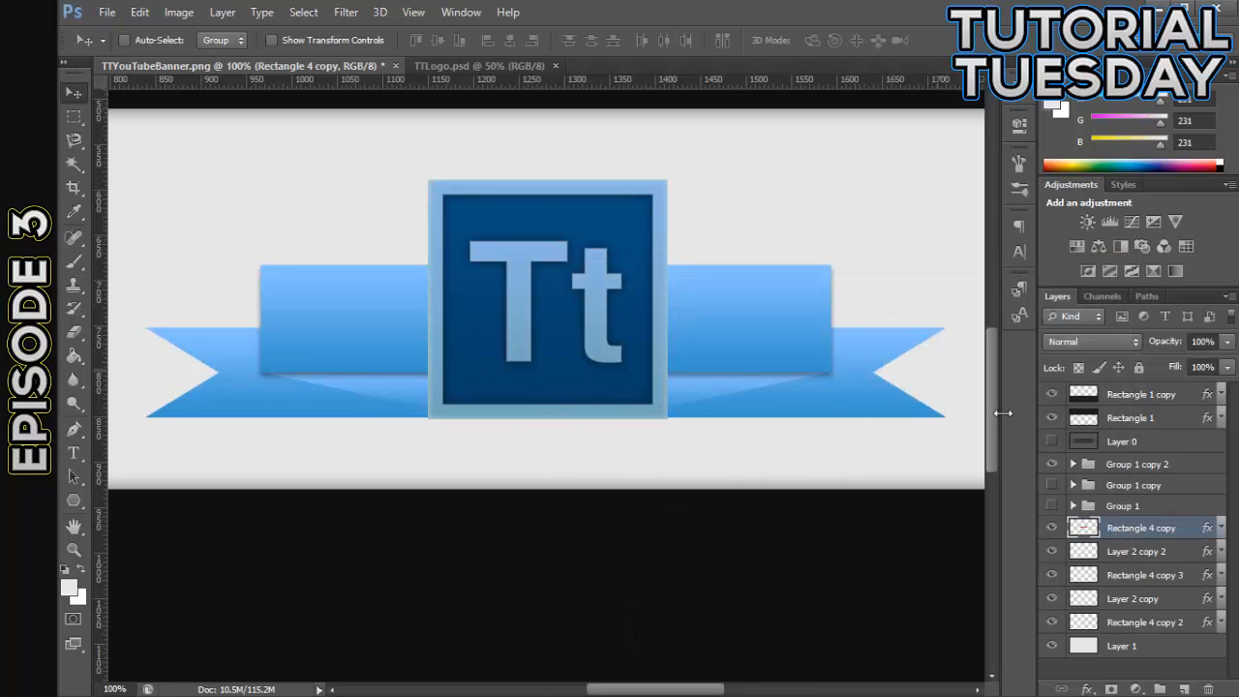
- Copy the layer style of Rectangle 4 copy with its drop shadow onto the four ribbon layers from Layer 2 copy 2 to Rectangle 4 copy 2
right_click(1187, 535)
click(871, 394)
click(1164, 552)
shift+click(1162, 620)
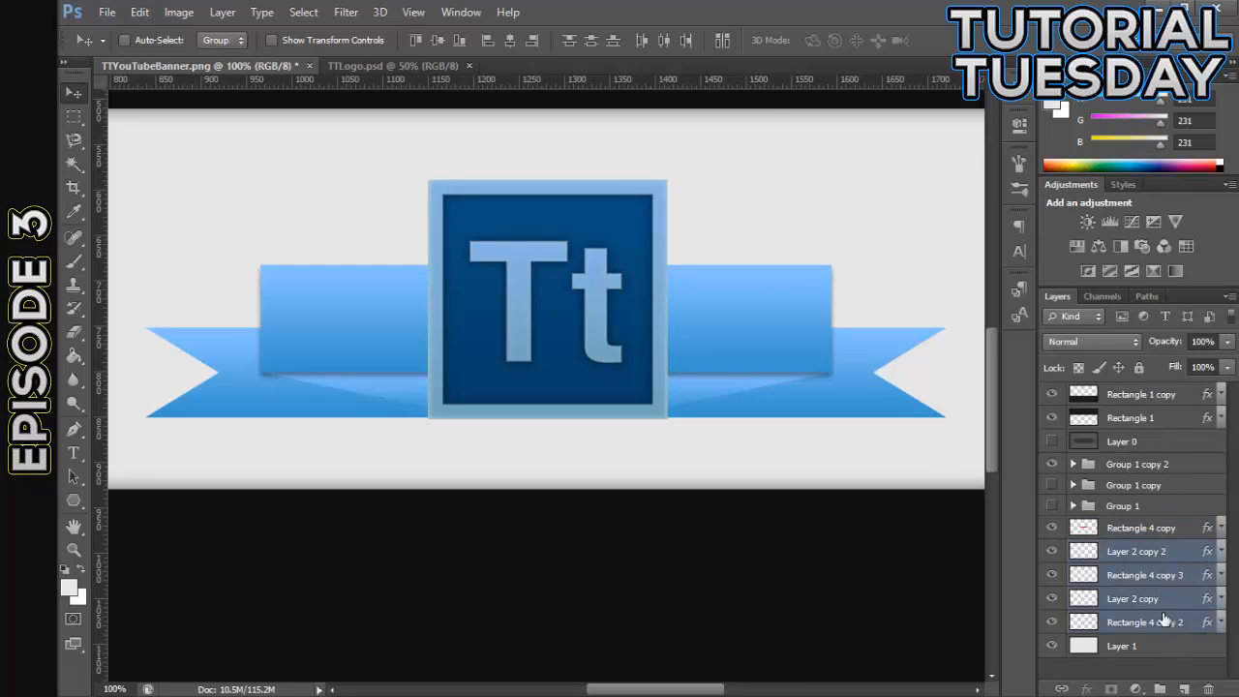
right_click(1162, 616)
click(942, 308)
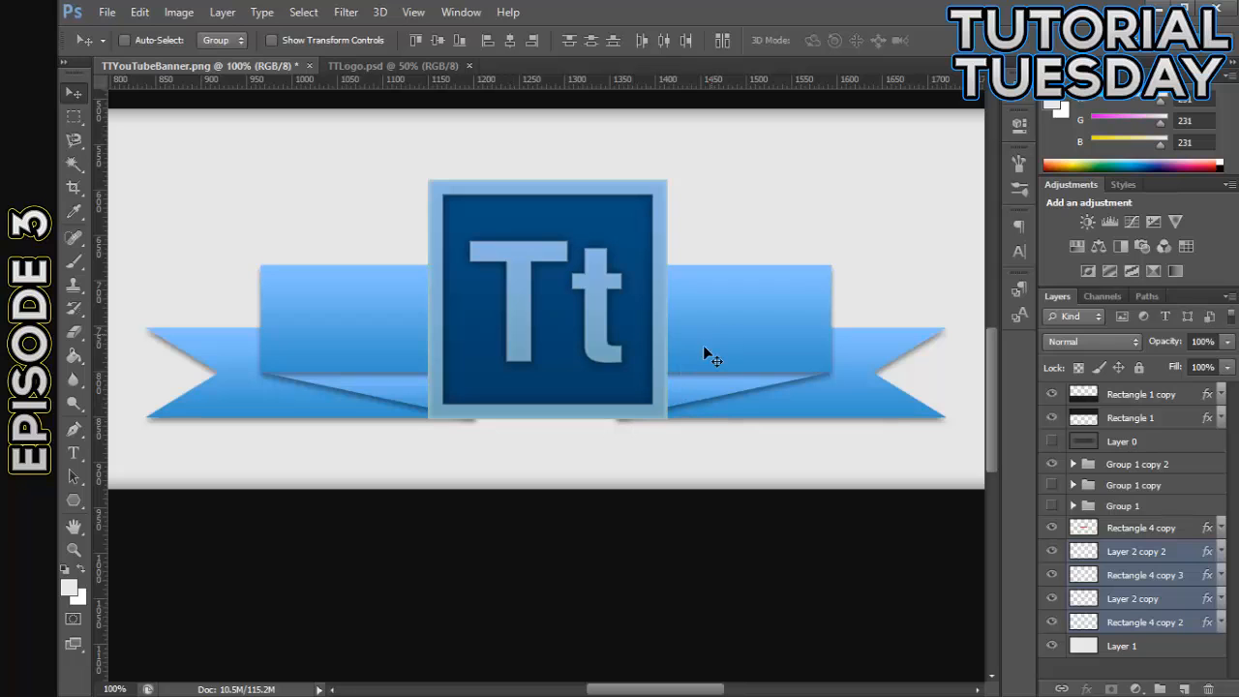
- Turn off the Gradient Overlay on Rectangle 4 copy and the four ribbon layers beneath it, keeping their Drop Shadow
click(1191, 527)
double_click(1191, 528)
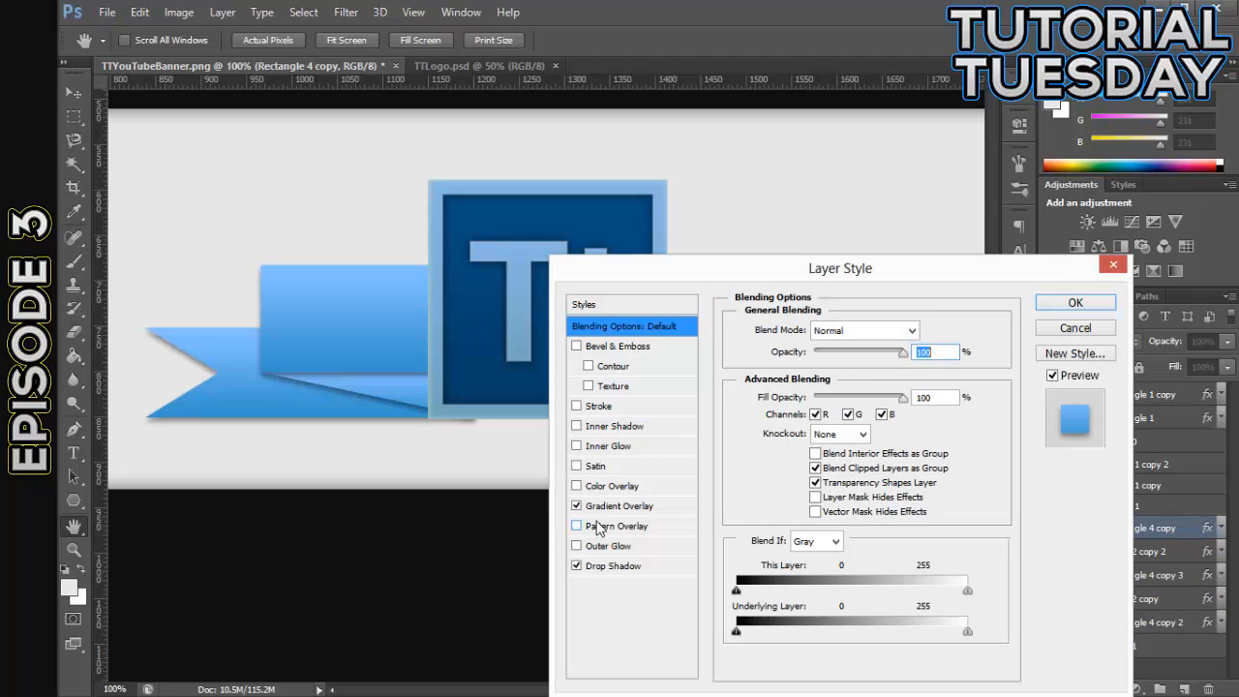
click(578, 507)
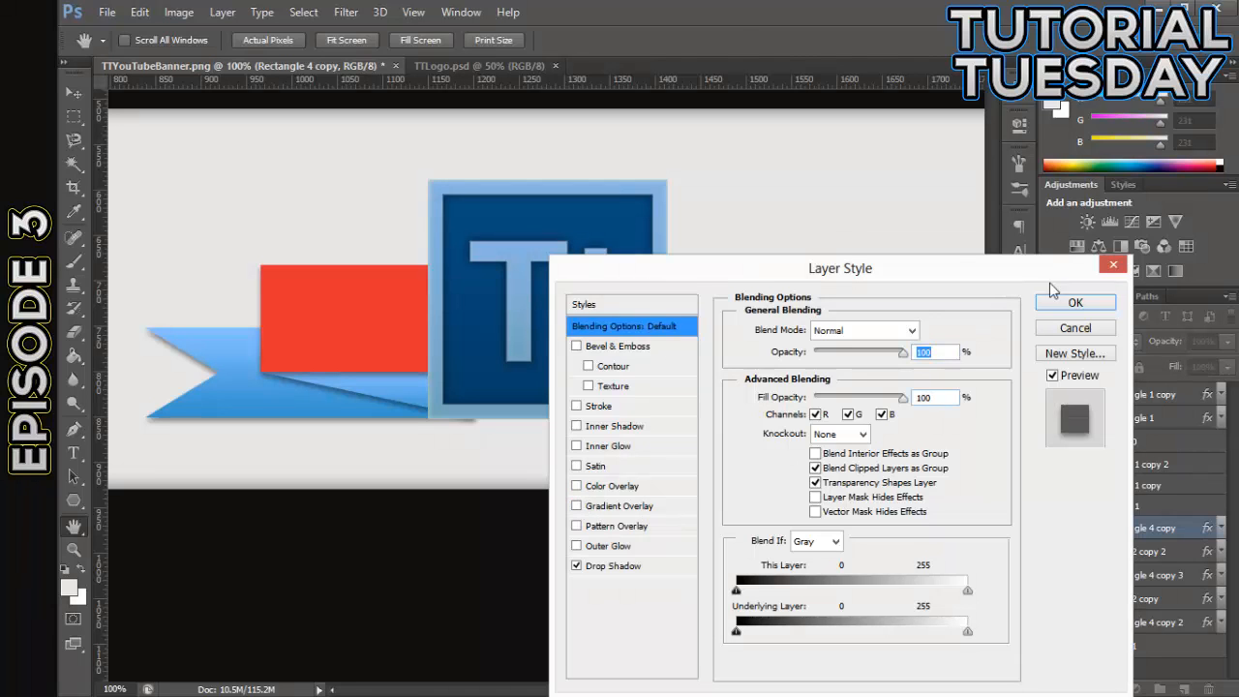
click(1072, 301)
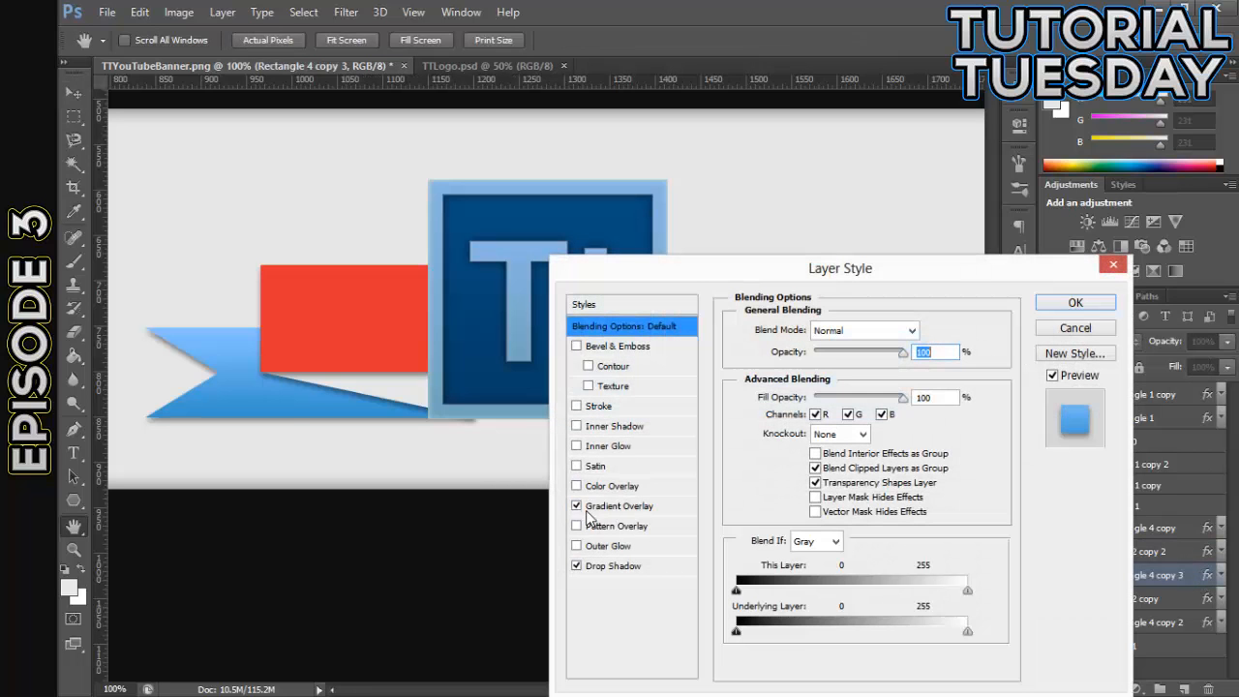
click(1072, 303)
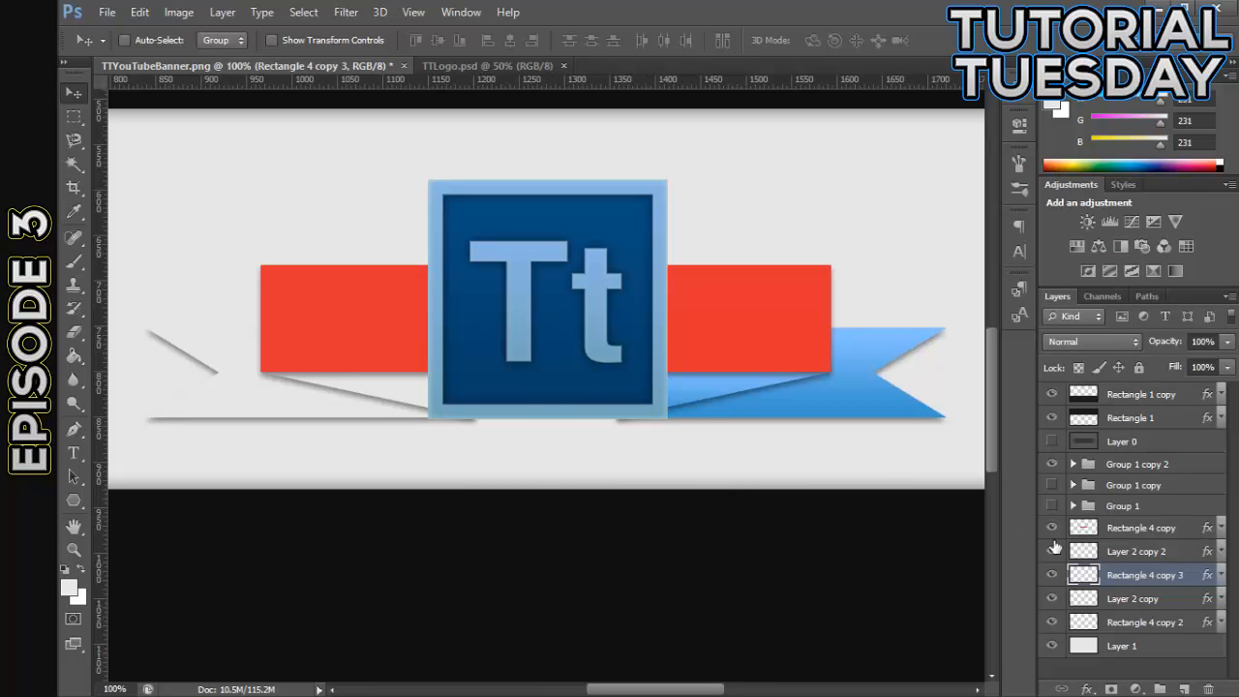
double_click(1185, 599)
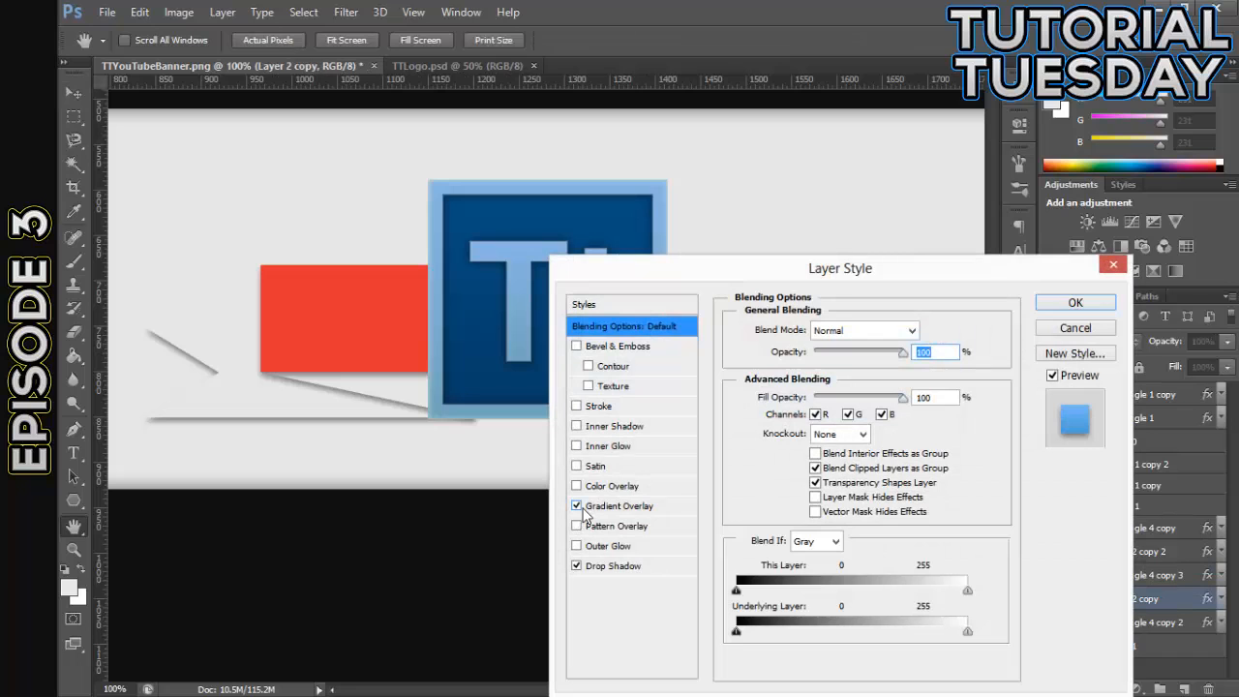
click(1074, 303)
double_click(1192, 622)
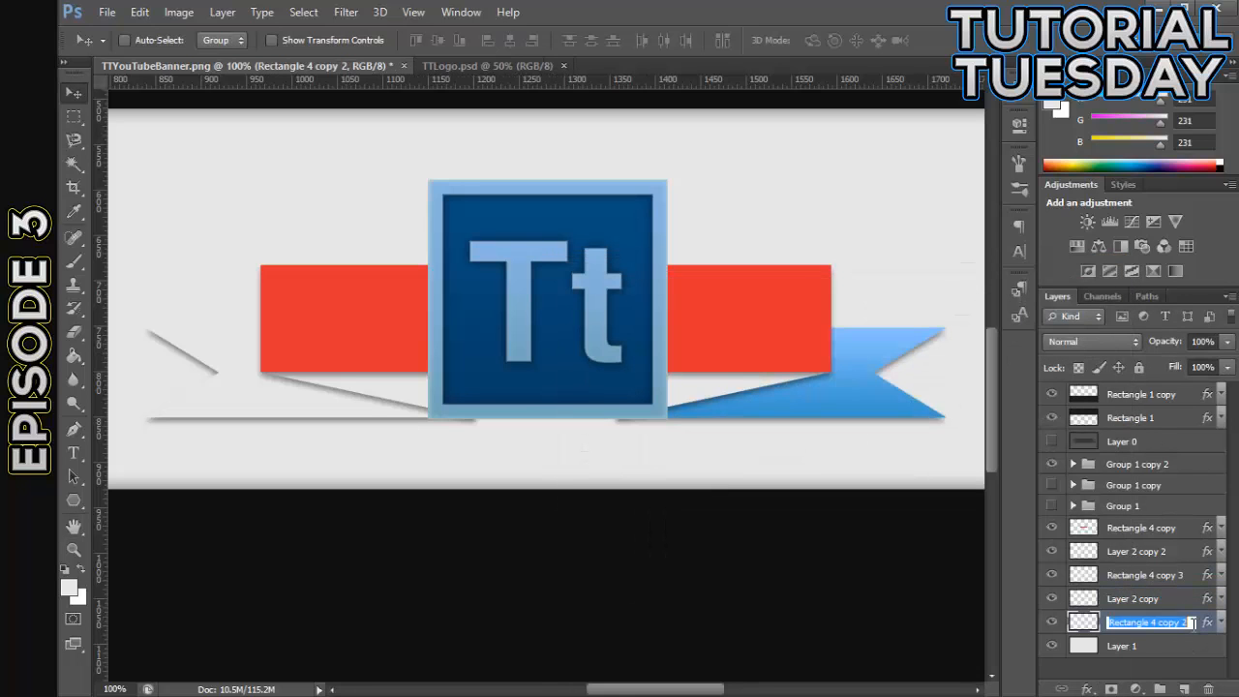
double_click(1206, 624)
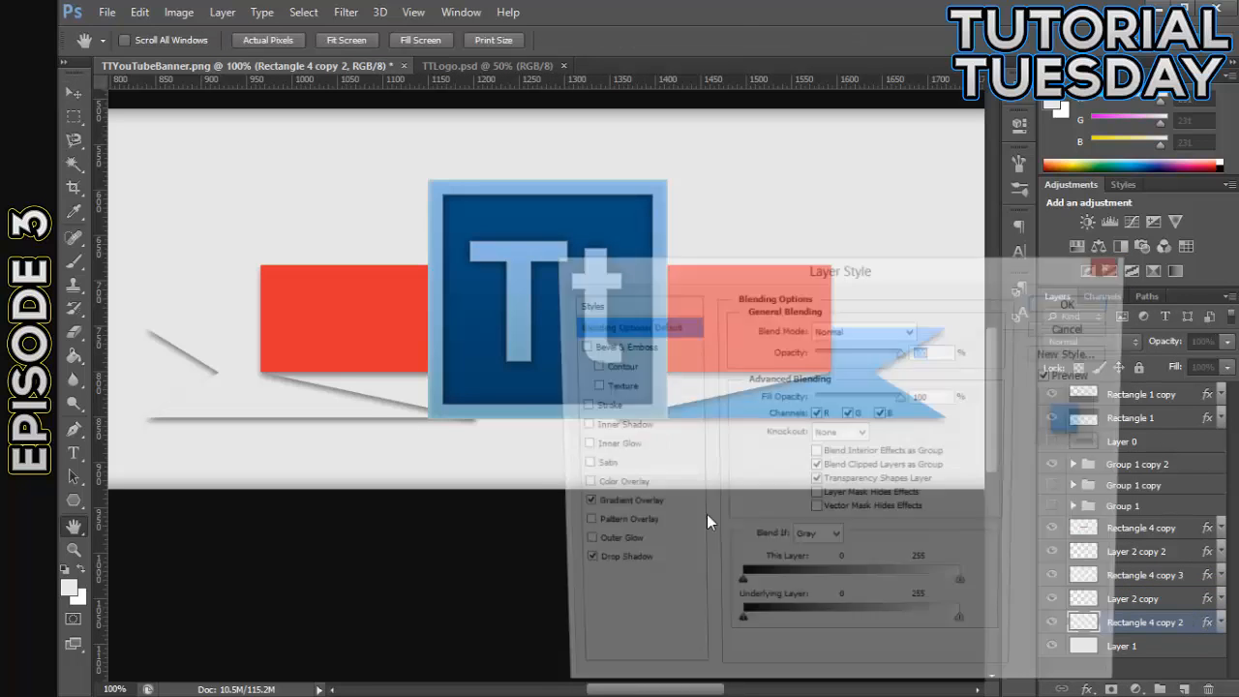
click(1081, 306)
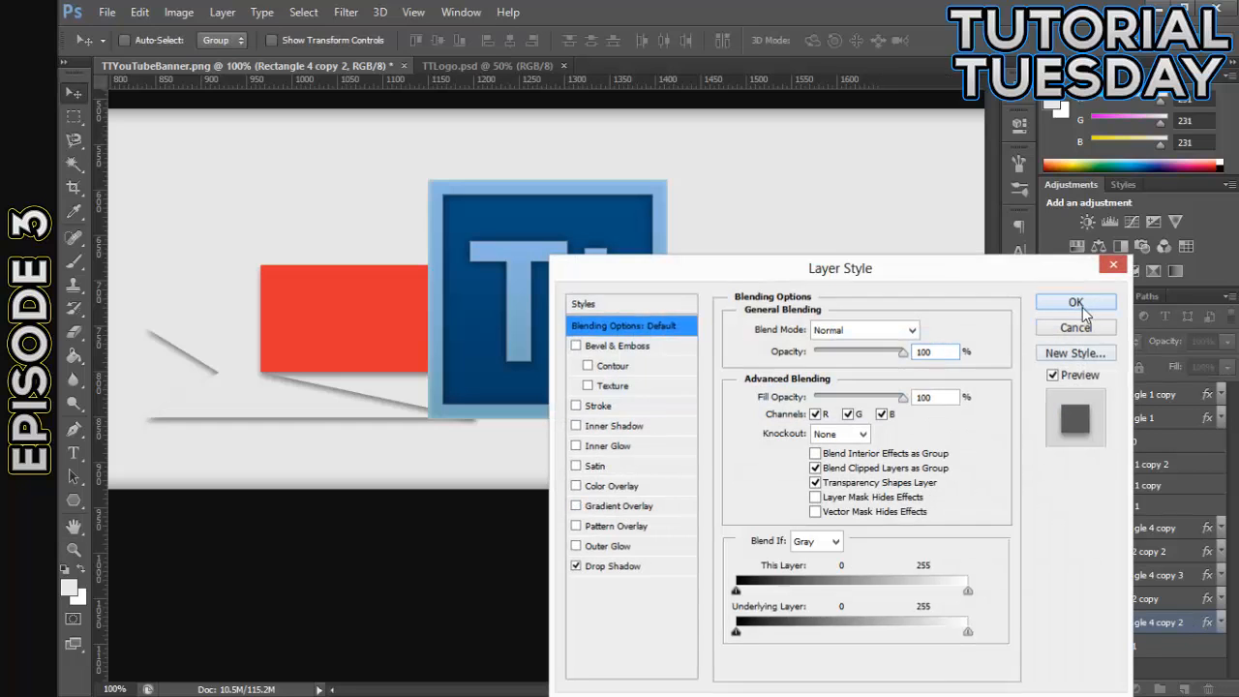
- Enable a Color Overlay on Rectangle 4 copy and sample the light blue of the logo's letter T as its color
click(1177, 534)
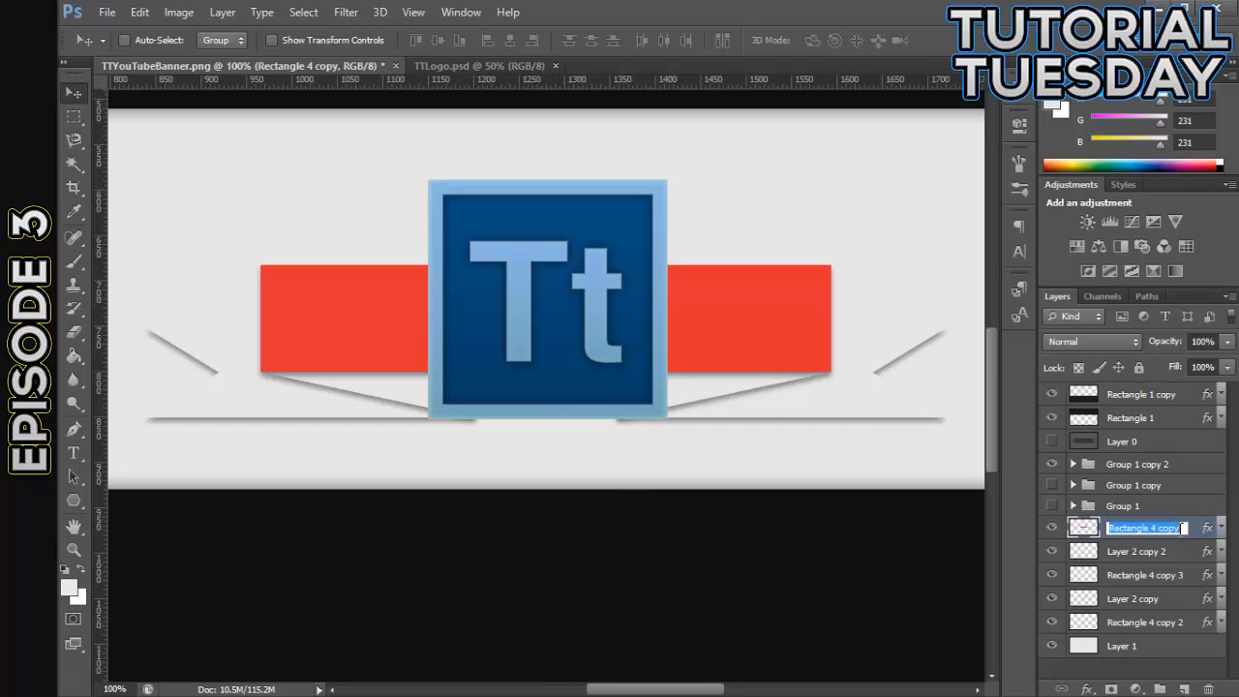
double_click(1198, 525)
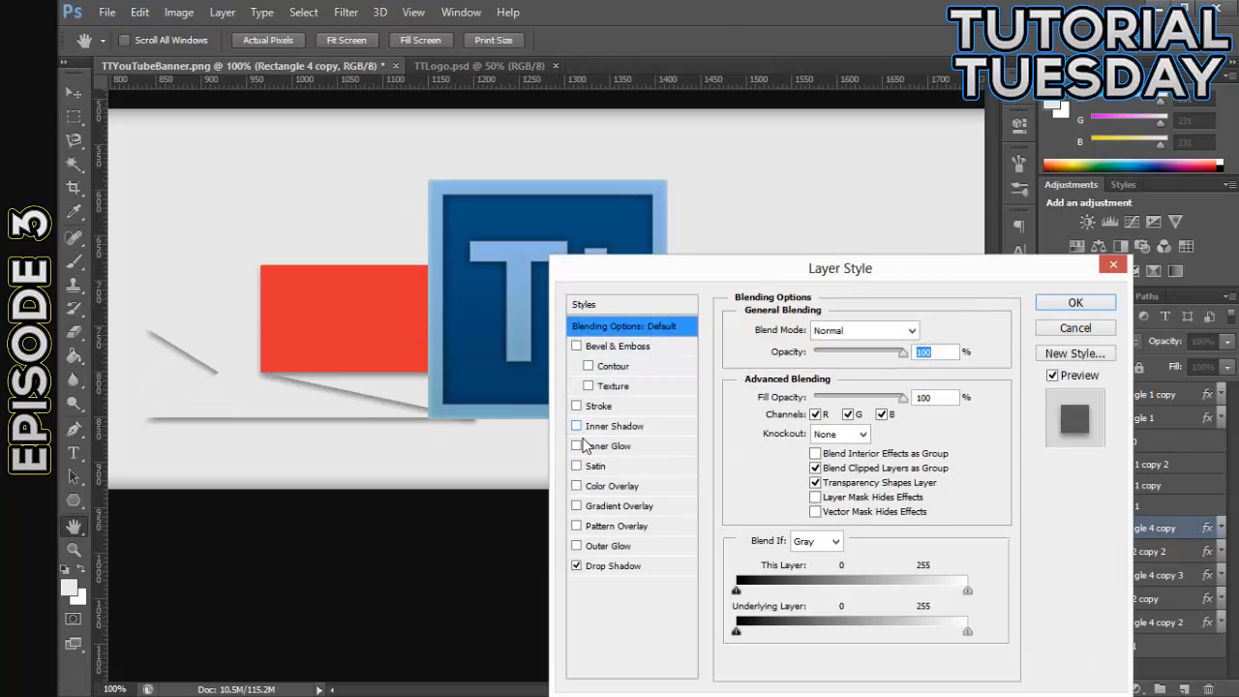
click(577, 485)
click(931, 332)
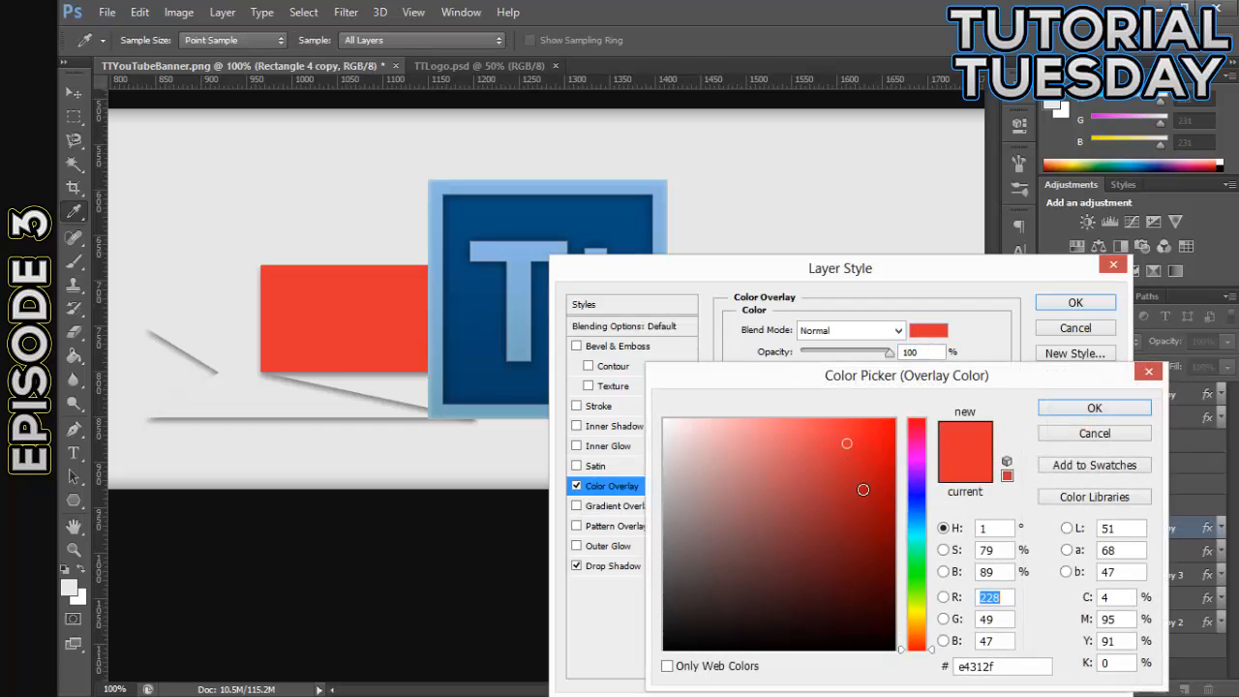
click(917, 510)
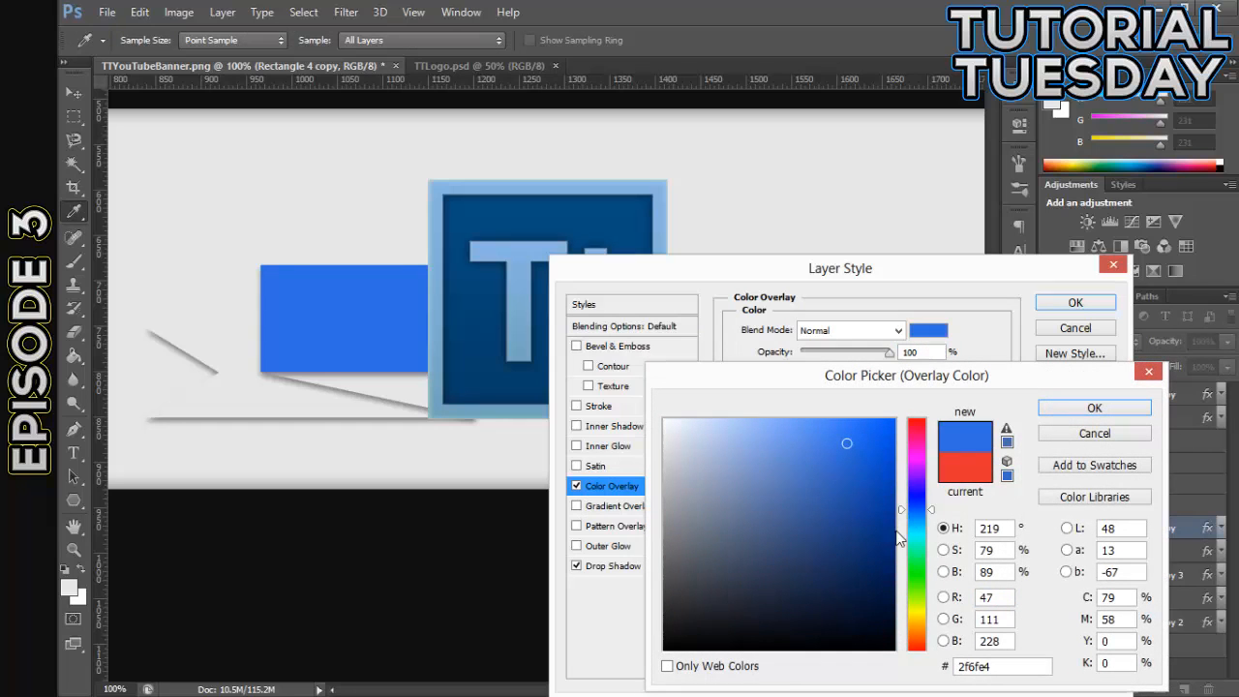
click(911, 522)
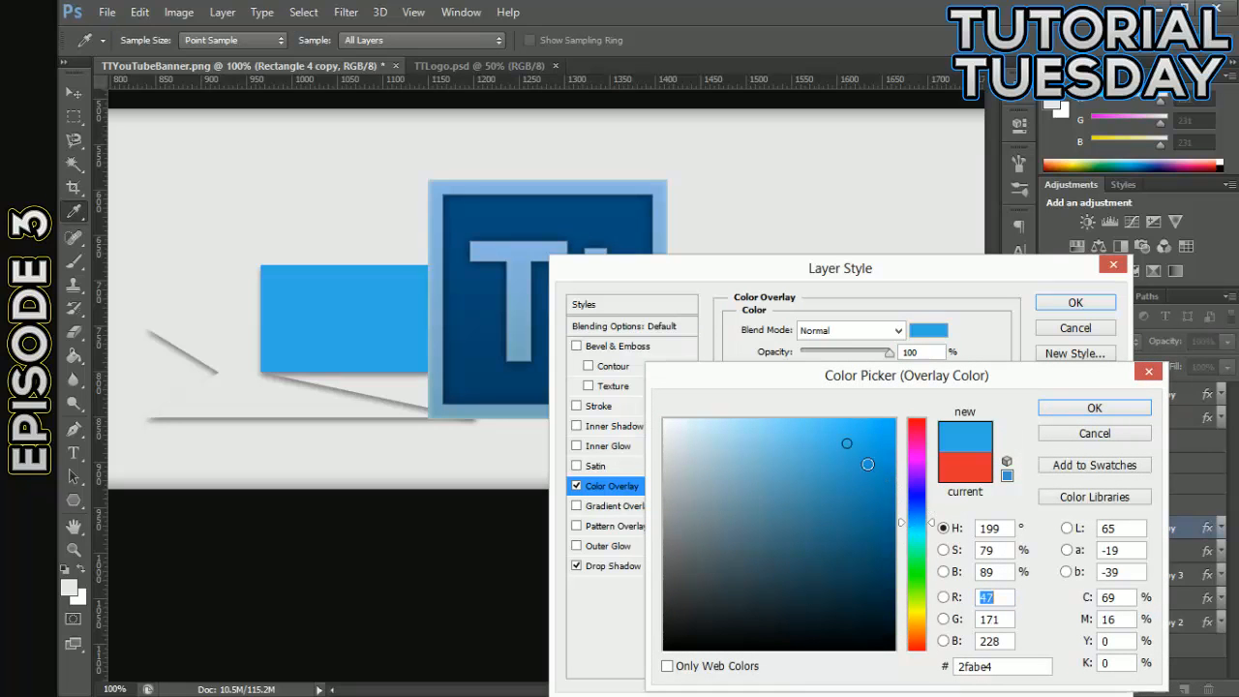
click(789, 419)
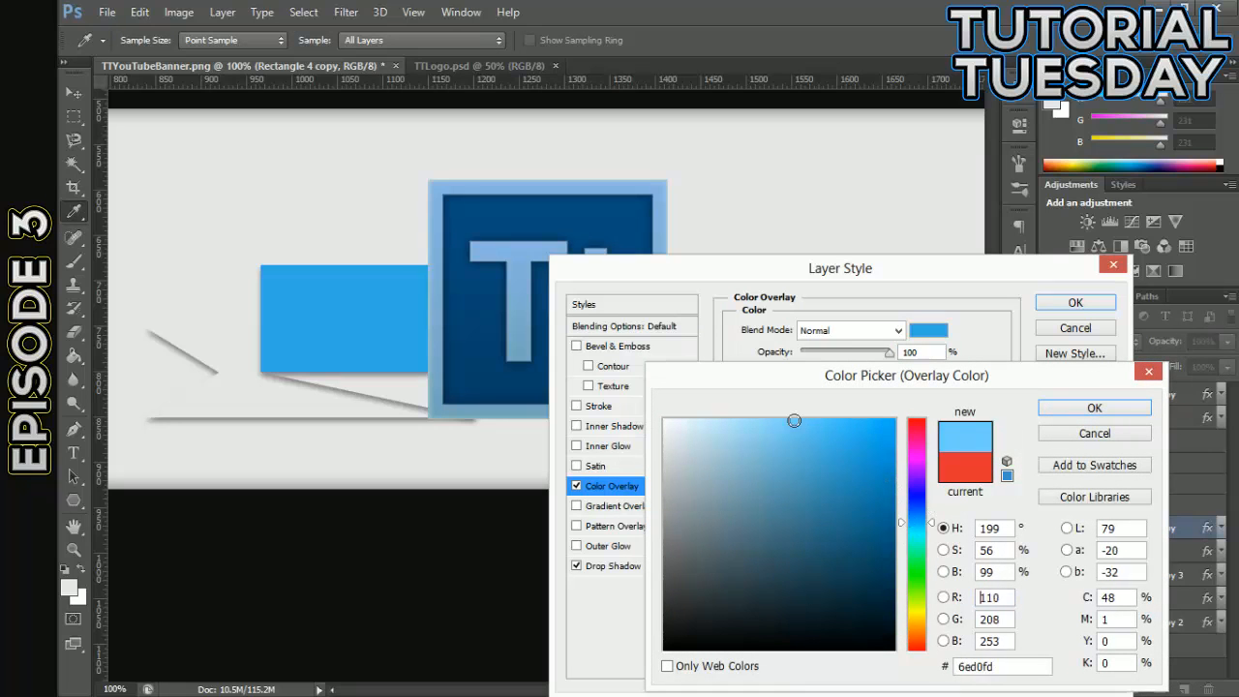
click(917, 517)
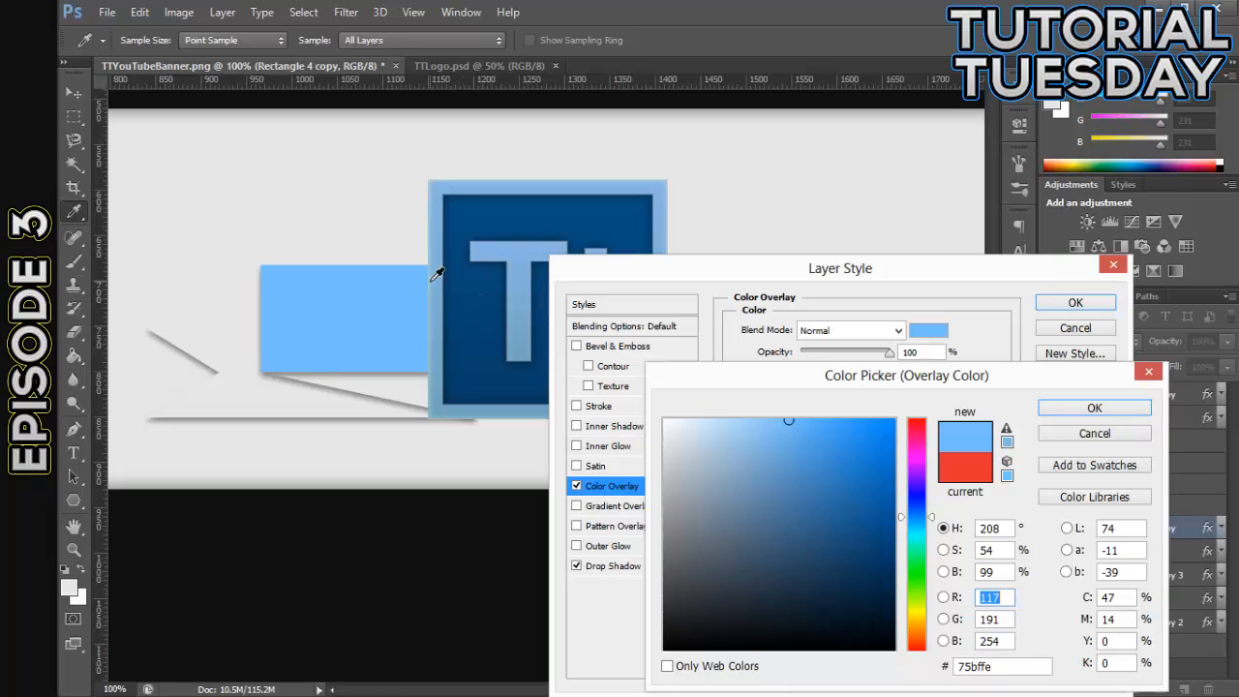
click(529, 246)
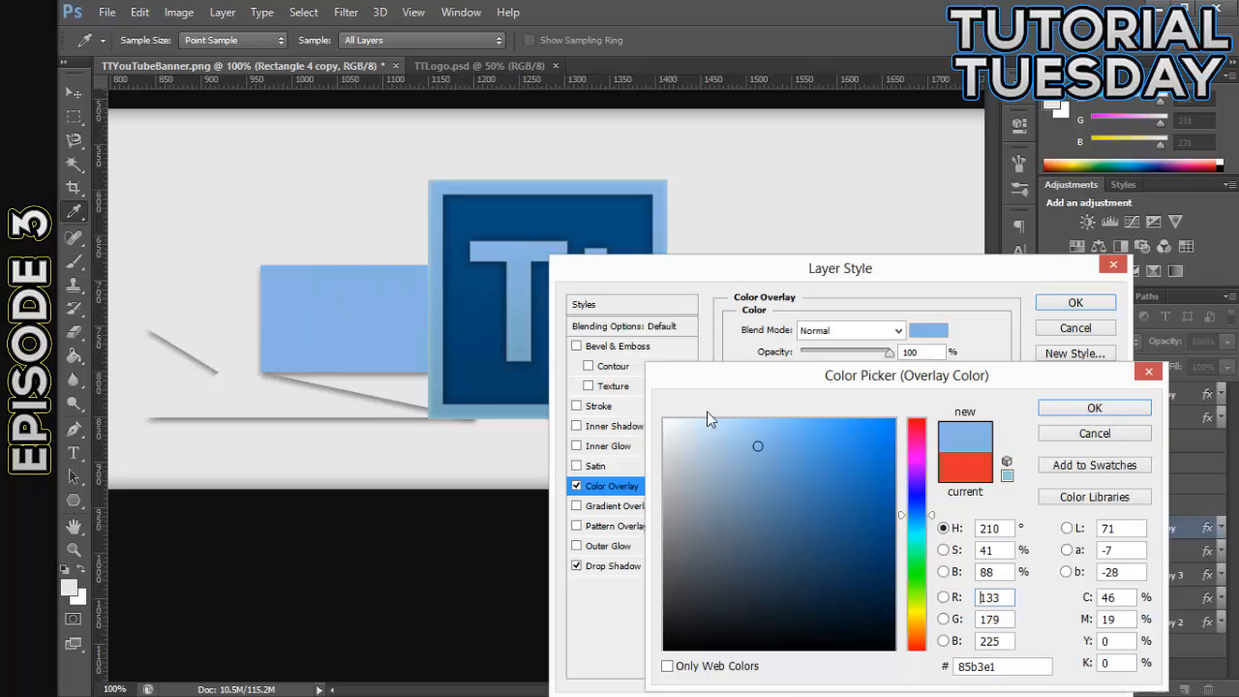
- Lighten the overlay color to the pale blue c8def4 and accept the layer style
click(748, 422)
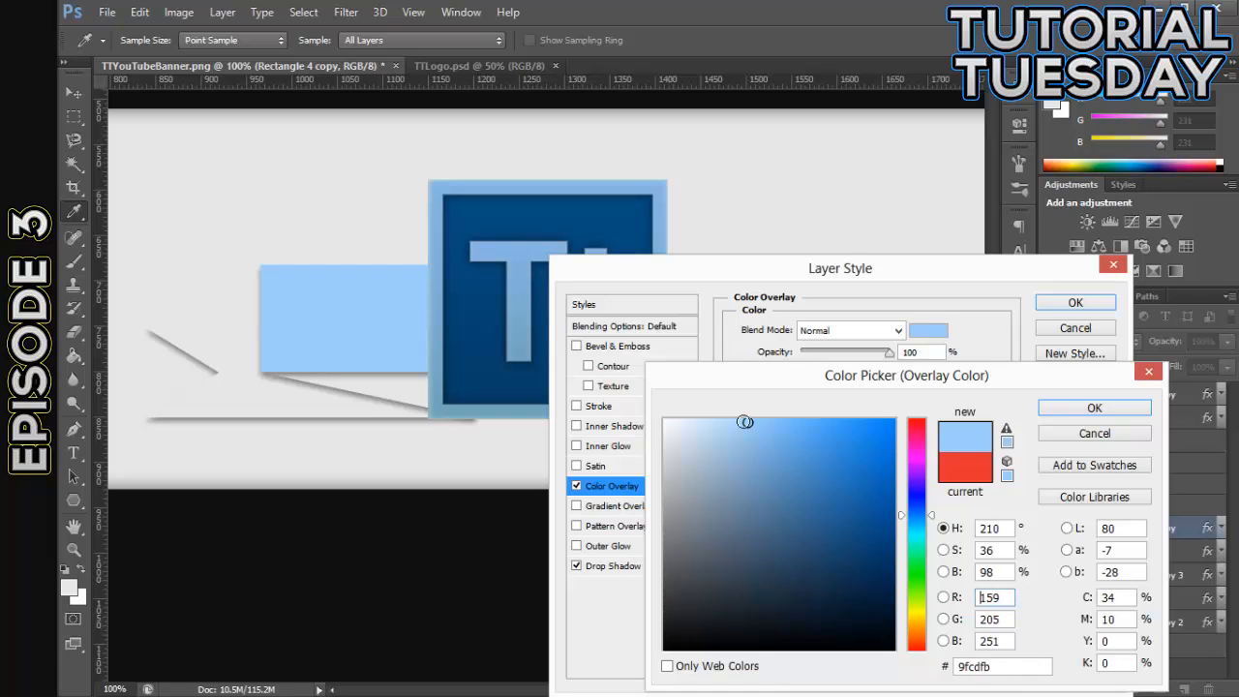
click(704, 427)
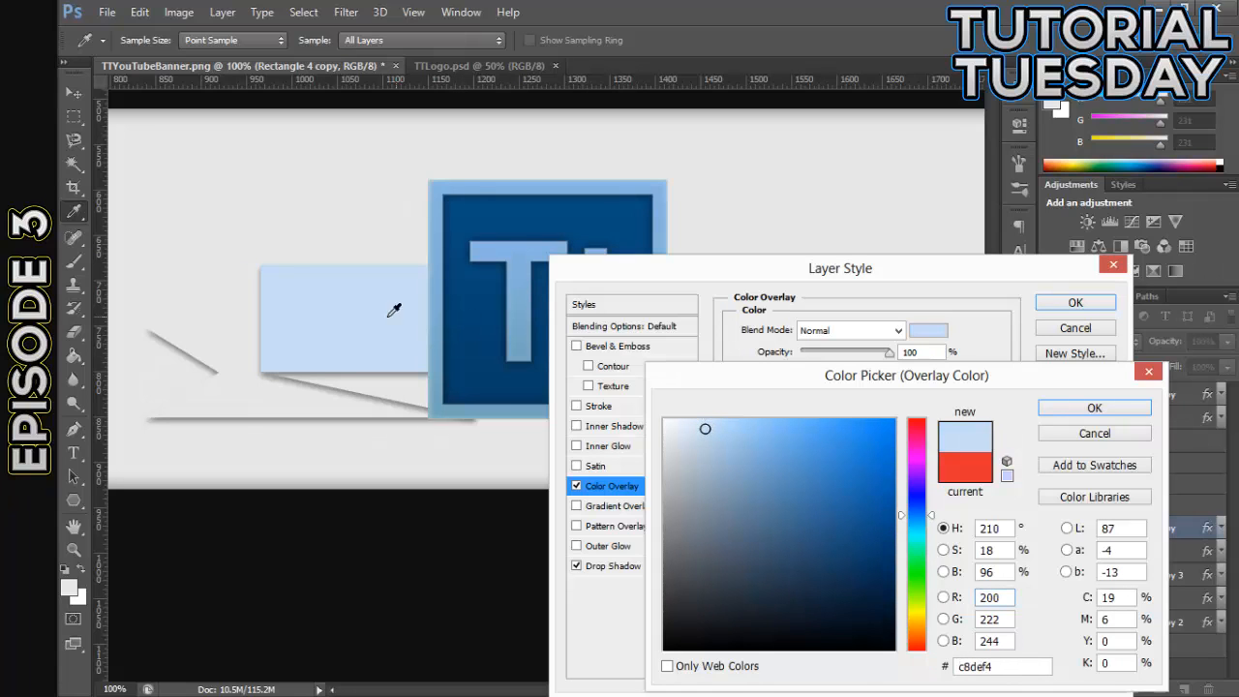
click(1092, 410)
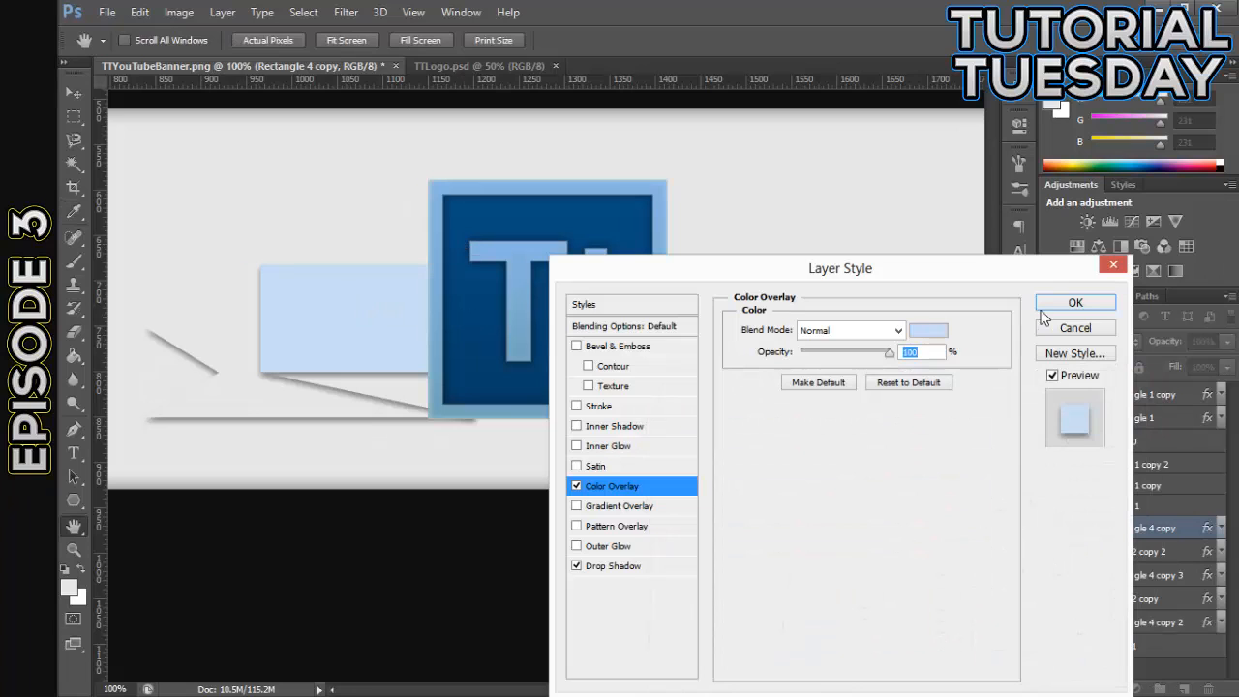
click(1075, 301)
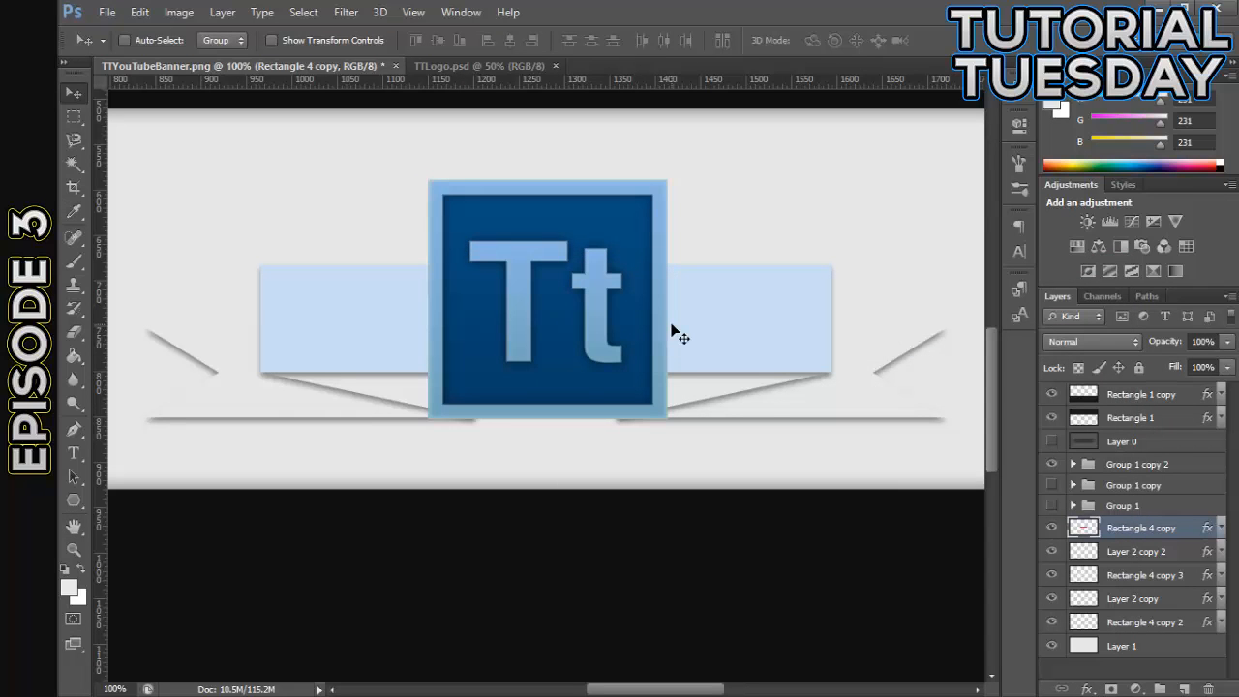
- Change the Color Overlay of Rectangle 4 copy to the dark blue sampled from the Tt logo's inner square
key(ctrl+minus)
key(ctrl+minus)
key(ctrl+minus)
key(ctrl+plus)
key(ctrl+plus)
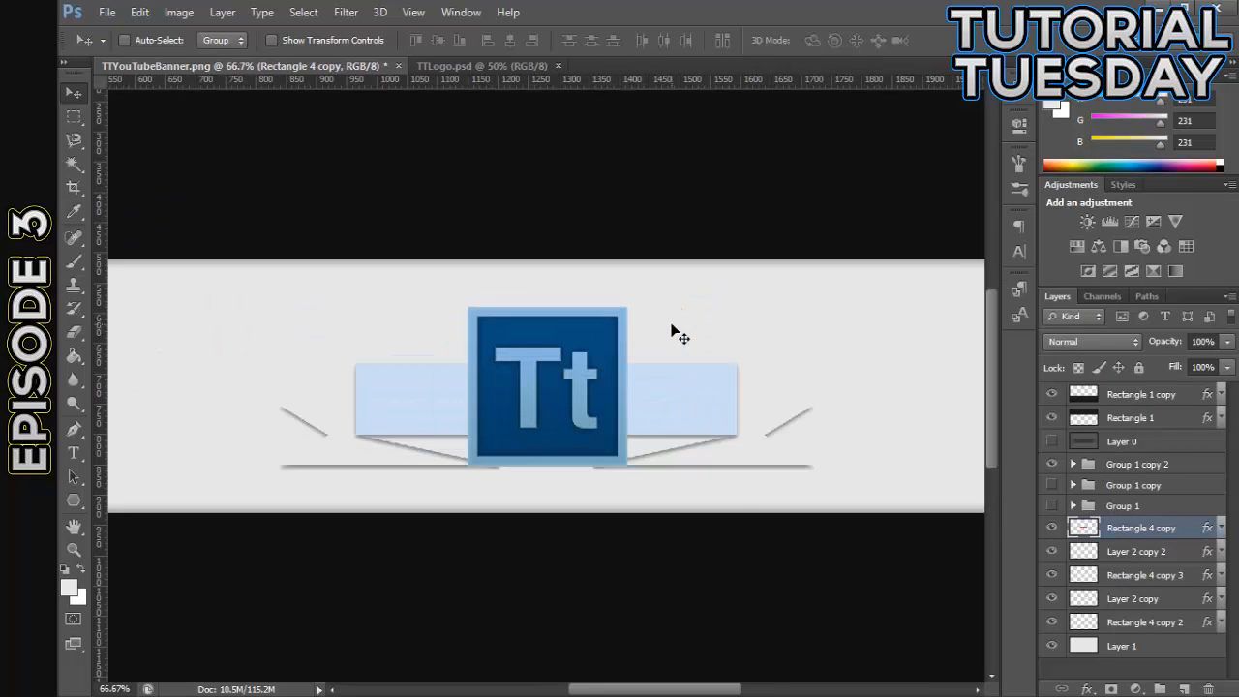
key(ctrl+plus)
key(h)
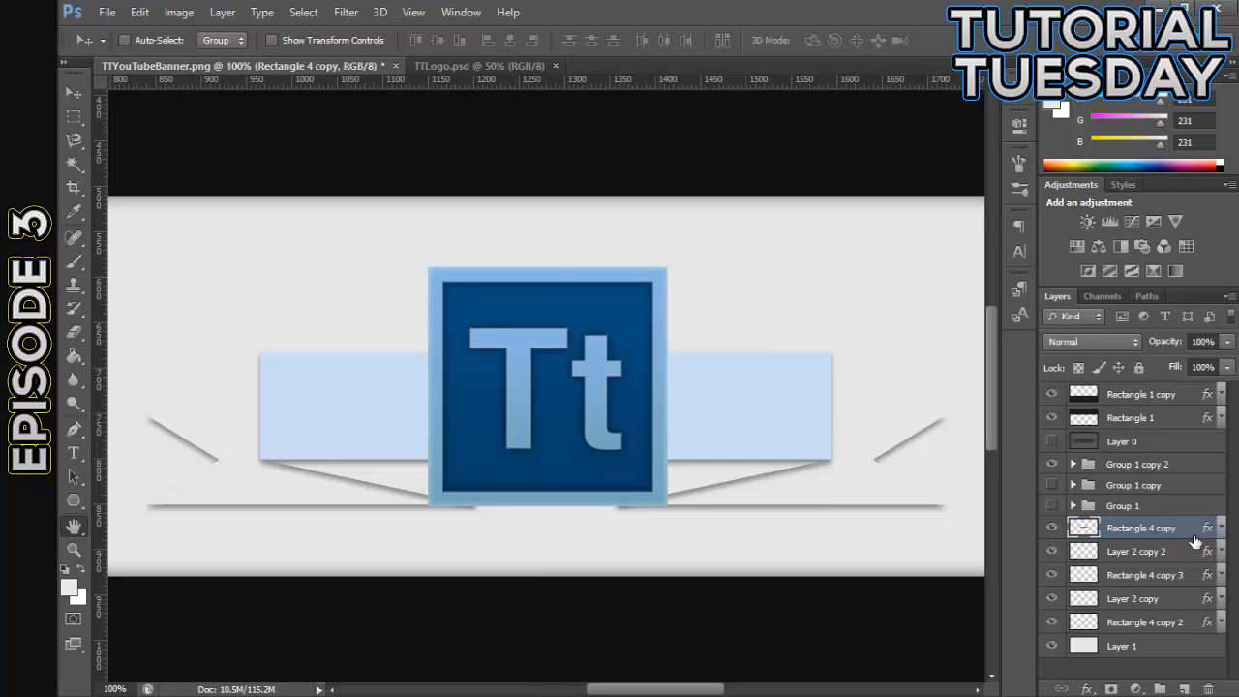
double_click(1194, 536)
click(642, 486)
click(929, 332)
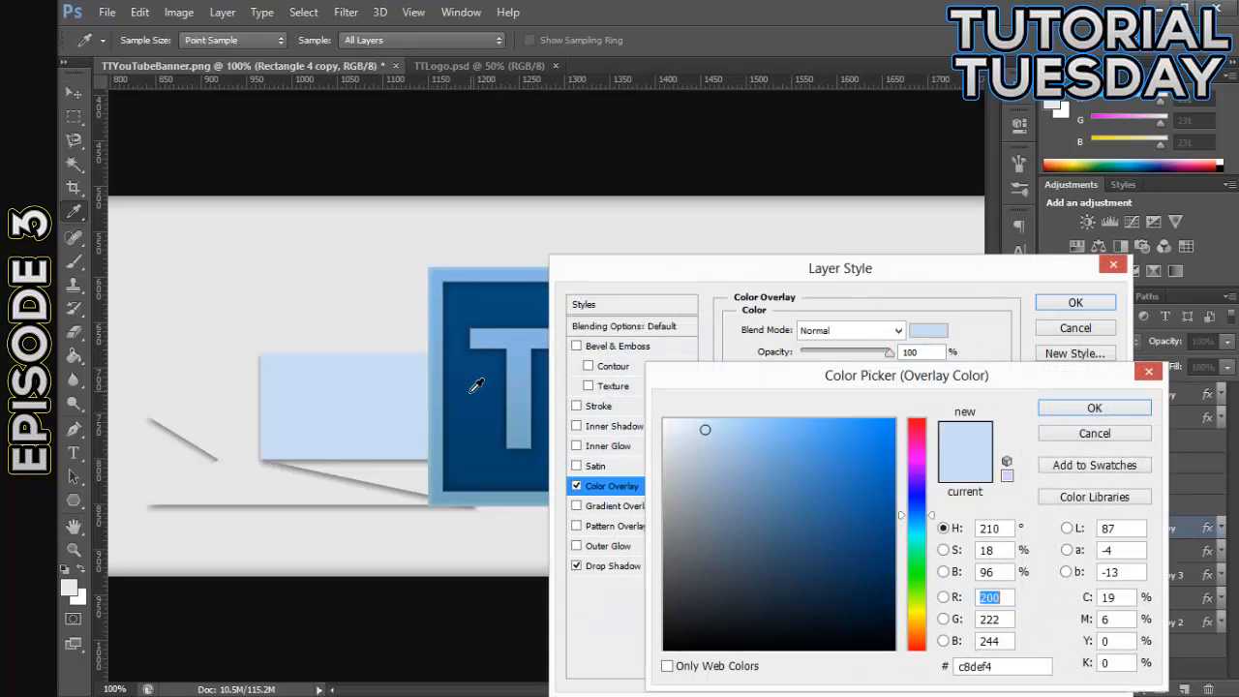
click(476, 385)
click(1092, 407)
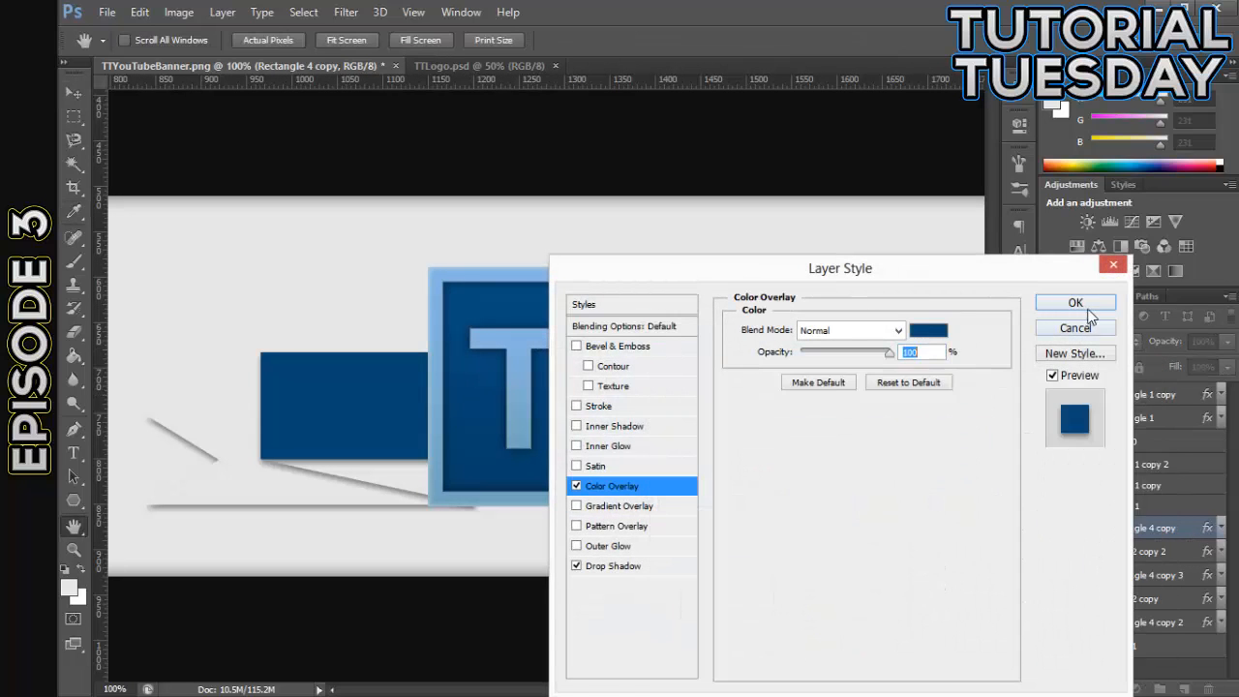
click(1089, 304)
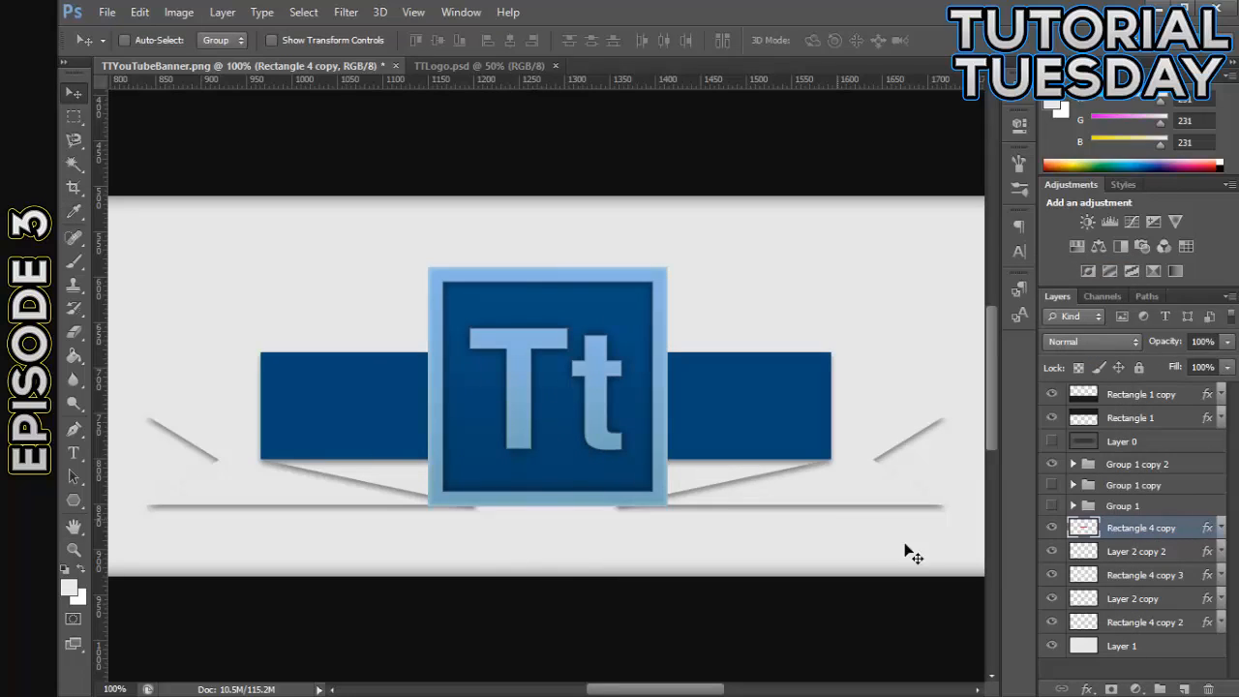
- Add a Color Overlay to the fold on Layer 2 copy 2, sampling the ribbon's blue and darkening it to navy 07304f
click(1182, 553)
click(1052, 551)
click(1052, 550)
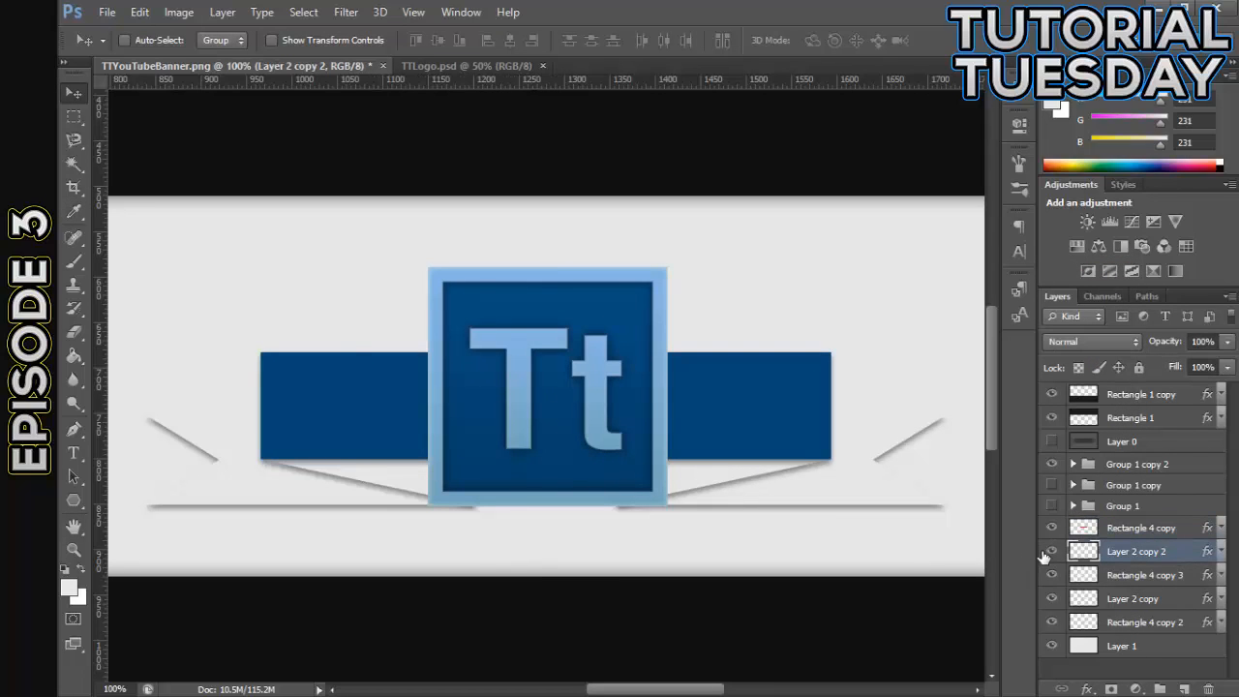
double_click(1195, 554)
click(611, 485)
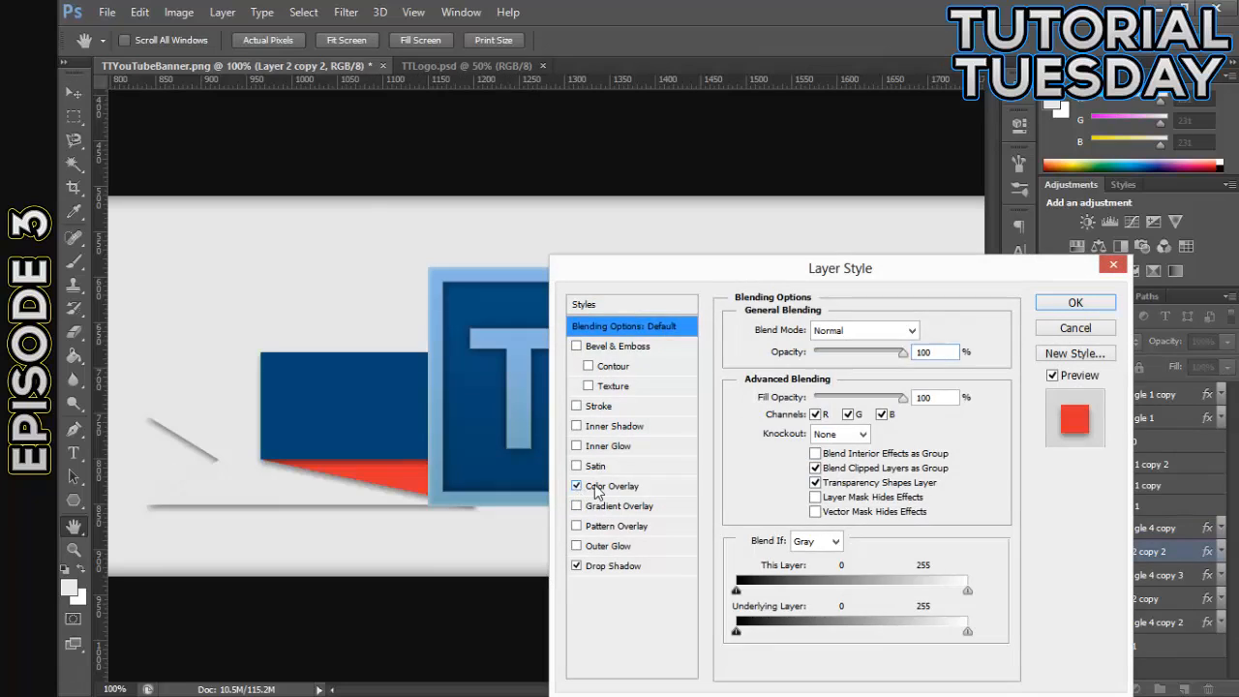
click(929, 330)
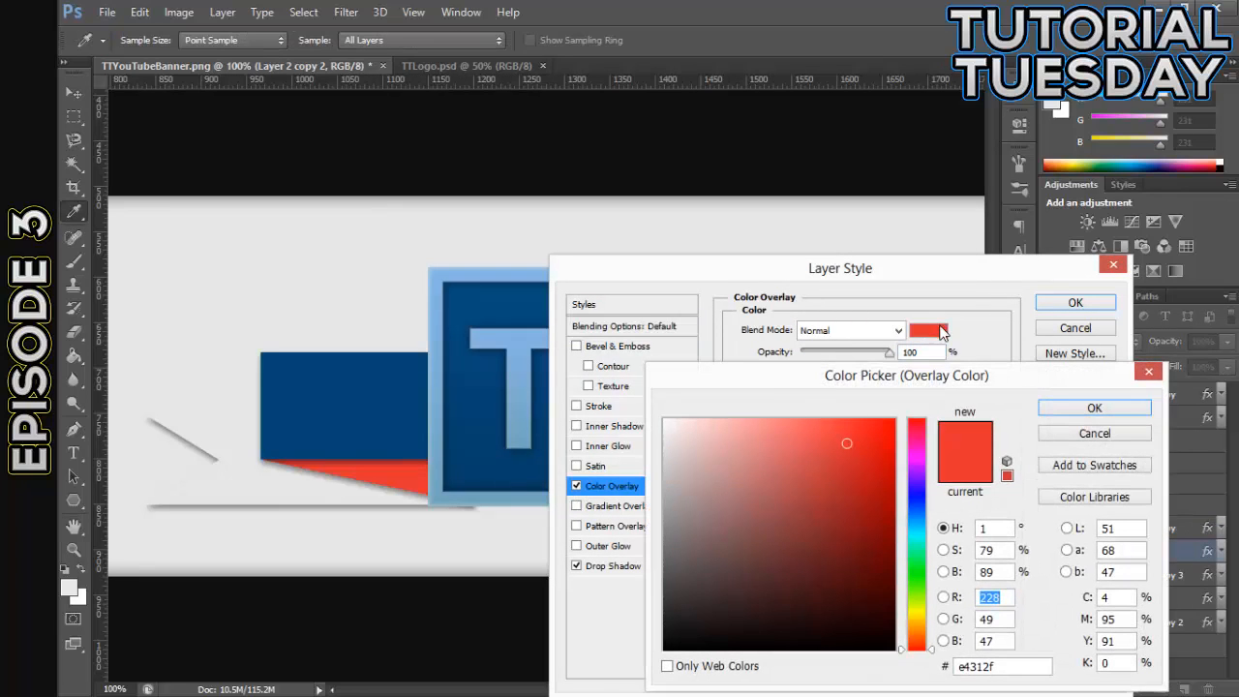
click(358, 398)
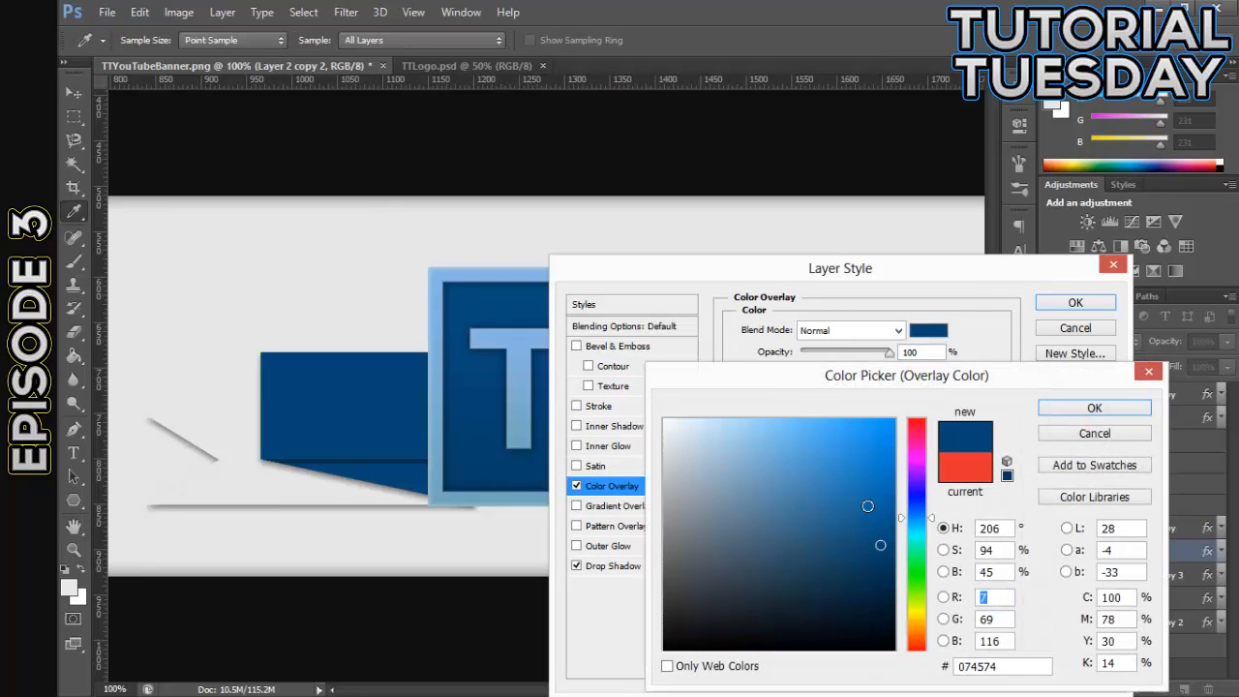
click(880, 515)
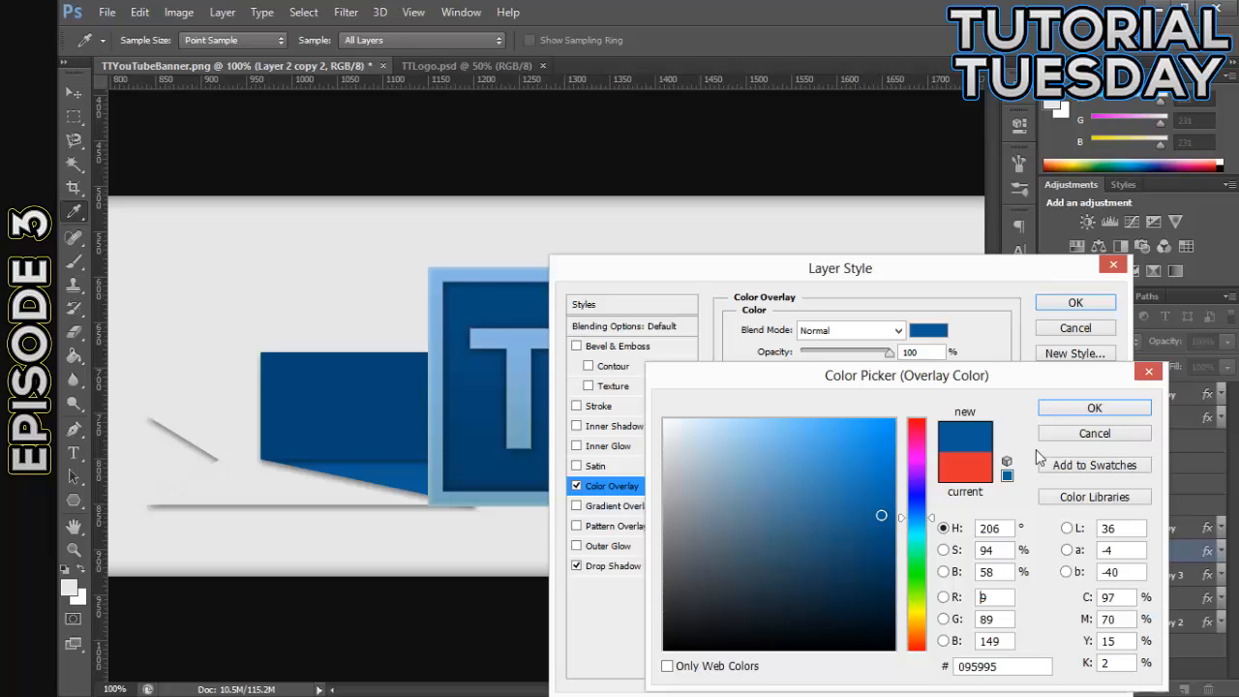
click(877, 559)
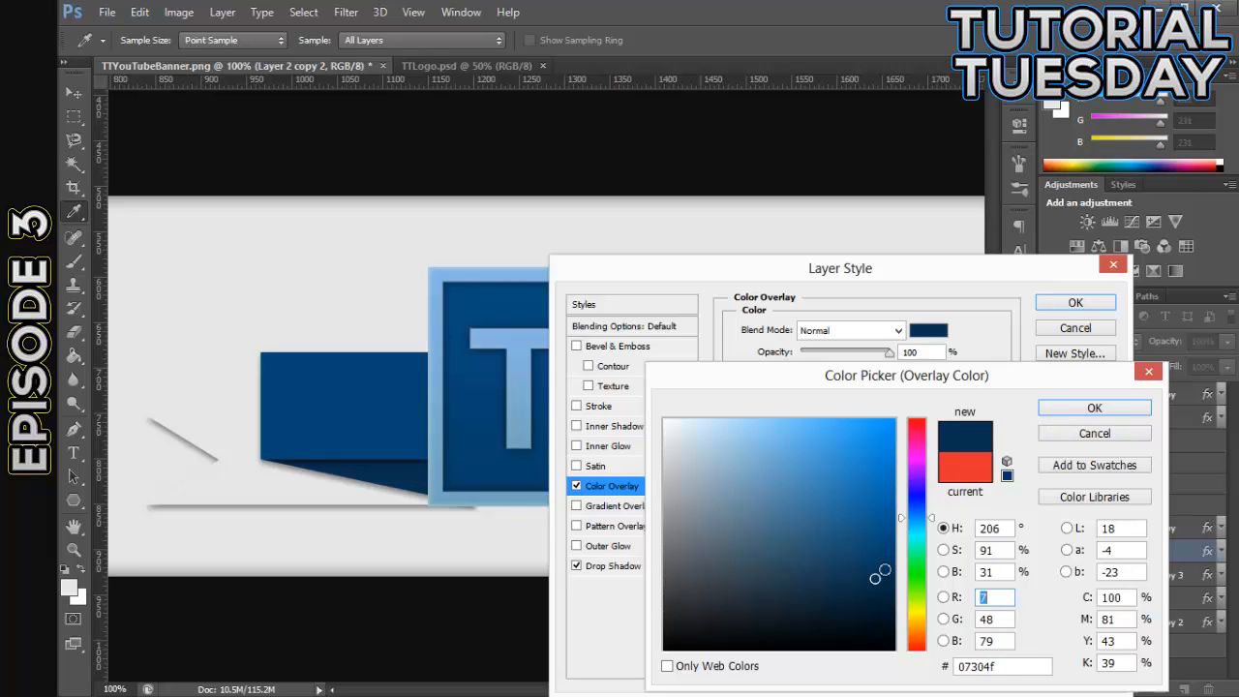
click(1060, 408)
click(1076, 304)
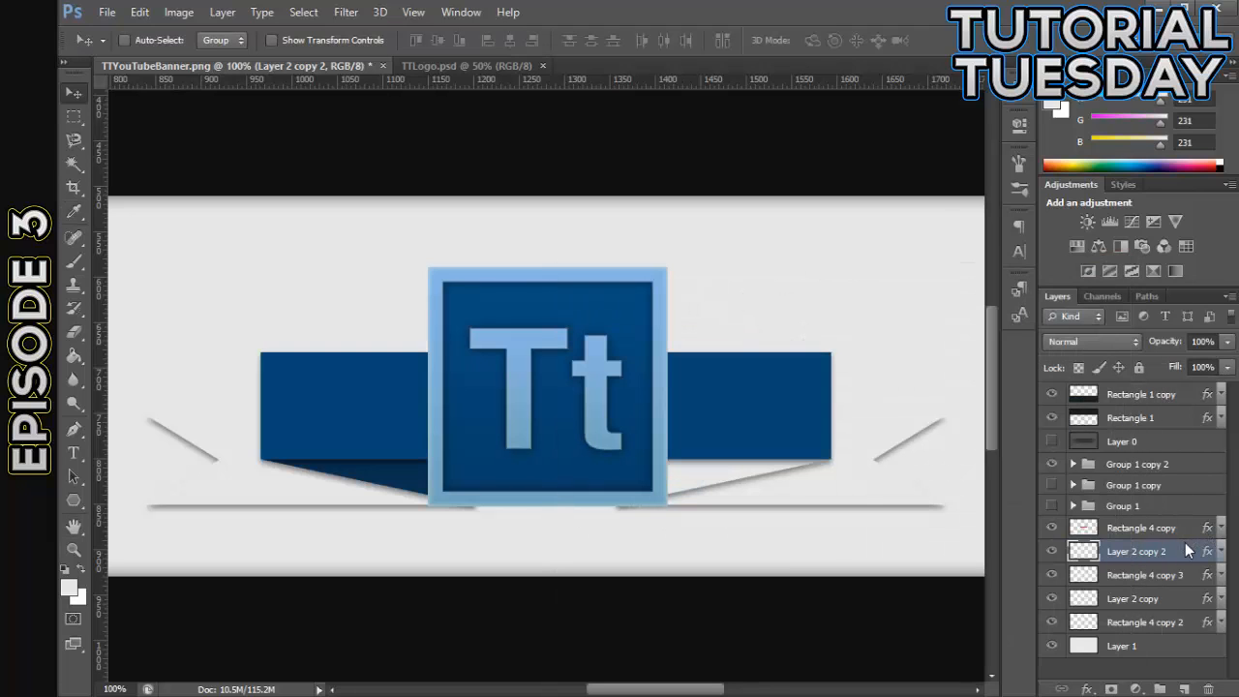
- Copy the layer style of Layer 2 copy 2 onto the opposite fold, Layer 2 copy
right_click(1186, 550)
click(863, 412)
click(1188, 576)
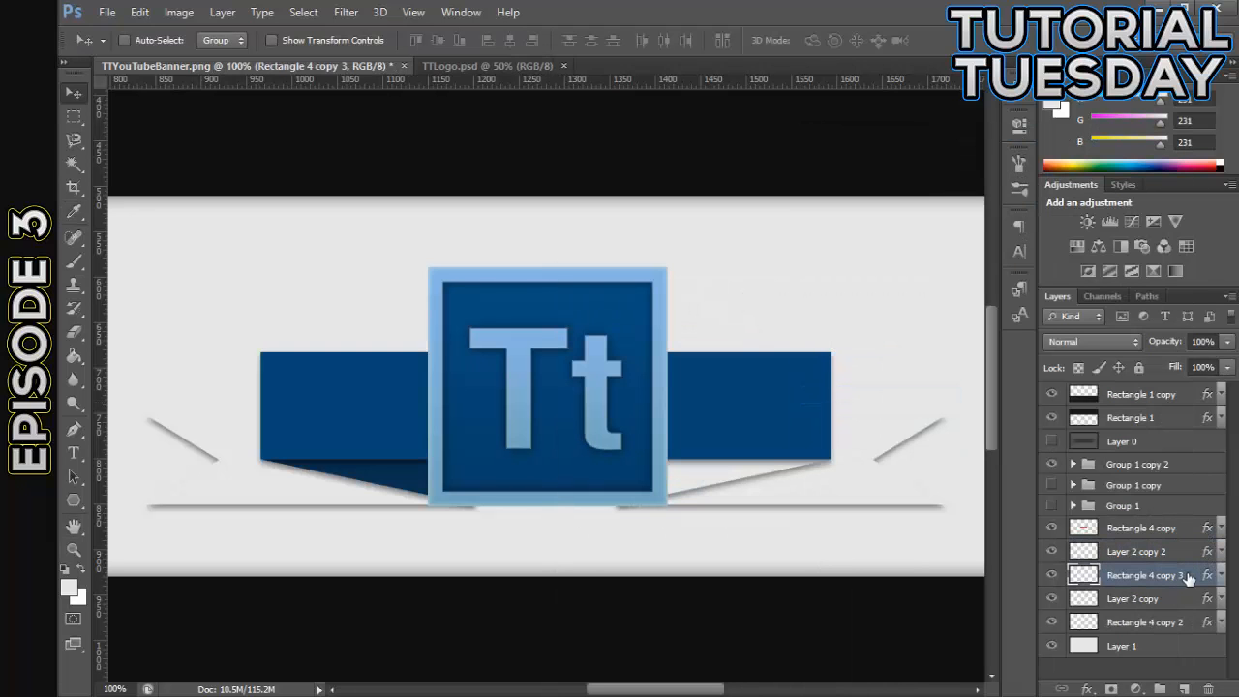
click(1188, 598)
right_click(1188, 598)
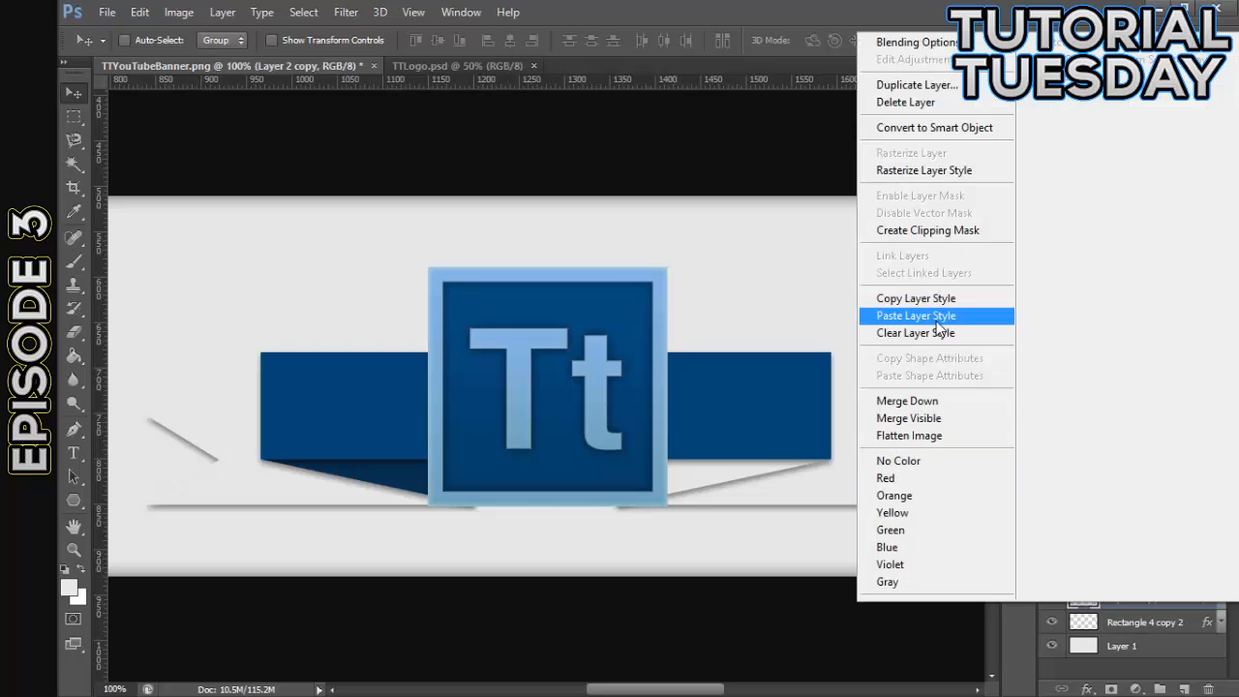
click(936, 325)
- Add a Color Overlay to the ribbon tail on Rectangle 4 copy 3 in the logo's dark blue 074574
click(1169, 574)
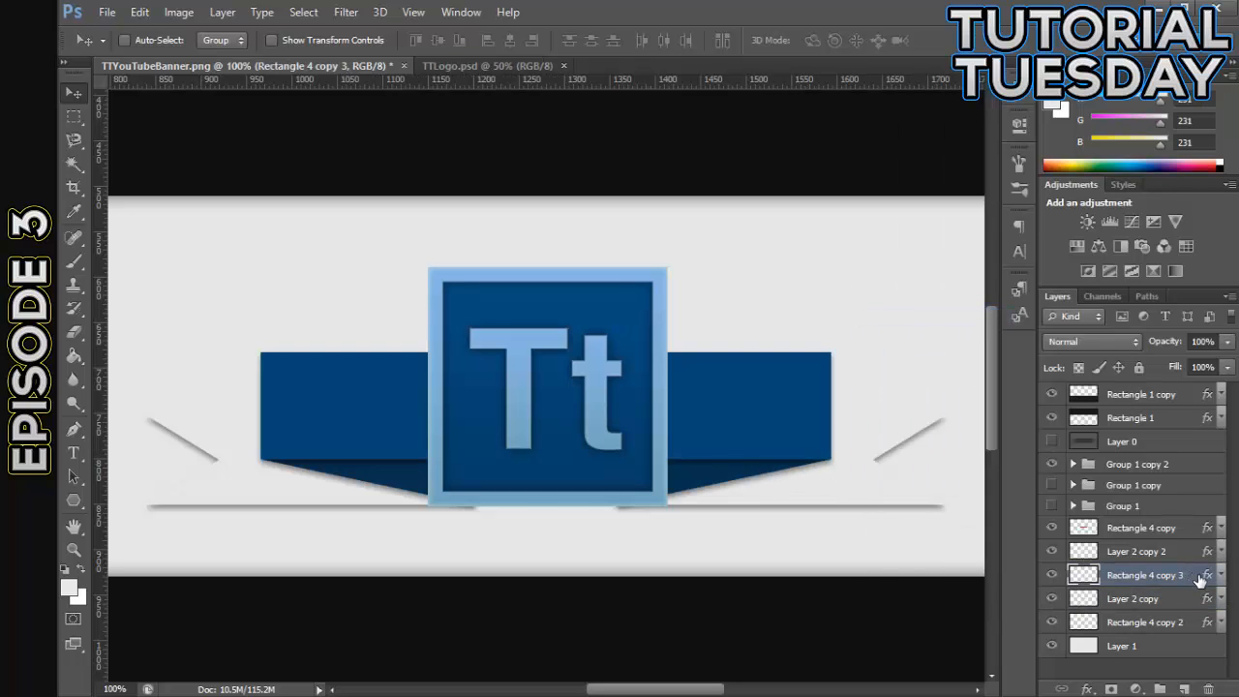
double_click(1206, 575)
click(577, 485)
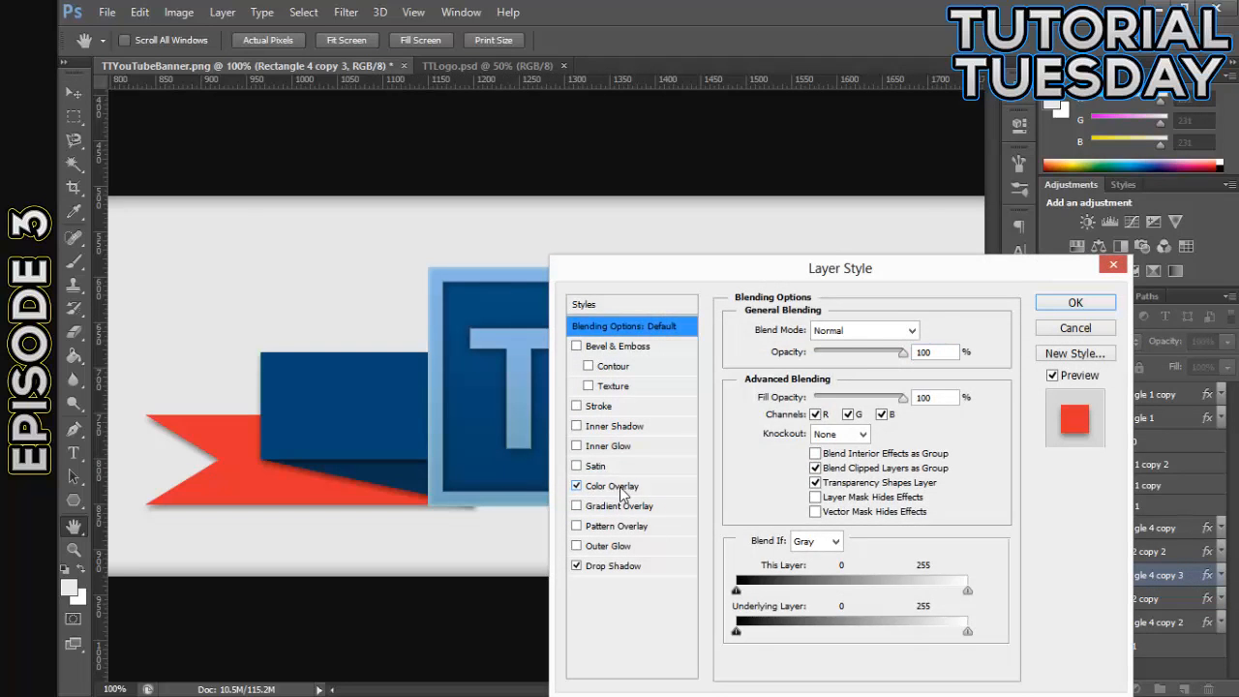
click(612, 486)
click(929, 330)
click(491, 404)
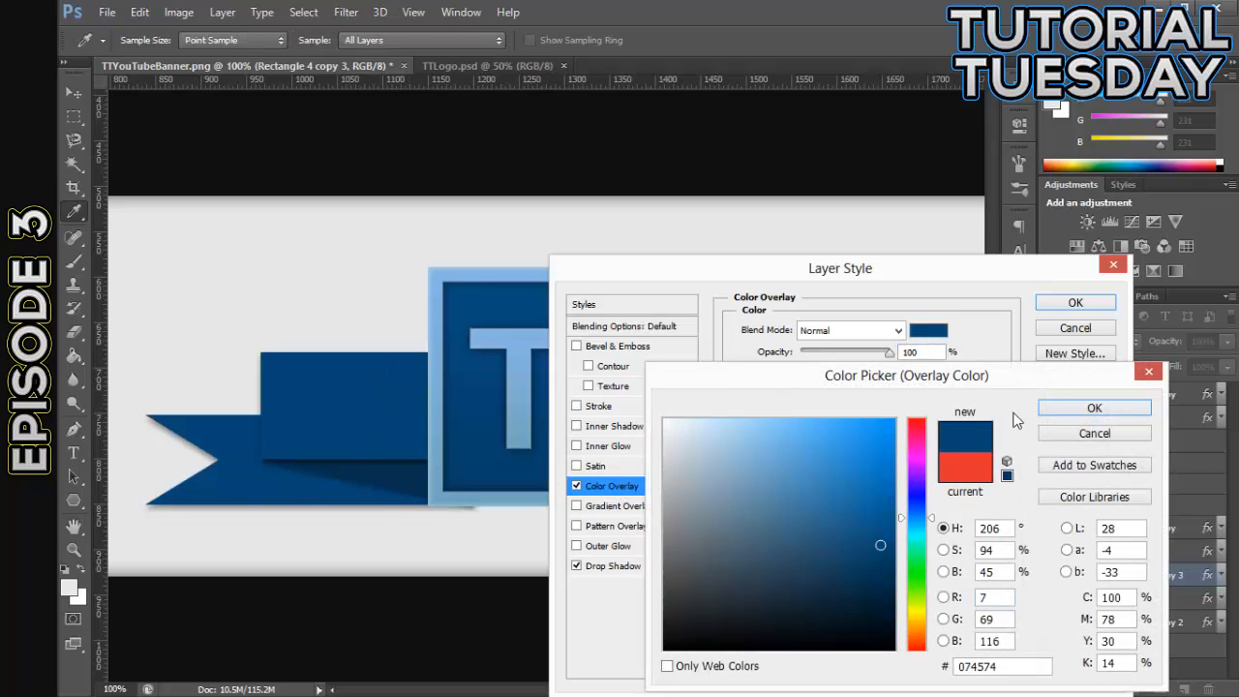
click(1094, 407)
click(1075, 302)
- Copy the layer style of Rectangle 4 copy 3 onto the opposite ribbon tail, Rectangle 4 copy 2
right_click(1142, 574)
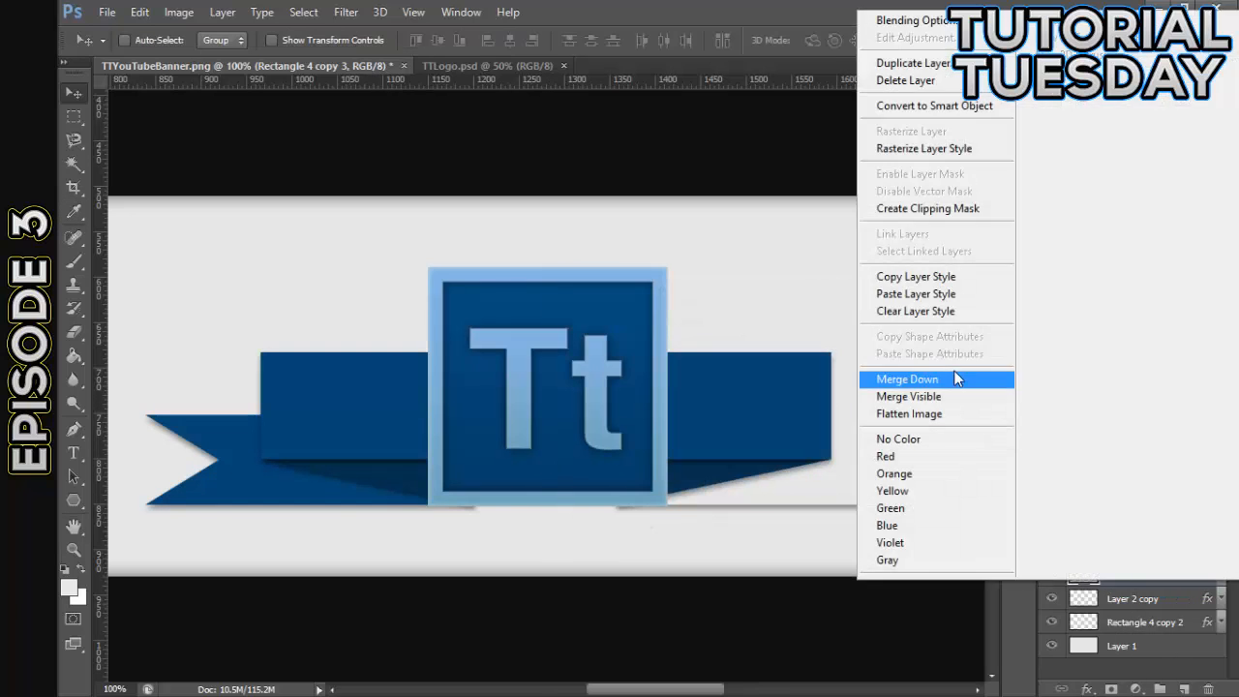
click(915, 277)
click(1171, 622)
right_click(1171, 623)
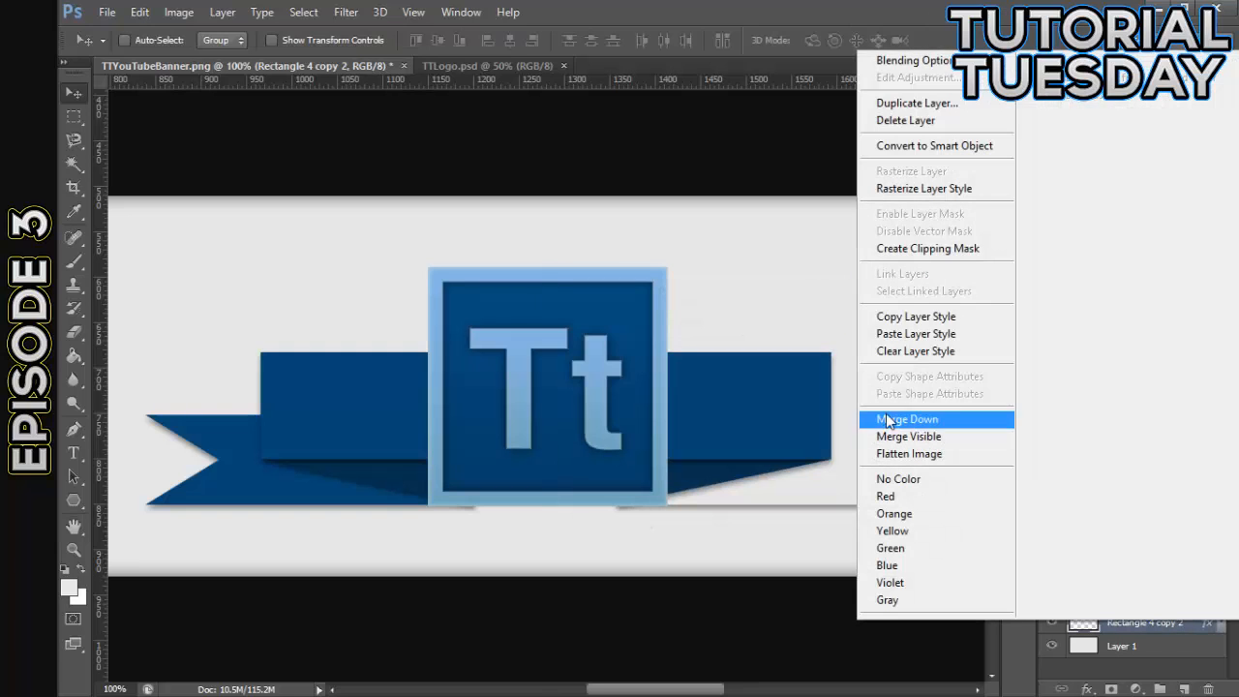
click(900, 333)
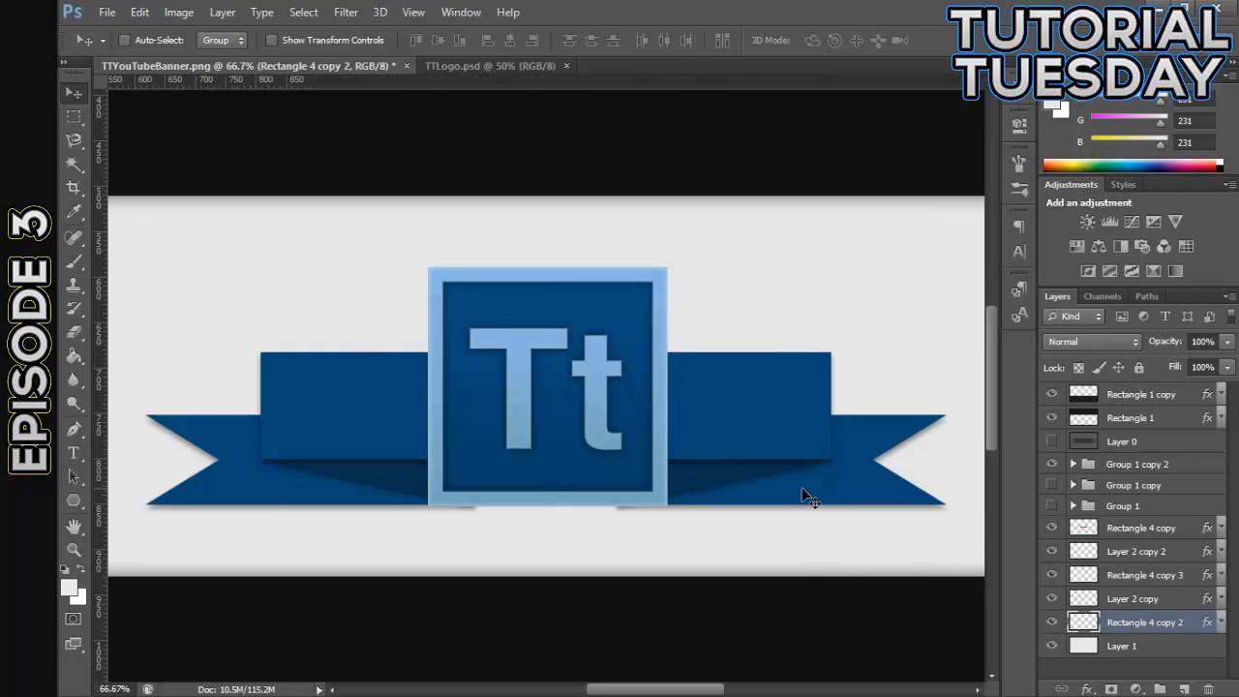
- Examine the recolored ribbon and logo up close and within the whole banner
key(ctrl+minus)
key(ctrl+minus)
key(ctrl+plus)
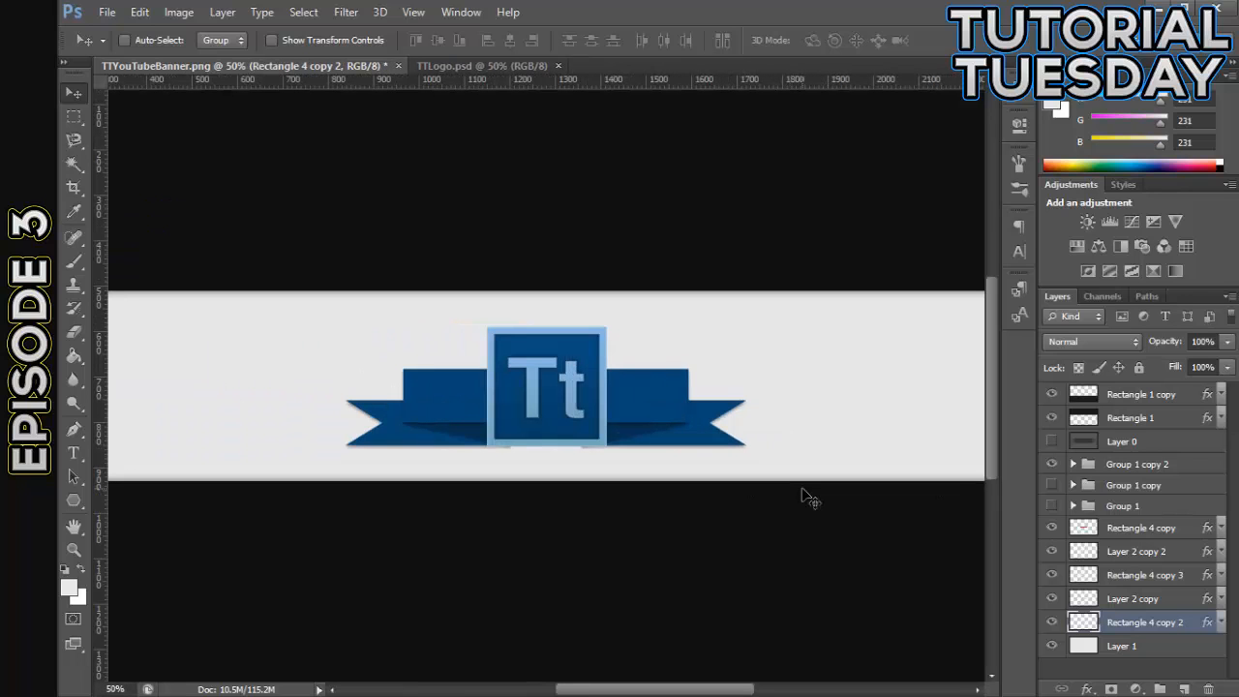
key(ctrl+plus)
key(ctrl+plus)
key(ctrl+plus)
key(ctrl+minus)
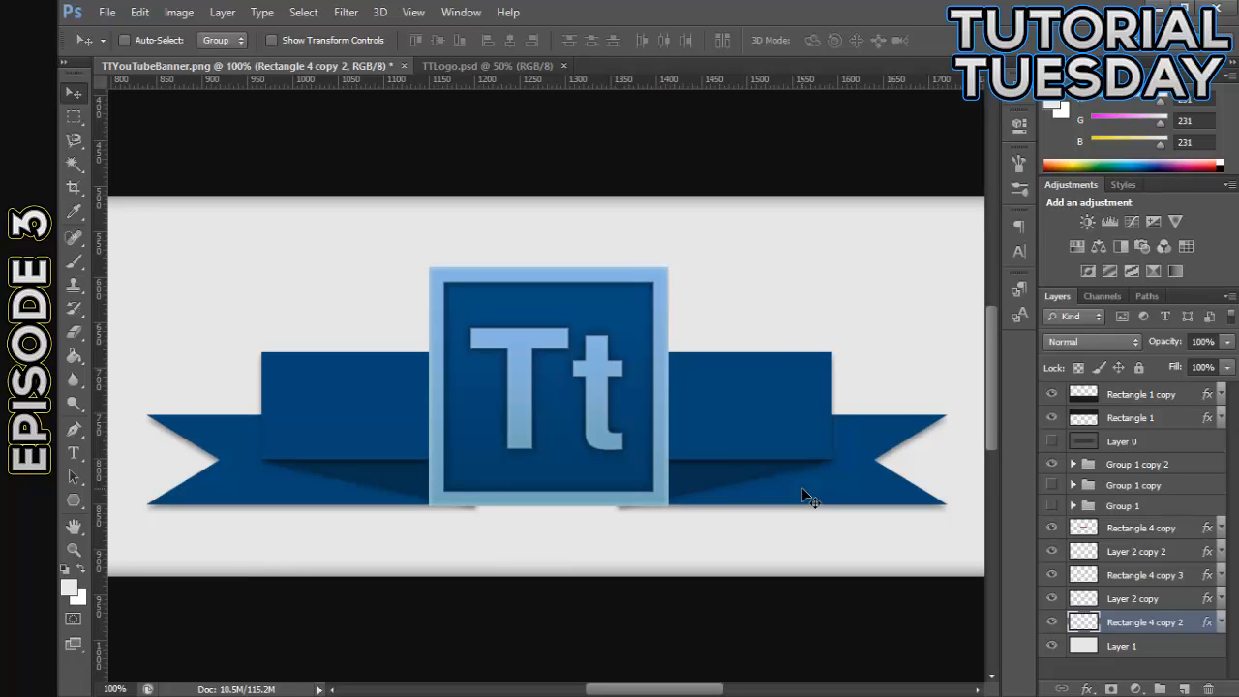
key(ctrl+minus)
key(ctrl+minus)
key(ctrl+minus)
key(ctrl+minus)
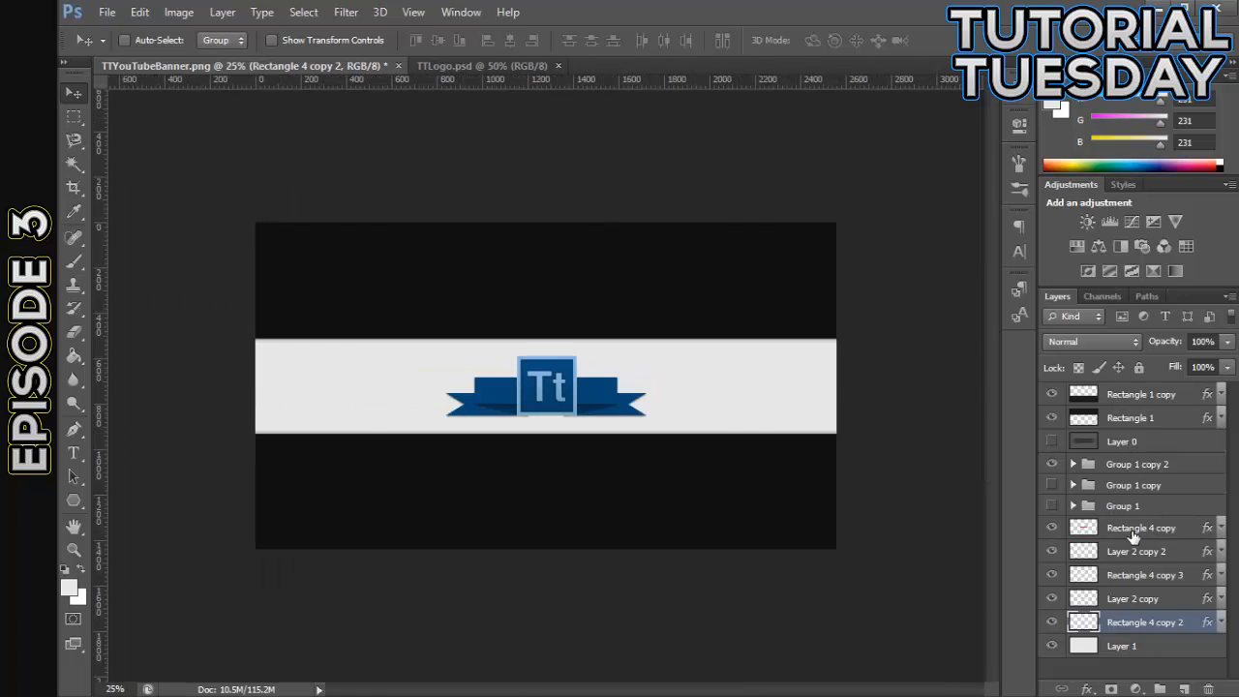
- Show the guides over the banner and select the ribbon's front band, Rectangle 4 copy
key(ctrl+semicolon)
key(ctrl+plus)
key(ctrl+plus)
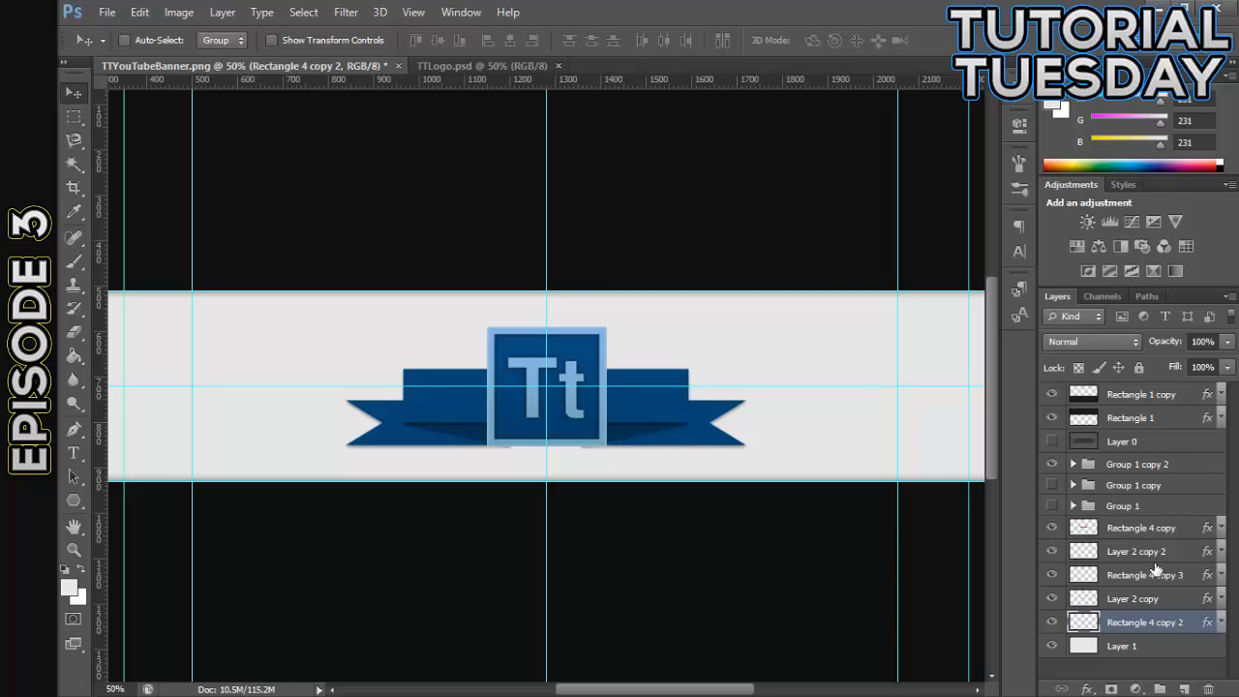
click(1151, 532)
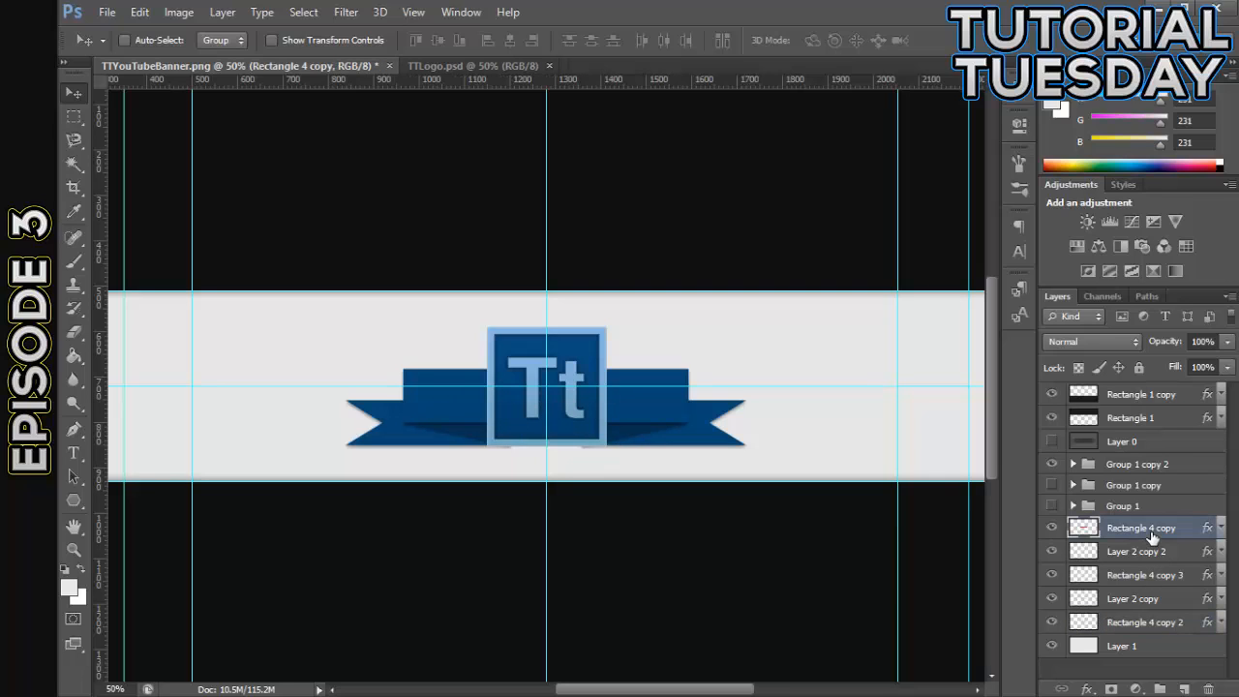
click(74, 117)
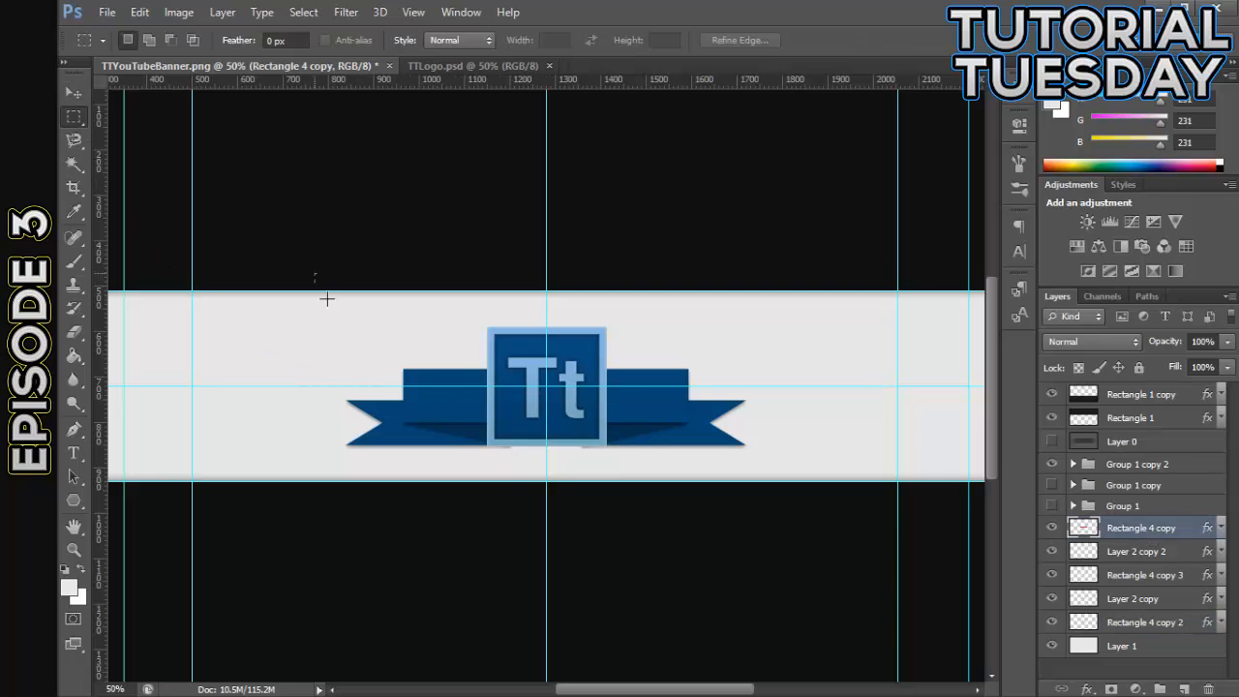
drag(314, 274, 545, 574)
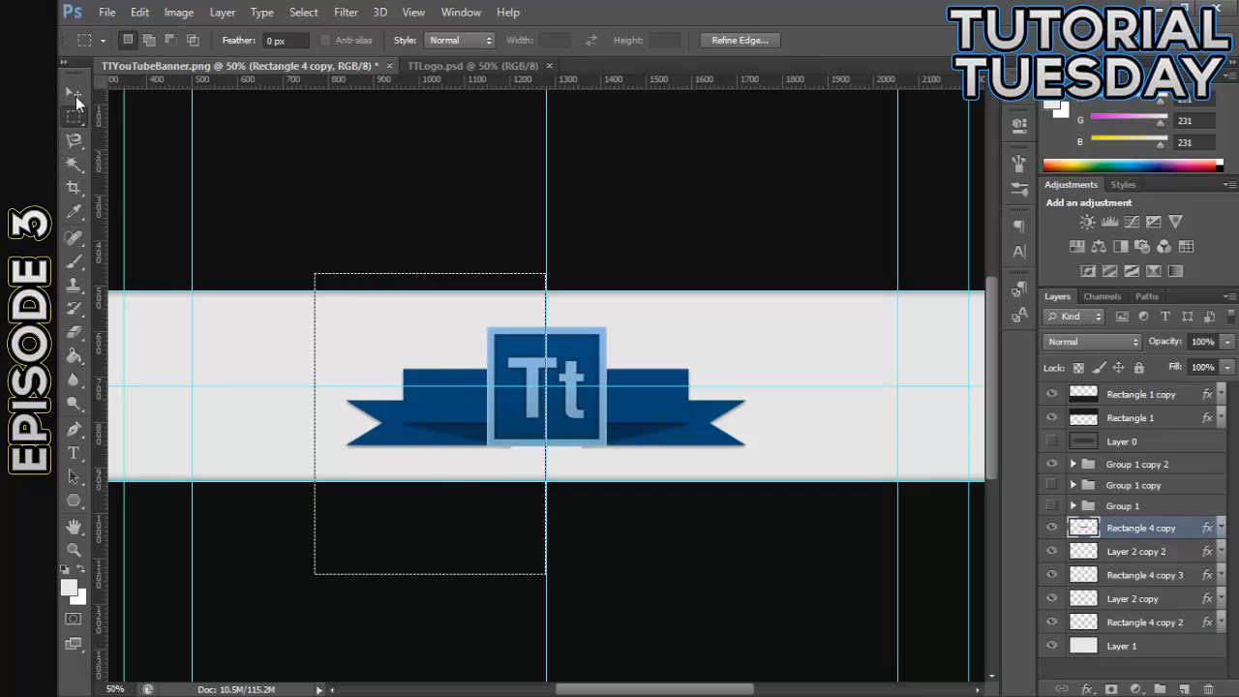
click(75, 94)
click(74, 116)
right_click(313, 312)
click(422, 343)
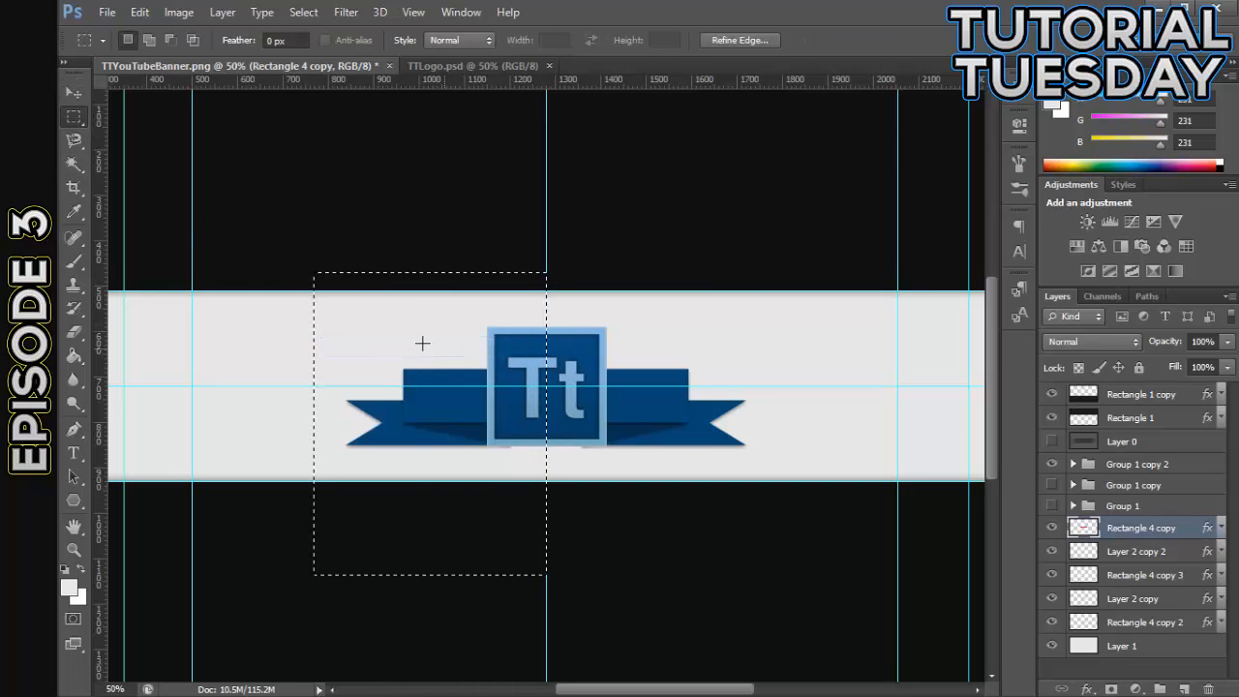
right_click(228, 352)
click(271, 349)
right_click(249, 352)
click(280, 329)
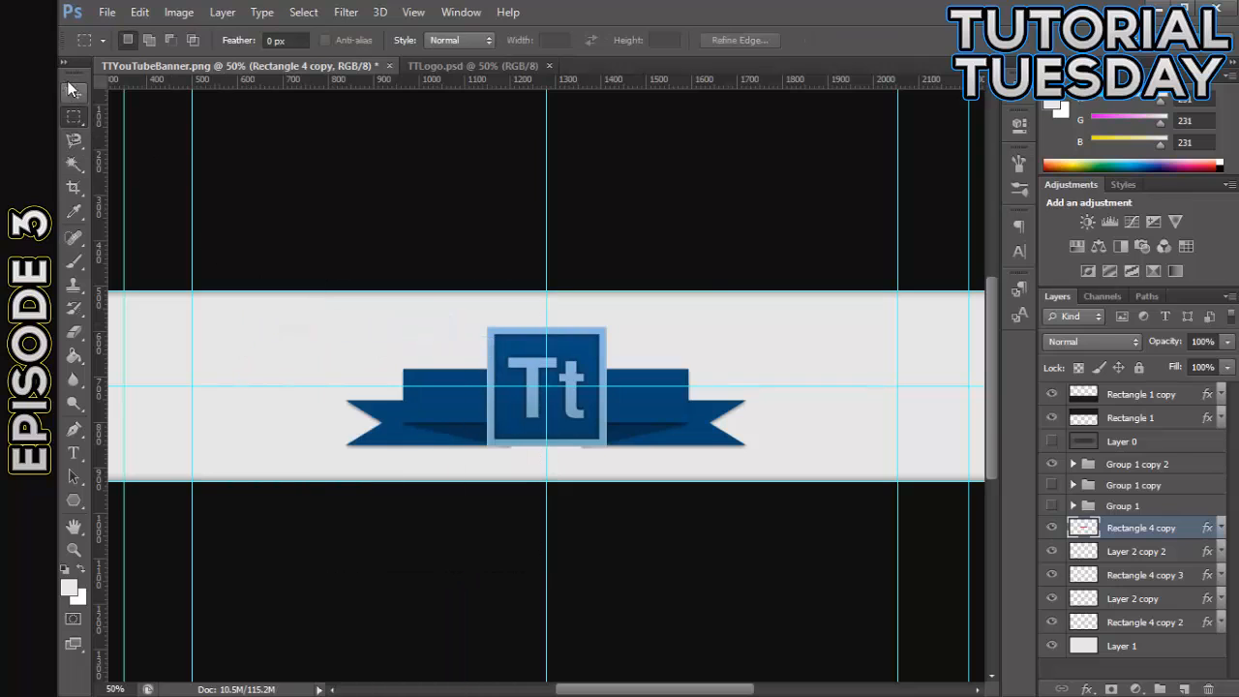
click(72, 90)
click(1137, 550)
key(ctrl+t)
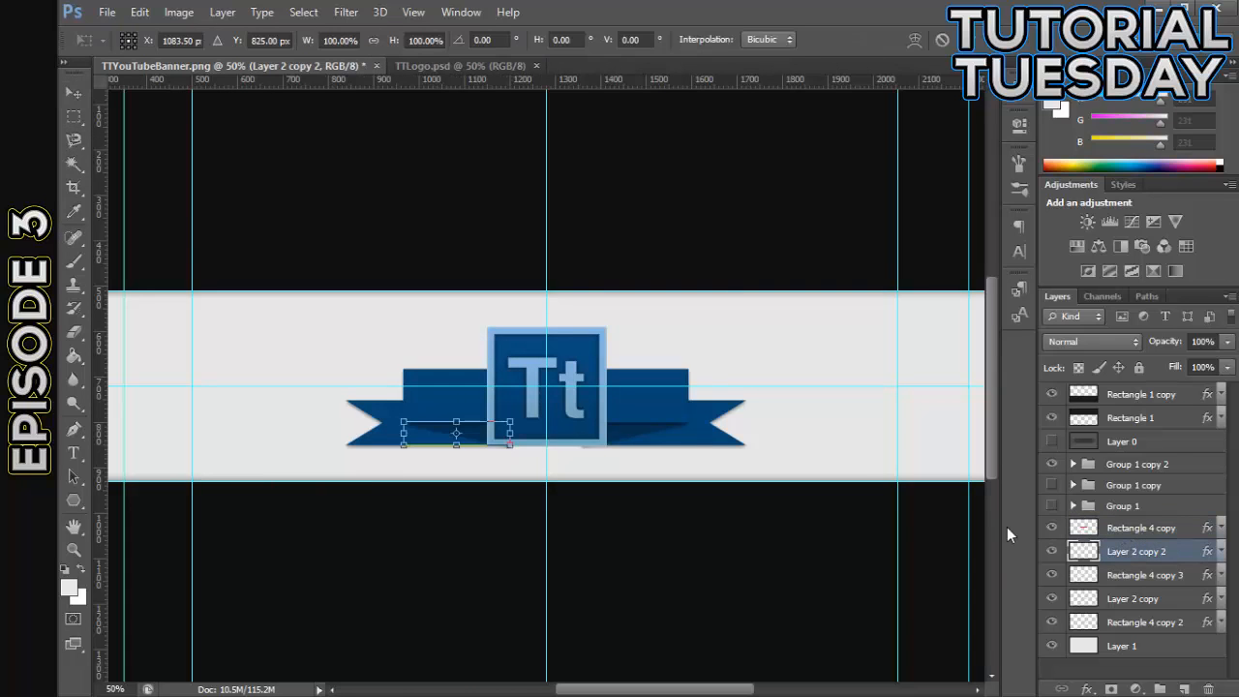
key(Return)
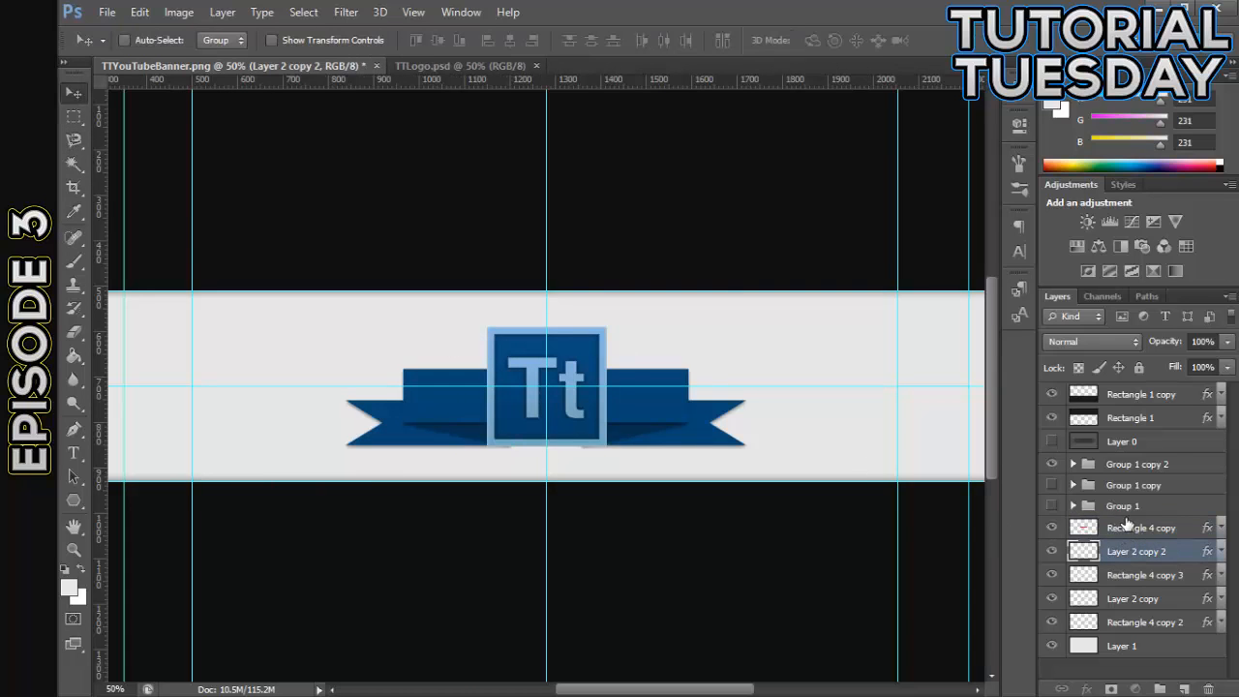
- Widen the ribbon's front band, Rectangle 4 copy, symmetrically about its center to about 756 px
click(1091, 530)
key(ctrl+t)
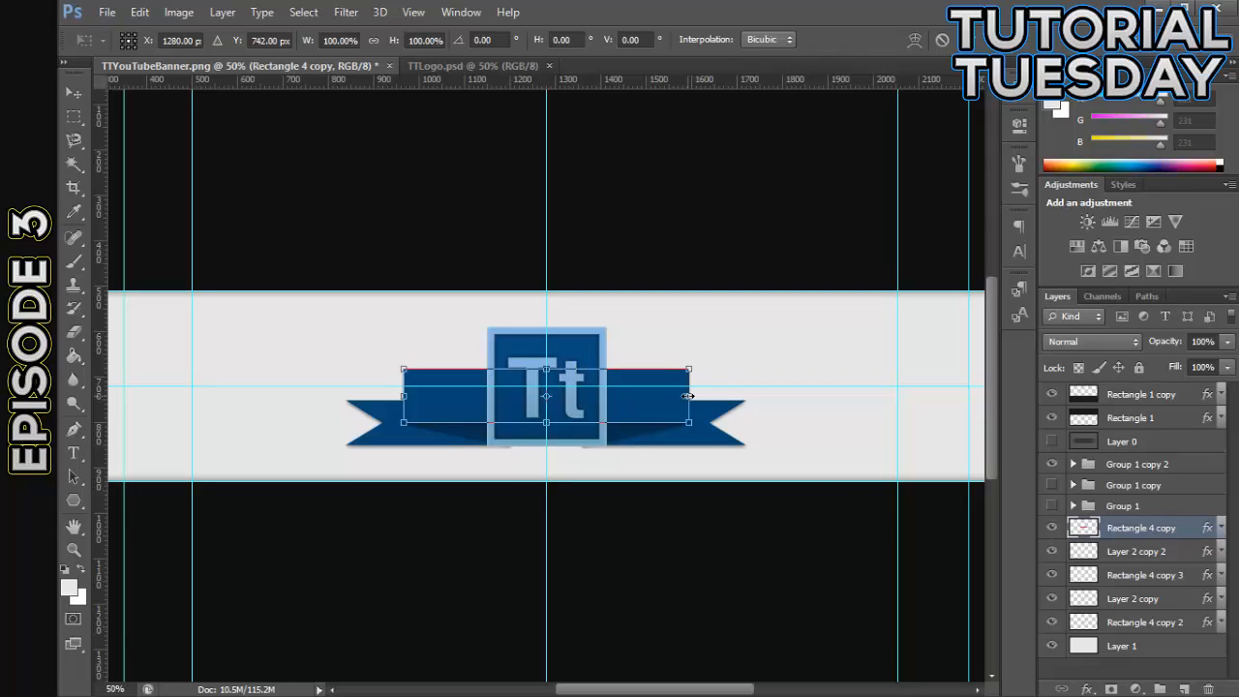
drag(690, 397, 721, 402)
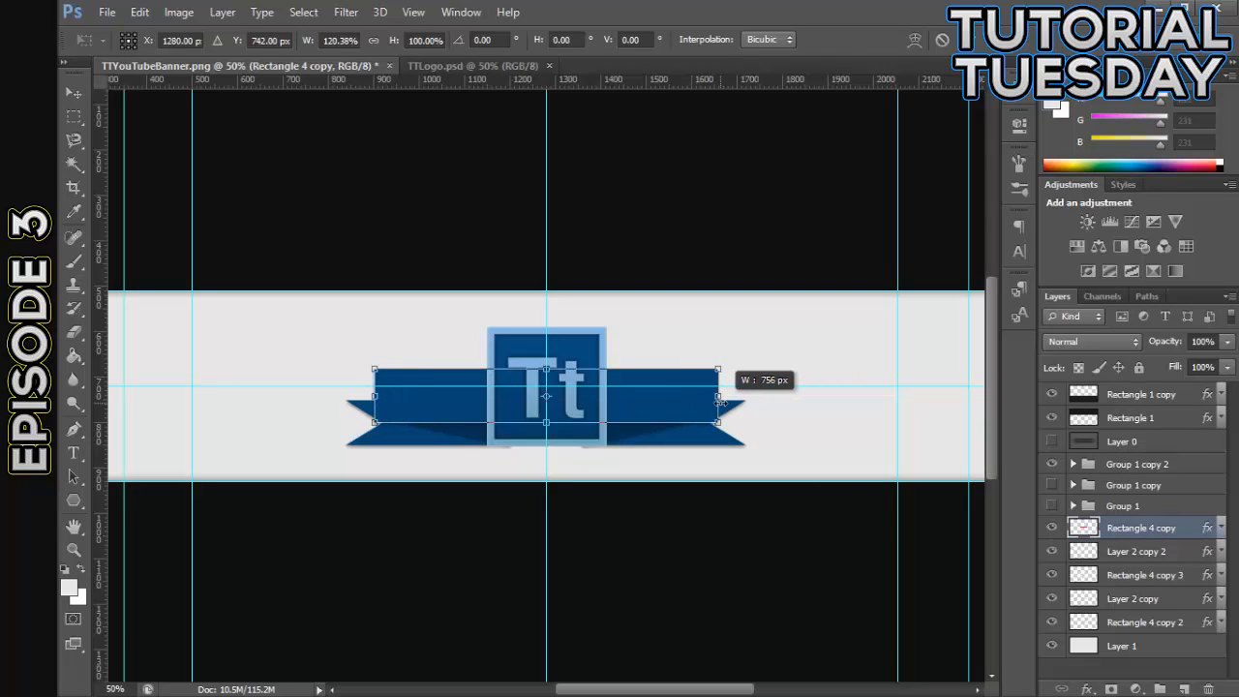
key(v)
click(561, 278)
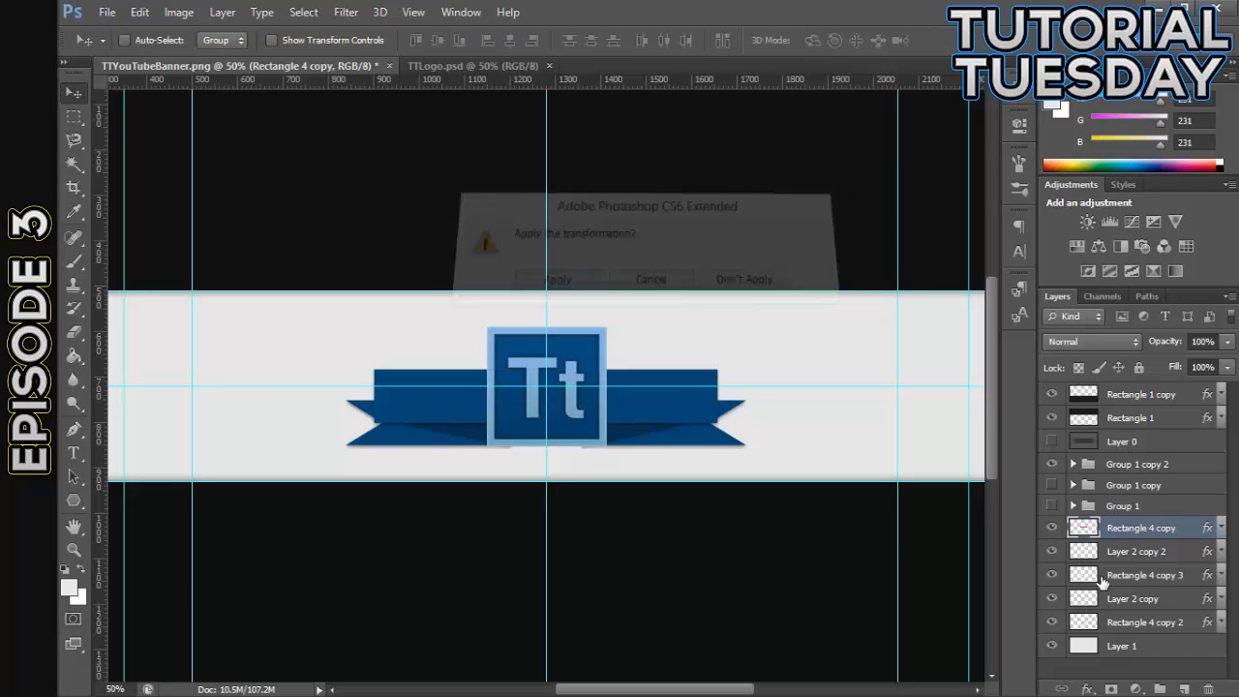
- Move Layer 2 copy 2 and Rectangle 4 copy 3 outward together so the fold meets the widened band's left end
click(1137, 551)
shift+click(1122, 575)
drag(468, 472, 418, 469)
key(ctrl+plus)
key(ctrl+plus)
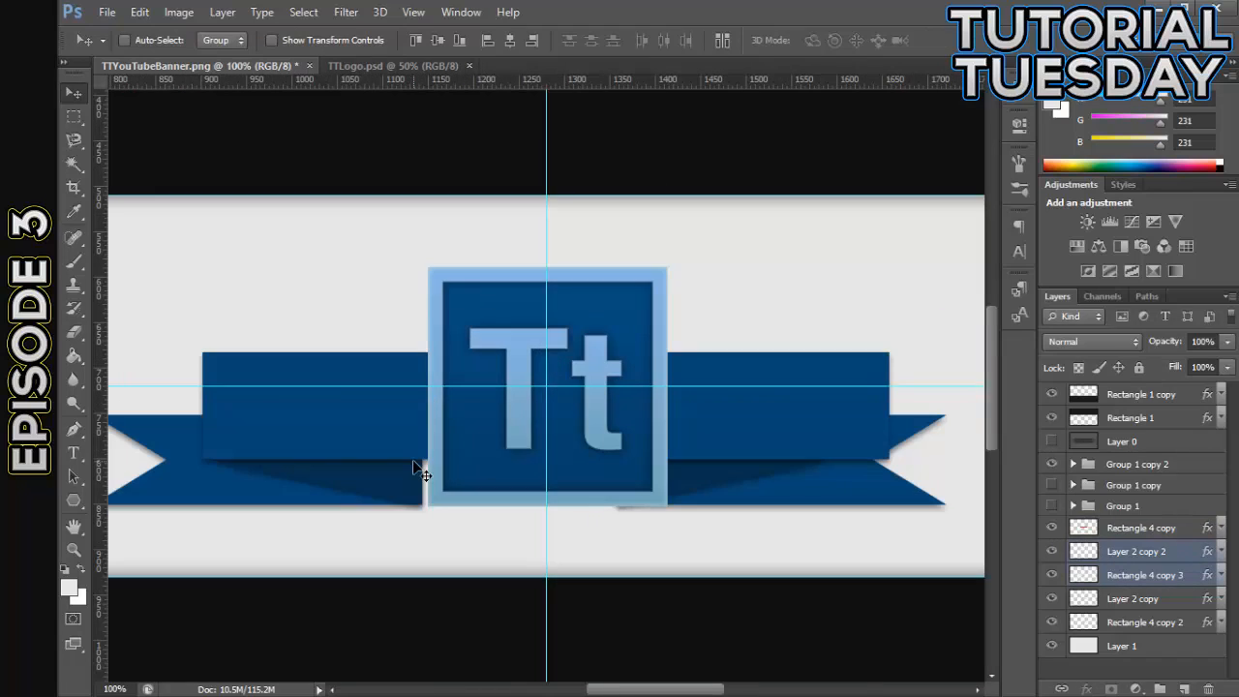
drag(652, 692, 623, 693)
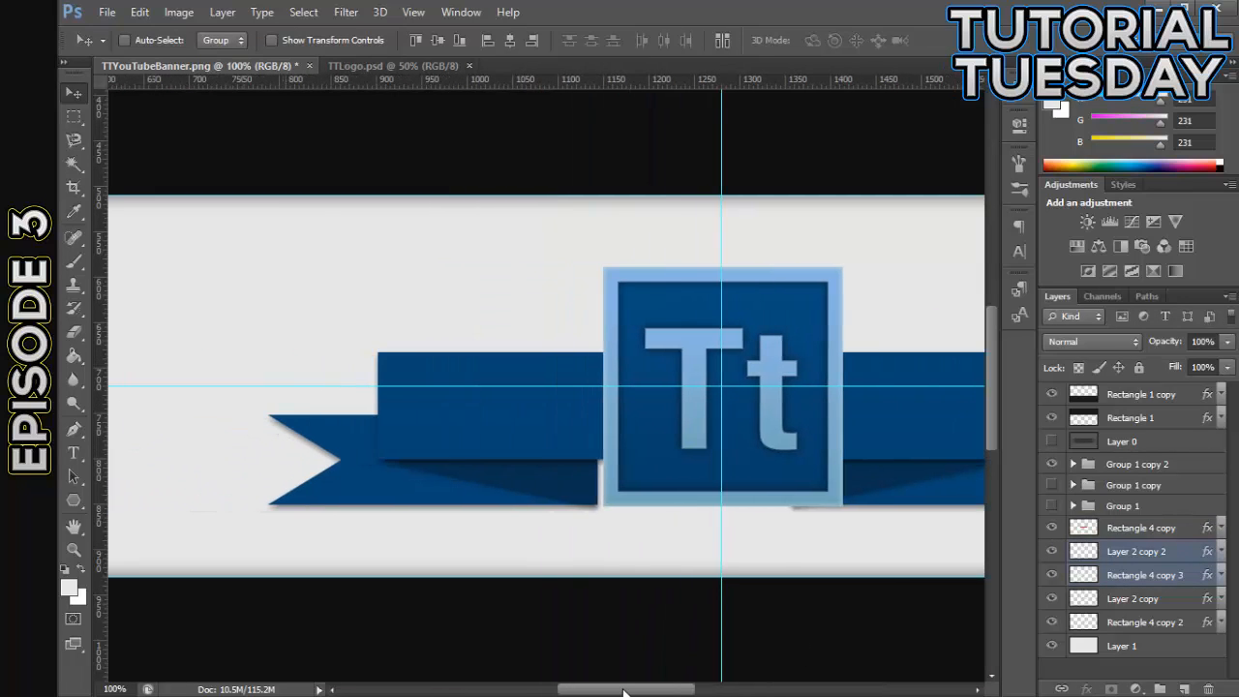
key(ctrl+plus)
scroll(498, 570, down, 3)
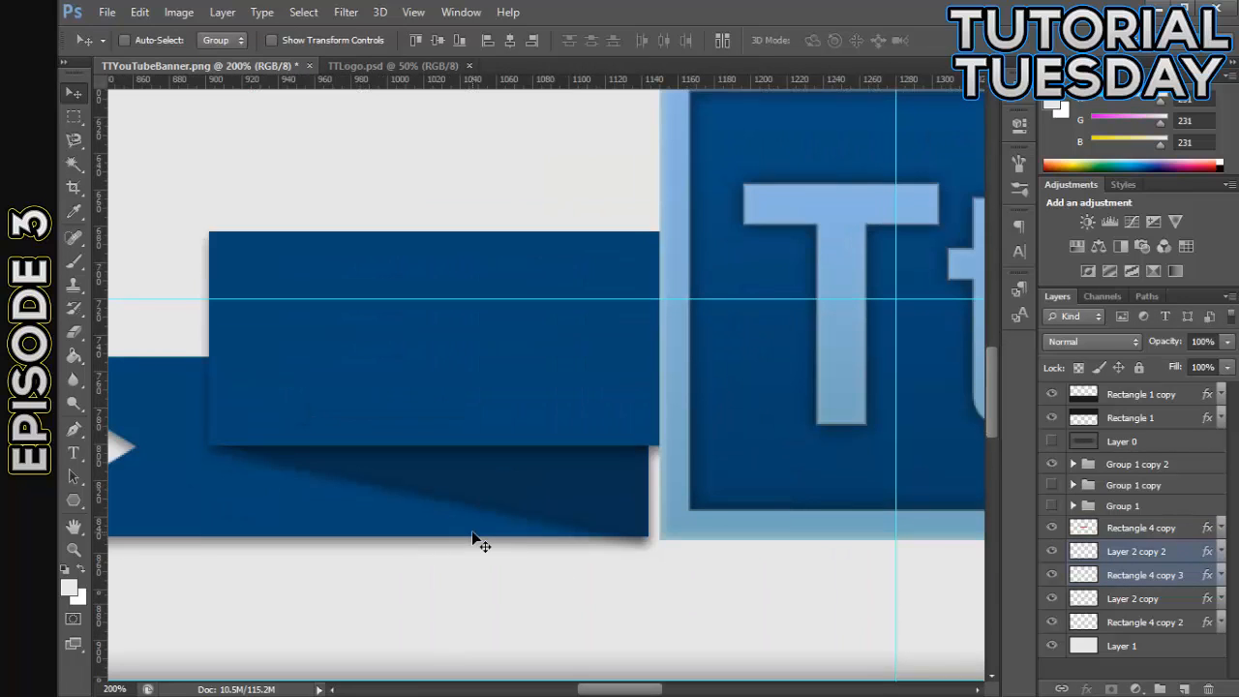
key(Left)
key(Left)
key(Left)
key(Left)
key(Left)
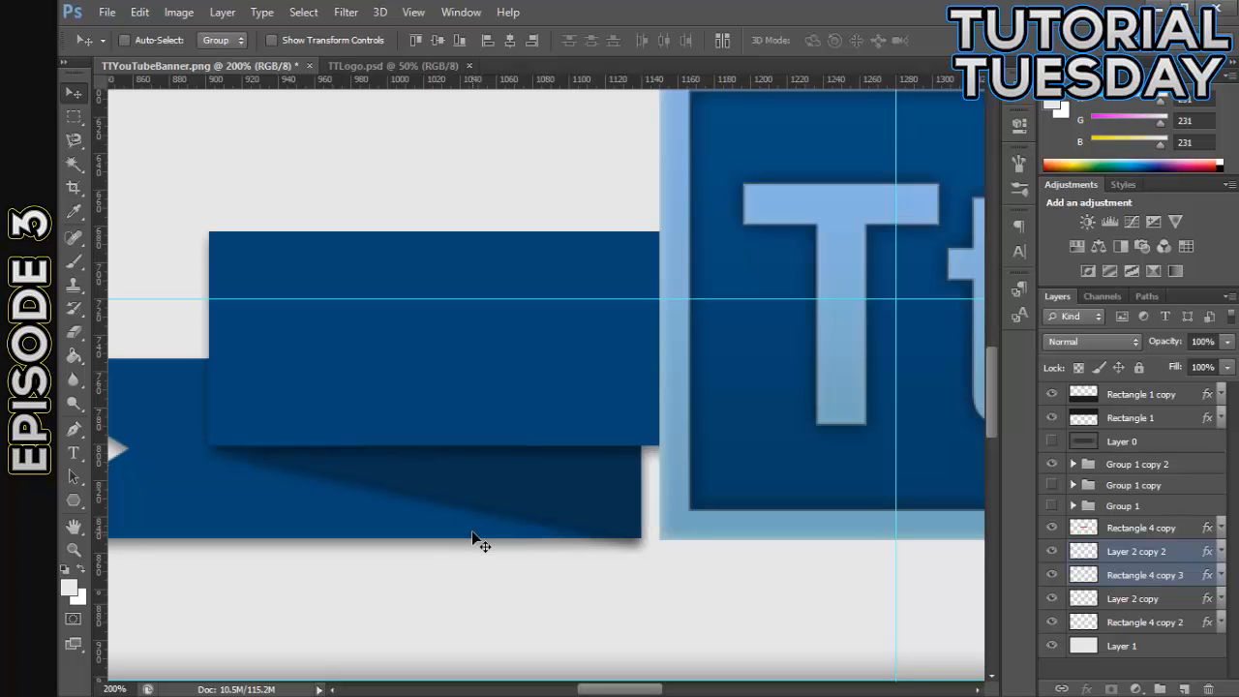
key(Left)
key(Left)
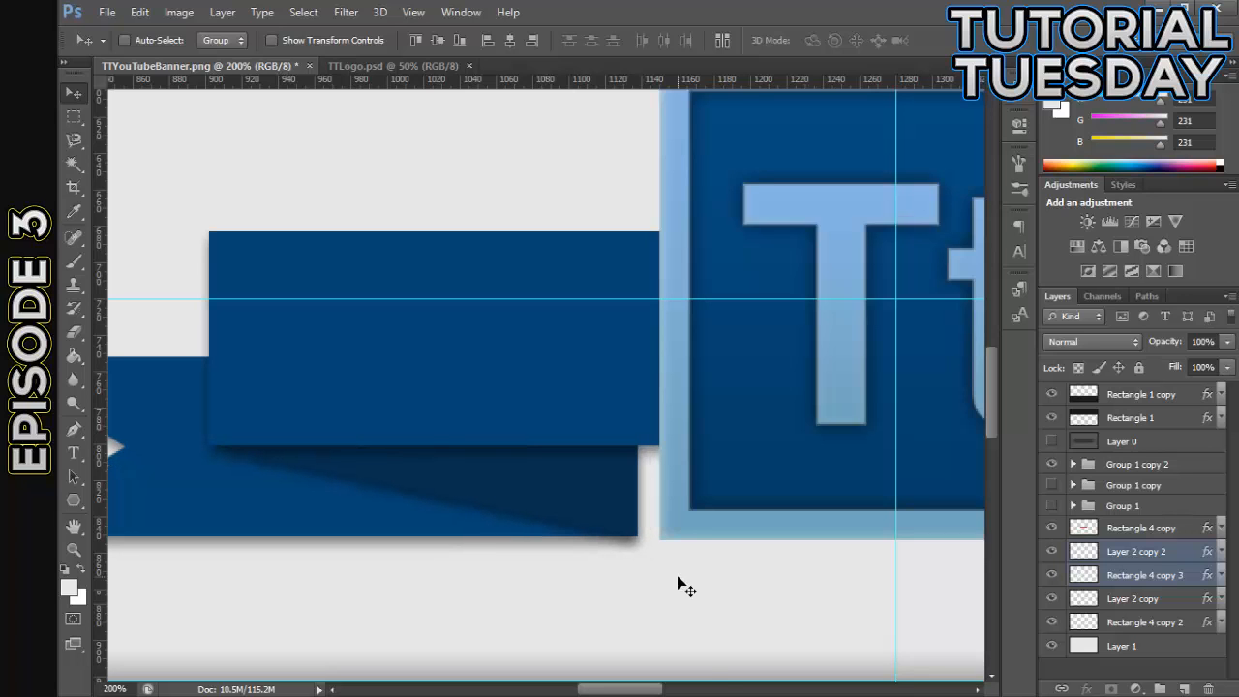
- Move Layer 2 copy and Rectangle 4 copy 2 outward together so the fold meets the widened band's right end
drag(647, 690, 746, 690)
click(1151, 619)
ctrl+click(1132, 598)
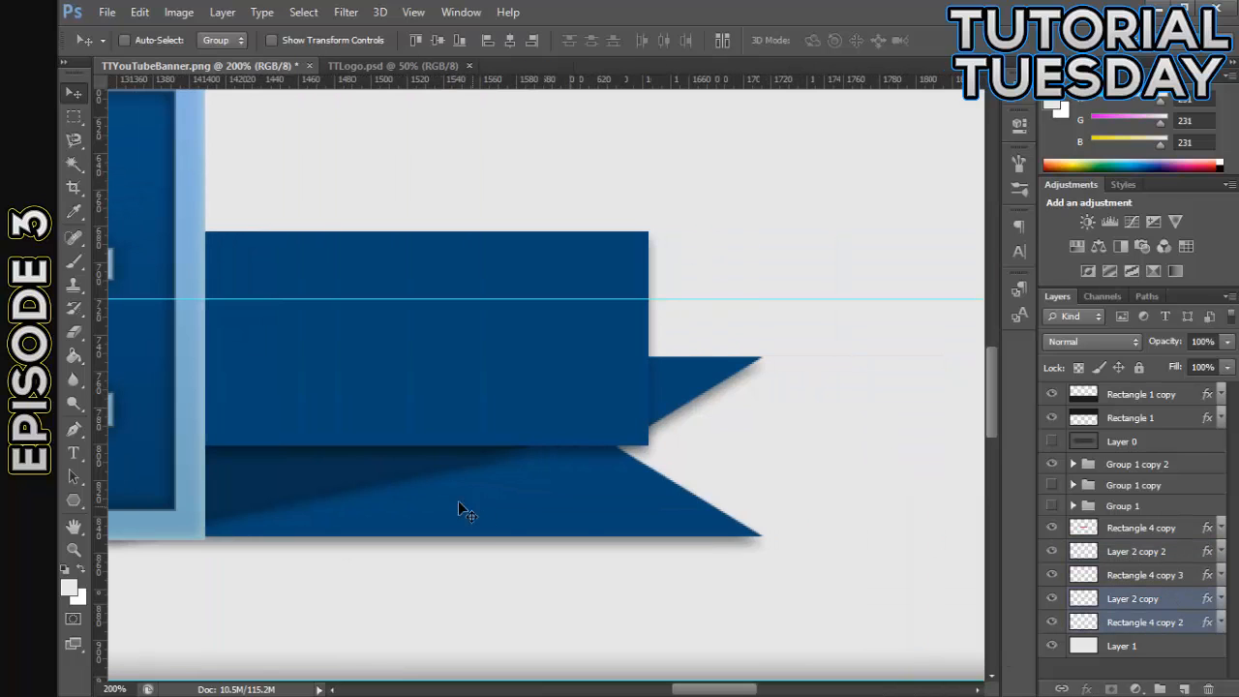
drag(458, 500, 567, 510)
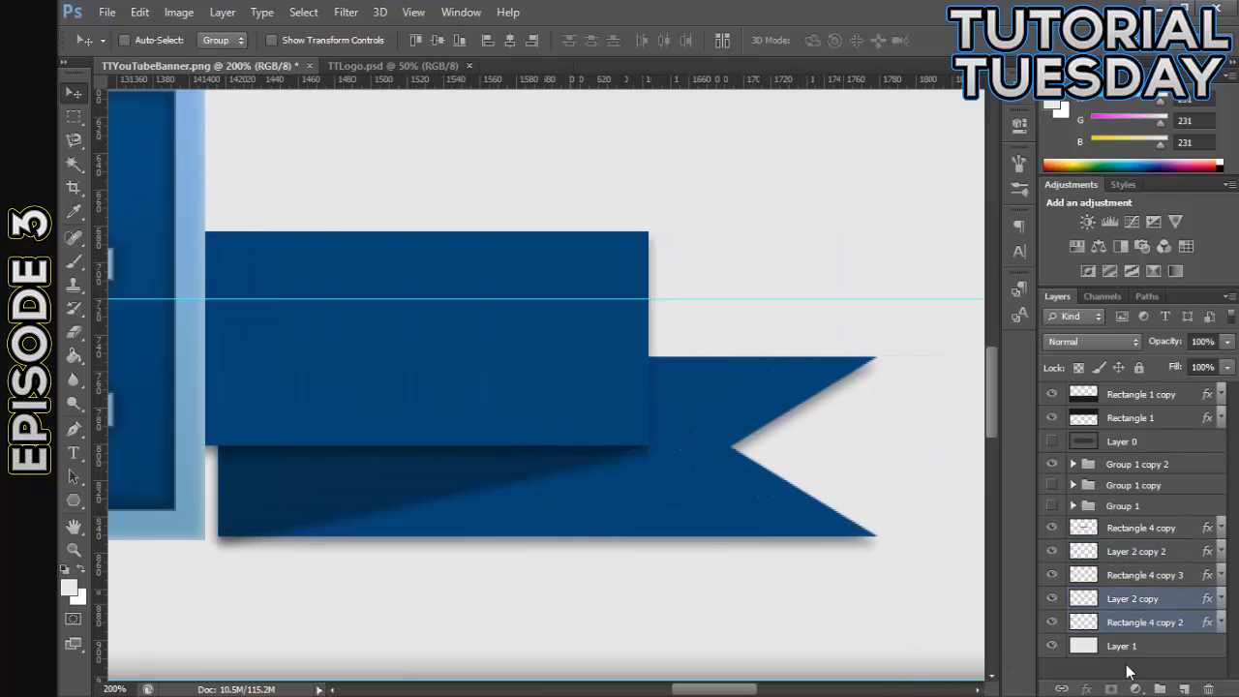
key(Right)
key(Right)
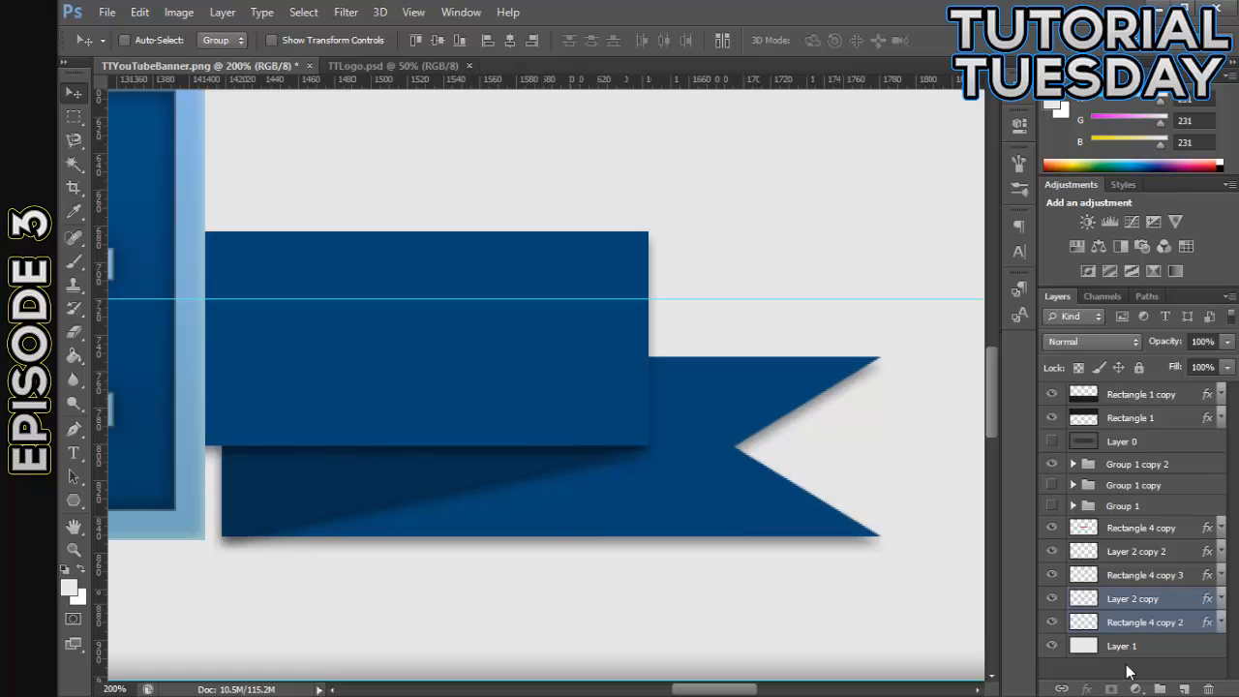
- Hide the guides and examine the widened ribbon with and without the Tt logo
key(ctrl+minus)
key(ctrl+minus)
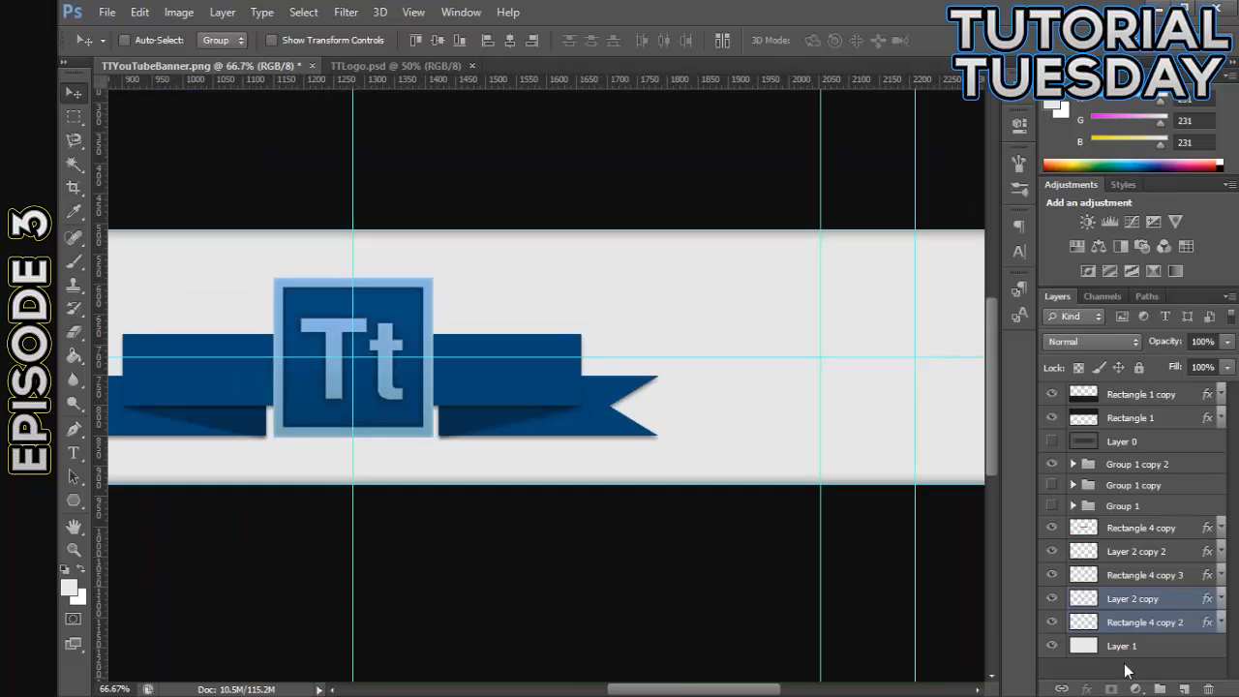
key(ctrl+semicolon)
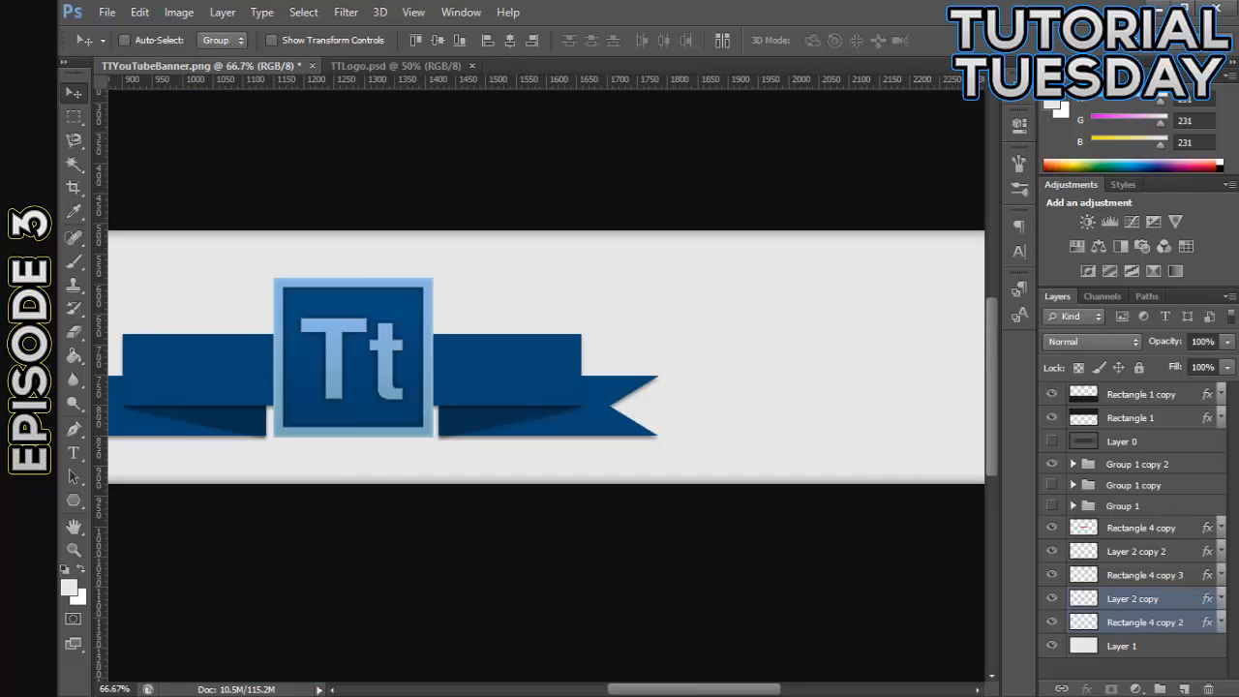
drag(705, 692, 658, 692)
key(ctrl+minus)
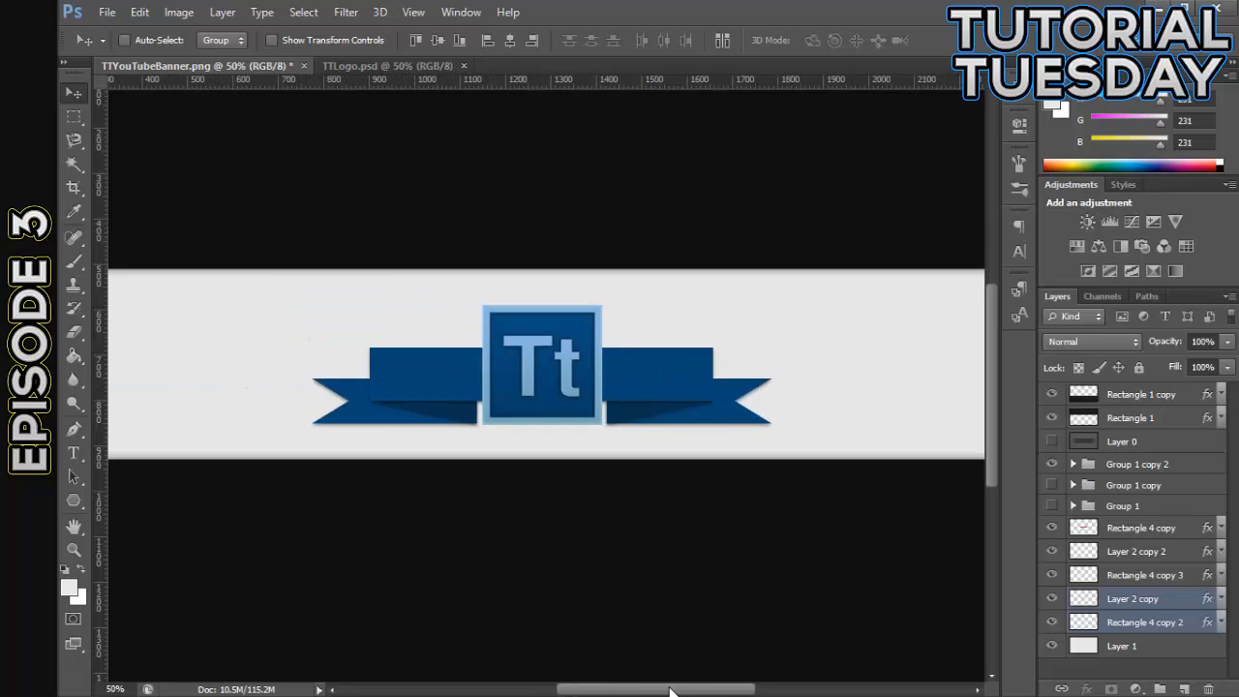
key(ctrl+plus)
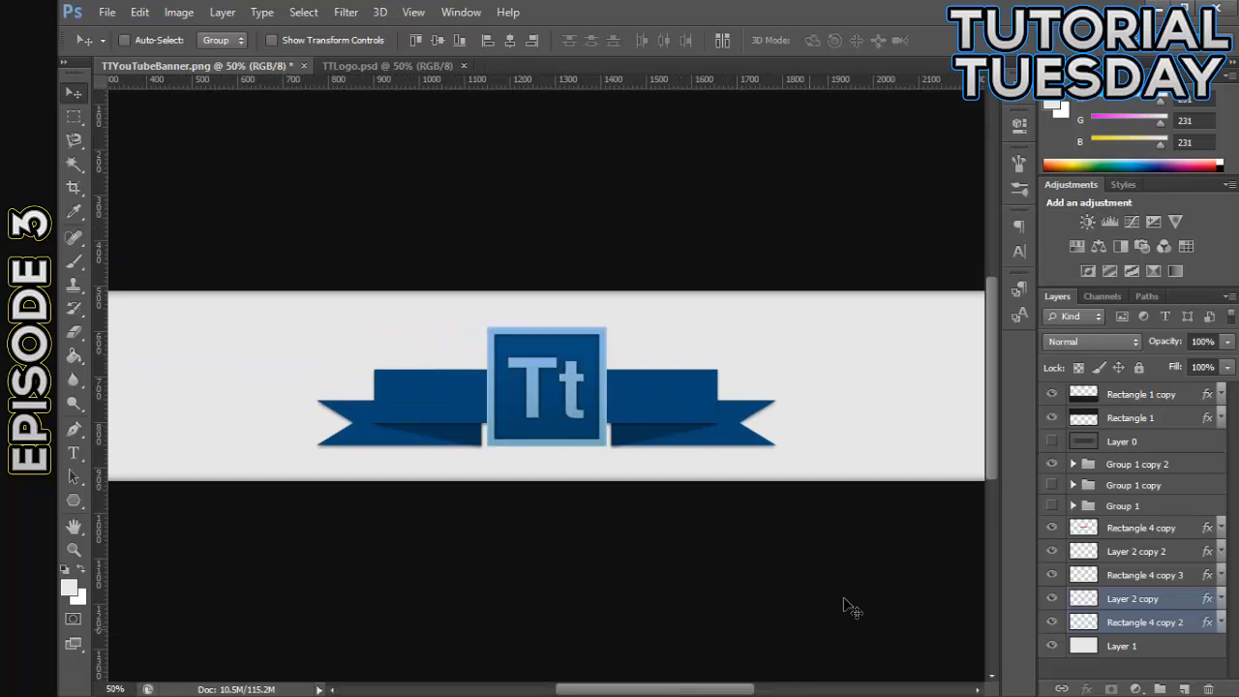
click(1051, 466)
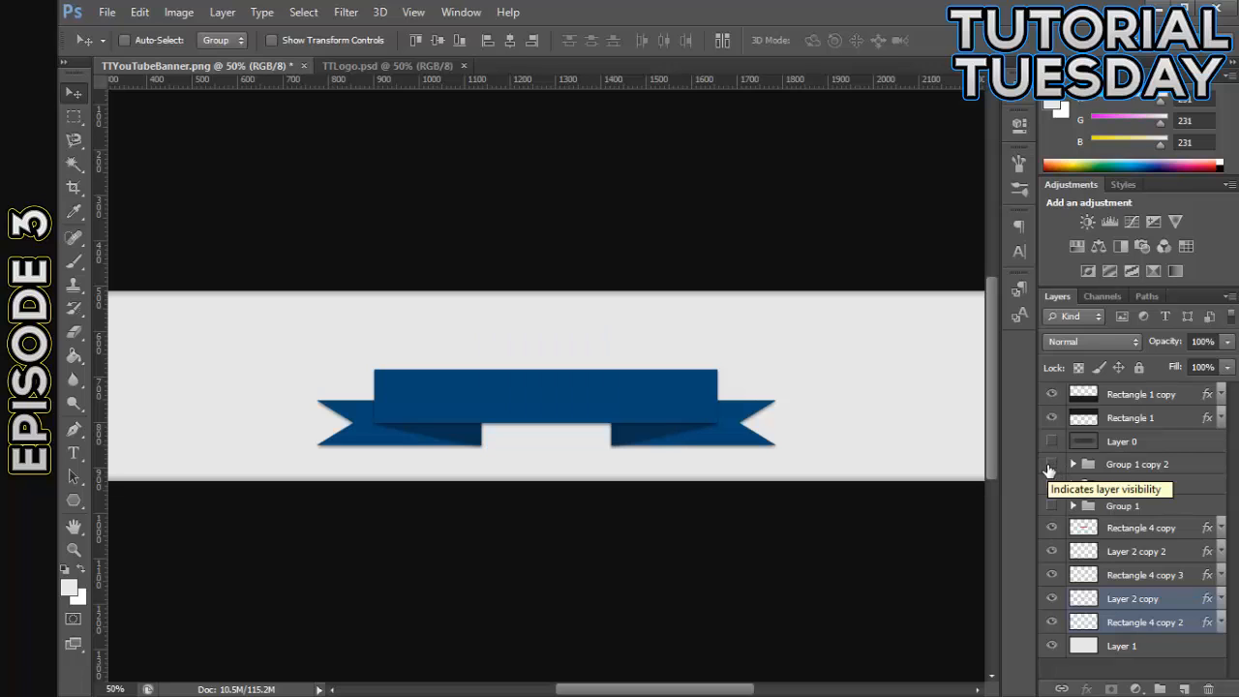
click(1051, 485)
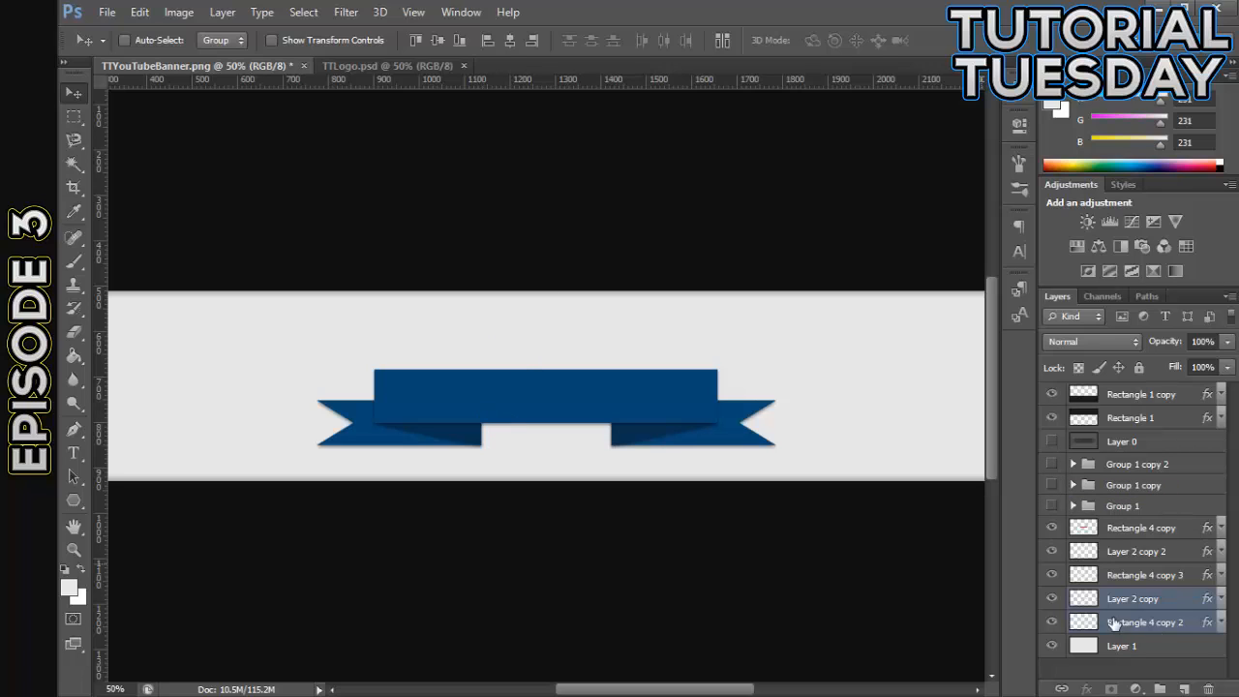
click(1051, 465)
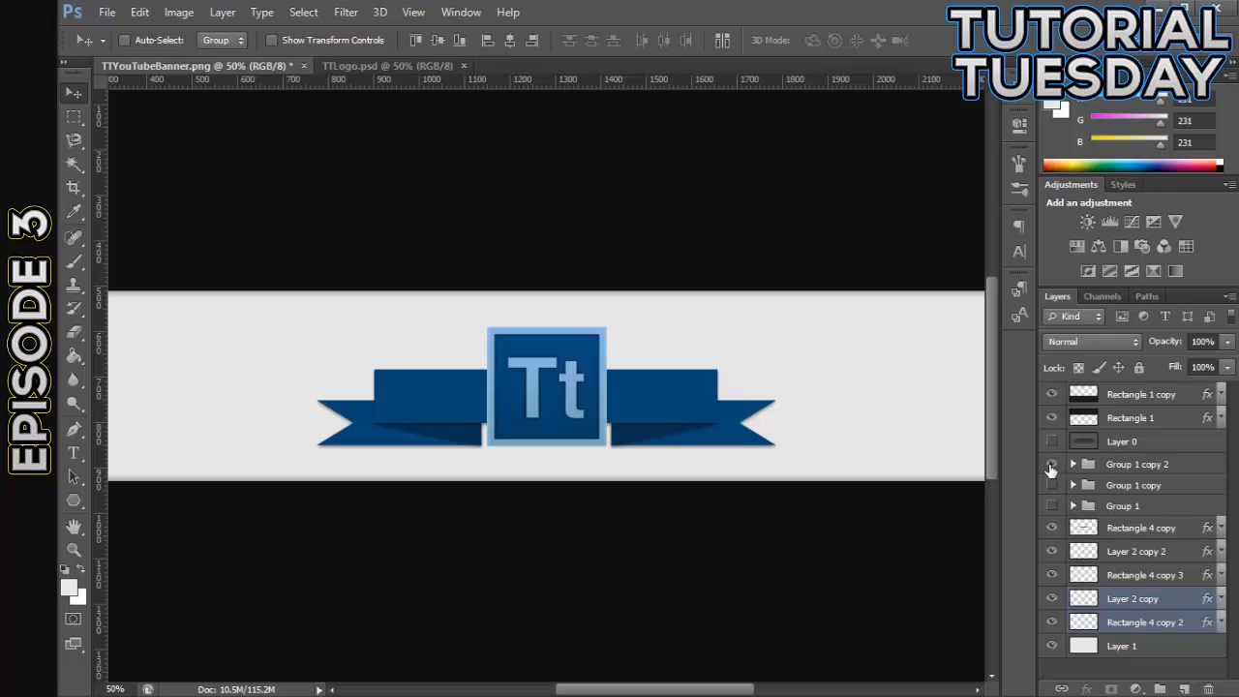
- Move the logo group, Group 1 copy 2, beneath all the ribbon layers, directly above Layer 1
click(1144, 482)
click(1181, 468)
drag(1182, 470, 1108, 634)
- Lower the ribbon within the light strip and raise the Tt logo so it rises from behind the front band
click(1134, 604)
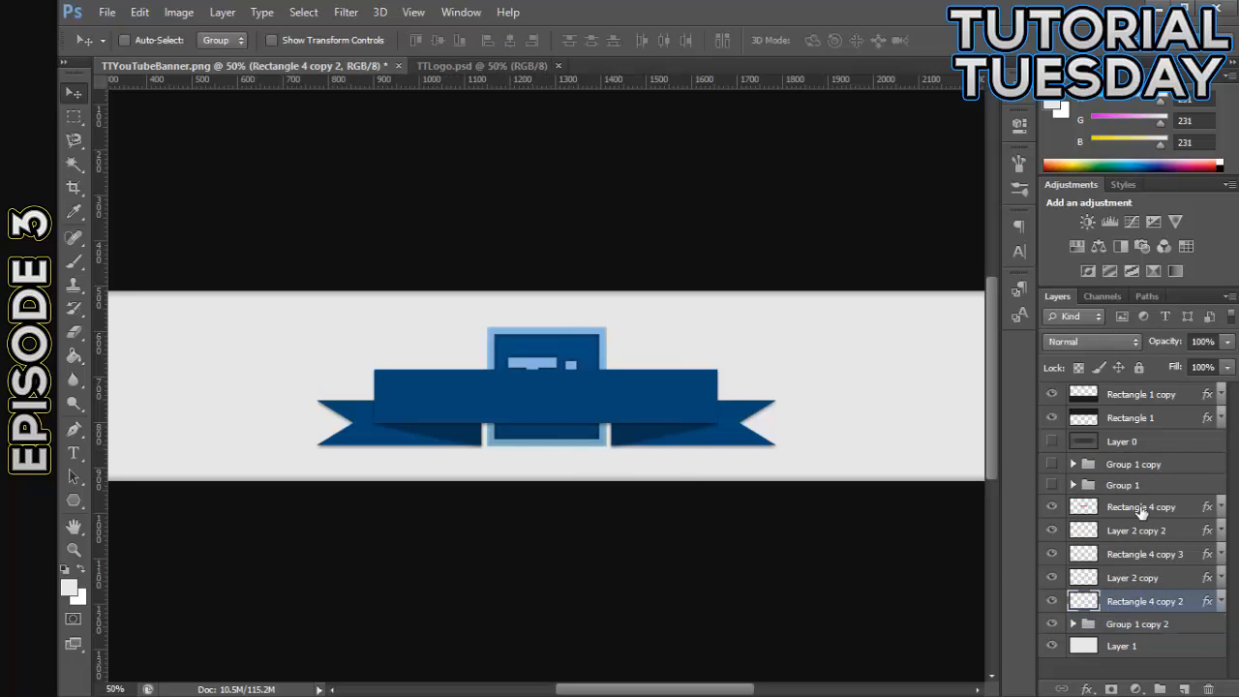
click(1130, 626)
mouse_move(569, 448)
mouse_down()
mouse_move(569, 502)
mouse_move(572, 396)
mouse_move(560, 440)
mouse_up()
shift+click(1121, 509)
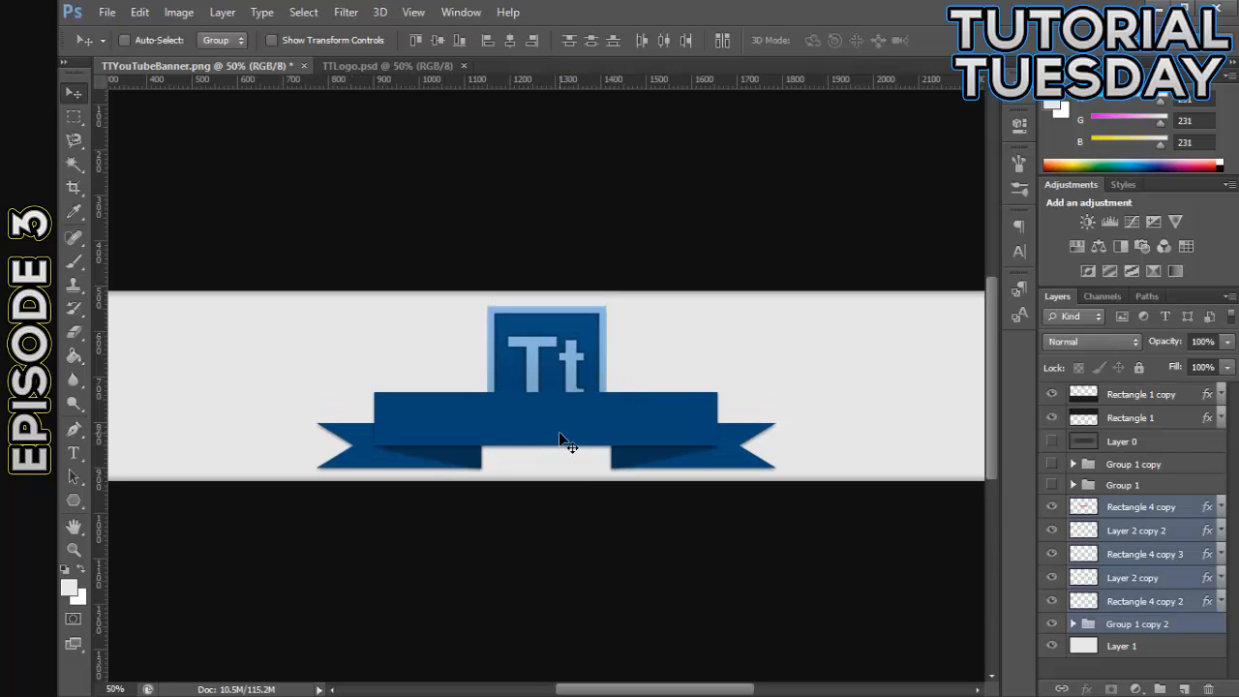
- Show the guides and nudge the logo and ribbon together slightly left toward the vertical center guide
key(ctrl+semicolon)
key(Left)
key(Left)
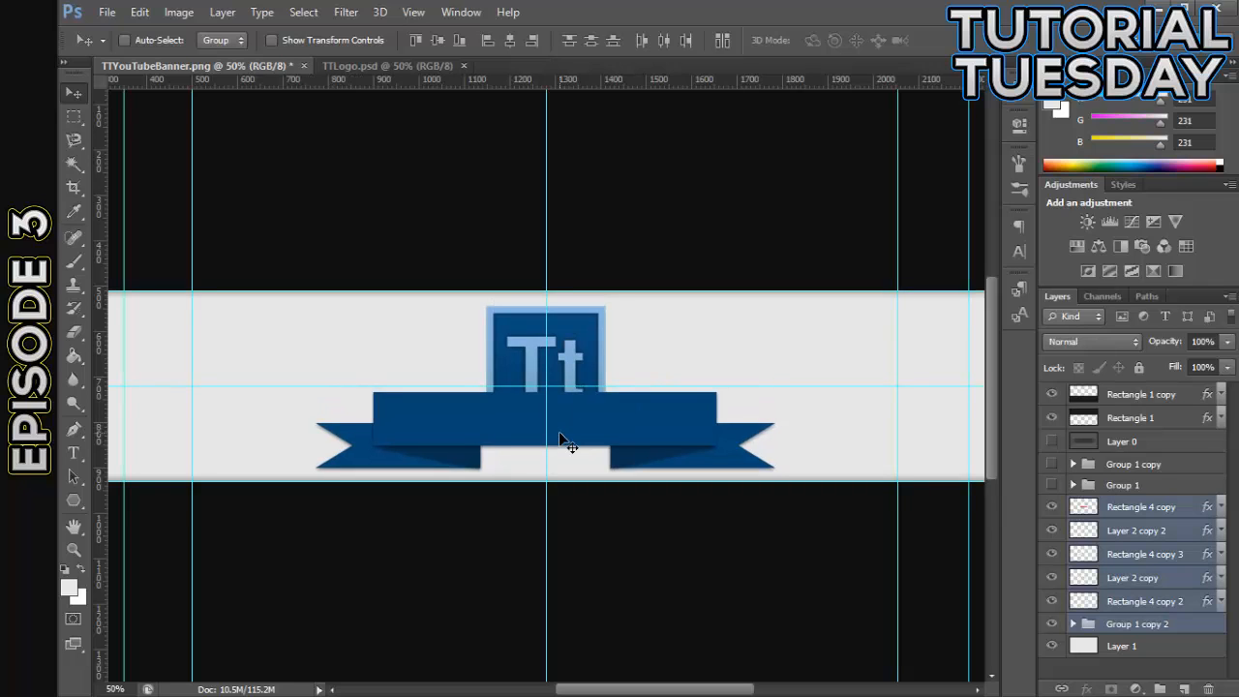
key(Right)
key(Left)
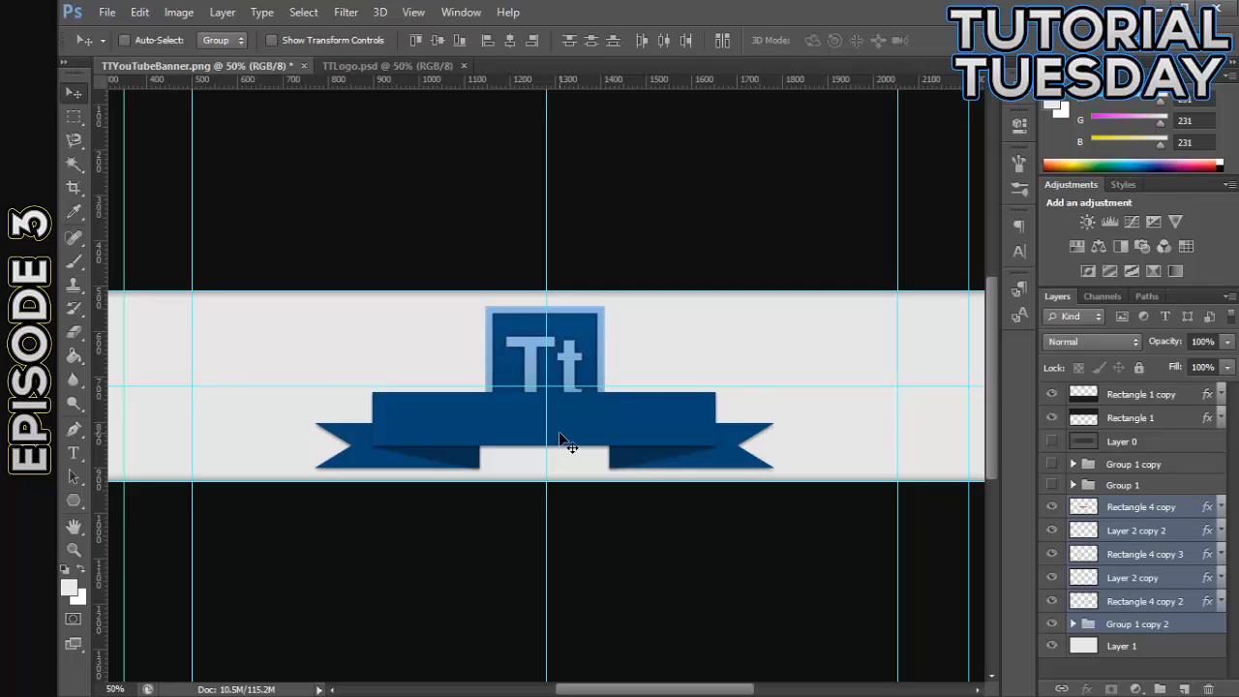
- Select only the five ribbon layers and center them on the vertical guide at X 1280.50 px with Free Transform
click(1141, 511)
shift+click(1121, 604)
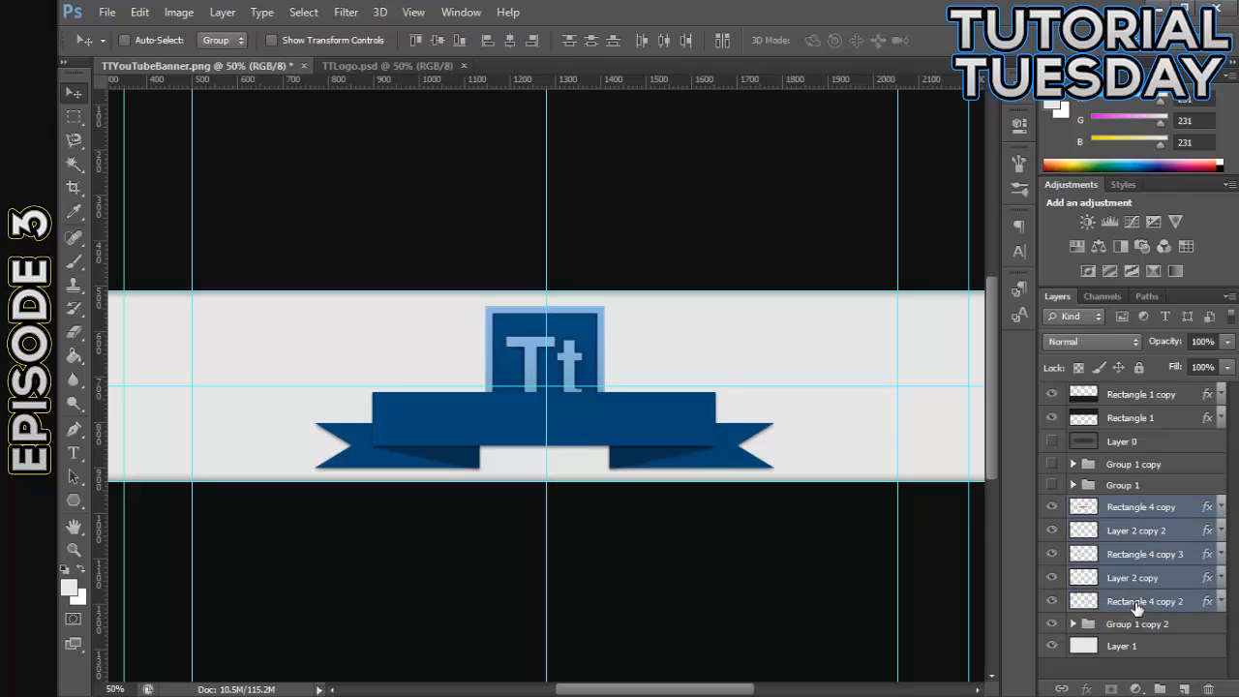
key(ctrl+t)
key(Right)
key(Right)
key(Right)
key(Right)
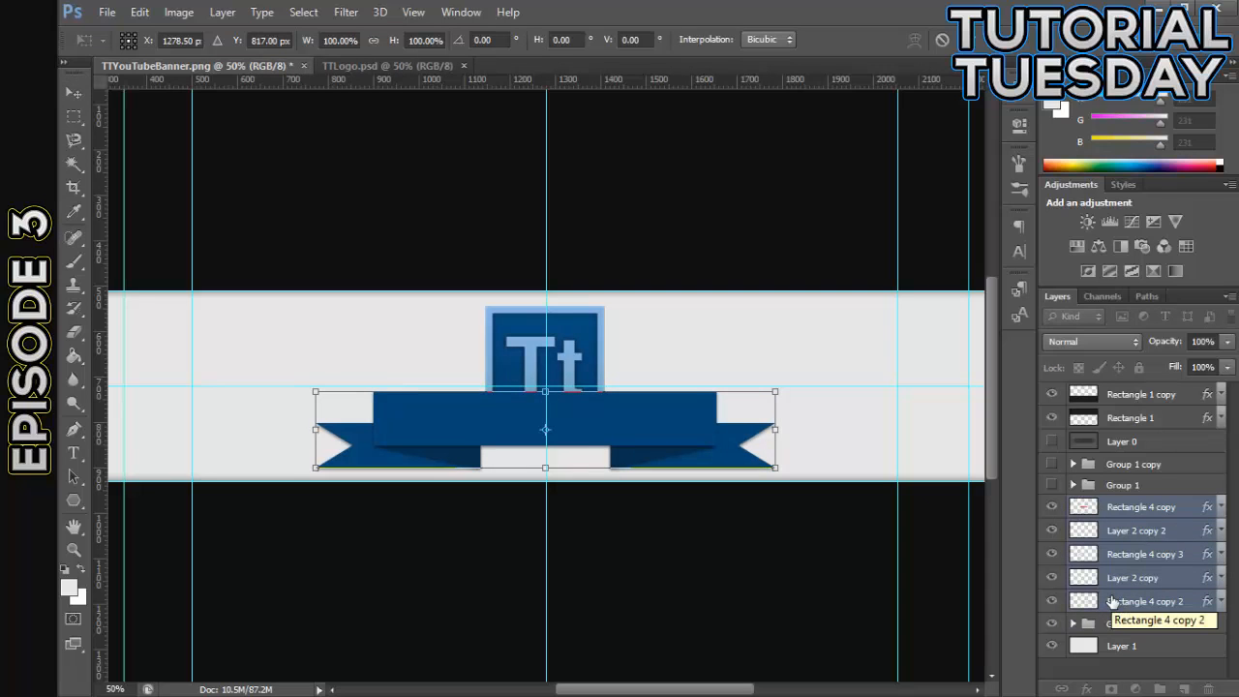
- Reposition the five selected ribbon layers vertically to Y 825 px, keeping X at 1280.50 px, and apply the transformation
key(Up)
key(Up)
key(Up)
key(Up)
key(Up)
key(Up)
key(Up)
key(Up)
key(Up)
key(Up)
key(Up)
key(Up)
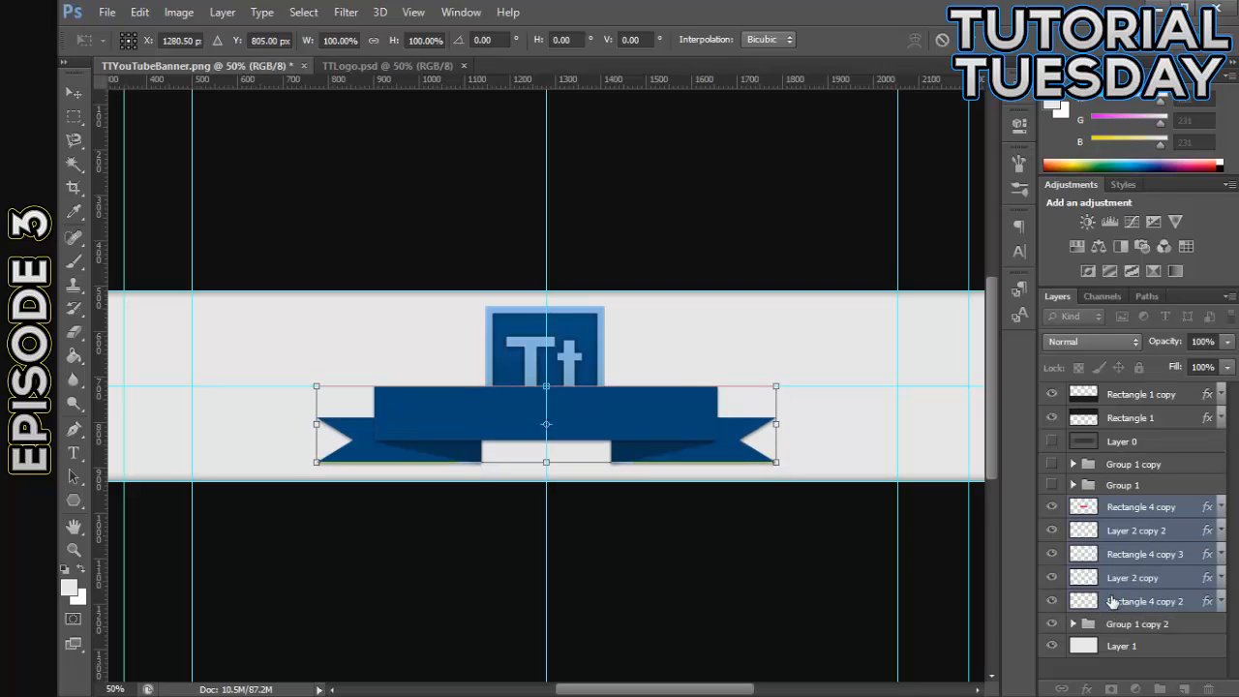
key(Down)
key(Down)
key(Down)
key(Down)
key(Down)
key(Down)
key(Down)
key(Down)
key(Down)
key(Down)
key(Down)
key(Down)
key(Down)
key(Down)
key(Down)
key(Down)
key(Down)
key(Down)
key(Down)
key(Down)
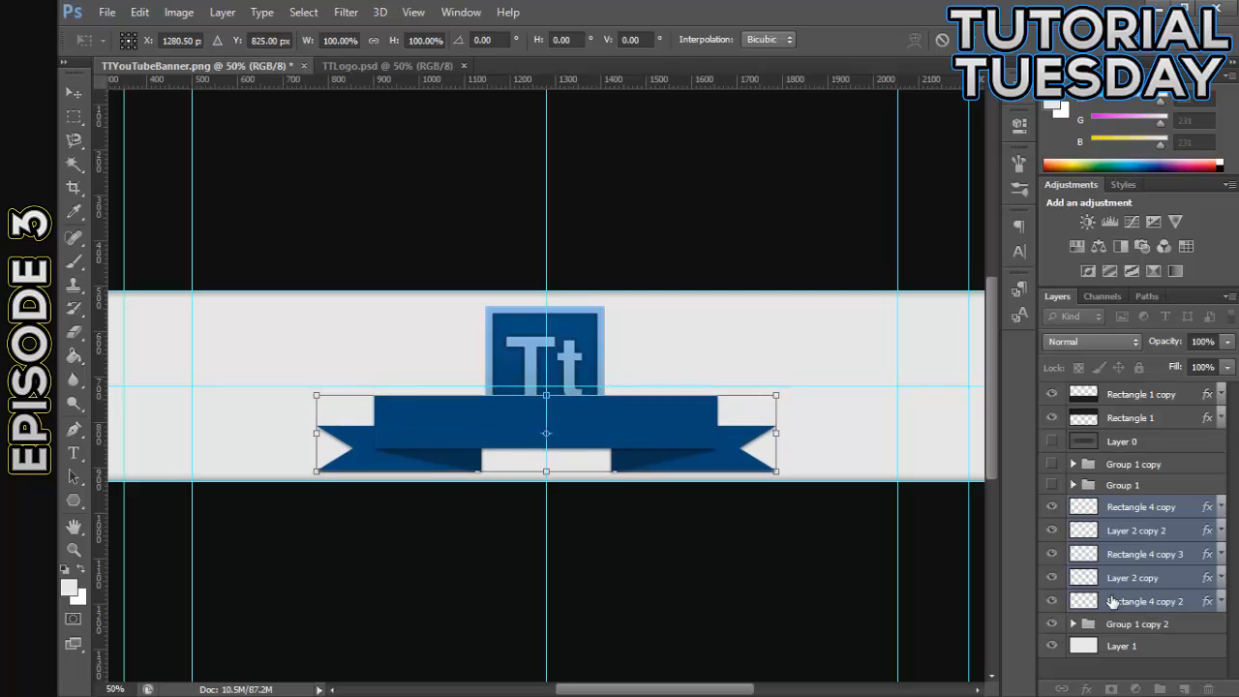
click(94, 94)
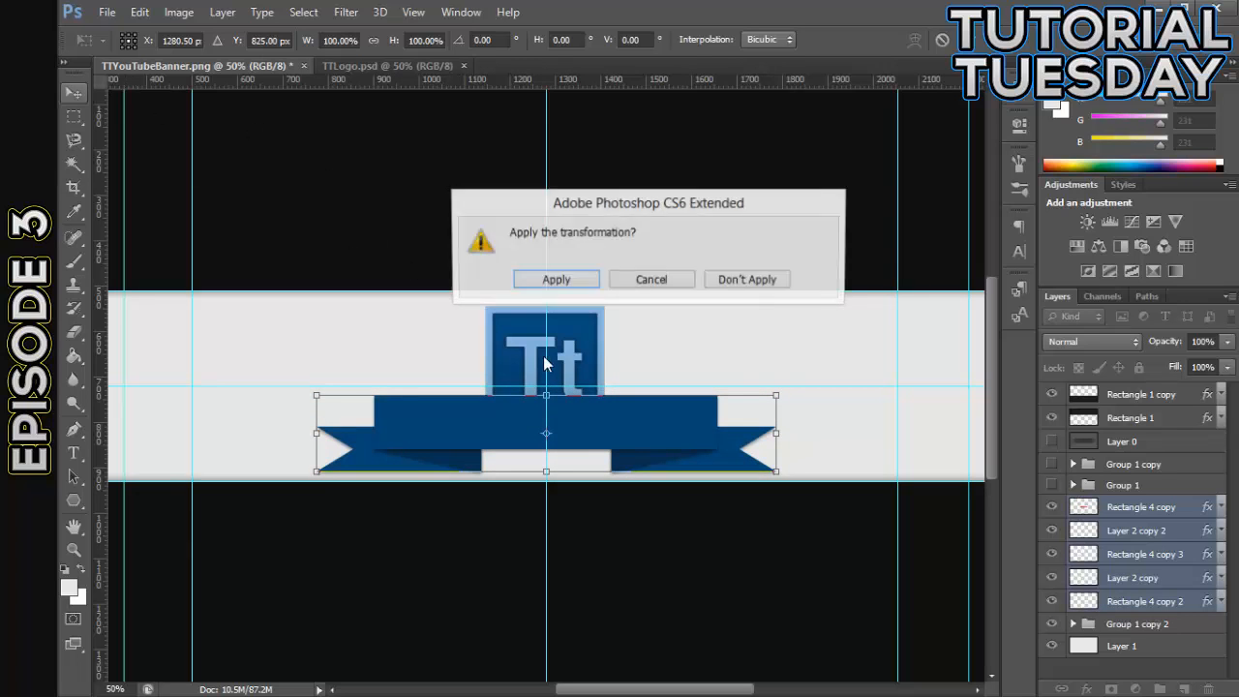
click(573, 283)
- Raise the Tt logo group, Group 1 copy 2, to just below the light strip's upper edge, apply the transformation and hide the guides
click(1136, 626)
key(Up)
key(Up)
key(Up)
key(Up)
key(Up)
key(Up)
key(Up)
key(Up)
key(Up)
key(Up)
key(Up)
key(Up)
key(Up)
key(Up)
key(Up)
key(Up)
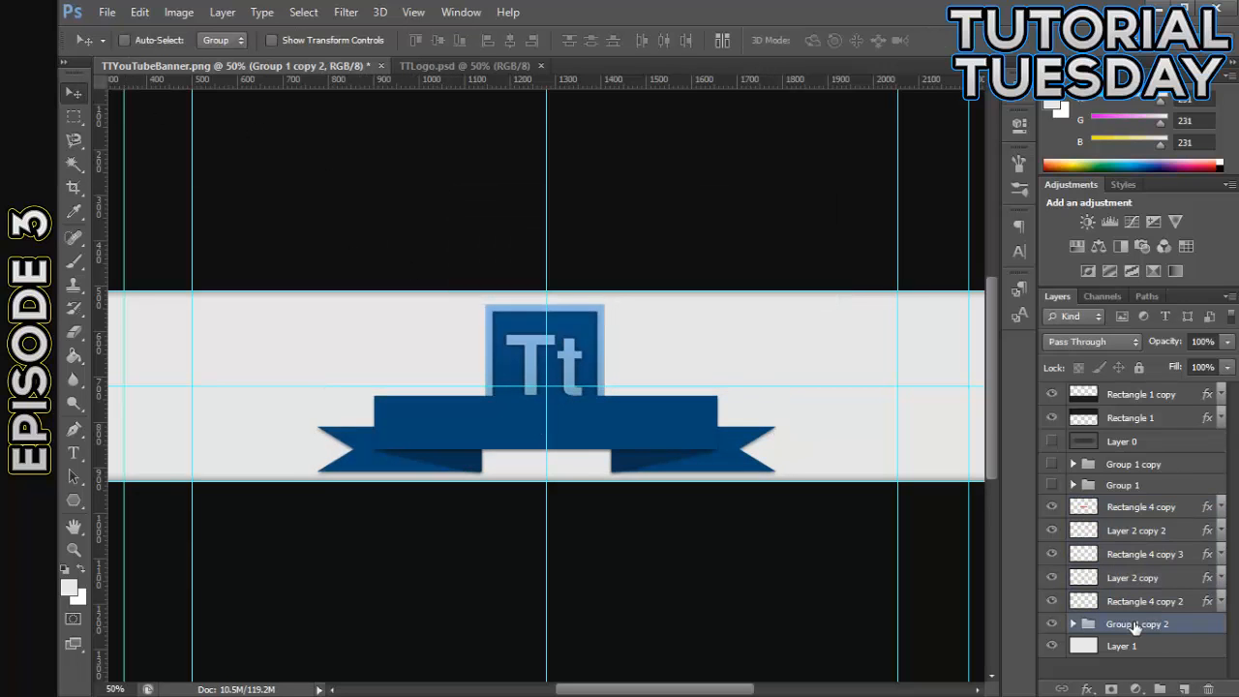
key(ctrl+t)
key(Up)
key(Up)
key(Up)
key(Up)
key(Up)
key(Up)
key(Up)
key(Up)
key(Up)
key(Up)
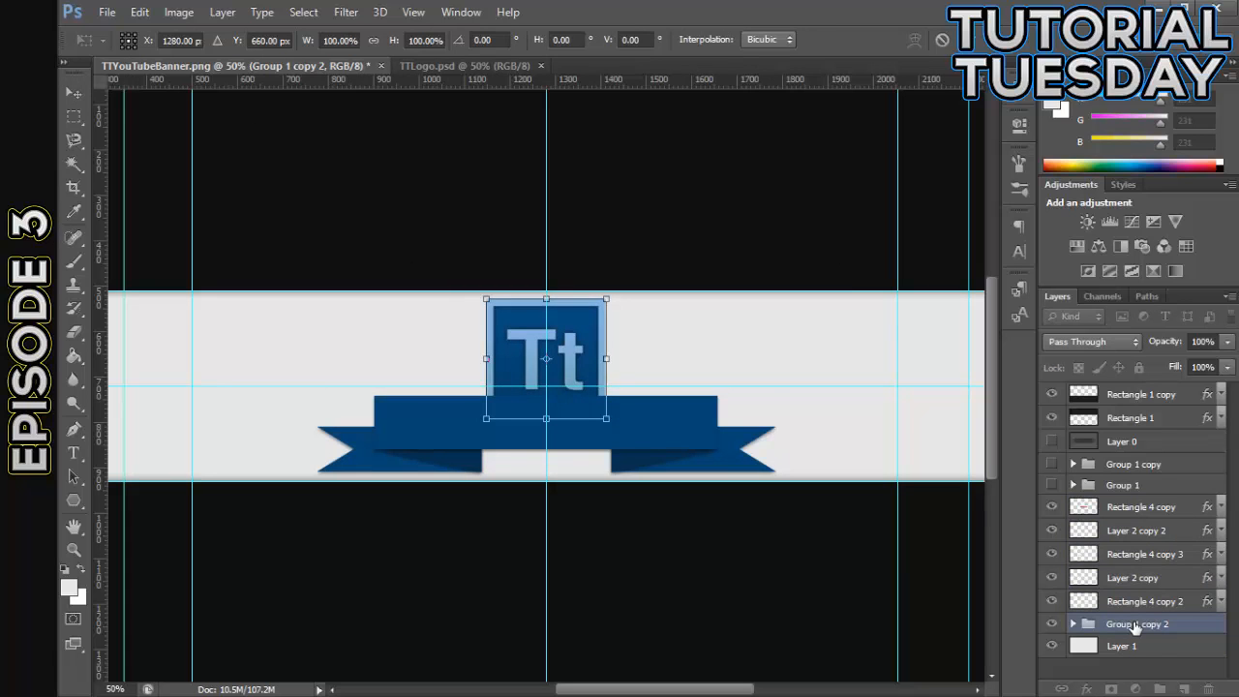
click(75, 94)
click(553, 278)
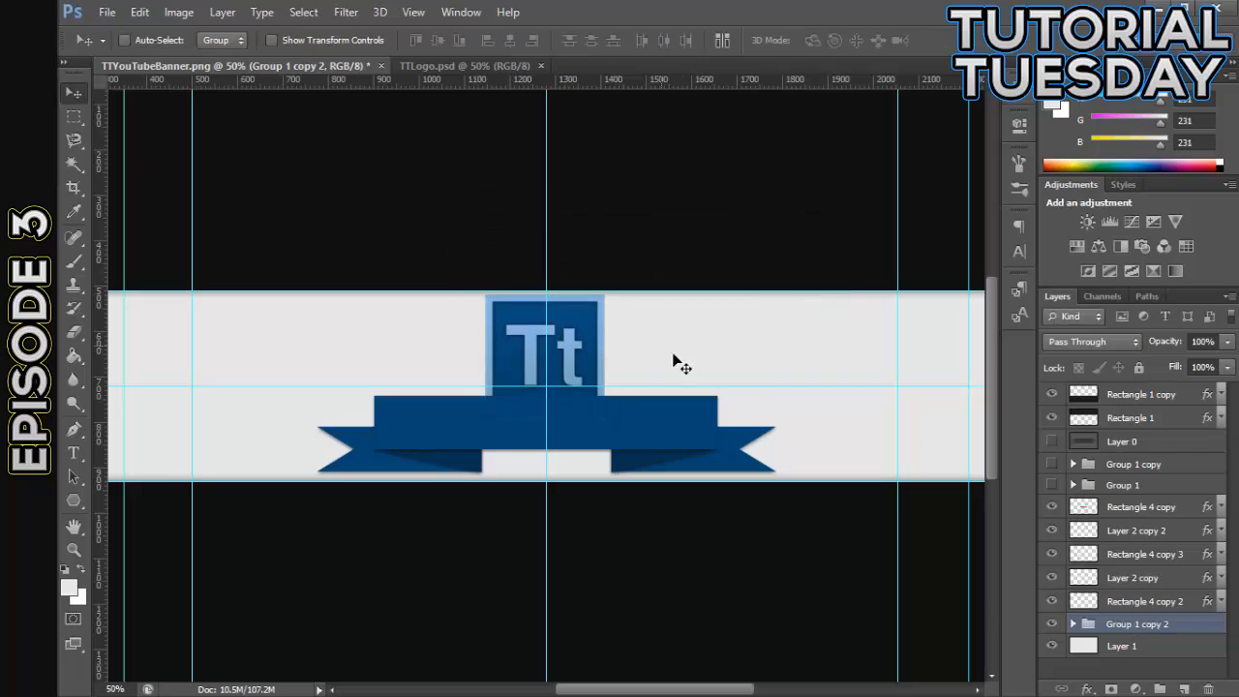
key(ctrl+semicolon)
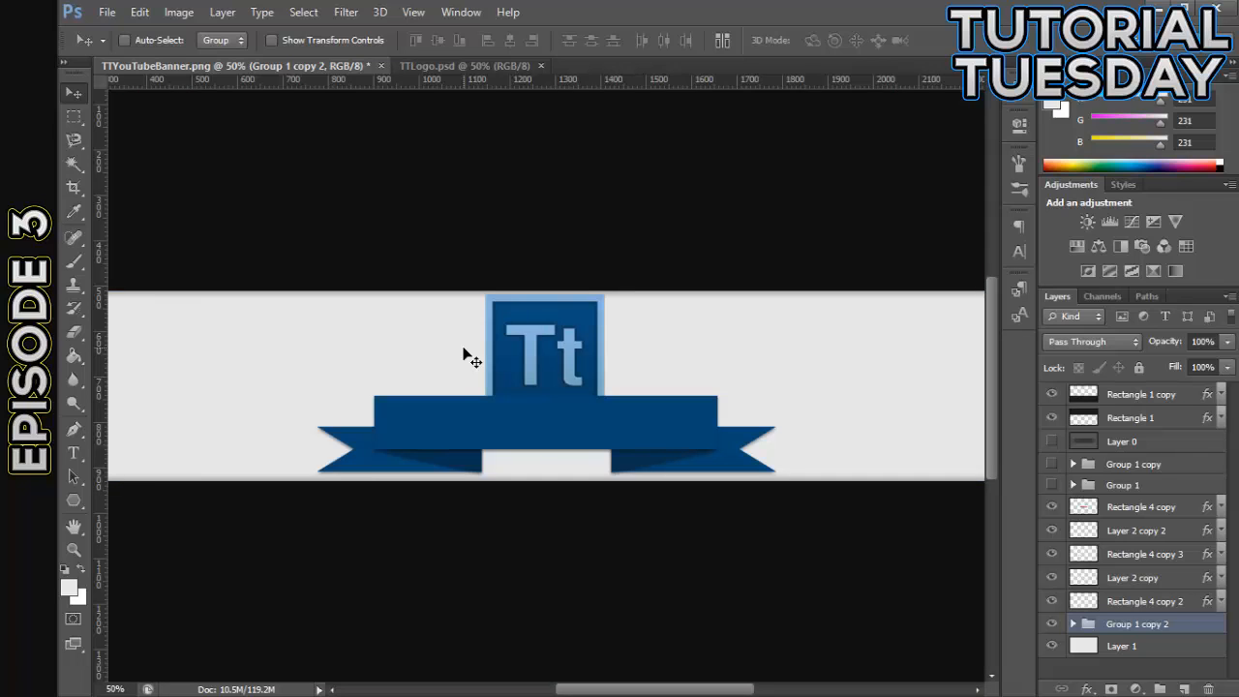
- Examine the logo and ribbon up close and within the whole banner to judge their alignment and spacing in the light strip
key(ctrl+minus)
key(ctrl+plus)
key(ctrl+plus)
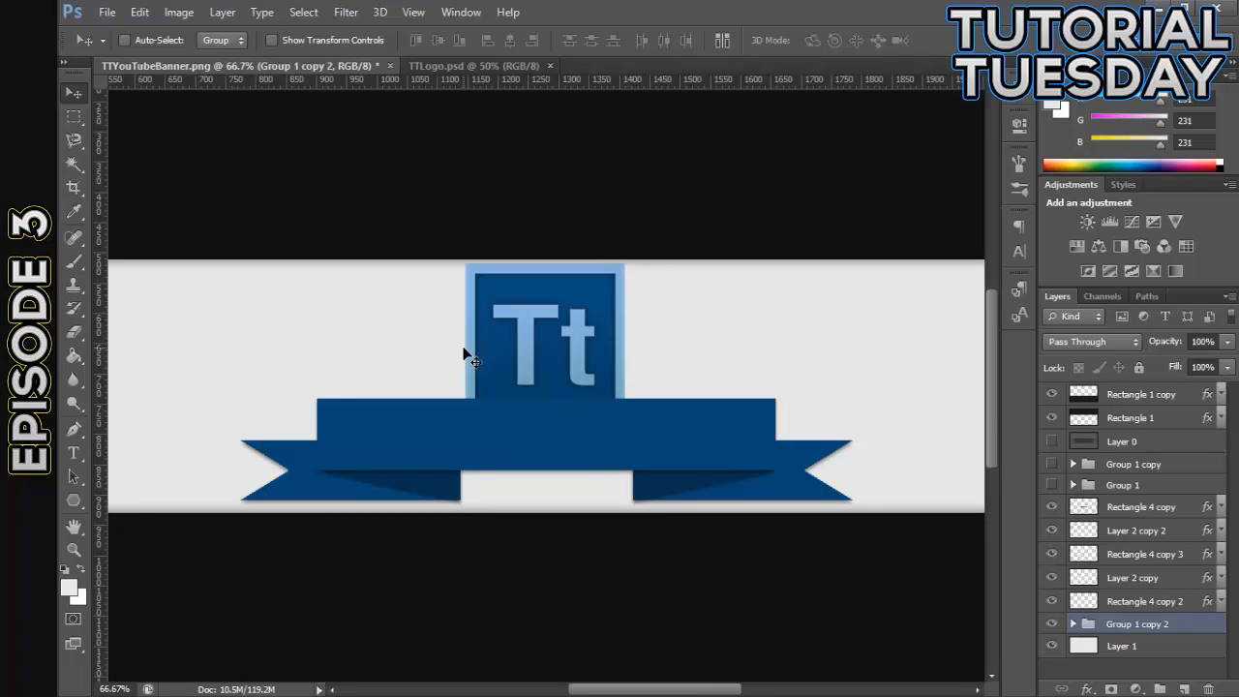
key(ctrl+plus)
key(ctrl+plus)
key(ctrl+minus)
key(ctrl+minus)
key(ctrl+plus)
key(ctrl+minus)
key(ctrl+minus)
key(ctrl+minus)
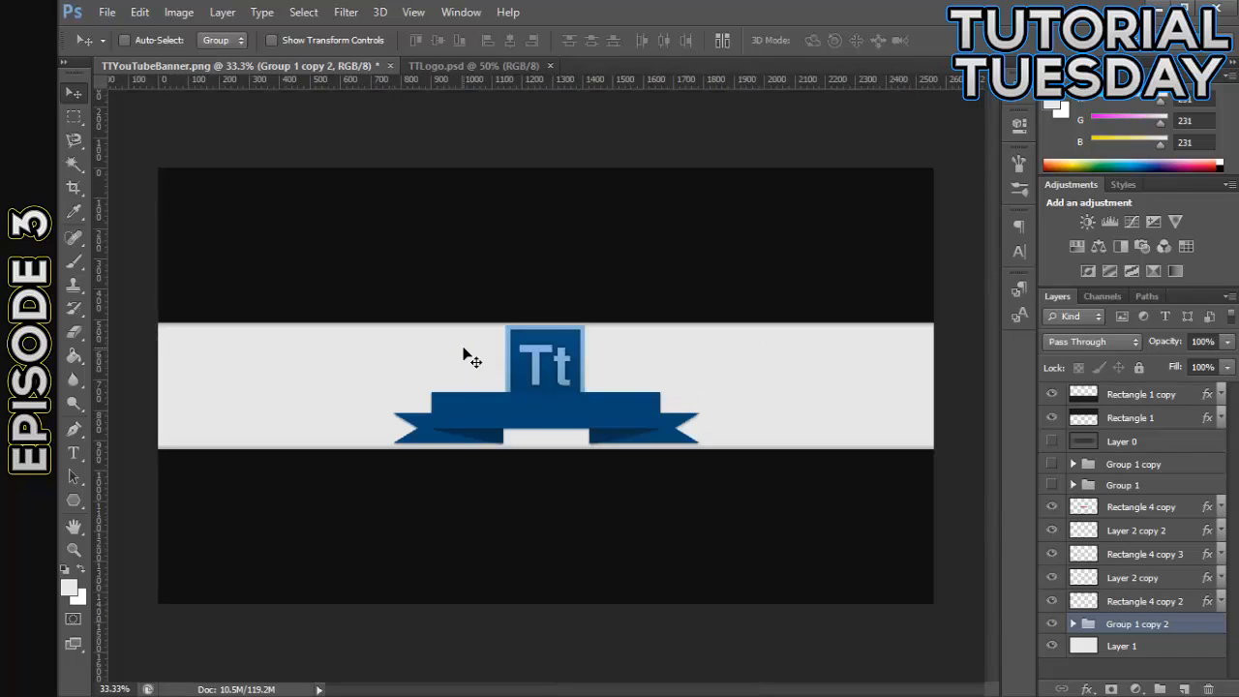
key(ctrl+plus)
key(ctrl+plus)
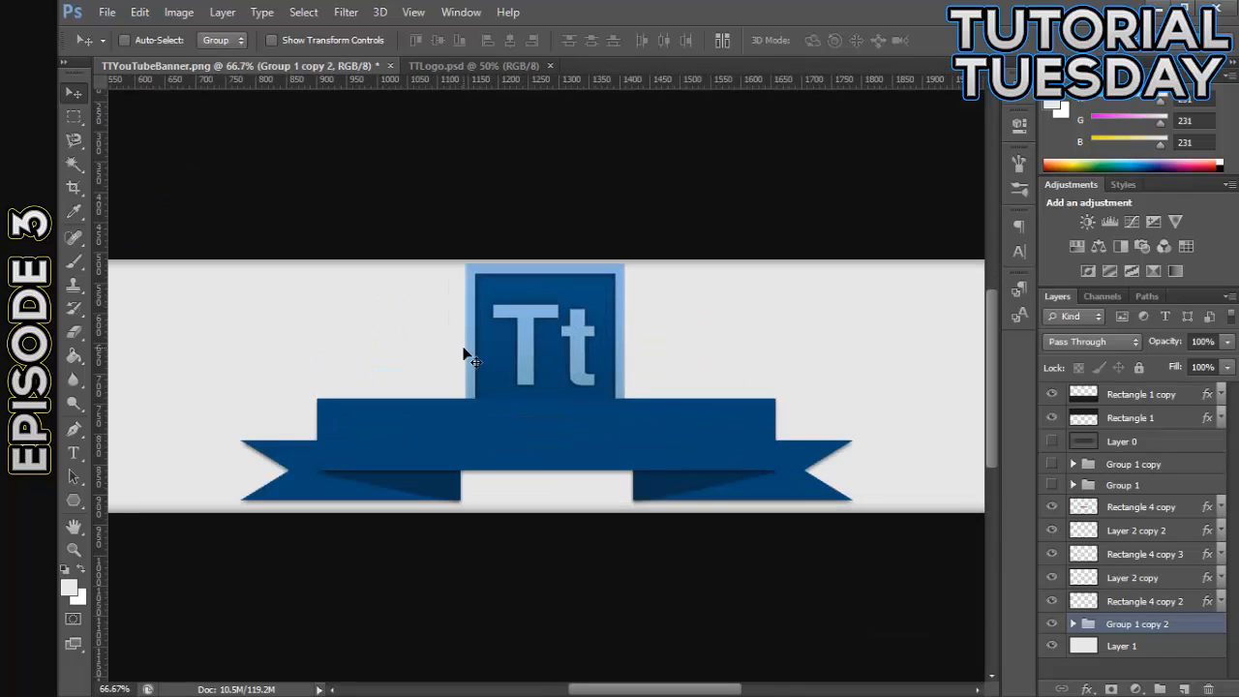
key(ctrl+plus)
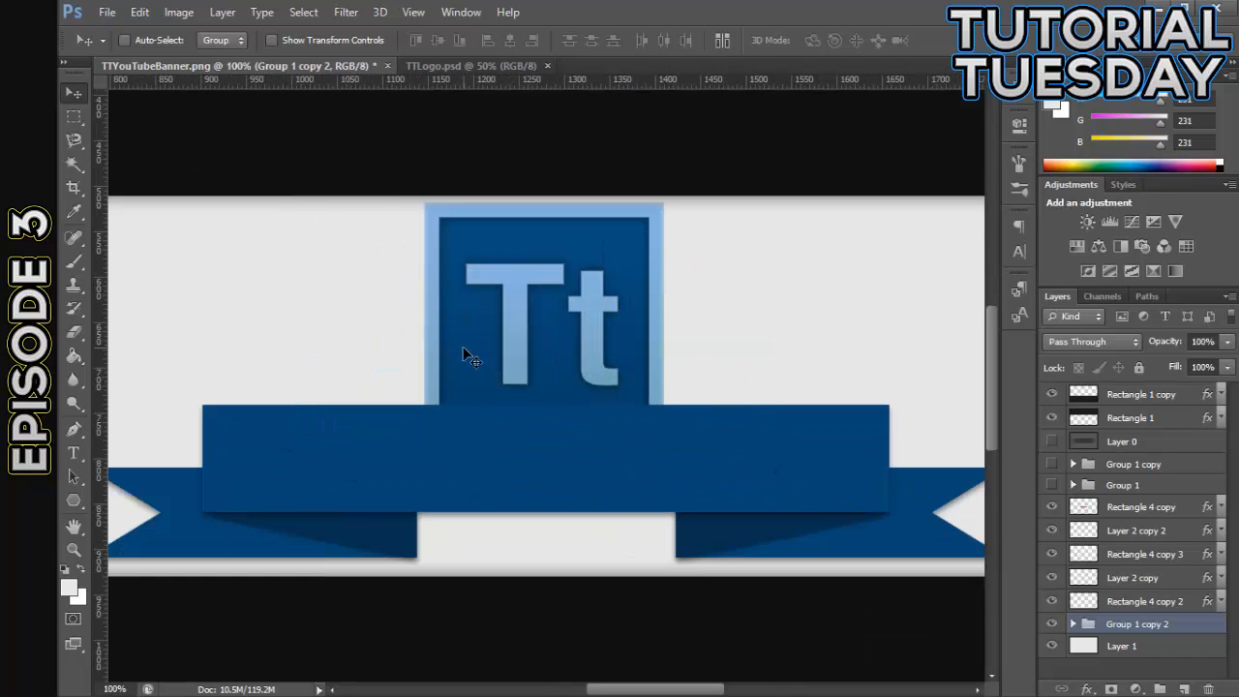
key(ctrl+minus)
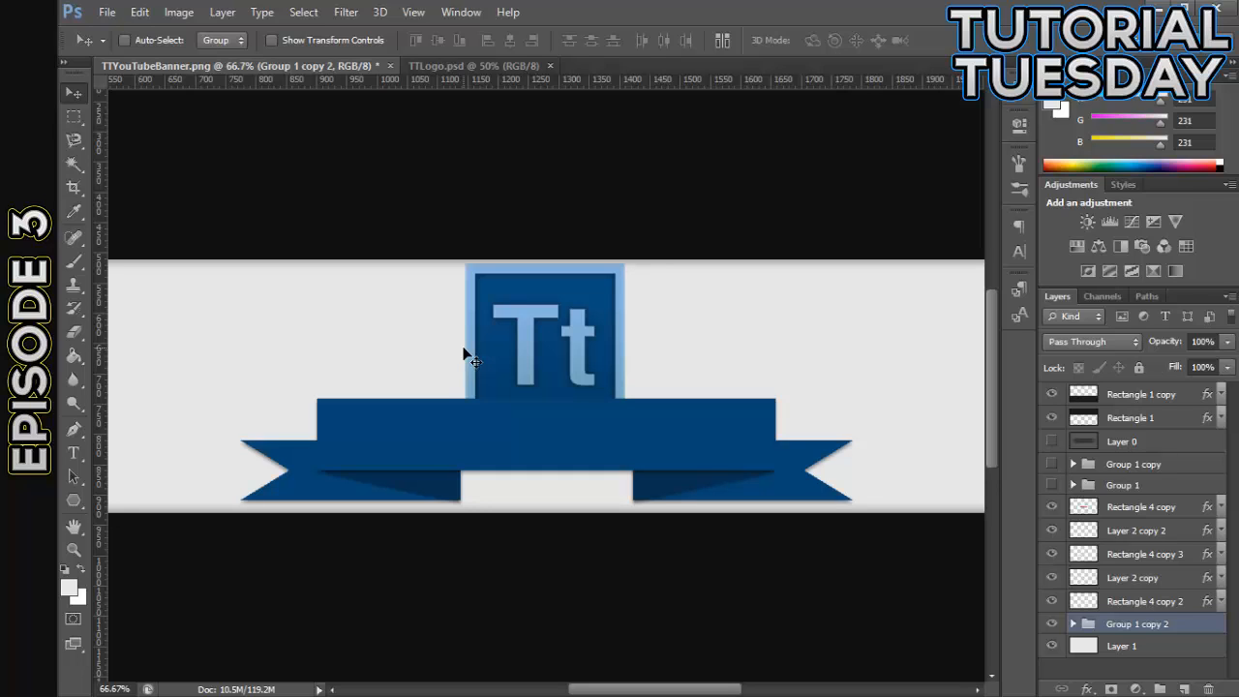
key(ctrl+minus)
key(ctrl+minus)
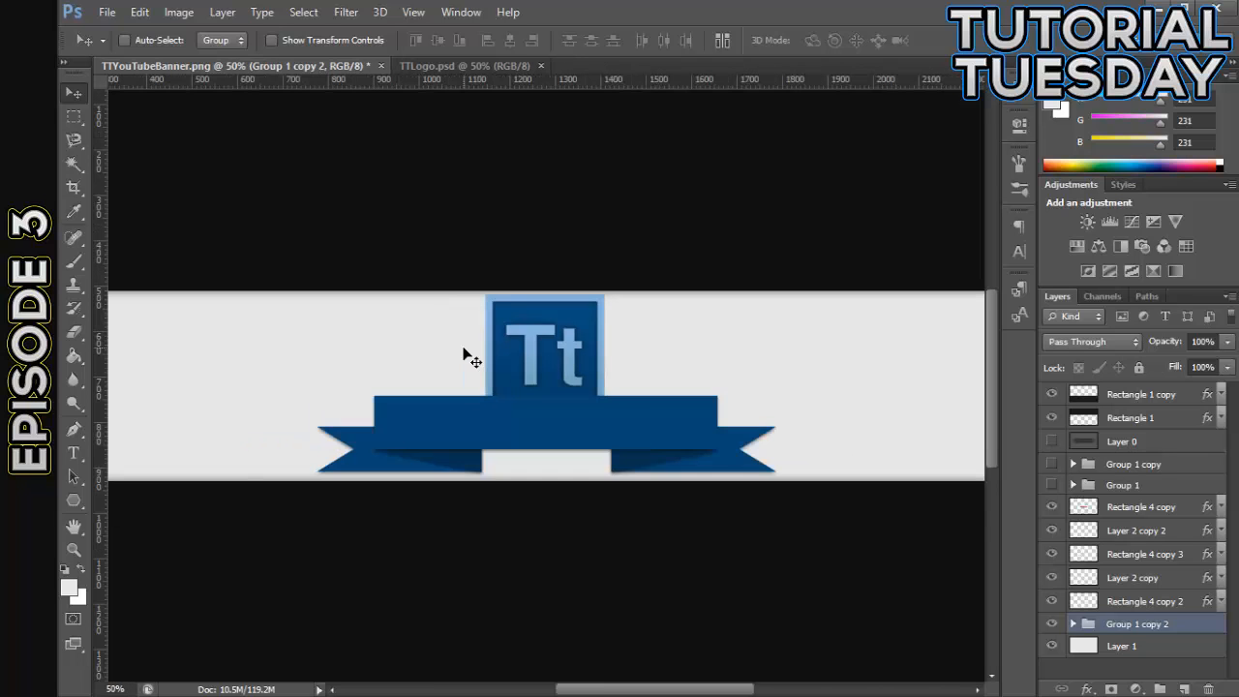
key(ctrl+plus)
key(ctrl+plus)
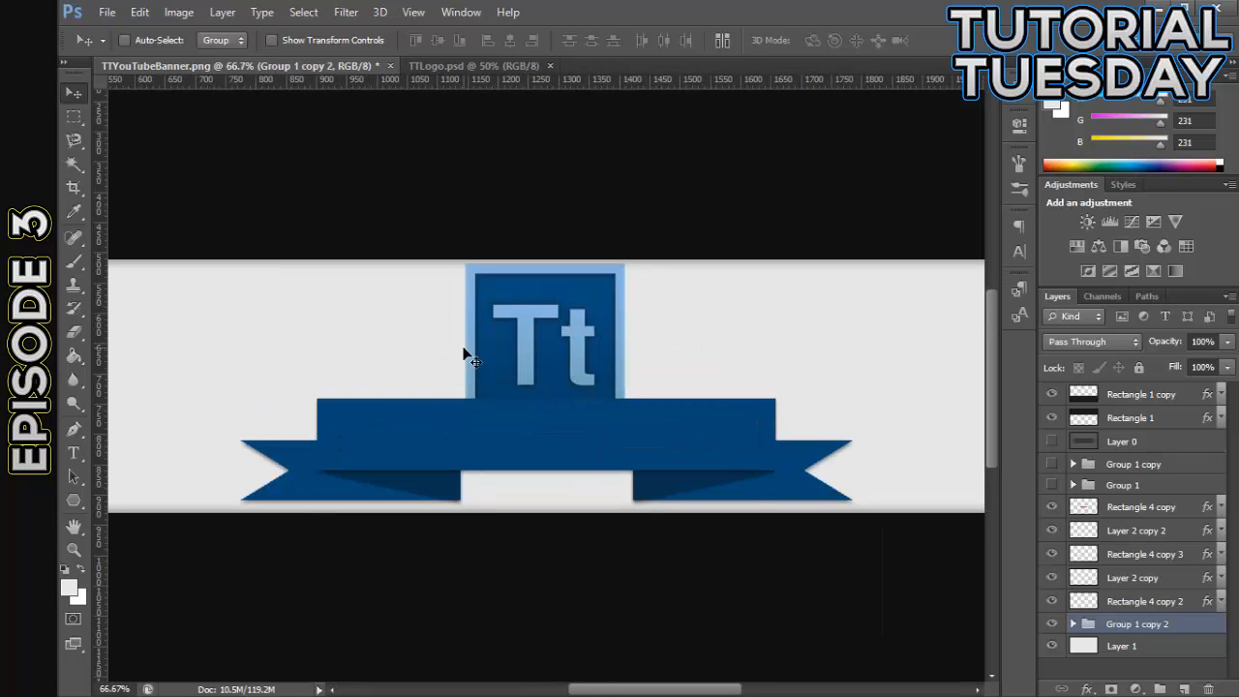
key(ctrl+plus)
key(ctrl+minus)
key(ctrl+minus)
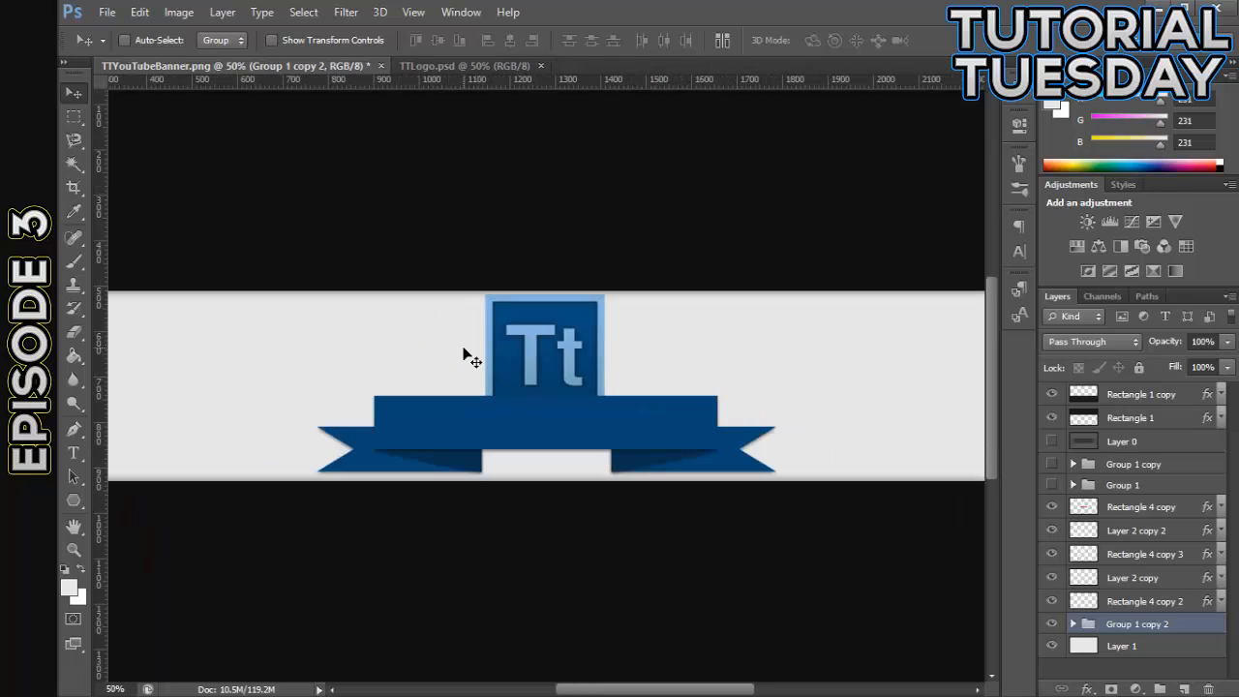
key(ctrl+plus)
key(ctrl+plus)
key(ctrl+minus)
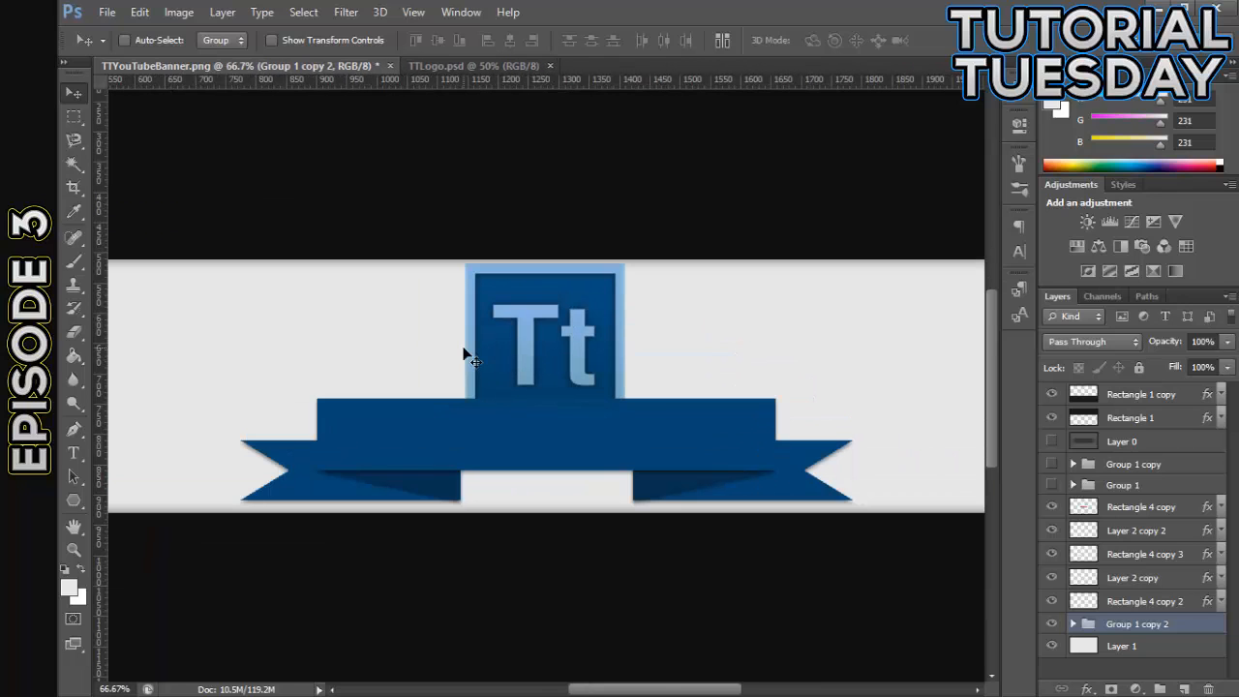